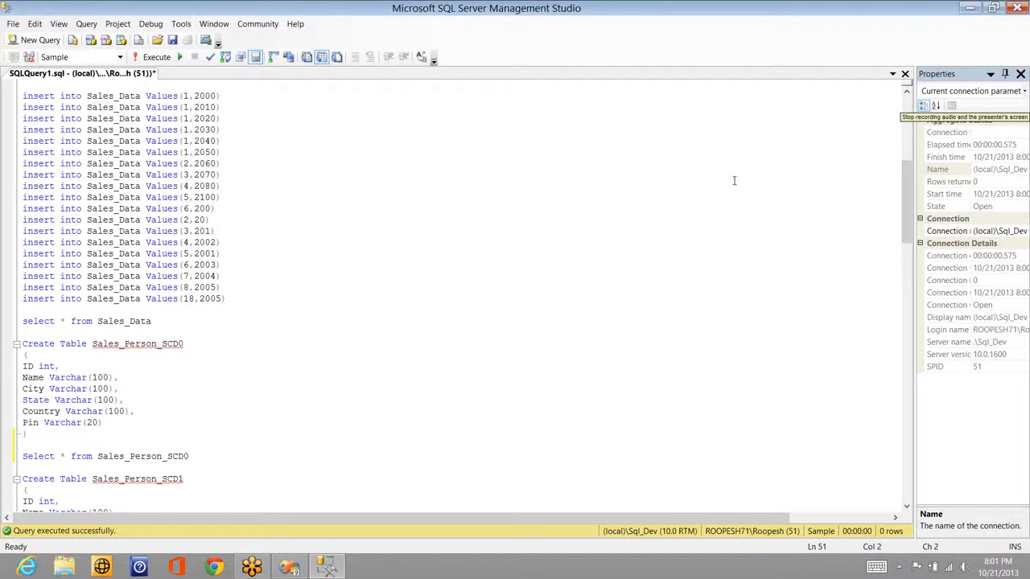
Step: Leave the Sales_Data select query and switch to the SSIS Training project in Visual Studio
{"action": "left_click", "coordinate": [548, 325]}
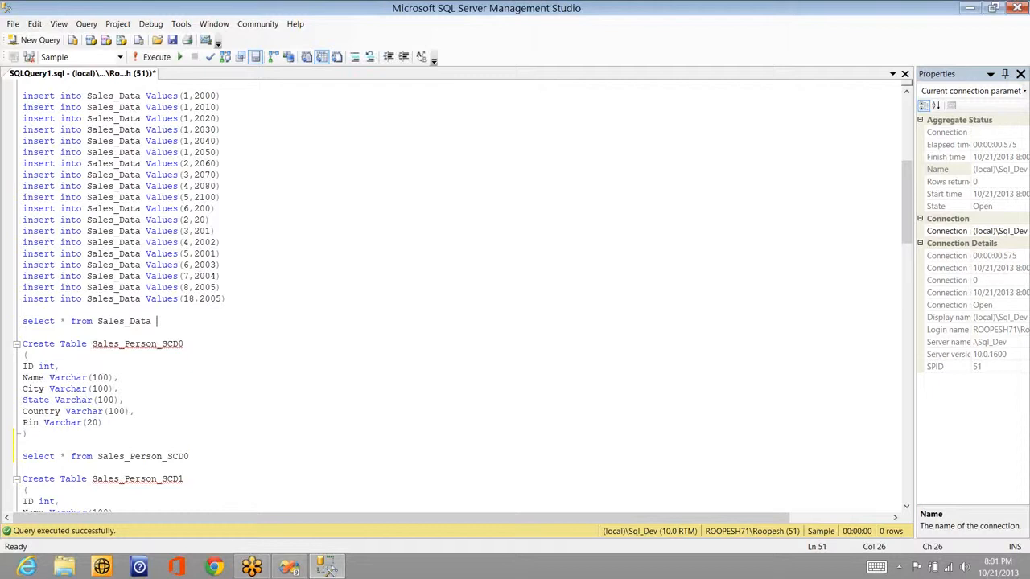
{"action": "left_click", "coordinate": [289, 566]}
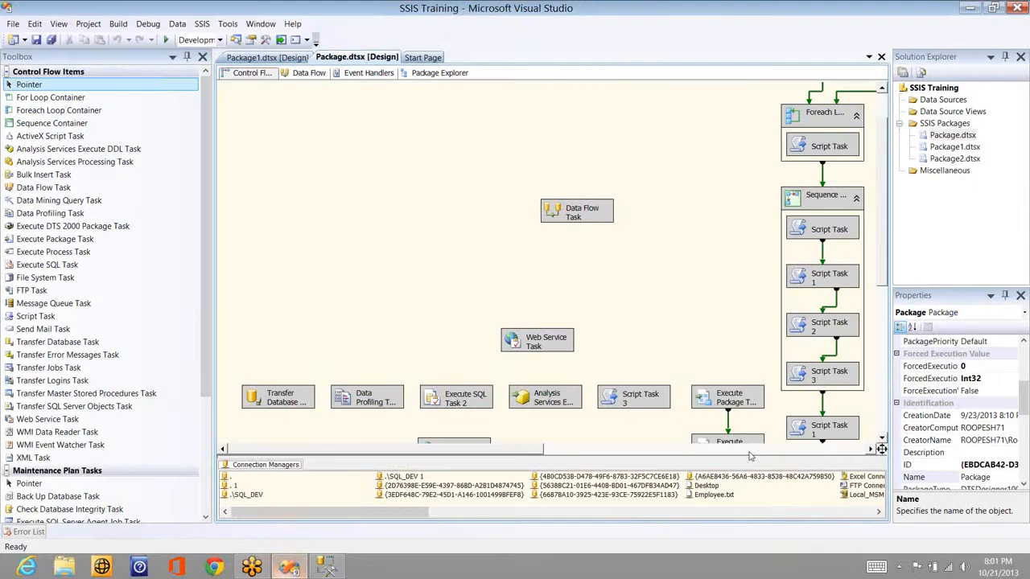
{"action": "left_click_drag", "start_coordinate": [748, 451], "coordinate": [823, 452]}
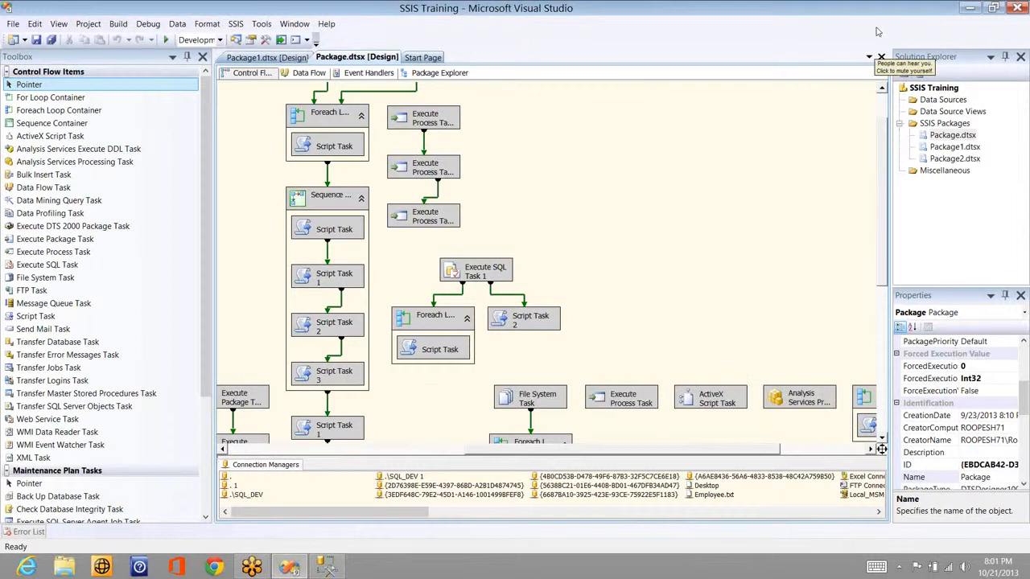
{"action": "left_click", "coordinate": [859, 449]}
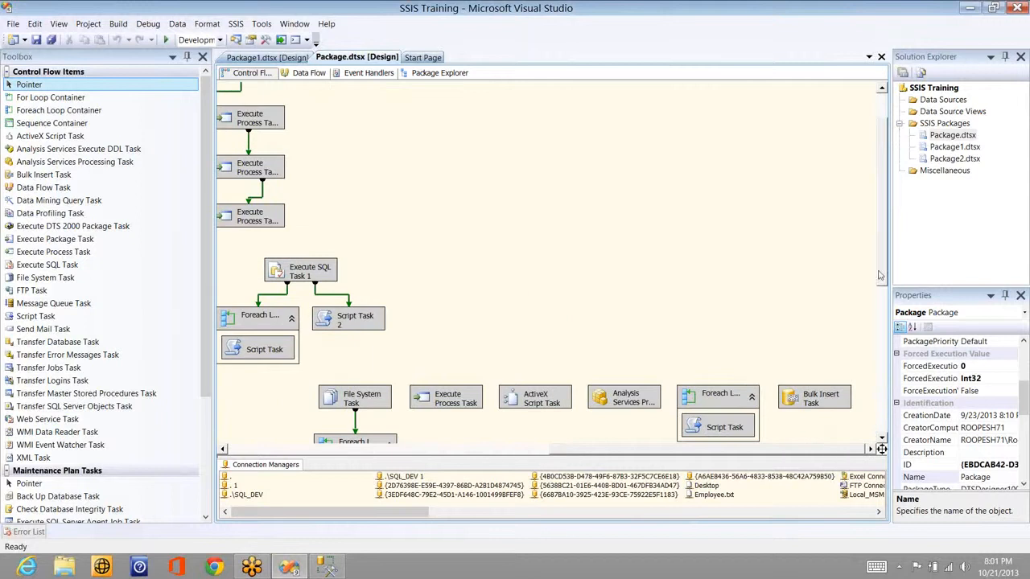
{"action": "left_click", "coordinate": [882, 398]}
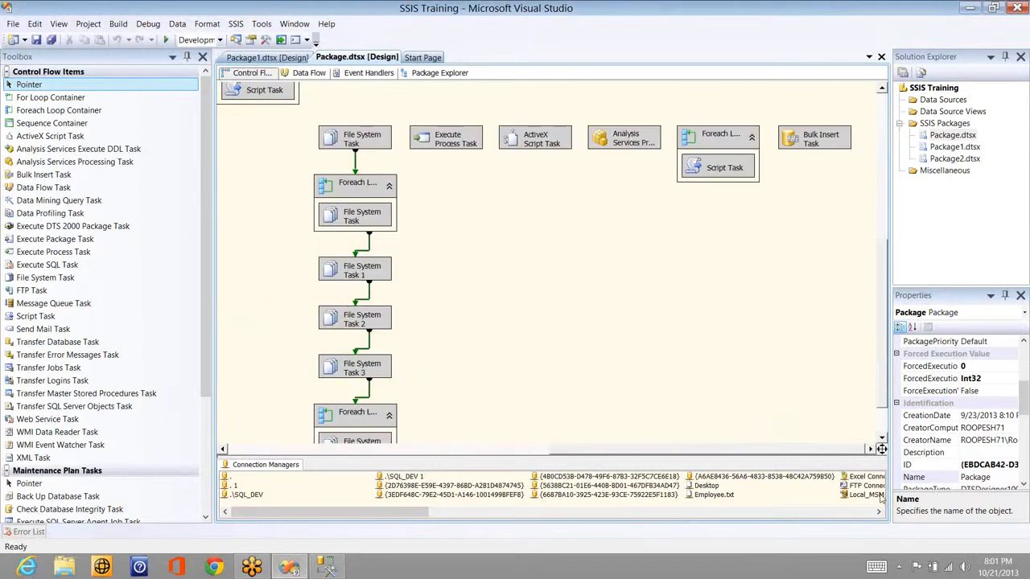
{"action": "left_click_drag", "start_coordinate": [882, 498], "coordinate": [882, 439]}
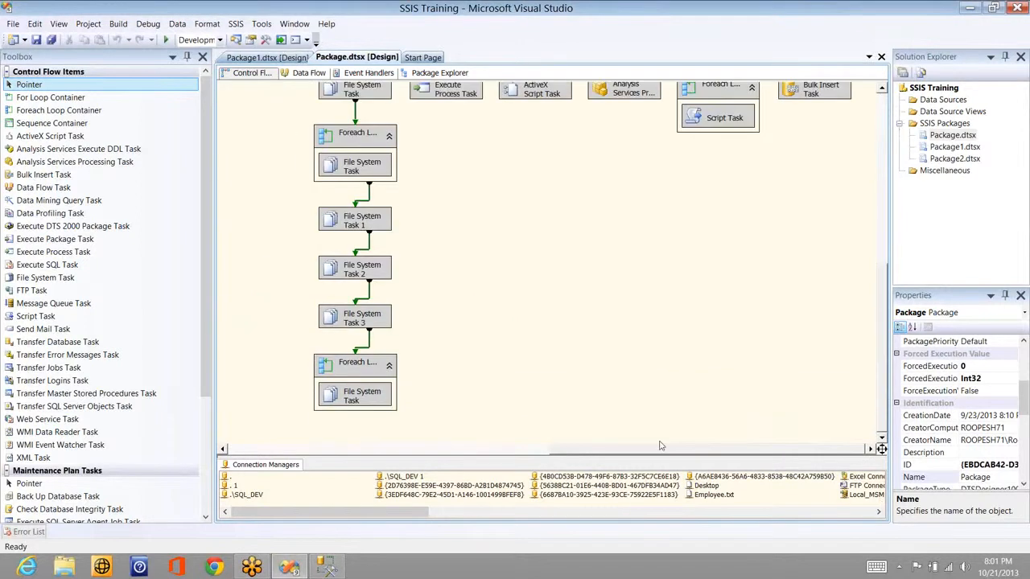
{"action": "scroll", "coordinate": [659, 445], "scroll_direction": "up", "scroll_amount": 5}
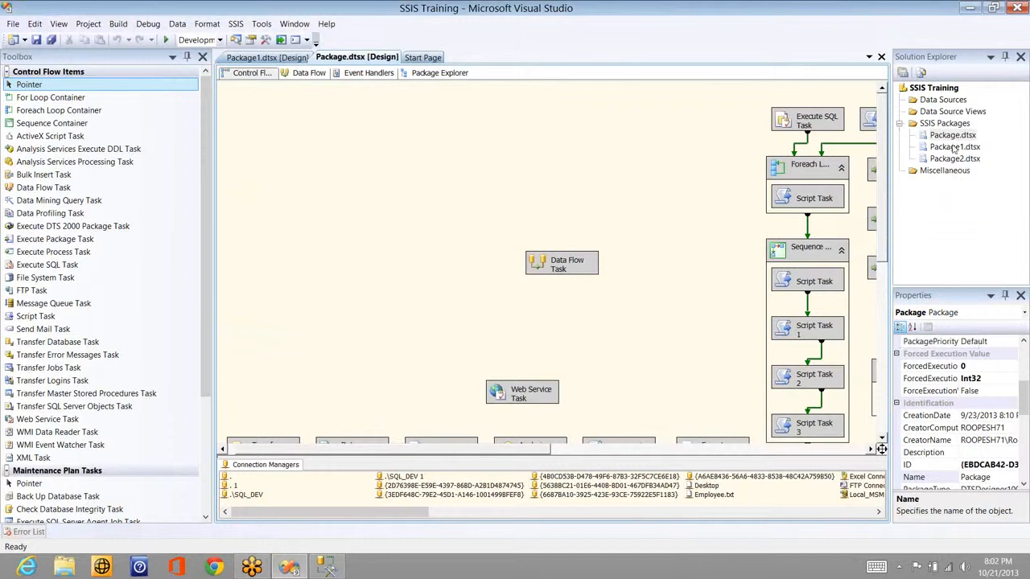
Step: Open Package1.dtsx, inspect Data Flow Tasks 7 and 8, and add Data Flow Task 9 above Task 8
{"action": "double_click", "coordinate": [954, 147]}
{"action": "left_click", "coordinate": [733, 284]}
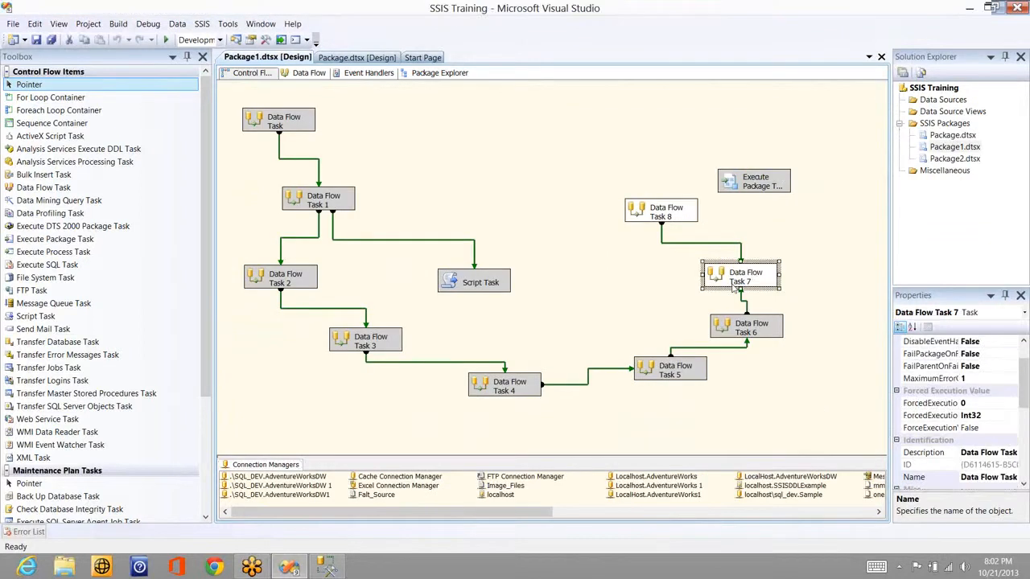
{"action": "right_click", "coordinate": [733, 288]}
{"action": "left_click", "coordinate": [668, 296]}
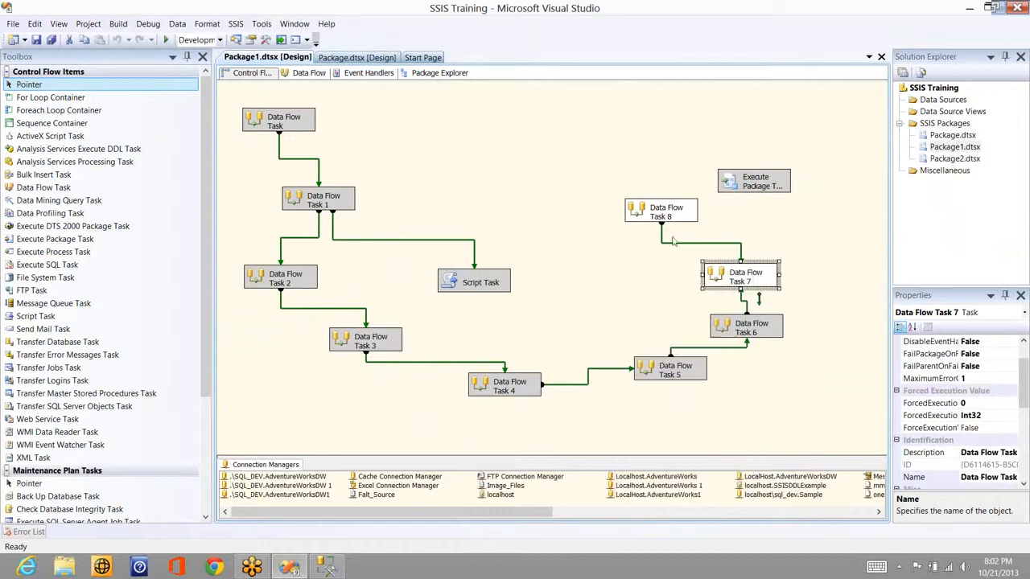
{"action": "right_click", "coordinate": [649, 217]}
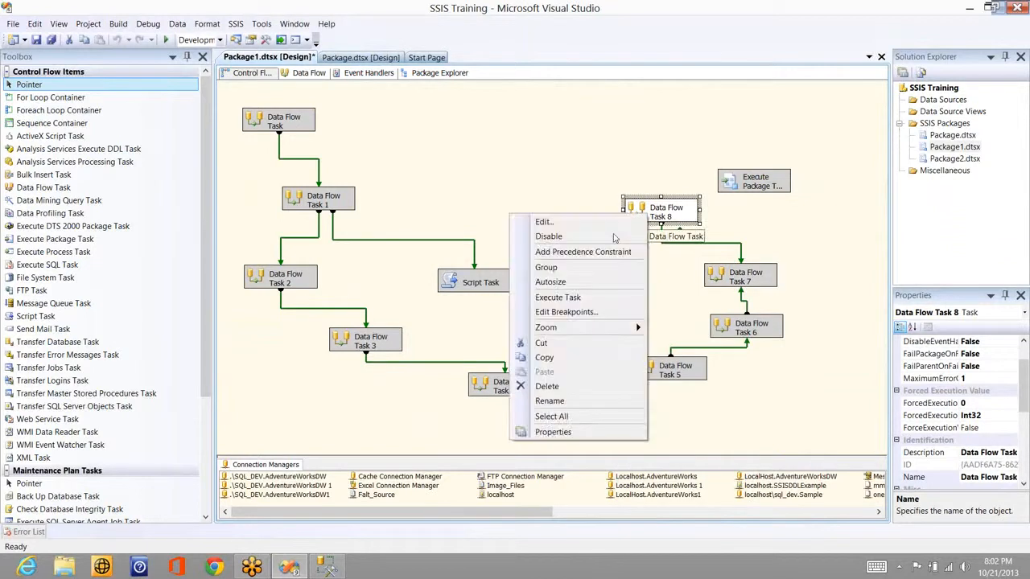
{"action": "left_click", "coordinate": [615, 236]}
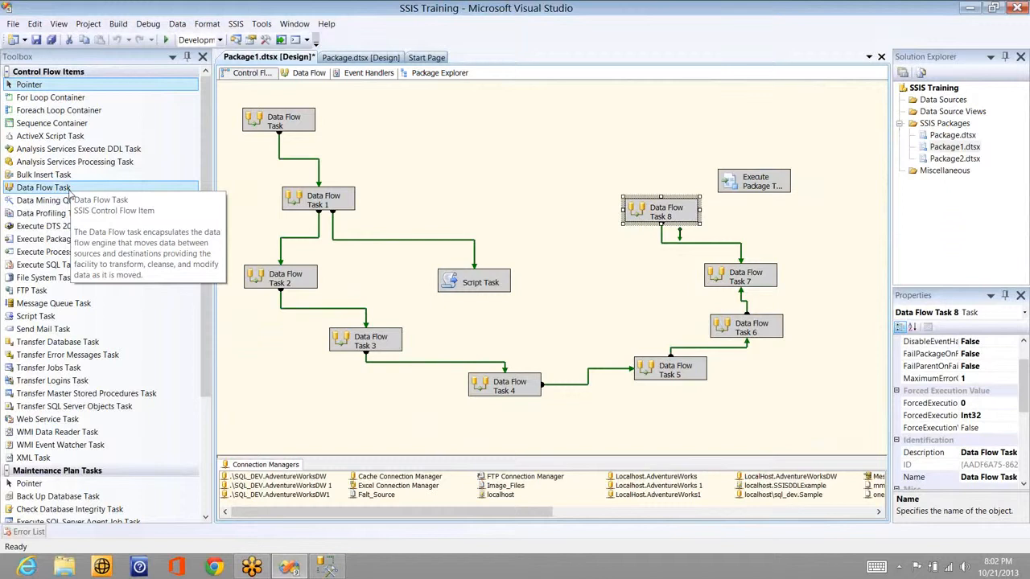
{"action": "left_click_drag", "start_coordinate": [70, 191], "coordinate": [556, 103]}
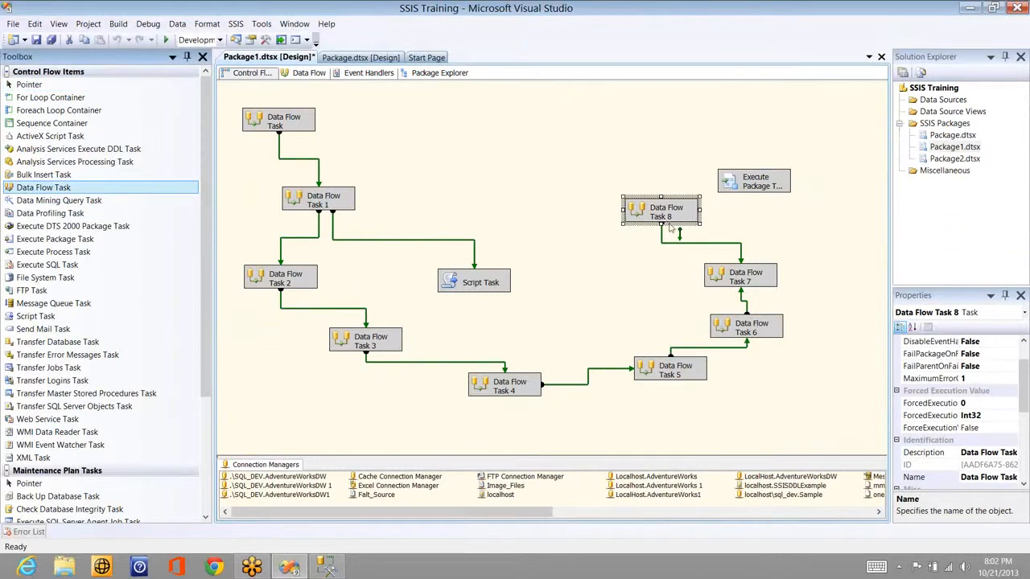
{"action": "left_click", "coordinate": [666, 207]}
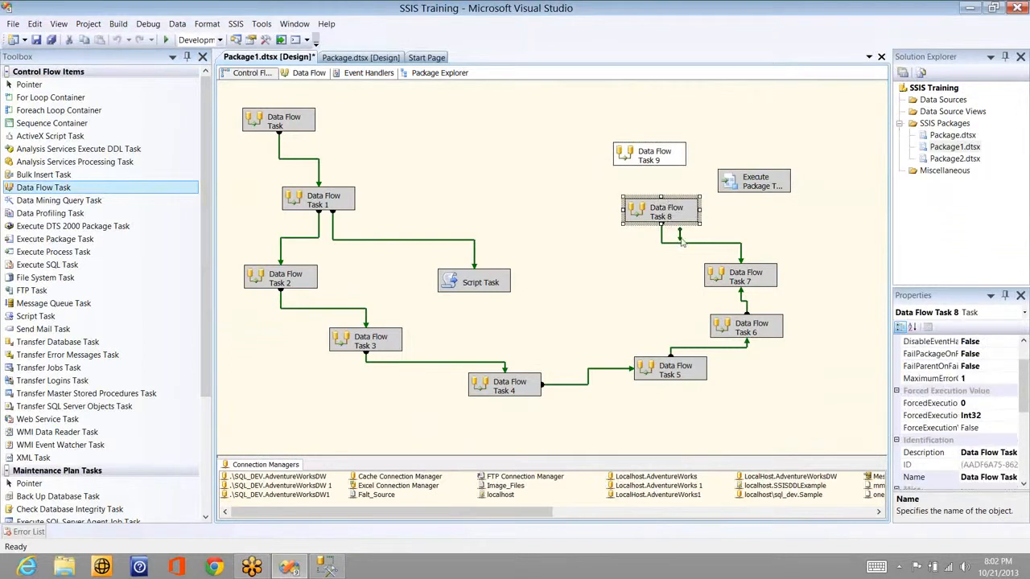
Step: Drag Data Flow Task 8's green precedence arrow onto Data Flow Task 9
{"action": "left_click_drag", "start_coordinate": [682, 241], "coordinate": [658, 152]}
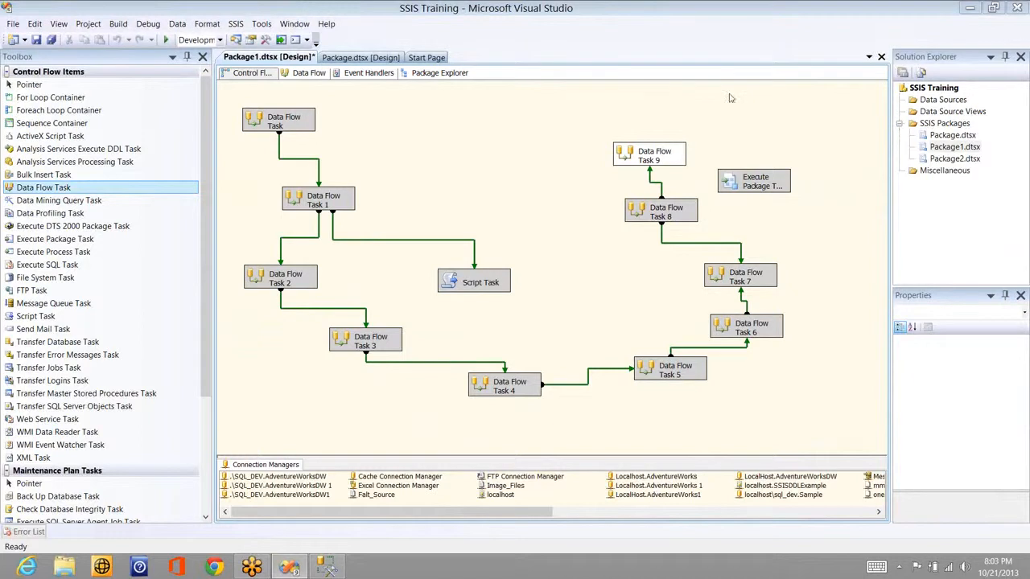
Step: Open Data Flow Task 9's empty Data Flow tab, then bring up the Windows Start screen
{"action": "double_click", "coordinate": [658, 155]}
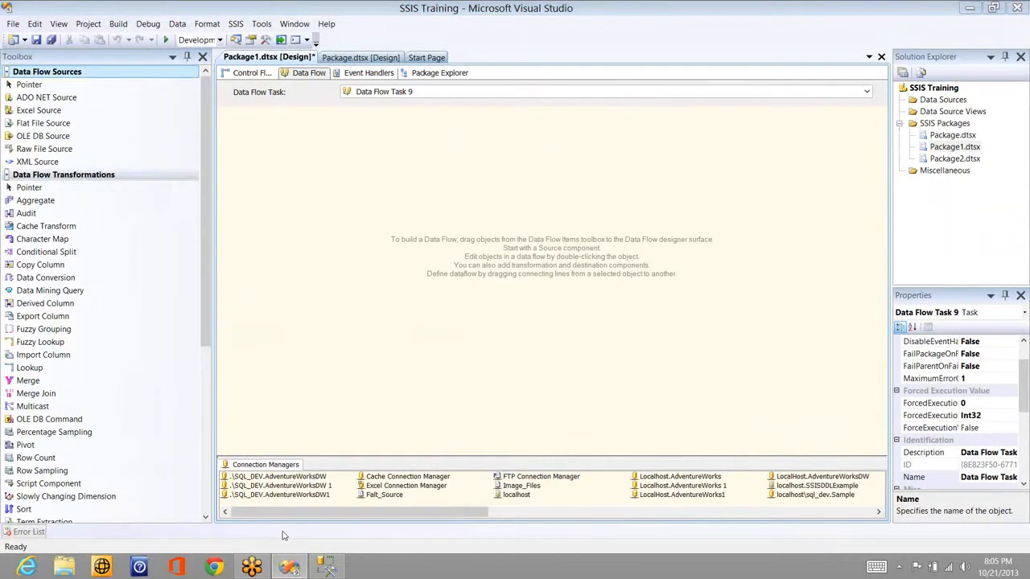
{"action": "key", "text": "super"}
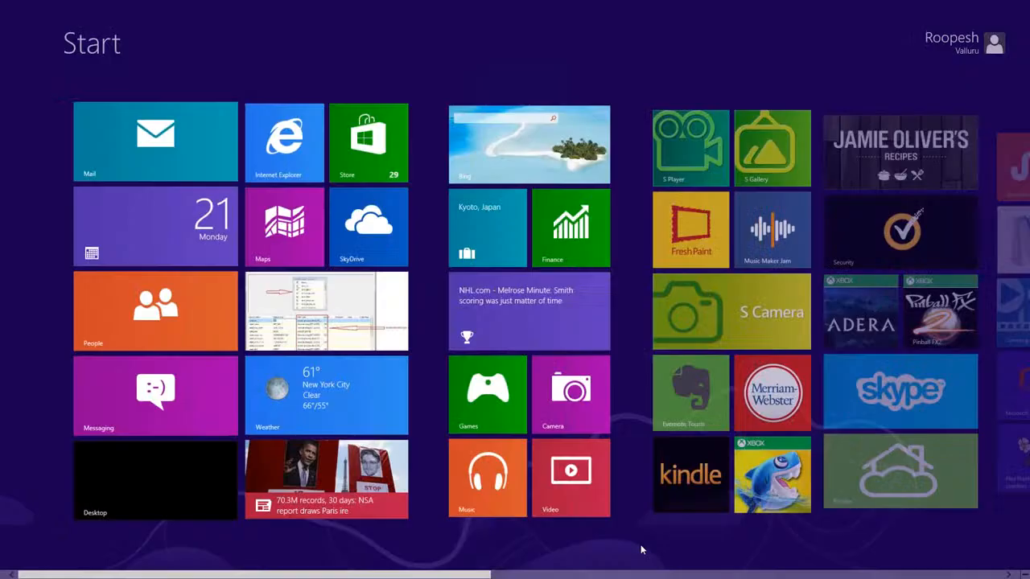
Step: Launch Microsoft Excel 2010 from the Start screen's app tiles
{"action": "scroll", "coordinate": [706, 260], "scroll_direction": "down", "scroll_amount": 5}
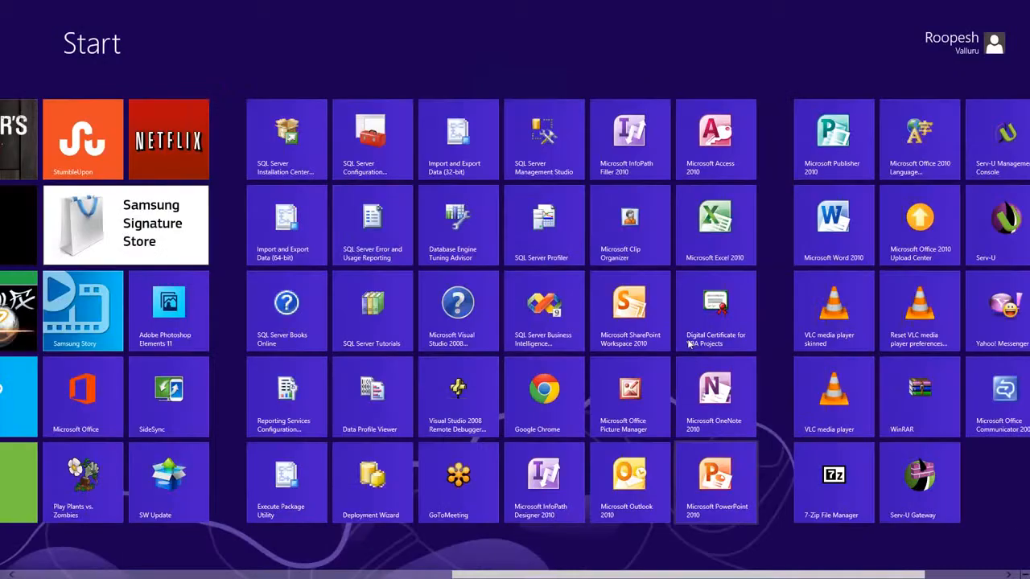
{"action": "left_click", "coordinate": [707, 260]}
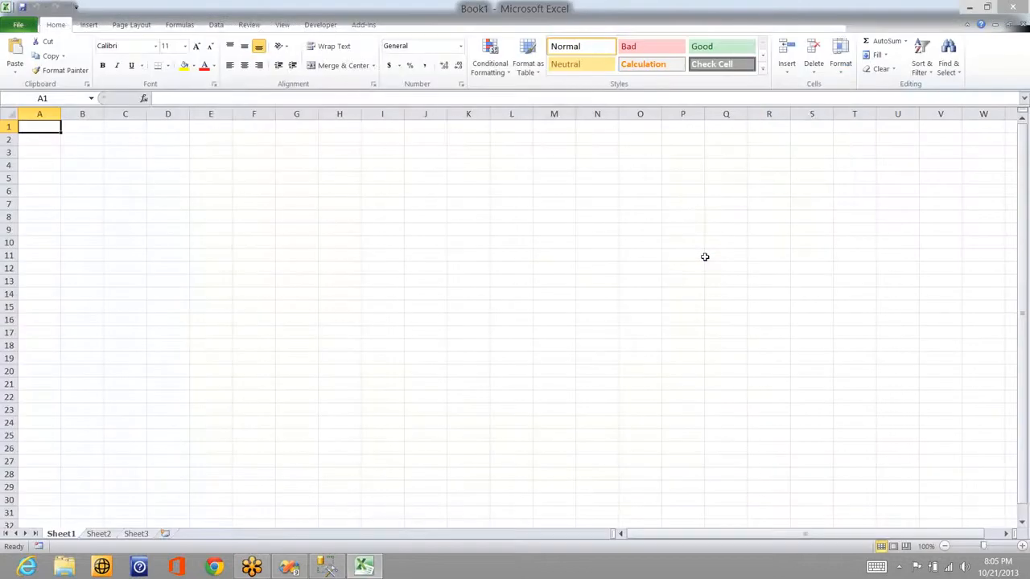
Step: Type the headers EmpID, Name, Desig and Dept across row 1
{"action": "type", "text": "EmpID"}
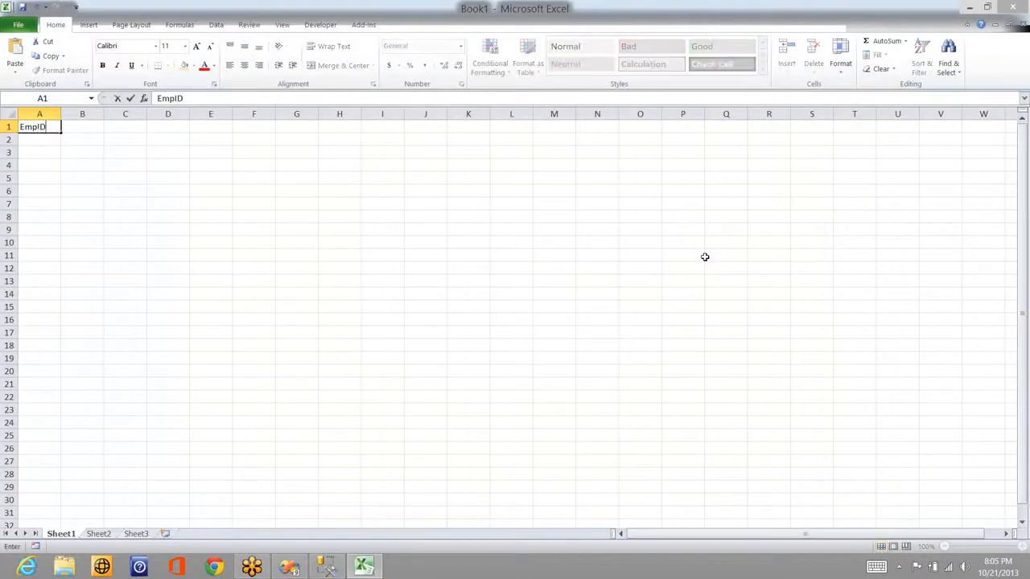
{"action": "key", "text": "Tab"}
{"action": "type", "text": "Name"}
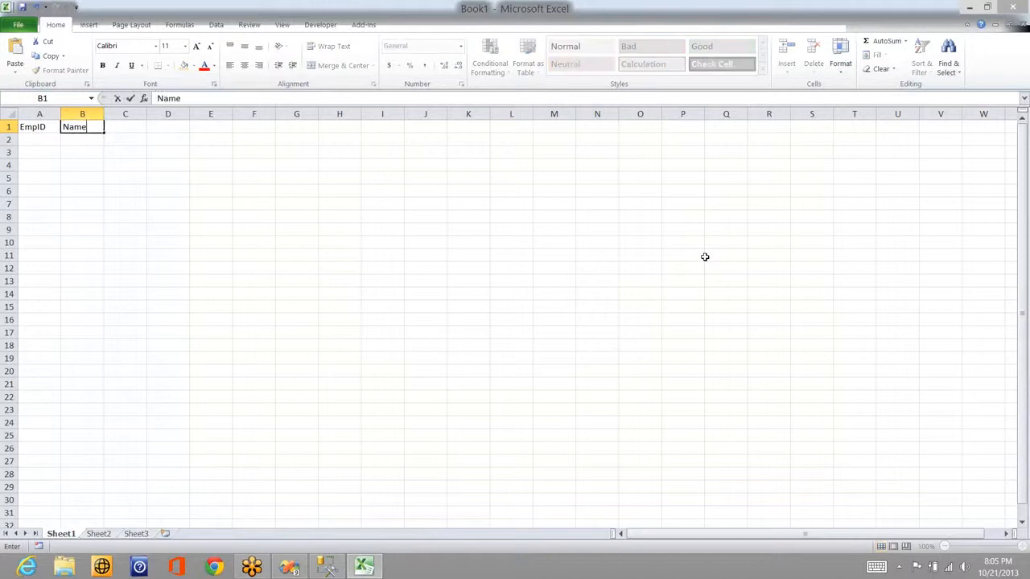
{"action": "key", "text": "Tab"}
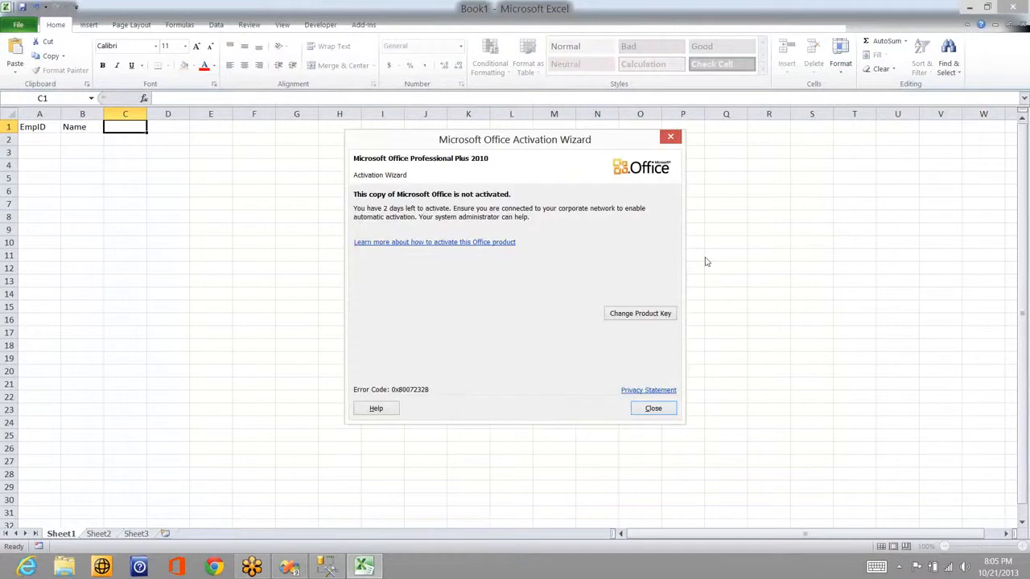
{"action": "left_click", "coordinate": [654, 408]}
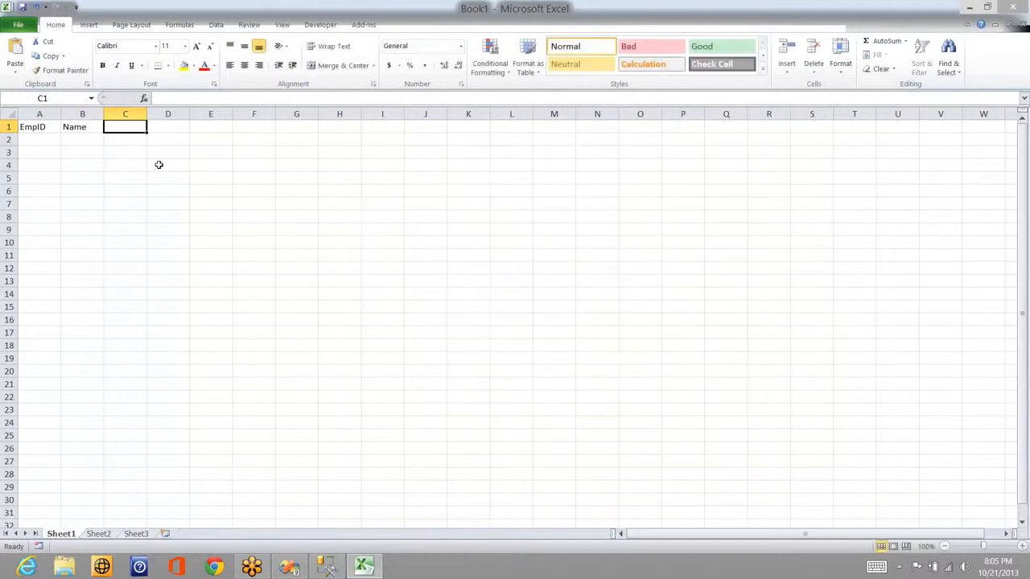
{"action": "type", "text": "Desig"}
{"action": "key", "text": "Tab"}
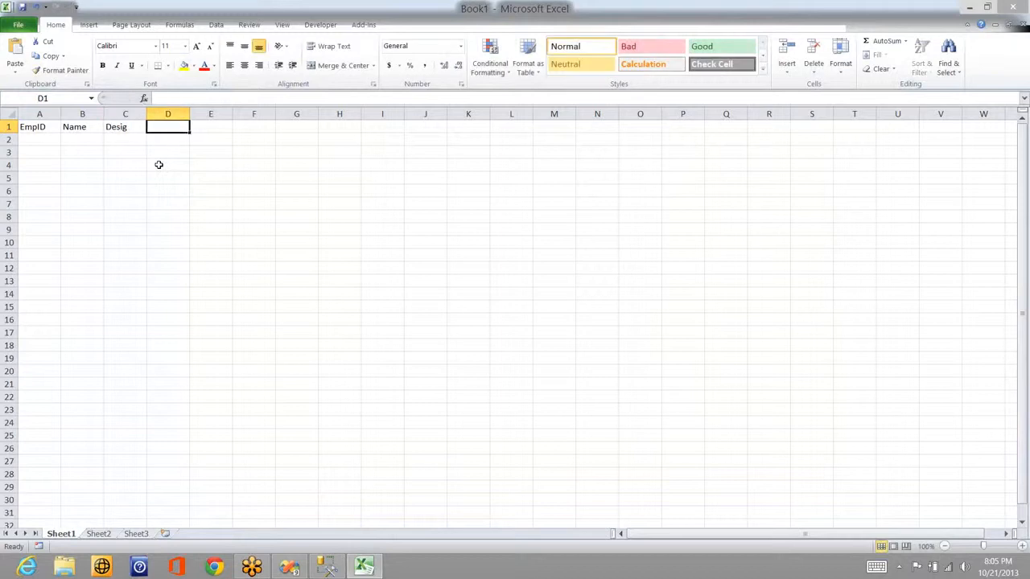
{"action": "type", "text": "Dept"}
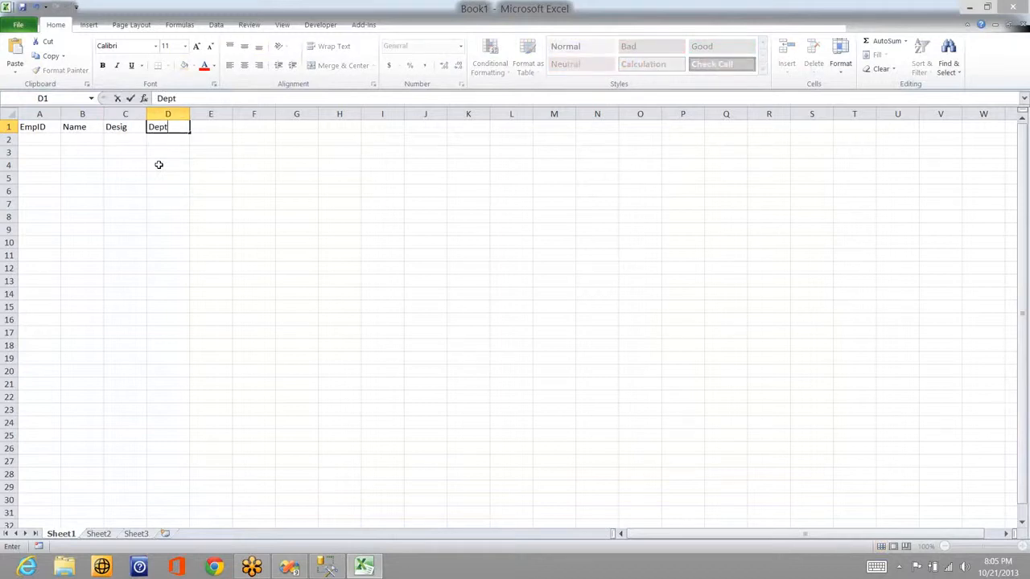
{"action": "key", "text": "Return"}
Step: Enter the first employee record in row 2: ID 1, the employee's name, SSE, IT
{"action": "key", "text": "Left"}
{"action": "type", "text": "1"}
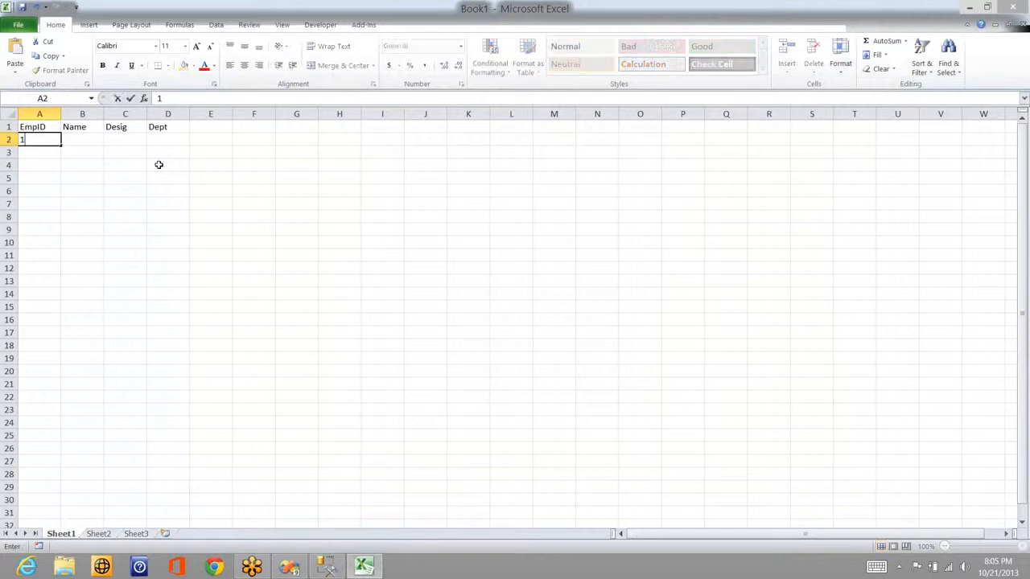
{"action": "key", "text": "Tab"}
{"action": "type", "text": "Roopesh"}
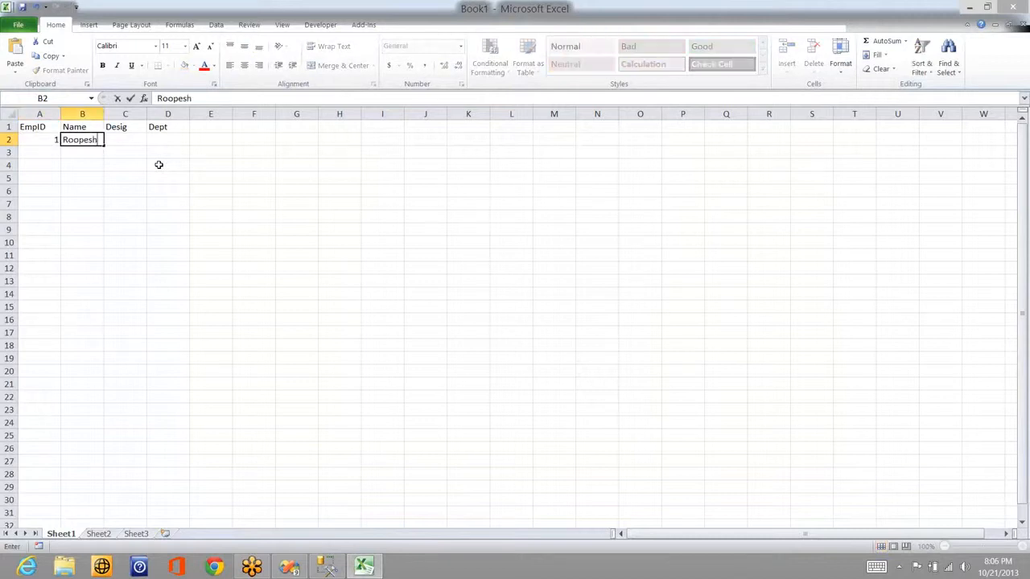
{"action": "key", "text": "Tab"}
{"action": "type", "text": "SSE"}
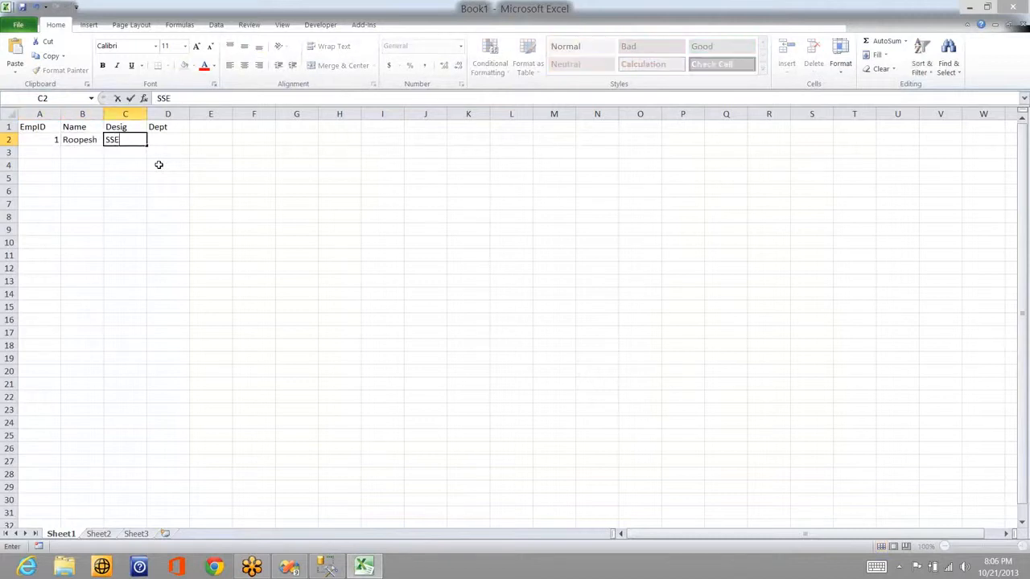
{"action": "key", "text": "Tab"}
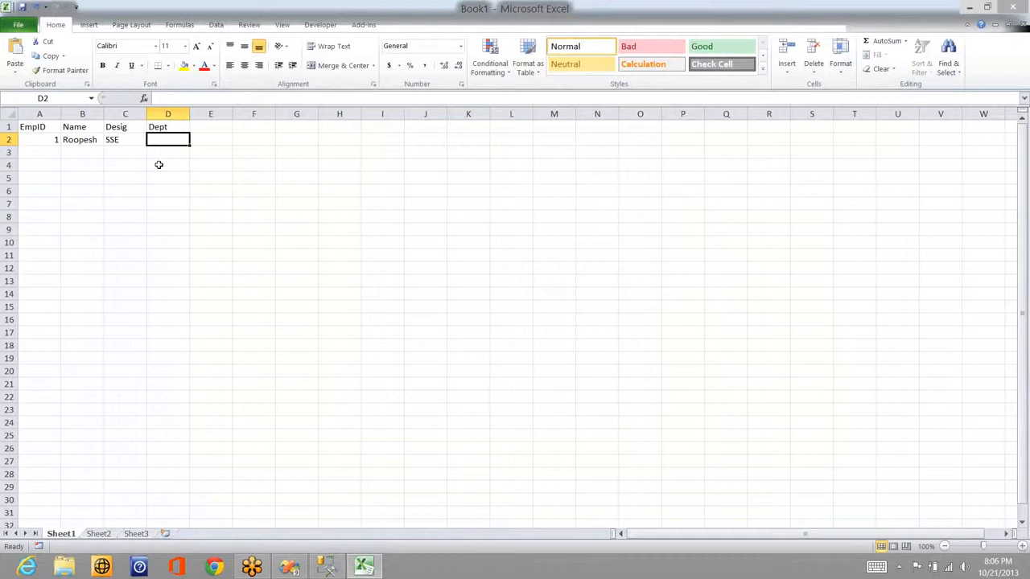
{"action": "type", "text": "IT"}
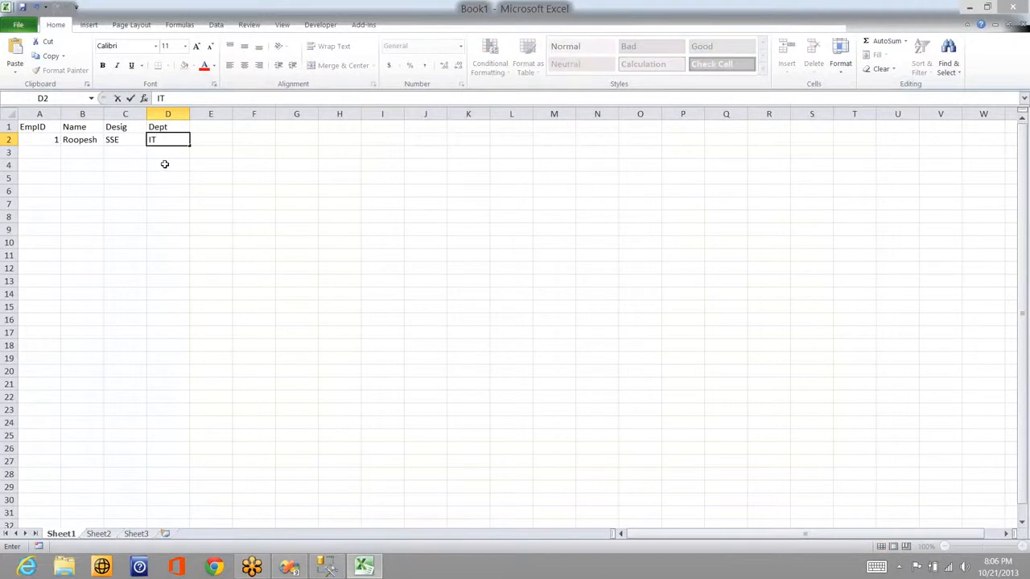
{"action": "left_click", "coordinate": [164, 164]}
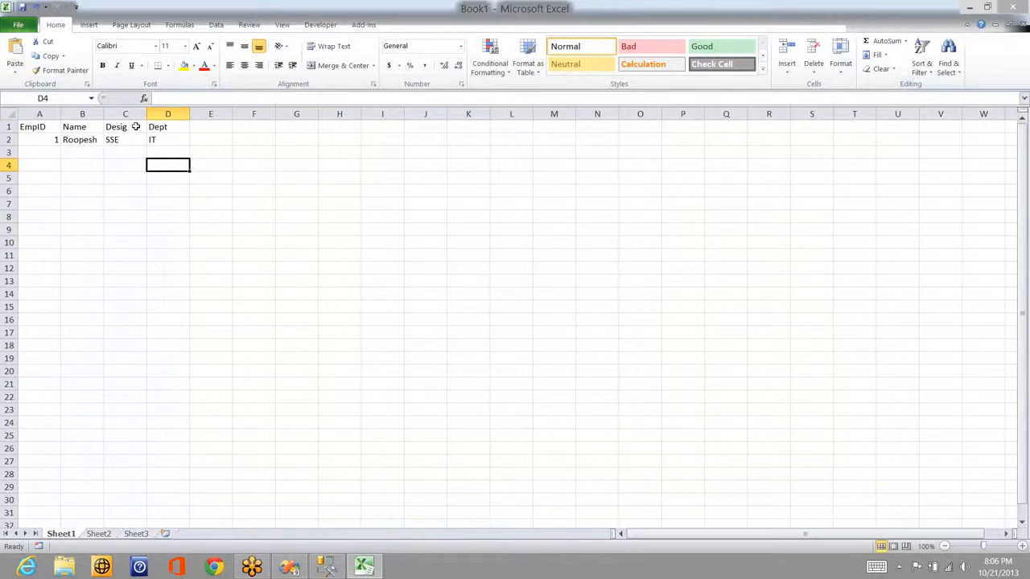
Step: Select A1:D2 and copy the employee table
{"action": "key", "text": "Up"}
{"action": "key", "text": "Up"}
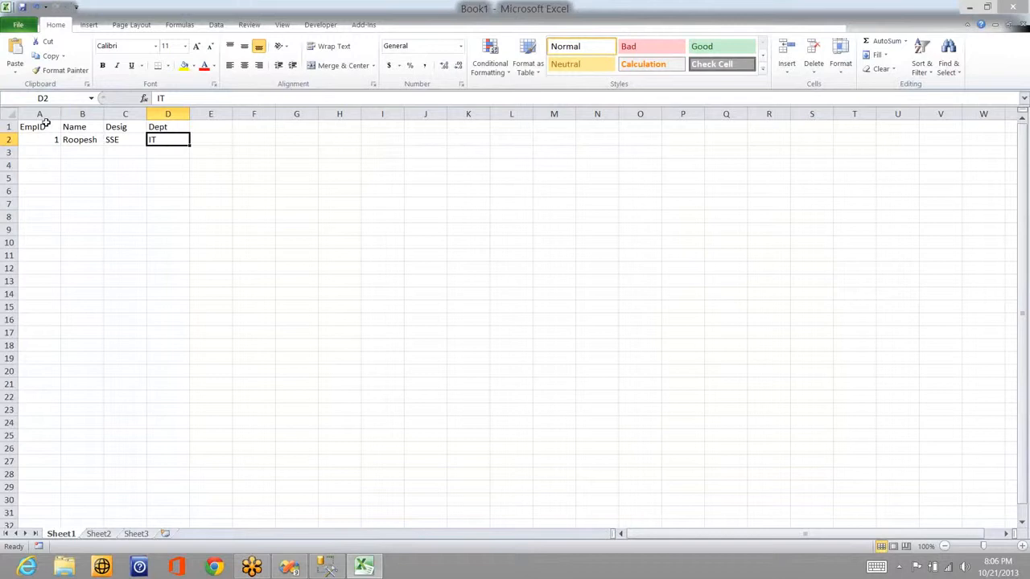
{"action": "left_click", "coordinate": [45, 123], "text": "shift"}
{"action": "key", "text": "ctrl+c"}
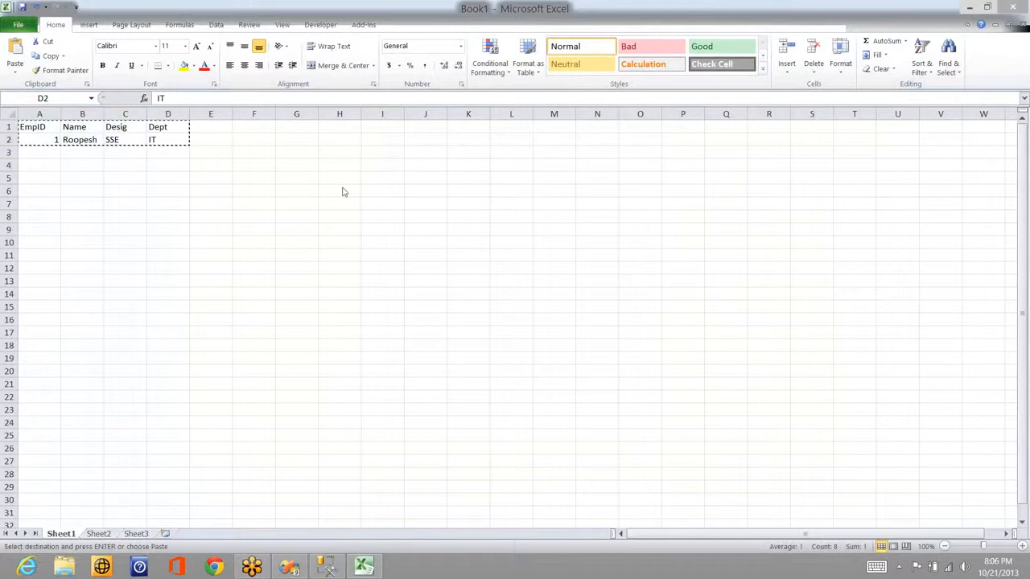
Step: Paste a copy of the employee table at M11
{"action": "left_click", "coordinate": [569, 256]}
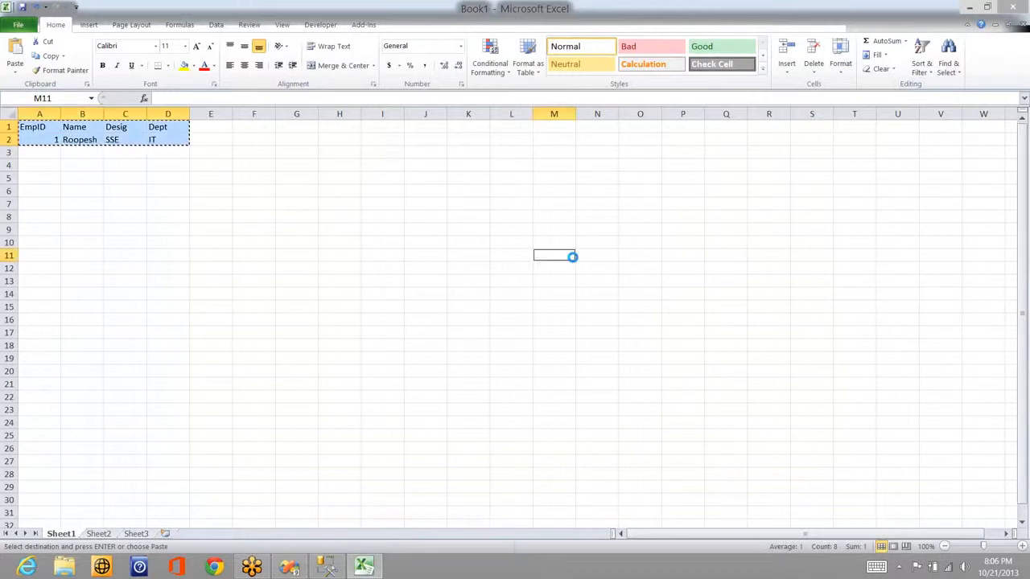
{"action": "key", "text": "ctrl+v"}
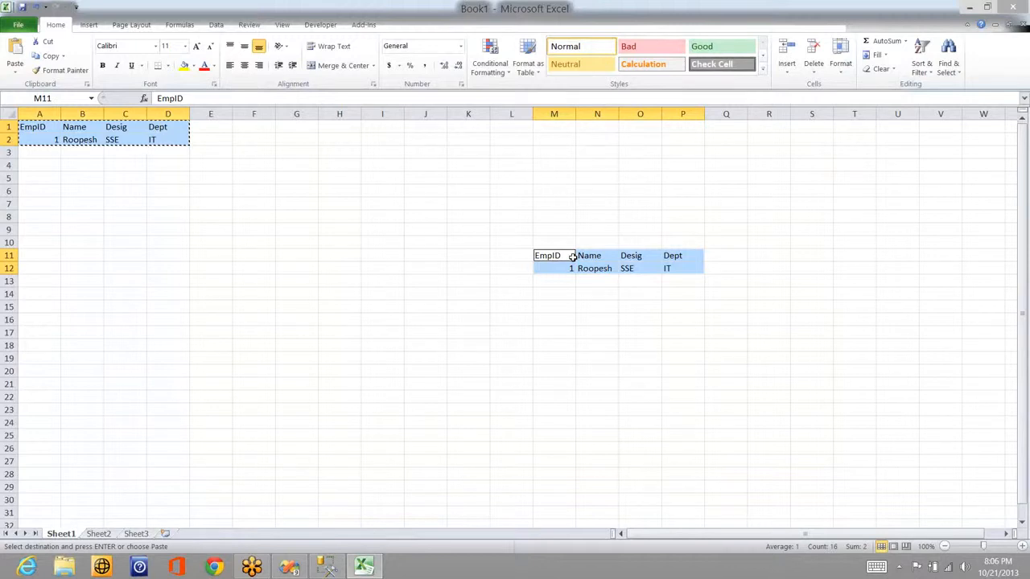
{"action": "left_click", "coordinate": [126, 176]}
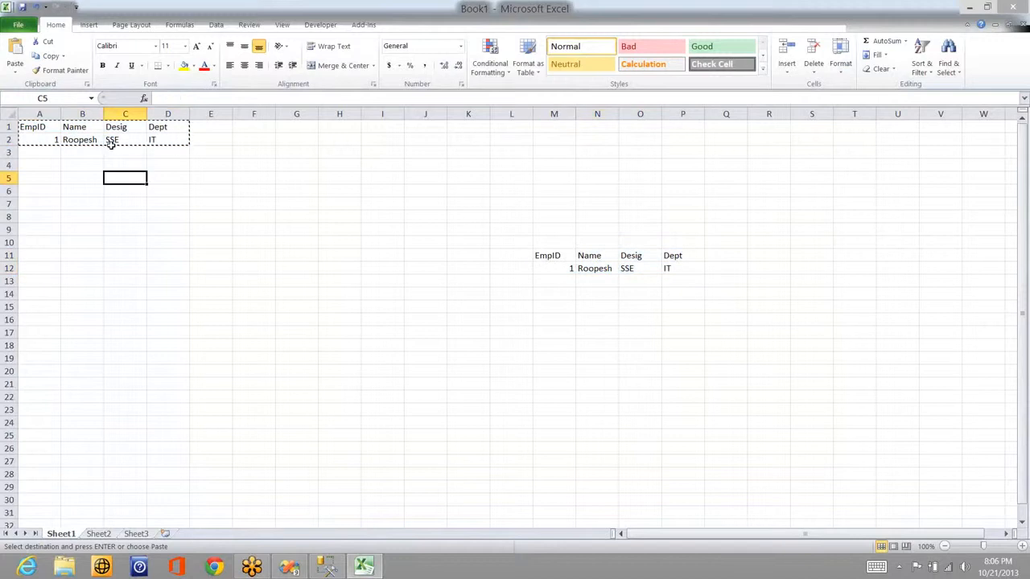
Step: Change C2's designation to ML and add employee 2 (name, PL, IT) in row 3
{"action": "left_click", "coordinate": [128, 137]}
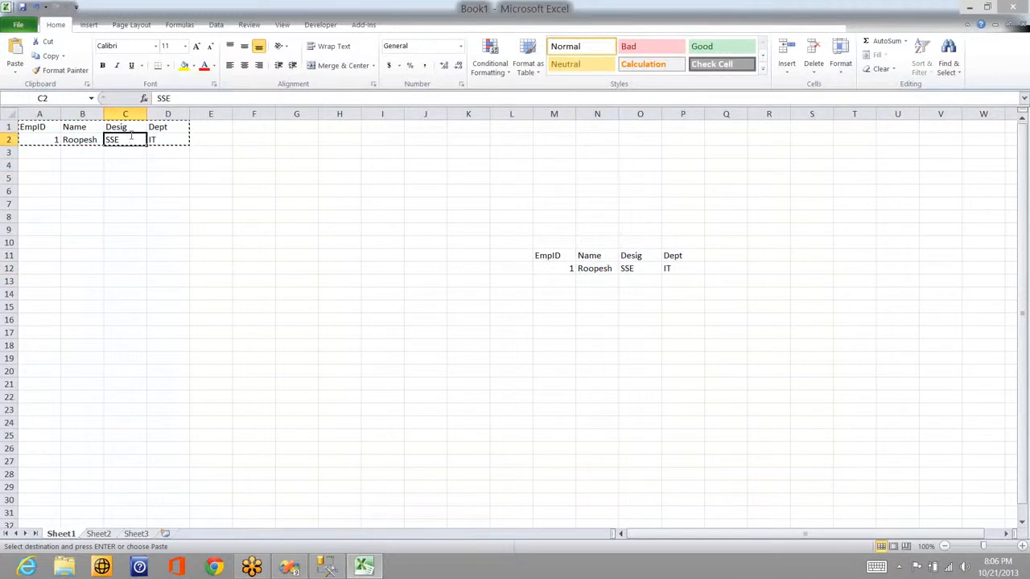
{"action": "type", "text": "ML"}
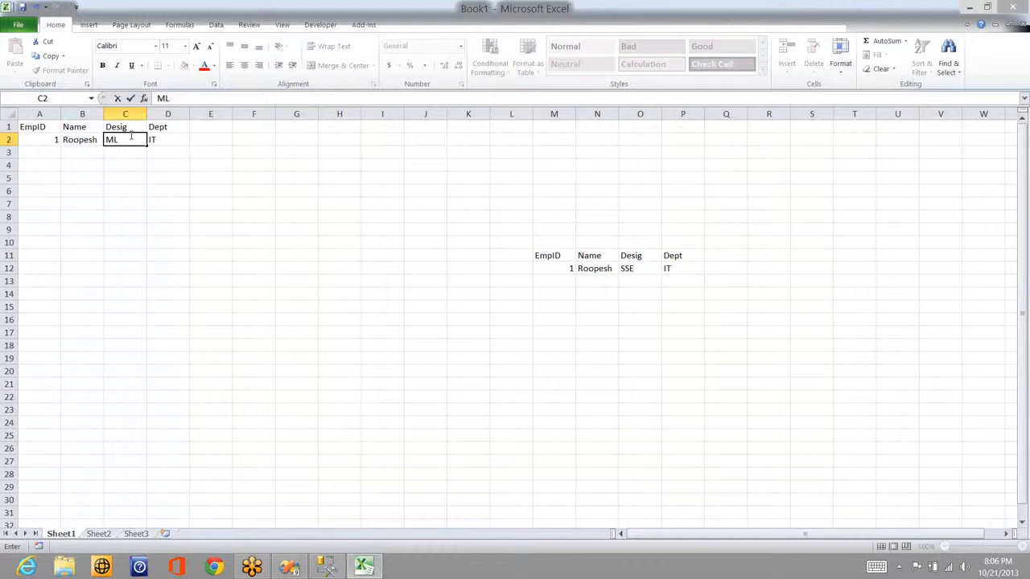
{"action": "left_click", "coordinate": [36, 153]}
{"action": "type", "text": "2"}
{"action": "key", "text": "Tab"}
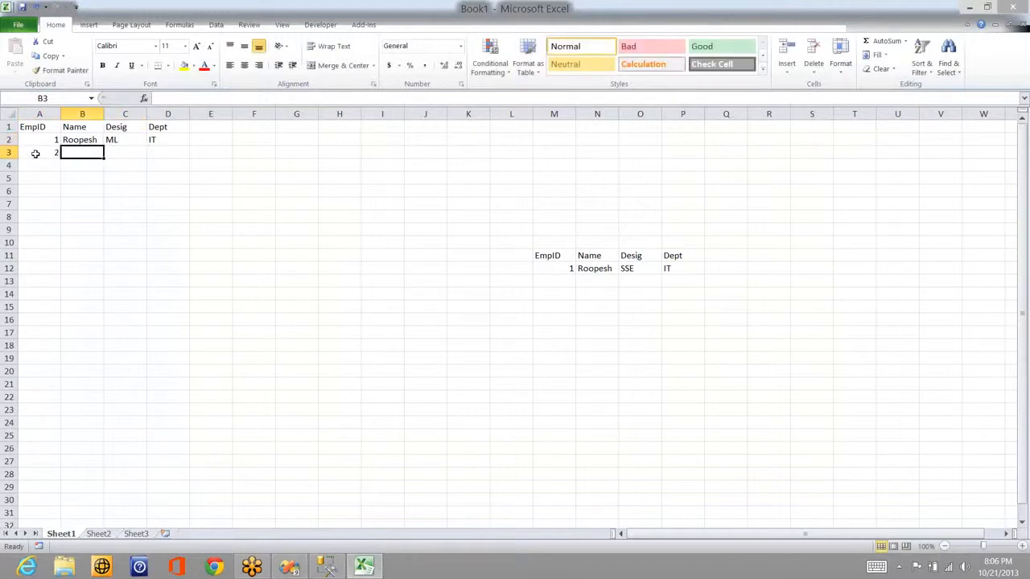
{"action": "type", "text": "Lokesh"}
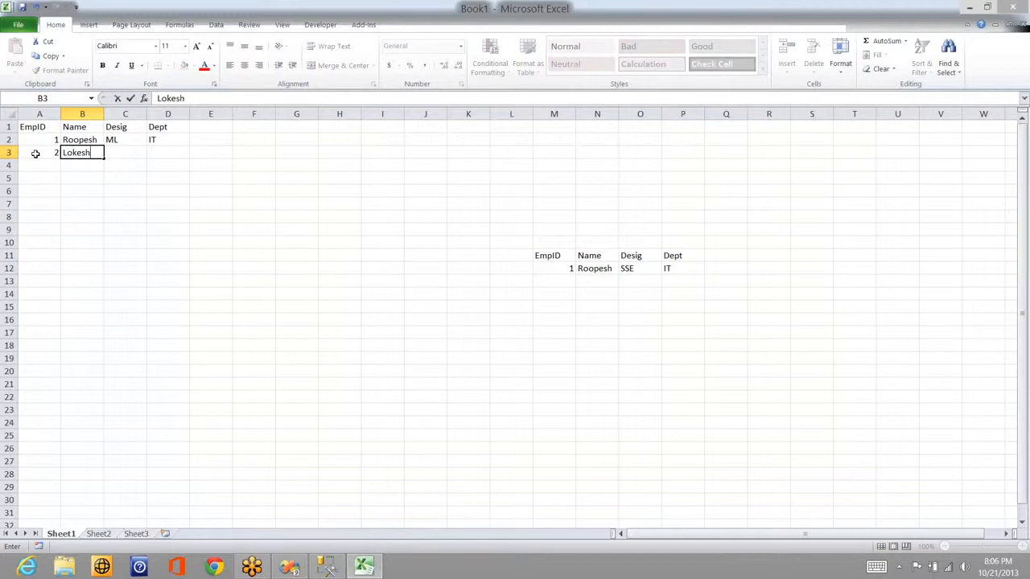
{"action": "key", "text": "Tab"}
{"action": "type", "text": "PL"}
{"action": "key", "text": "Tab"}
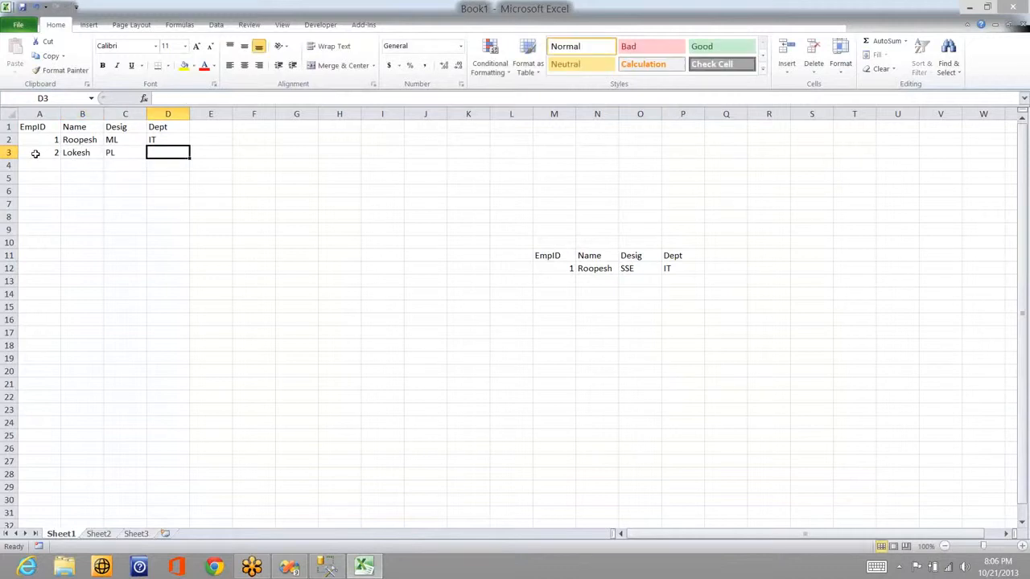
{"action": "type", "text": "IT"}
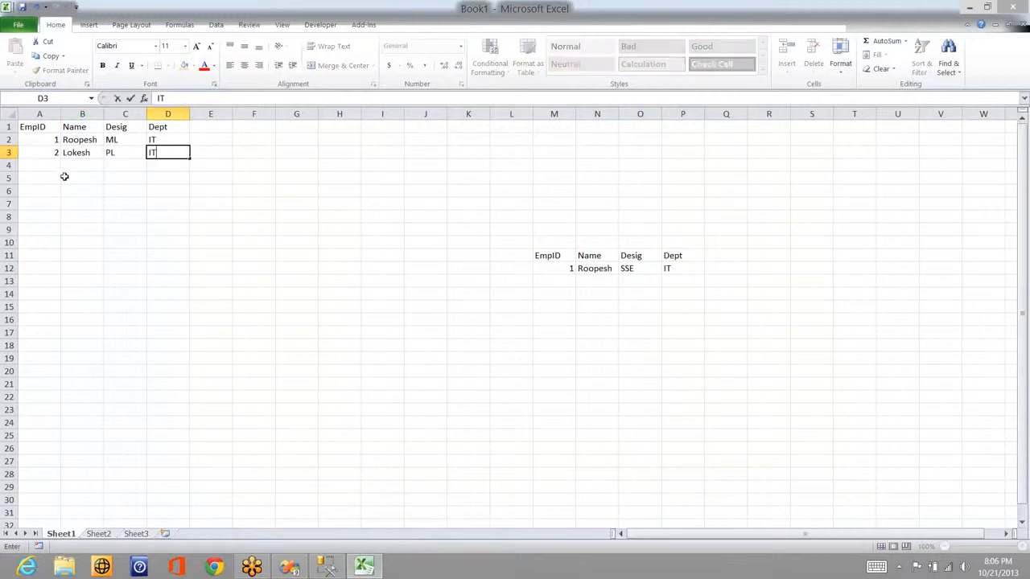
{"action": "left_click", "coordinate": [64, 176]}
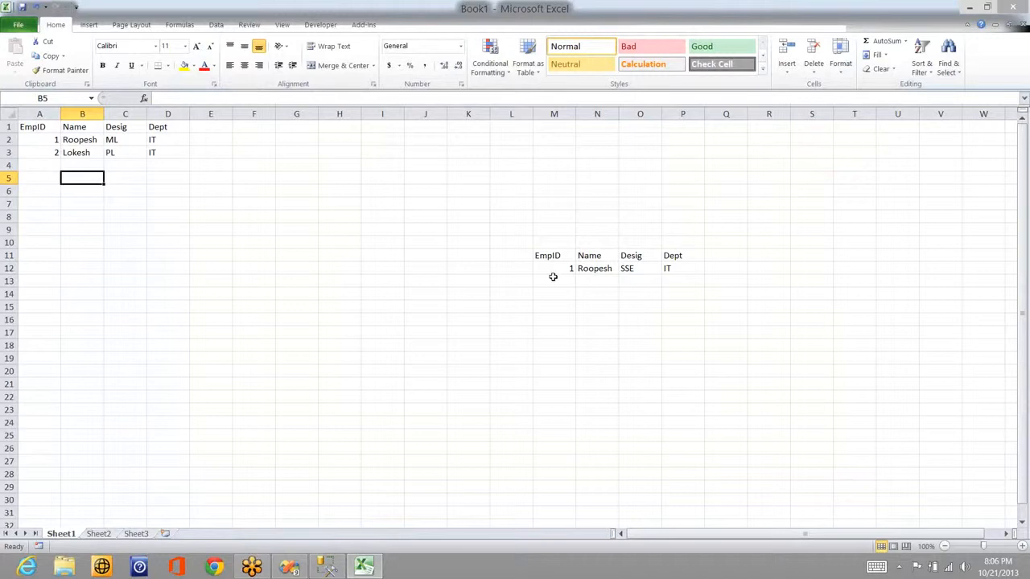
Step: Add employee 2 with PL and IT to the copied table in M13:P13
{"action": "left_click", "coordinate": [550, 282]}
{"action": "type", "text": "2"}
{"action": "key", "text": "Tab"}
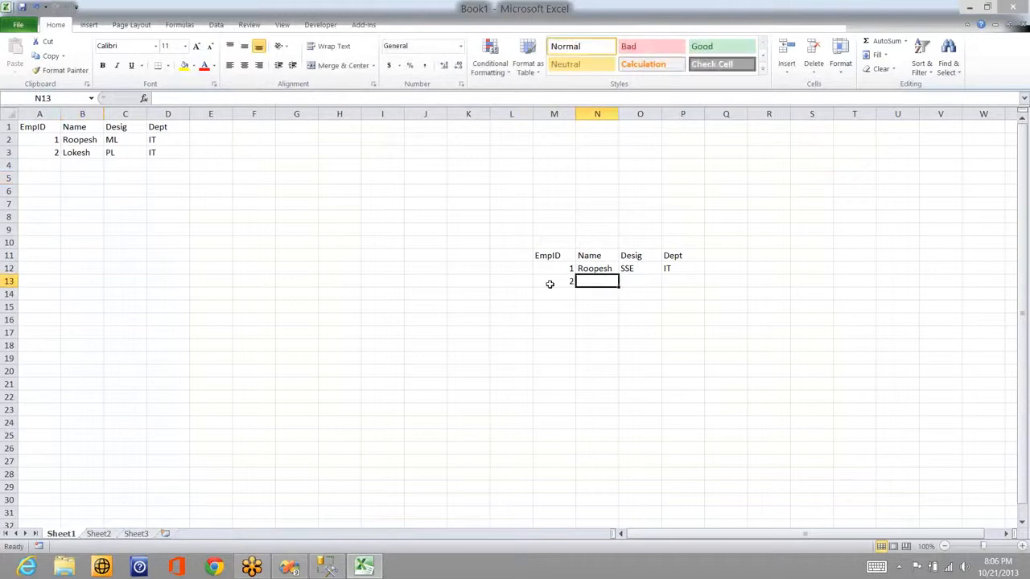
{"action": "type", "text": "Lokesh"}
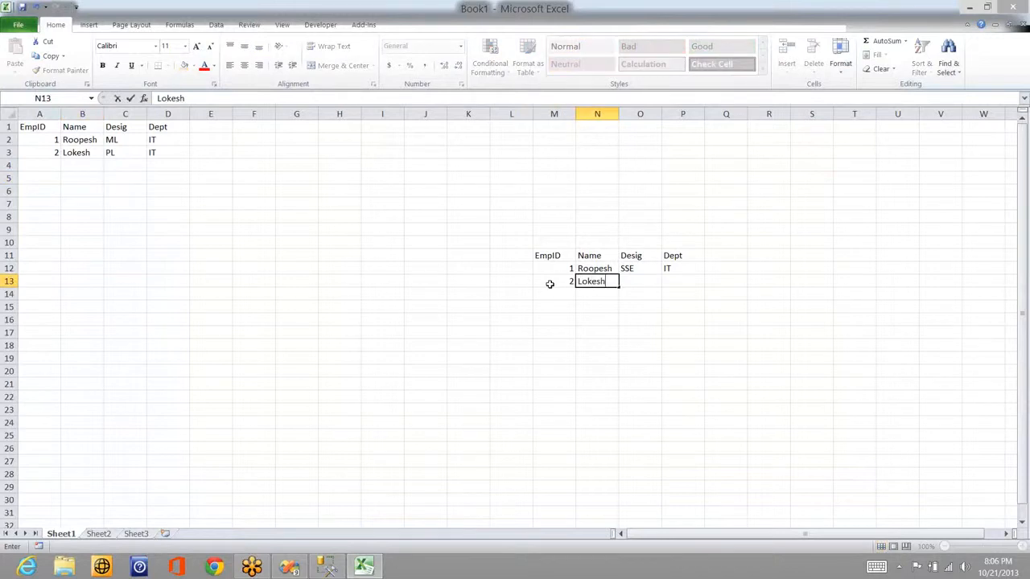
{"action": "key", "text": "Tab"}
{"action": "type", "text": "PL"}
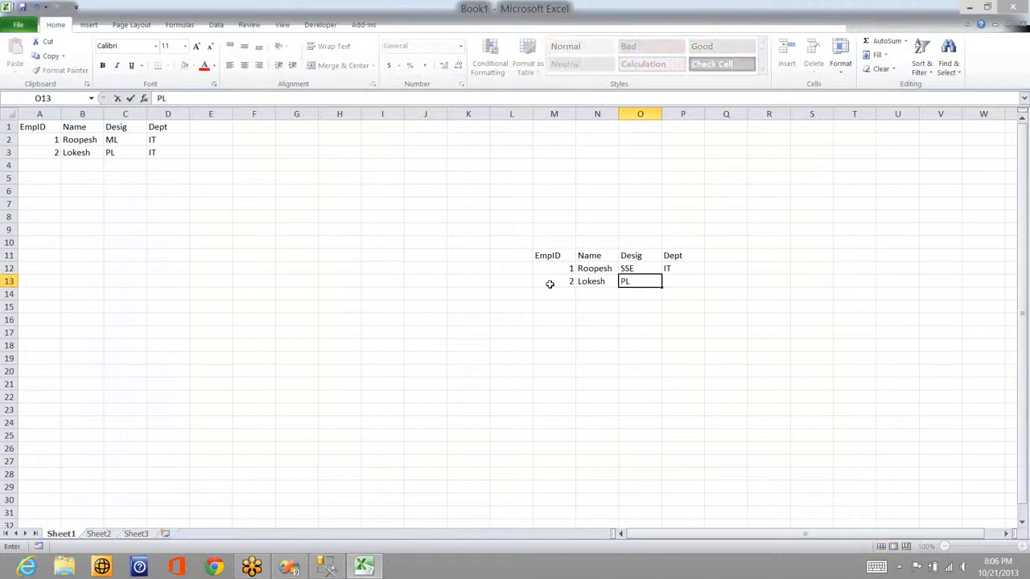
{"action": "key", "text": "Tab"}
{"action": "type", "text": "IT"}
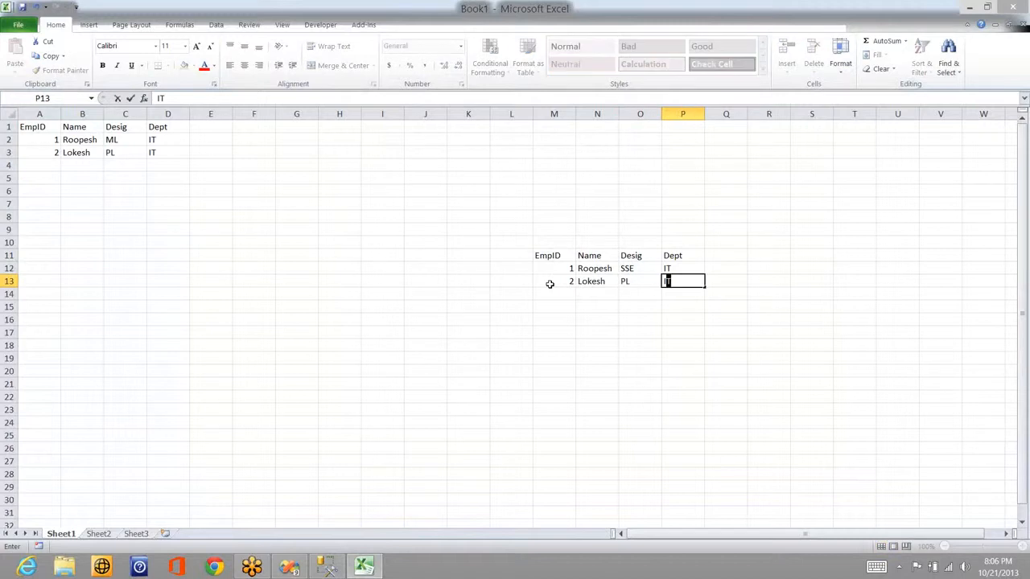
{"action": "key", "text": "Return"}
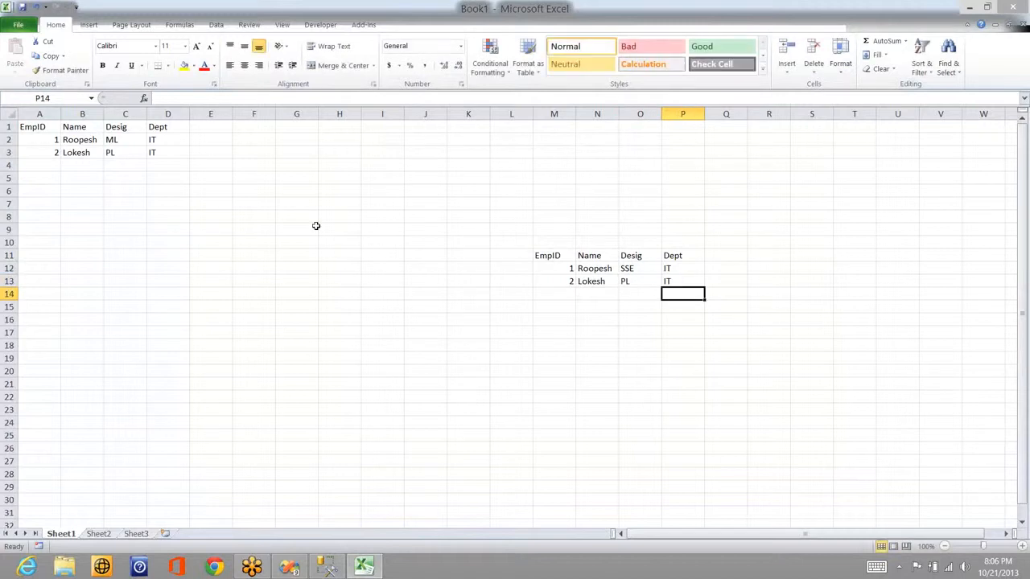
{"action": "left_click", "coordinate": [109, 142]}
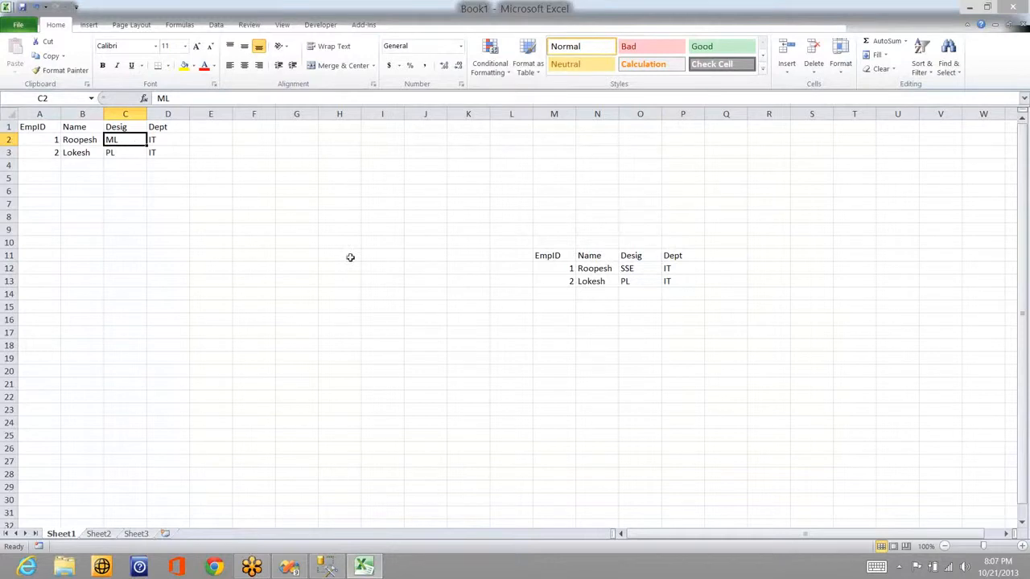
{"action": "left_click", "coordinate": [637, 271]}
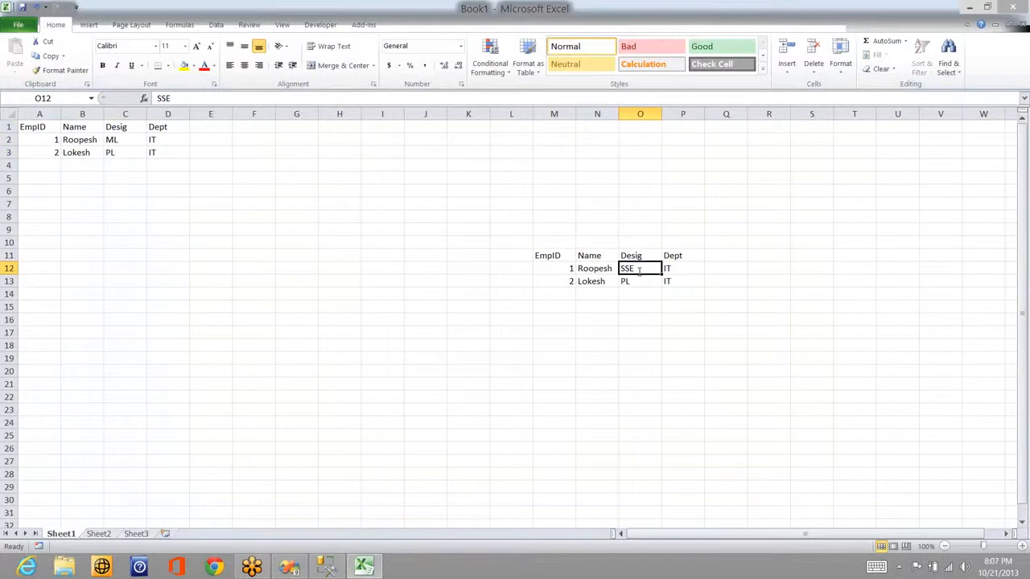
{"action": "type", "text": "ML"}
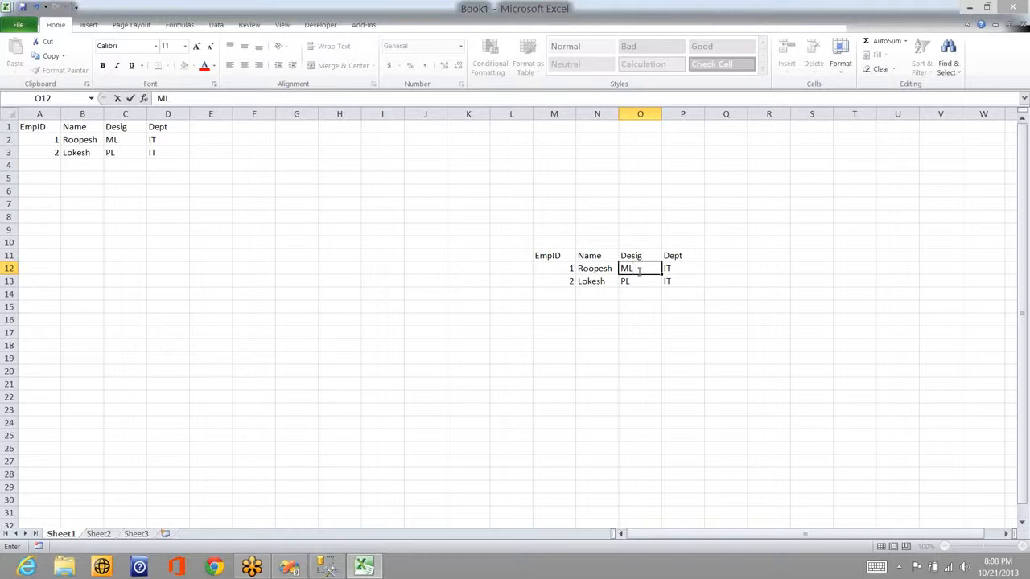
{"action": "key", "text": "ctrl+z"}
Step: Keep SSE in O12 and enter flag 0 in Q12
{"action": "key", "text": "Right"}
{"action": "key", "text": "Right"}
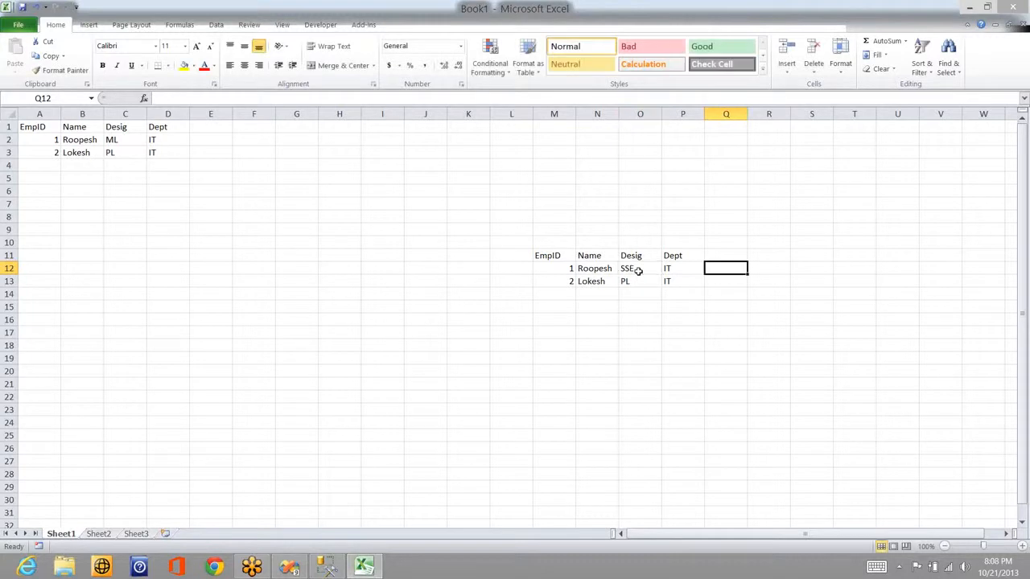
{"action": "key", "text": "Left"}
{"action": "key", "text": "Right"}
{"action": "type", "text": "0"}
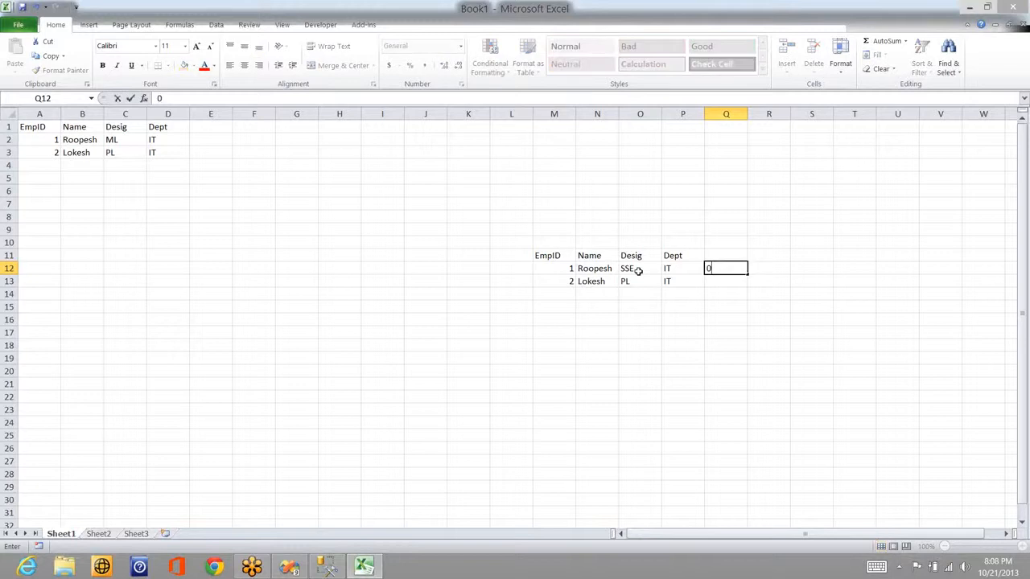
{"action": "key", "text": "Down"}
{"action": "key", "text": "Down"}
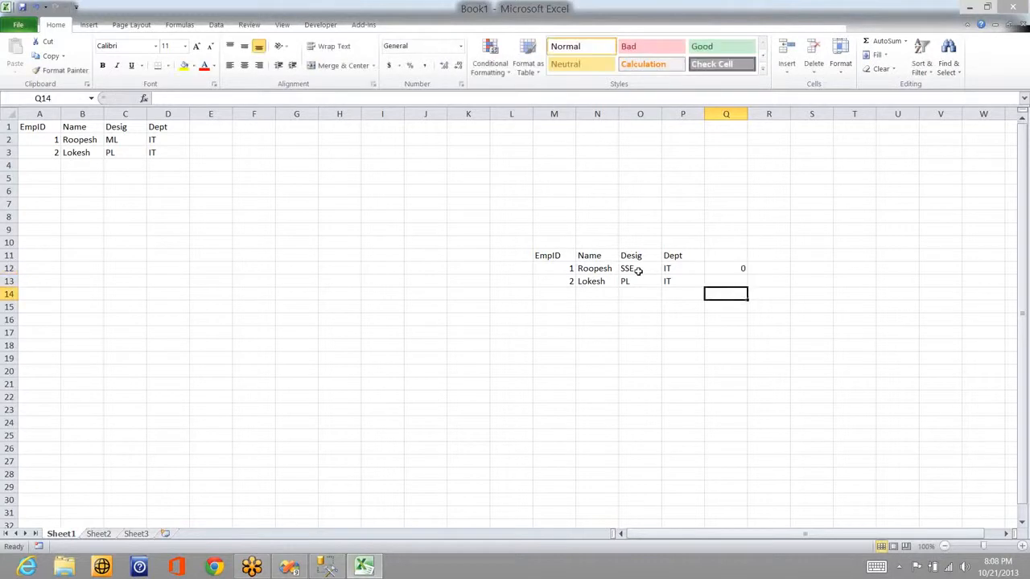
Step: Add row 14 for employee 1 with designation ML, department IT and flag 1
{"action": "key", "text": "Left"}
{"action": "key", "text": "Left"}
{"action": "key", "text": "Left"}
{"action": "key", "text": "Left"}
{"action": "type", "text": "1"}
{"action": "key", "text": "Tab"}
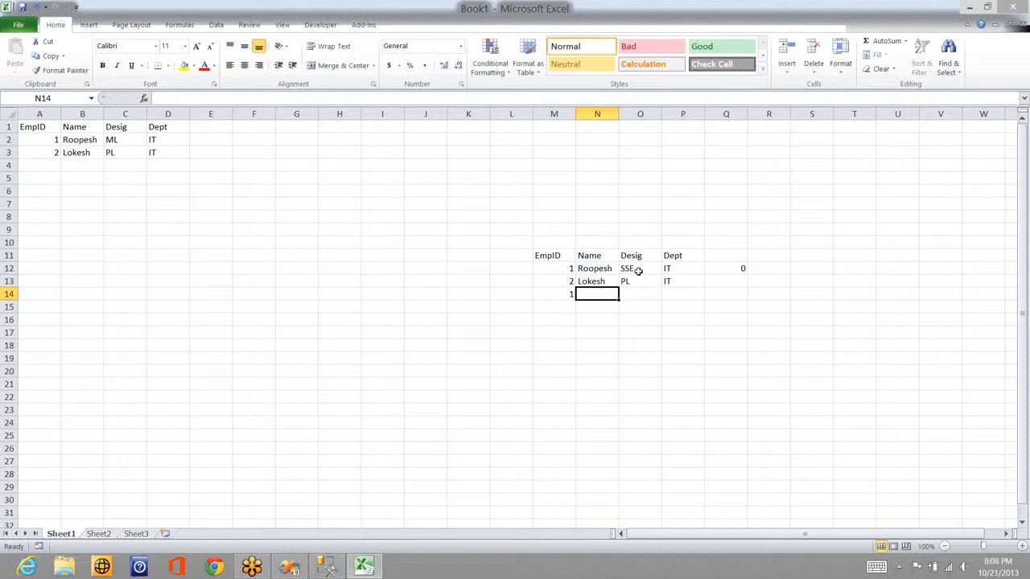
{"action": "type", "text": "Roopesh"}
{"action": "key", "text": "Tab"}
{"action": "type", "text": "ML"}
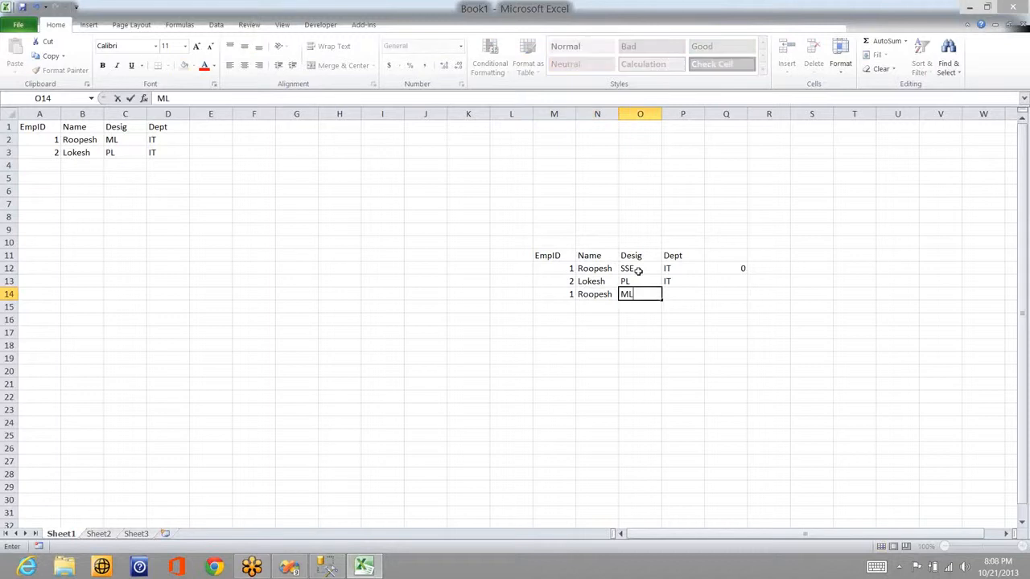
{"action": "key", "text": "Tab"}
{"action": "type", "text": "IT"}
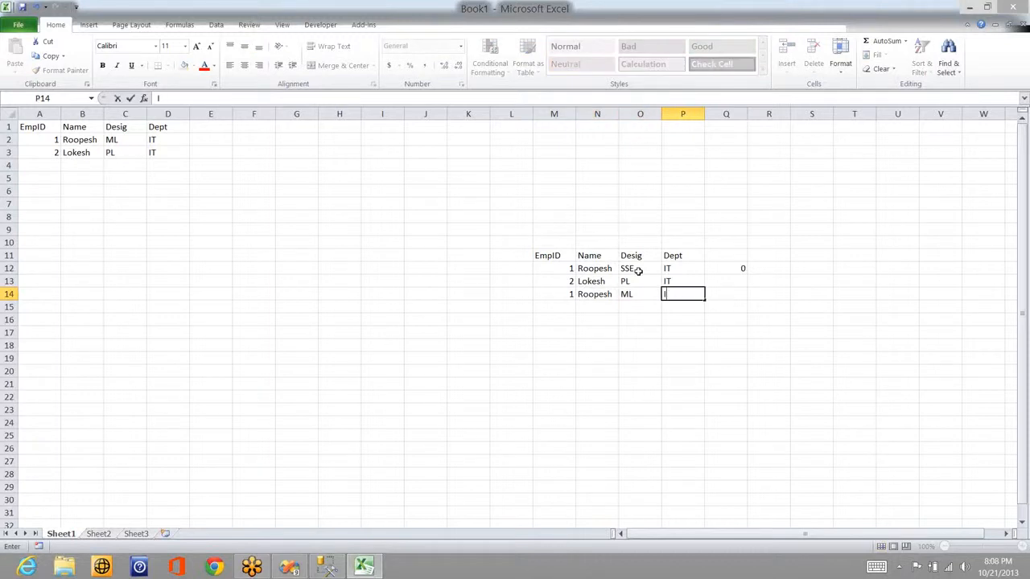
{"action": "key", "text": "Tab"}
{"action": "type", "text": "1"}
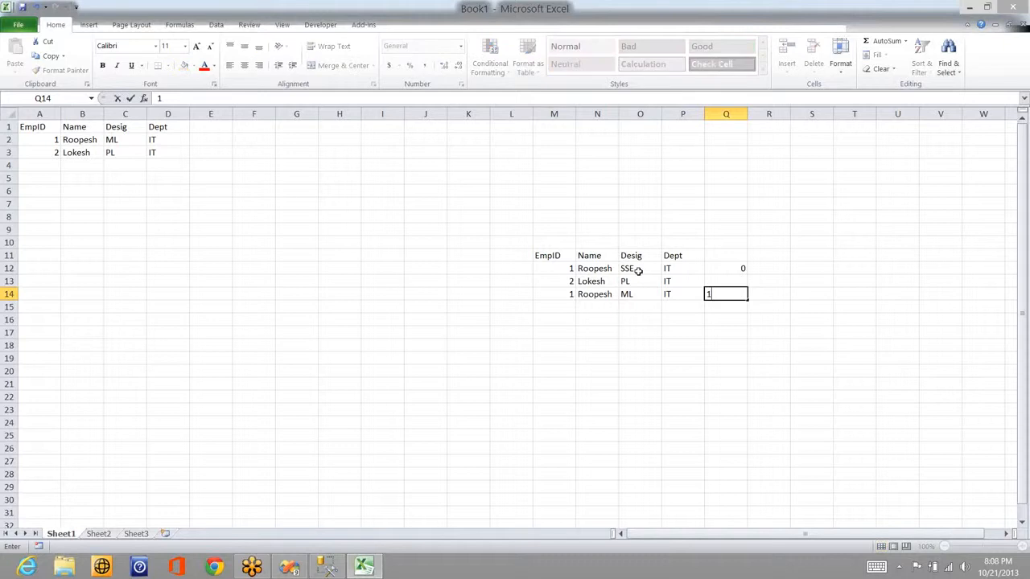
{"action": "key", "text": "ctrl+Return"}
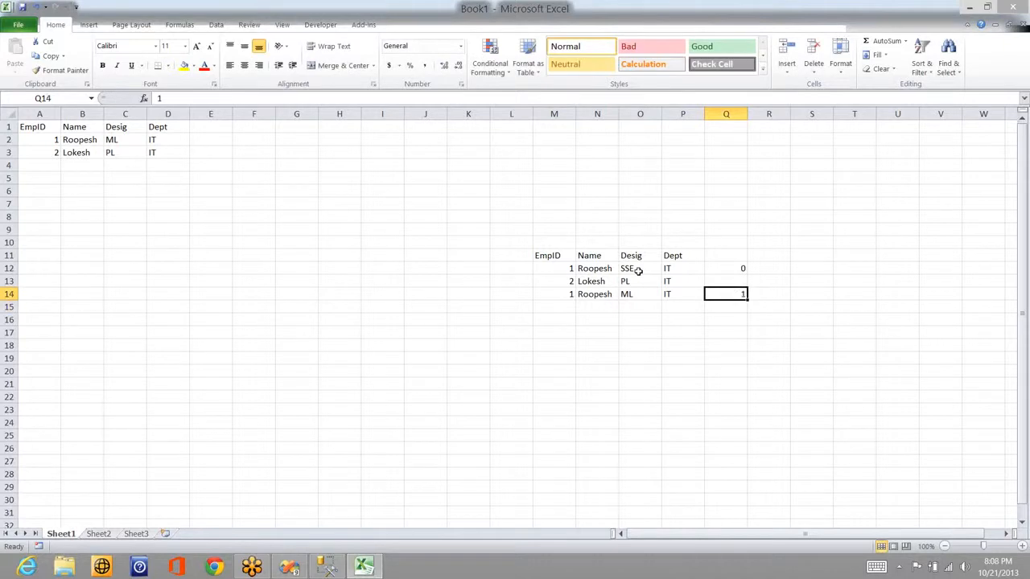
Step: Set row 13's flag in Q13 to 1
{"action": "key", "text": "Up"}
{"action": "type", "text": "1"}
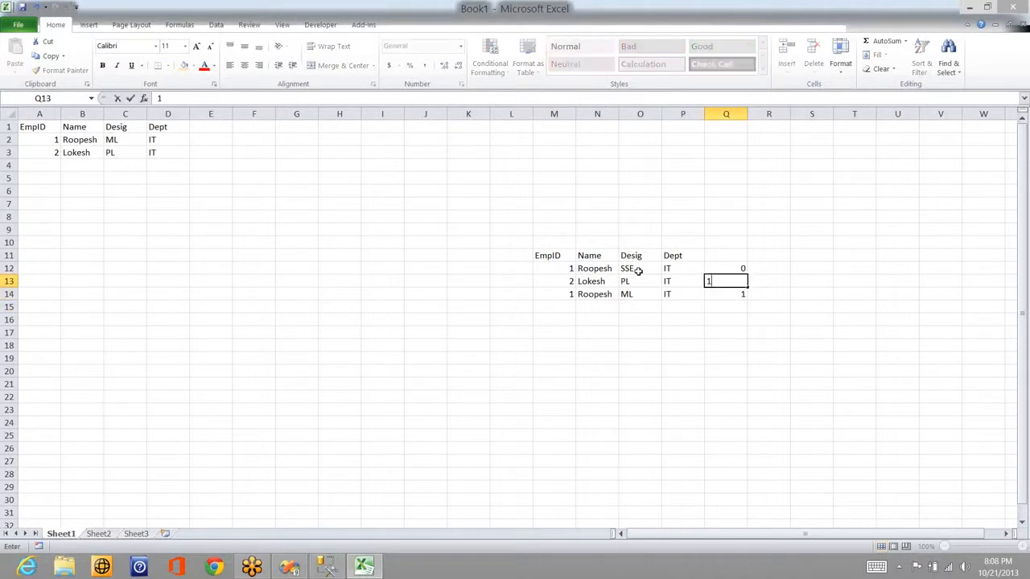
{"action": "key", "text": "Return"}
{"action": "key", "text": "Up"}
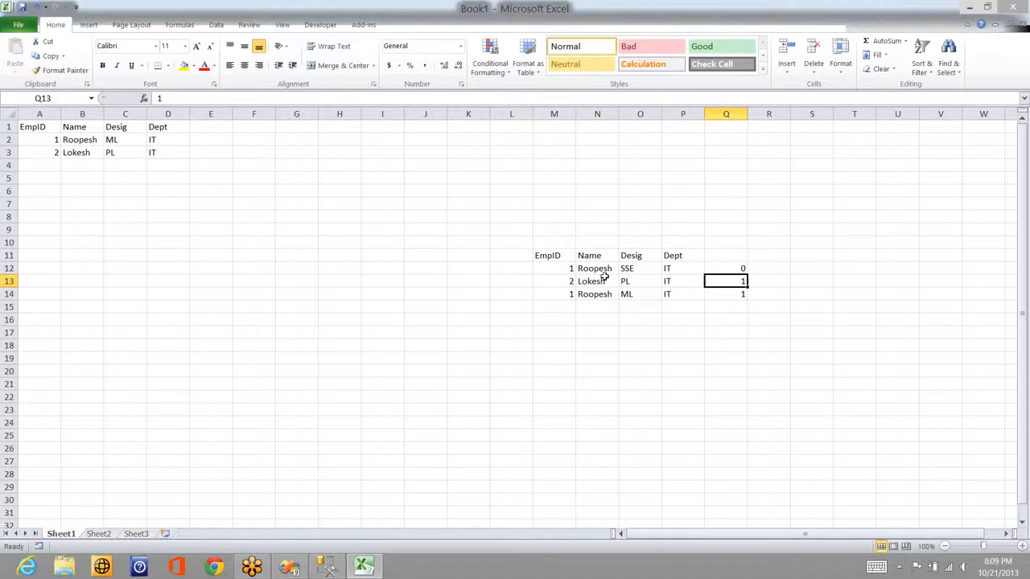
Step: Copy the table M11:P14 and paste it at M19
{"action": "left_click", "coordinate": [552, 257]}
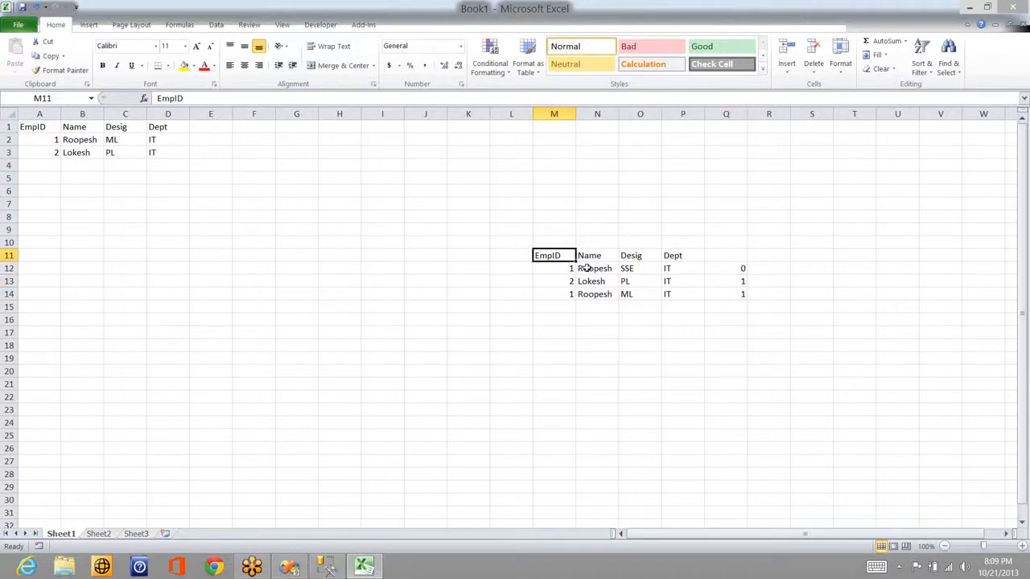
{"action": "left_click_drag", "start_coordinate": [588, 268], "coordinate": [673, 304]}
{"action": "key", "text": "ctrl+c"}
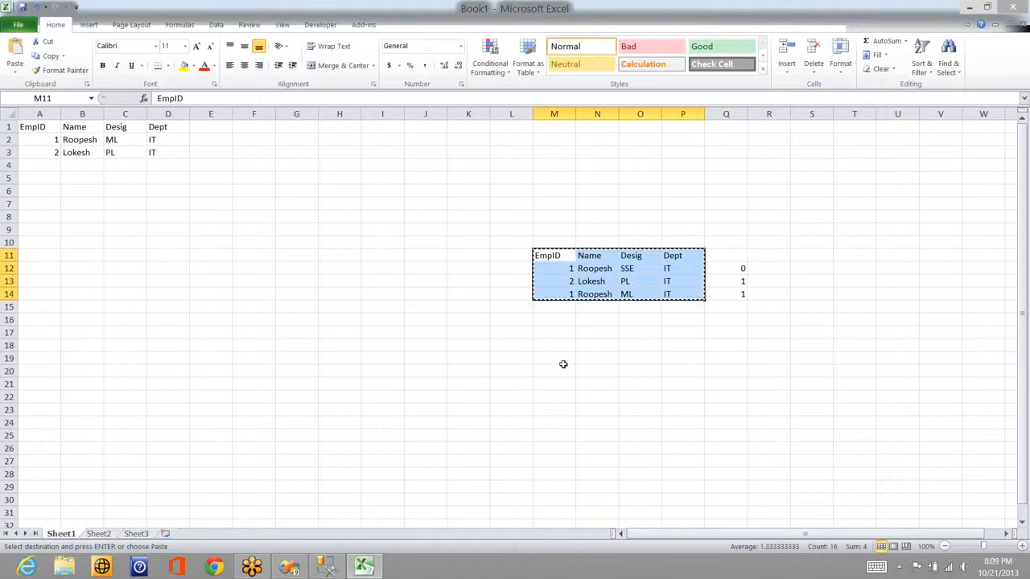
{"action": "left_click", "coordinate": [563, 365]}
{"action": "key", "text": "ctrl+v"}
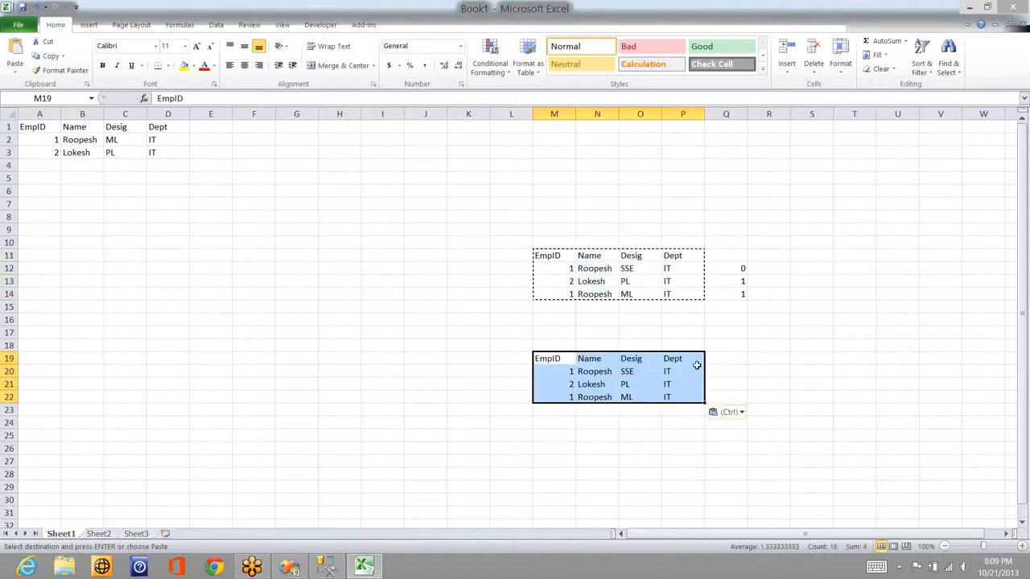
Step: Add End Date and Start Date column headers in Q19:R19
{"action": "left_click", "coordinate": [729, 358]}
{"action": "type", "text": "E"}
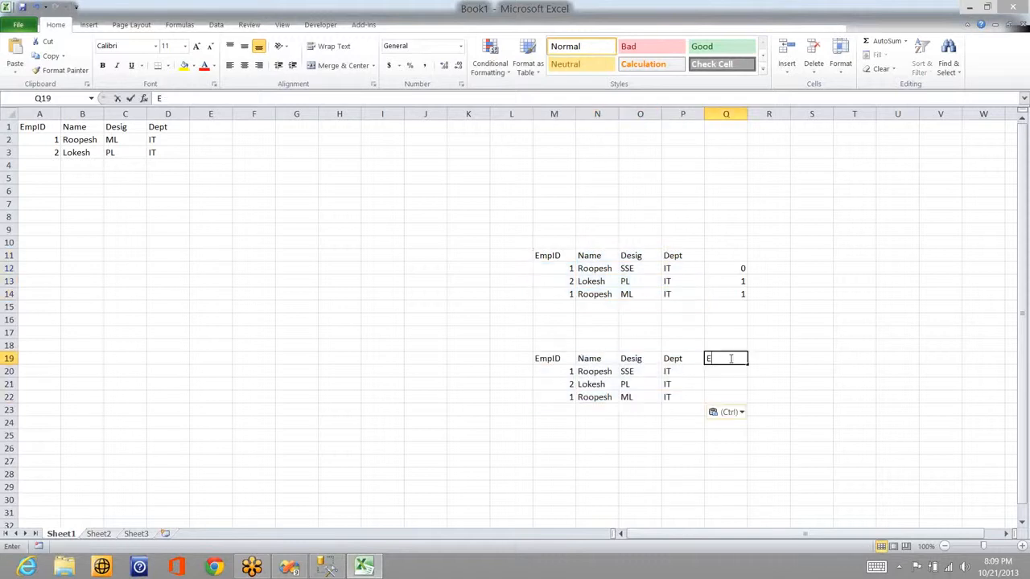
{"action": "type", "text": "nd Date"}
{"action": "key", "text": "Tab"}
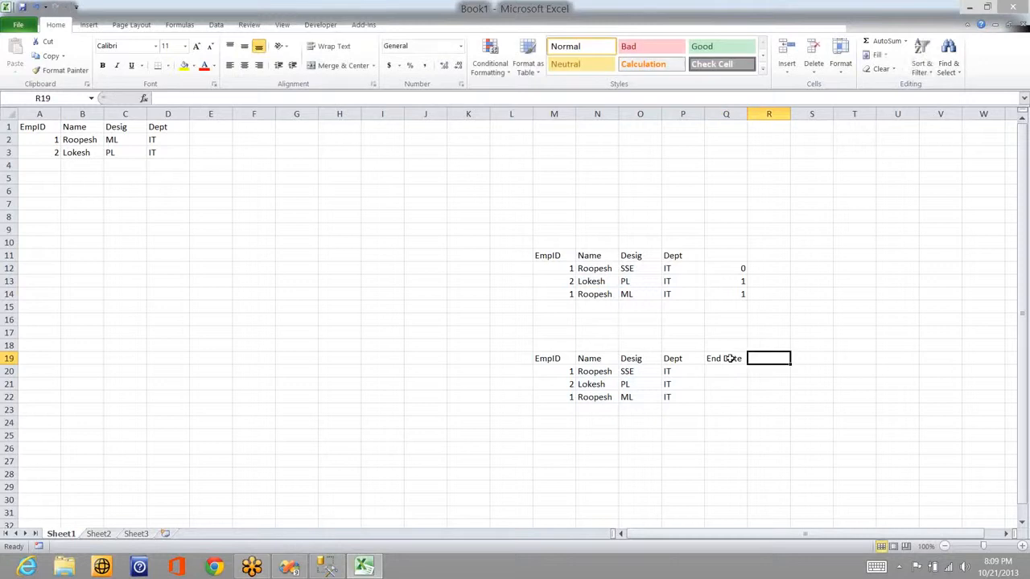
{"action": "type", "text": "Start Date"}
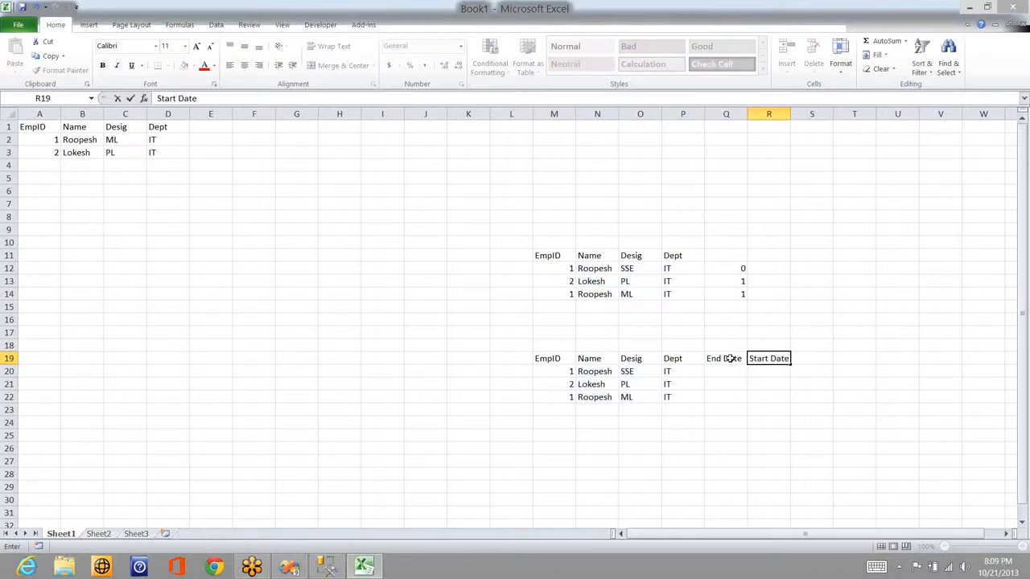
{"action": "key", "text": "Return"}
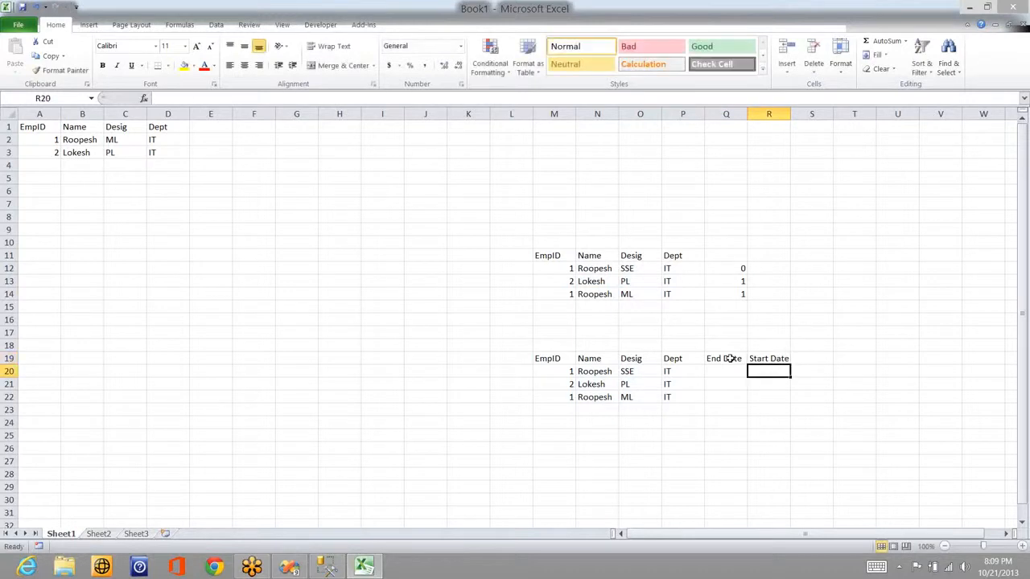
Step: Enter start date 6th Dec 2010 and end date 15 May 2012 in row 20, widening column R
{"action": "type", "text": "6th D"}
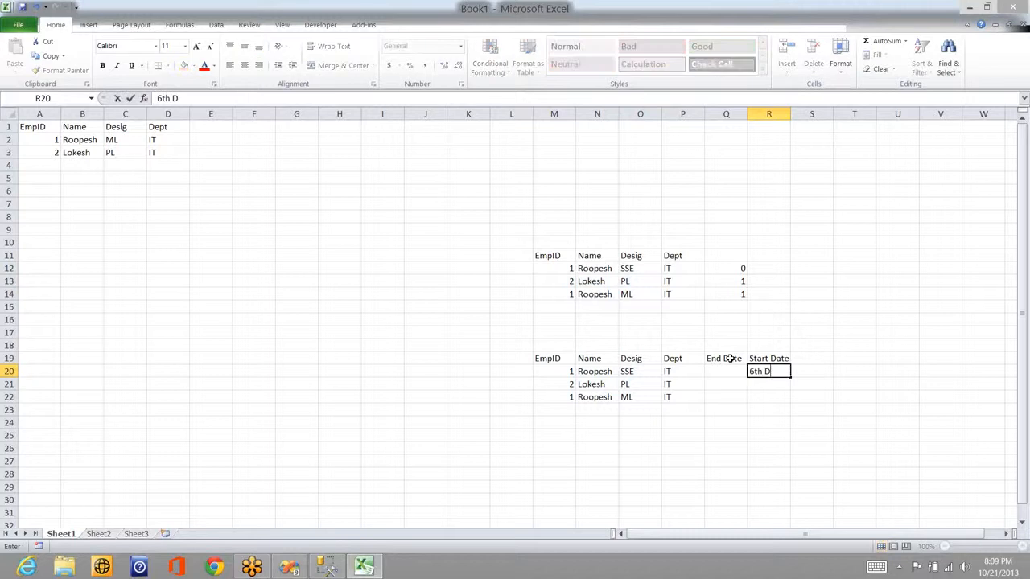
{"action": "type", "text": "ec 2013"}
{"action": "key", "text": "BackSpace"}
{"action": "type", "text": "01"}
{"action": "key", "text": "Return"}
{"action": "key", "text": "Up"}
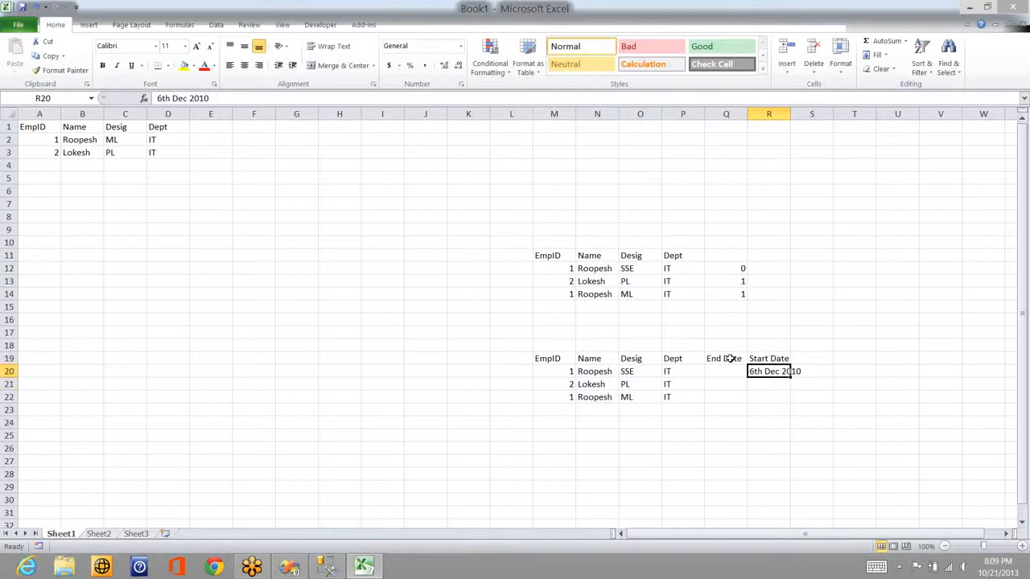
{"action": "key", "text": "Left"}
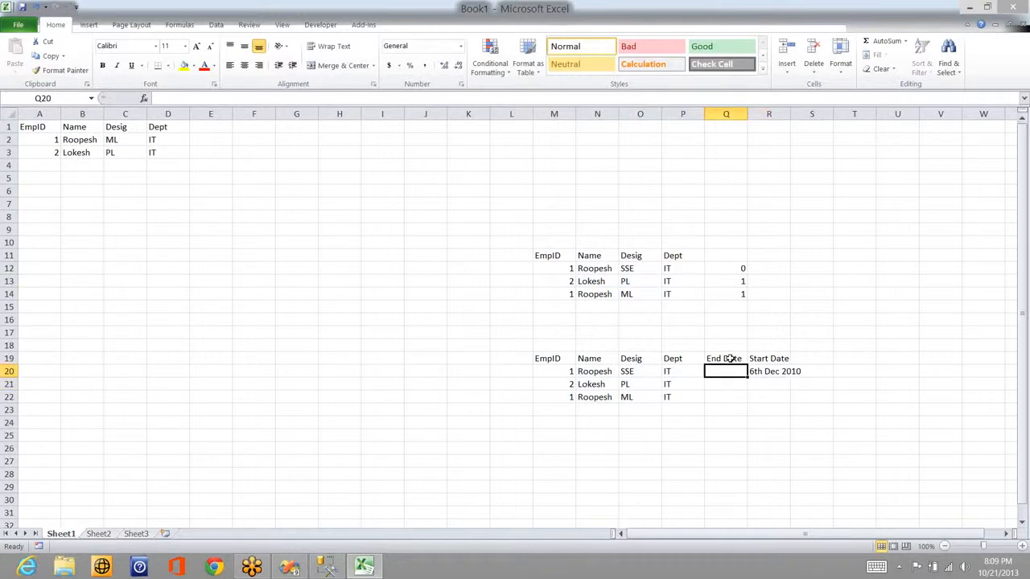
{"action": "type", "text": "15 Ma"}
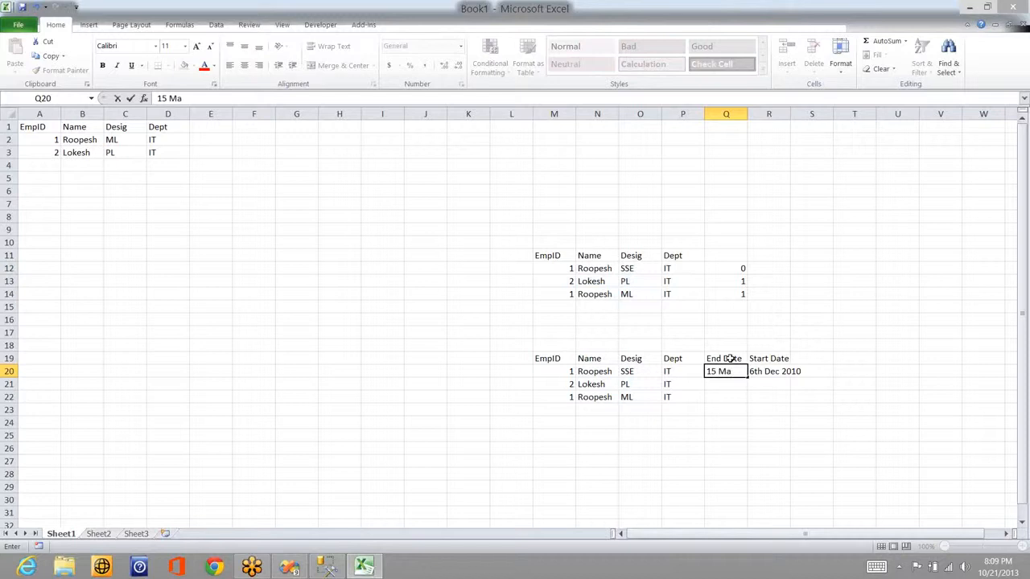
{"action": "type", "text": "y 2012"}
{"action": "key", "text": "Return"}
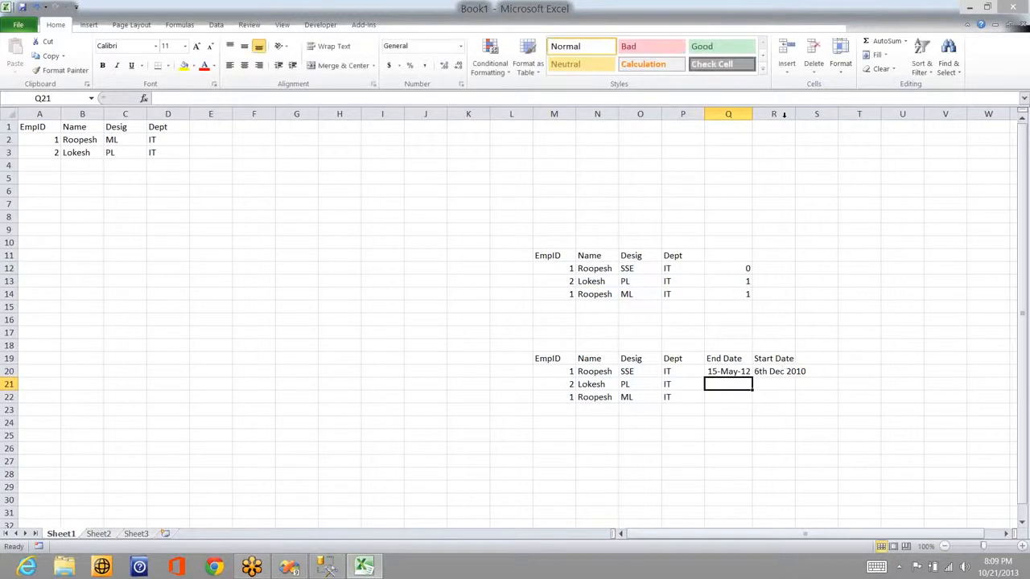
{"action": "double_click", "coordinate": [794, 115]}
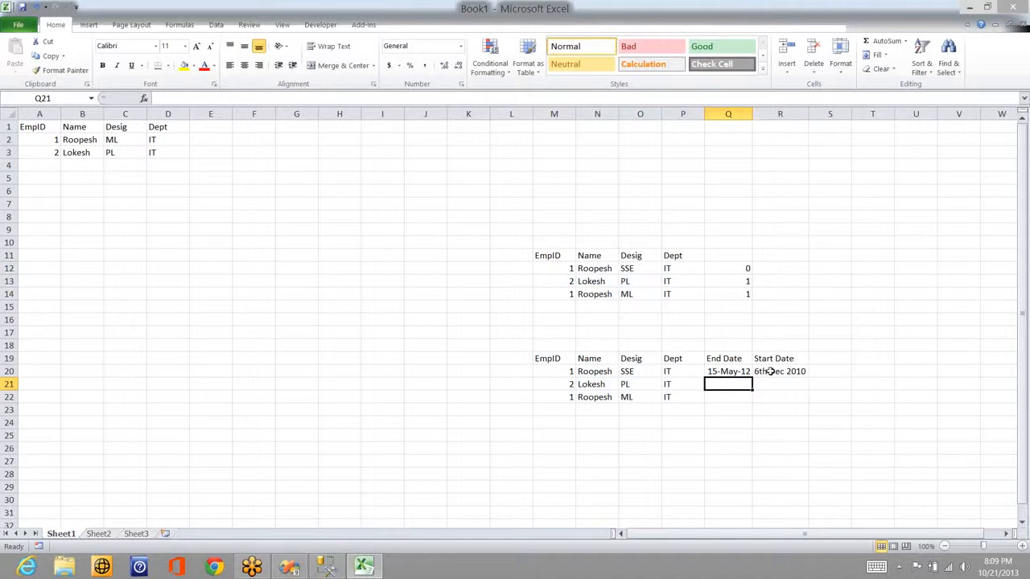
Step: Copy the 15-May-12 end date to Q22 and type null in R22
{"action": "left_click", "coordinate": [734, 367]}
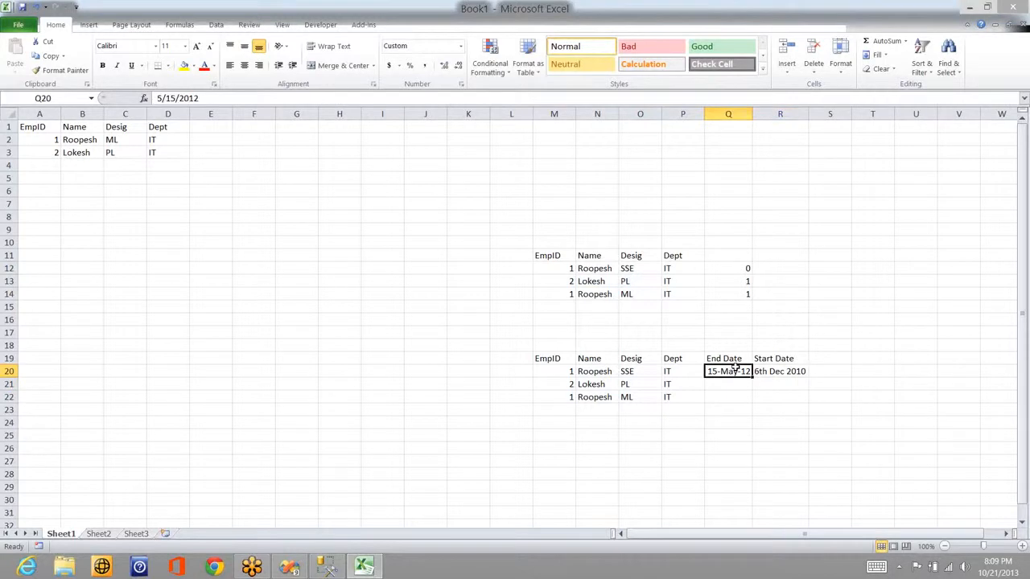
{"action": "key", "text": "ctrl+c"}
{"action": "left_click", "coordinate": [726, 396]}
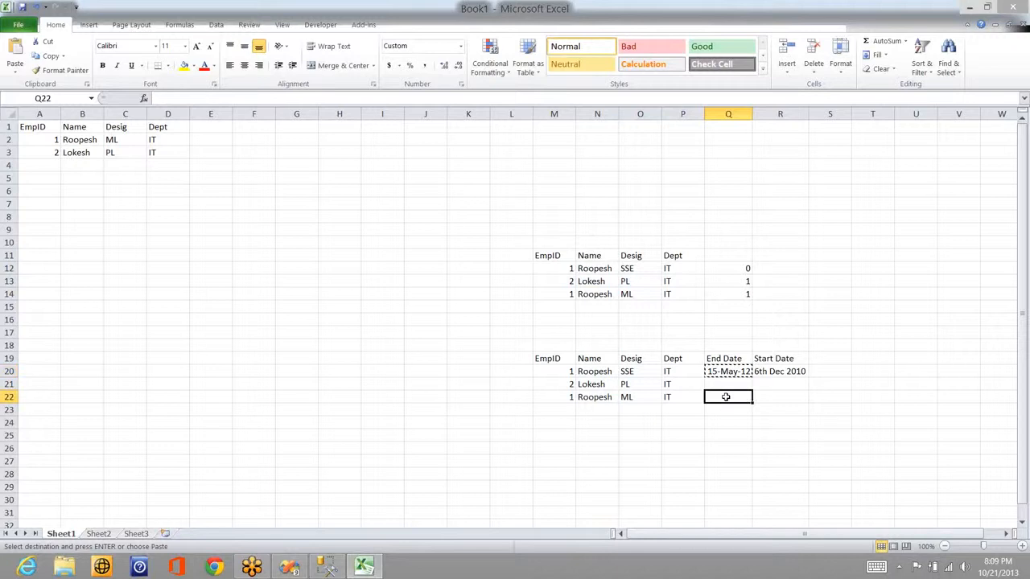
{"action": "key", "text": "ctrl+v"}
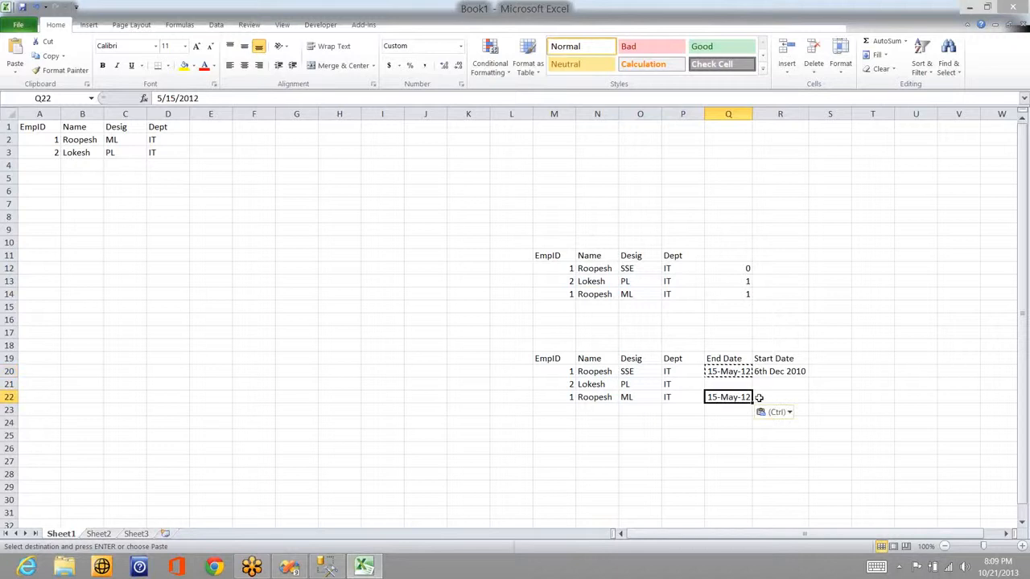
{"action": "left_click", "coordinate": [760, 397]}
{"action": "type", "text": "null"}
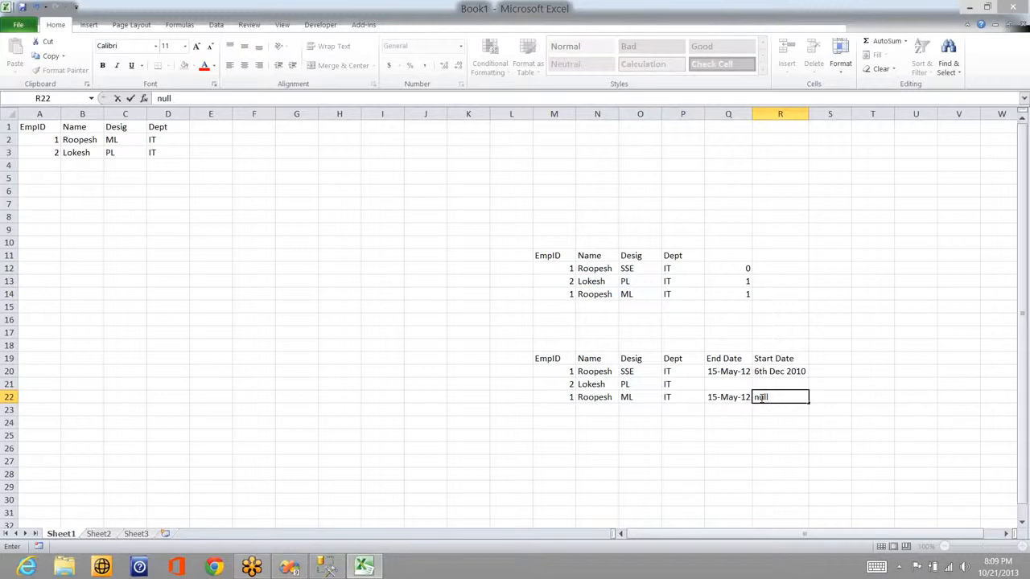
Step: Commit null in R22, point out Q12's 0 flag, and switch to SQL Server Management Studio
{"action": "left_click", "coordinate": [747, 268]}
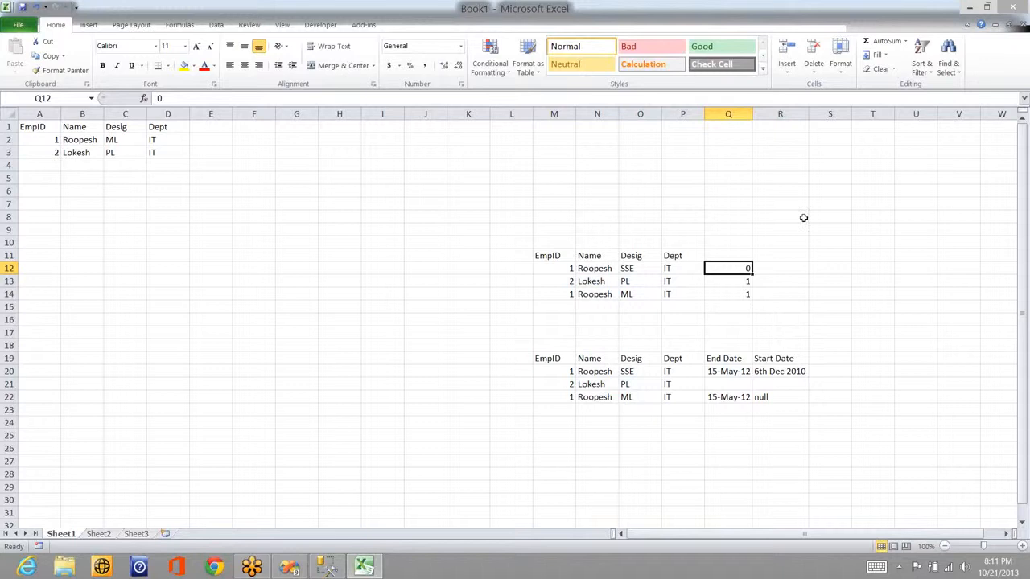
{"action": "left_click", "coordinate": [907, 102]}
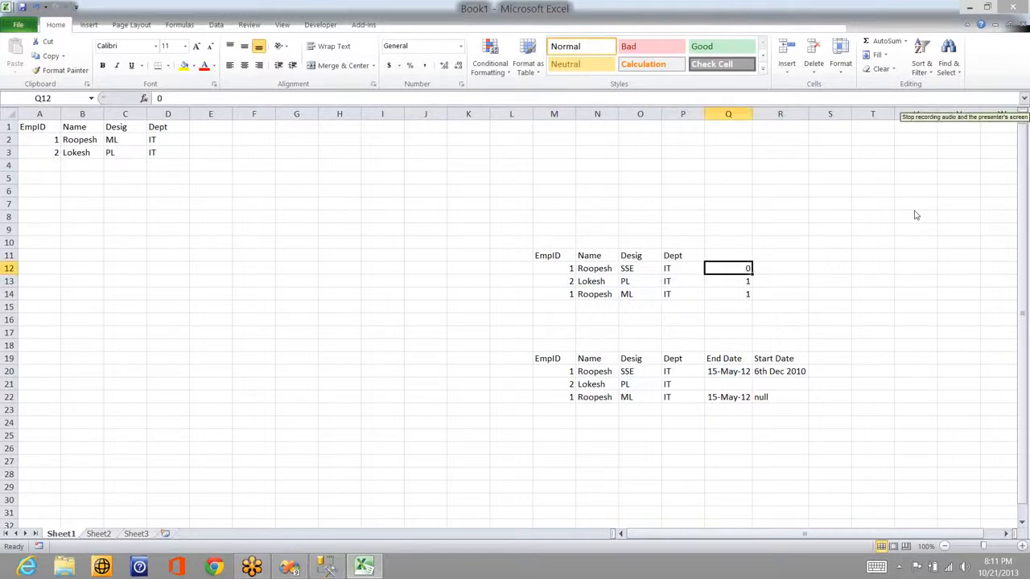
{"action": "key", "text": "alt+Tab"}
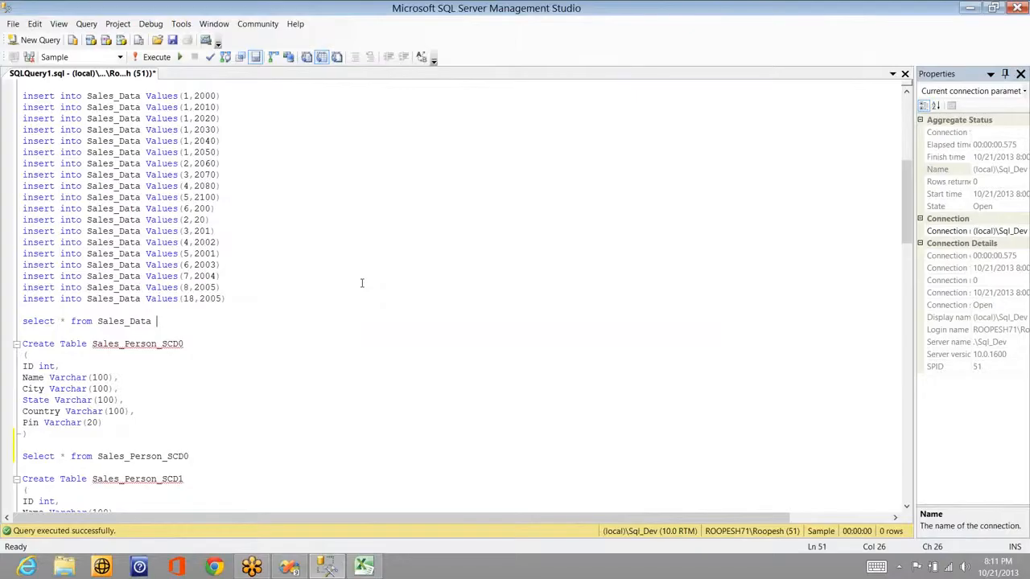
Step: Run the select on Sales_Person to show its 20 rows, which include duplicates
{"action": "key", "text": "ctrl+Home"}
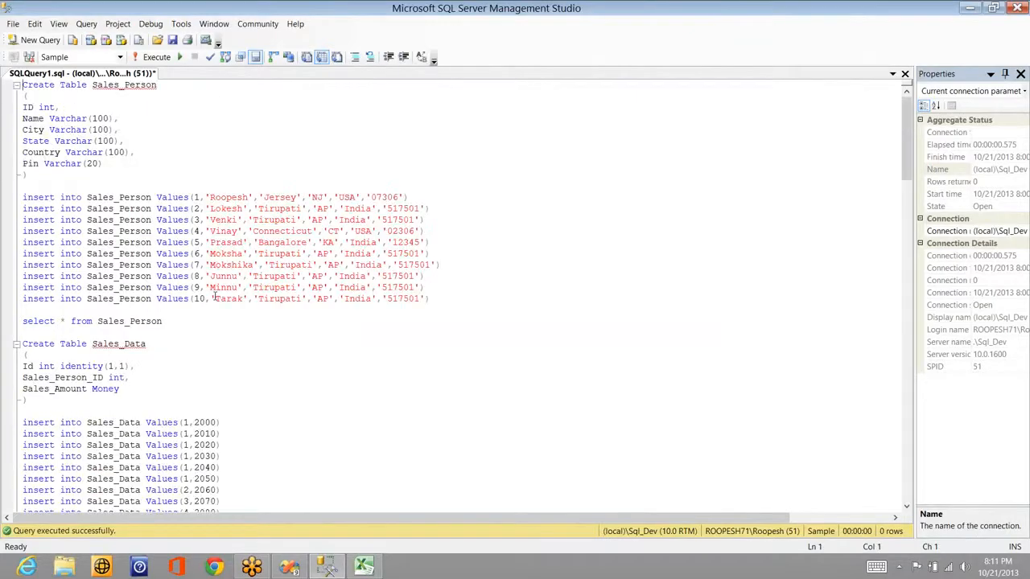
{"action": "key", "text": "shift+Down"}
{"action": "key", "text": "shift+Down"}
{"action": "key", "text": "shift+Down"}
{"action": "key", "text": "shift+Down"}
{"action": "key", "text": "shift+Down"}
{"action": "key", "text": "shift+Down"}
{"action": "key", "text": "shift+Down"}
{"action": "key", "text": "shift+Down"}
{"action": "key", "text": "shift+Down"}
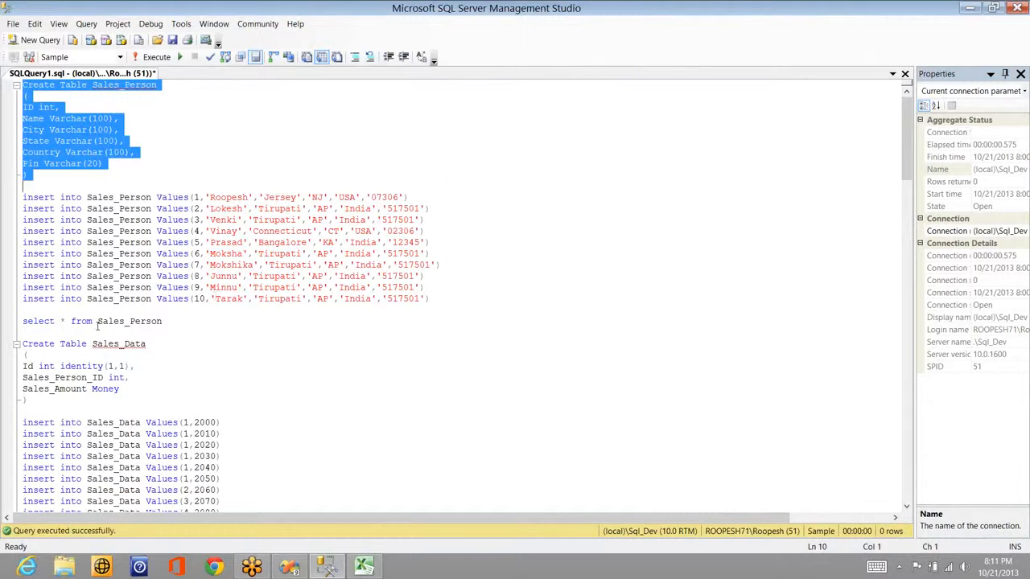
{"action": "left_click", "coordinate": [184, 319]}
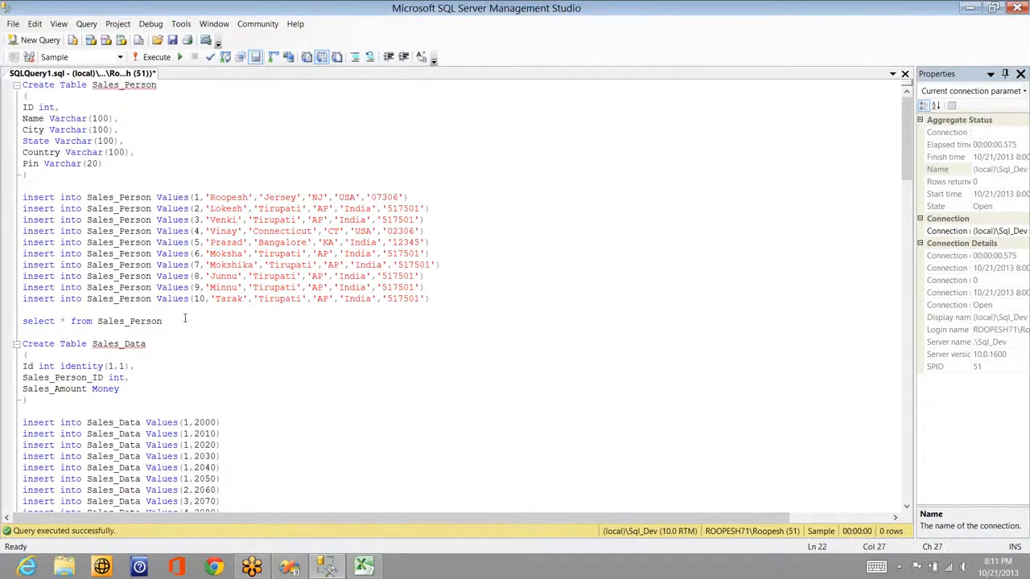
{"action": "key", "text": "shift+Home"}
{"action": "key", "text": "F5"}
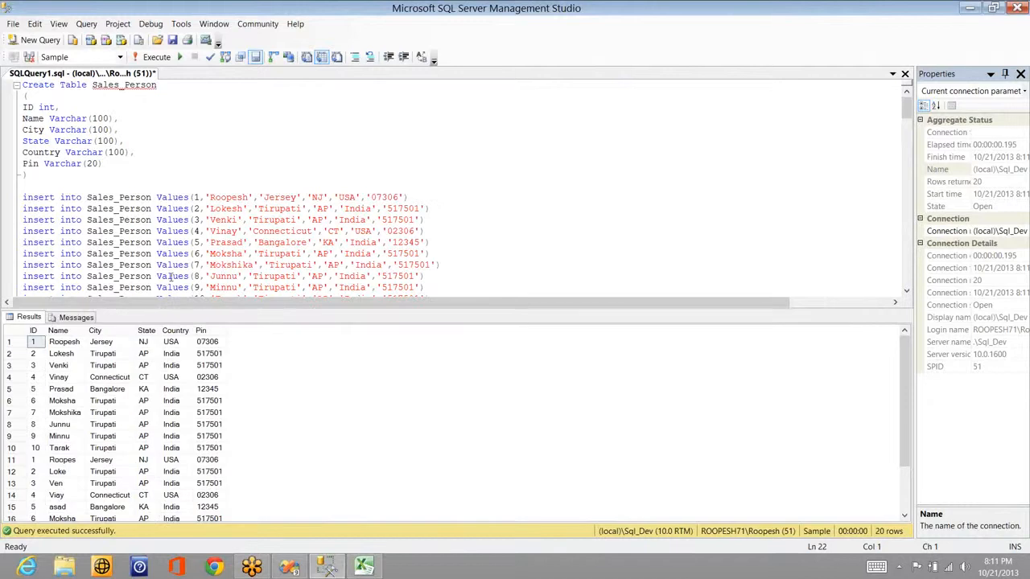
Step: Write 'truncate table Sales_Person' above the inserts and run it to empty the table
{"action": "left_click", "coordinate": [124, 185]}
{"action": "key", "text": "Return"}
{"action": "key", "text": "Up"}
{"action": "type", "text": "tru"}
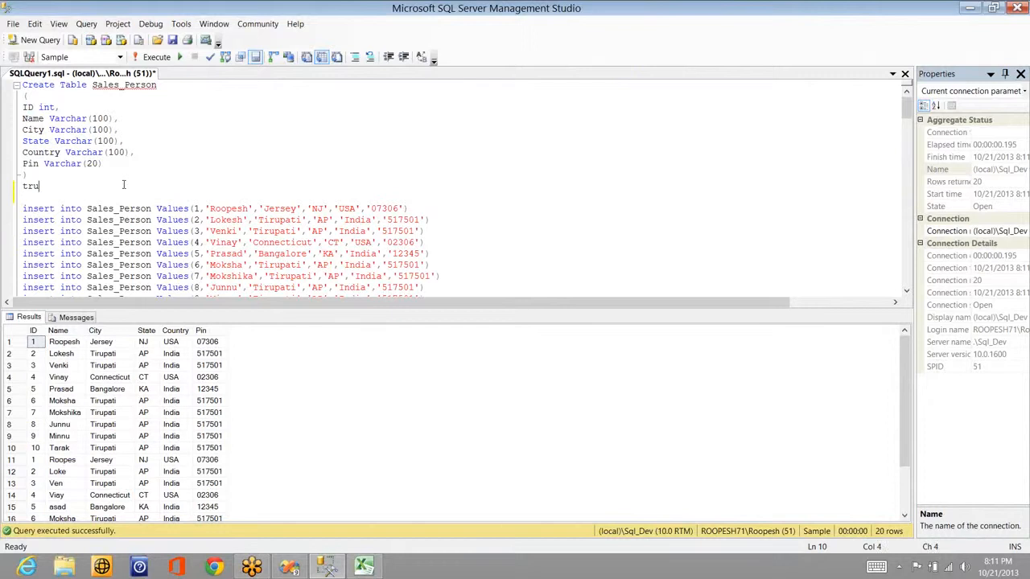
{"action": "type", "text": "ncate table"}
{"action": "double_click", "coordinate": [147, 87]}
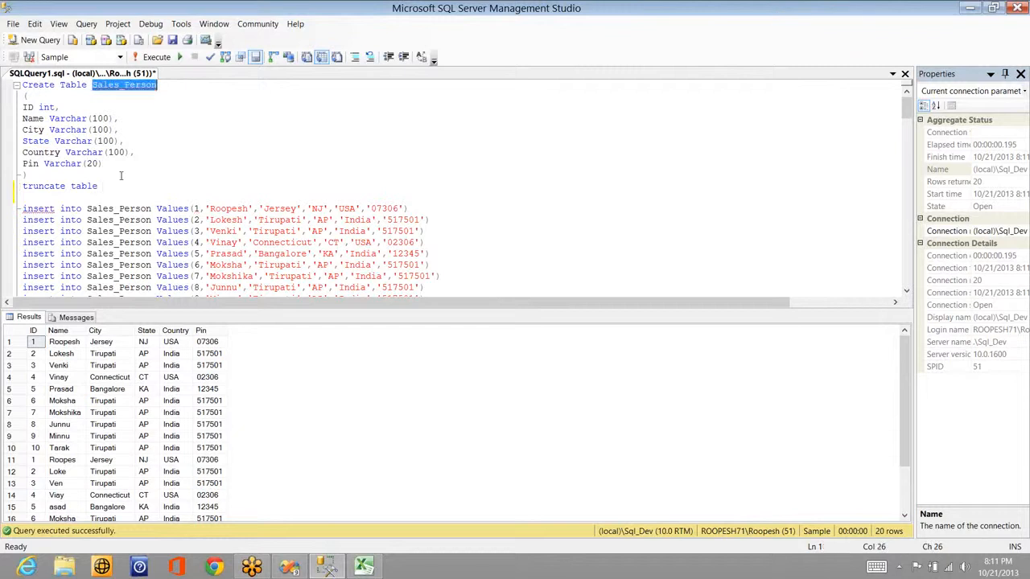
{"action": "left_click", "coordinate": [122, 185]}
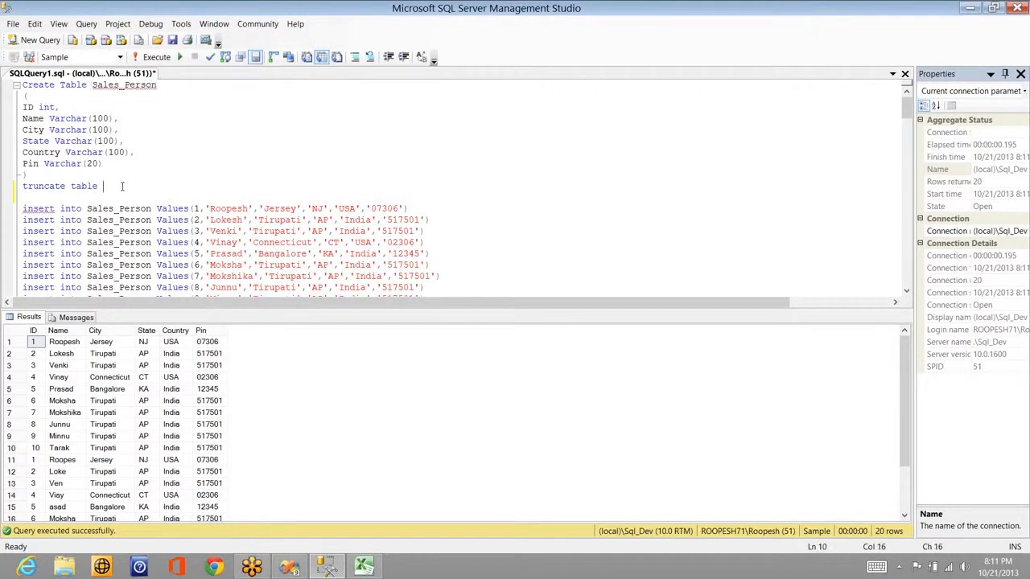
{"action": "key", "text": "ctrl+v"}
{"action": "key", "text": "shift+Home"}
{"action": "key", "text": "F5"}
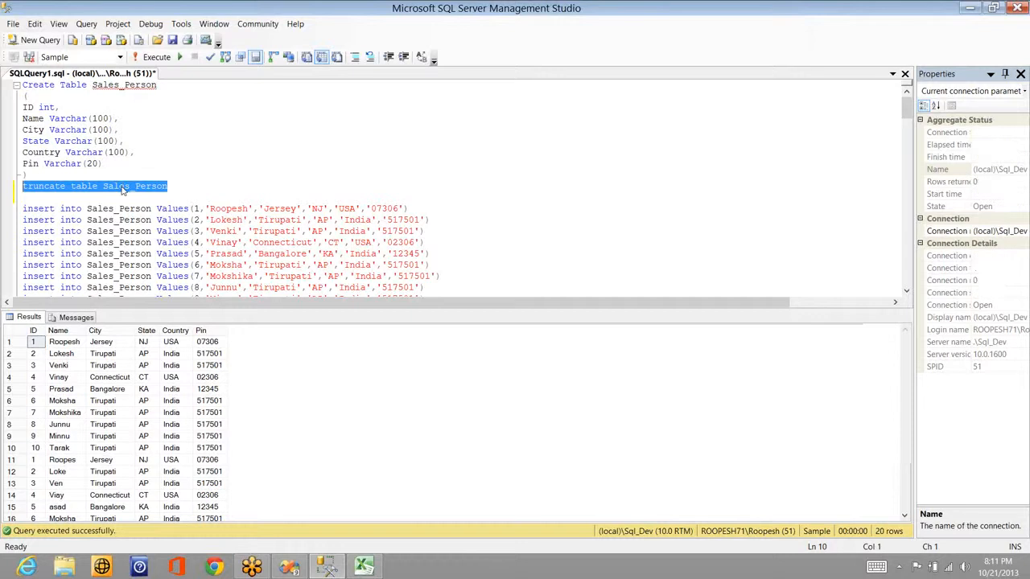
Step: Run the ten insert statements, then the select query to show the reloaded unique rows
{"action": "key", "text": "Down"}
{"action": "key", "text": "Down"}
{"action": "key", "text": "shift+Down"}
{"action": "key", "text": "shift+Down"}
{"action": "key", "text": "shift+Down"}
{"action": "key", "text": "shift+Down"}
{"action": "key", "text": "shift+Down"}
{"action": "key", "text": "shift+Down"}
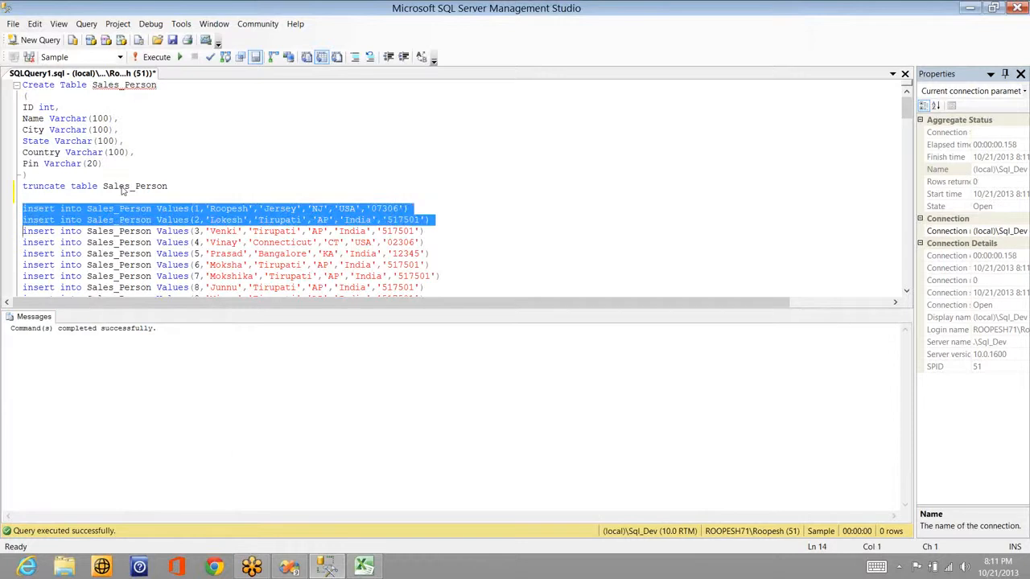
{"action": "key", "text": "shift+Down"}
{"action": "key", "text": "shift+Down"}
{"action": "key", "text": "shift+Down"}
{"action": "key", "text": "shift+Down"}
{"action": "key", "text": "shift+Down"}
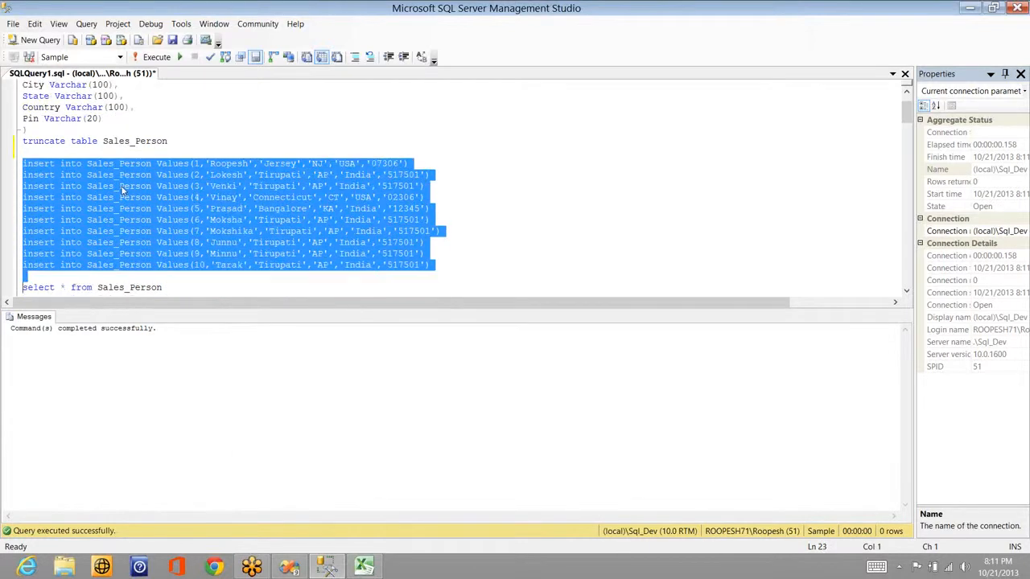
{"action": "key", "text": "F5"}
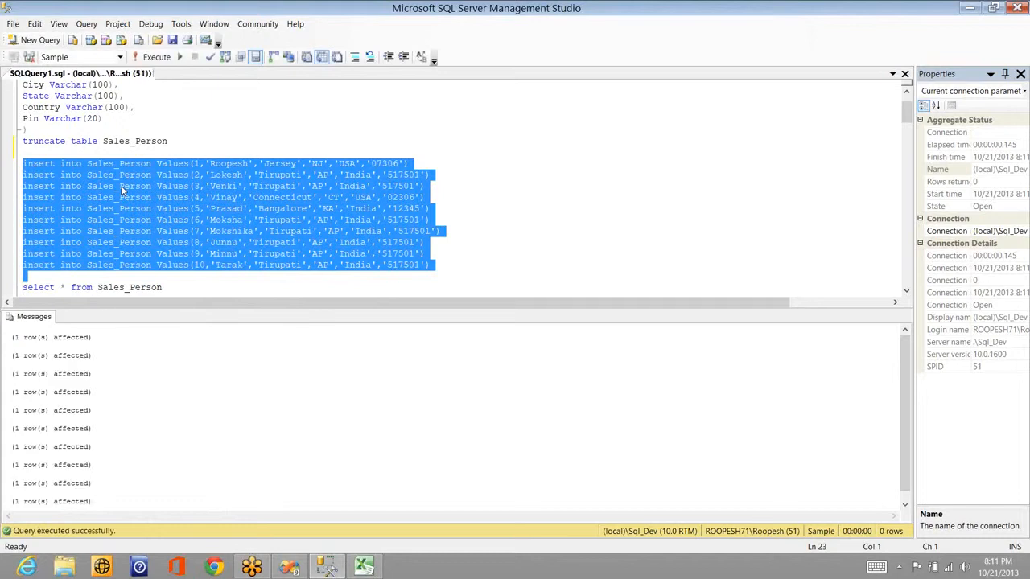
{"action": "key", "text": "Down"}
{"action": "key", "text": "Up"}
{"action": "key", "text": "shift+End"}
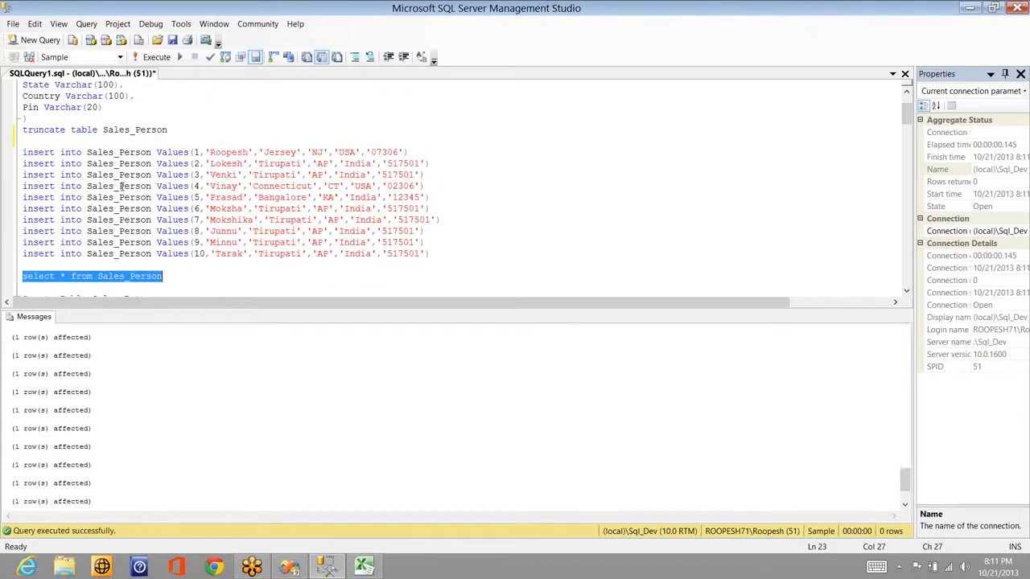
{"action": "key", "text": "F5"}
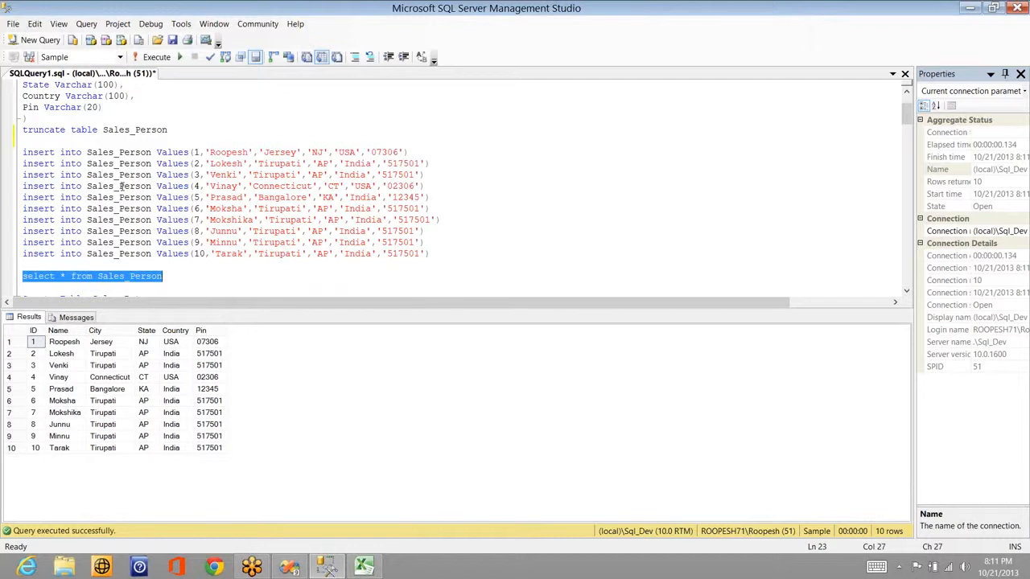
Step: Scroll past Sales_Data to Create Table Sales_Person_SCD0, highlight its table name, and return to Excel
{"action": "key", "text": "Down"}
{"action": "key", "text": "Down"}
{"action": "key", "text": "Down"}
{"action": "key", "text": "Down"}
{"action": "key", "text": "Down"}
{"action": "key", "text": "Down"}
{"action": "key", "text": "Down"}
{"action": "key", "text": "Down"}
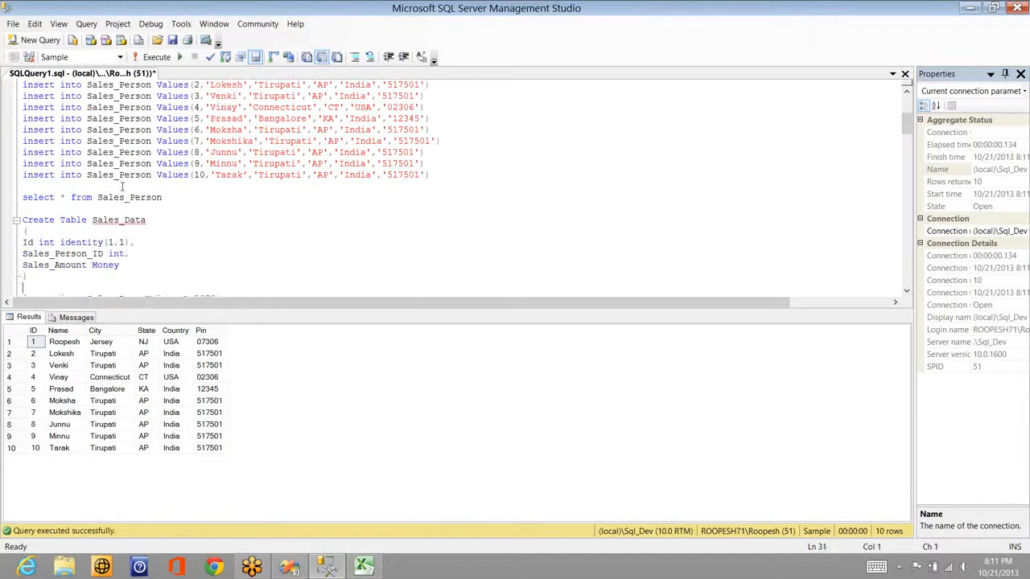
{"action": "key", "text": "Down"}
{"action": "key", "text": "Down"}
{"action": "key", "text": "Down"}
{"action": "key", "text": "Down"}
{"action": "key", "text": "Down"}
{"action": "key", "text": "Down"}
{"action": "key", "text": "Down"}
{"action": "key", "text": "Down"}
{"action": "key", "text": "Down"}
{"action": "key", "text": "Down"}
{"action": "key", "text": "Down"}
{"action": "key", "text": "Down"}
{"action": "key", "text": "Down"}
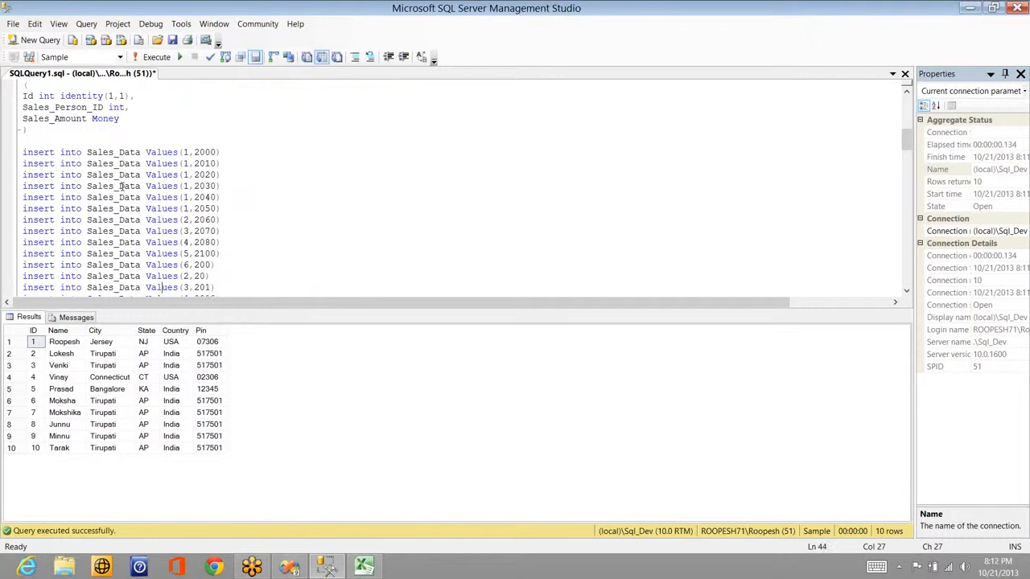
{"action": "key", "text": "Down"}
{"action": "key", "text": "Down"}
{"action": "key", "text": "Down"}
{"action": "key", "text": "Down"}
{"action": "key", "text": "Down"}
{"action": "key", "text": "Down"}
{"action": "key", "text": "Down"}
{"action": "key", "text": "Down"}
{"action": "key", "text": "Down"}
{"action": "key", "text": "Down"}
{"action": "key", "text": "Down"}
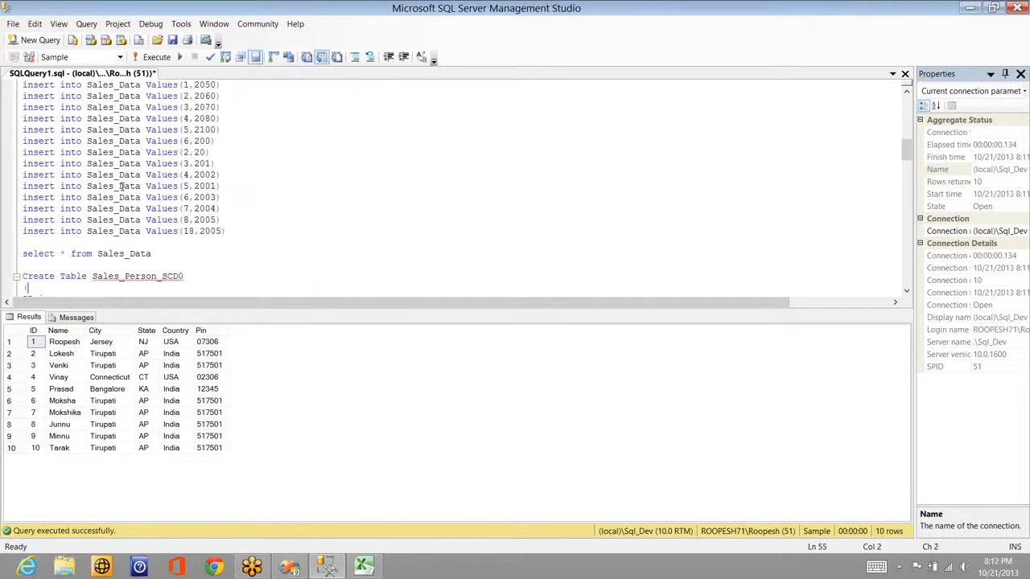
{"action": "key", "text": "Down"}
{"action": "key", "text": "Up"}
{"action": "key", "text": "Up"}
{"action": "key", "text": "Up"}
{"action": "key", "text": "Down"}
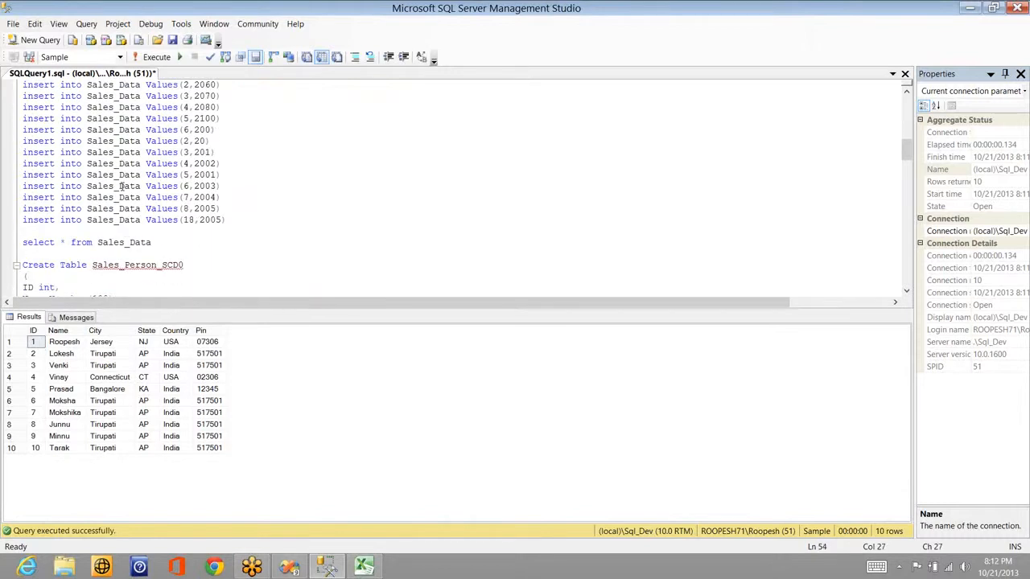
{"action": "key", "text": "shift+End"}
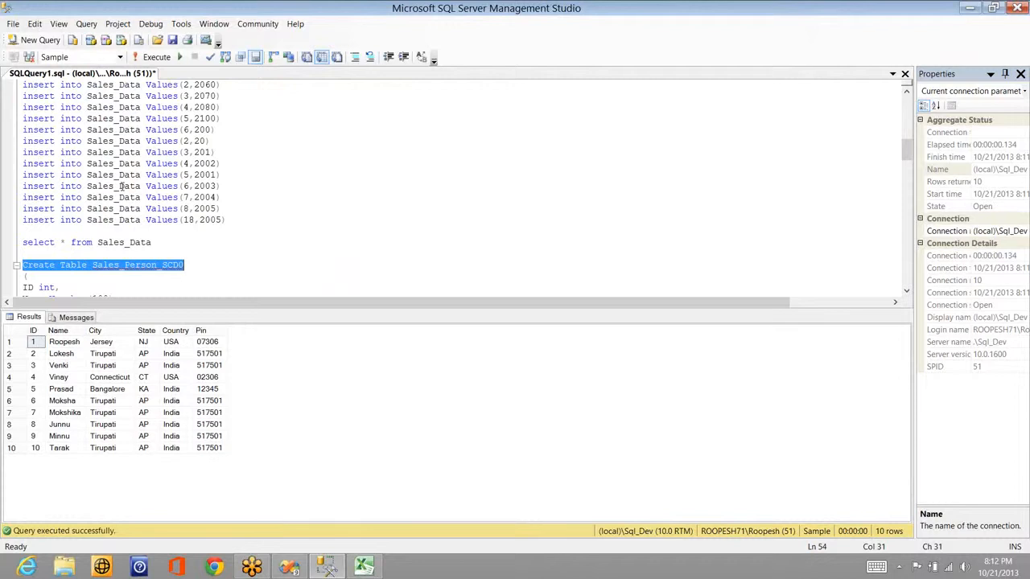
{"action": "key", "text": "End"}
{"action": "key", "text": "ctrl+shift+Left"}
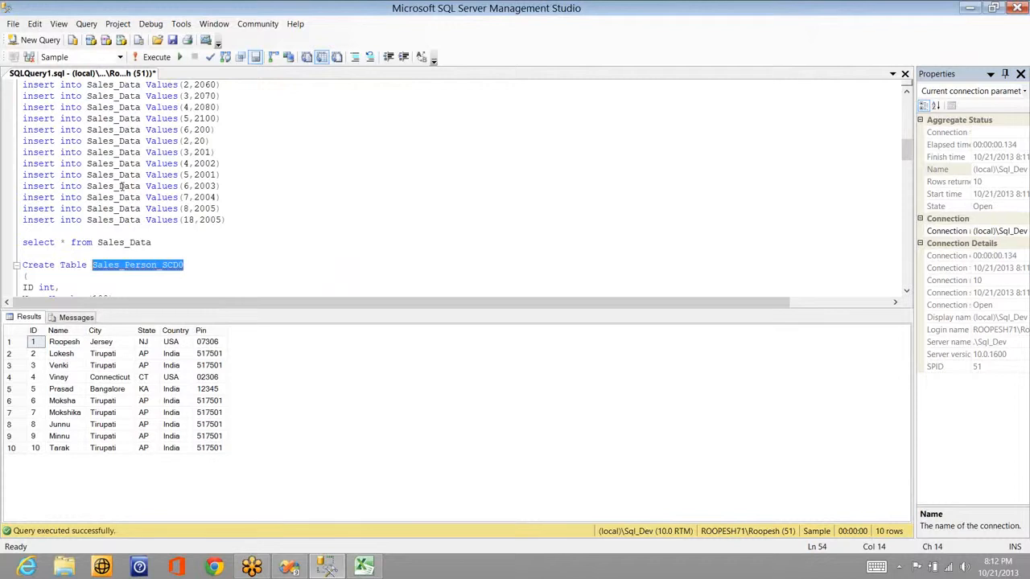
{"action": "key", "text": "Down"}
{"action": "key", "text": "Down"}
{"action": "key", "text": "Down"}
{"action": "key", "text": "Down"}
{"action": "key", "text": "Down"}
{"action": "key", "text": "Down"}
{"action": "key", "text": "Down"}
{"action": "key", "text": "Down"}
{"action": "key", "text": "Down"}
{"action": "key", "text": "Down"}
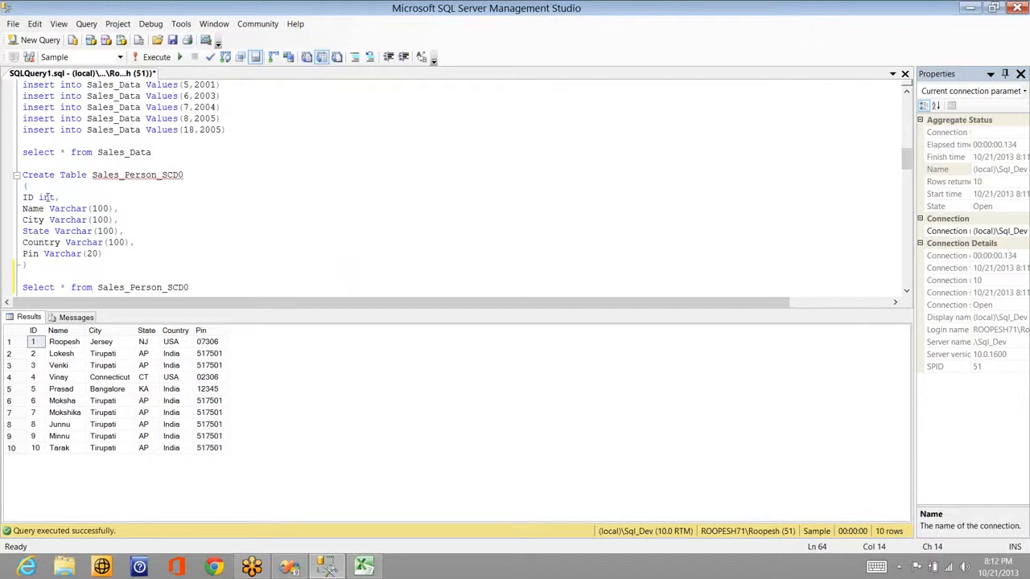
{"action": "key", "text": "alt+Tab"}
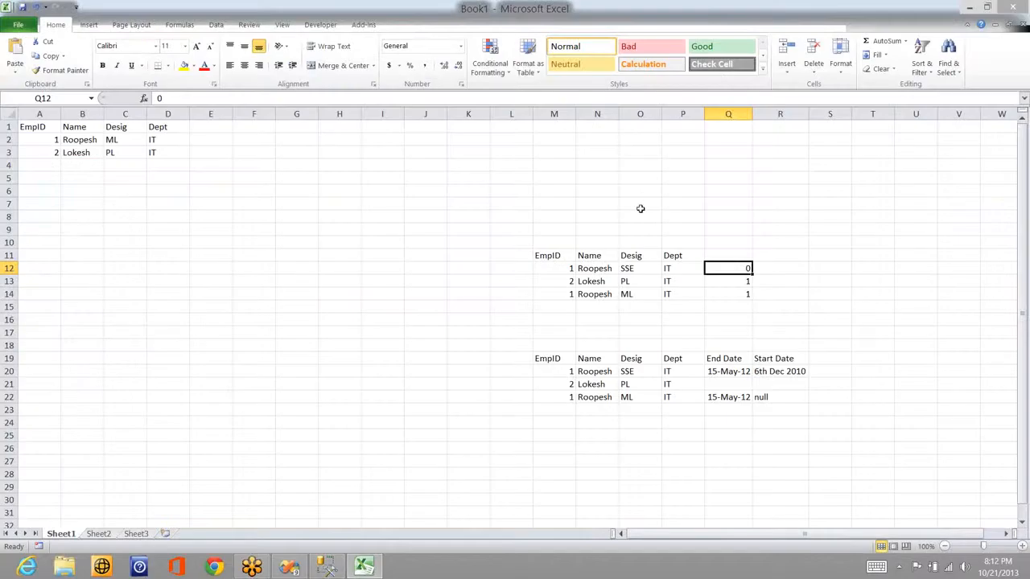
Step: Enter the label 'SCD 1' in cell O7 and clear the 0 and 1 flags in column Q
{"action": "left_click", "coordinate": [640, 207]}
{"action": "type", "text": "SC"}
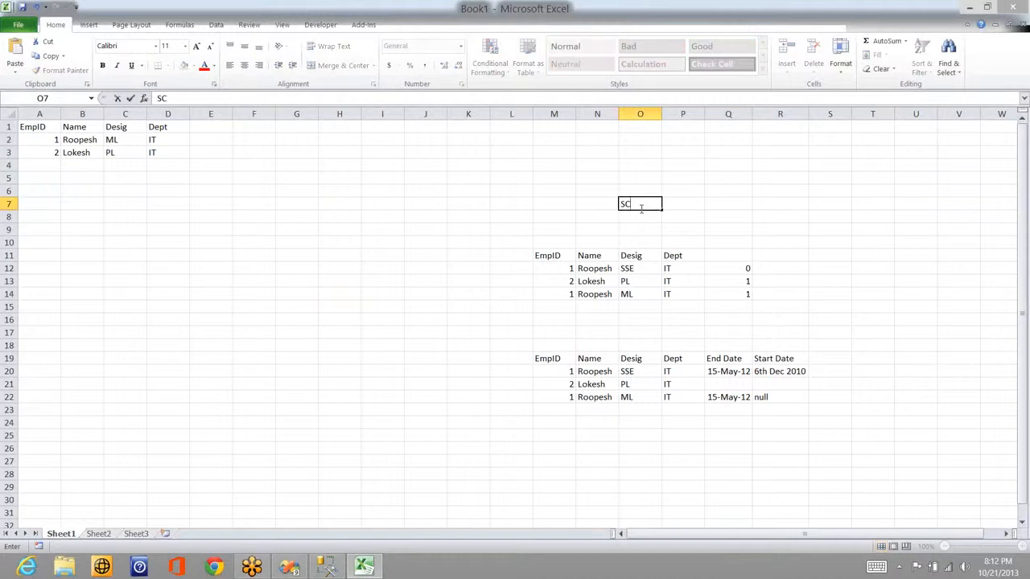
{"action": "type", "text": "D 1"}
{"action": "left_click_drag", "start_coordinate": [738, 260], "coordinate": [738, 293]}
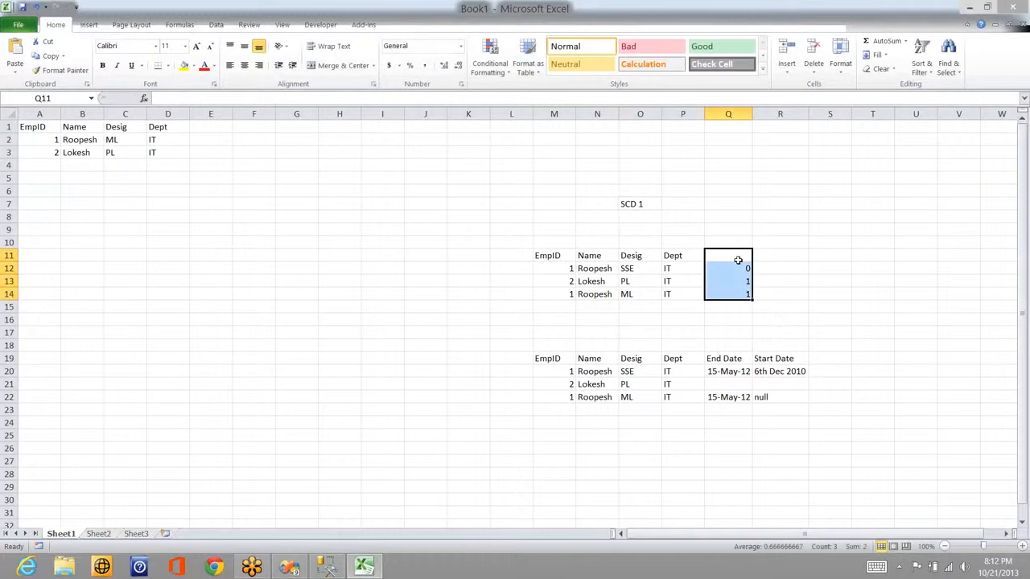
{"action": "key", "text": "Delete"}
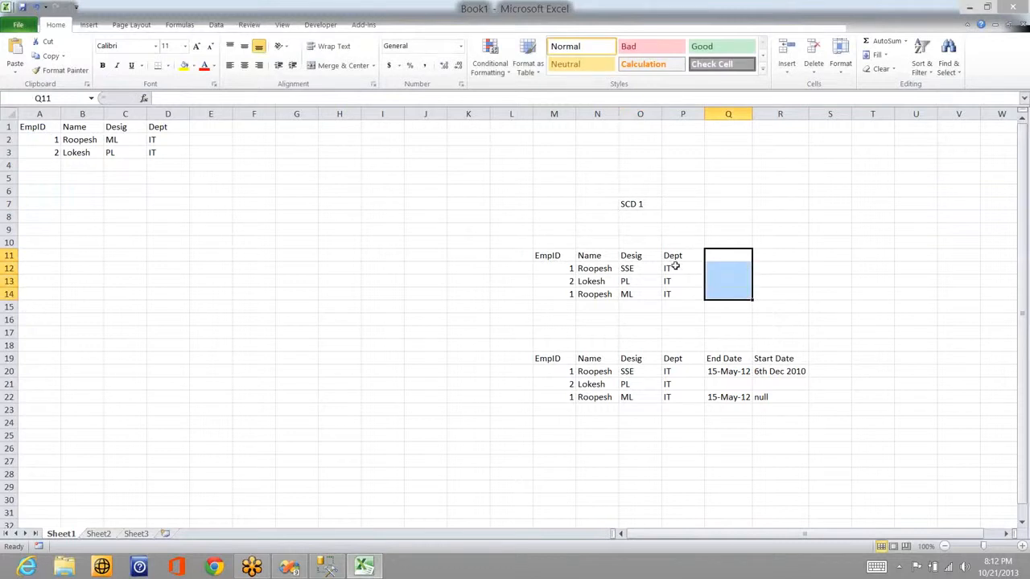
Step: Select the H8:M14 table block and try moving it, then undo the changes and select cell G8
{"action": "left_click", "coordinate": [564, 294]}
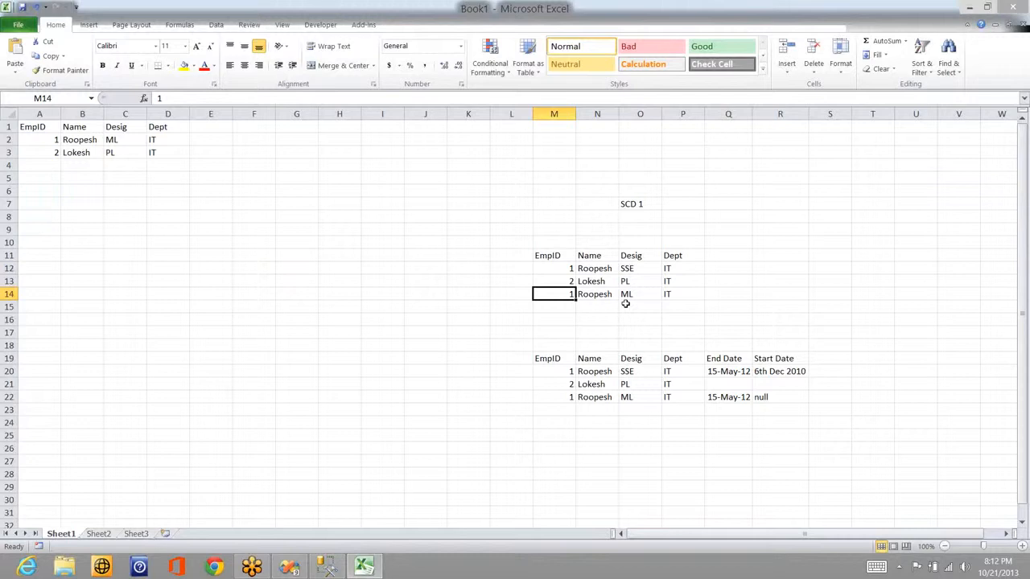
{"action": "left_click_drag", "start_coordinate": [625, 303], "coordinate": [676, 294]}
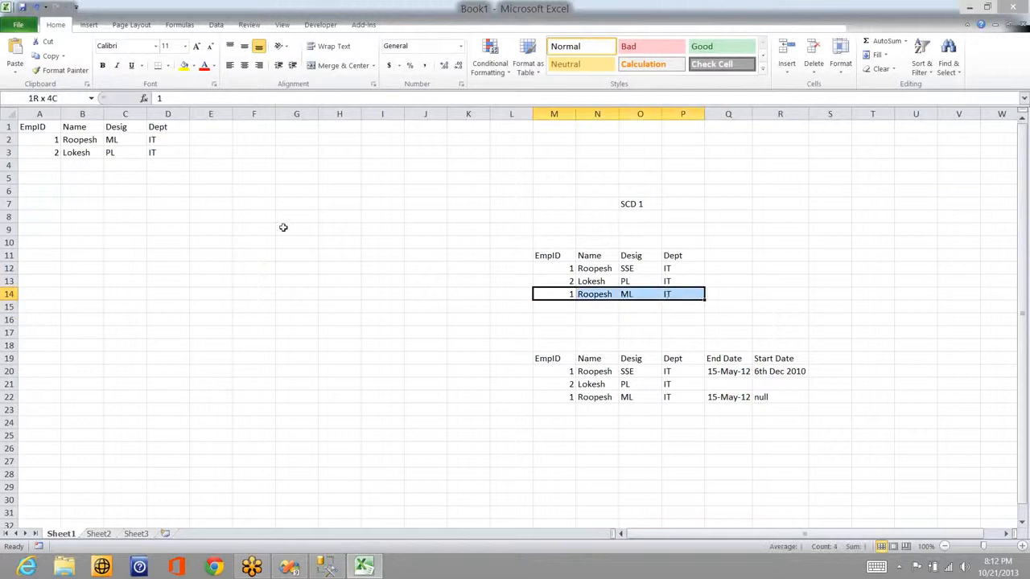
{"action": "left_click", "coordinate": [283, 228], "text": "shift"}
{"action": "left_click", "coordinate": [416, 262], "text": "shift"}
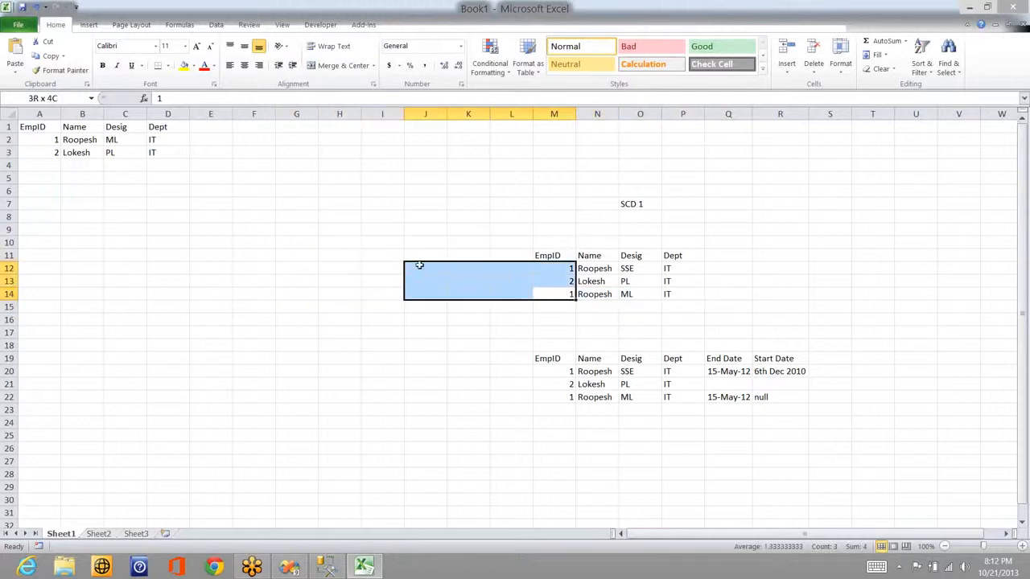
{"action": "left_click", "coordinate": [326, 214], "text": "shift"}
{"action": "left_click_drag", "start_coordinate": [326, 214], "coordinate": [299, 196]}
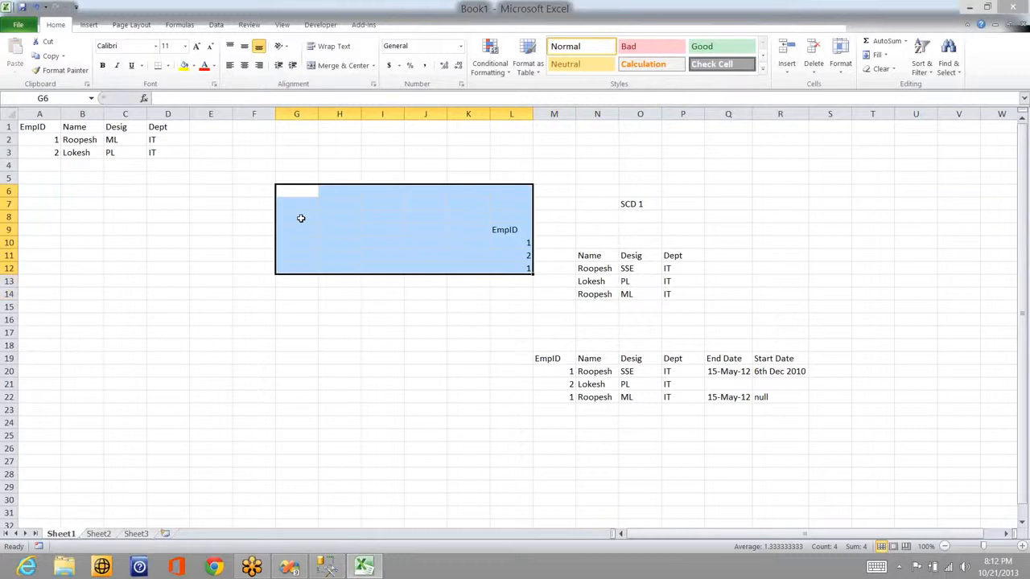
{"action": "key", "text": "ctrl+z"}
{"action": "key", "text": "ctrl+z"}
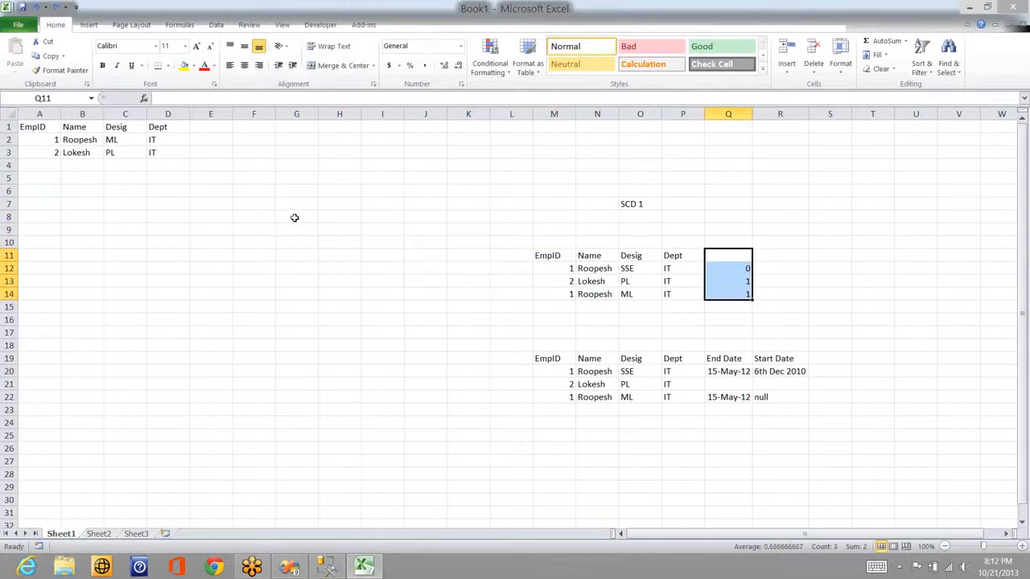
{"action": "left_click", "coordinate": [295, 217]}
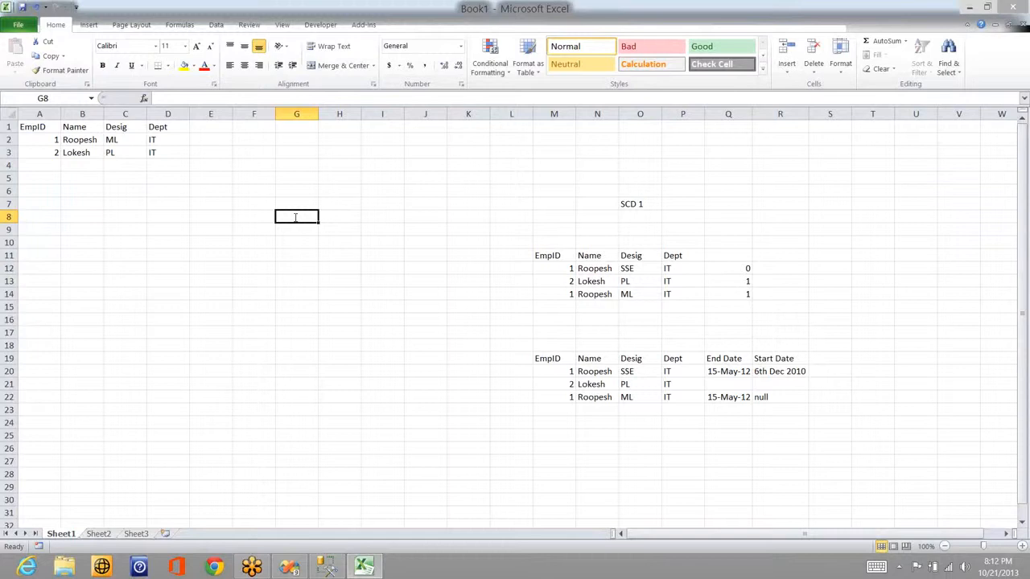
{"action": "type", "text": "Empid"}
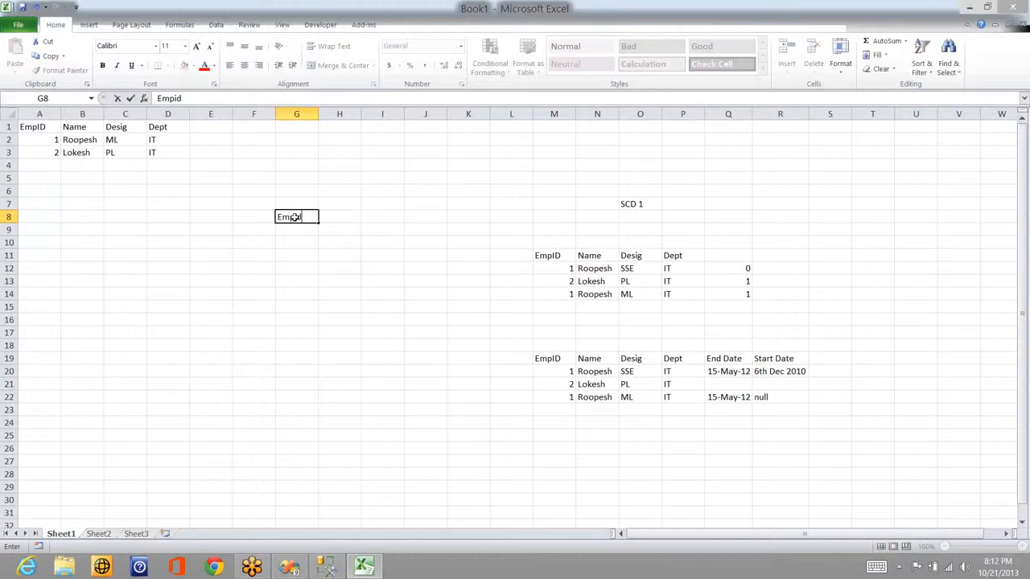
{"action": "key", "text": "Tab"}
{"action": "type", "text": "Name"}
{"action": "key", "text": "Tab"}
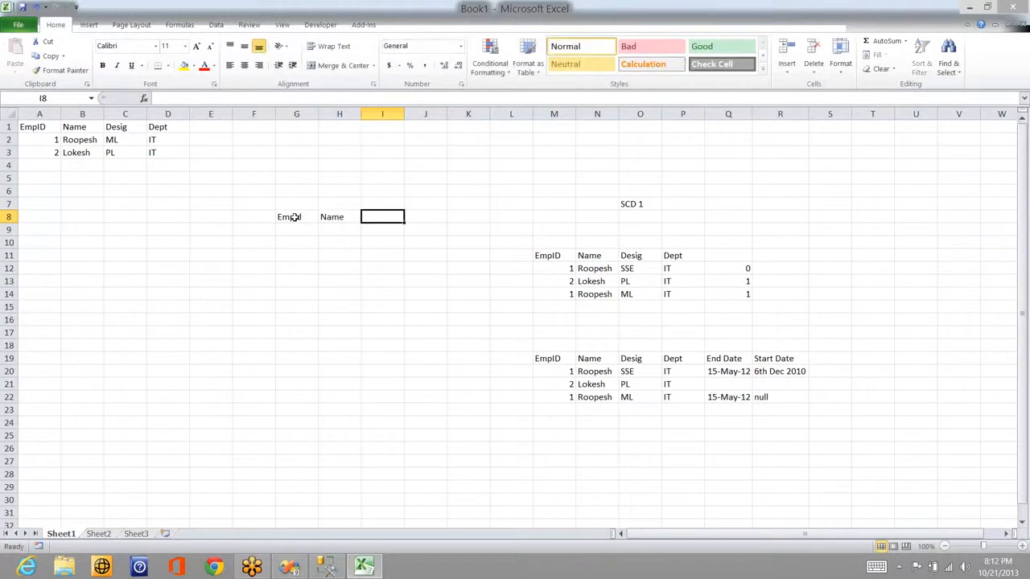
{"action": "type", "text": "Desig"}
{"action": "key", "text": "Tab"}
{"action": "type", "text": "D"}
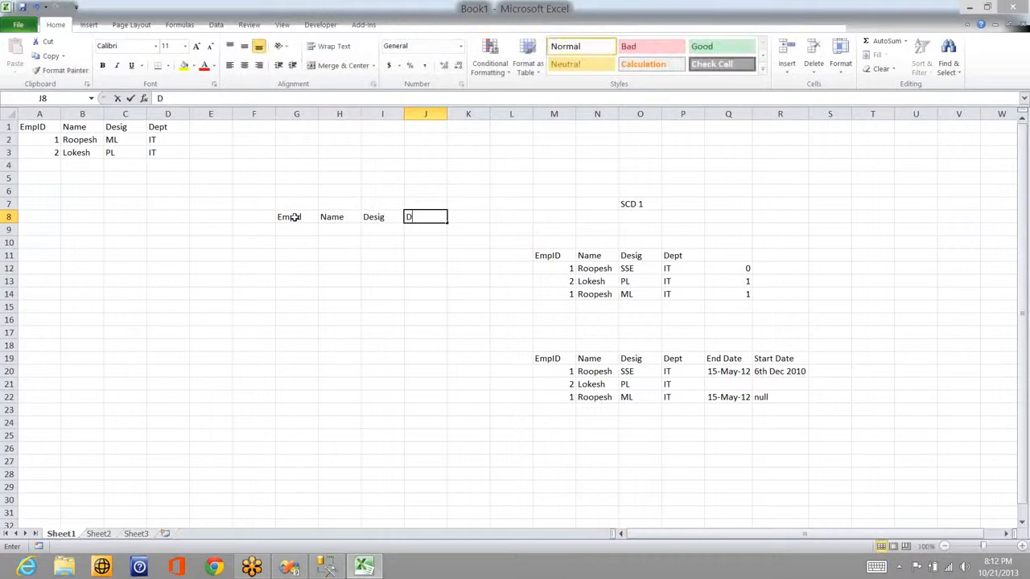
{"action": "type", "text": "ept"}
{"action": "key", "text": "Return"}
{"action": "type", "text": "1"}
{"action": "key", "text": "Tab"}
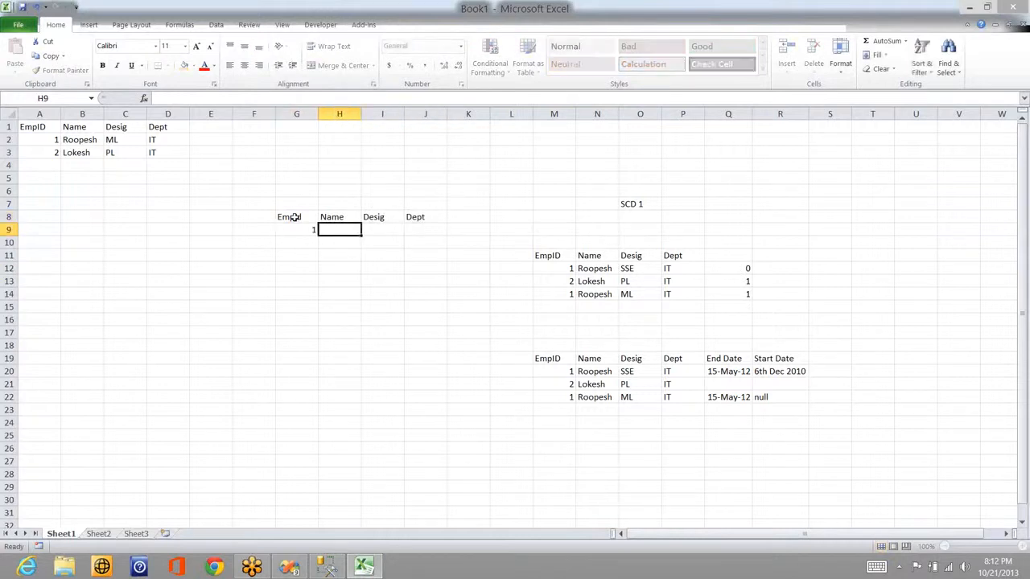
{"action": "type", "text": "Roo"}
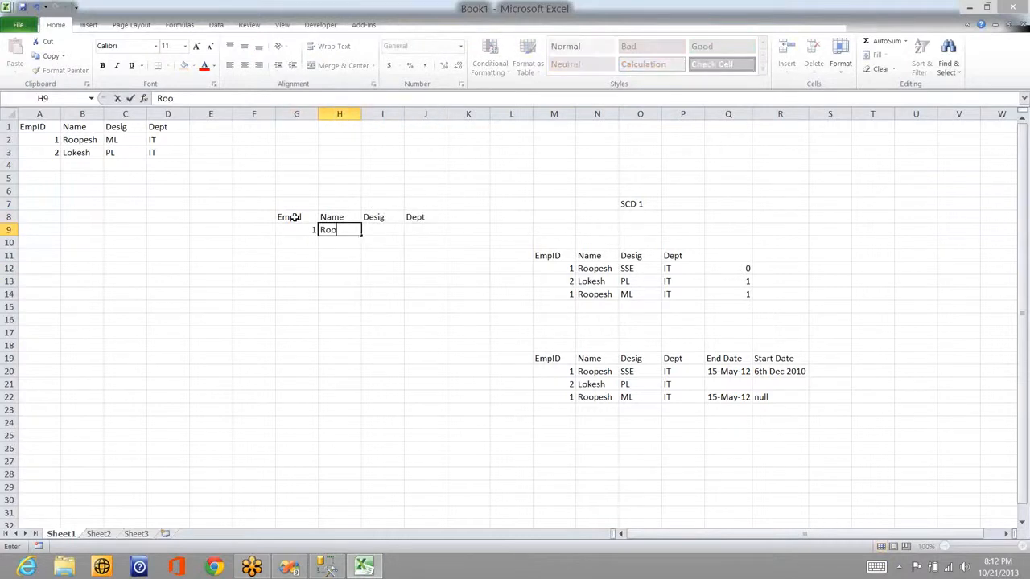
{"action": "type", "text": "pesh"}
{"action": "key", "text": "Tab"}
{"action": "type", "text": "SSE"}
{"action": "key", "text": "Tab"}
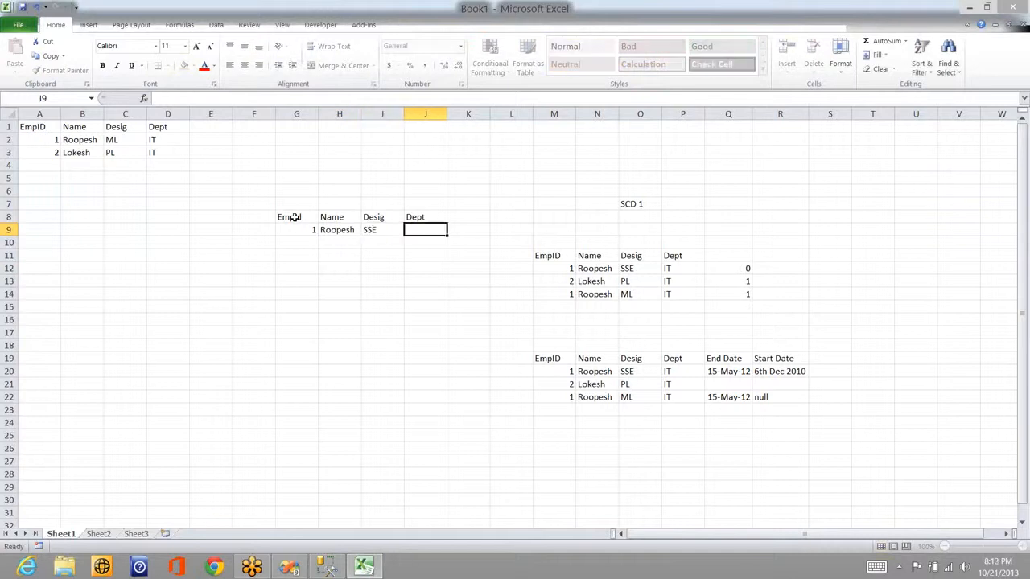
{"action": "type", "text": "IT"}
{"action": "key", "text": "Return"}
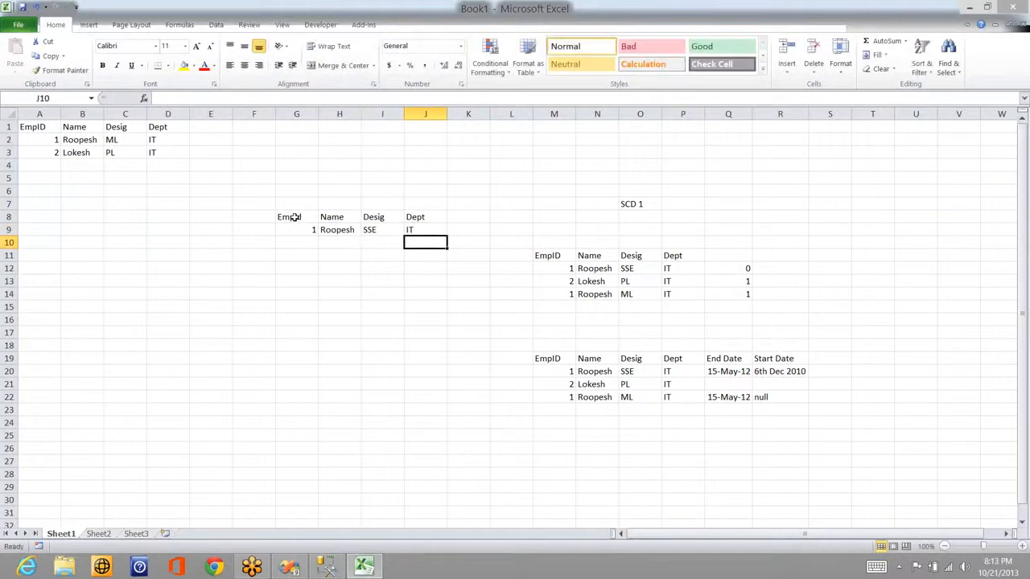
{"action": "key", "text": "Left"}
{"action": "key", "text": "Left"}
{"action": "key", "text": "Left"}
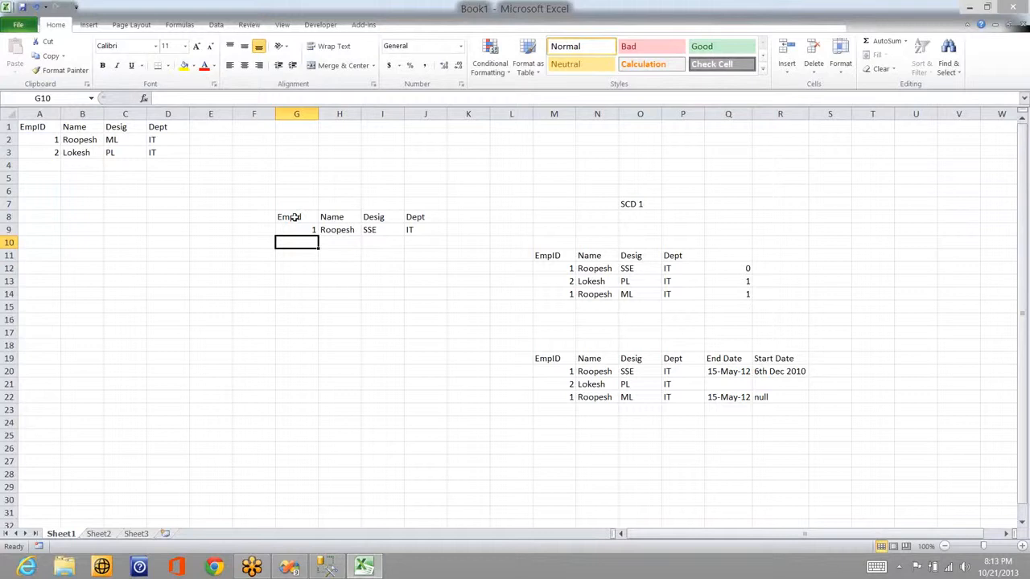
{"action": "type", "text": "2"}
{"action": "key", "text": "Tab"}
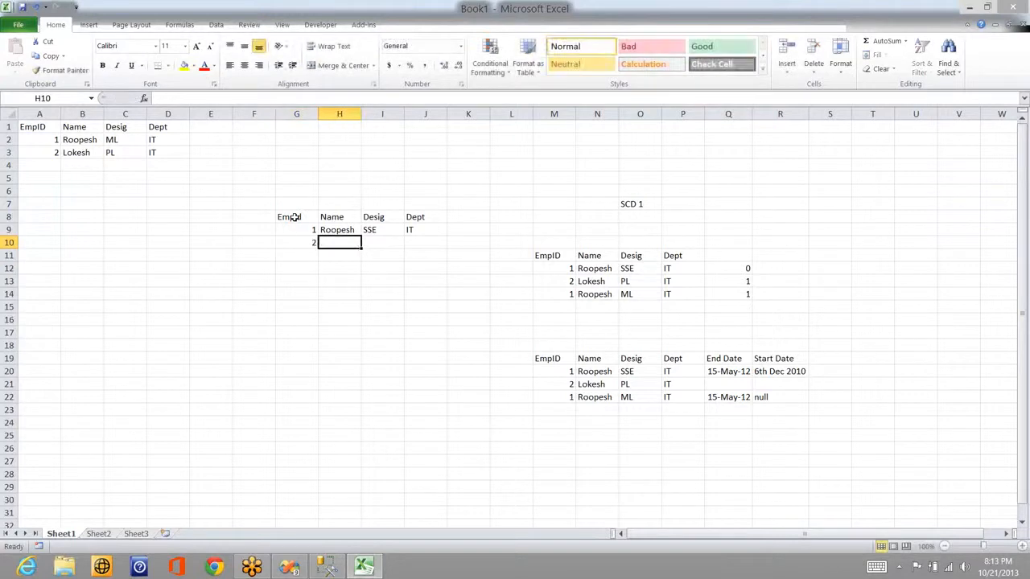
{"action": "type", "text": "Loeshg"}
{"action": "key", "text": "BackSpace"}
{"action": "key", "text": "BackSpace"}
{"action": "key", "text": "BackSpace"}
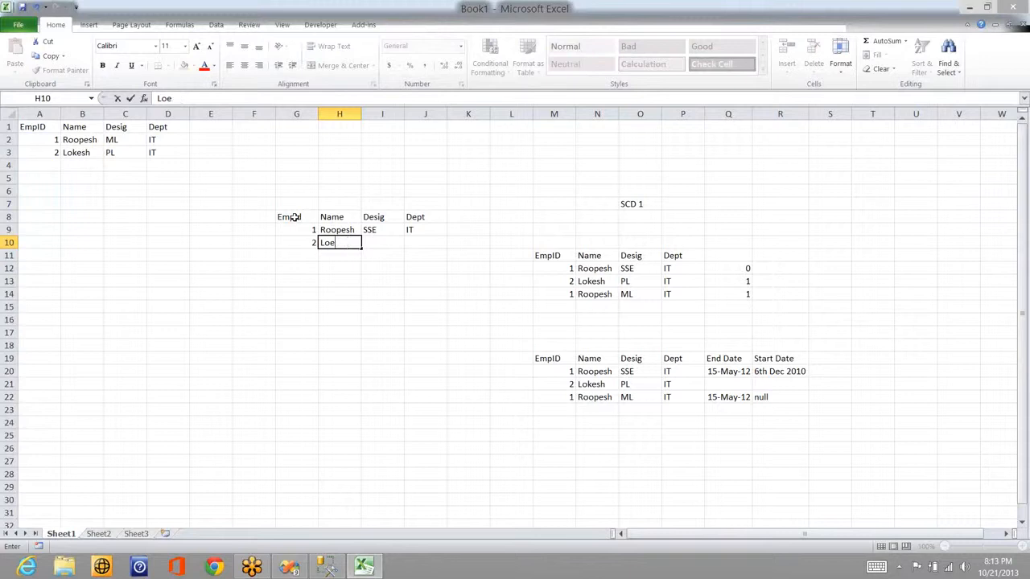
{"action": "key", "text": "BackSpace"}
{"action": "type", "text": "kesh"}
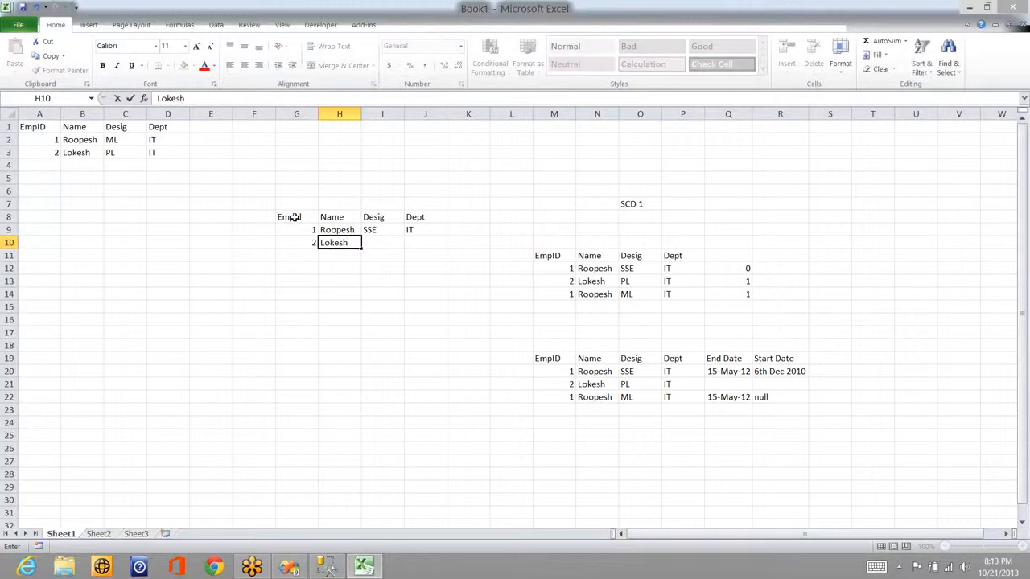
{"action": "key", "text": "Tab"}
{"action": "type", "text": "PL"}
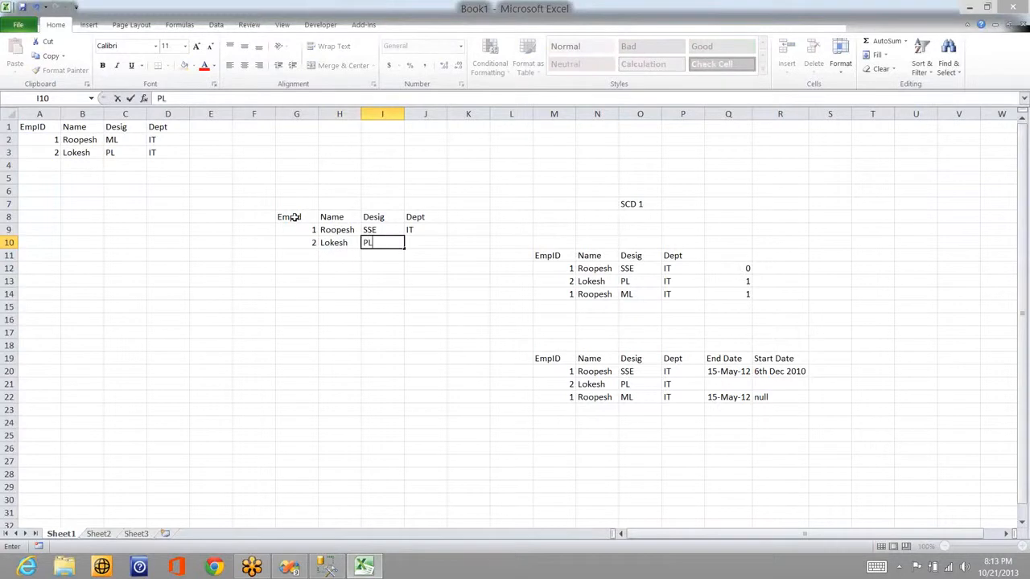
{"action": "key", "text": "Tab"}
{"action": "type", "text": "IT"}
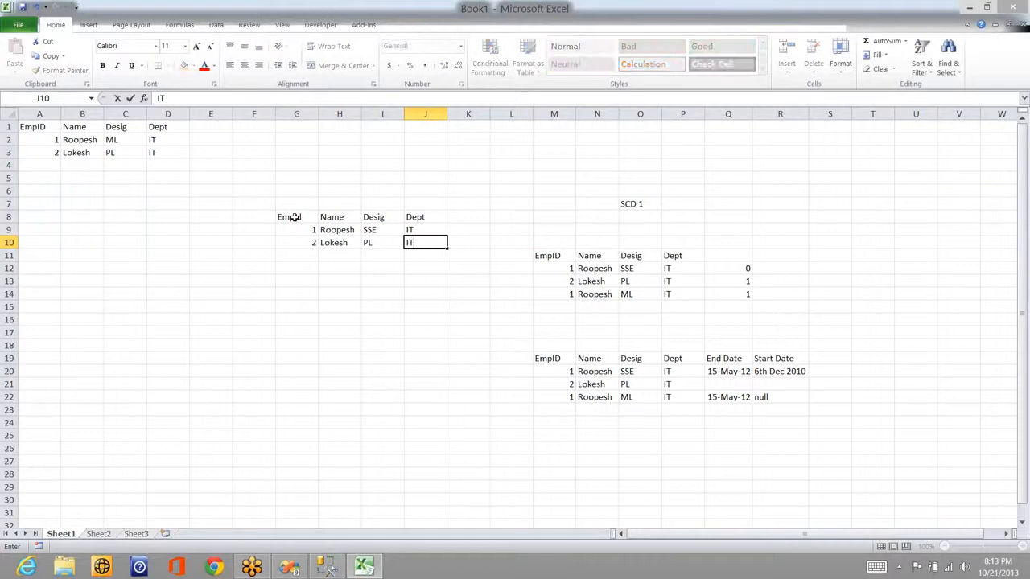
{"action": "key", "text": "Return"}
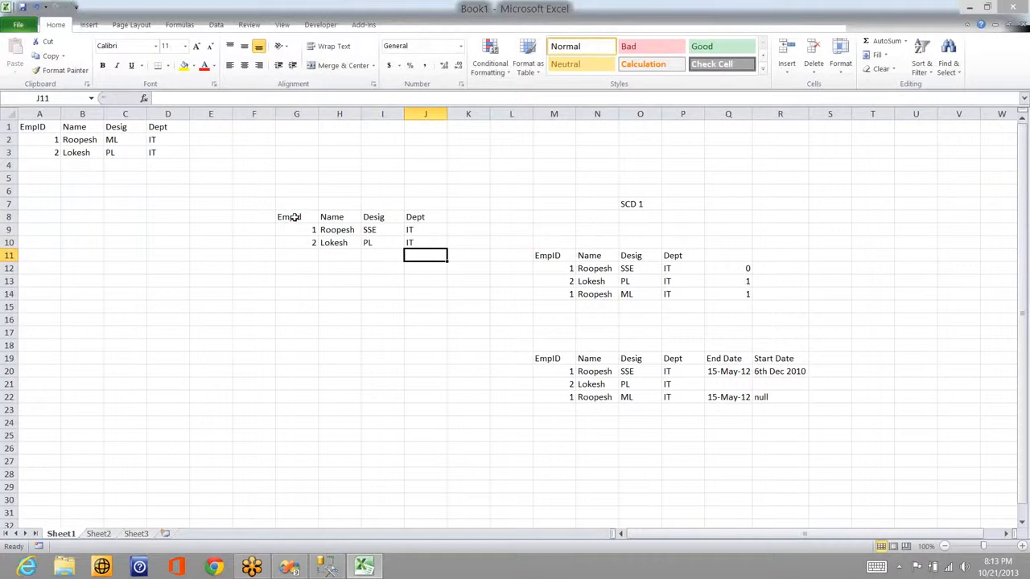
{"action": "left_click", "coordinate": [108, 143]}
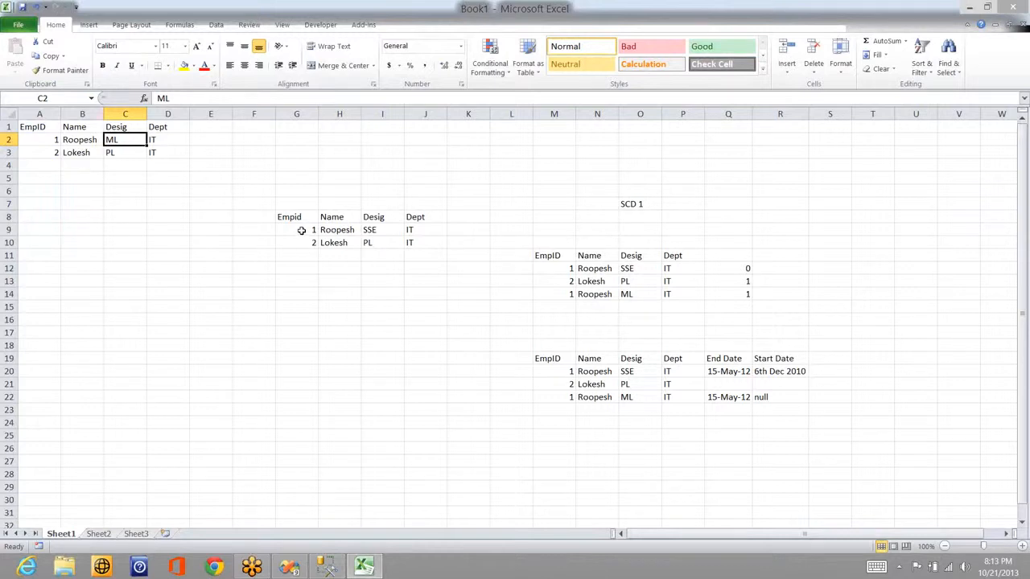
{"action": "left_click", "coordinate": [301, 230]}
{"action": "left_click", "coordinate": [47, 142]}
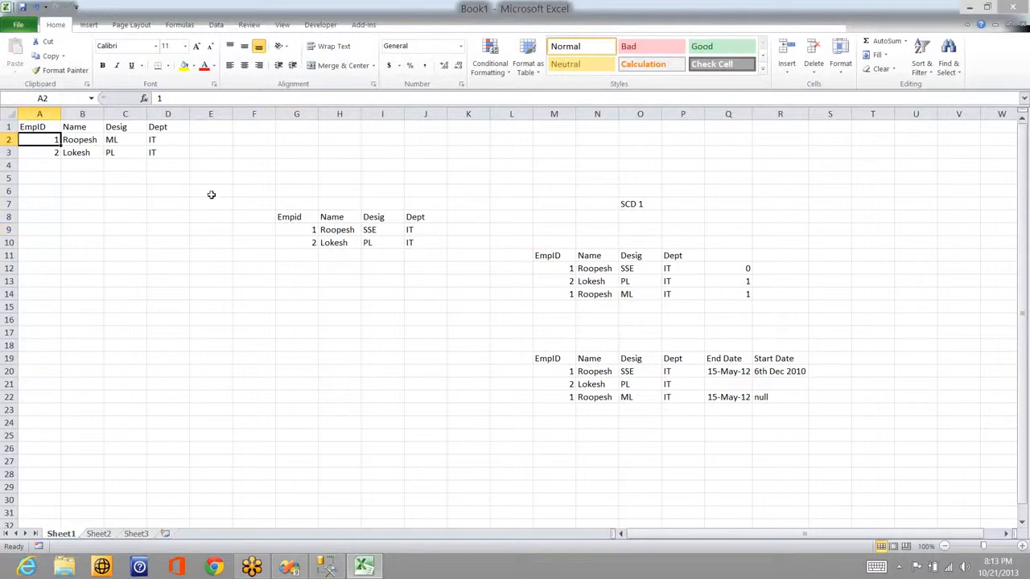
{"action": "left_click", "coordinate": [313, 232]}
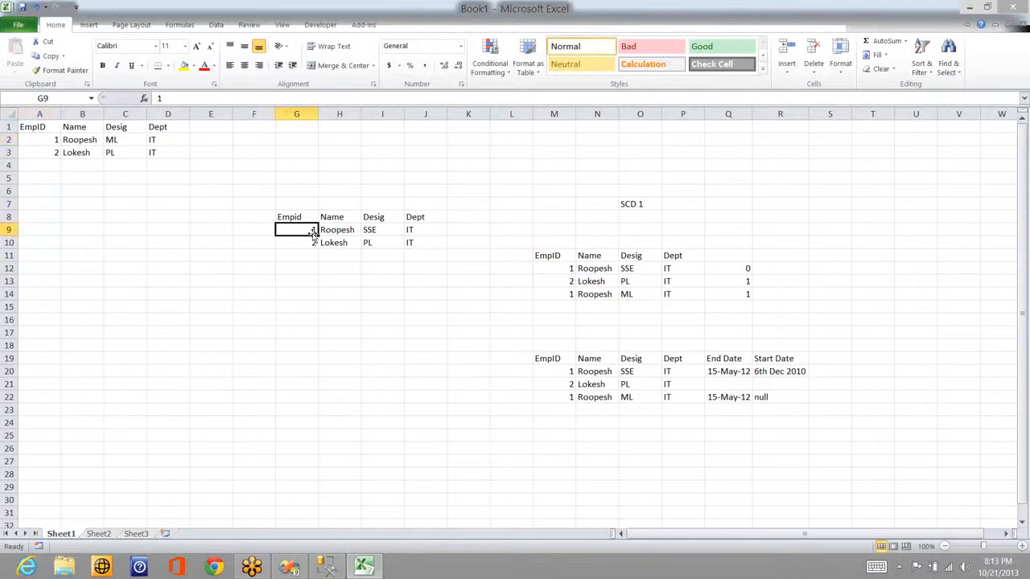
{"action": "left_click", "coordinate": [41, 152]}
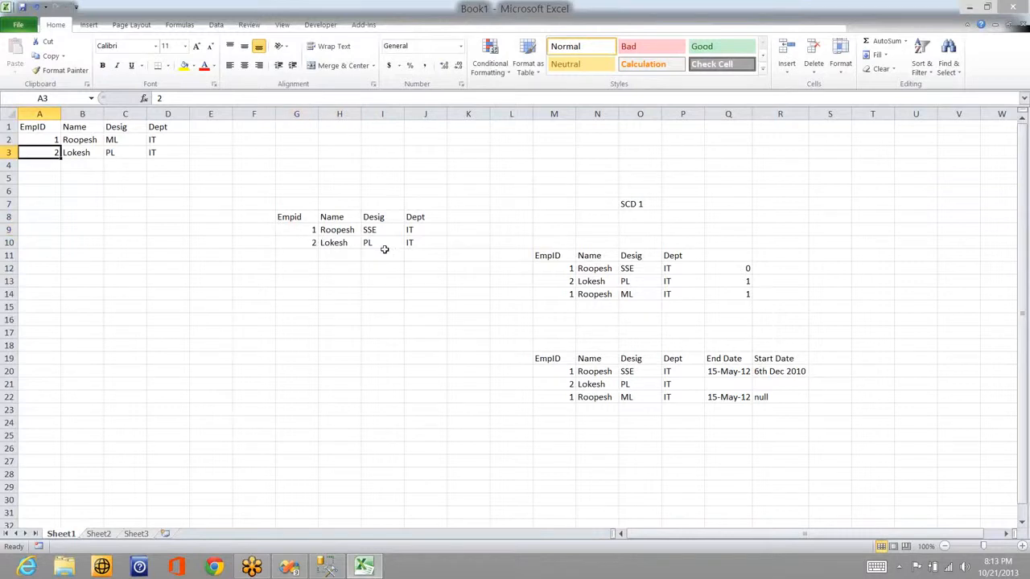
{"action": "left_click", "coordinate": [296, 244]}
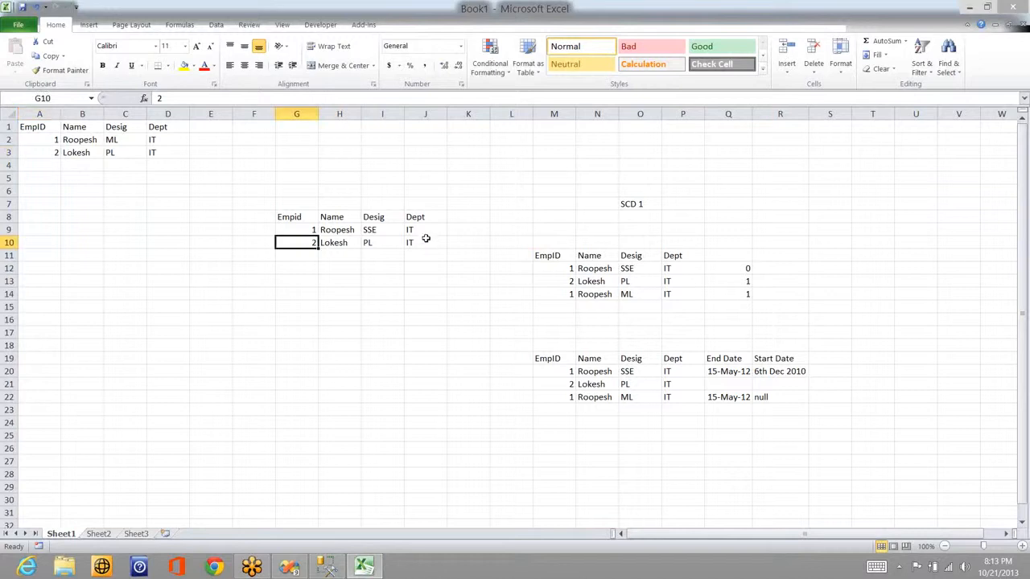
{"action": "left_click", "coordinate": [425, 239], "text": "shift"}
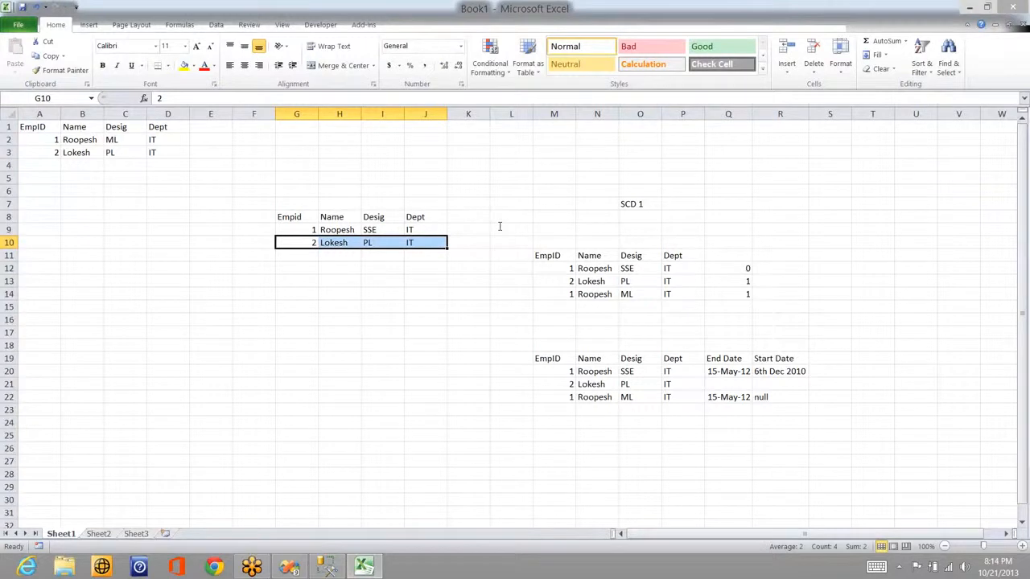
Step: Switch between Management Studio and Excel, then bring up Visual Studio's empty Data Flow Task 9
{"action": "key", "text": "alt+Tab"}
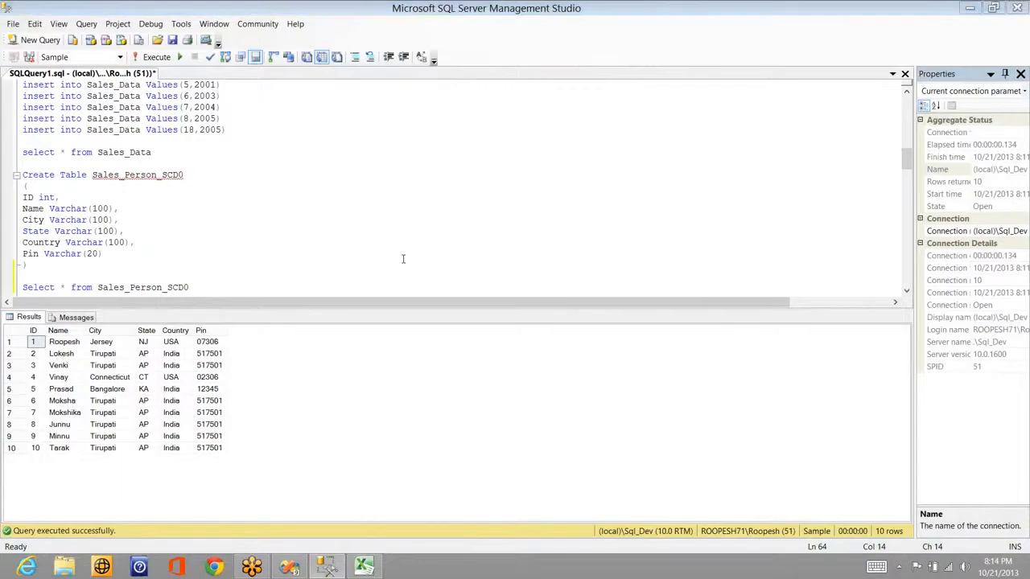
{"action": "key", "text": "alt+Tab"}
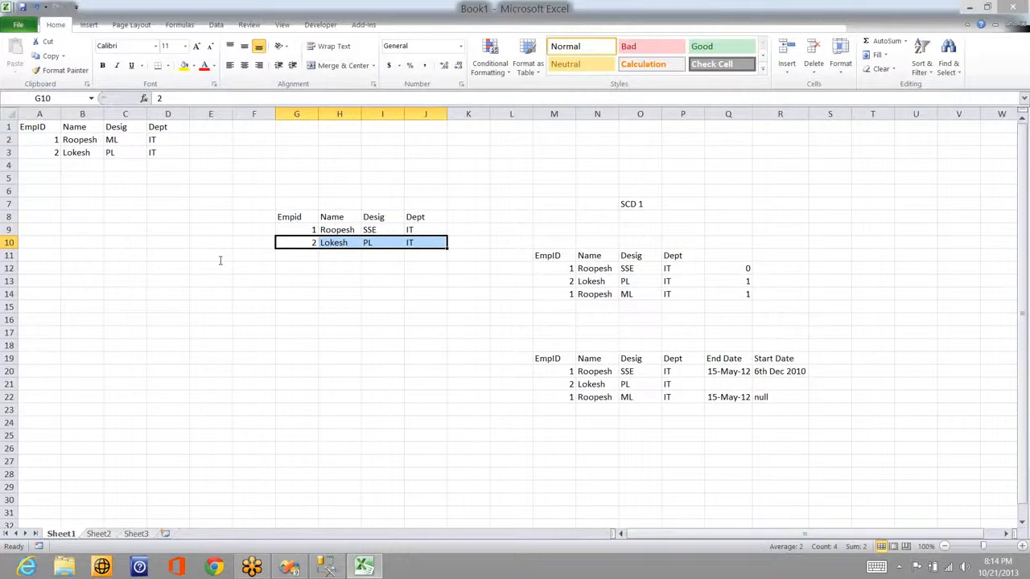
{"action": "key", "text": "alt+Tab"}
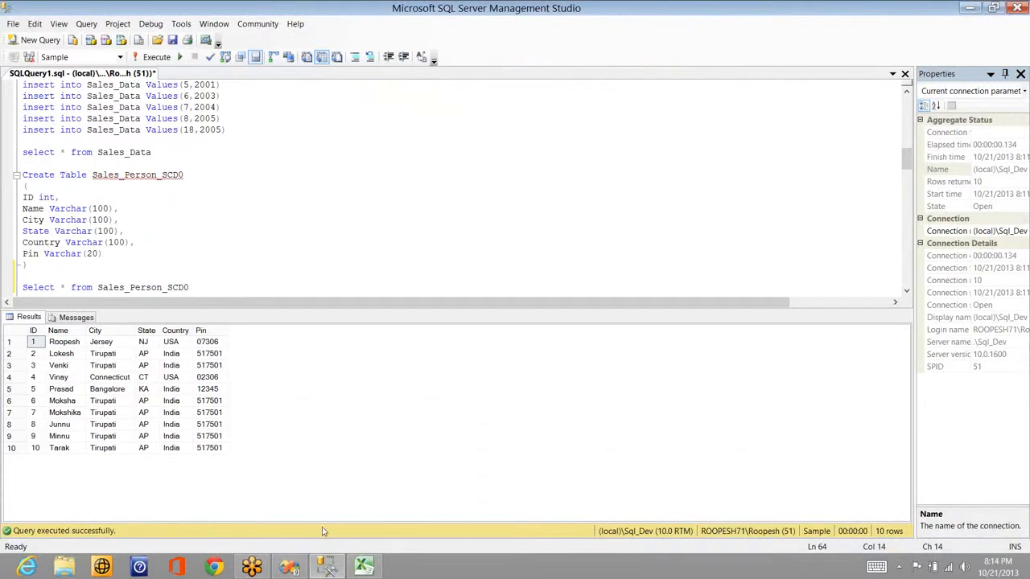
{"action": "left_click", "coordinate": [290, 567]}
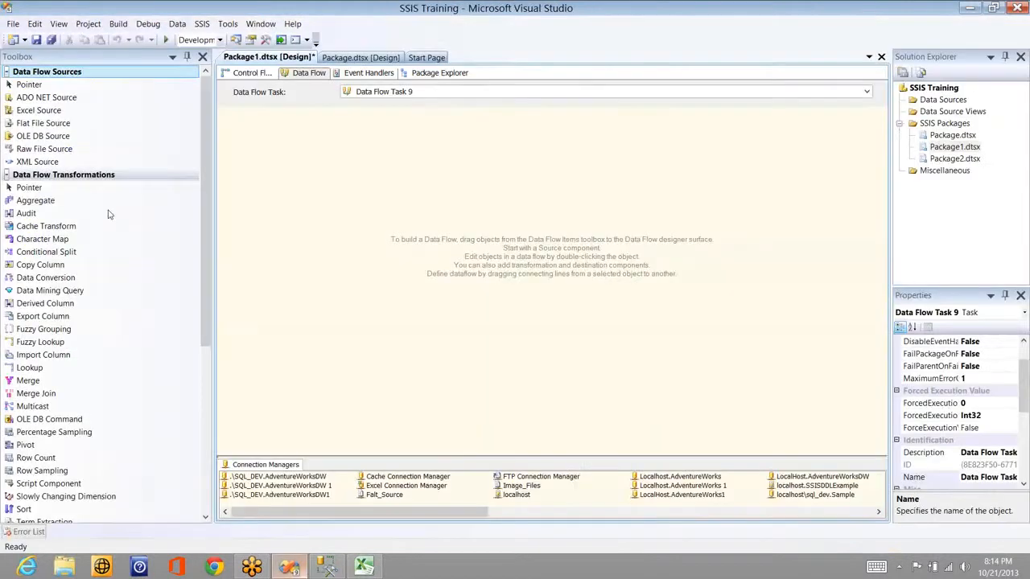
Step: Add an OLE DB Source on connection localhost\sql_dev.Sample that reads the [dbo].[Sales_Person] table
{"action": "left_click_drag", "start_coordinate": [57, 136], "coordinate": [276, 159]}
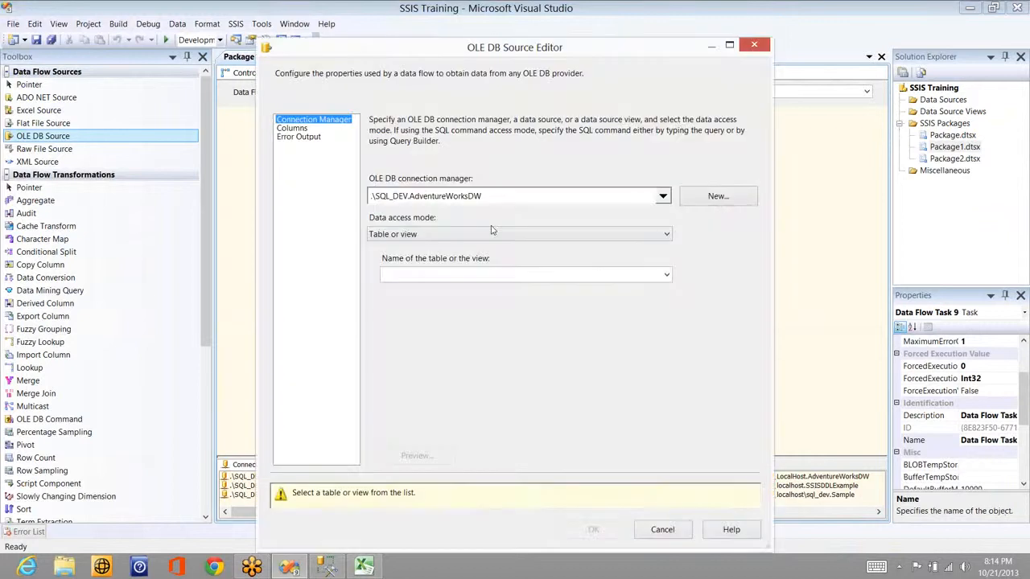
{"action": "left_click", "coordinate": [663, 196]}
{"action": "left_click", "coordinate": [446, 283]}
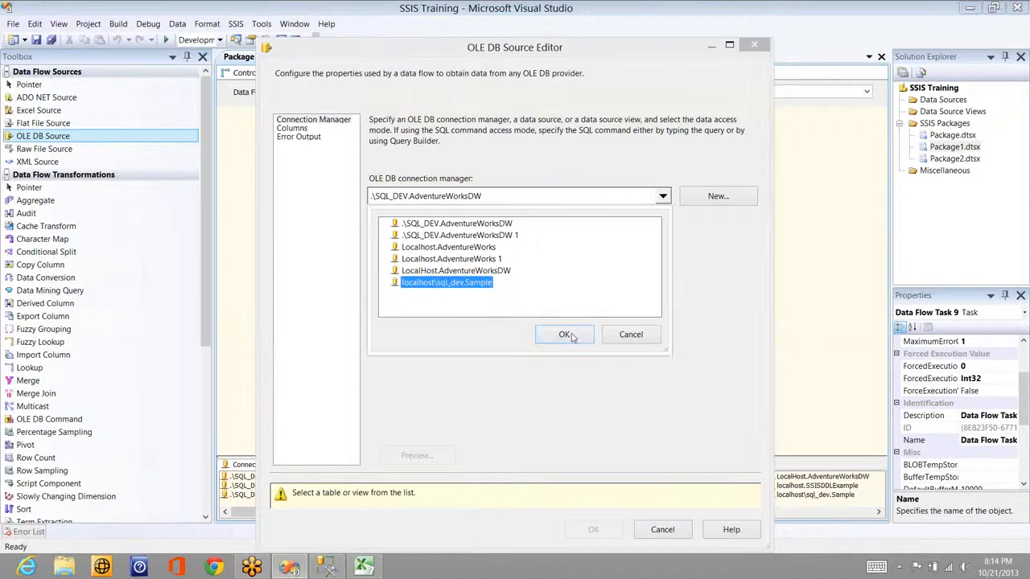
{"action": "left_click", "coordinate": [564, 335]}
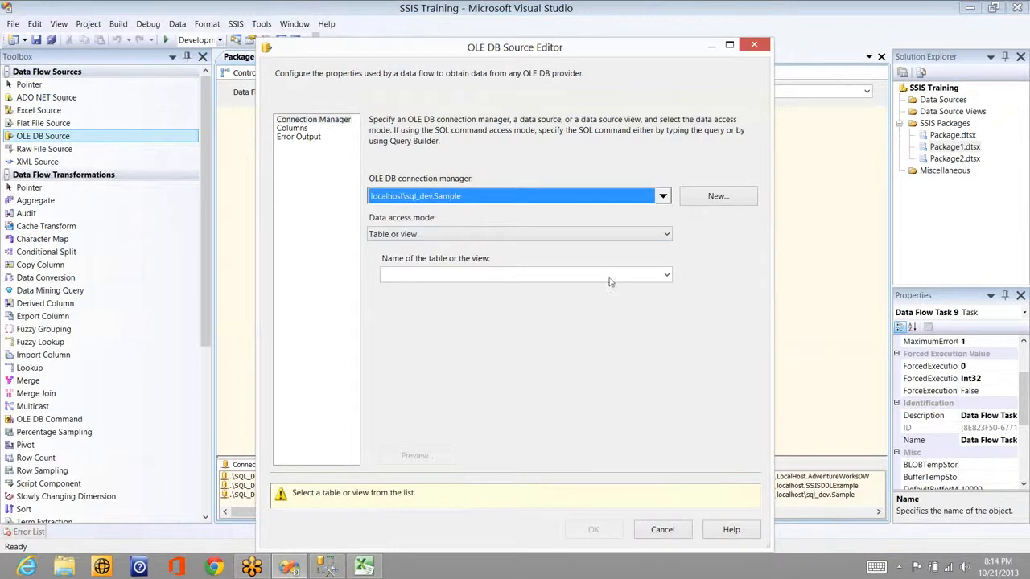
{"action": "left_click", "coordinate": [550, 275]}
{"action": "left_click", "coordinate": [476, 306]}
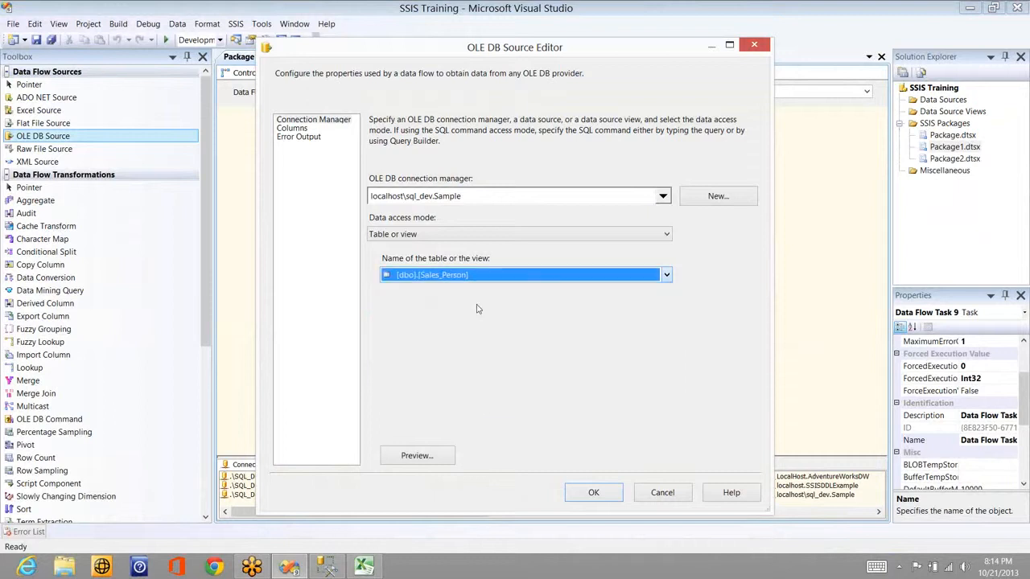
{"action": "left_click", "coordinate": [295, 129]}
{"action": "left_click", "coordinate": [596, 494]}
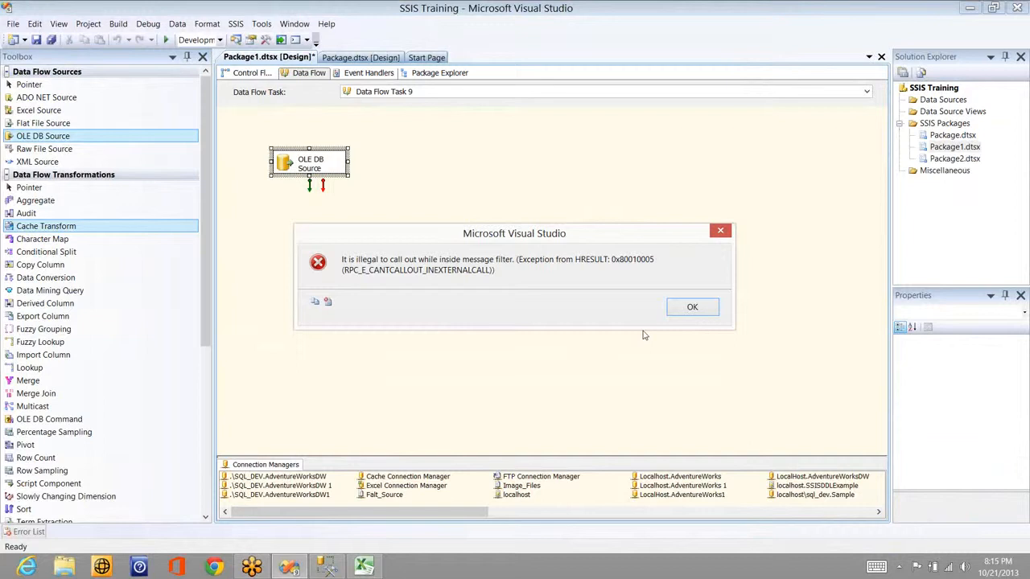
Step: Dismiss the error and connect the OLE DB Source to a new Slowly Changing Dimension
{"action": "left_click", "coordinate": [688, 314]}
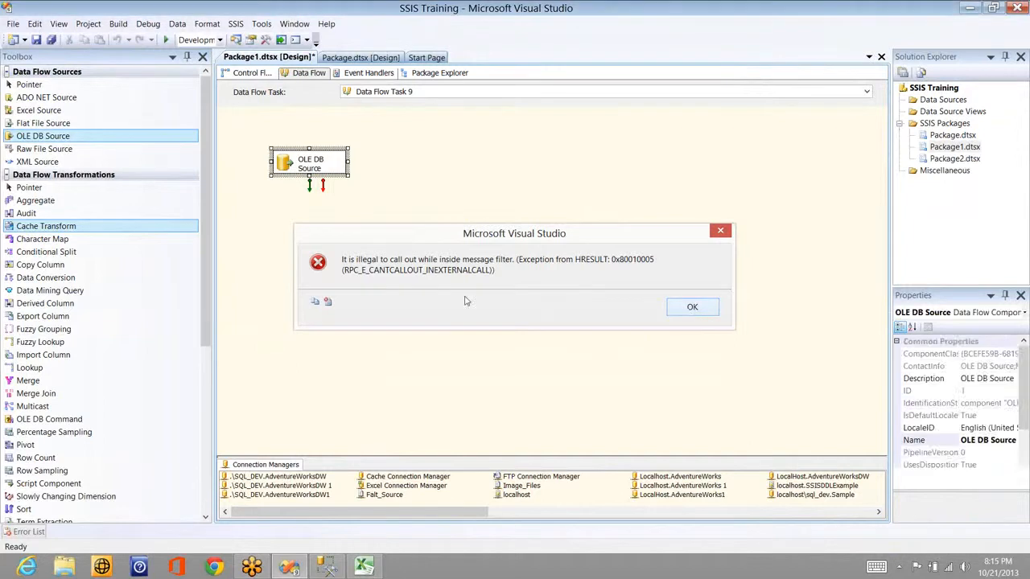
{"action": "left_click", "coordinate": [465, 301]}
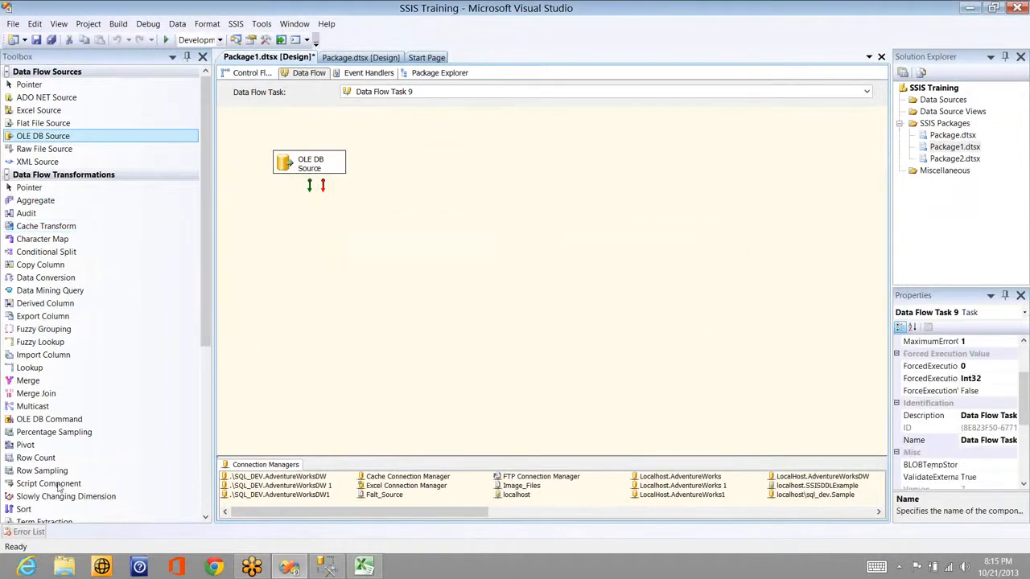
{"action": "left_click_drag", "start_coordinate": [59, 499], "coordinate": [394, 228]}
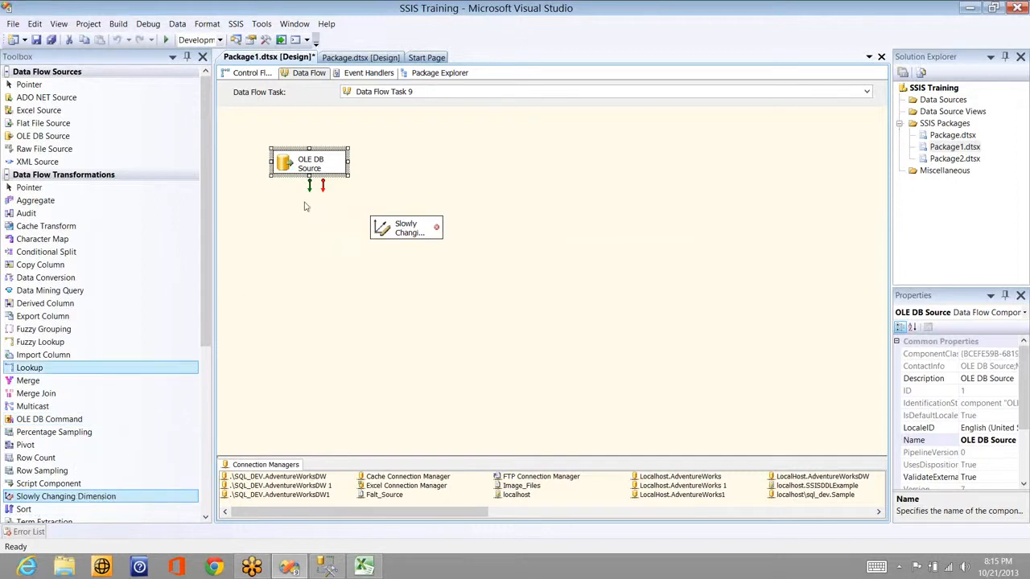
{"action": "left_click_drag", "start_coordinate": [310, 188], "coordinate": [413, 233]}
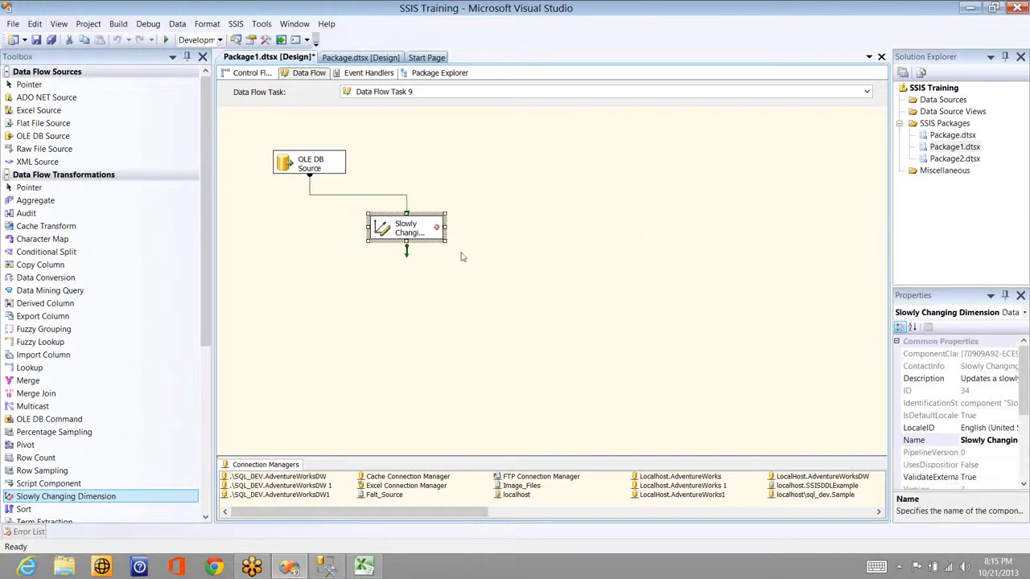
Step: Rename the component 'SCD type 0' and launch its Slowly Changing Dimension Wizard
{"action": "double_click", "coordinate": [415, 236]}
{"action": "left_click", "coordinate": [419, 232]}
{"action": "key", "text": "BackSpace"}
{"action": "type", "text": "SCD type 0"}
{"action": "key", "text": "Return"}
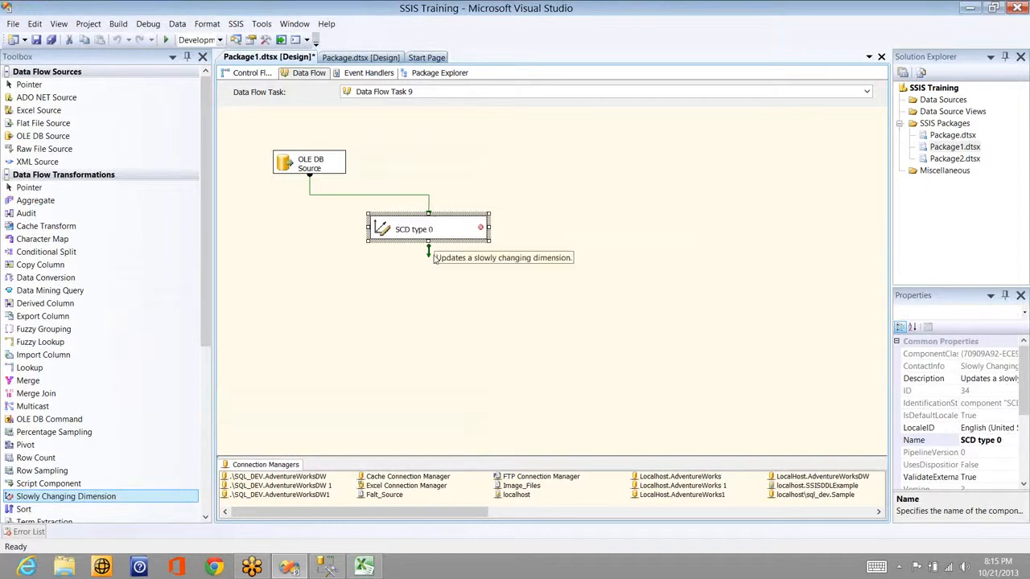
{"action": "left_click", "coordinate": [433, 257]}
{"action": "left_click", "coordinate": [437, 230]}
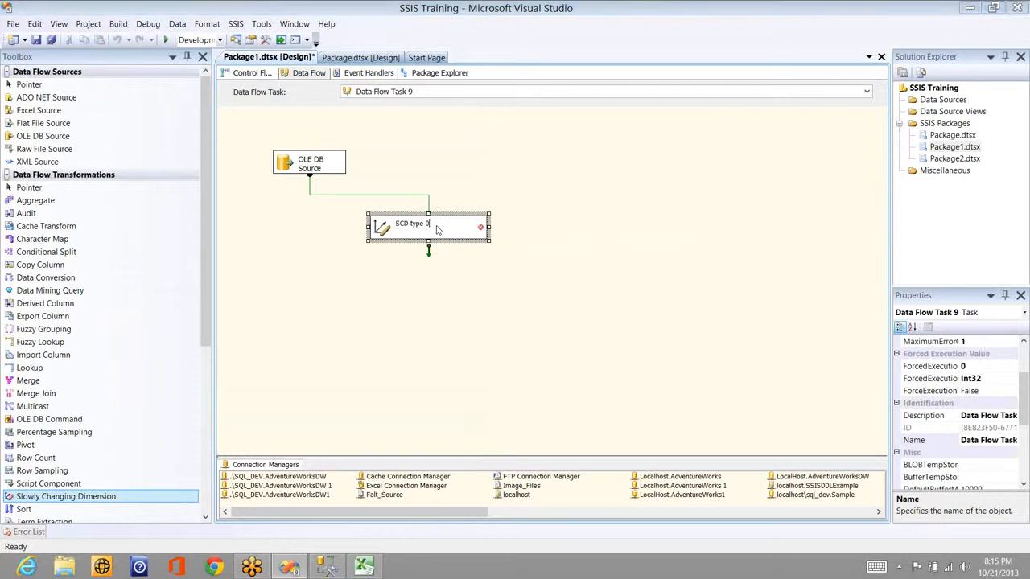
{"action": "double_click", "coordinate": [437, 230]}
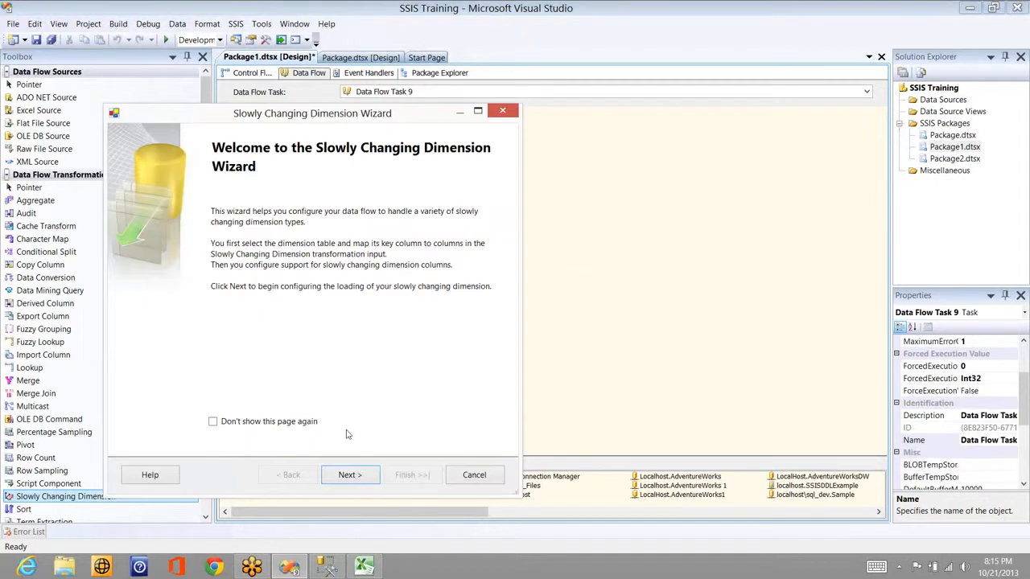
Step: Choose [dbo].[Sales_Person_SCD0] on connection localhost\sql_dev.Sample as the dimension table
{"action": "left_click", "coordinate": [350, 475]}
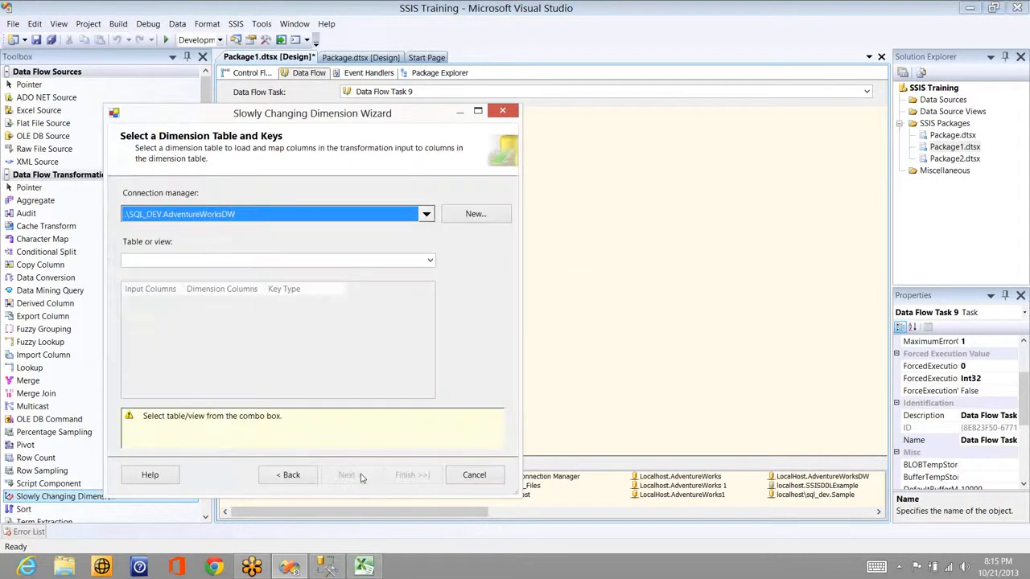
{"action": "left_click", "coordinate": [430, 263]}
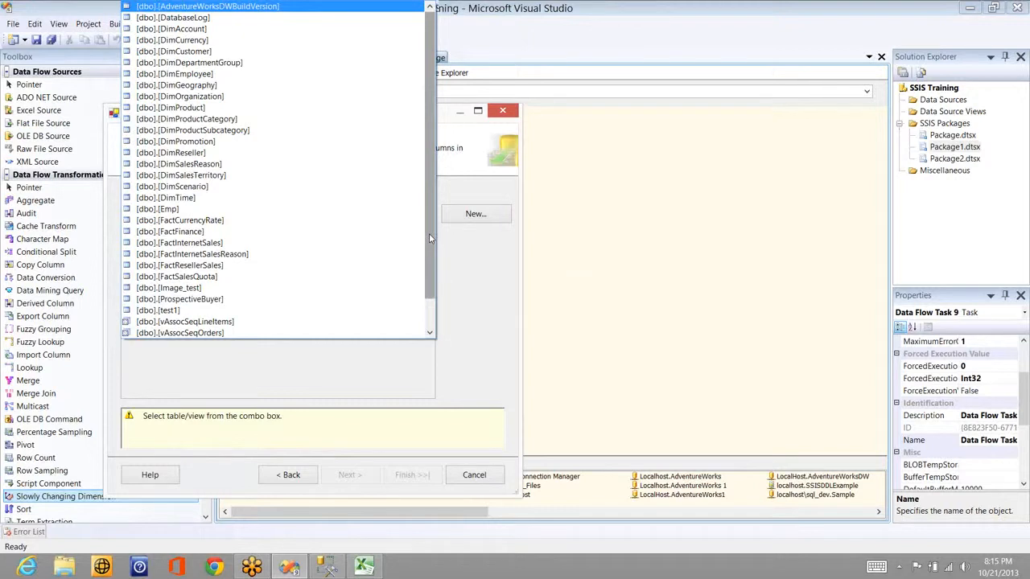
{"action": "key", "text": "alt+Tab"}
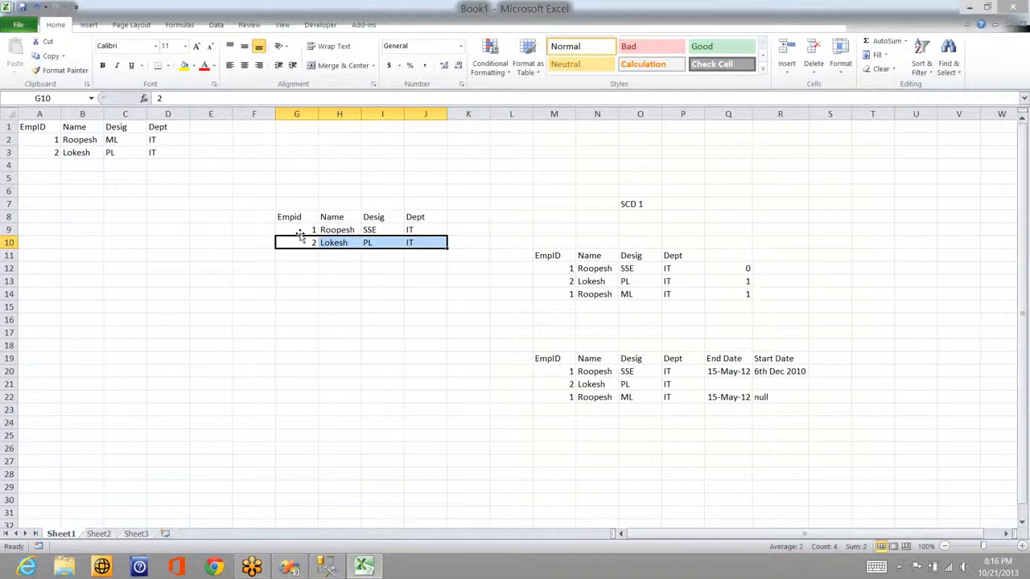
{"action": "key", "text": "alt+Tab"}
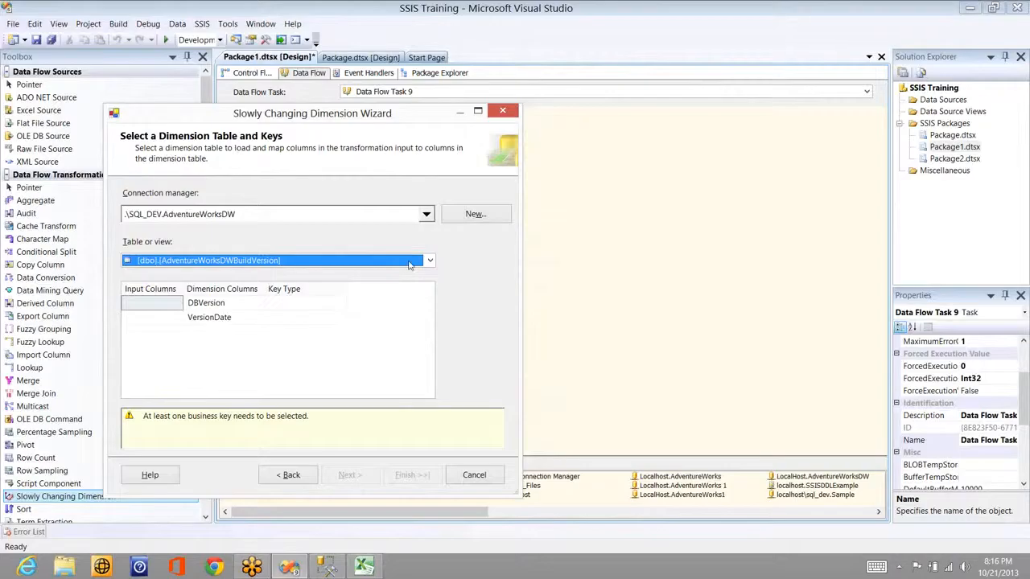
{"action": "left_click", "coordinate": [409, 261]}
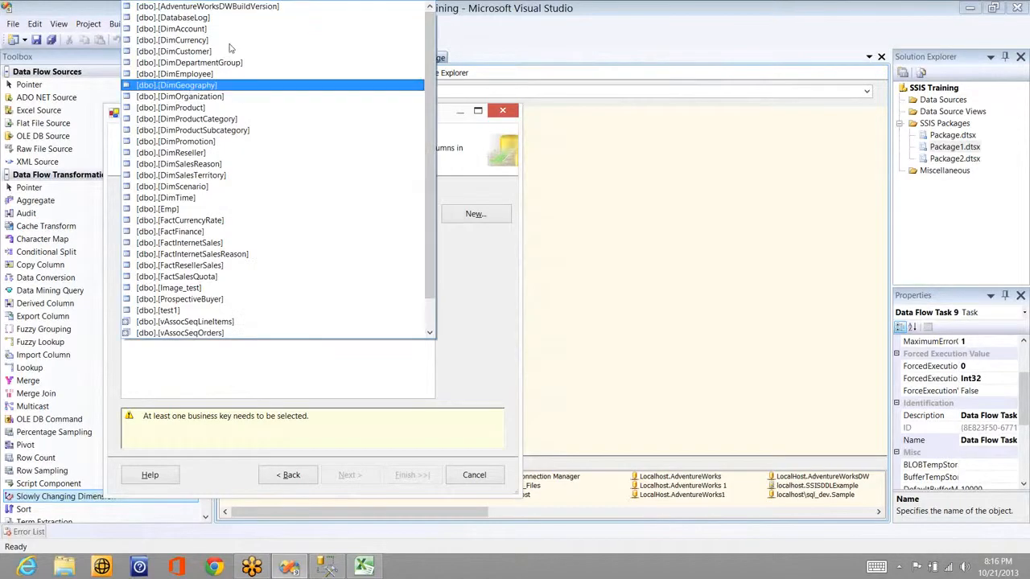
{"action": "left_click", "coordinate": [411, 221]}
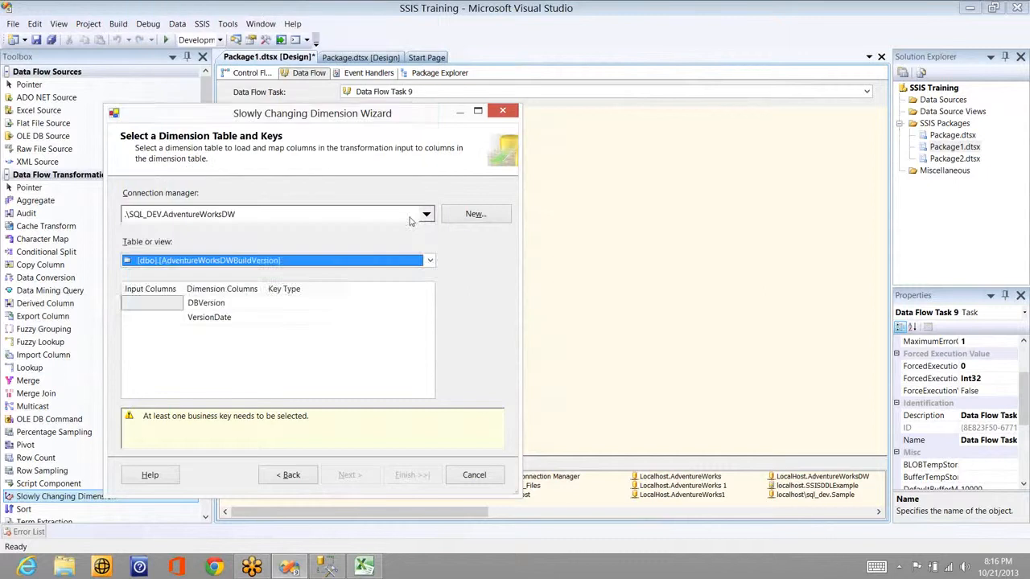
{"action": "left_click", "coordinate": [412, 219]}
{"action": "left_click", "coordinate": [420, 263]}
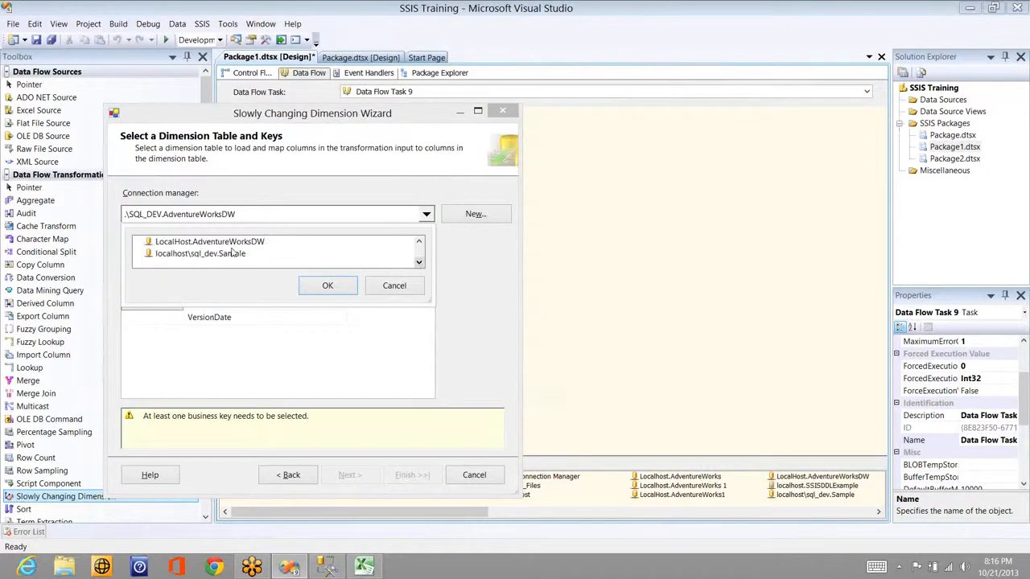
{"action": "left_click", "coordinate": [231, 254]}
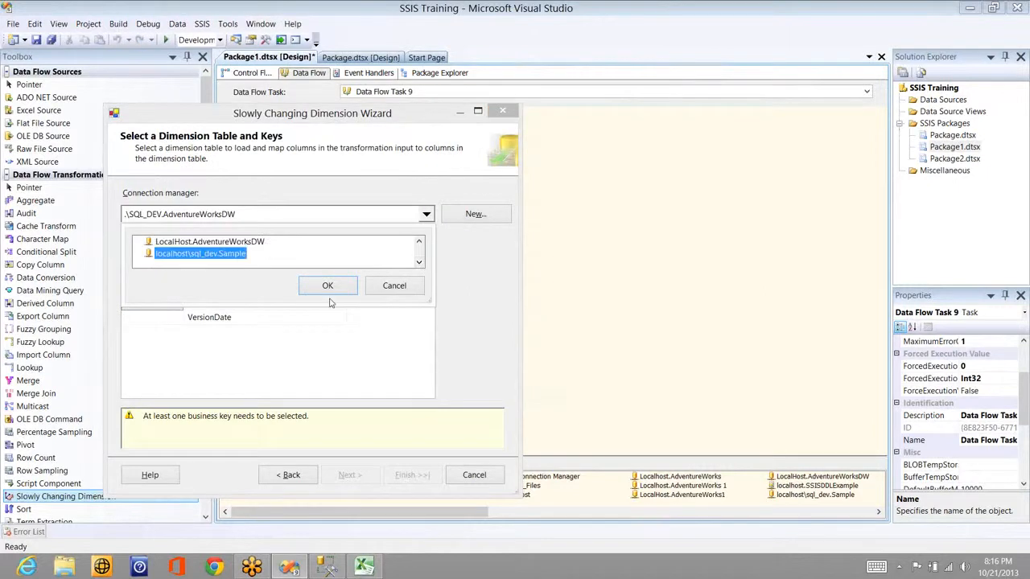
{"action": "left_click", "coordinate": [332, 286]}
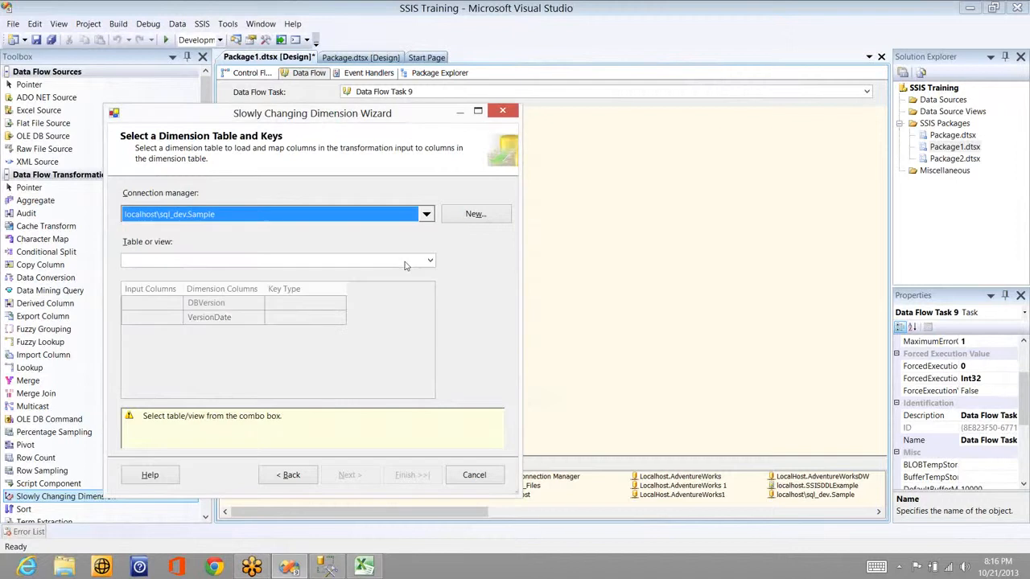
{"action": "left_click", "coordinate": [405, 263]}
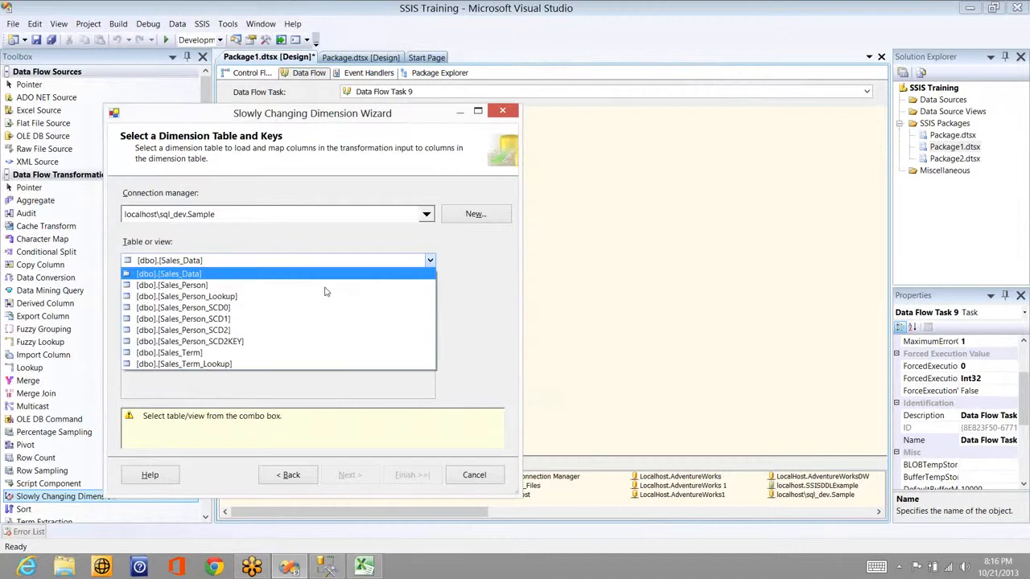
{"action": "left_click", "coordinate": [229, 308]}
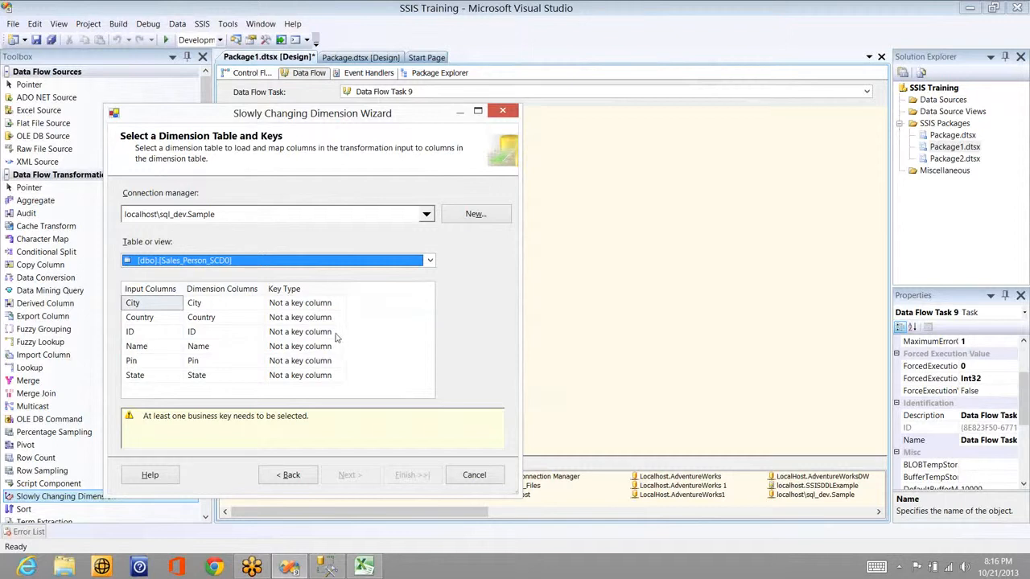
Step: Set the Key Type of the ID column to Business key
{"action": "left_click", "coordinate": [338, 332]}
{"action": "left_click", "coordinate": [341, 332]}
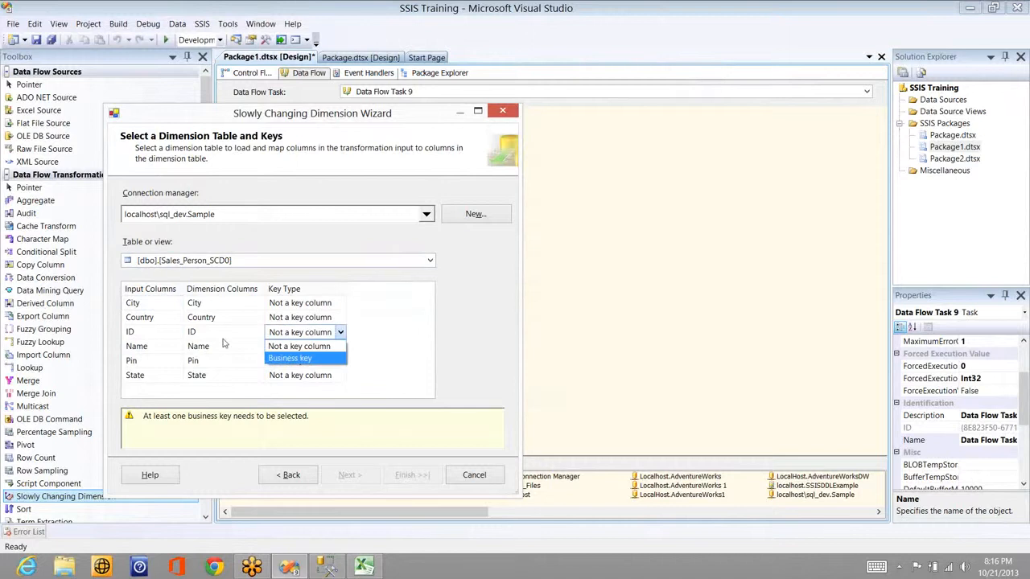
{"action": "left_click", "coordinate": [301, 359]}
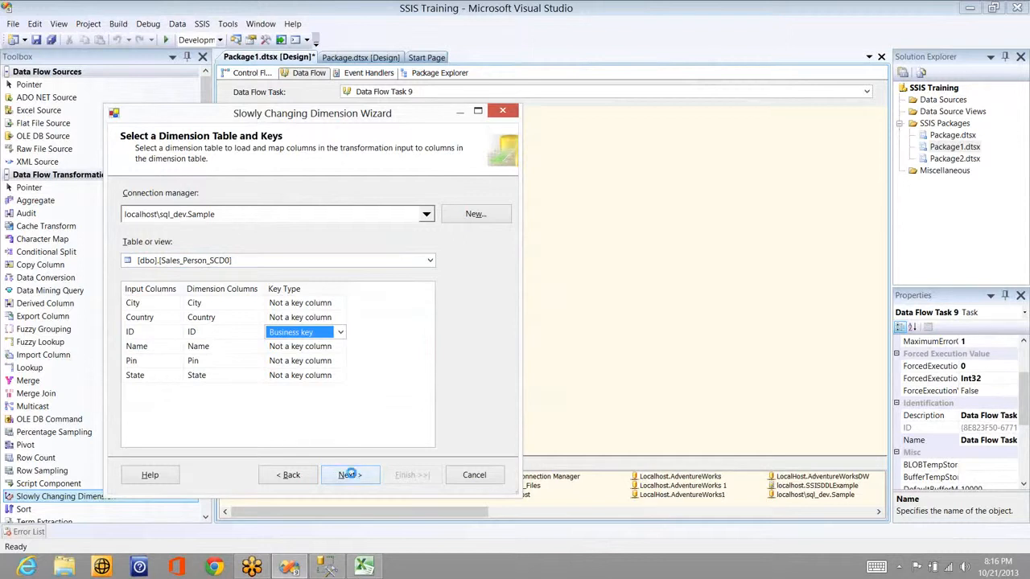
Step: Advance from the table mapping page to the Slowly Changing Dimension Columns page
{"action": "left_click", "coordinate": [351, 475]}
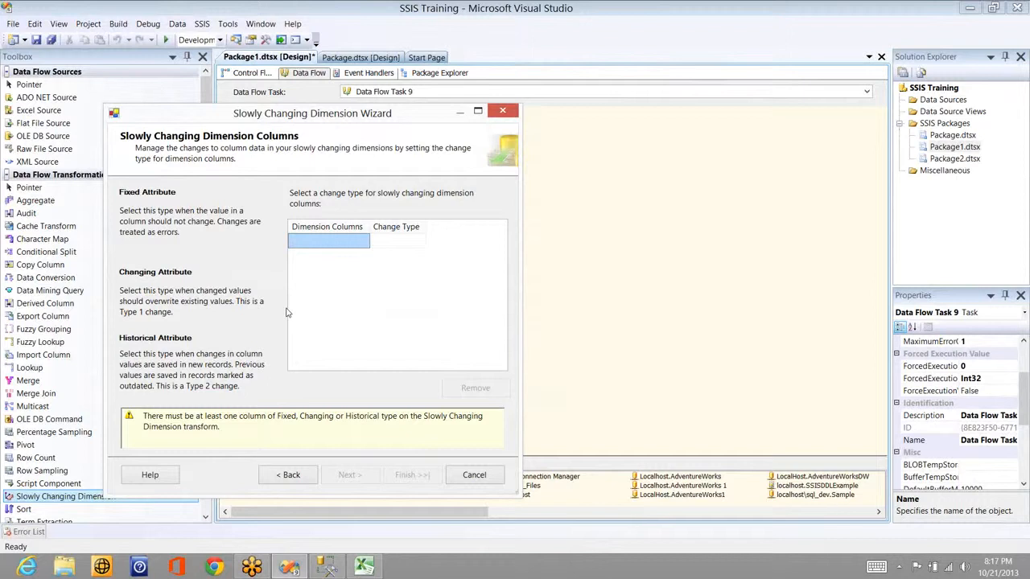
Step: In Excel, point out Roopesh's name, designation ML and department IT in B2:D2, then return
{"action": "key", "text": "alt+Tab"}
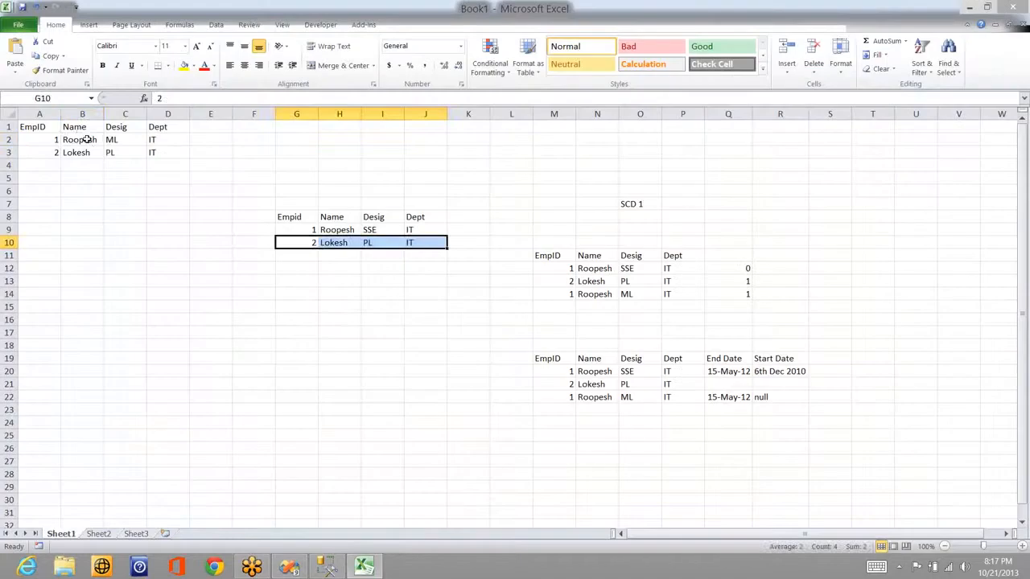
{"action": "left_click", "coordinate": [78, 139]}
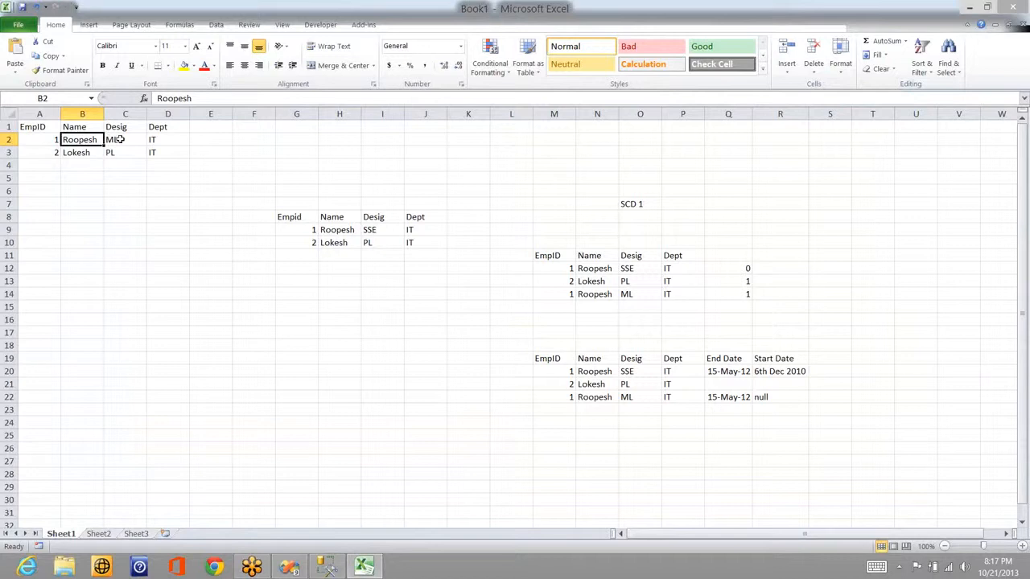
{"action": "left_click", "coordinate": [118, 139]}
{"action": "left_click", "coordinate": [151, 139]}
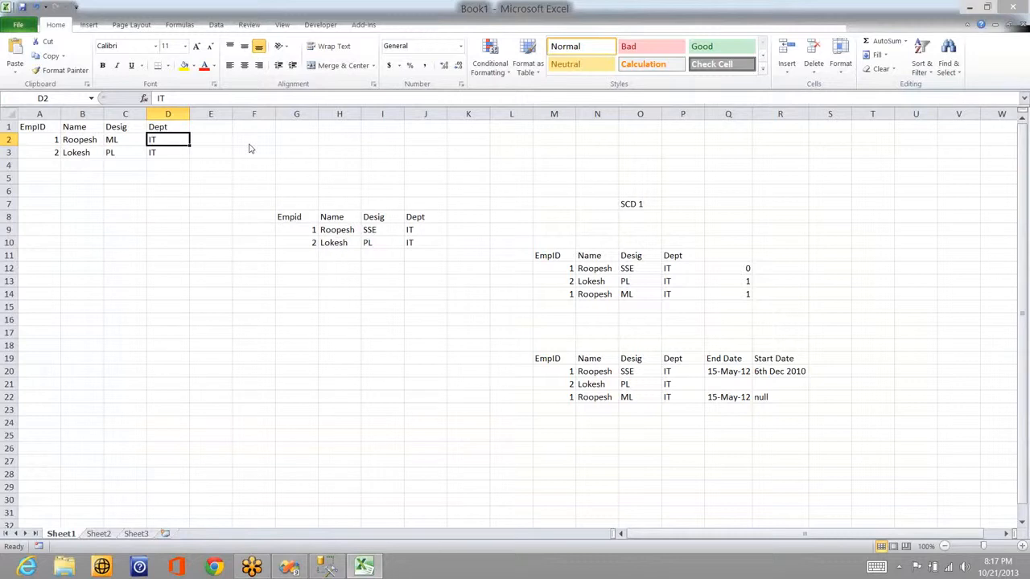
{"action": "key", "text": "alt+Tab"}
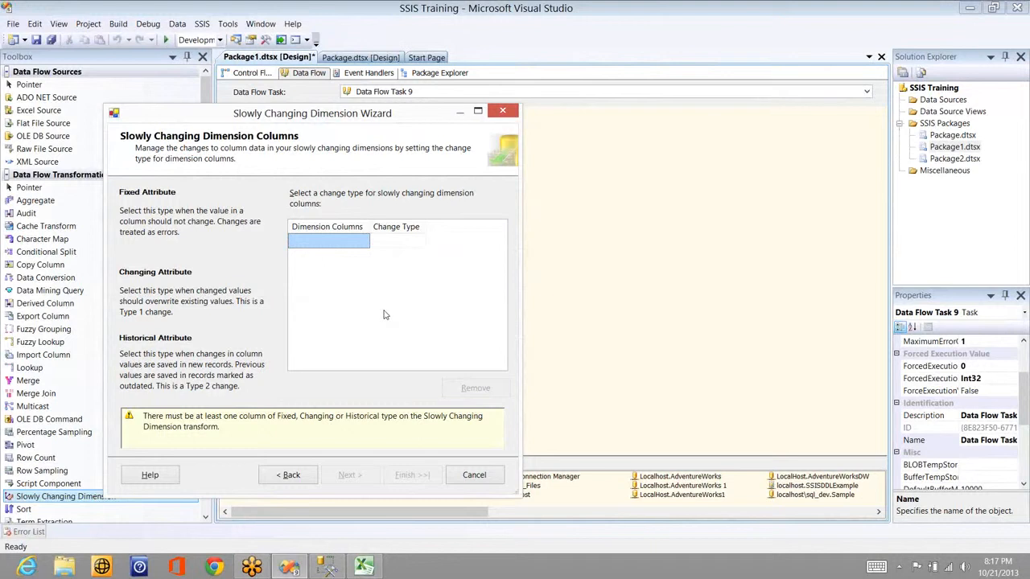
Step: Add City, Name, Pin, Country and State as dimension columns
{"action": "left_click", "coordinate": [348, 237]}
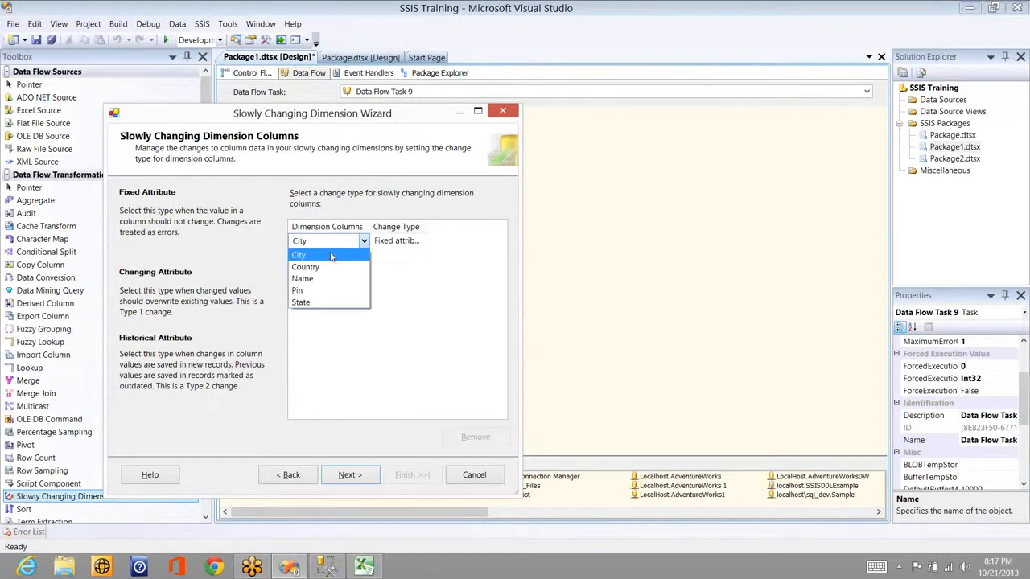
{"action": "left_click", "coordinate": [360, 256]}
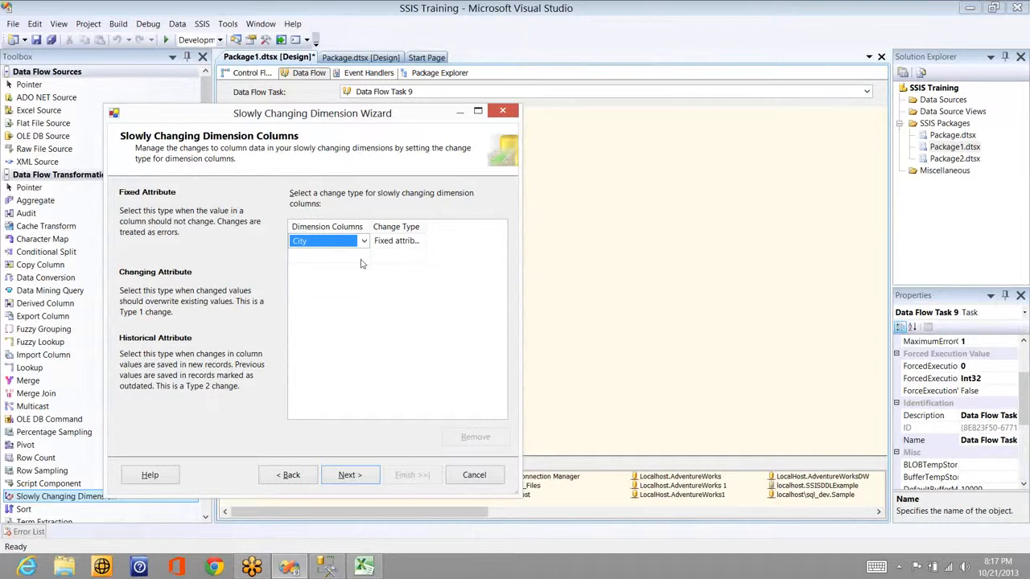
{"action": "left_click", "coordinate": [359, 257]}
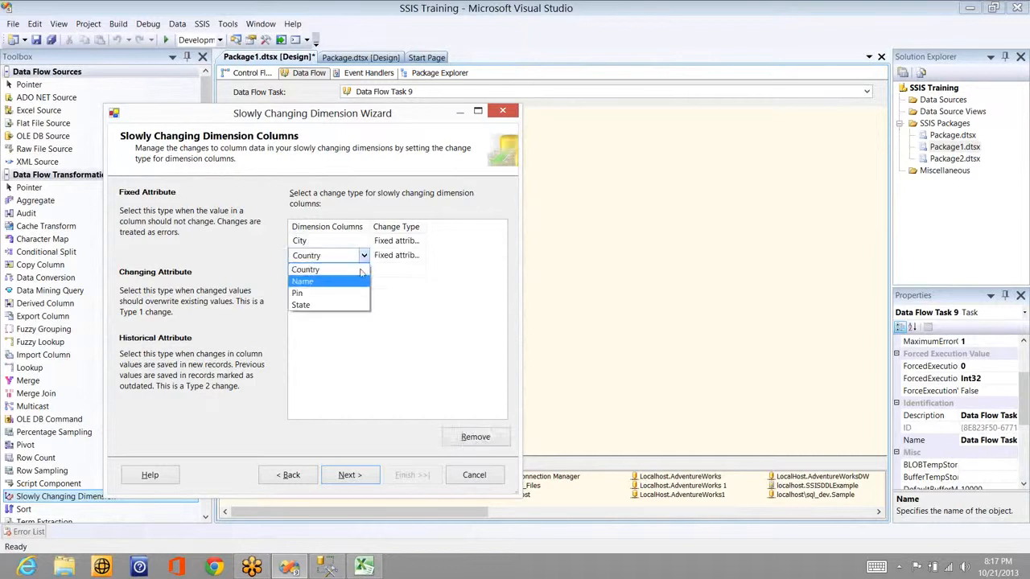
{"action": "left_click", "coordinate": [336, 281]}
{"action": "left_click", "coordinate": [359, 270]}
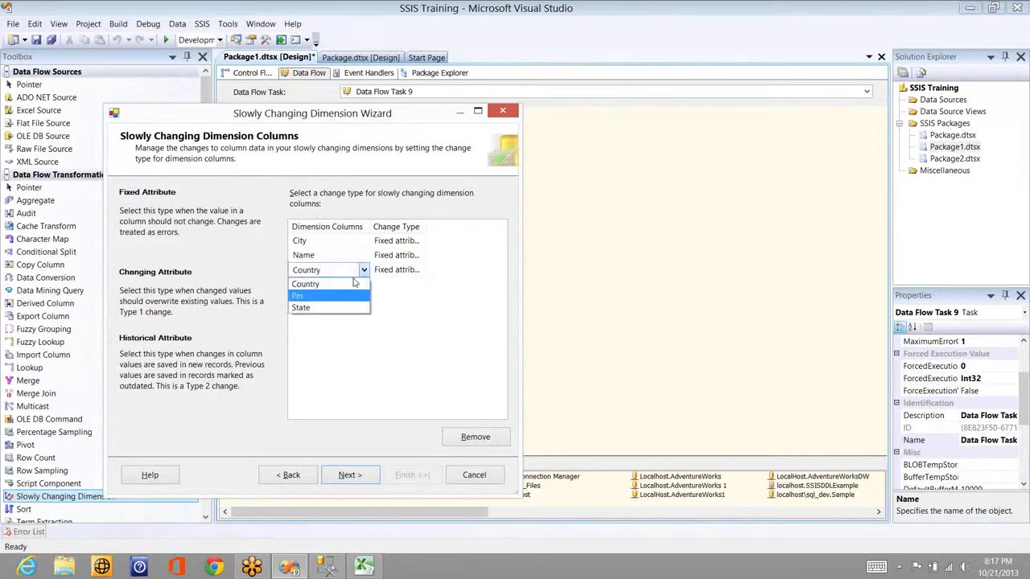
{"action": "left_click", "coordinate": [352, 295]}
{"action": "left_click", "coordinate": [337, 284]}
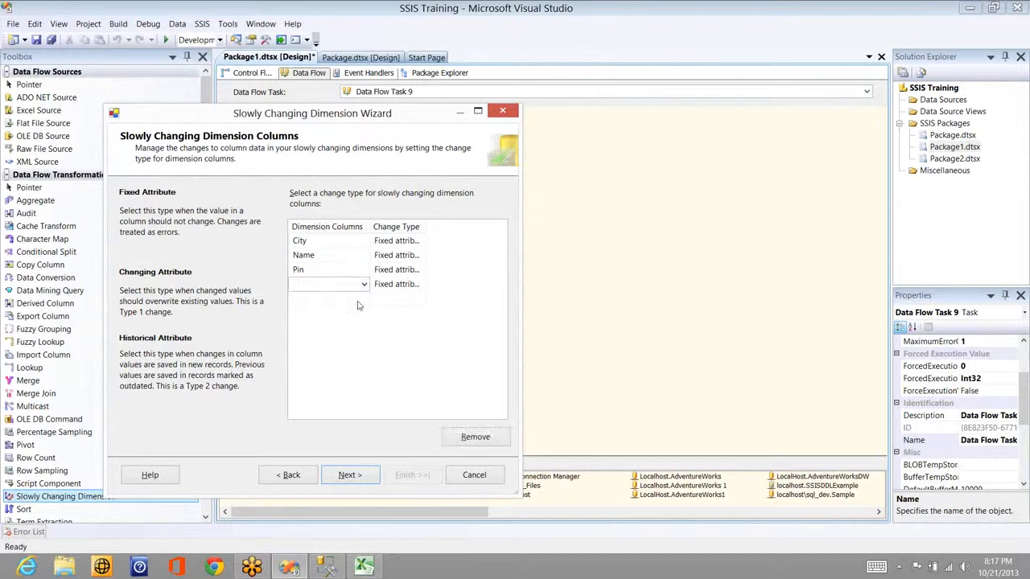
{"action": "left_click", "coordinate": [359, 302]}
Step: Keep all five columns as Fixed attribute and go on to the fixed attribute options page
{"action": "left_click", "coordinate": [420, 299]}
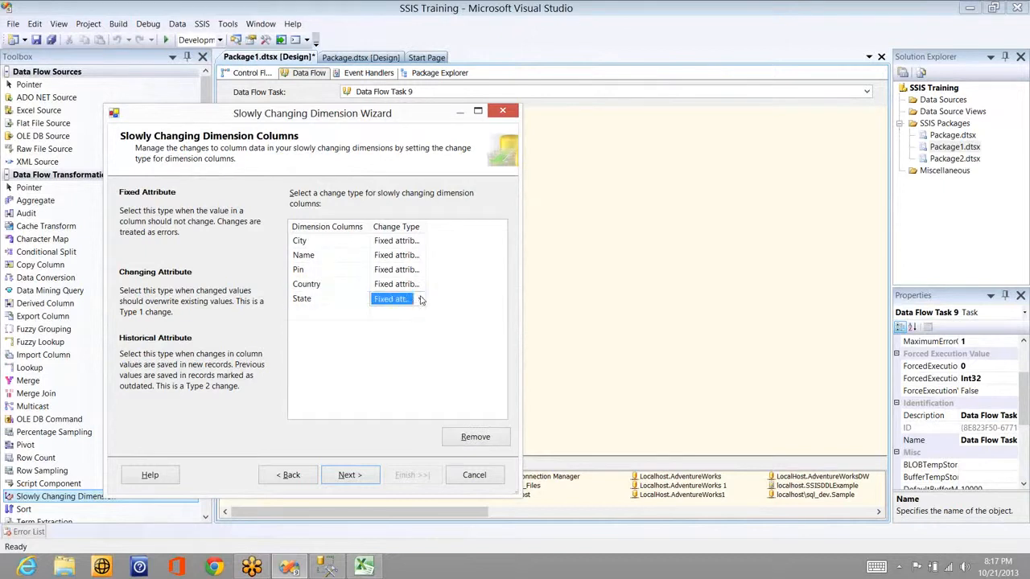
{"action": "left_click", "coordinate": [420, 300]}
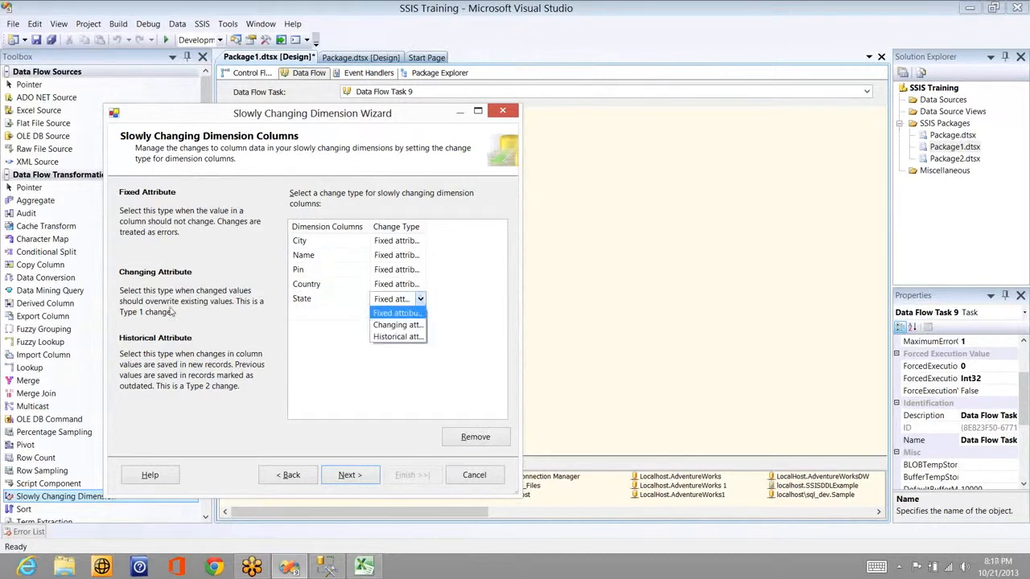
{"action": "left_click", "coordinate": [420, 300]}
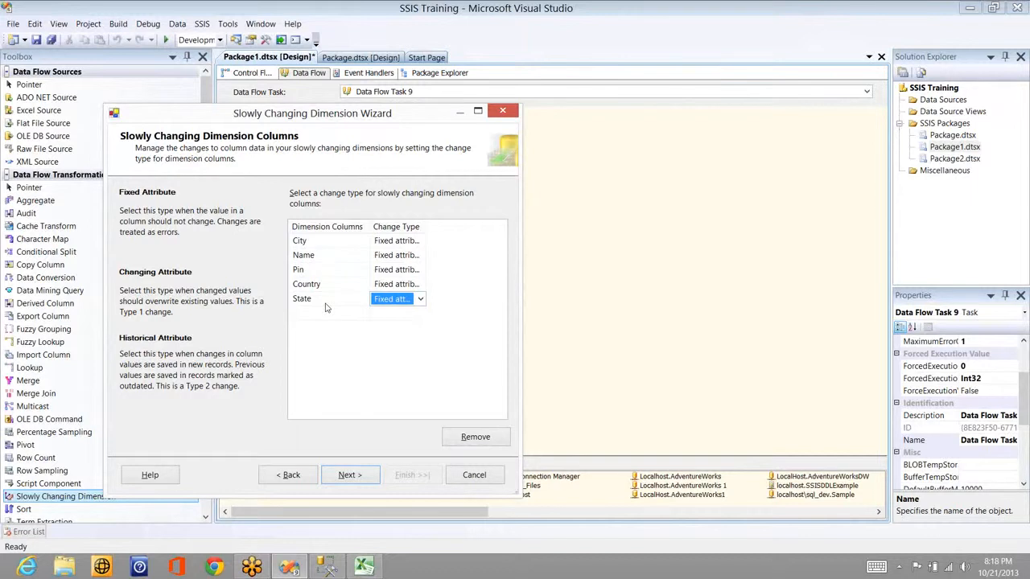
{"action": "left_click", "coordinate": [358, 476]}
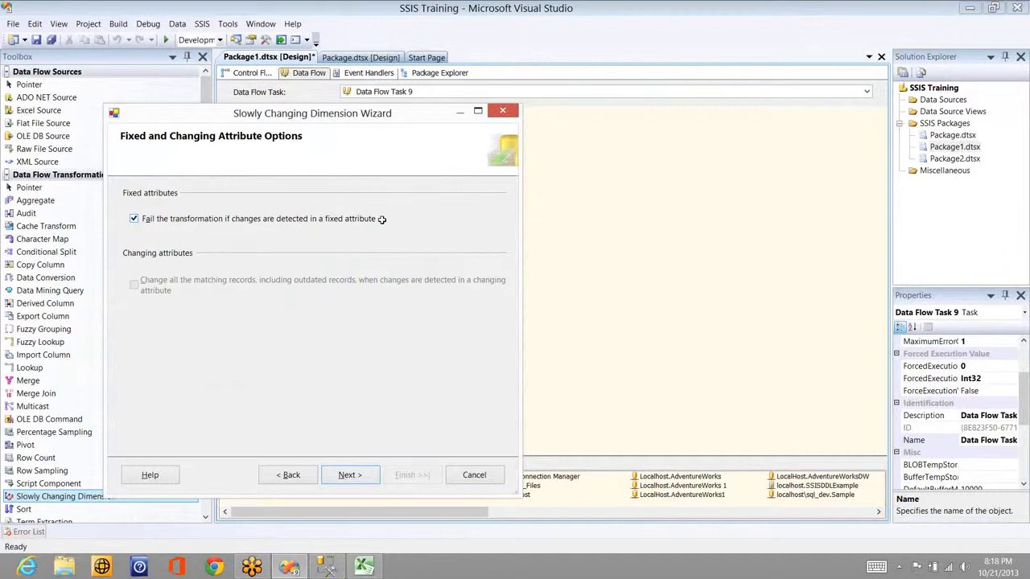
{"action": "key", "text": "alt+Tab"}
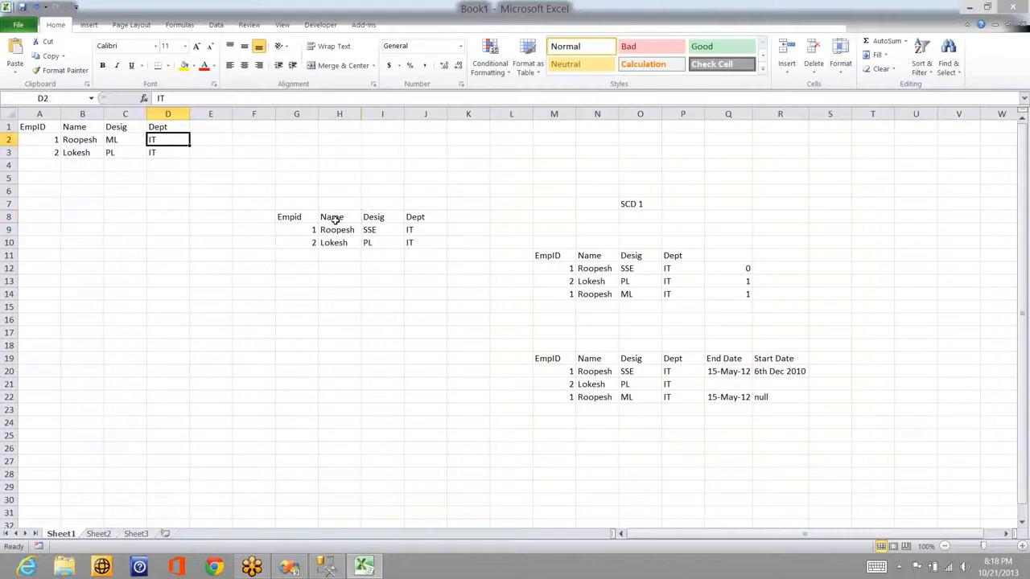
Step: In the Excel sketch, contrast the employee's old SSE designation in H8:J10 with the new ML designation
{"action": "left_click_drag", "start_coordinate": [335, 219], "coordinate": [413, 246]}
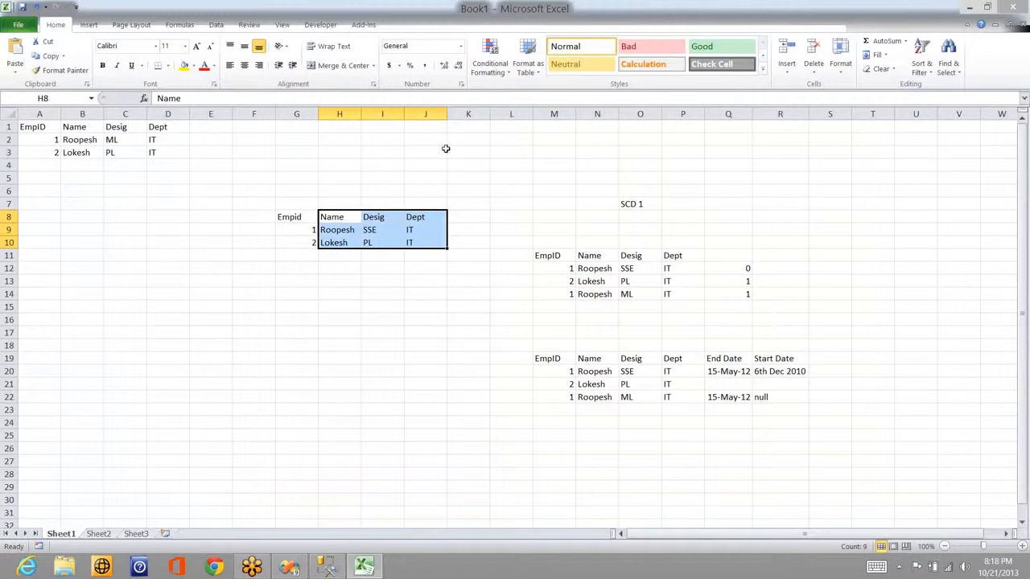
{"action": "left_click", "coordinate": [377, 231]}
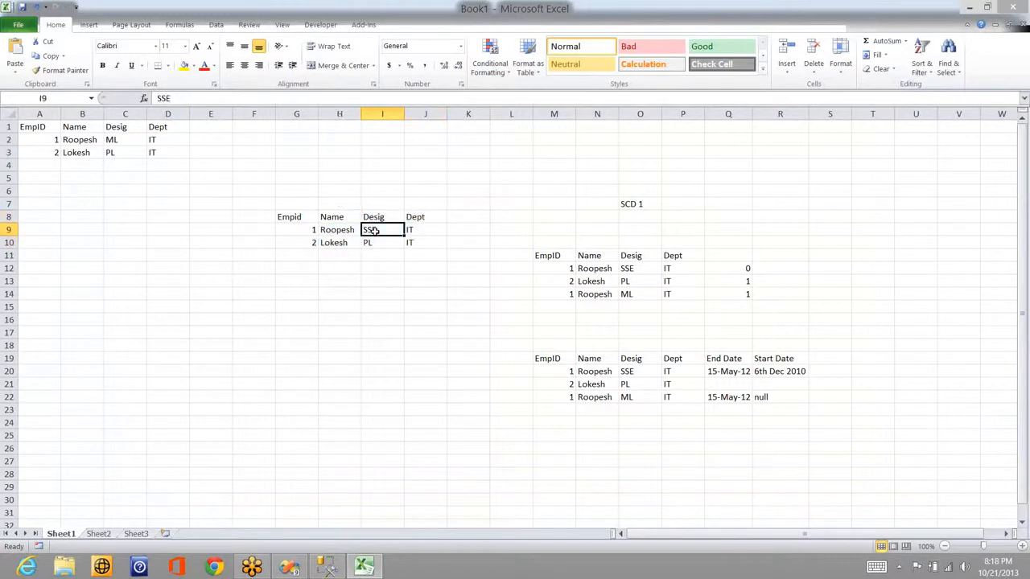
{"action": "left_click", "coordinate": [111, 141]}
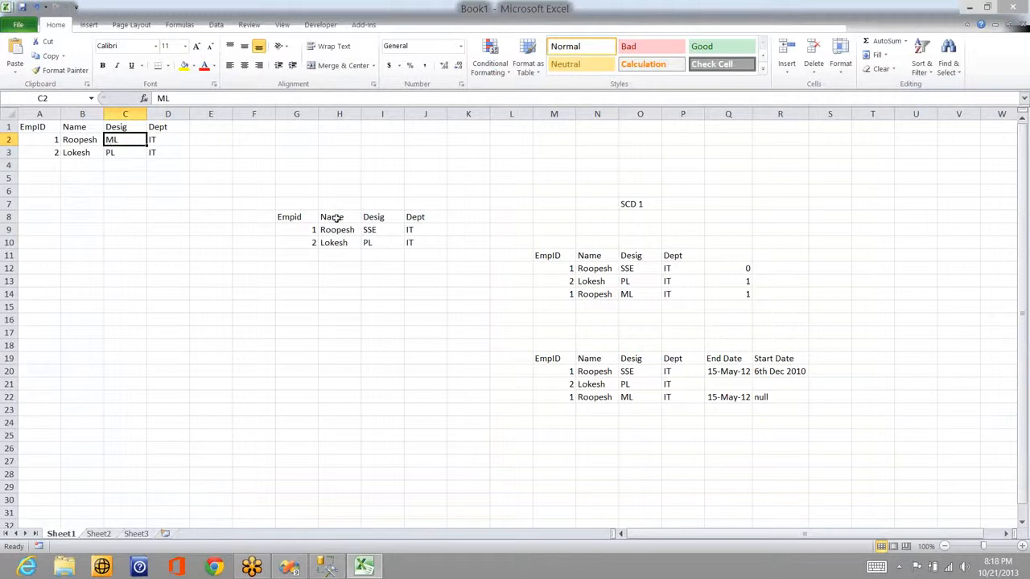
{"action": "left_click", "coordinate": [377, 231]}
{"action": "left_click", "coordinate": [128, 111]}
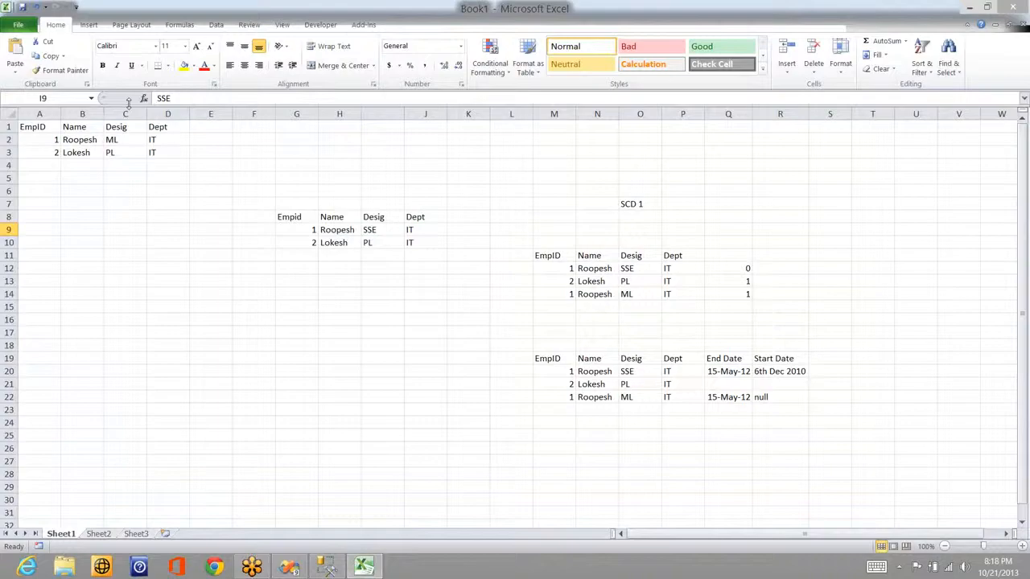
Step: Uncheck 'Fail the transformation if changes are detected' in the wizard, rechecking the changed ML designation in Excel
{"action": "key", "text": "alt+Tab"}
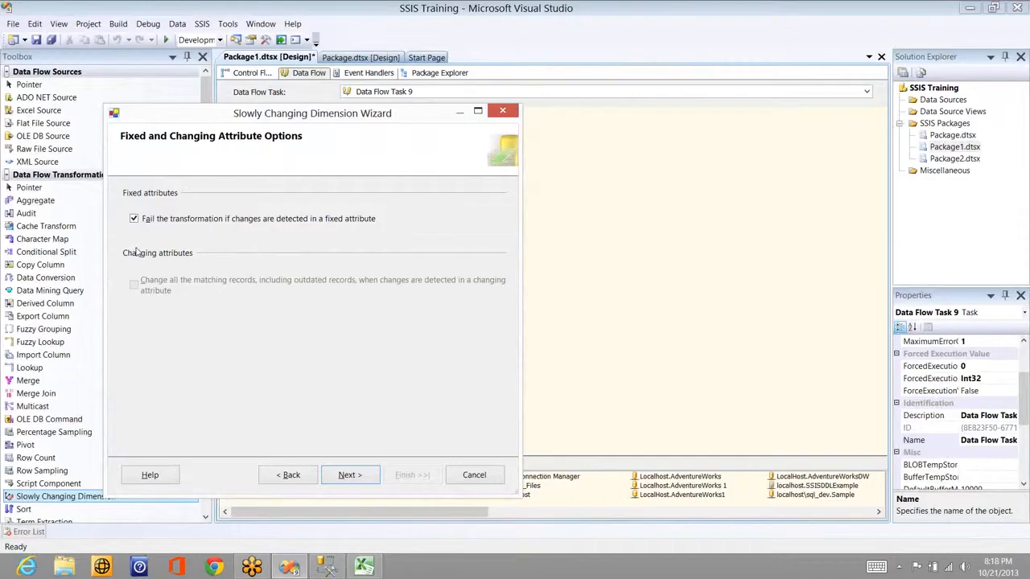
{"action": "left_click", "coordinate": [172, 220]}
{"action": "key", "text": "alt+Tab"}
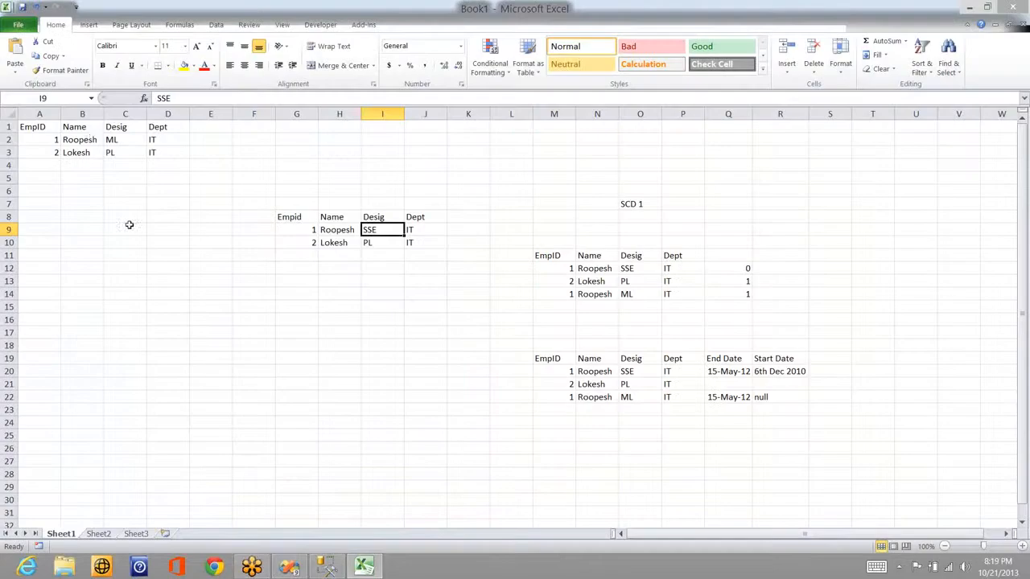
{"action": "left_click", "coordinate": [127, 139]}
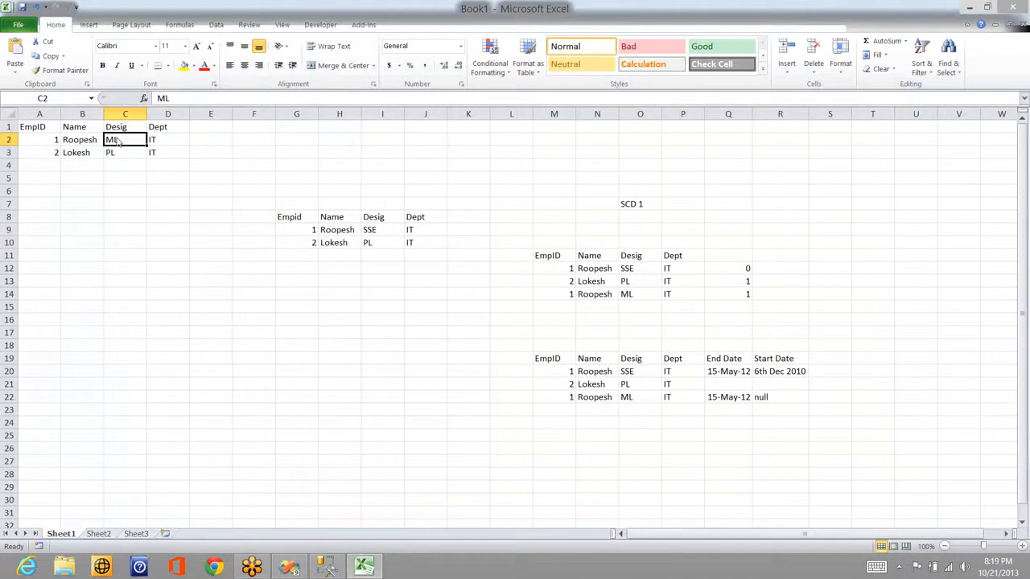
{"action": "key", "text": "alt+Tab"}
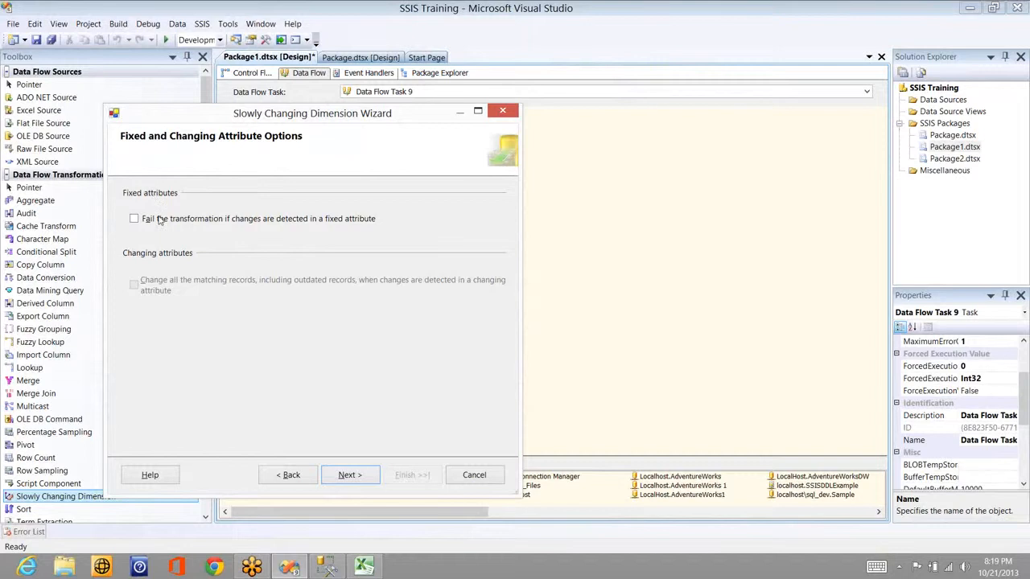
Step: Recheck fail-on-fixed-change, keep the inferred member defaults, and finish, creating OLE DB Command and Insert Destination outputs
{"action": "left_click", "coordinate": [160, 222]}
{"action": "left_click", "coordinate": [356, 475]}
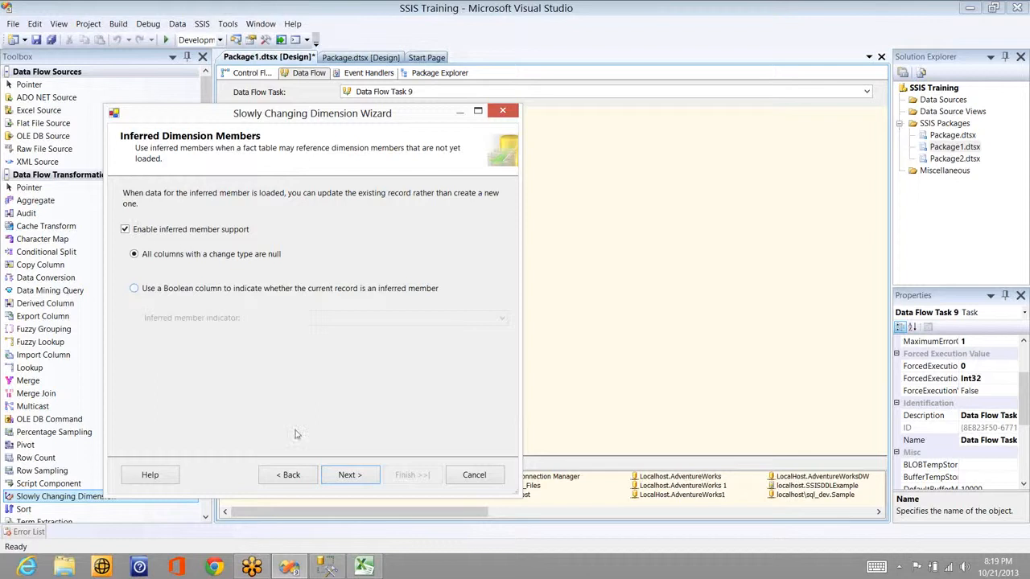
{"action": "left_click", "coordinate": [353, 478]}
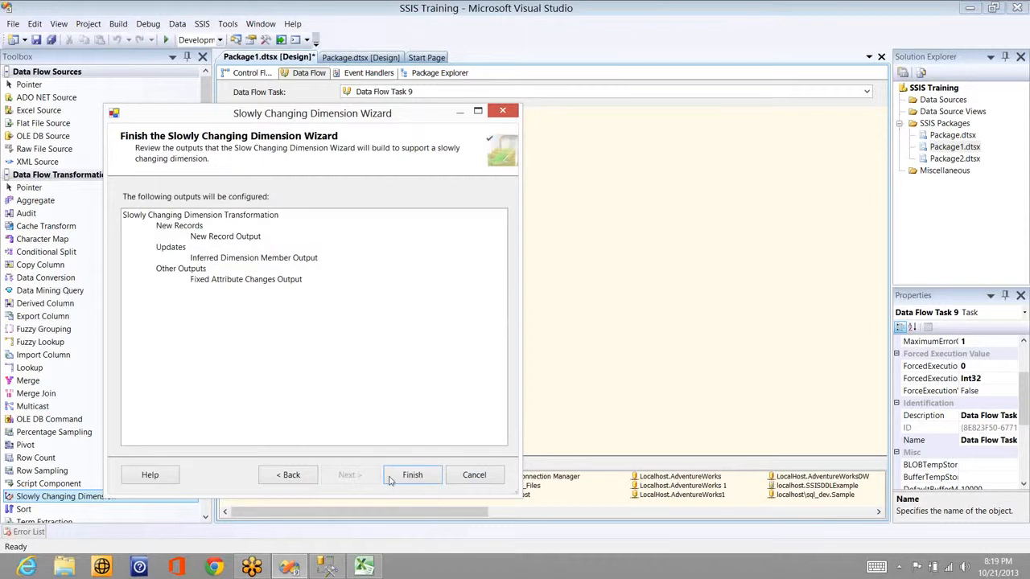
{"action": "left_click", "coordinate": [413, 475]}
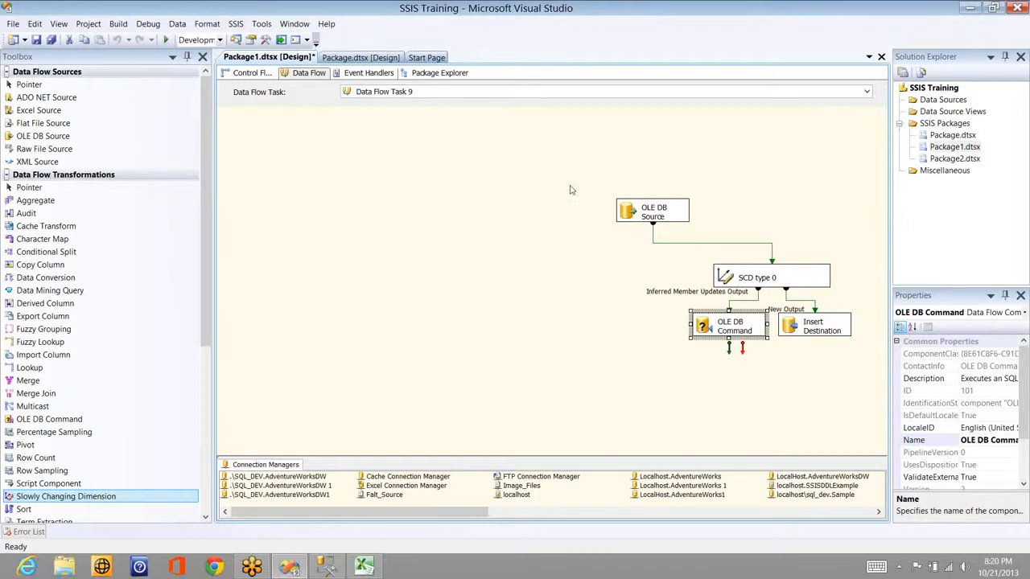
Step: Arrange the canvas: OLE DB Source and SCD type 0 left, OLE DB Command and Insert Destination beneath
{"action": "left_click_drag", "start_coordinate": [650, 211], "coordinate": [591, 179]}
{"action": "left_click_drag", "start_coordinate": [755, 275], "coordinate": [590, 266]}
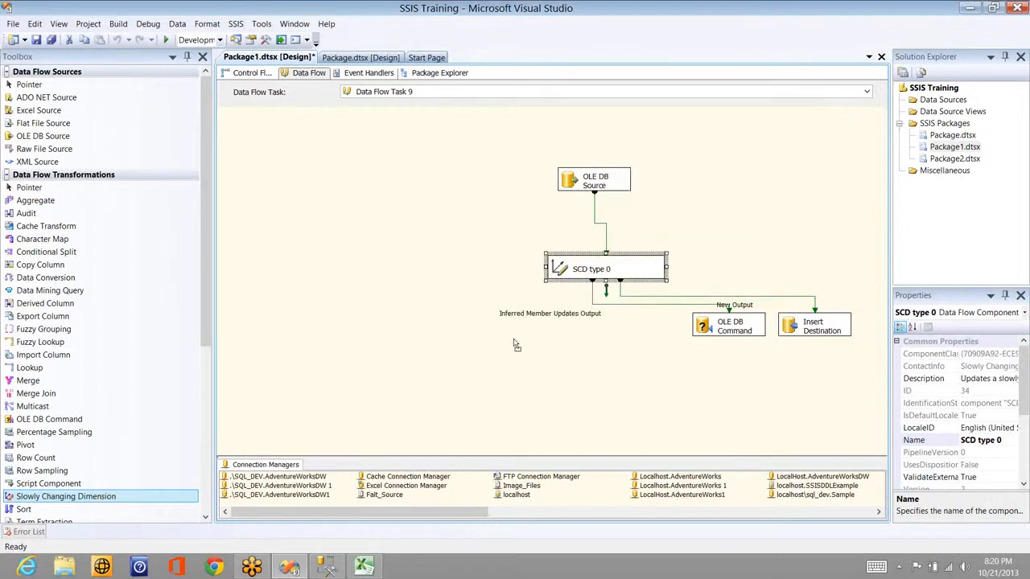
{"action": "left_click_drag", "start_coordinate": [728, 325], "coordinate": [392, 321]}
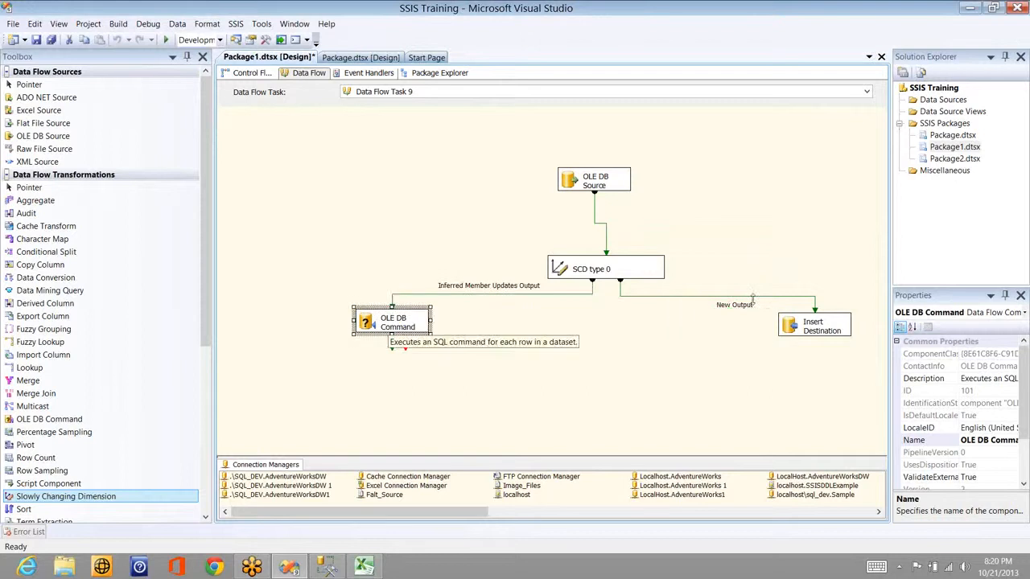
{"action": "left_click_drag", "start_coordinate": [824, 330], "coordinate": [705, 342]}
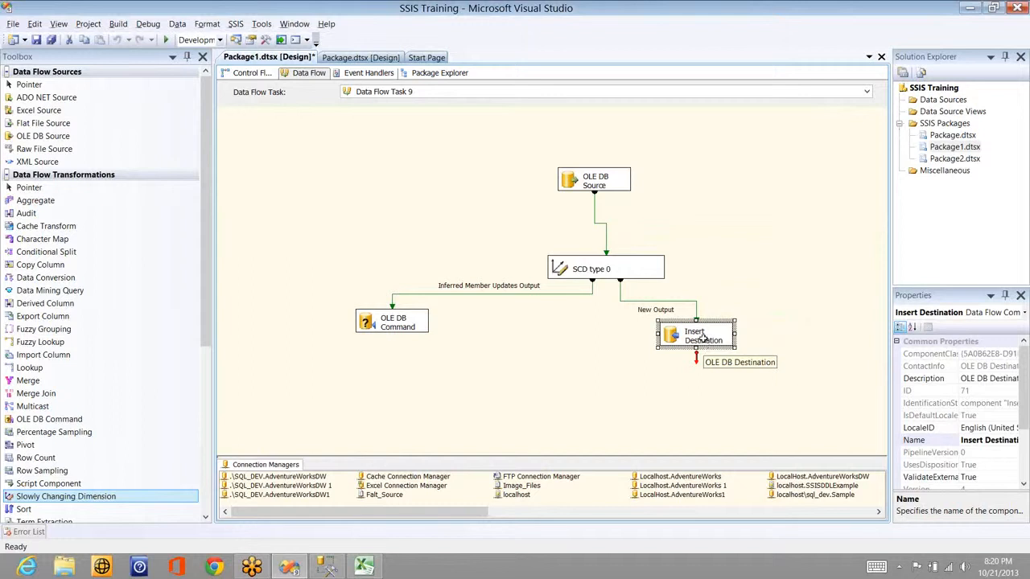
Step: Reopen the SCD type 0 wizard and cancel it without changes, glancing at the Excel sketch
{"action": "key", "text": "alt+Tab"}
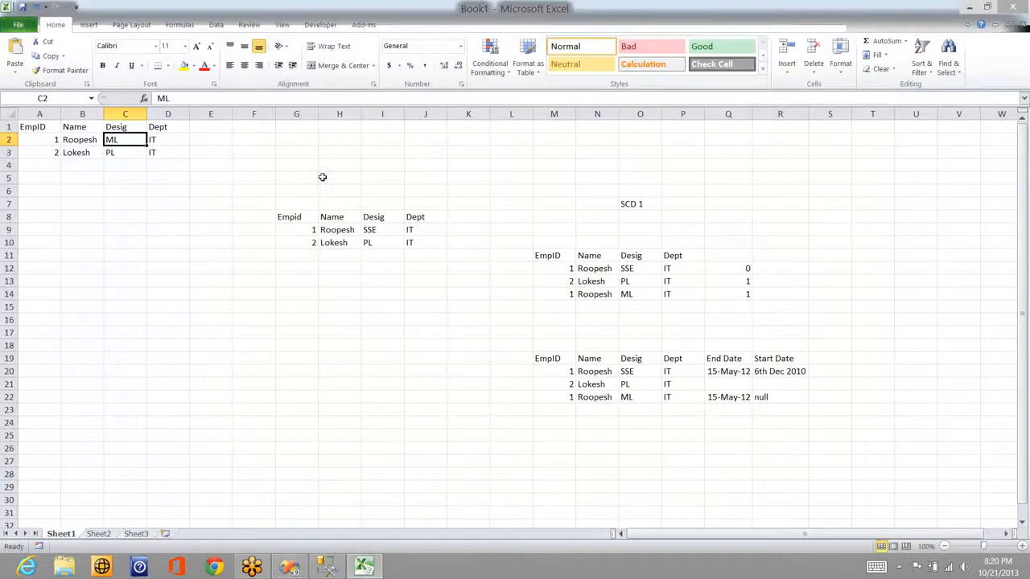
{"action": "key", "text": "alt+Tab"}
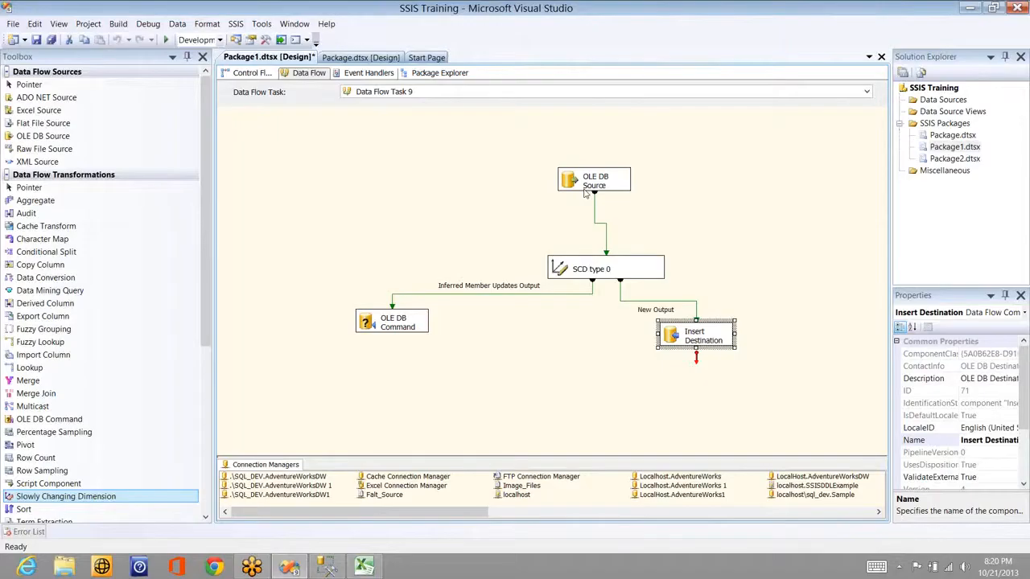
{"action": "double_click", "coordinate": [609, 271]}
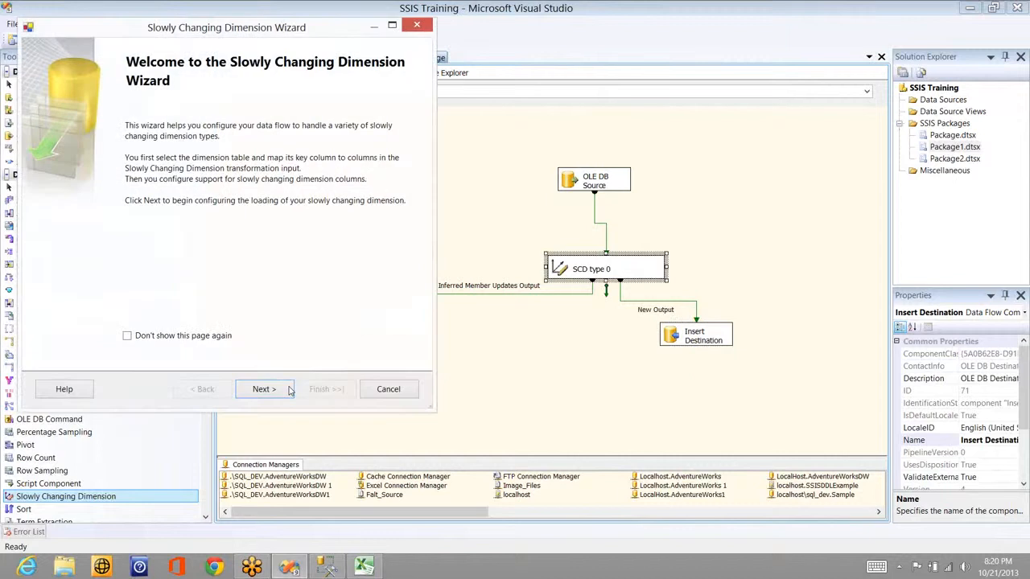
{"action": "key", "text": "Return"}
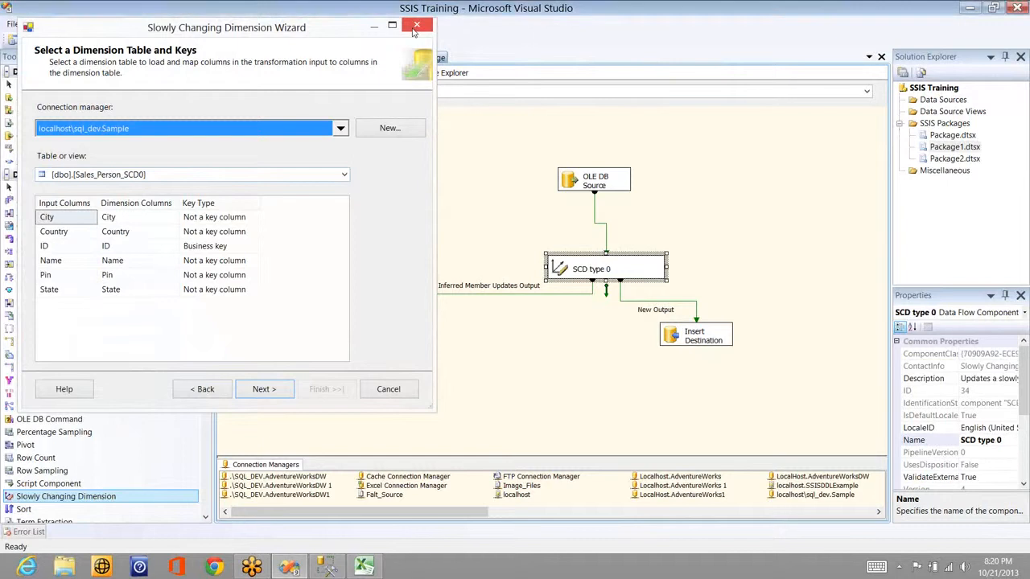
{"action": "left_click", "coordinate": [416, 28]}
{"action": "key", "text": "alt+Tab"}
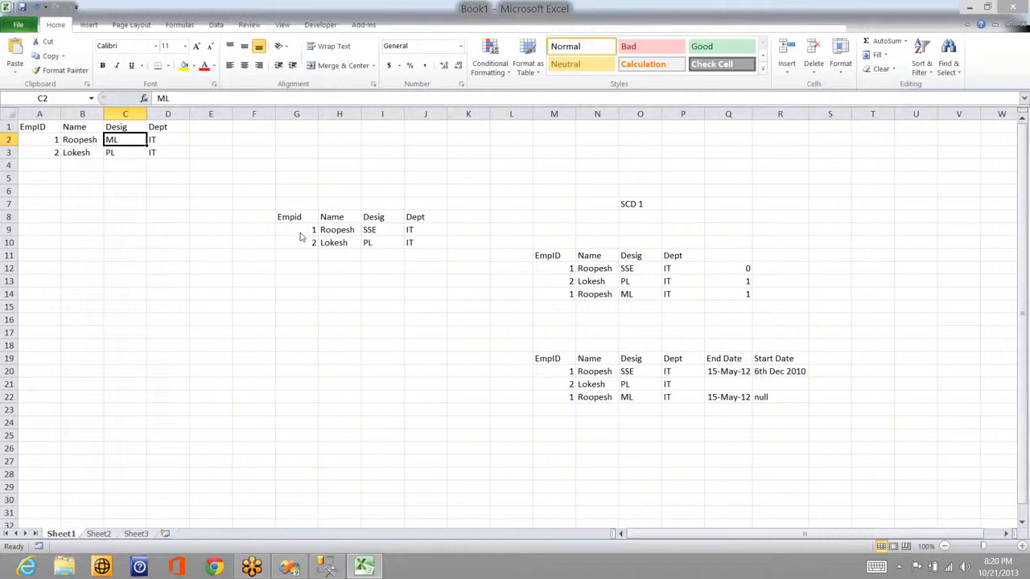
{"action": "key", "text": "alt+Tab"}
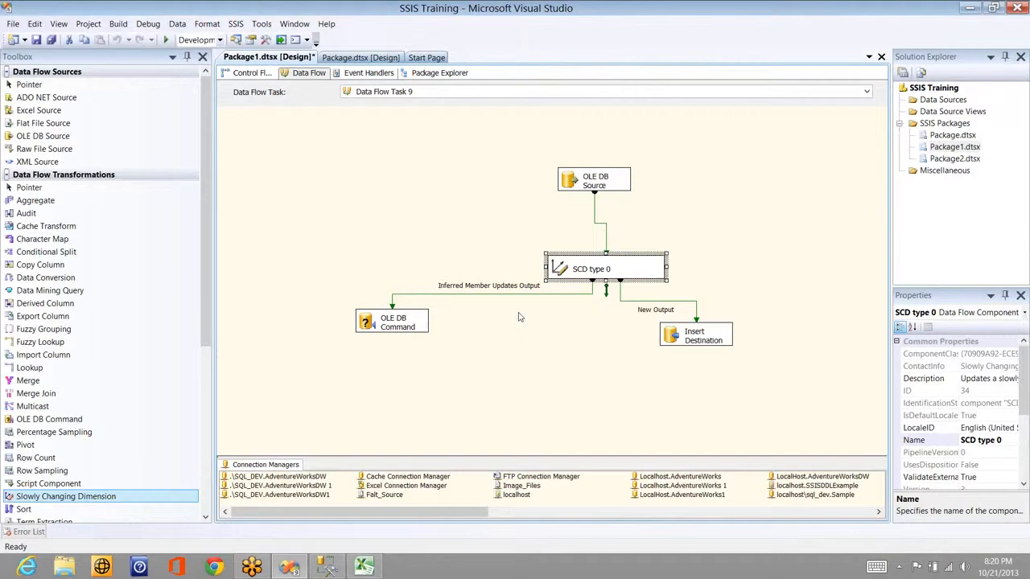
Step: Execute Data Flow Task 9 so all 10 rows reach Insert Destination, then move to Management Studio
{"action": "left_click", "coordinate": [456, 247]}
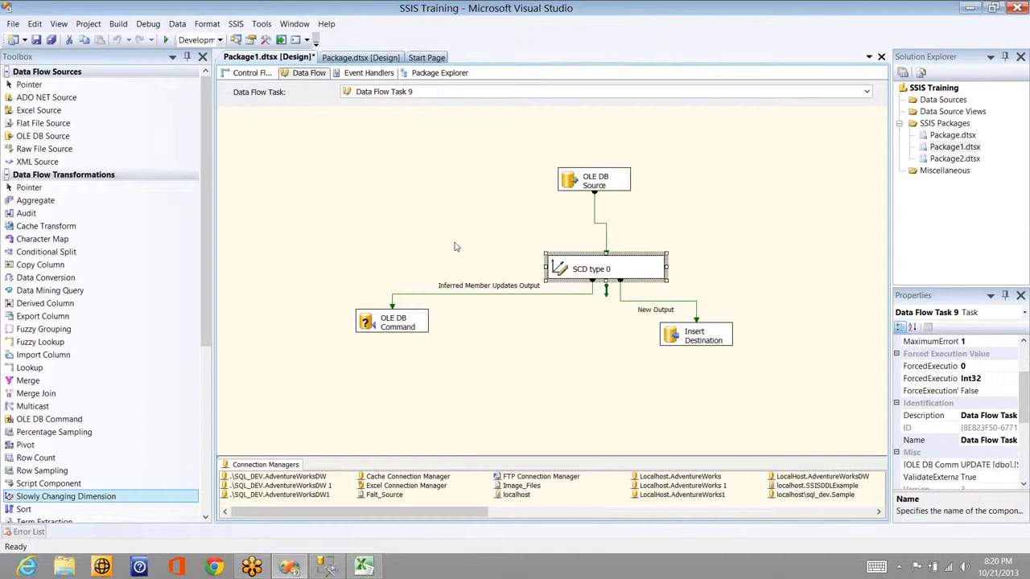
{"action": "right_click", "coordinate": [454, 247]}
{"action": "left_click", "coordinate": [398, 287]}
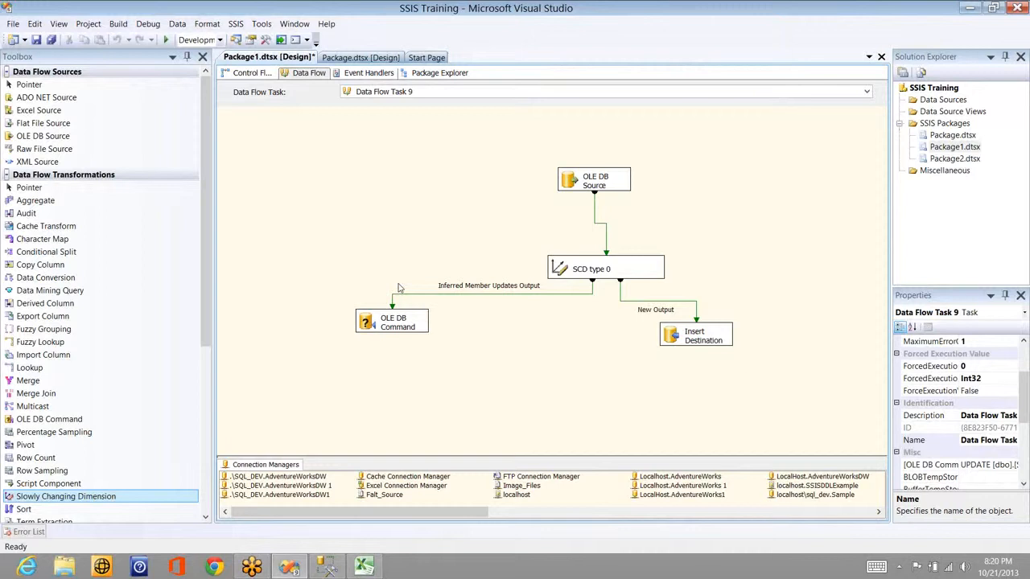
{"action": "key", "text": "F5"}
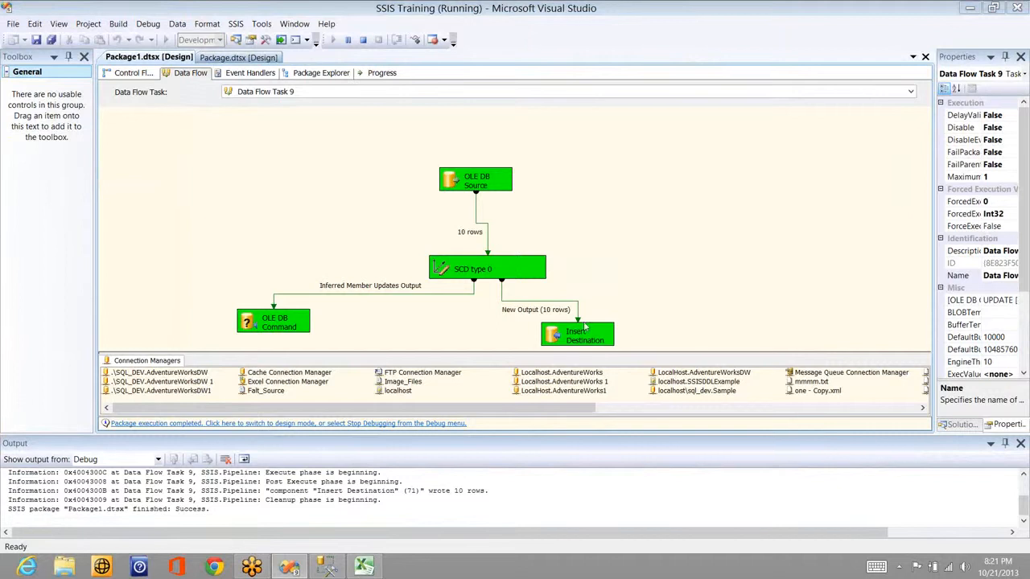
{"action": "key", "text": "alt+Tab"}
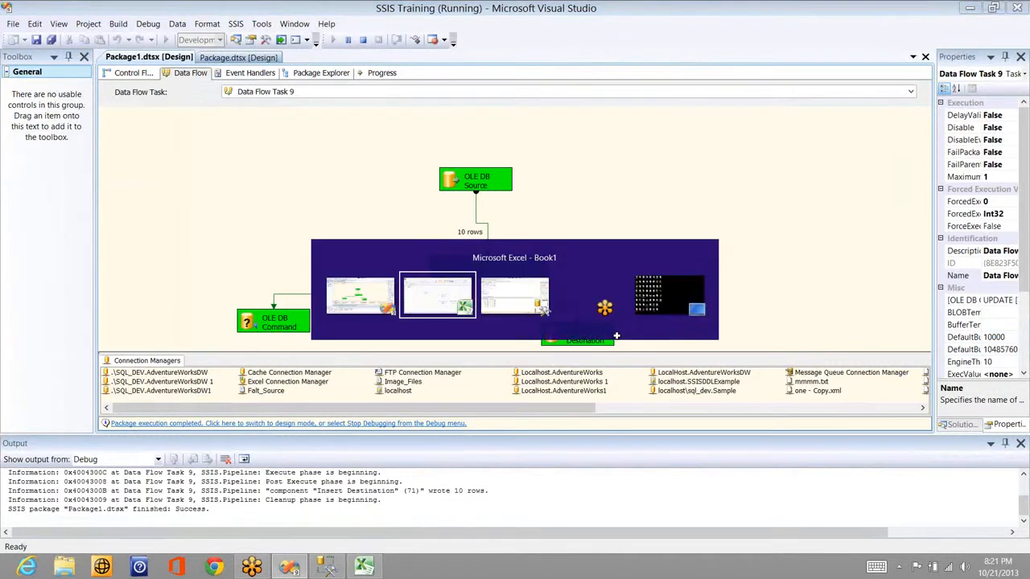
{"action": "key", "text": "alt+Tab"}
{"action": "key", "text": "alt+Tab"}
{"action": "key", "text": "alt+Tab"}
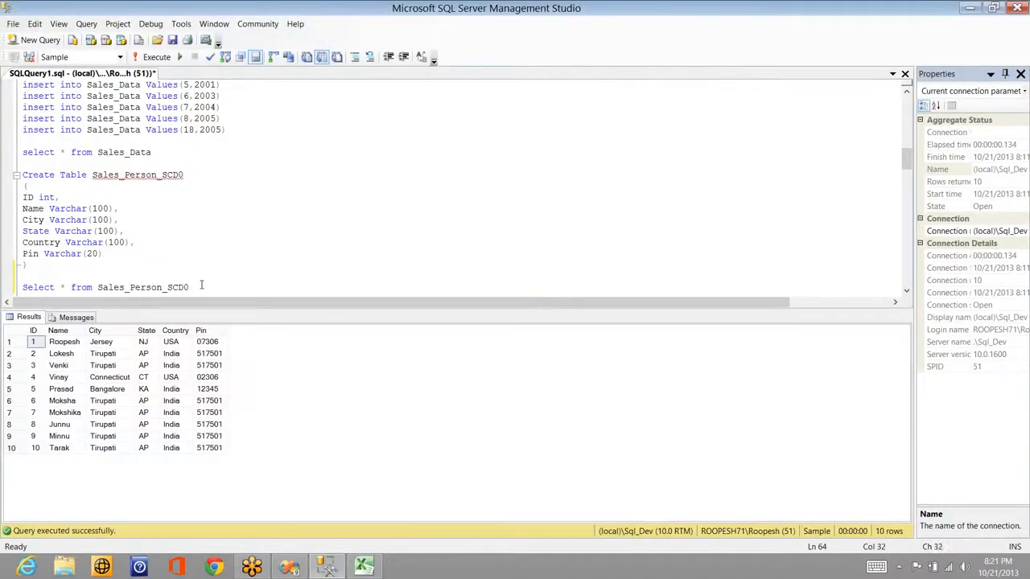
Step: Select the 'Select * from Sales_Person_SCD0' query to confirm the 10 loaded rows
{"action": "key", "text": "shift+Home"}
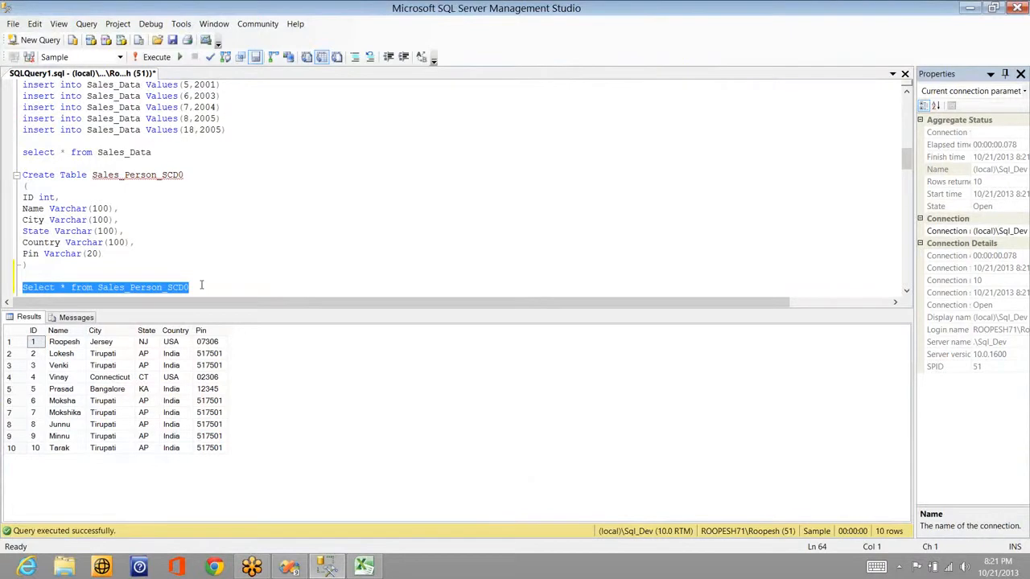
{"action": "key", "text": "alt+Tab"}
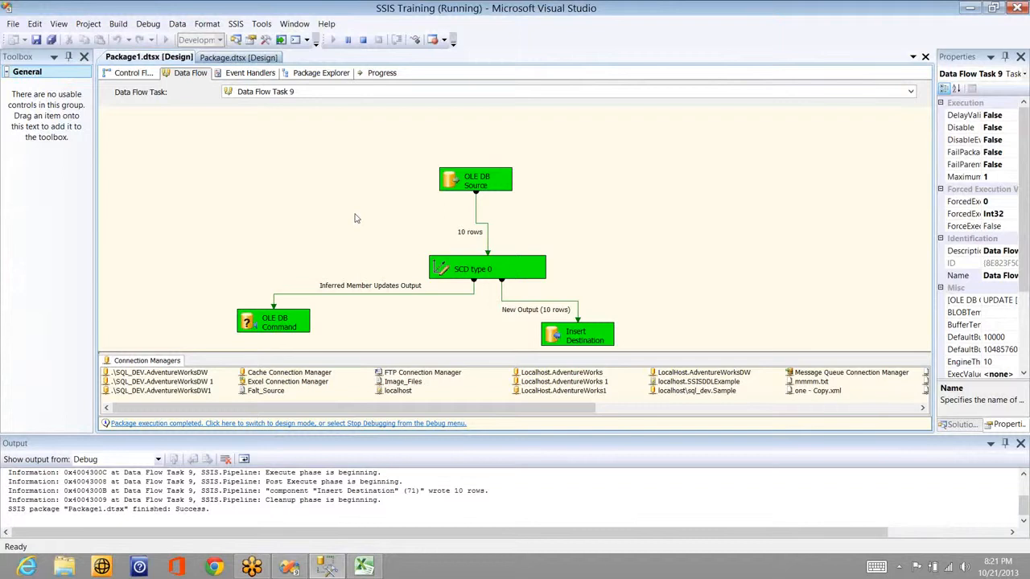
Step: Stop debugging and execute the data flow task again, with no new rows reaching Insert Destination
{"action": "left_click", "coordinate": [363, 40]}
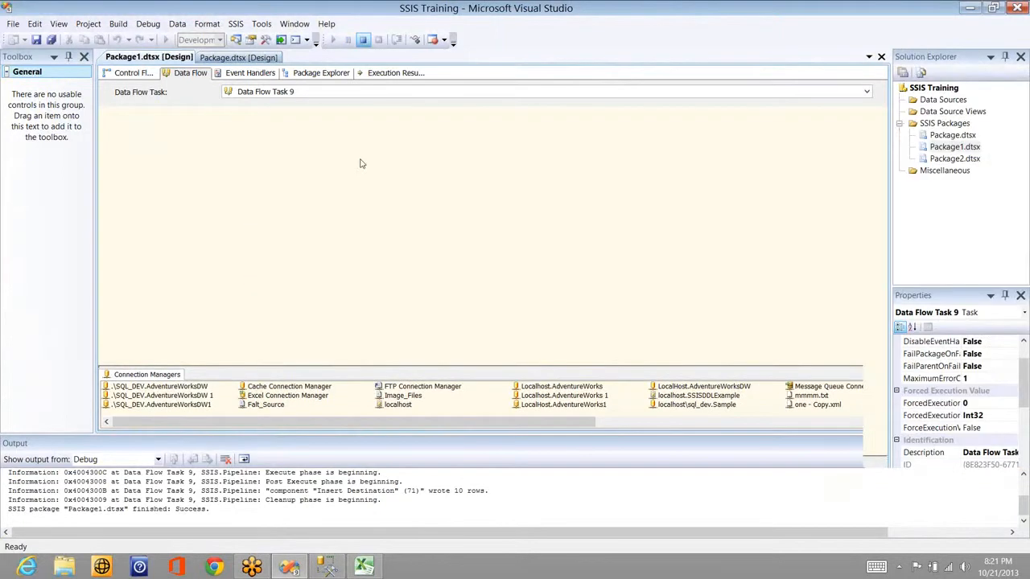
{"action": "left_click", "coordinate": [331, 197]}
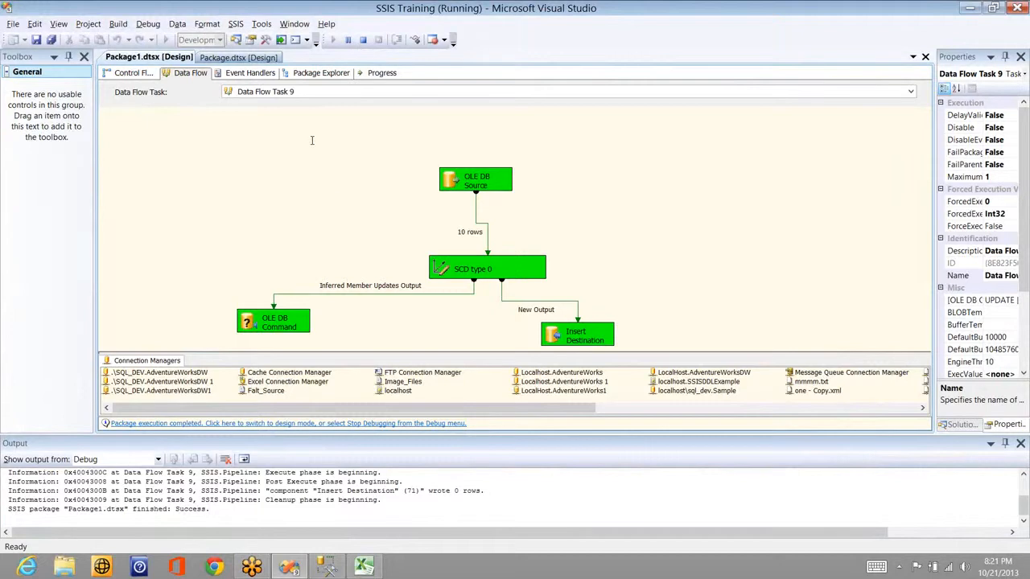
{"action": "key", "text": "alt+Tab"}
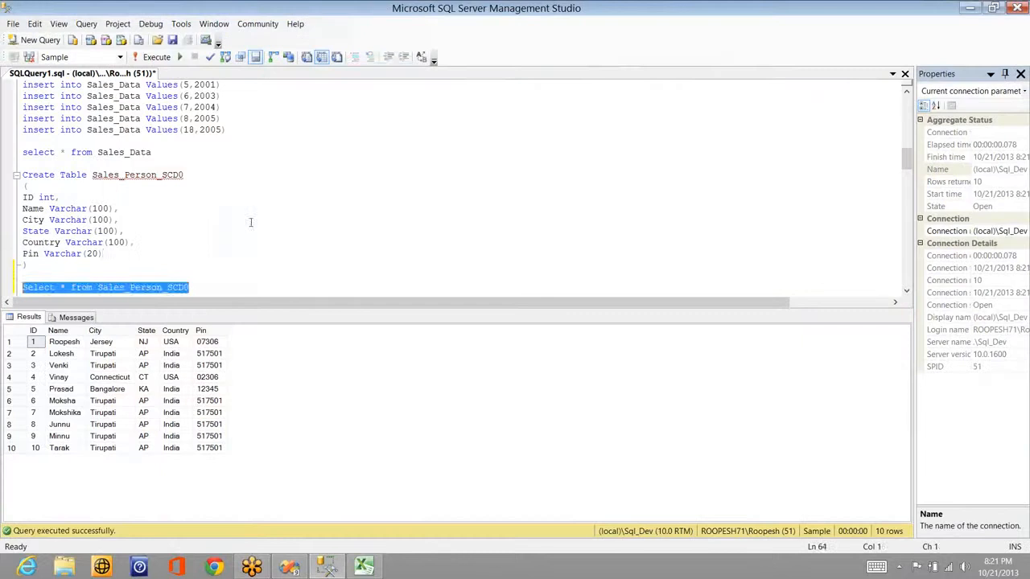
Step: Start an UPDATE Sales_Person SET Name = statement on a new line below the Select query
{"action": "left_click", "coordinate": [218, 256]}
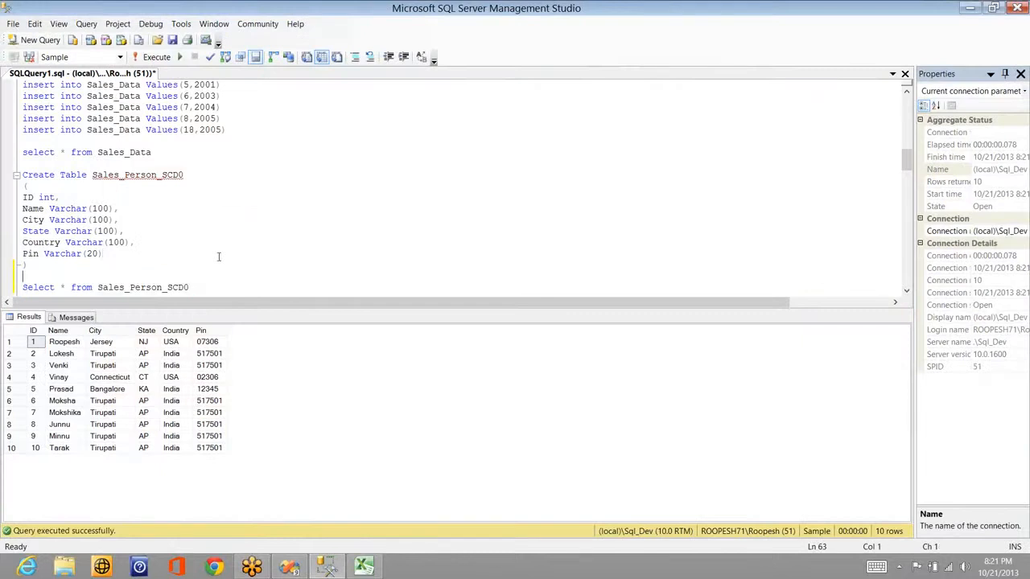
{"action": "key", "text": "Down"}
{"action": "key", "text": "Down"}
{"action": "key", "text": "Down"}
{"action": "key", "text": "Down"}
{"action": "key", "text": "Down"}
{"action": "key", "text": "Down"}
{"action": "key", "text": "Down"}
{"action": "key", "text": "Down"}
{"action": "key", "text": "Down"}
{"action": "key", "text": "Down"}
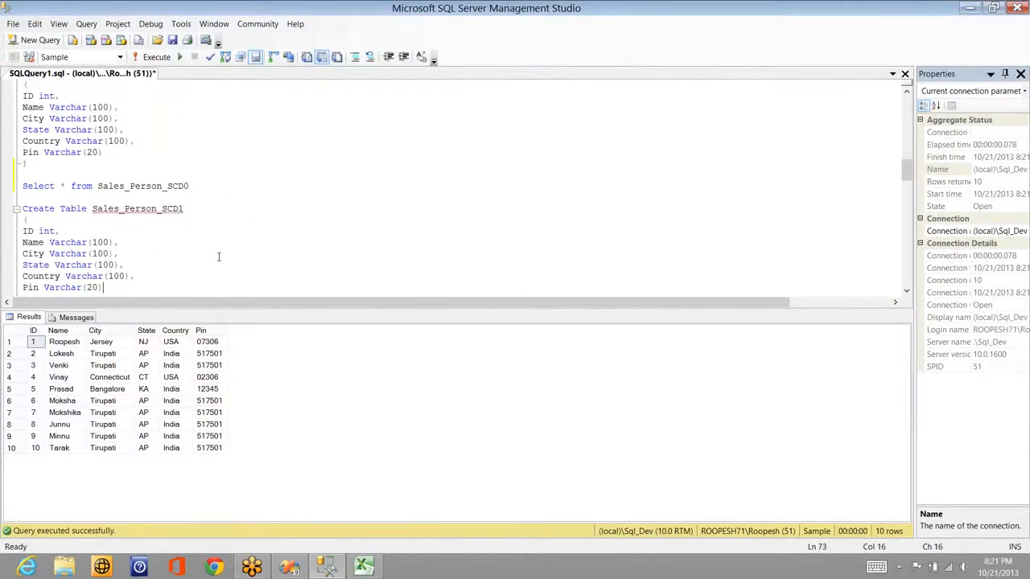
{"action": "key", "text": "Up"}
{"action": "key", "text": "Up"}
{"action": "key", "text": "Up"}
{"action": "key", "text": "Up"}
{"action": "key", "text": "Up"}
{"action": "key", "text": "Up"}
{"action": "key", "text": "Up"}
{"action": "key", "text": "Up"}
{"action": "key", "text": "Up"}
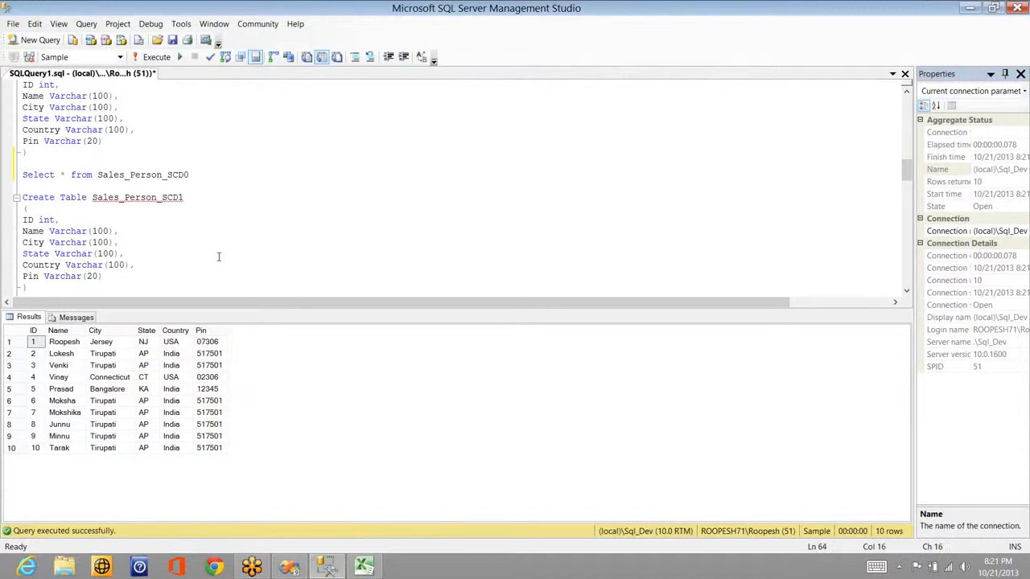
{"action": "key", "text": "End"}
{"action": "key", "text": "Return"}
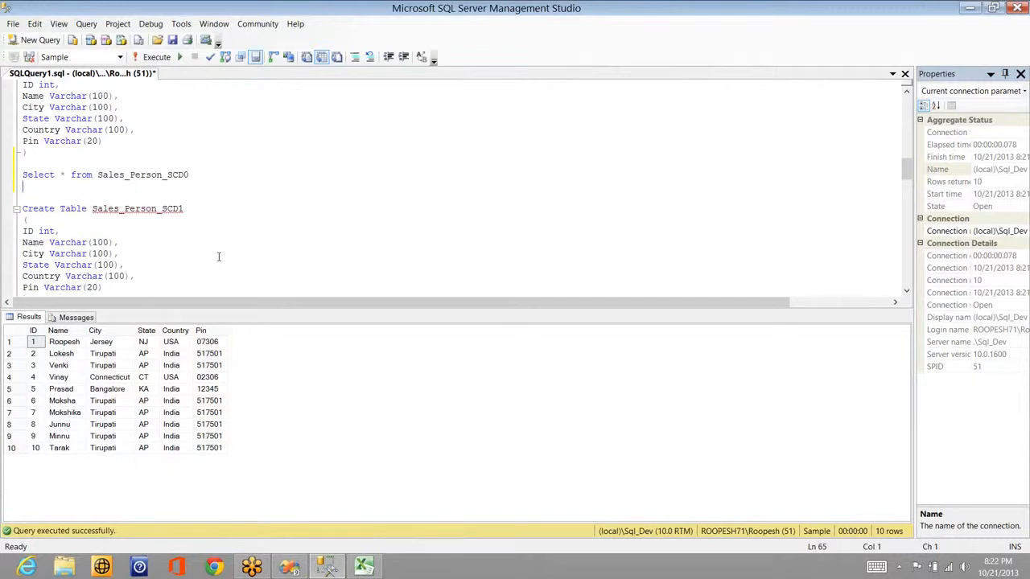
{"action": "key", "text": "Return"}
{"action": "type", "text": "update sale"}
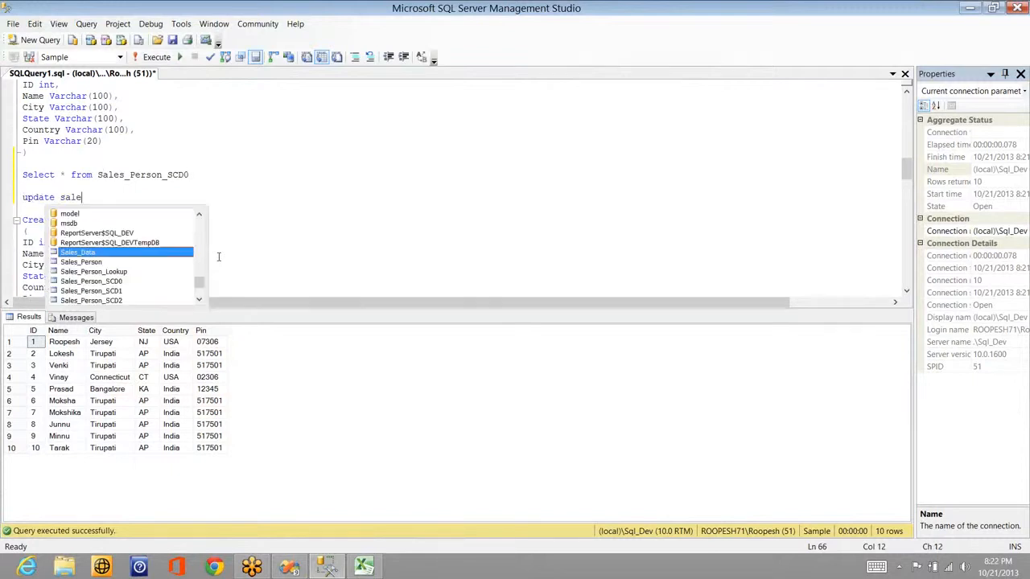
{"action": "type", "text": "s"}
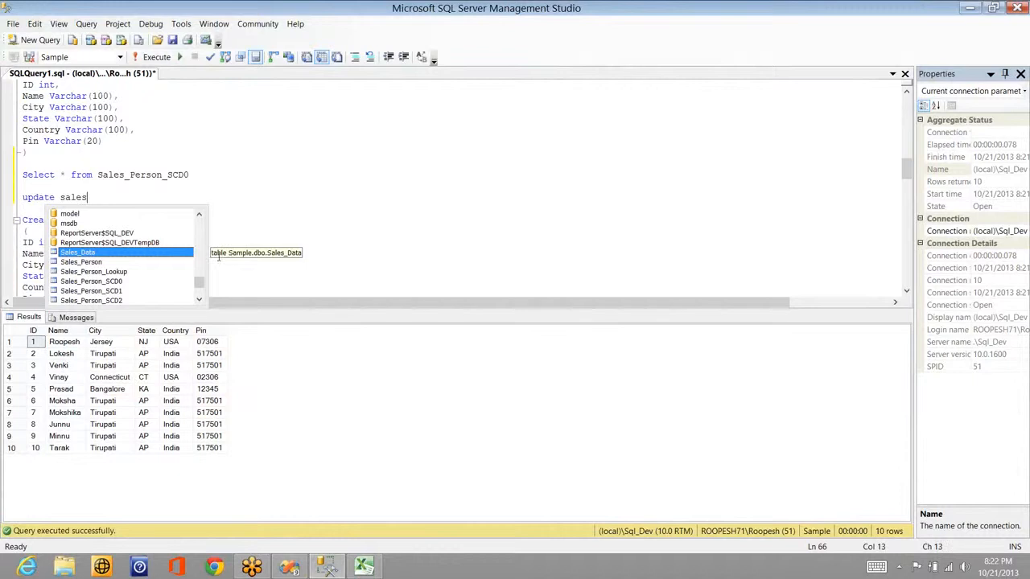
{"action": "key", "text": "Down"}
{"action": "key", "text": "space"}
{"action": "type", "text": "set "}
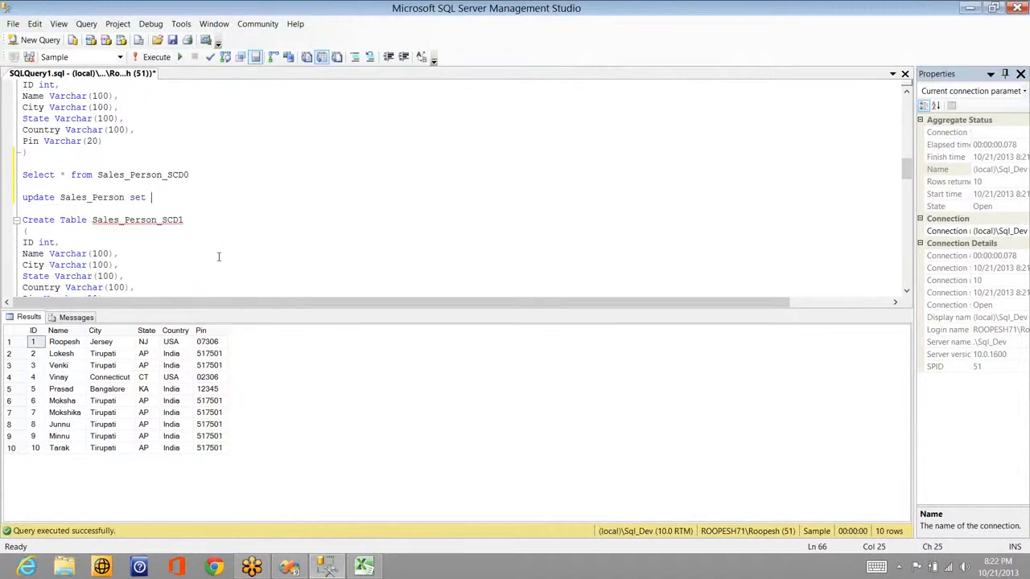
{"action": "type", "text": "n"}
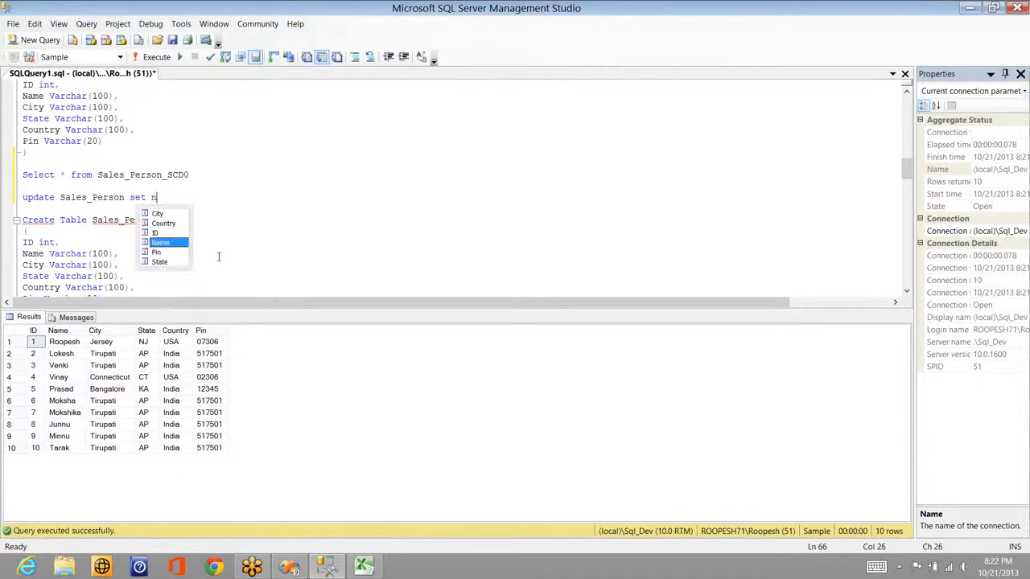
{"action": "type", "text": "ame ="}
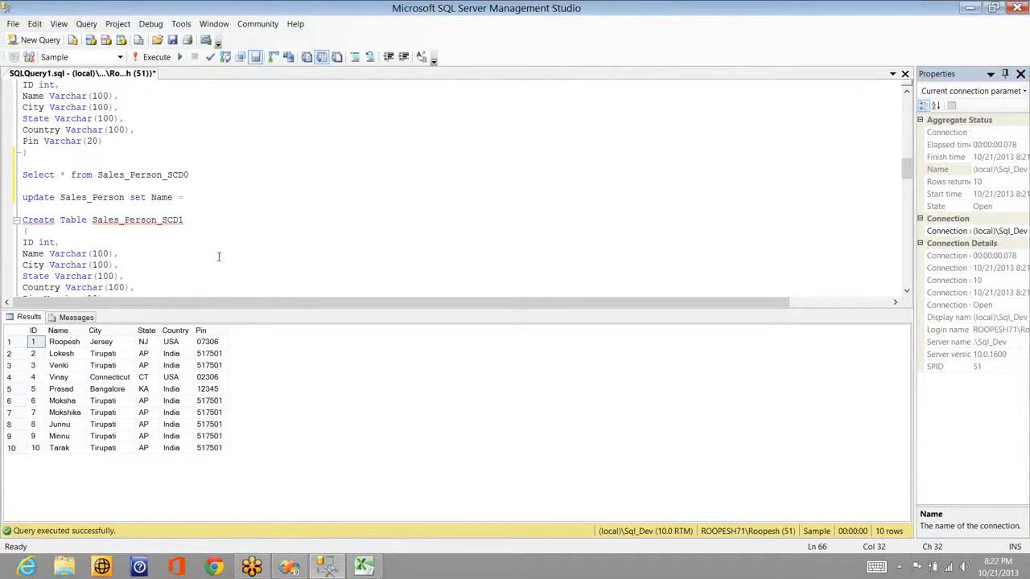
Step: Complete the update with the employee's new full name and a WHERE clause matching the old name
{"action": "mouse_move", "coordinate": [119, 219]}
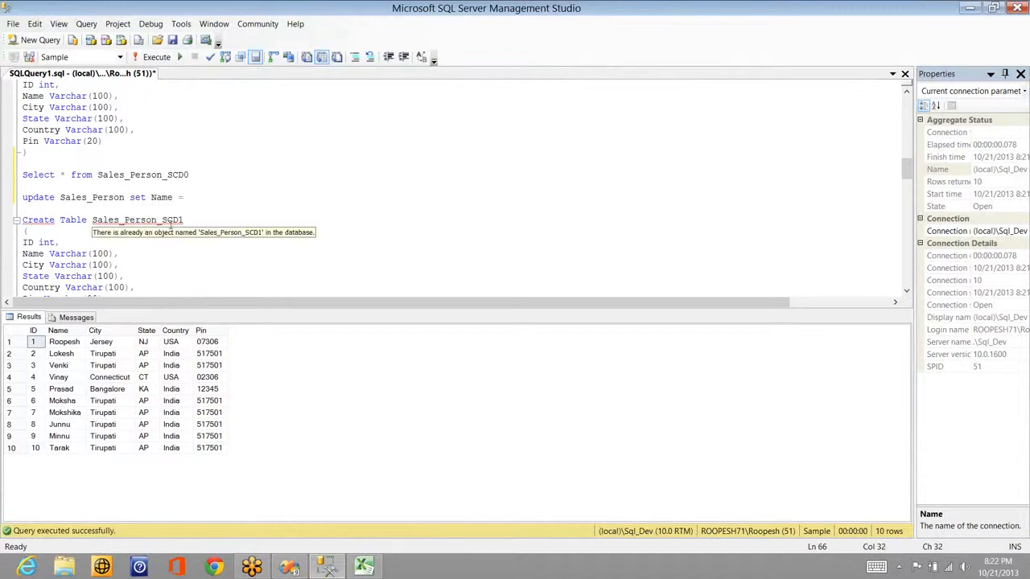
{"action": "double_click", "coordinate": [113, 197]}
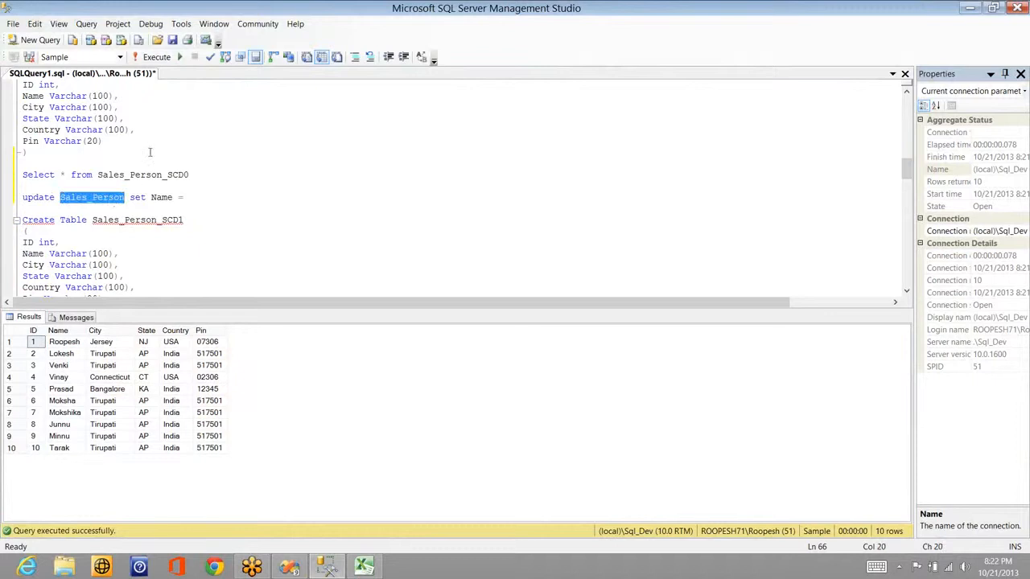
{"action": "double_click", "coordinate": [144, 175]}
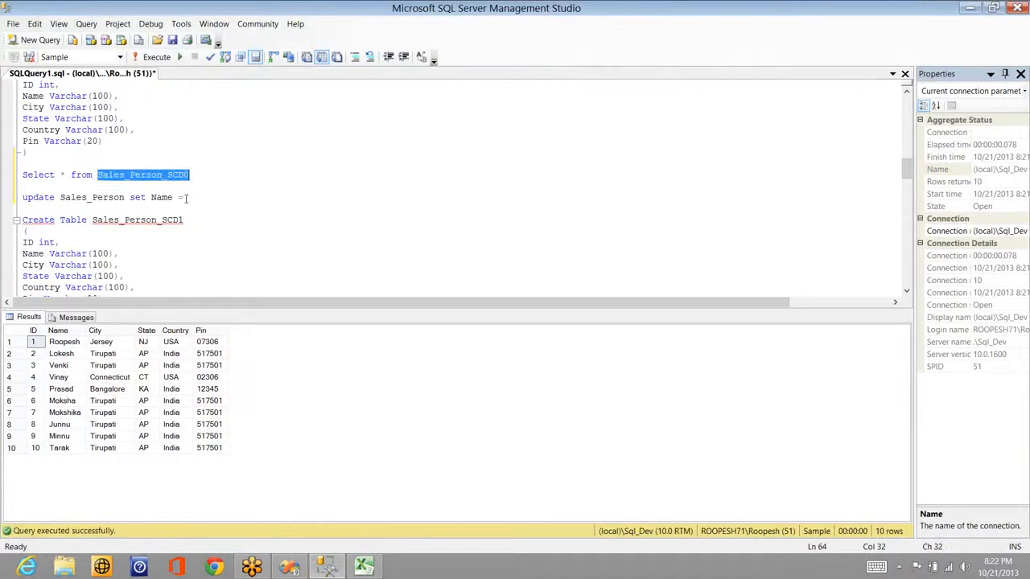
{"action": "left_click", "coordinate": [190, 198]}
{"action": "type", "text": "'"}
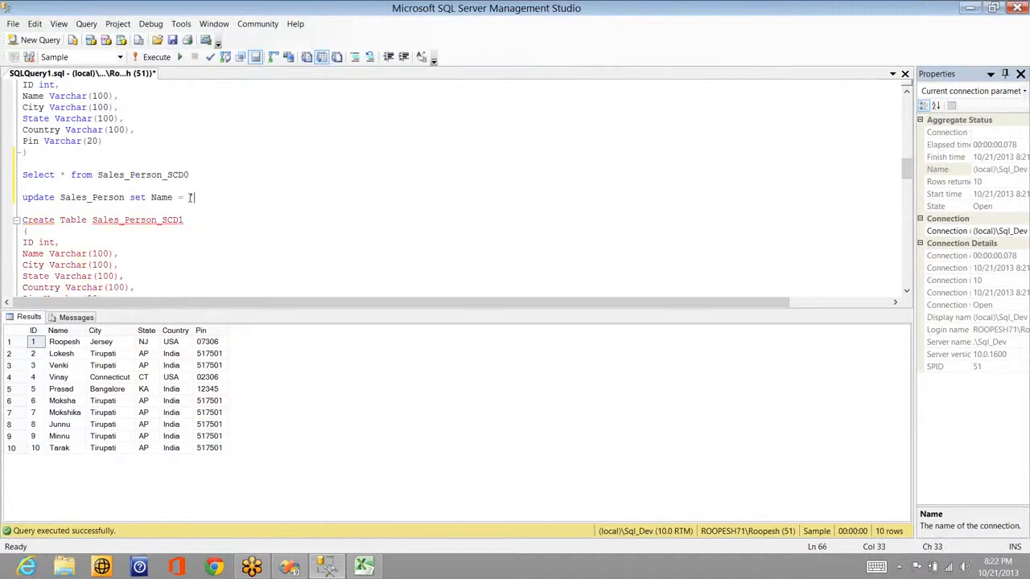
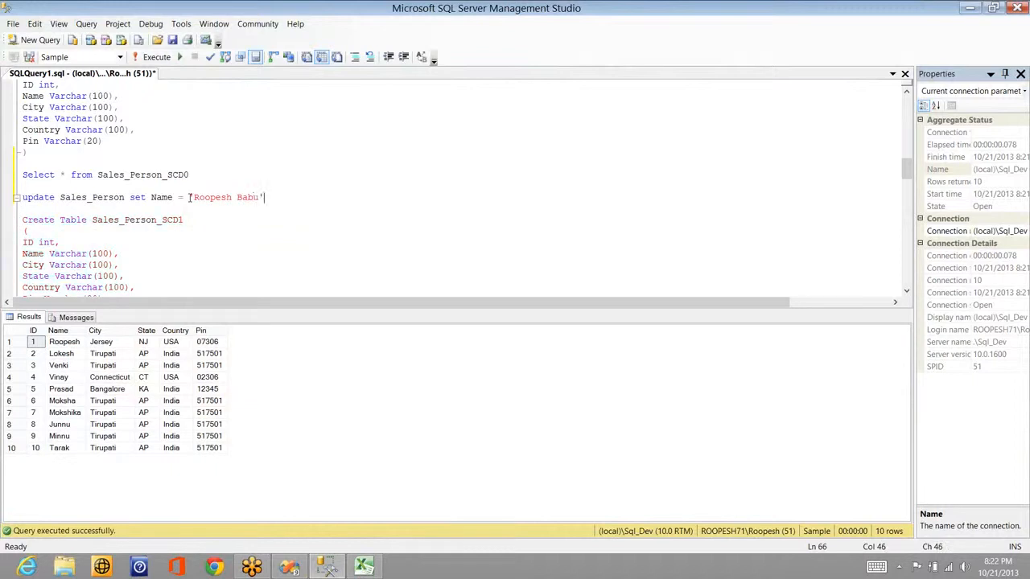
{"action": "key", "text": "Down"}
{"action": "key", "text": "Up"}
{"action": "type", "text": "where nam"}
{"action": "type", "text": " = "}
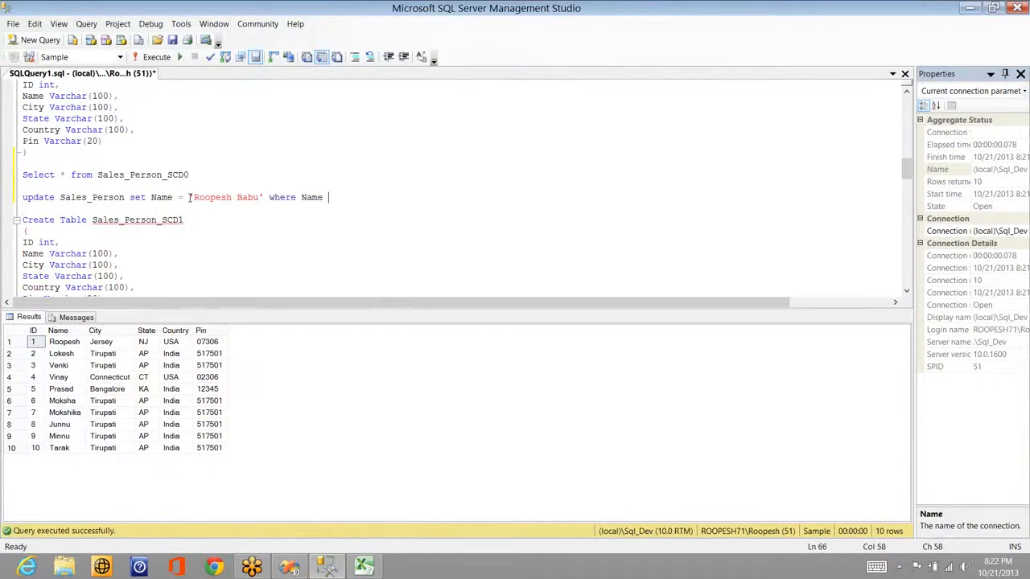
{"action": "type", "text": "'Roopesh'"}
Step: Run the update (1 row affected) and compare the Sales_Person and Sales_Person_SCD0 table names
{"action": "key", "text": "shift+Home"}
{"action": "key", "text": "F5"}
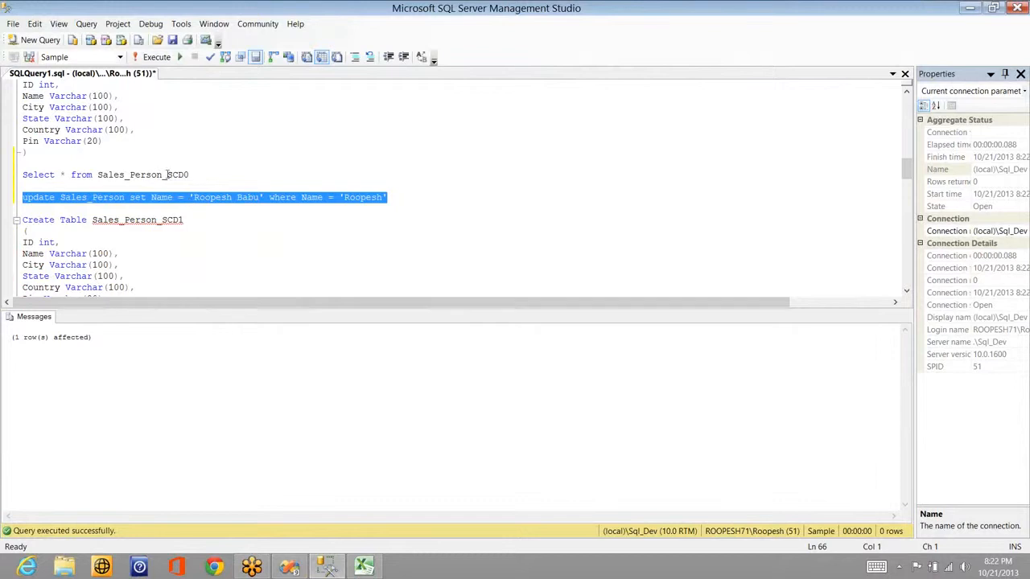
{"action": "double_click", "coordinate": [168, 176]}
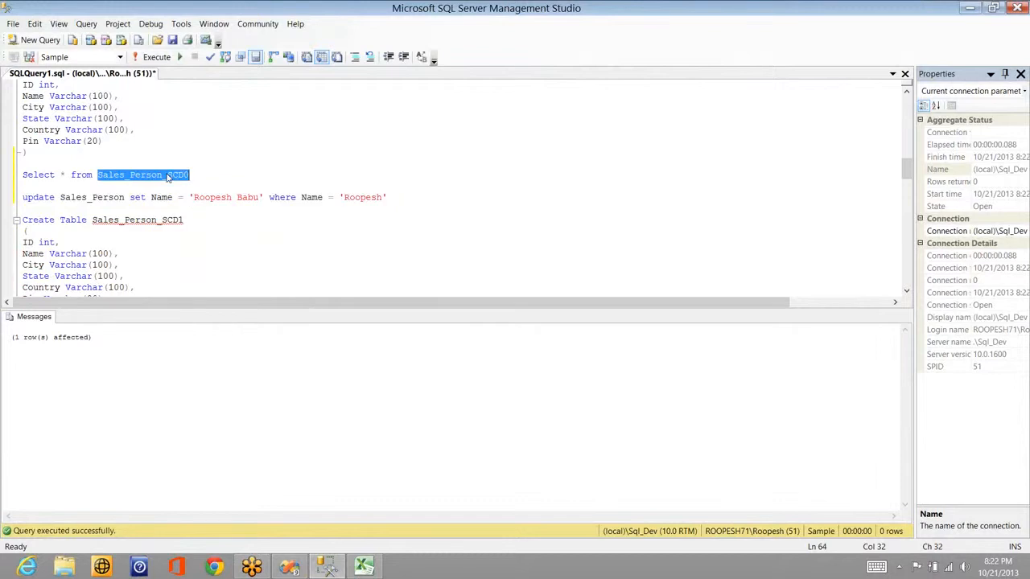
{"action": "double_click", "coordinate": [80, 203]}
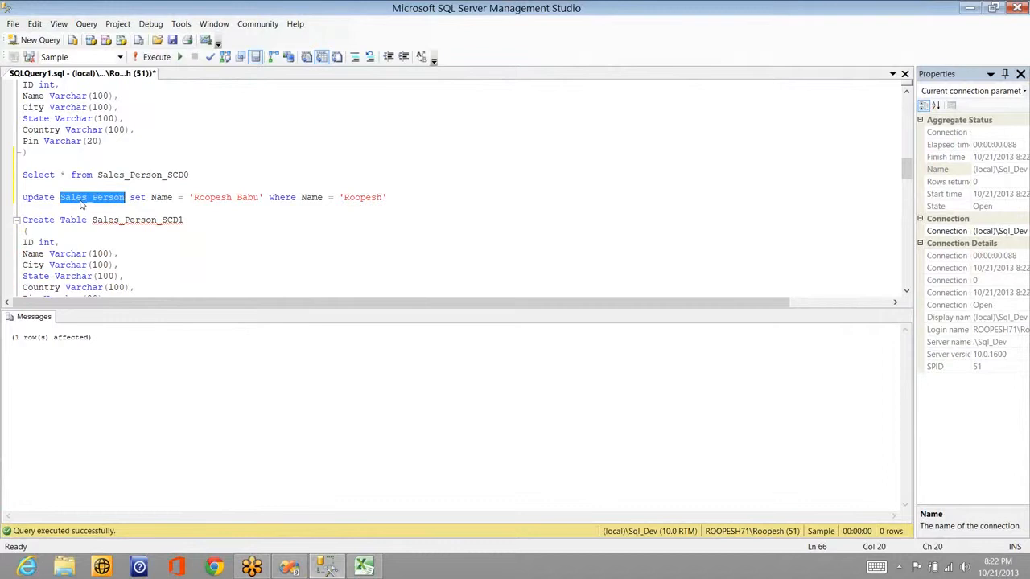
{"action": "double_click", "coordinate": [142, 177]}
{"action": "key", "text": "alt+Tab"}
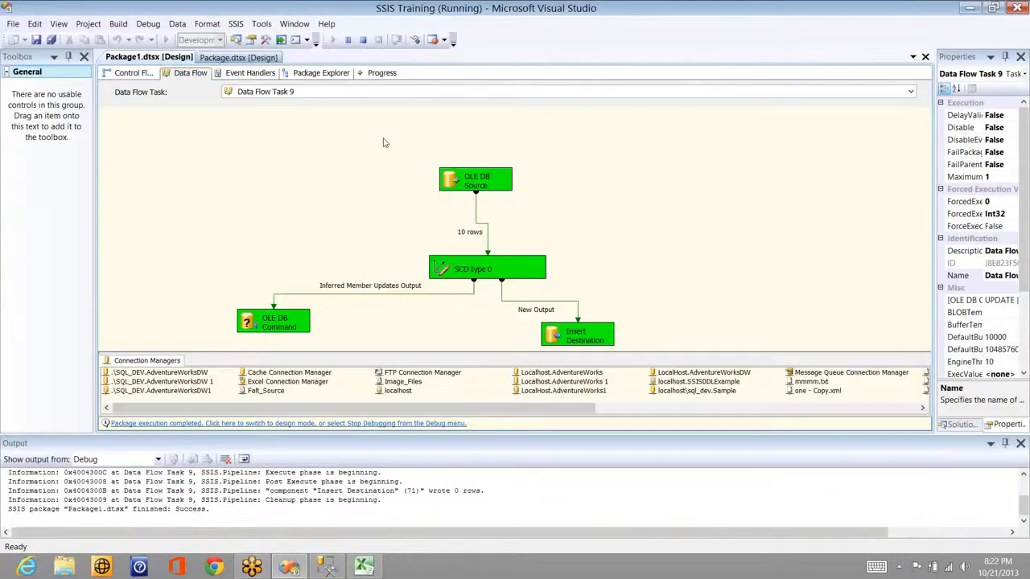
Step: Stop debugging, execute the data flow against the renamed row, then stop debugging again
{"action": "left_click", "coordinate": [362, 44]}
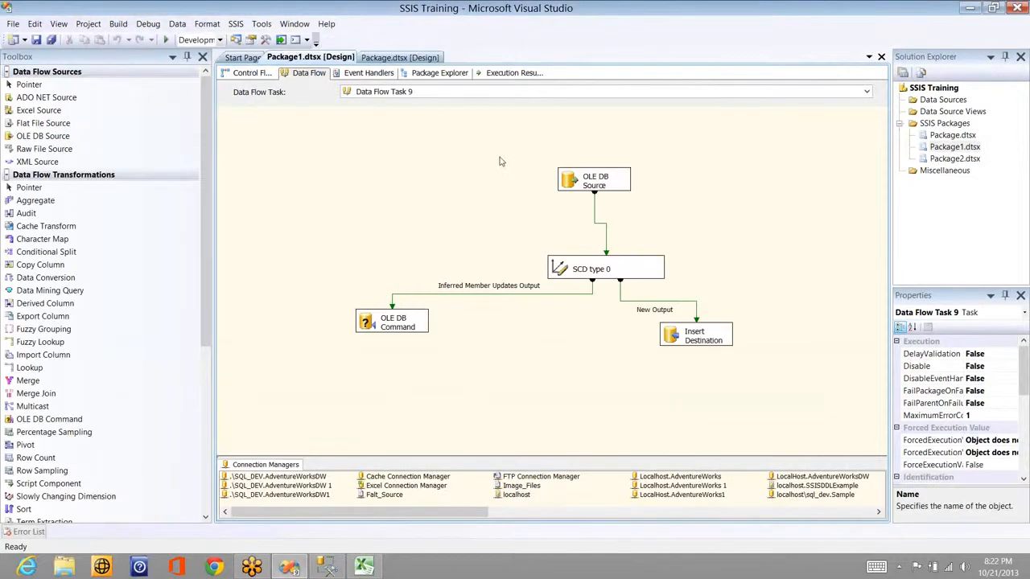
{"action": "right_click", "coordinate": [395, 157]}
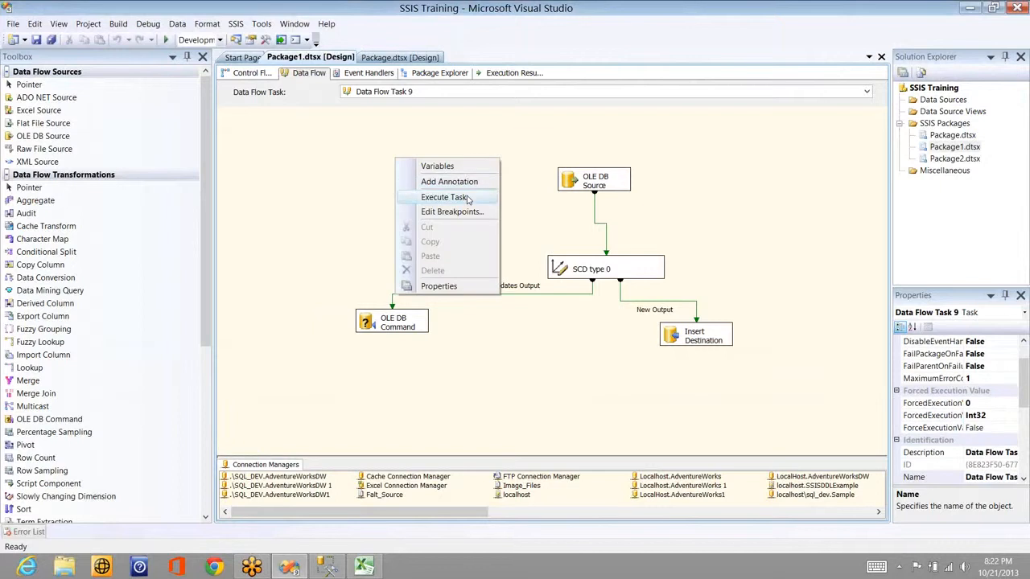
{"action": "left_click", "coordinate": [466, 195]}
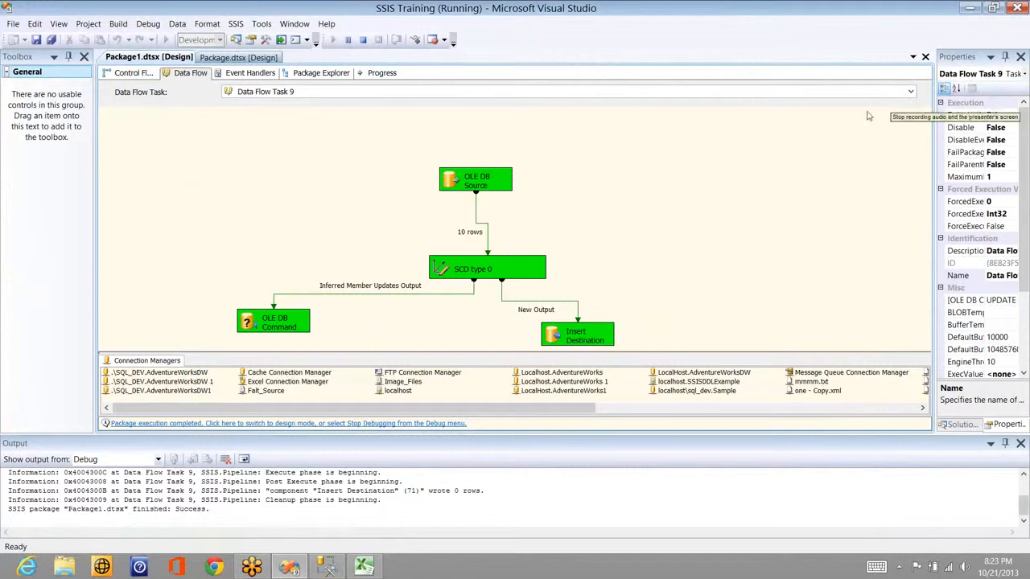
{"action": "left_click", "coordinate": [363, 39]}
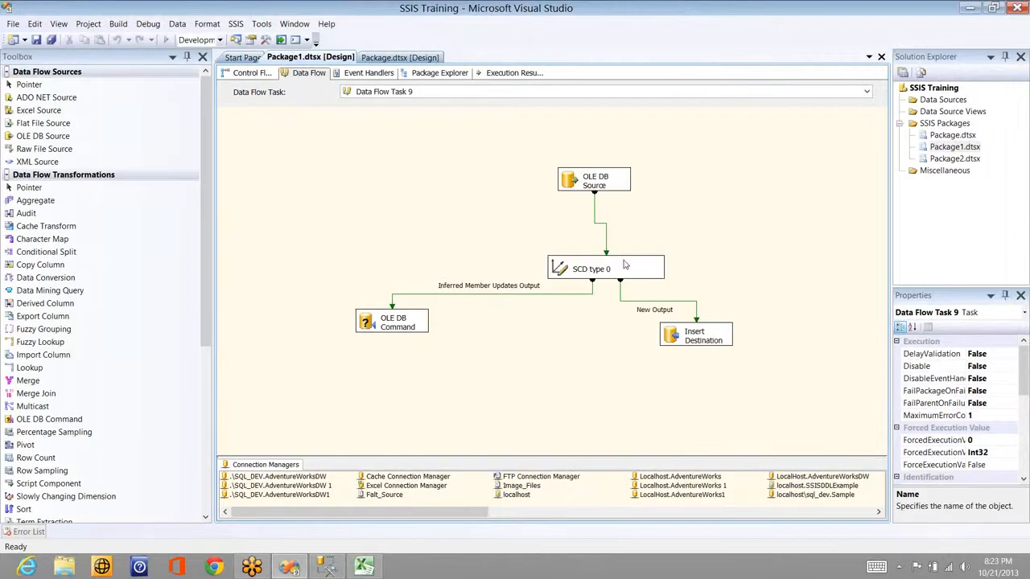
Step: Reopen the SCD type 0 wizard, keep table, keys and fixed attributes, and check fail on fixed-attribute changes
{"action": "double_click", "coordinate": [624, 264]}
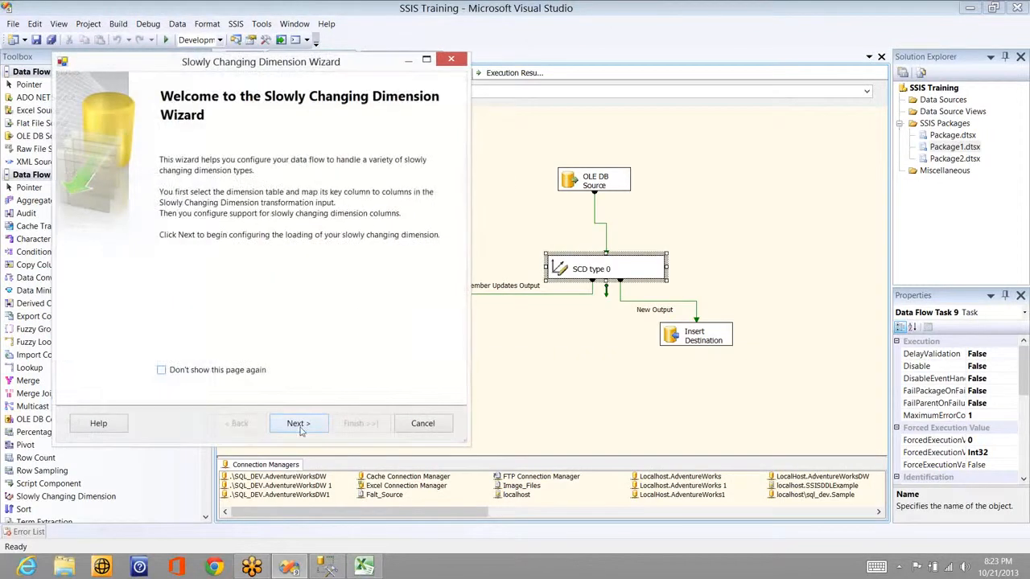
{"action": "left_click", "coordinate": [300, 424]}
{"action": "left_click", "coordinate": [314, 426]}
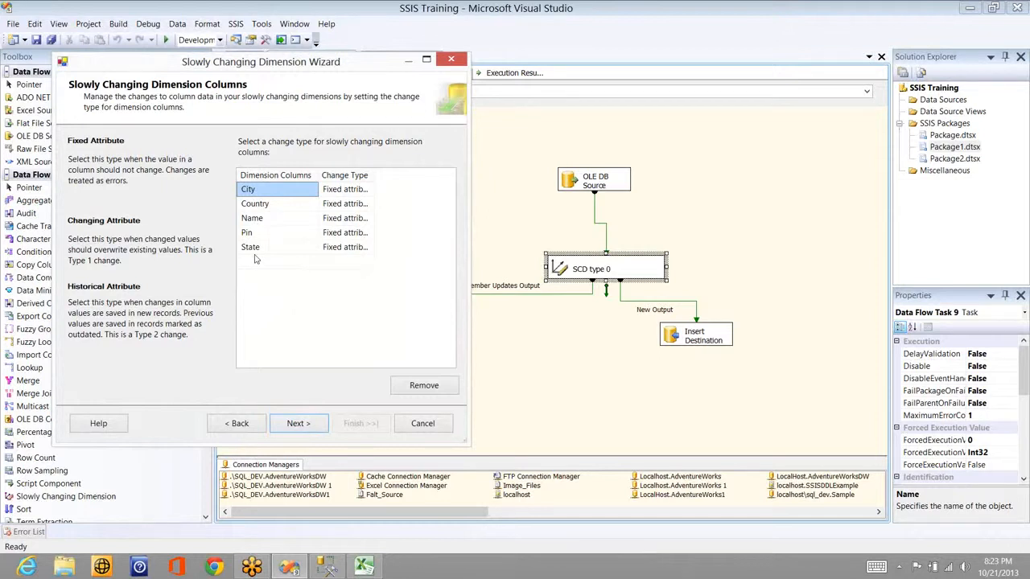
{"action": "left_click", "coordinate": [298, 423]}
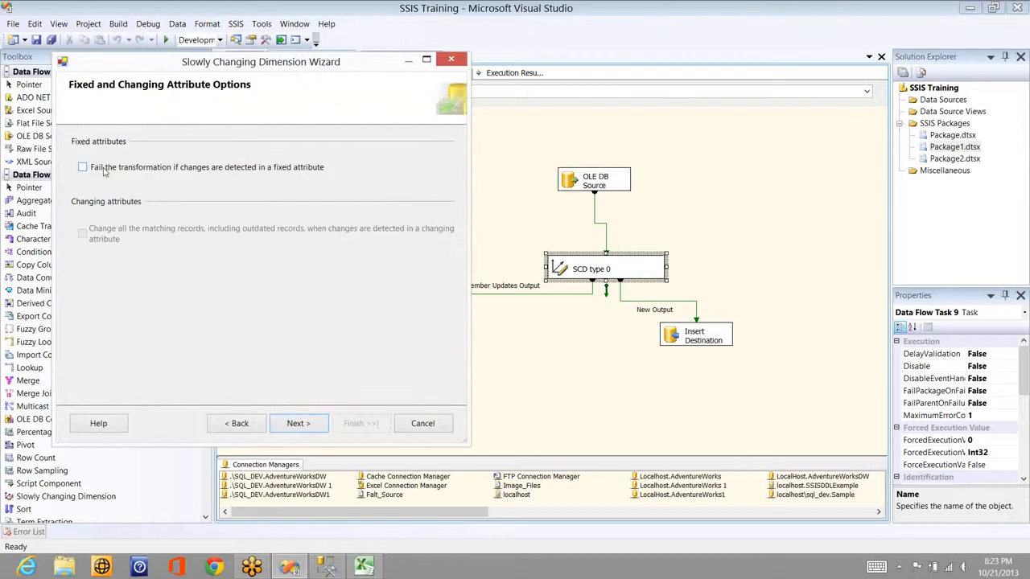
{"action": "left_click", "coordinate": [104, 169]}
{"action": "left_click", "coordinate": [298, 425]}
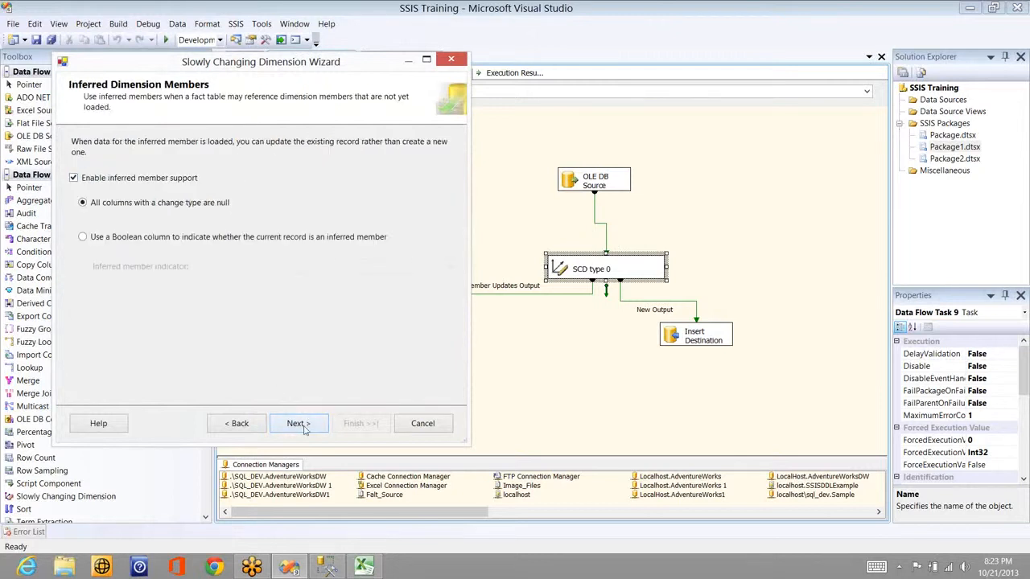
{"action": "left_click", "coordinate": [298, 424]}
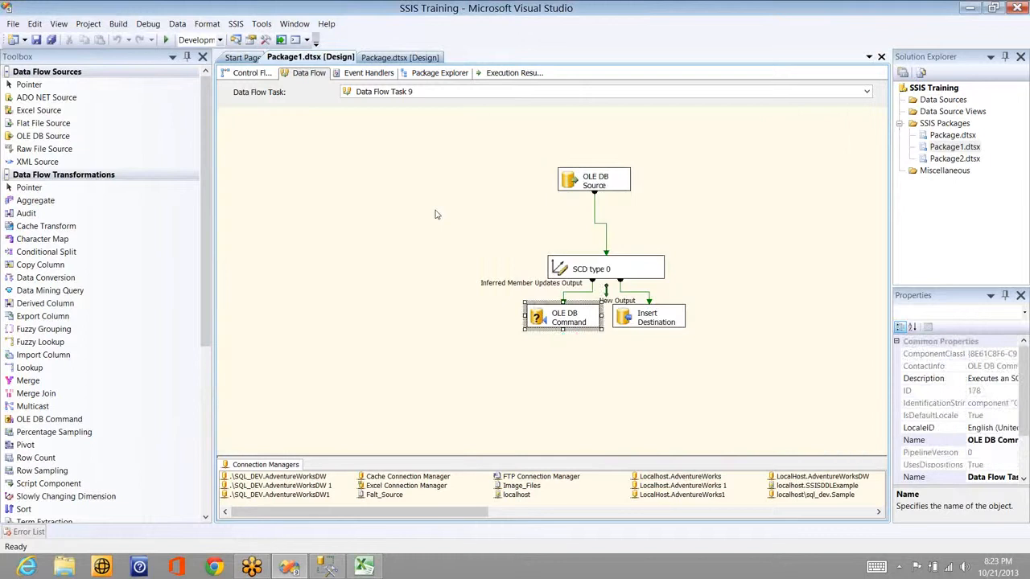
Step: Execute the data flow task so SCD type 0 fails on the changed name, then check SSMS and Excel
{"action": "left_click", "coordinate": [416, 247]}
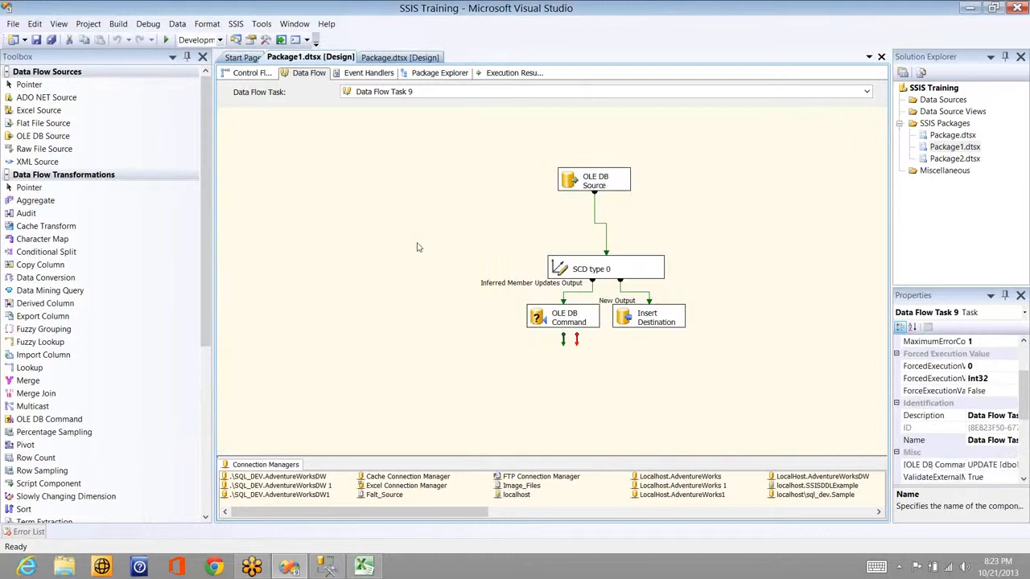
{"action": "right_click", "coordinate": [341, 207]}
{"action": "left_click", "coordinate": [418, 250]}
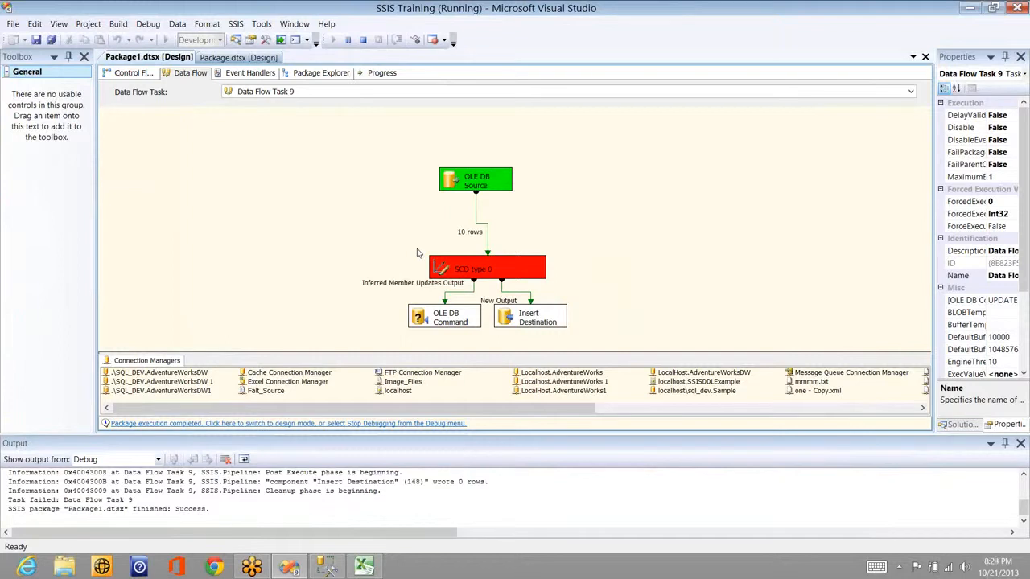
{"action": "key", "text": "alt+Tab"}
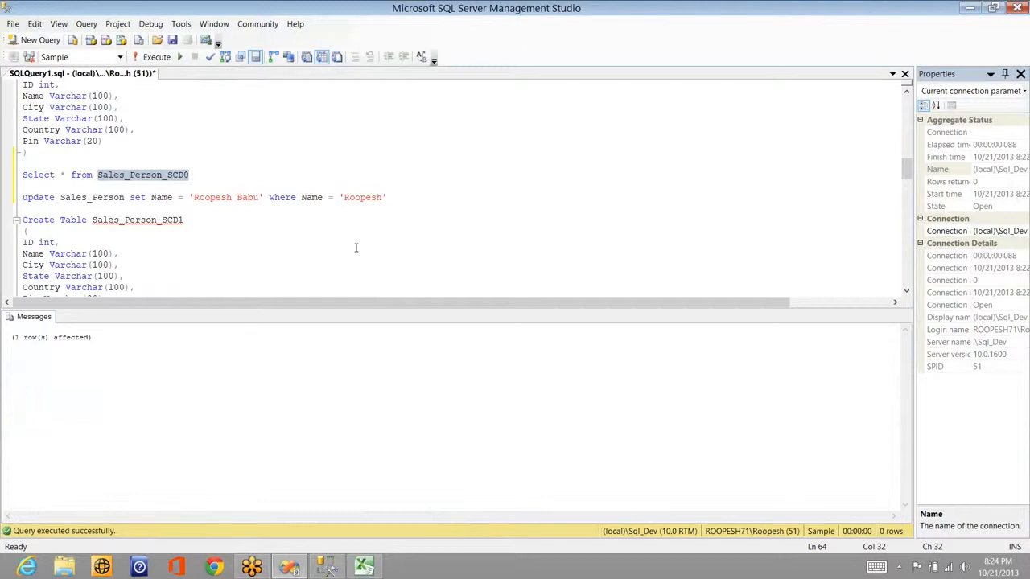
{"action": "key", "text": "alt+Tab"}
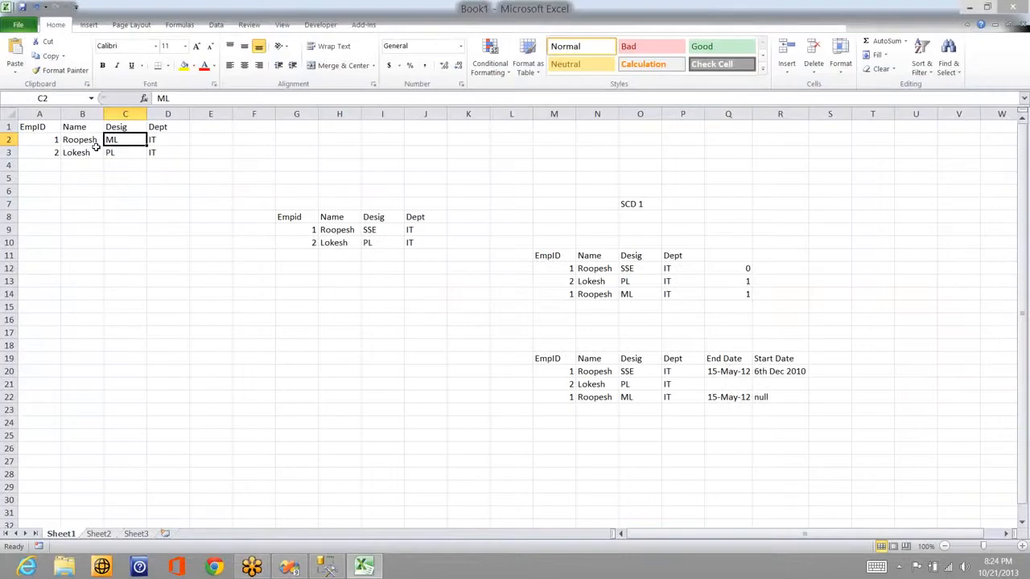
Step: Clear employee 2's row (G10:J10) from the G8 table and pick the annotation pen
{"action": "left_click", "coordinate": [156, 153]}
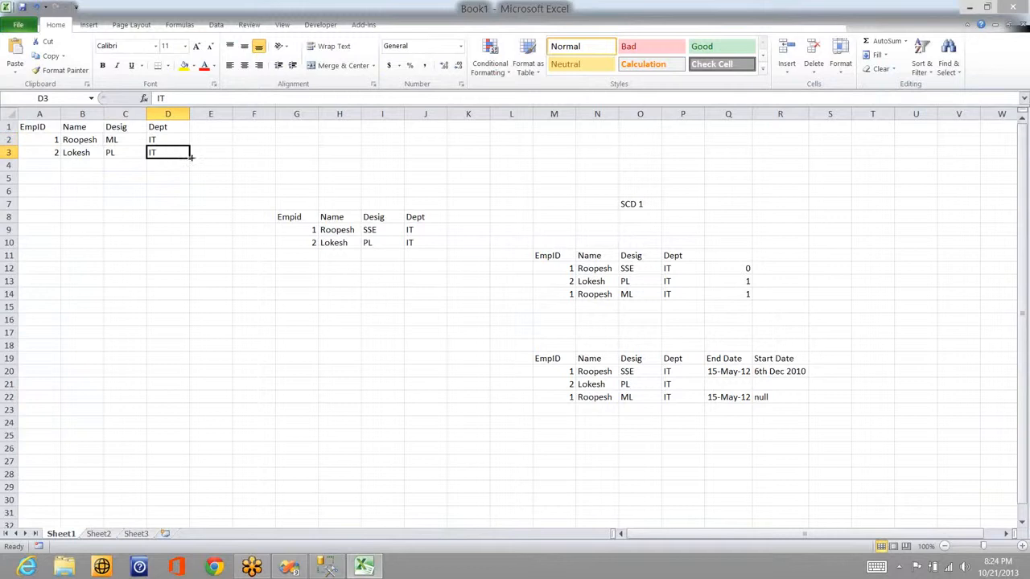
{"action": "left_click", "coordinate": [291, 240]}
{"action": "key", "text": "shift+Right"}
{"action": "key", "text": "shift+Right"}
{"action": "key", "text": "shift+Right"}
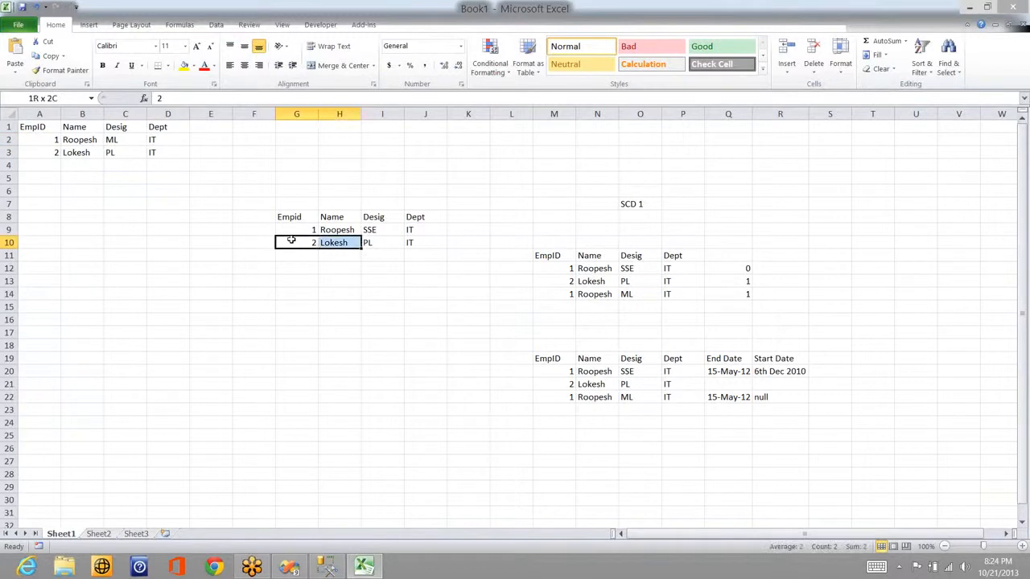
{"action": "key", "text": "Delete"}
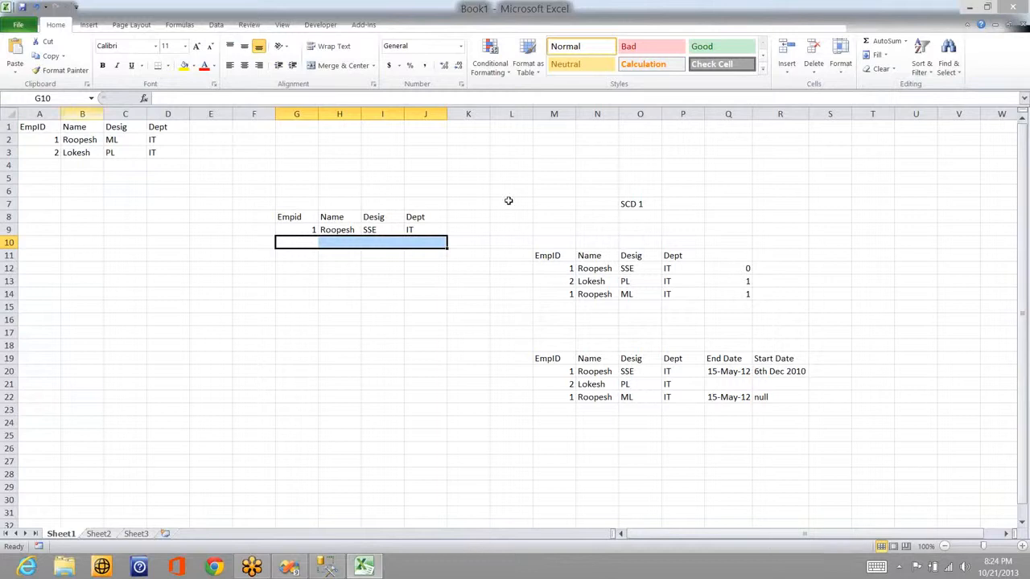
{"action": "left_click", "coordinate": [874, 143]}
{"action": "left_click", "coordinate": [889, 161]}
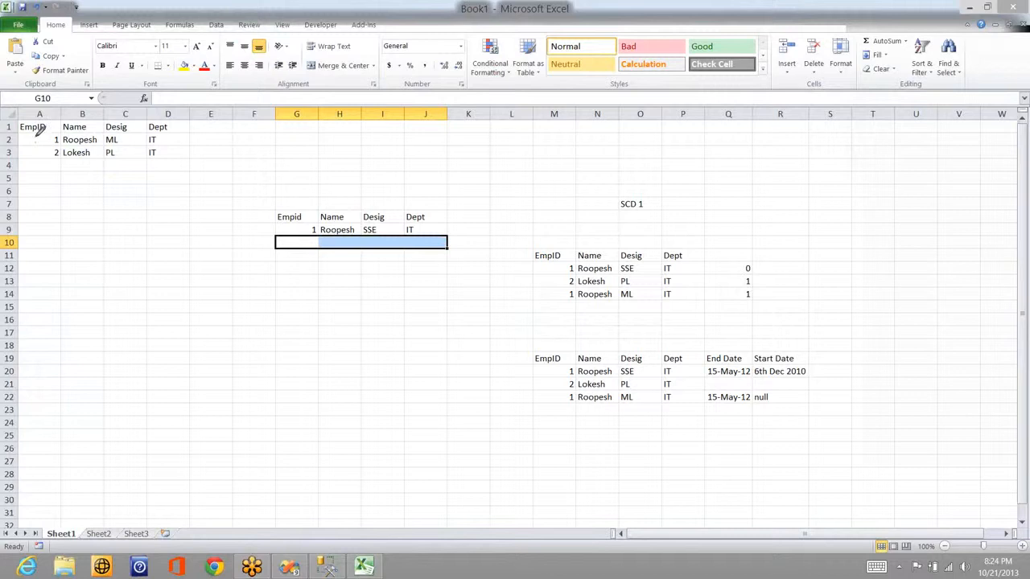
Step: Tick EmpIDs 1 and 2, circle EmpID 1 in G9, and draw arrows to row 10 and to Desig from ML
{"action": "left_click_drag", "start_coordinate": [34, 136], "coordinate": [58, 117]}
{"action": "left_click_drag", "start_coordinate": [306, 221], "coordinate": [306, 222]}
{"action": "left_click_drag", "start_coordinate": [38, 151], "coordinate": [48, 146]}
{"action": "mouse_move", "coordinate": [92, 151]}
{"action": "left_mouse_down"}
{"action": "mouse_move", "coordinate": [278, 238]}
{"action": "mouse_move", "coordinate": [249, 267]}
{"action": "left_mouse_up"}
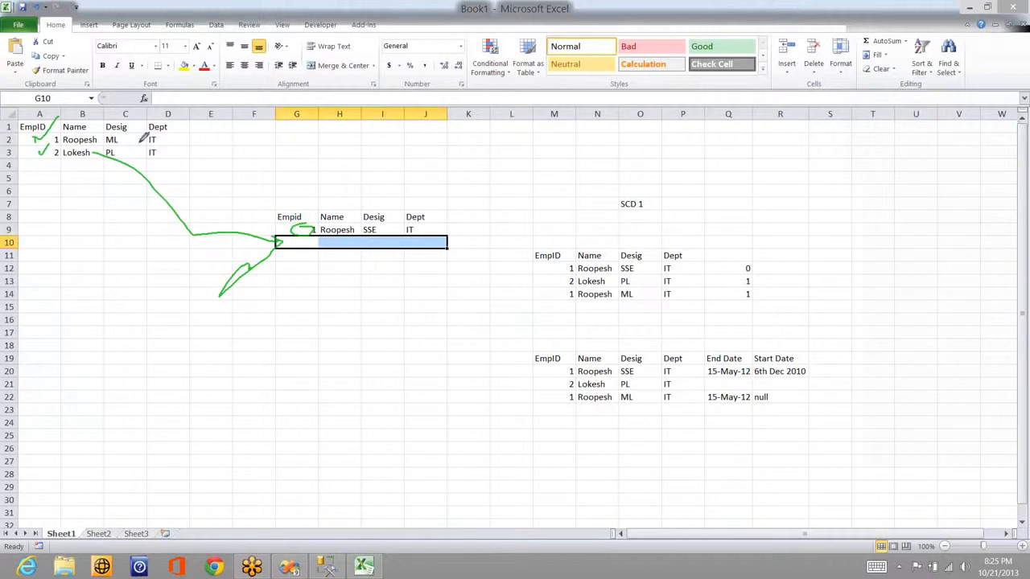
{"action": "mouse_move", "coordinate": [114, 135]}
{"action": "left_mouse_down"}
{"action": "mouse_move", "coordinate": [361, 222]}
{"action": "mouse_move", "coordinate": [378, 179]}
{"action": "mouse_move", "coordinate": [374, 188]}
{"action": "left_mouse_up"}
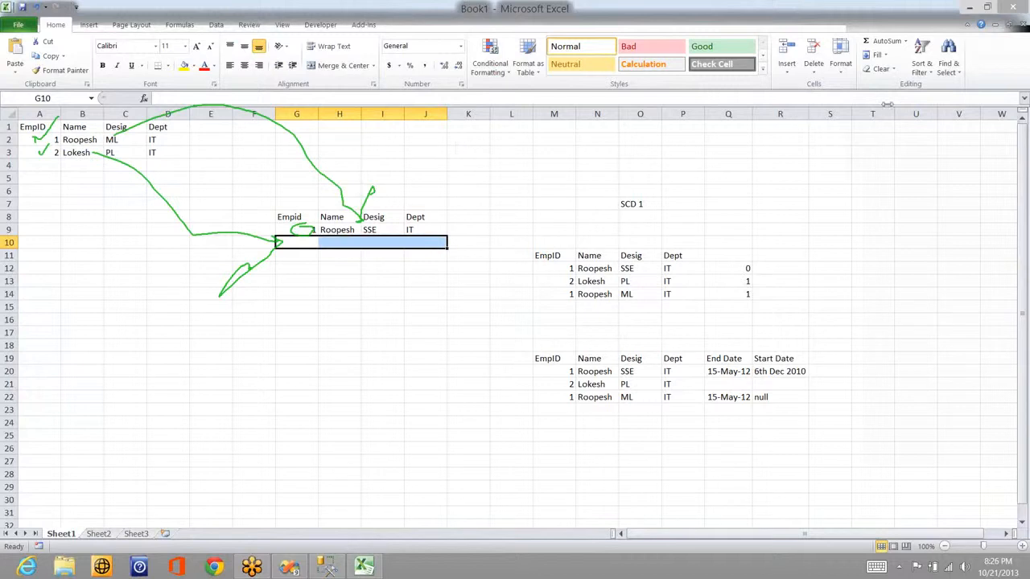
Step: Title the middle table 'SCD 1' in cell H6
{"action": "key", "text": "Escape"}
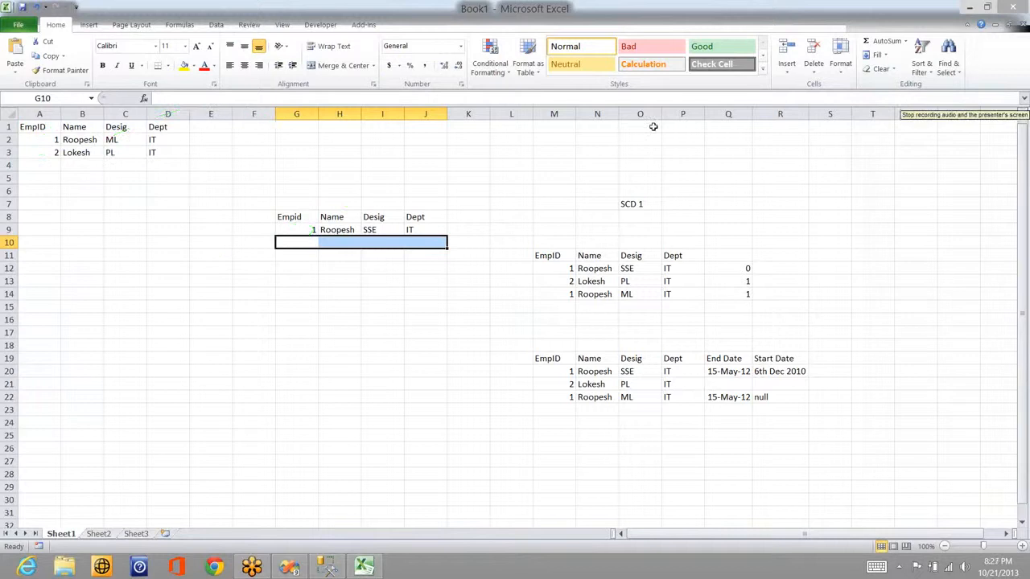
{"action": "left_click", "coordinate": [353, 187]}
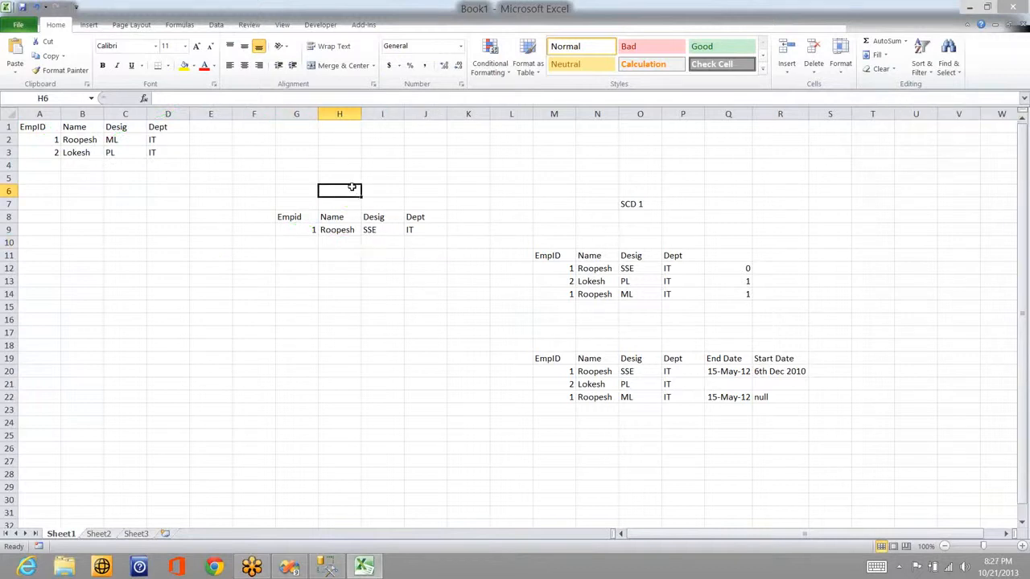
{"action": "type", "text": "SCD"}
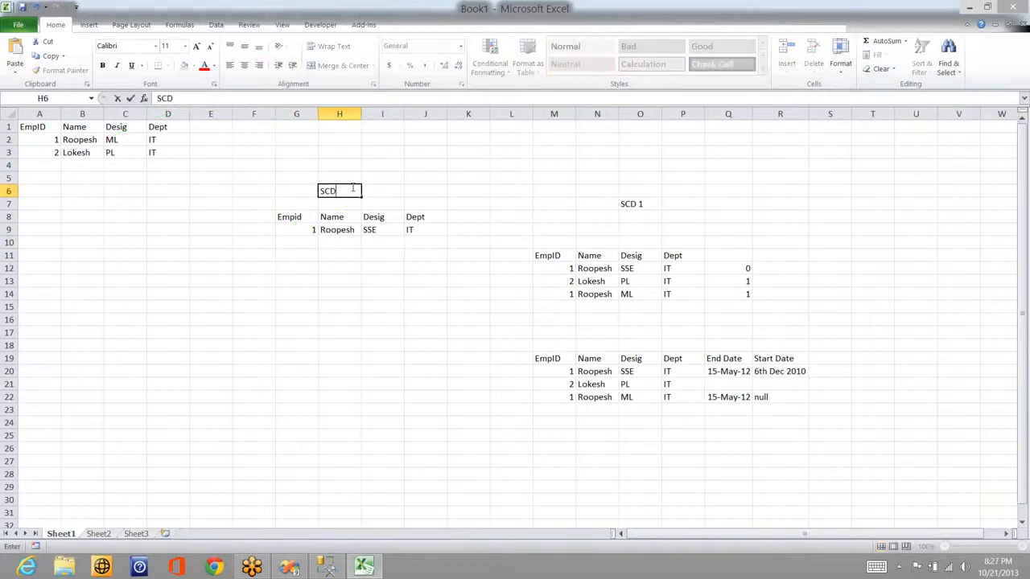
{"action": "type", "text": " 1"}
{"action": "key", "text": "Return"}
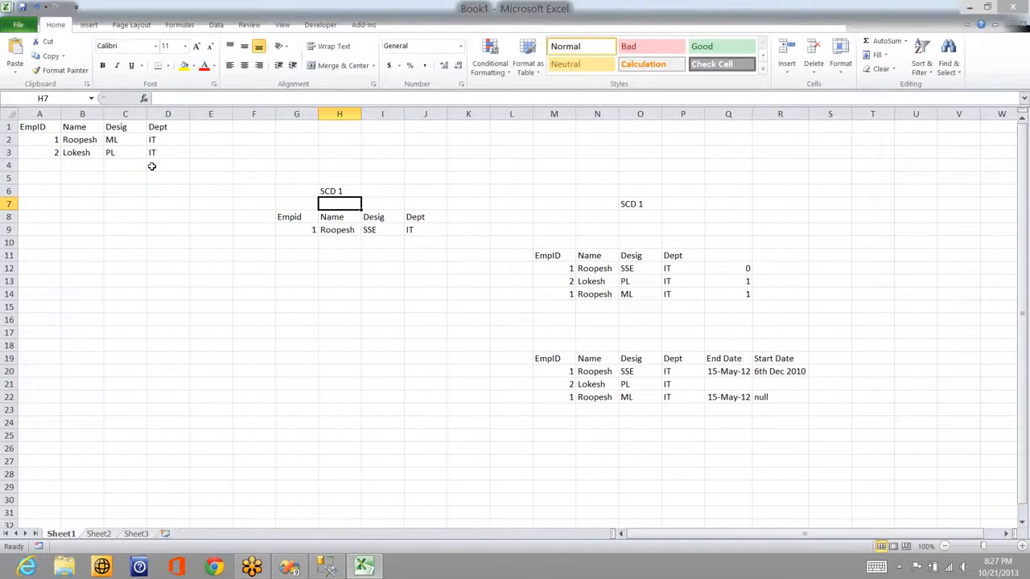
Step: Update employee 1's designation in I9 from SSE to ML to match the source
{"action": "left_click", "coordinate": [44, 139]}
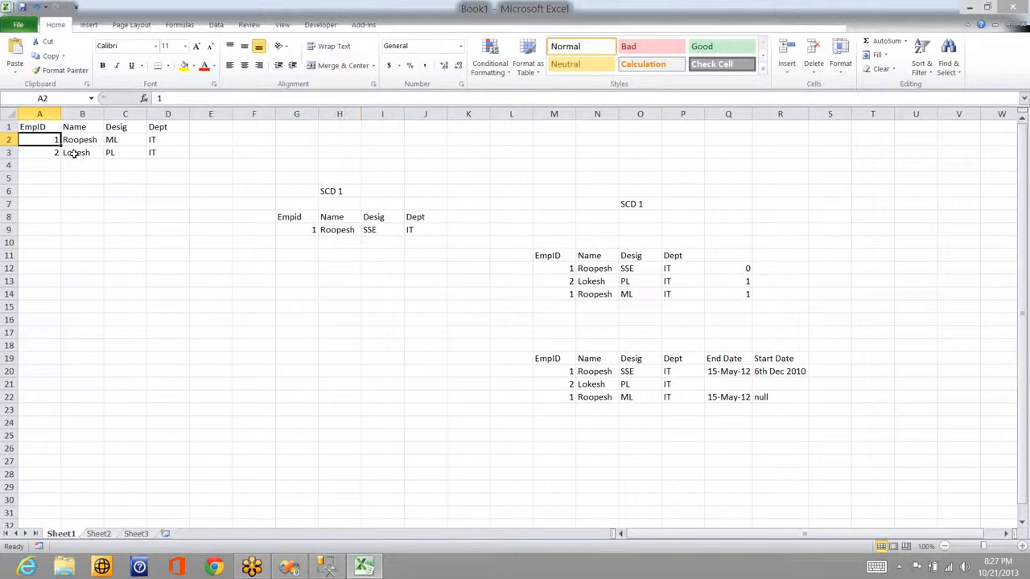
{"action": "left_click", "coordinate": [299, 233]}
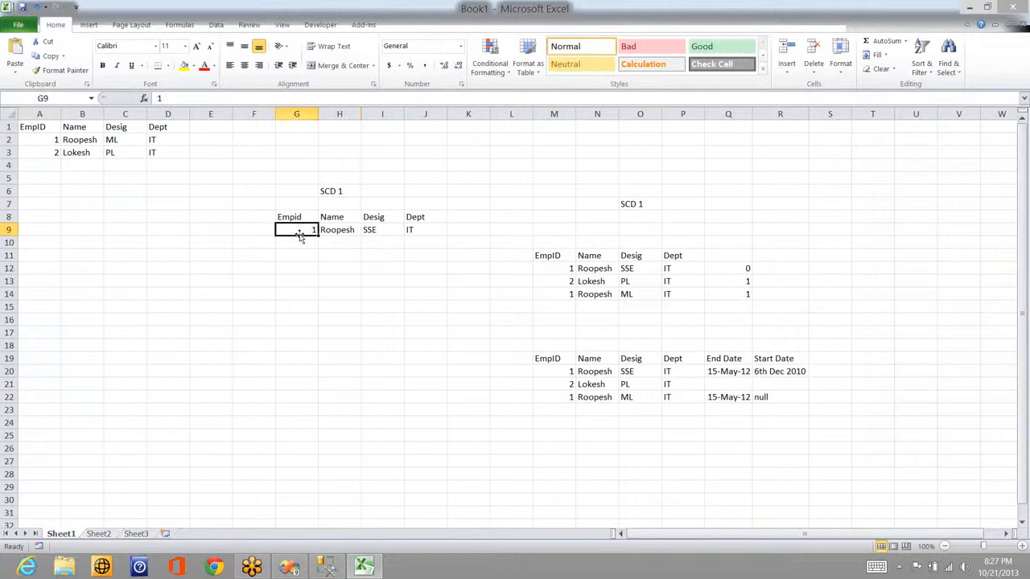
{"action": "left_click", "coordinate": [114, 141]}
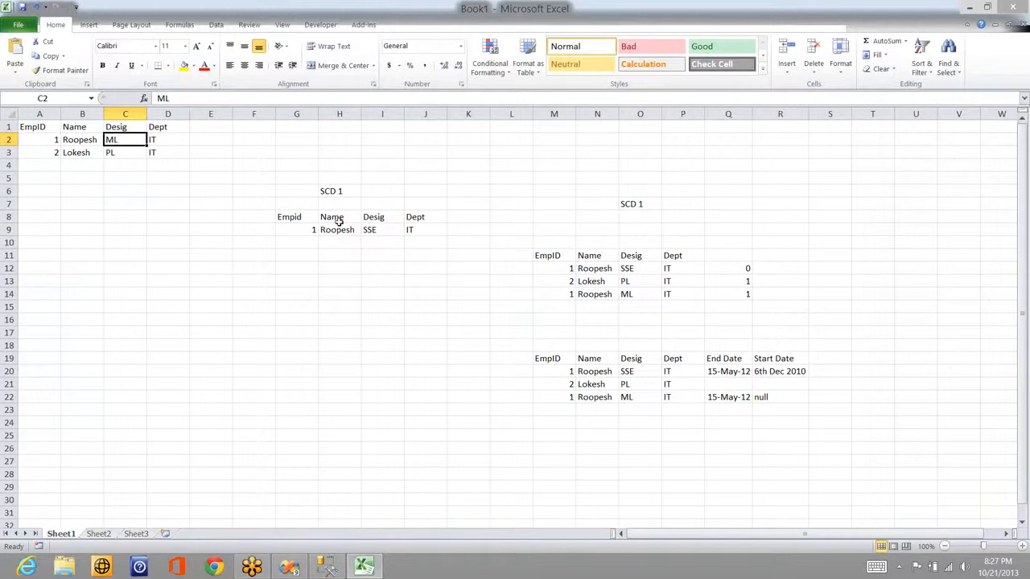
{"action": "left_click", "coordinate": [378, 230]}
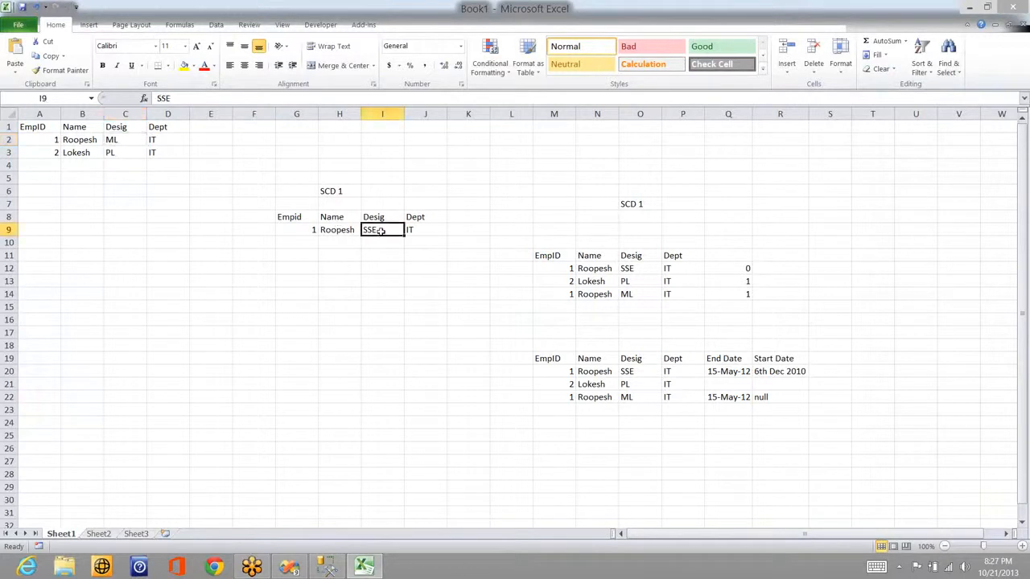
{"action": "type", "text": "ML"}
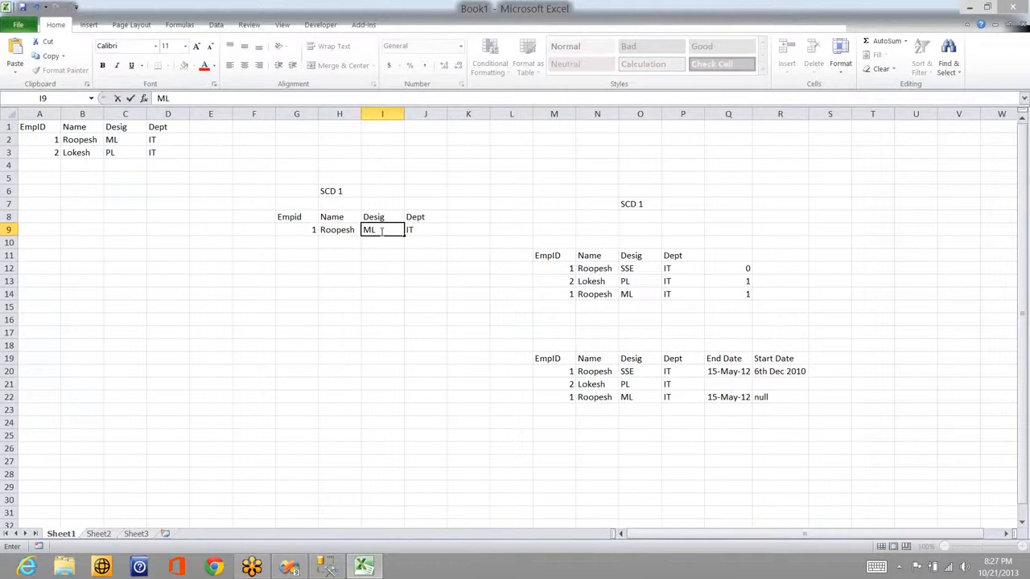
{"action": "key", "text": "Return"}
Step: Add employee 2's row in G10:J10 with the employee's name, PL and IT
{"action": "key", "text": "Left"}
{"action": "key", "text": "Left"}
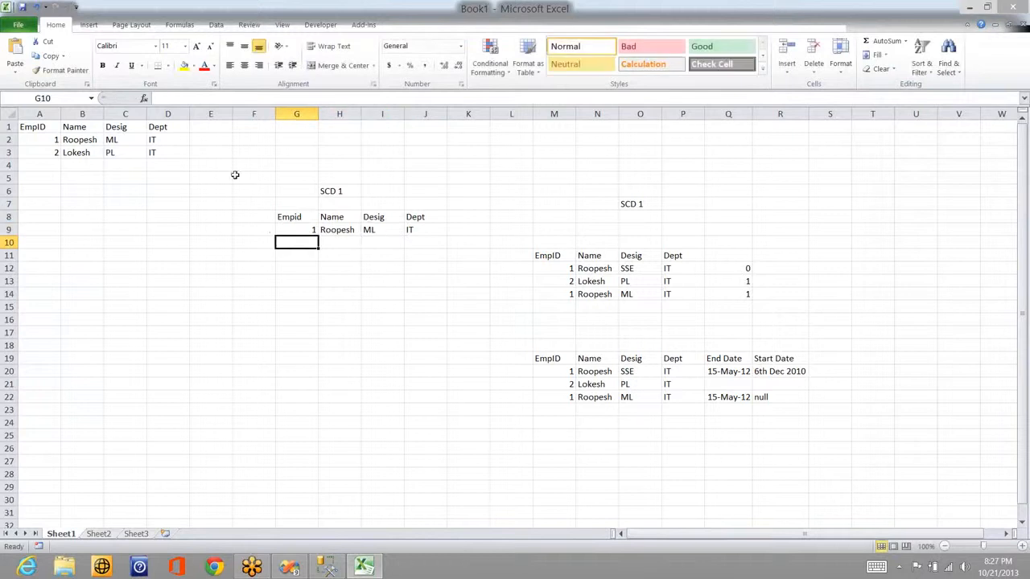
{"action": "left_click", "coordinate": [53, 154]}
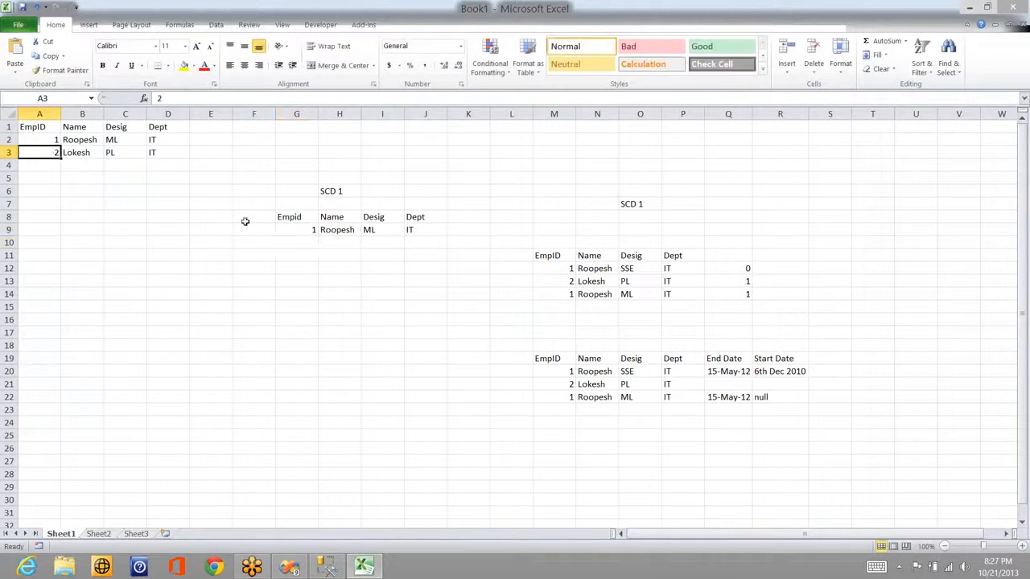
{"action": "left_click", "coordinate": [296, 245]}
{"action": "type", "text": "2"}
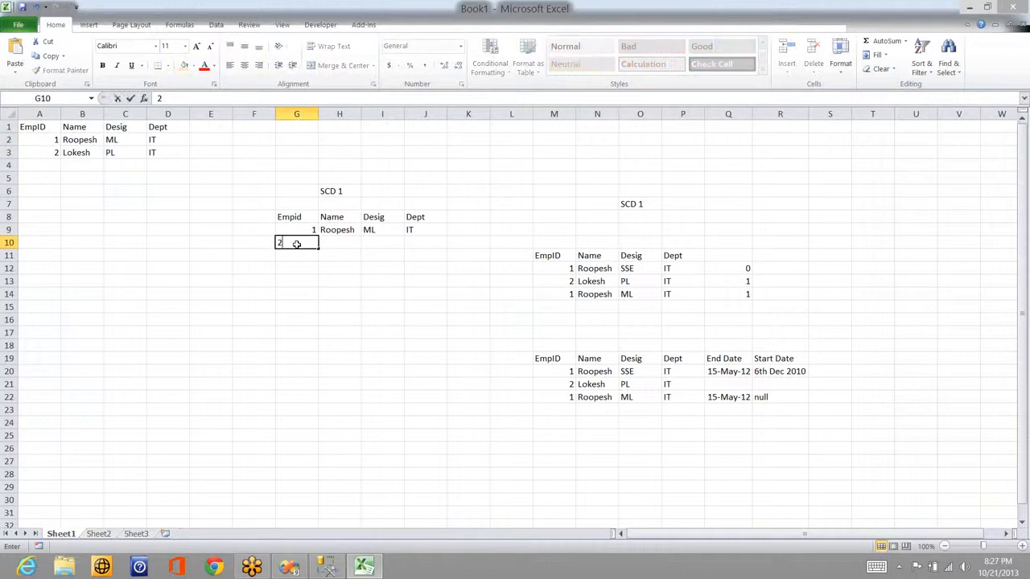
{"action": "key", "text": "Tab"}
{"action": "type", "text": "Lokesh"}
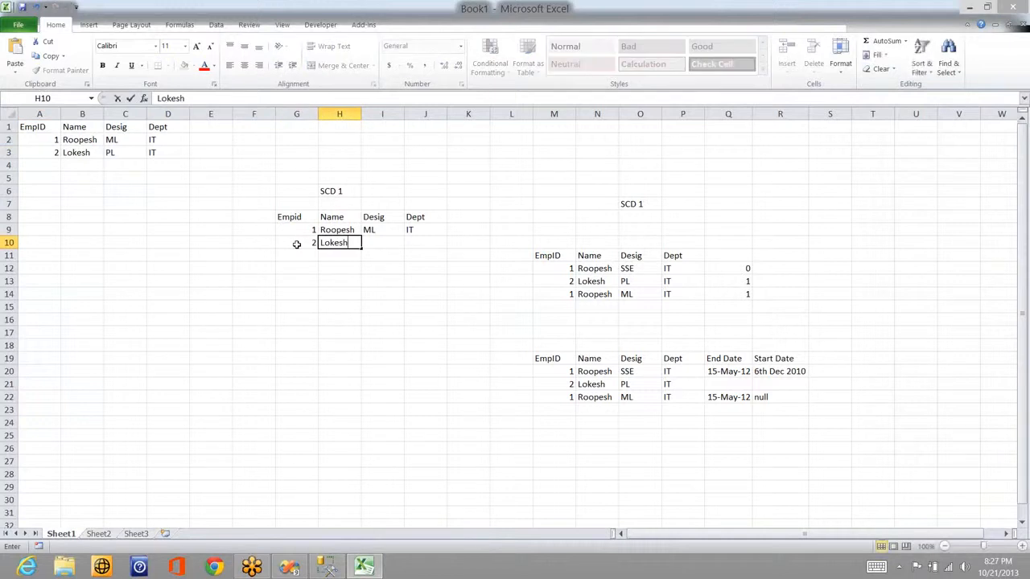
{"action": "key", "text": "Tab"}
{"action": "type", "text": "PL"}
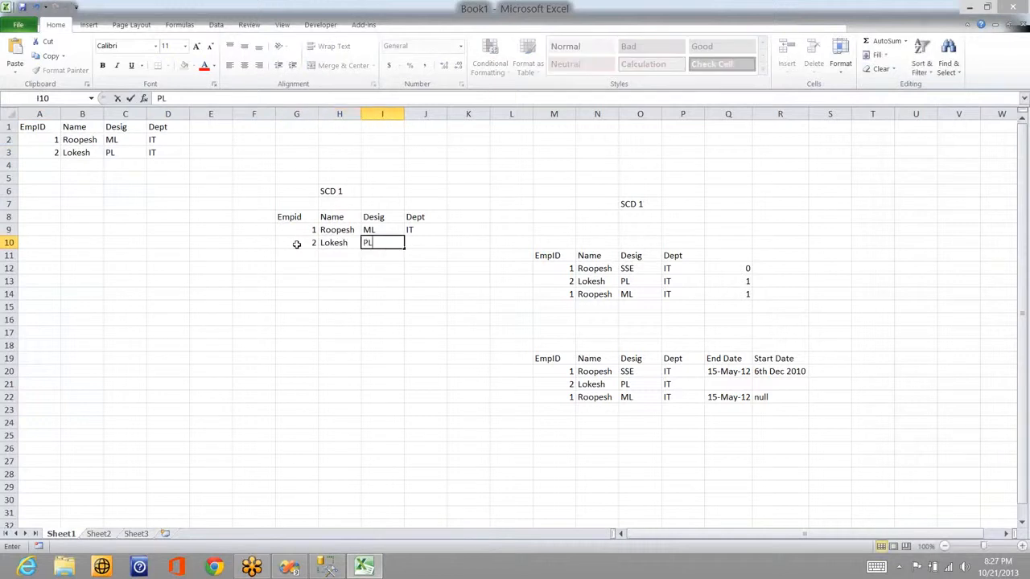
{"action": "key", "text": "Tab"}
{"action": "type", "text": "IT"}
{"action": "key", "text": "Return"}
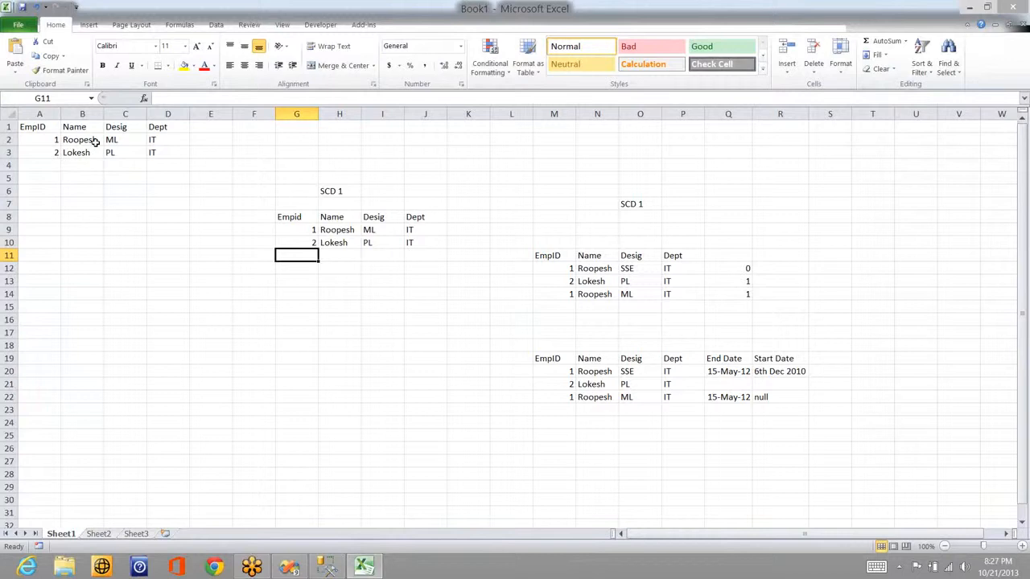
Step: Add employee 3 to source row 4 with the employee's name, PM and IT
{"action": "left_click", "coordinate": [48, 169]}
{"action": "type", "text": "3"}
{"action": "key", "text": "Tab"}
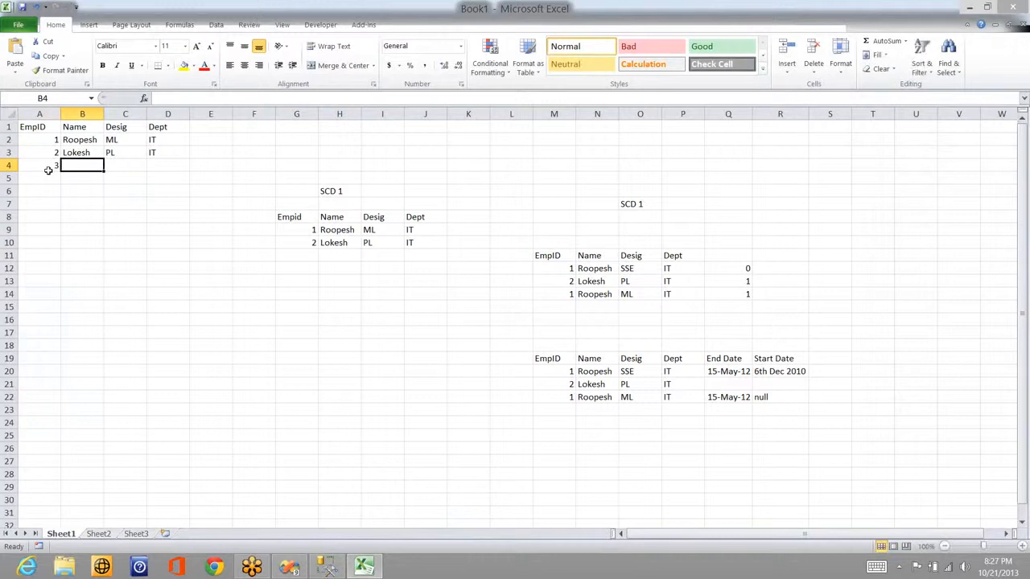
{"action": "type", "text": "Vinay"}
{"action": "key", "text": "Tab"}
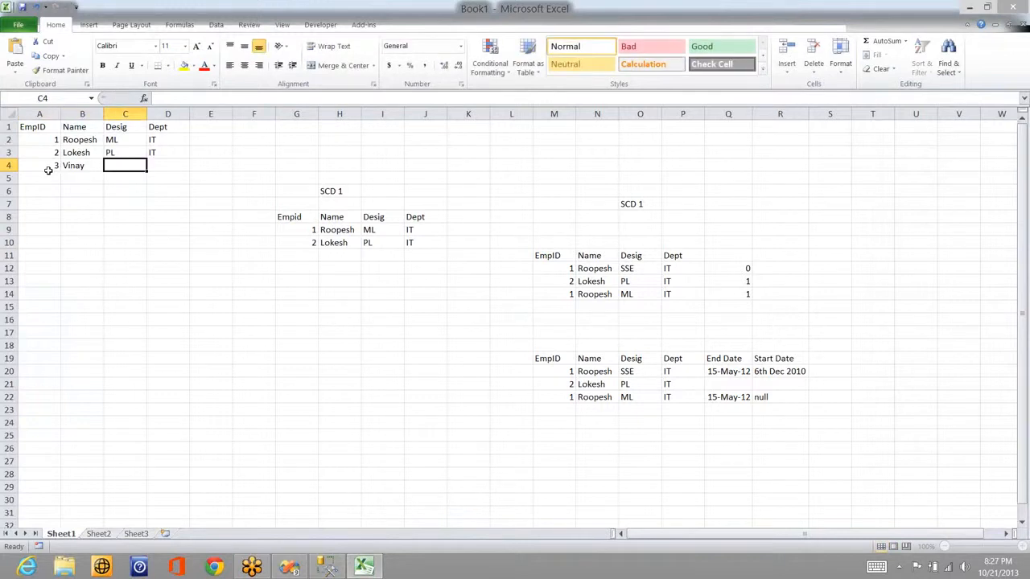
{"action": "type", "text": "PM"}
{"action": "key", "text": "Tab"}
{"action": "type", "text": "IT"}
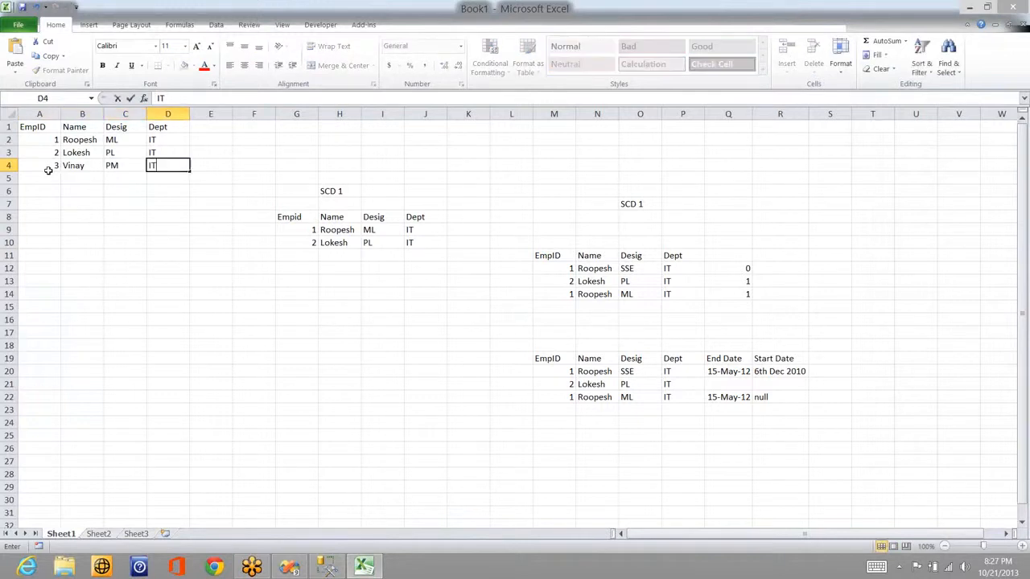
{"action": "key", "text": "Down"}
Step: Add employee 4 to source row 5 with the employee's name, DM and IT
{"action": "key", "text": "Left"}
{"action": "key", "text": "Left"}
{"action": "key", "text": "Left"}
{"action": "type", "text": "4"}
{"action": "key", "text": "Right"}
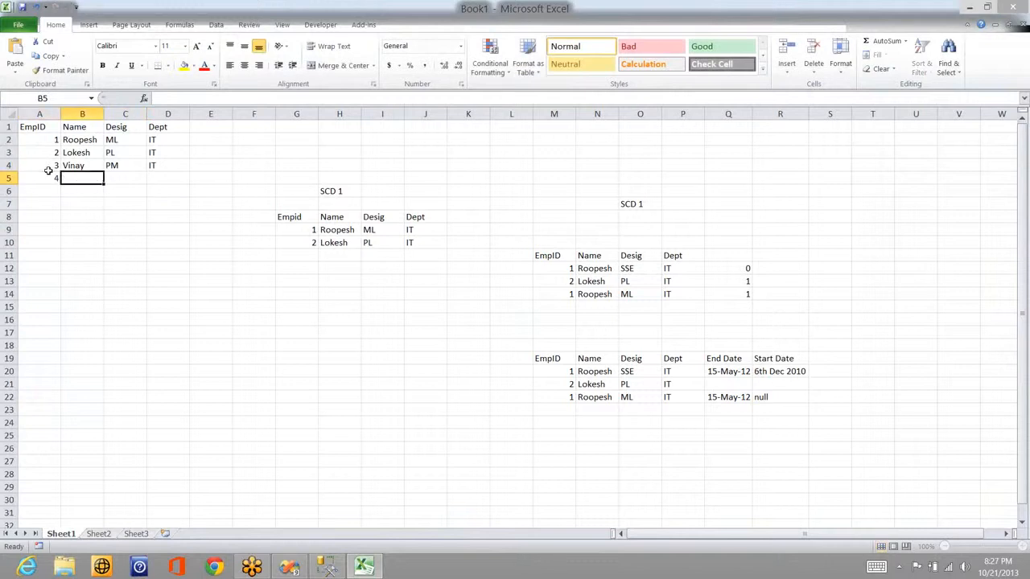
{"action": "type", "text": "Venki"}
{"action": "key", "text": "Tab"}
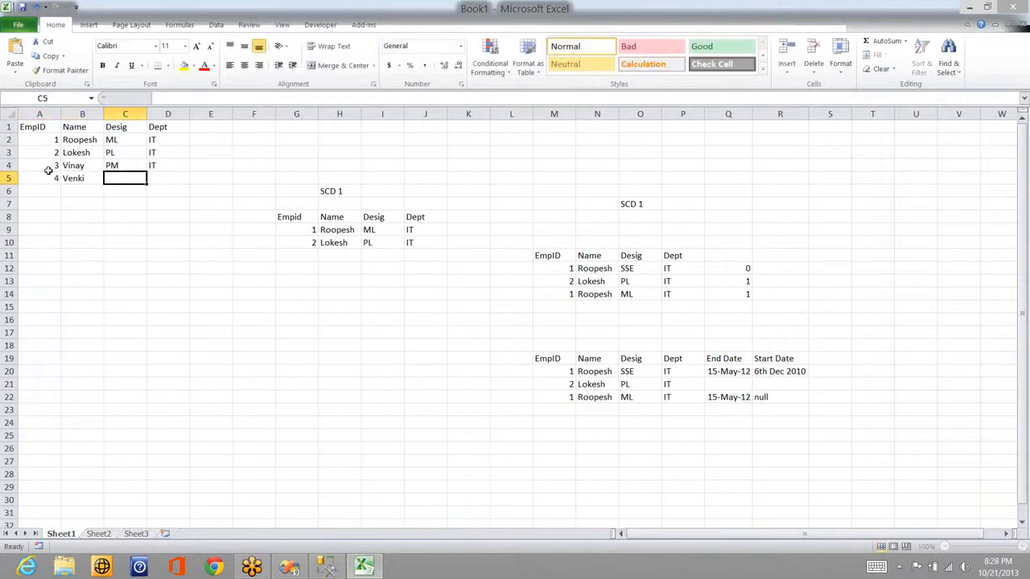
{"action": "type", "text": "DM"}
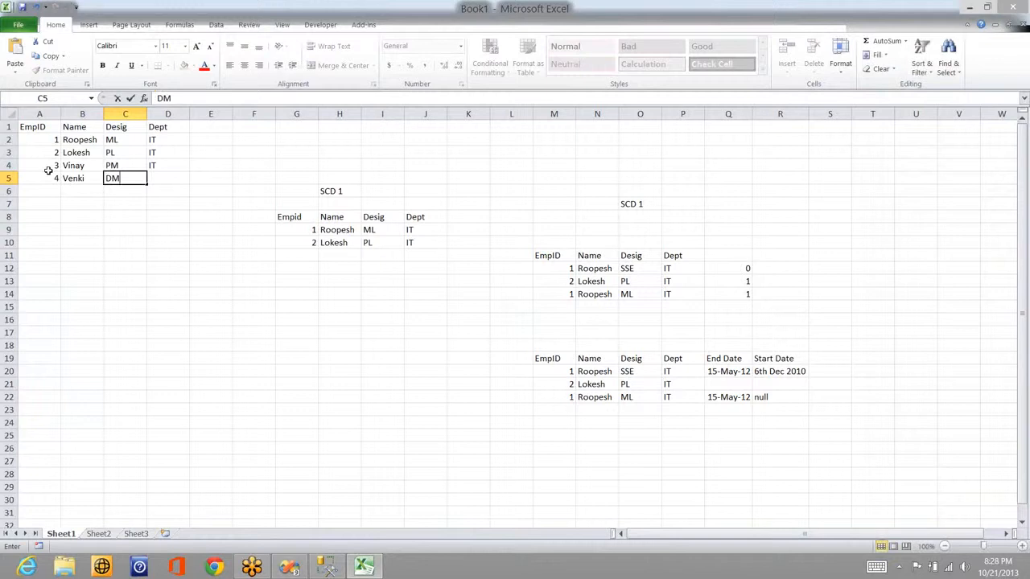
{"action": "key", "text": "Tab"}
{"action": "type", "text": "IT"}
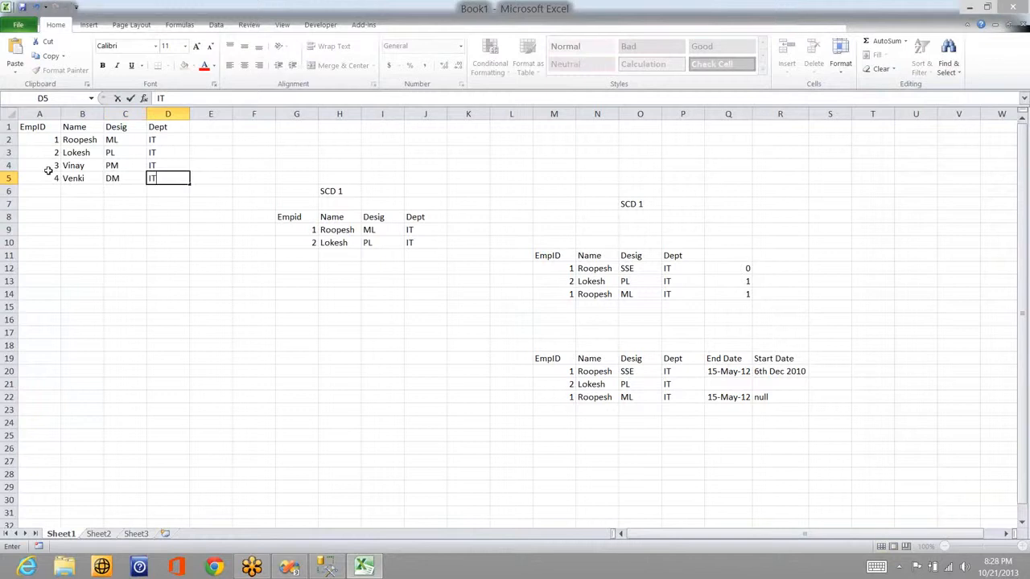
Step: Change employee 1's designation to PL in the source table and in I9
{"action": "left_click", "coordinate": [117, 139]}
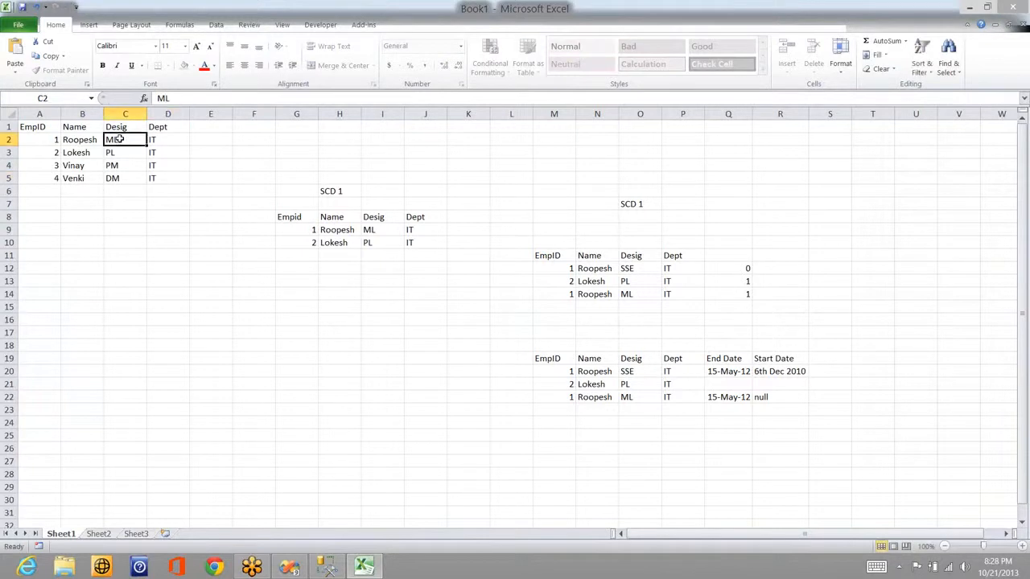
{"action": "type", "text": "PL"}
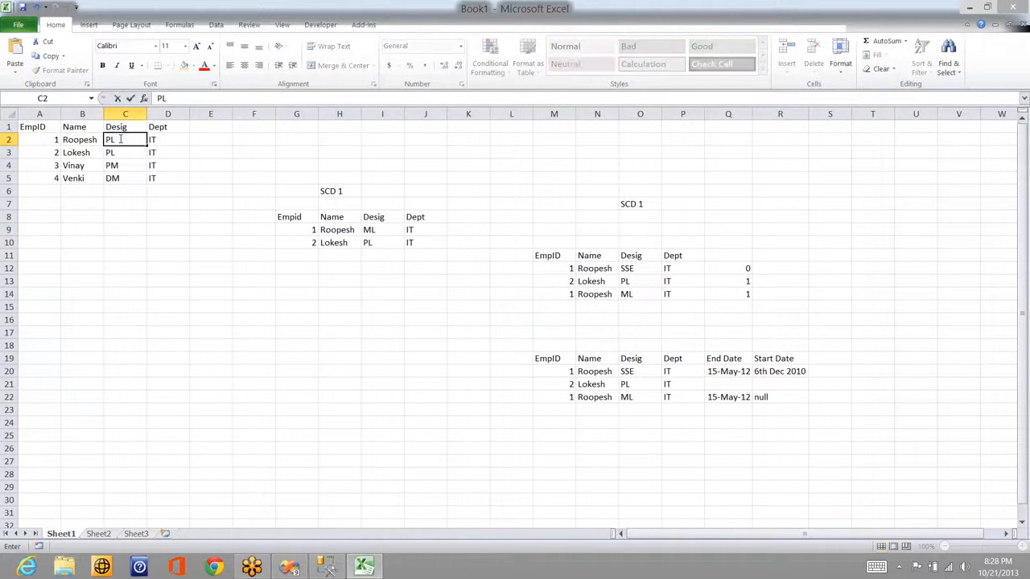
{"action": "left_click", "coordinate": [127, 177]}
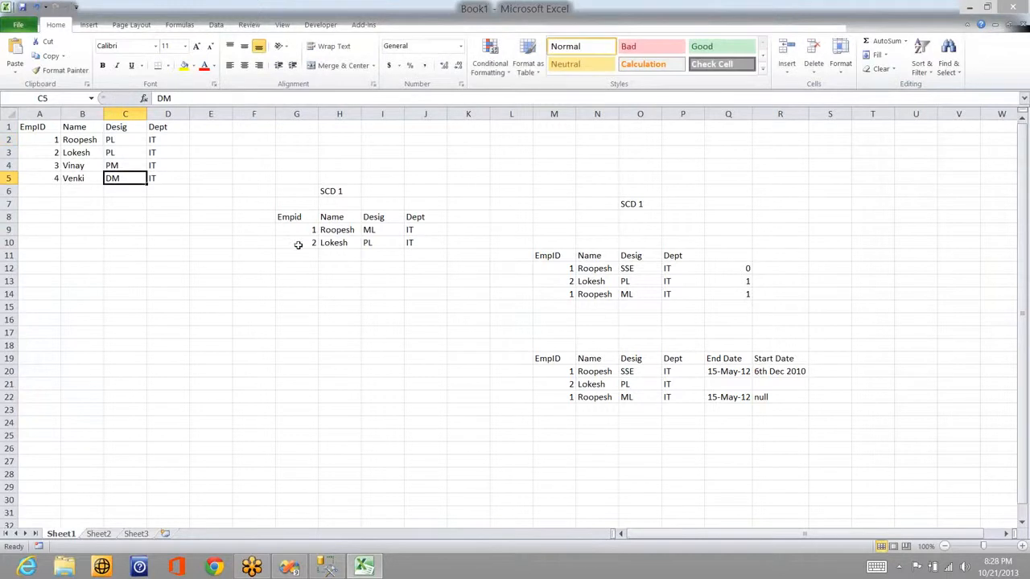
{"action": "left_click", "coordinate": [49, 140]}
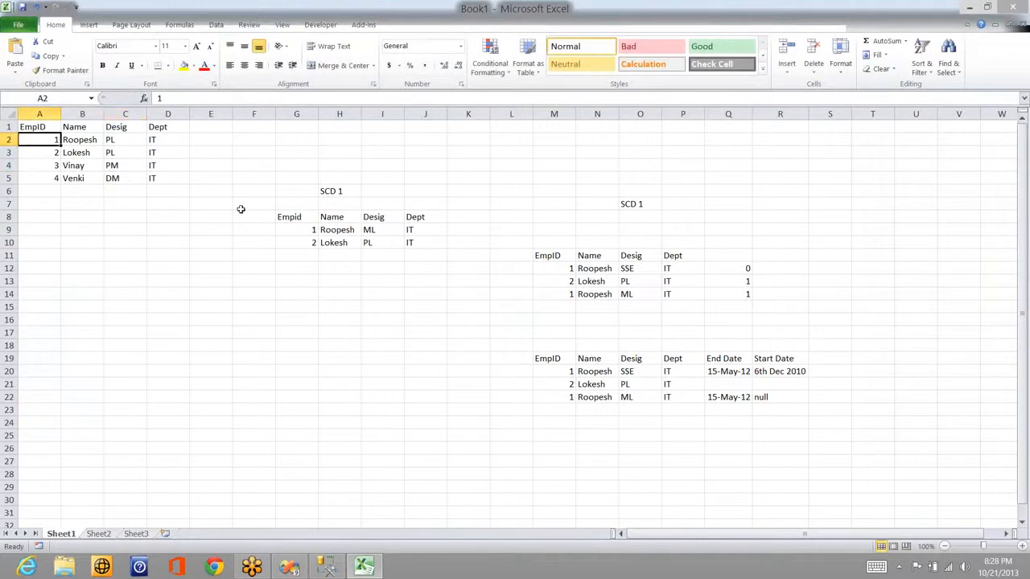
{"action": "left_click", "coordinate": [301, 233]}
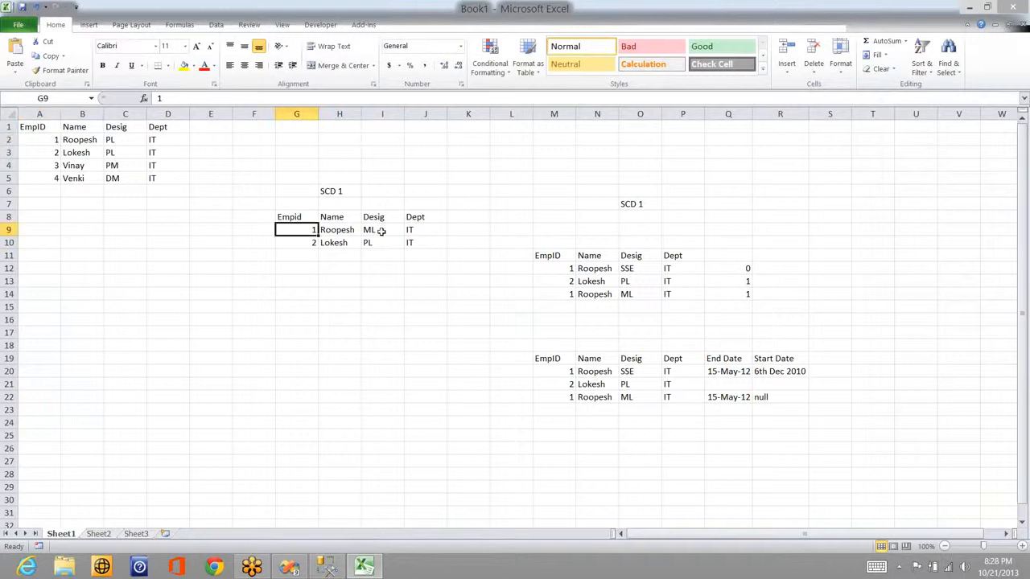
{"action": "left_click", "coordinate": [381, 231]}
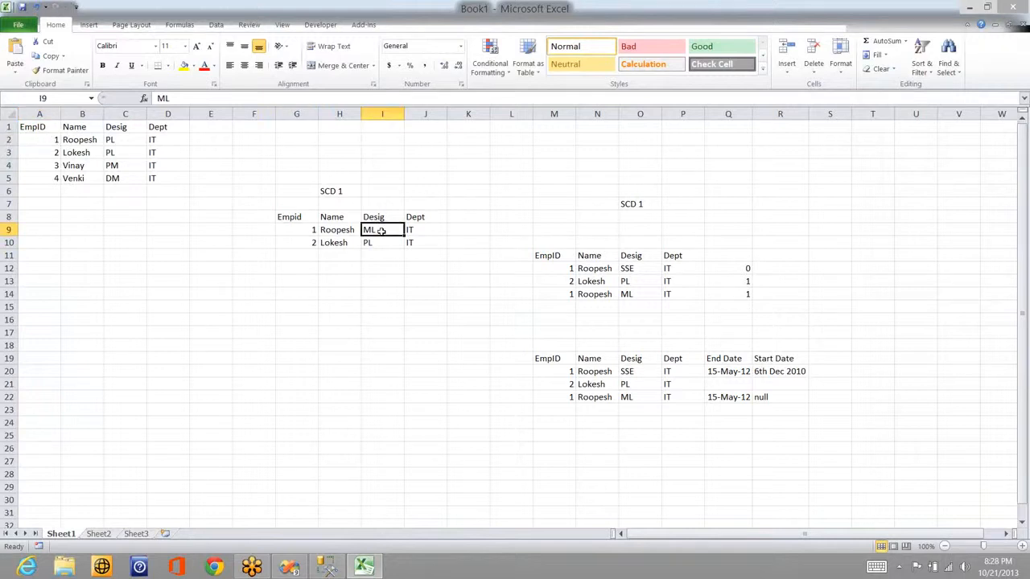
{"action": "double_click", "coordinate": [382, 231]}
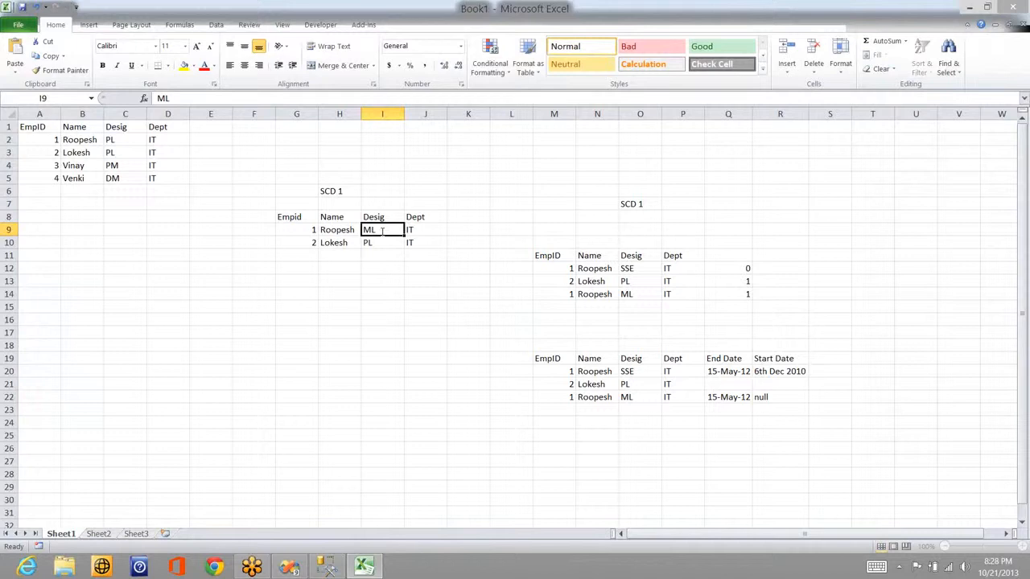
{"action": "type", "text": "PL"}
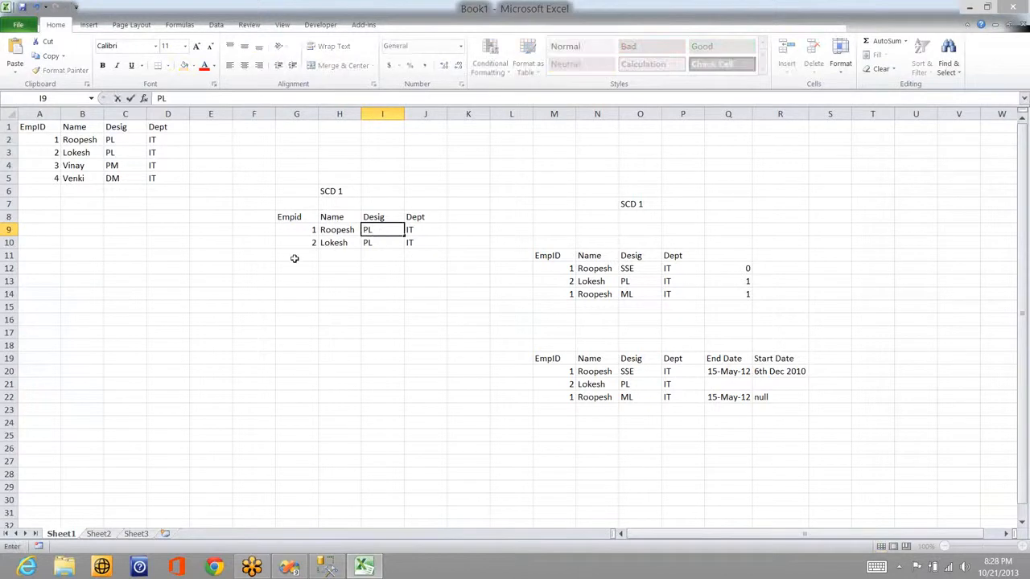
{"action": "left_click", "coordinate": [41, 156]}
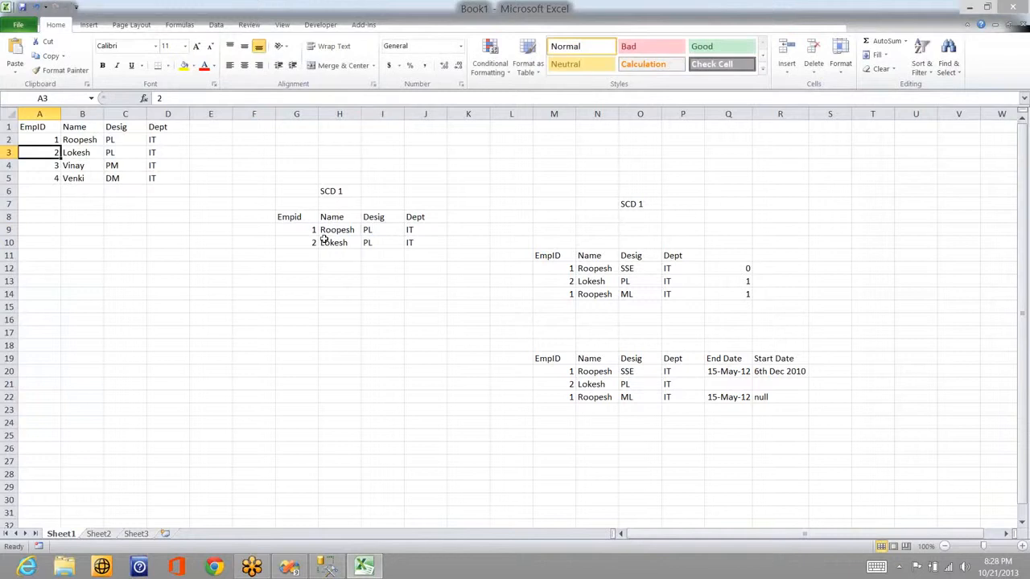
Step: Copy employees 3 and 4 (A4:D5) and paste them at G11 under the SCD 1 table
{"action": "left_click", "coordinate": [52, 167]}
{"action": "left_click", "coordinate": [308, 255]}
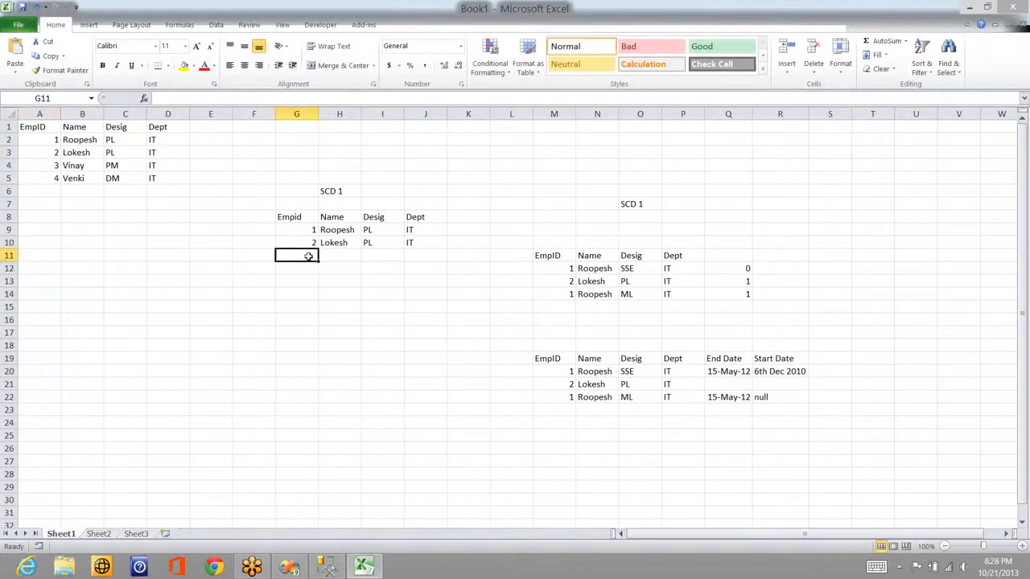
{"action": "left_click", "coordinate": [44, 165]}
{"action": "key", "text": "shift+Right"}
{"action": "key", "text": "shift+Right"}
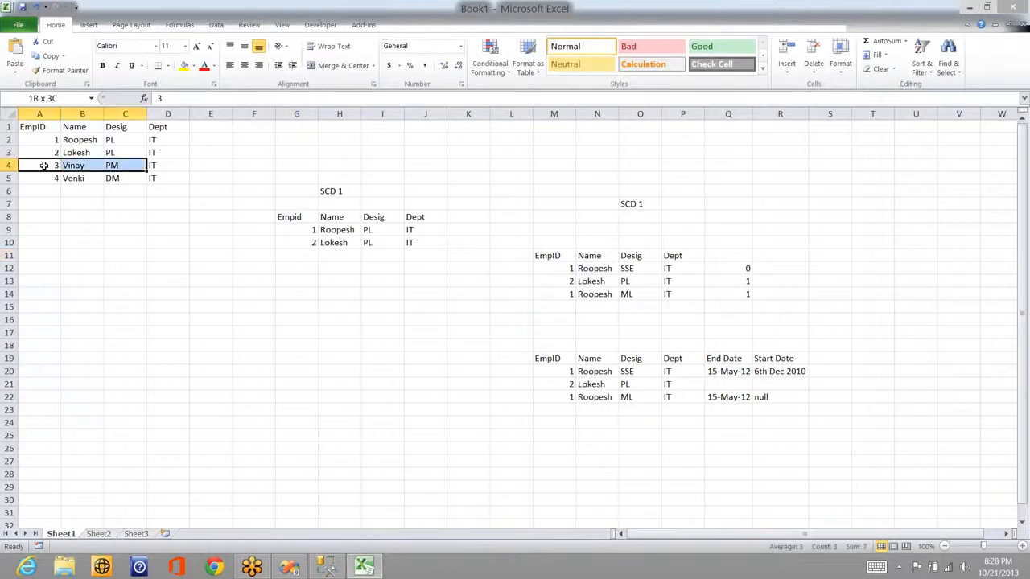
{"action": "key", "text": "shift+Right"}
{"action": "key", "text": "shift+Down"}
{"action": "key", "text": "ctrl+c"}
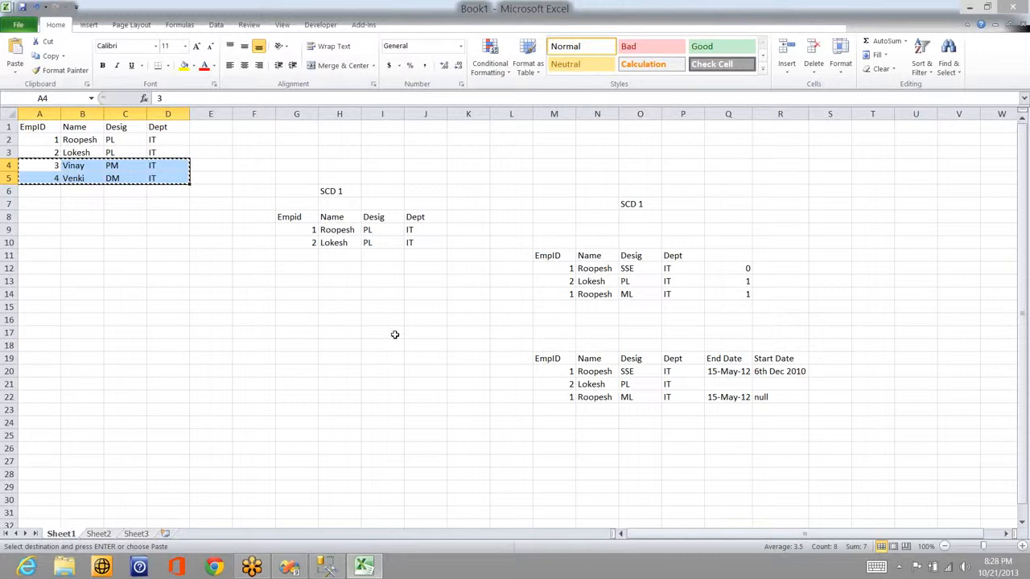
{"action": "left_click", "coordinate": [299, 253]}
{"action": "key", "text": "ctrl+v"}
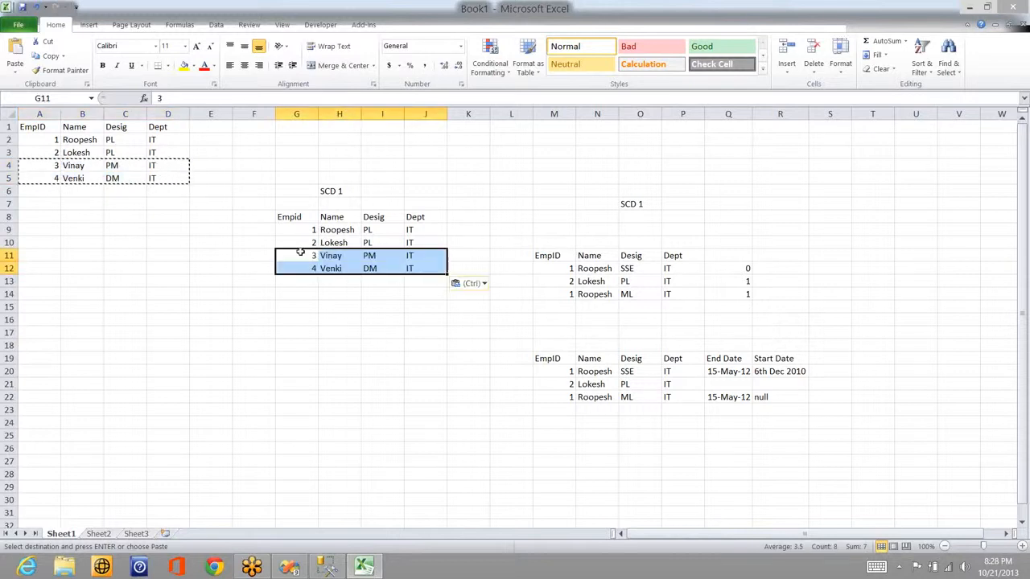
{"action": "key", "text": "alt+Tab"}
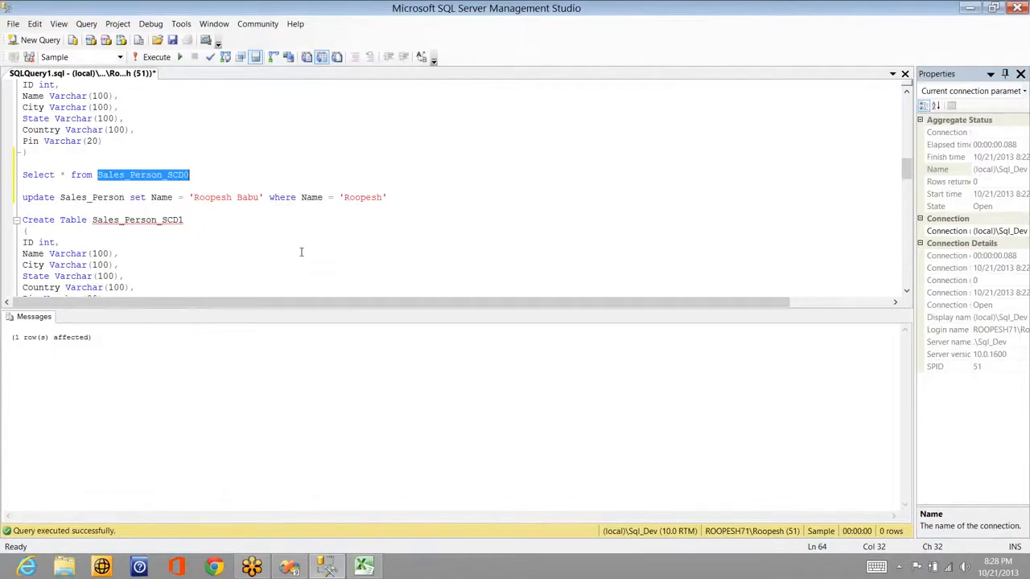
Step: Stop the running package and step through the SCD type 0 wizard to Finish
{"action": "key", "text": "alt+Tab"}
{"action": "key", "text": "alt+Tab"}
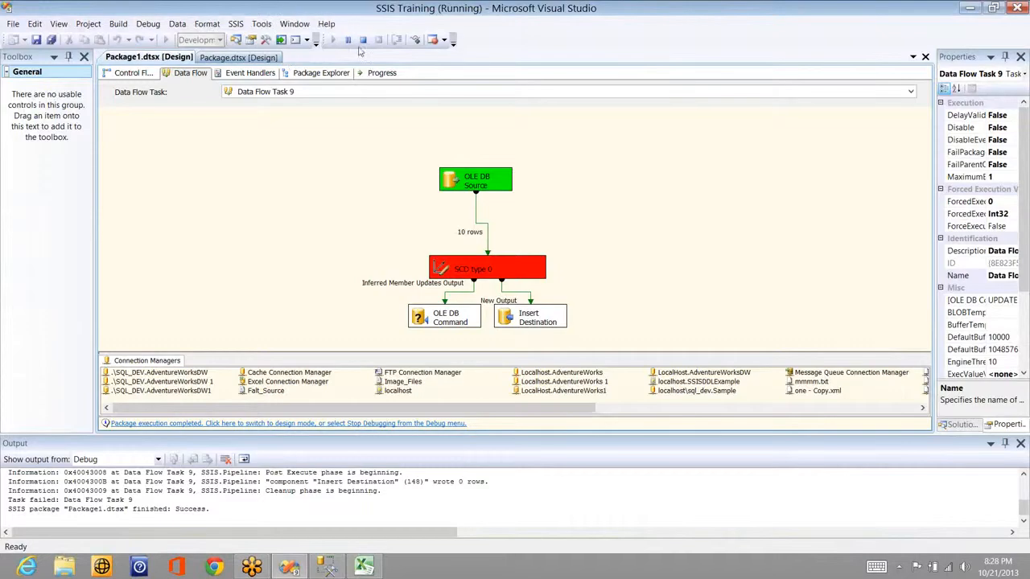
{"action": "left_click", "coordinate": [363, 41]}
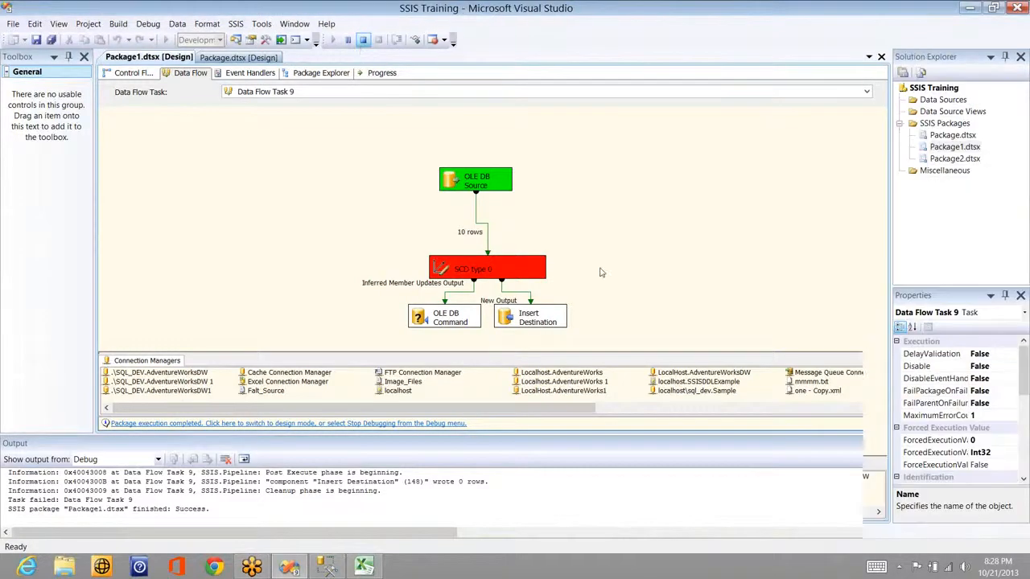
{"action": "left_click", "coordinate": [601, 274]}
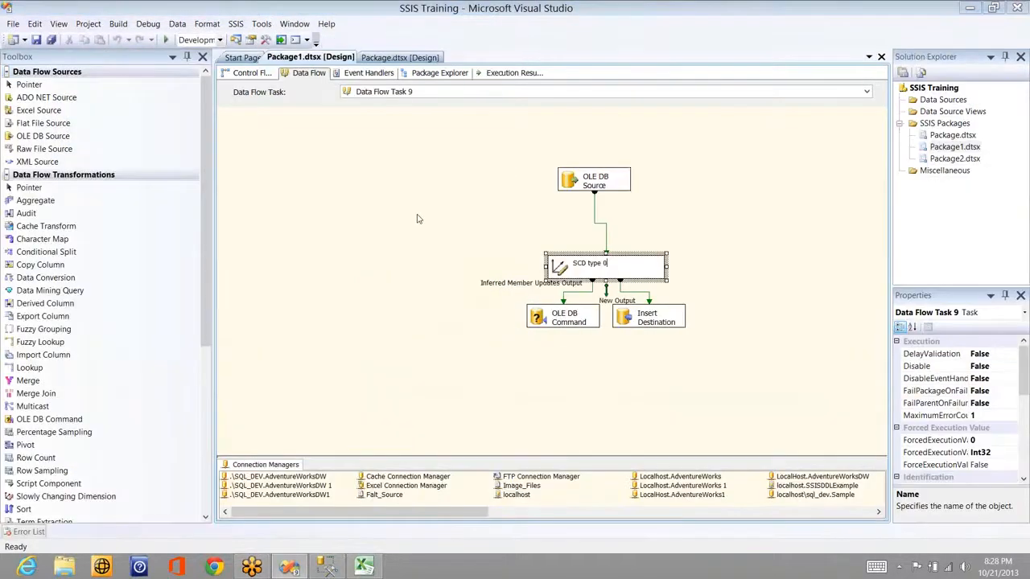
{"action": "left_click", "coordinate": [333, 458]}
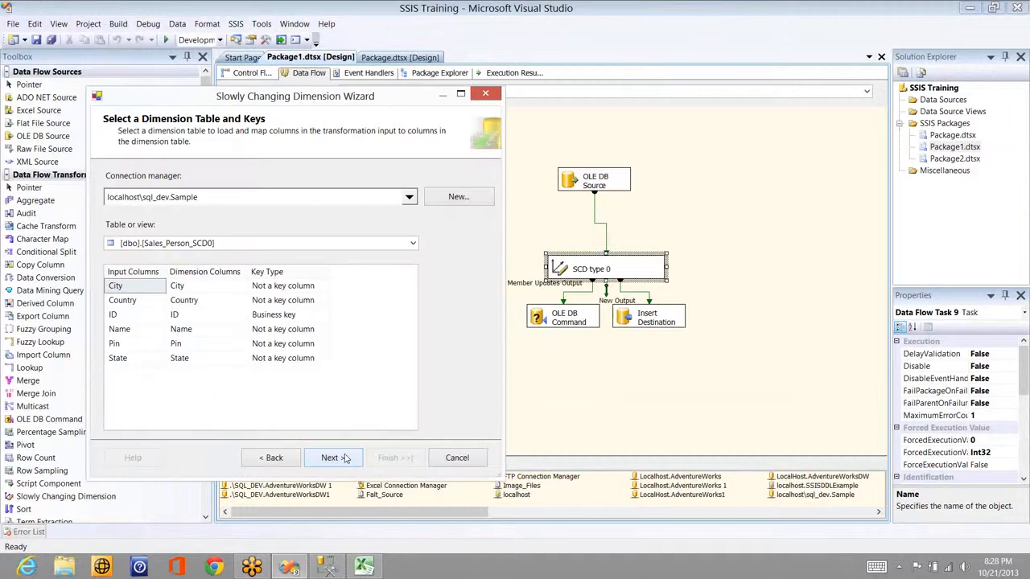
{"action": "left_click", "coordinate": [344, 457]}
{"action": "left_click", "coordinate": [333, 457]}
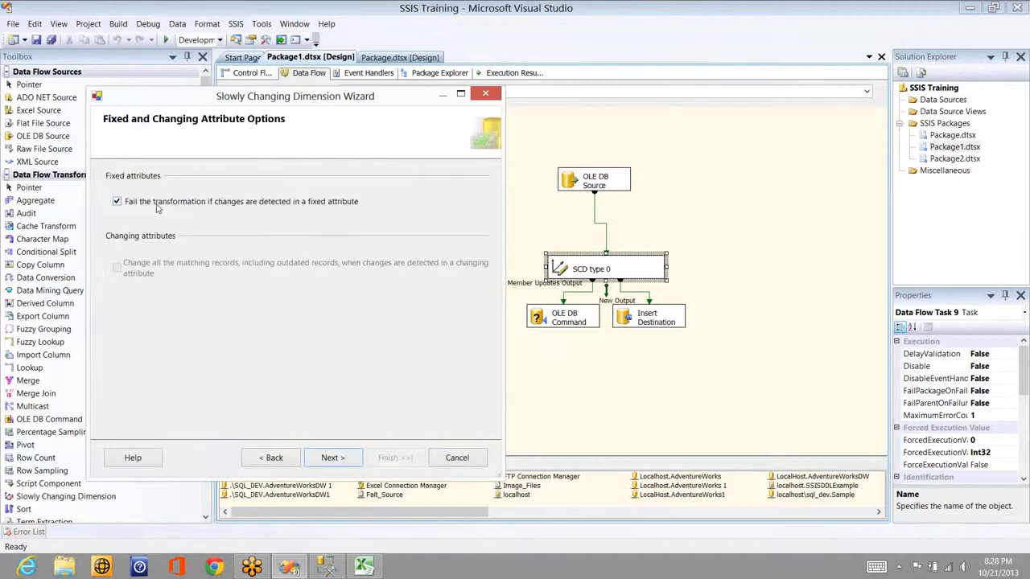
{"action": "left_click", "coordinate": [344, 457]}
{"action": "left_click", "coordinate": [334, 458]}
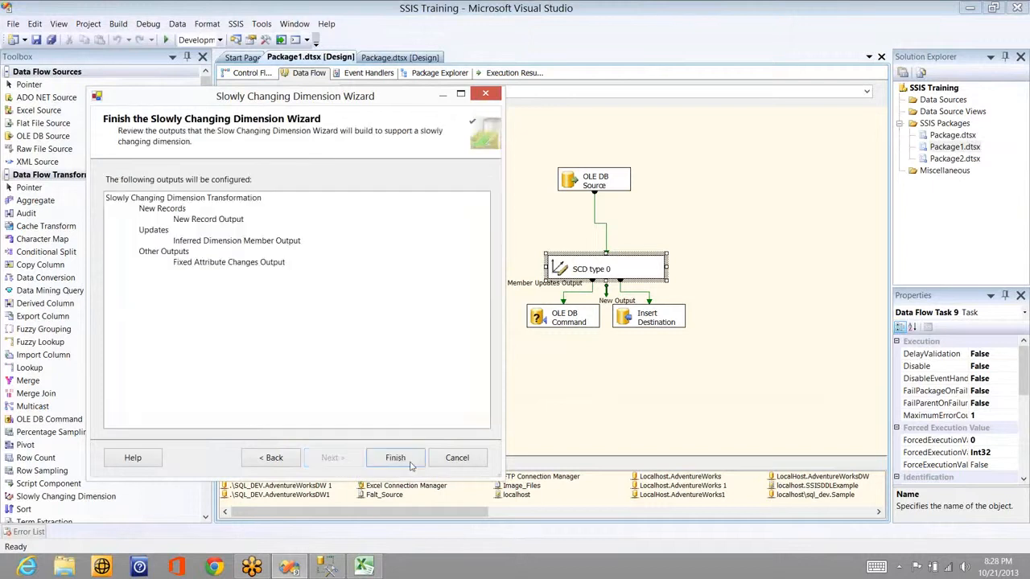
{"action": "left_click", "coordinate": [403, 458]}
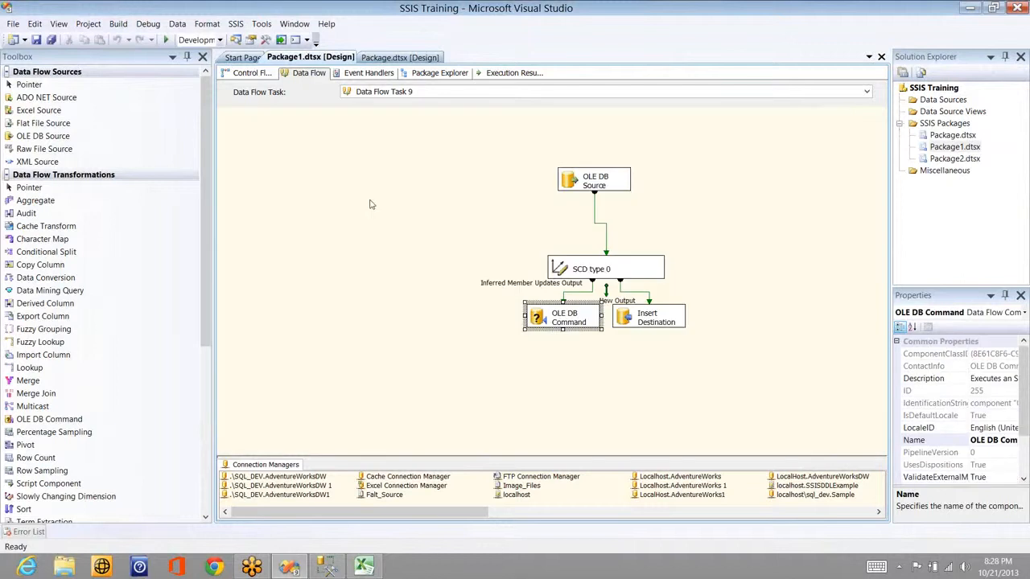
Step: Back in the control flow, add a new Data Flow Task beside Data Flow Task 9
{"action": "left_click", "coordinate": [258, 74]}
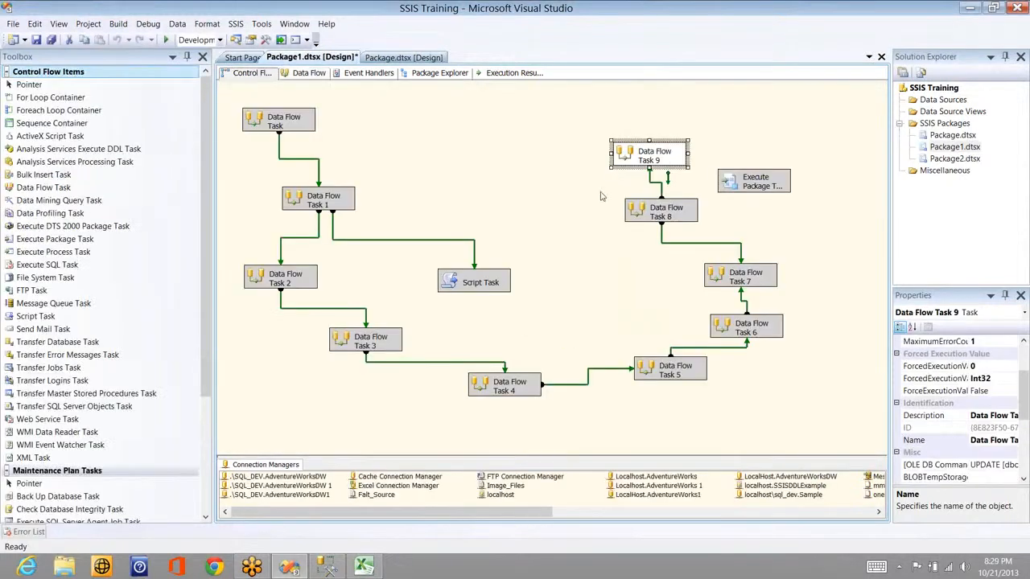
{"action": "right_click", "coordinate": [667, 156]}
{"action": "left_click", "coordinate": [126, 204]}
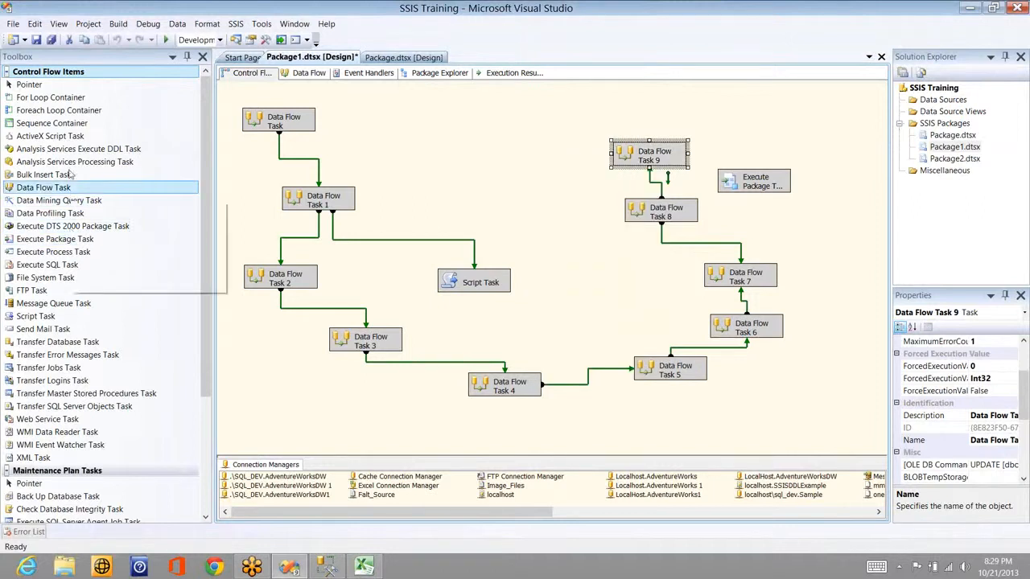
{"action": "left_click", "coordinate": [56, 214]}
{"action": "left_click", "coordinate": [61, 229]}
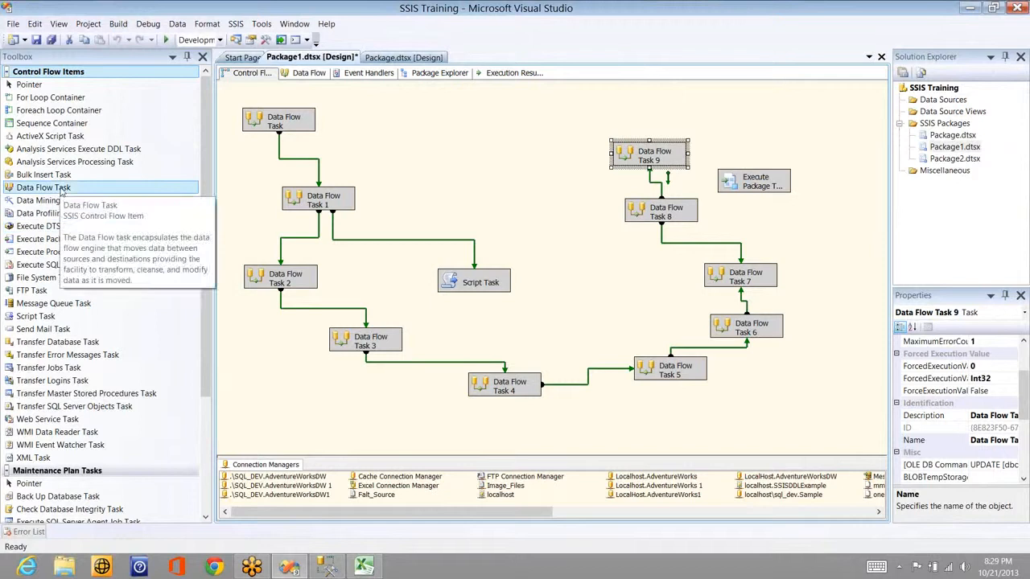
{"action": "left_click_drag", "start_coordinate": [60, 190], "coordinate": [538, 140]}
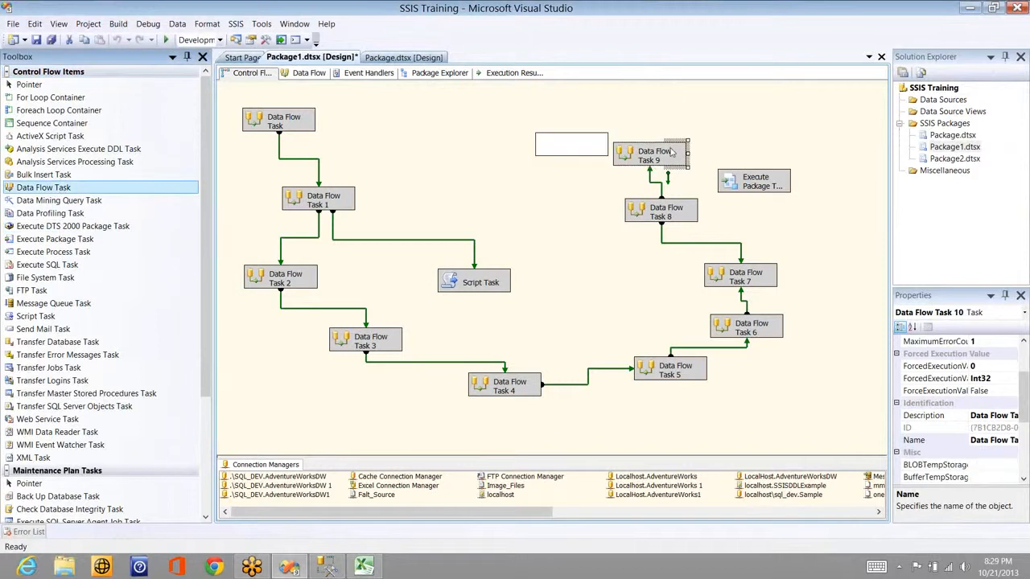
Step: Connect Data Flow Task 9 to Task 10 and place an OLE DB Source inside Task 10
{"action": "left_click", "coordinate": [672, 152]}
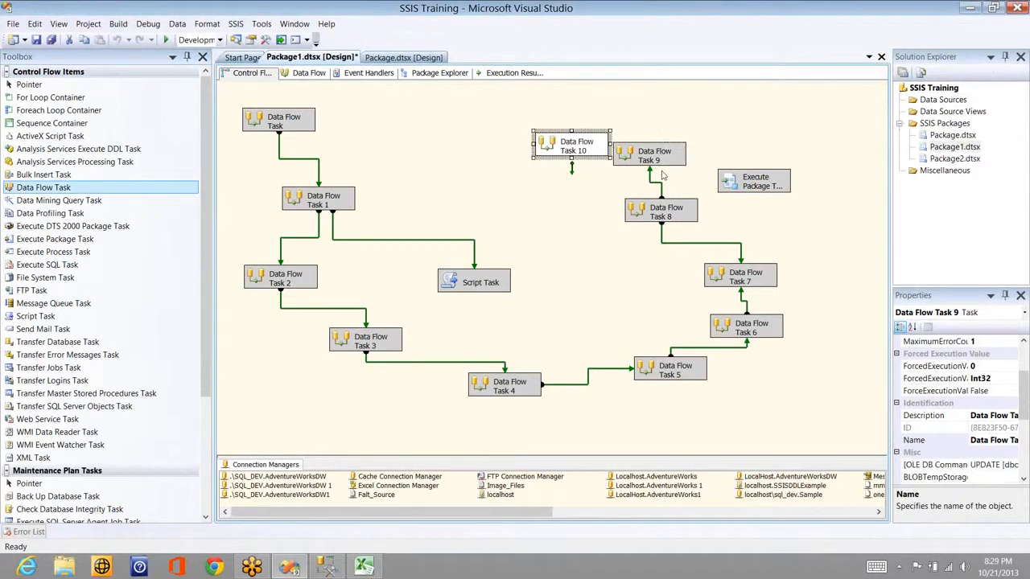
{"action": "left_click_drag", "start_coordinate": [667, 177], "coordinate": [567, 151]}
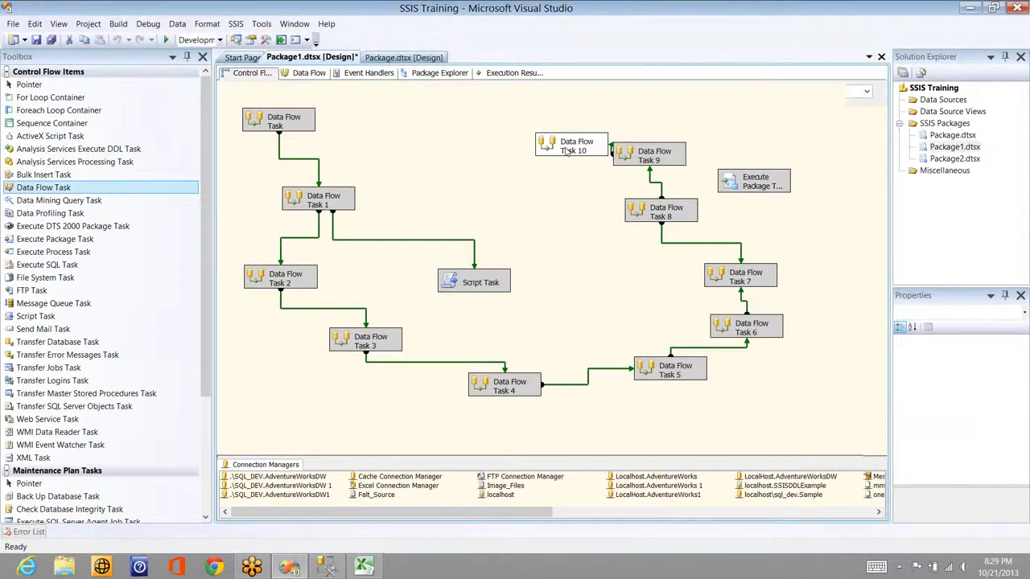
{"action": "double_click", "coordinate": [567, 151]}
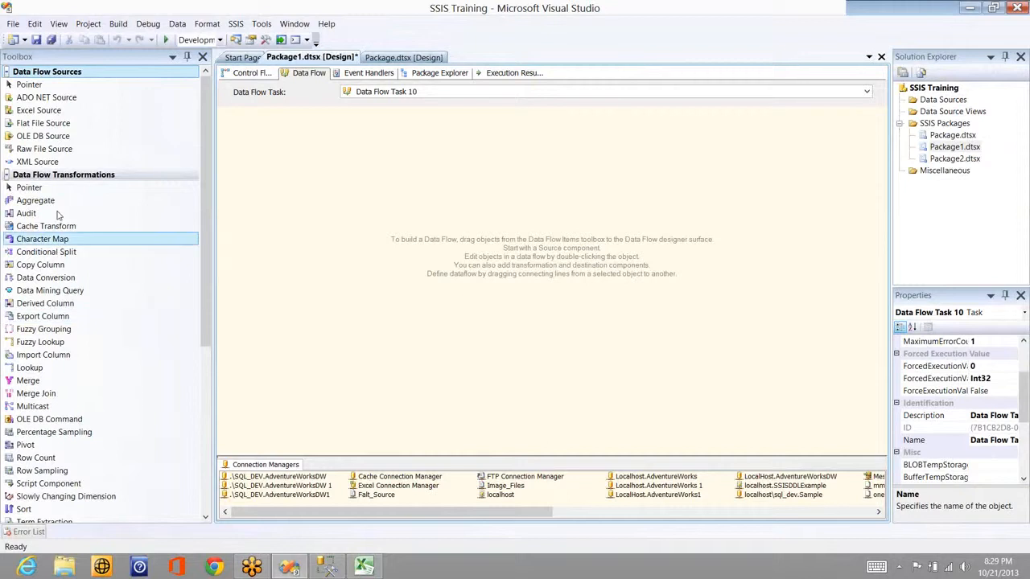
{"action": "left_click", "coordinate": [57, 140]}
{"action": "left_click_drag", "start_coordinate": [58, 139], "coordinate": [381, 152]}
{"action": "left_click", "coordinate": [489, 165]}
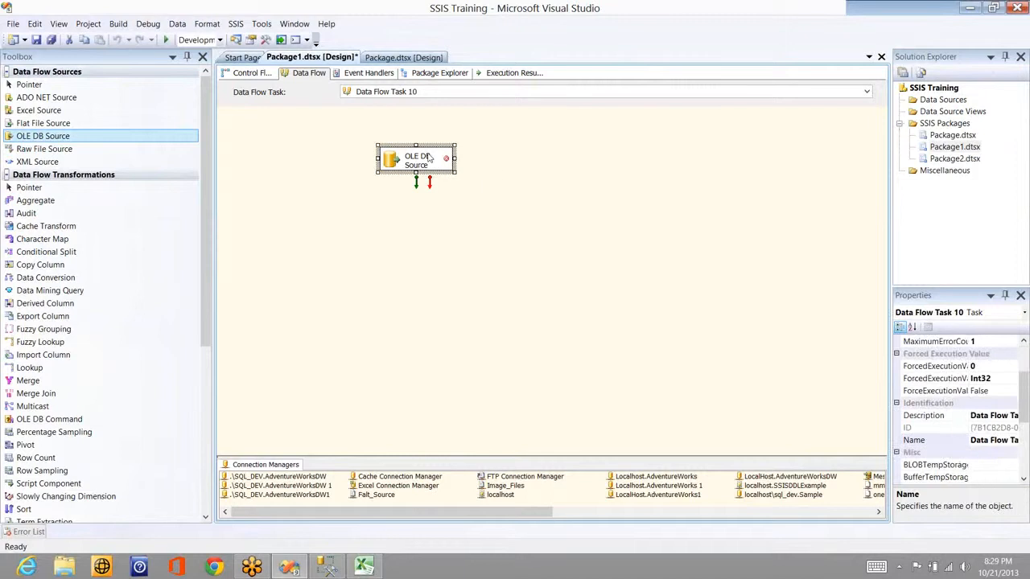
Step: Point the OLE DB Source at [dbo].[Sales_Person] on localhost\sql_dev.Sample
{"action": "double_click", "coordinate": [429, 157]}
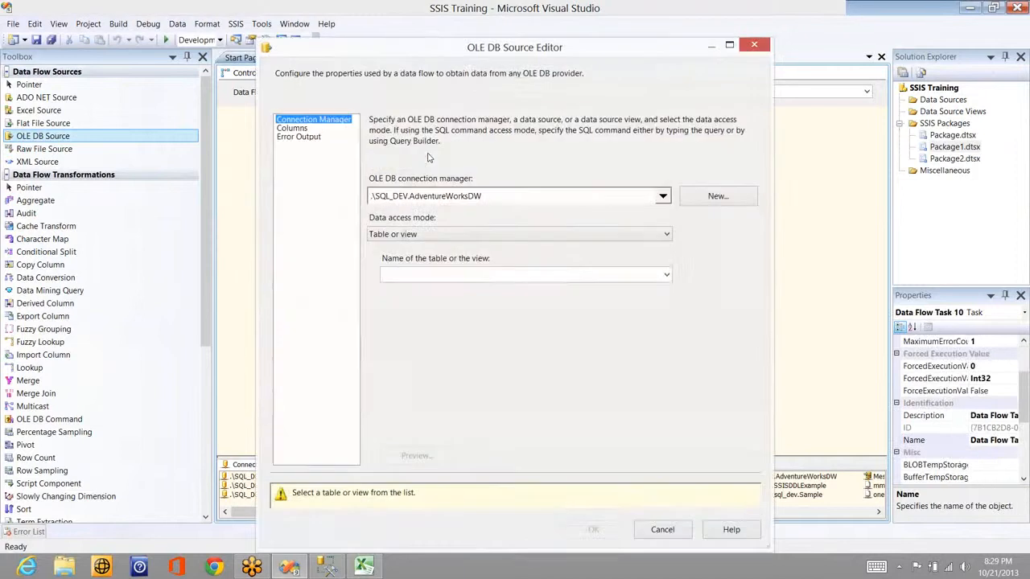
{"action": "left_click", "coordinate": [665, 200]}
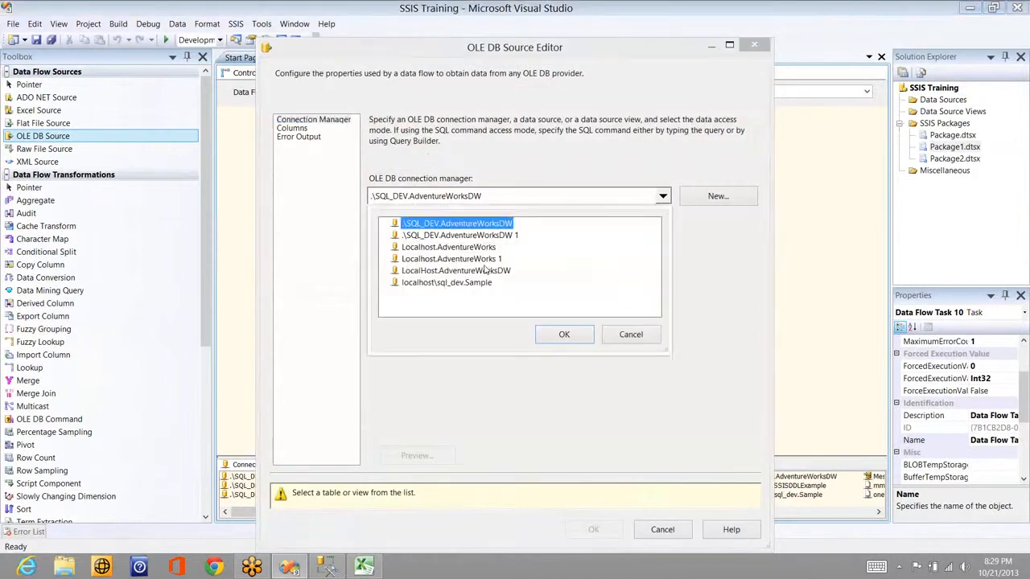
{"action": "left_click", "coordinate": [481, 286]}
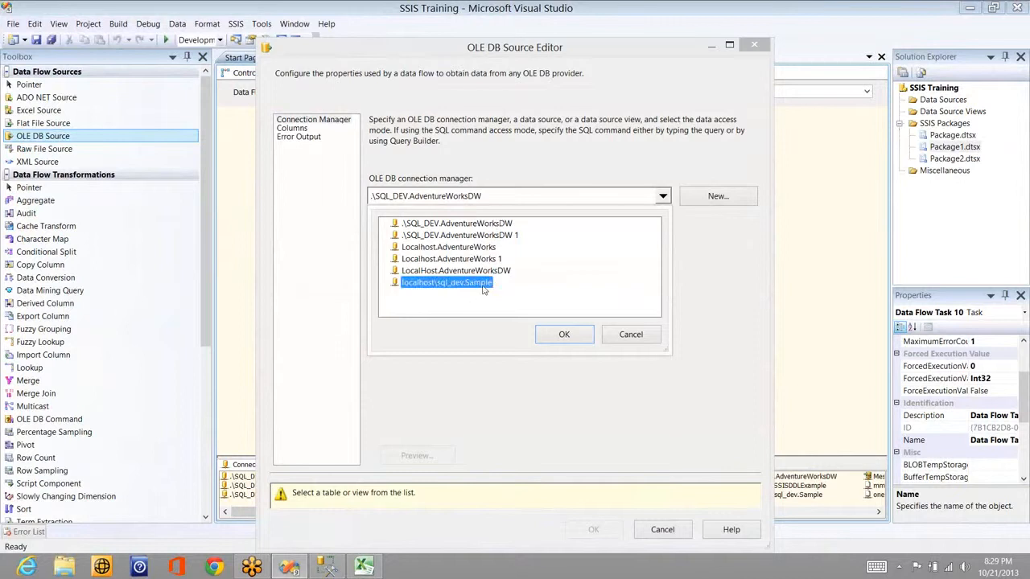
{"action": "left_click", "coordinate": [581, 340]}
{"action": "left_click", "coordinate": [613, 234]}
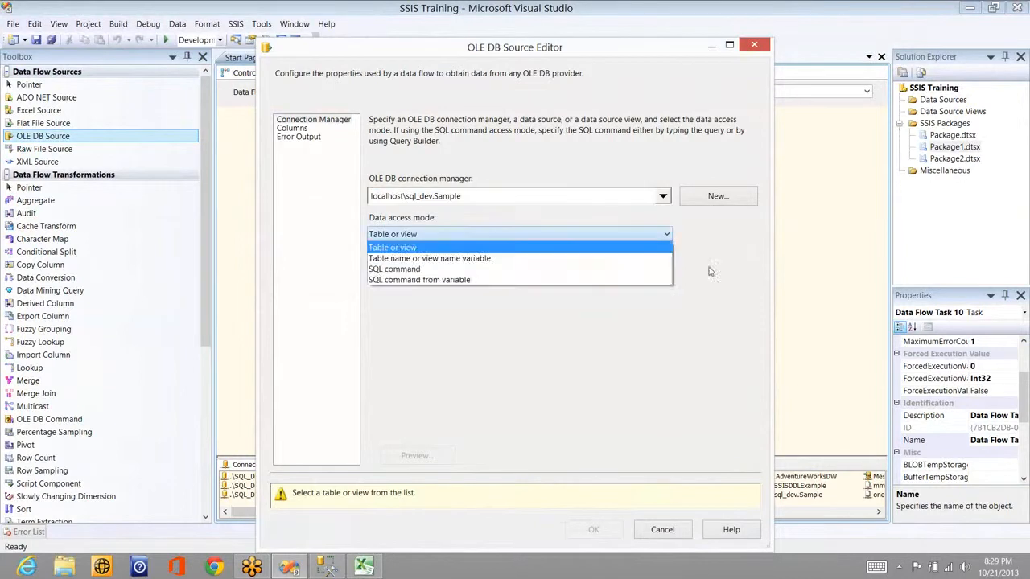
{"action": "left_click", "coordinate": [708, 271]}
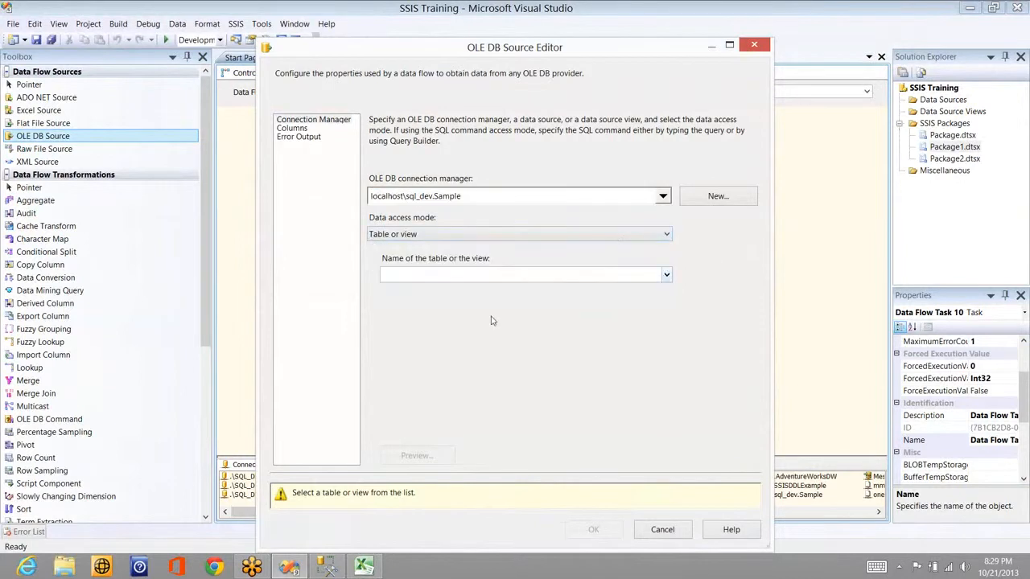
{"action": "left_click", "coordinate": [666, 278]}
{"action": "left_click", "coordinate": [496, 304]}
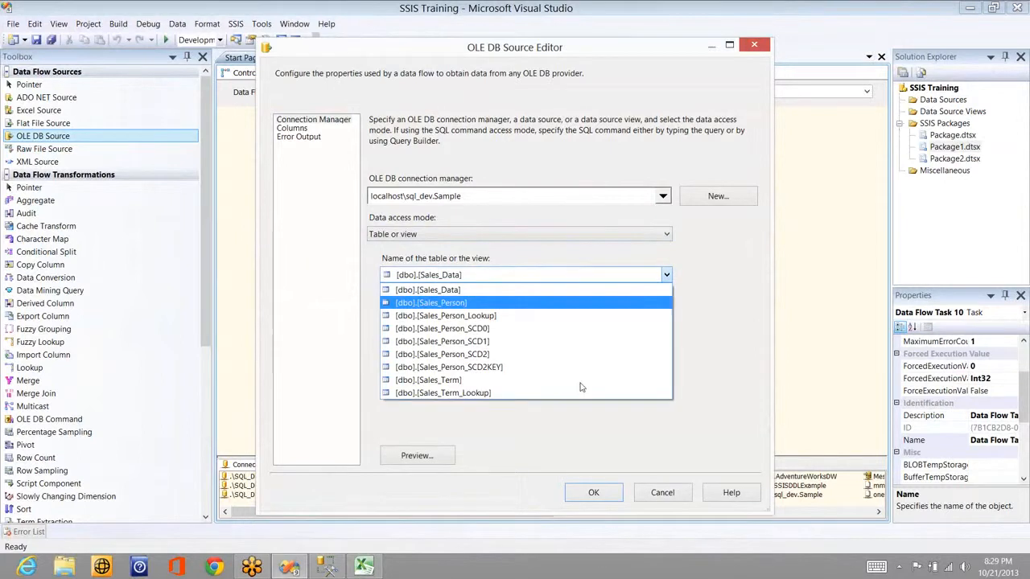
{"action": "left_click", "coordinate": [602, 490]}
{"action": "key", "text": "alt+Tab"}
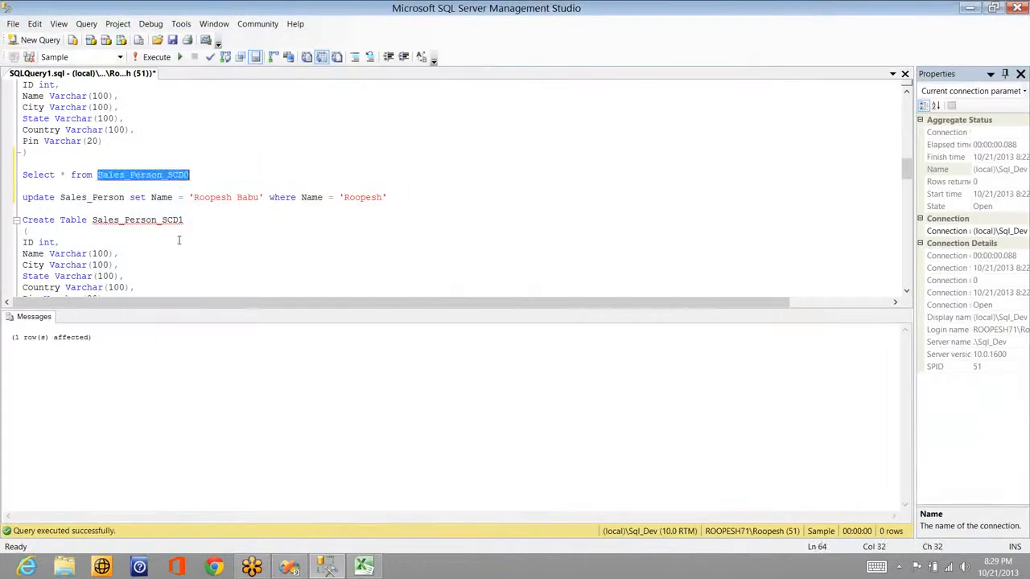
Step: Run 'select * from Sales_Person_SCD1' in Management Studio, confirming the table is empty
{"action": "left_click", "coordinate": [179, 240]}
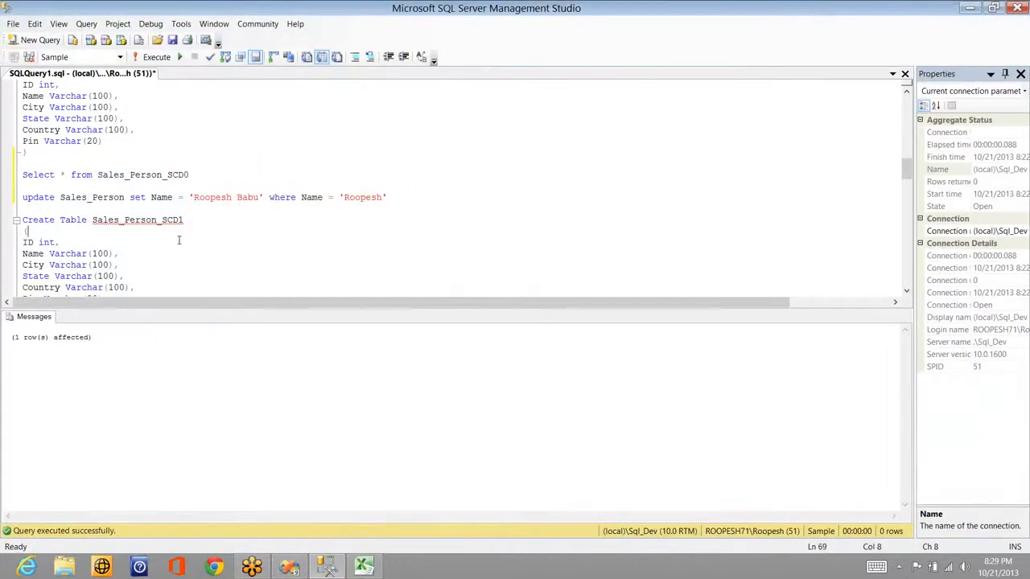
{"action": "key", "text": "Down"}
{"action": "key", "text": "Down"}
{"action": "key", "text": "Down"}
{"action": "key", "text": "Down"}
{"action": "key", "text": "Down"}
{"action": "key", "text": "Down"}
{"action": "key", "text": "Down"}
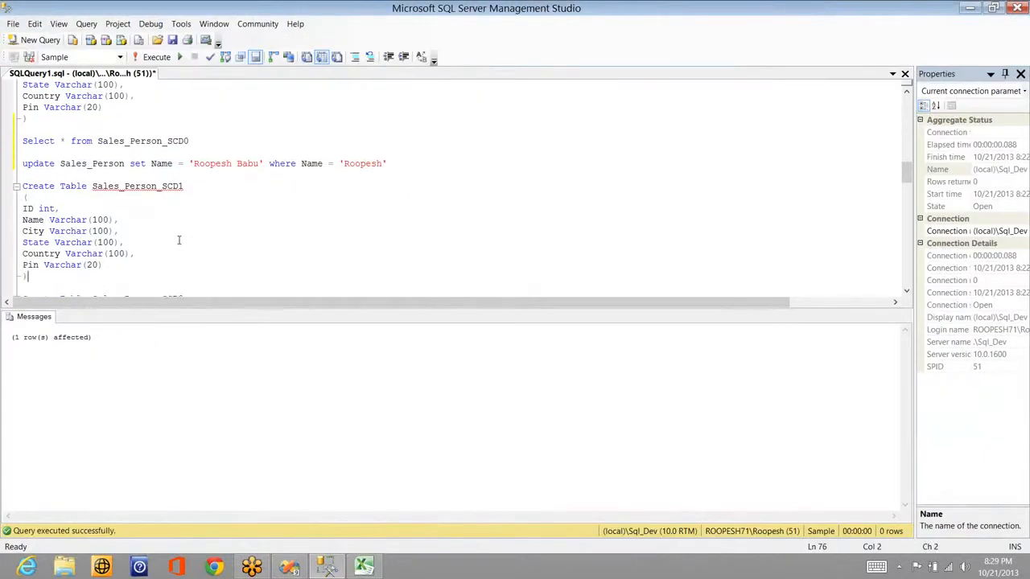
{"action": "key", "text": "shift+Up"}
{"action": "key", "text": "shift+Up"}
{"action": "key", "text": "shift+Up"}
{"action": "key", "text": "shift+Up"}
{"action": "key", "text": "shift+Up"}
{"action": "key", "text": "shift+Up"}
{"action": "key", "text": "shift+Up"}
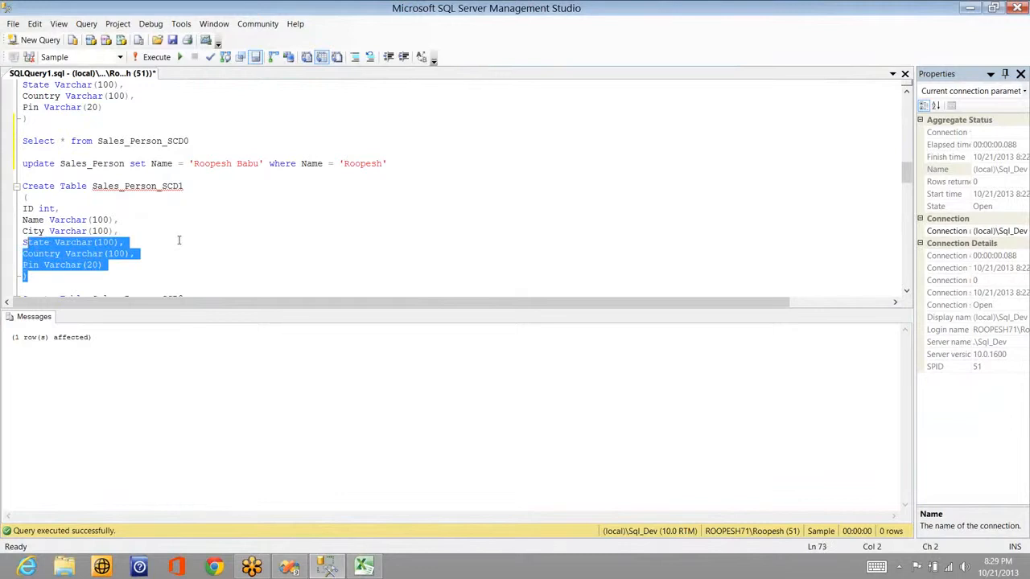
{"action": "double_click", "coordinate": [143, 188]}
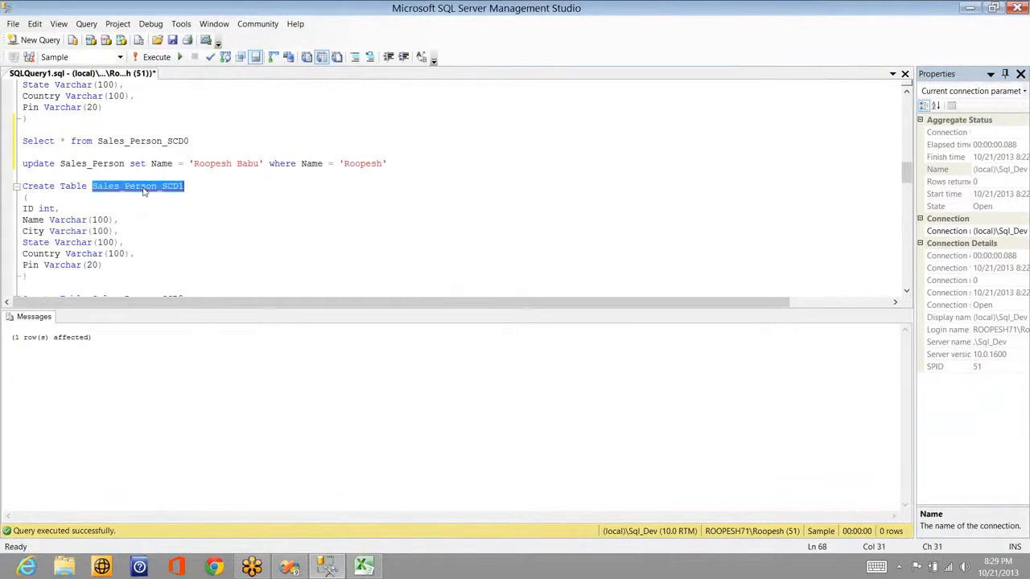
{"action": "left_click", "coordinate": [69, 275]}
{"action": "key", "text": "Return"}
{"action": "key", "text": "Return"}
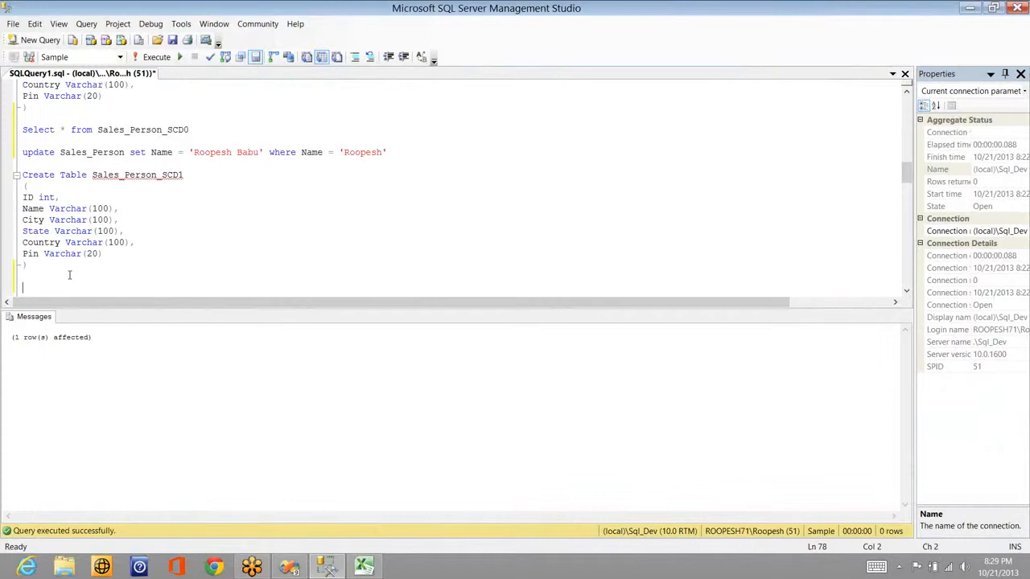
{"action": "type", "text": "select * f"}
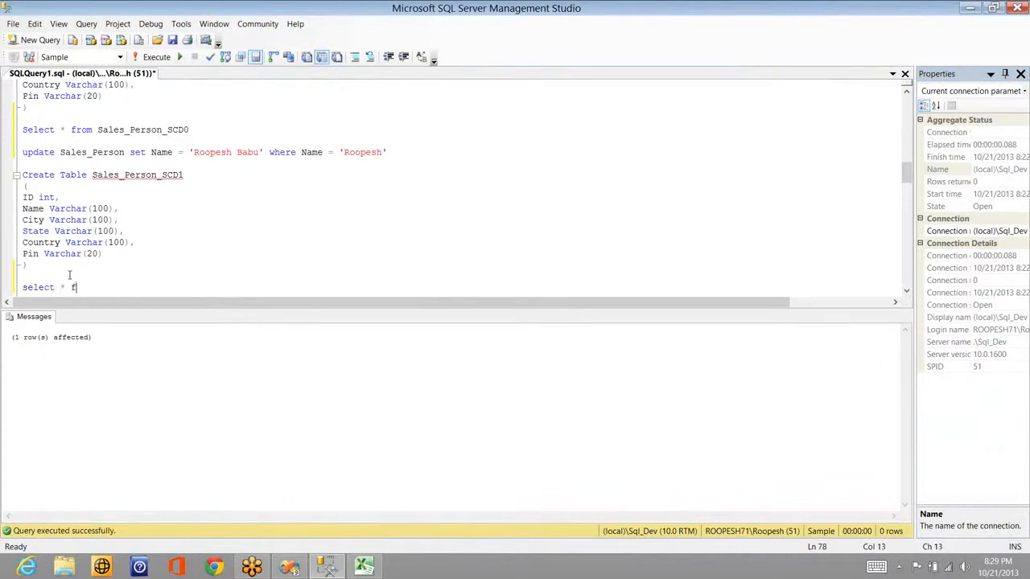
{"action": "type", "text": "rom Sales_Person_SCD1"}
{"action": "key", "text": "shift+Home"}
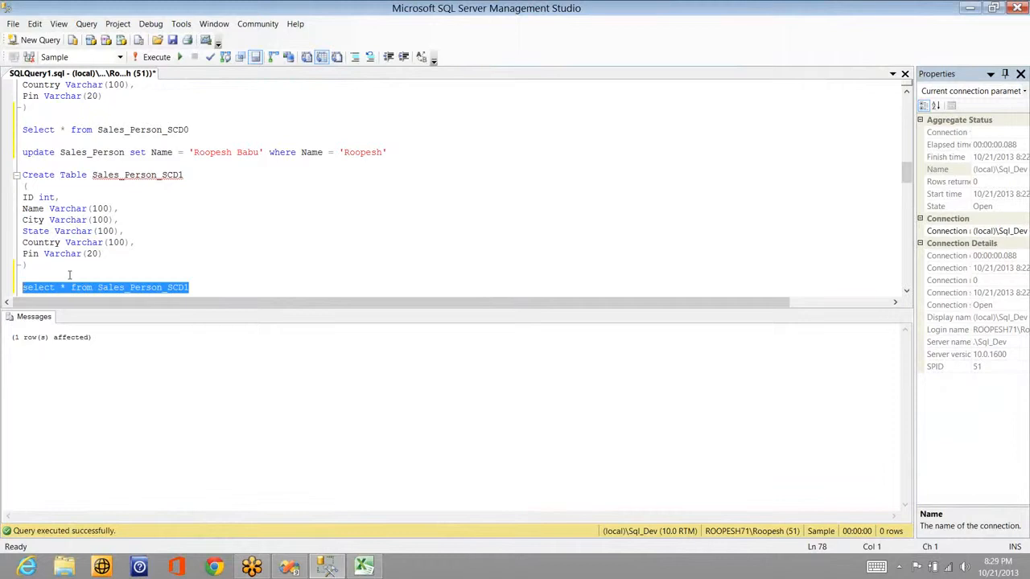
{"action": "key", "text": "F5"}
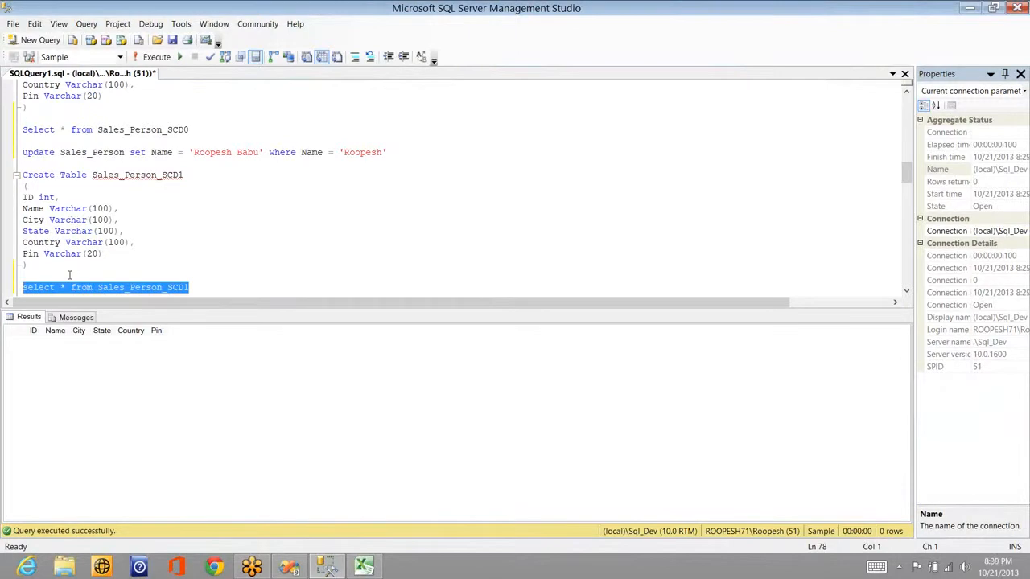
{"action": "key", "text": "alt+Tab"}
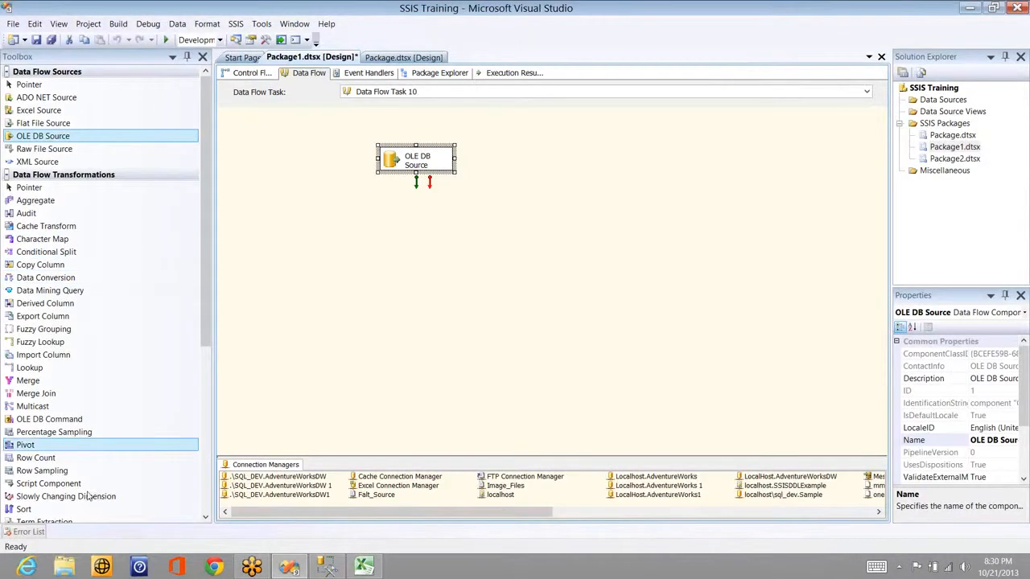
Step: Add a Slowly Changing Dimension fed by the OLE DB Source output and open its wizard
{"action": "left_click_drag", "start_coordinate": [80, 496], "coordinate": [423, 175]}
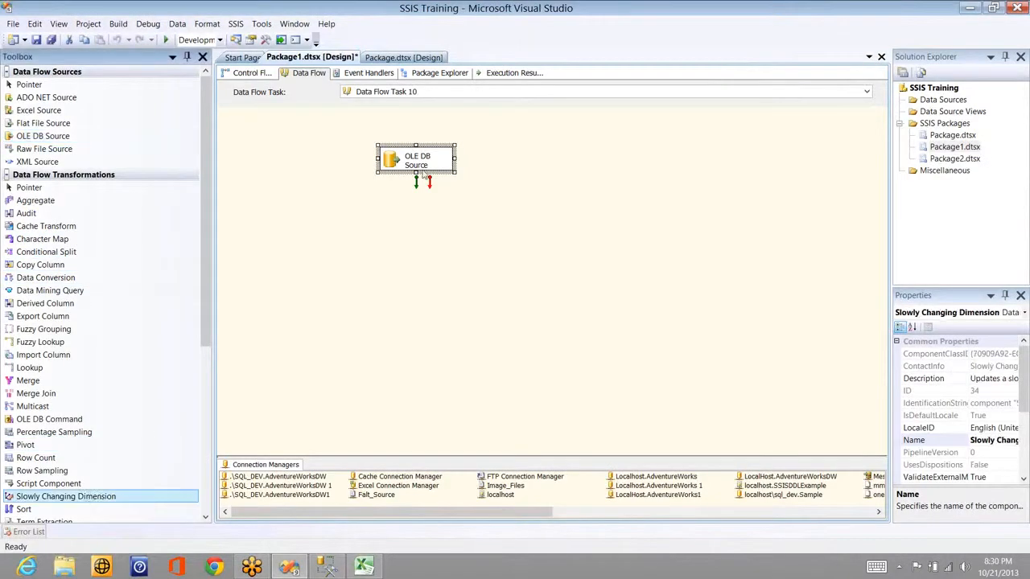
{"action": "left_click", "coordinate": [421, 166]}
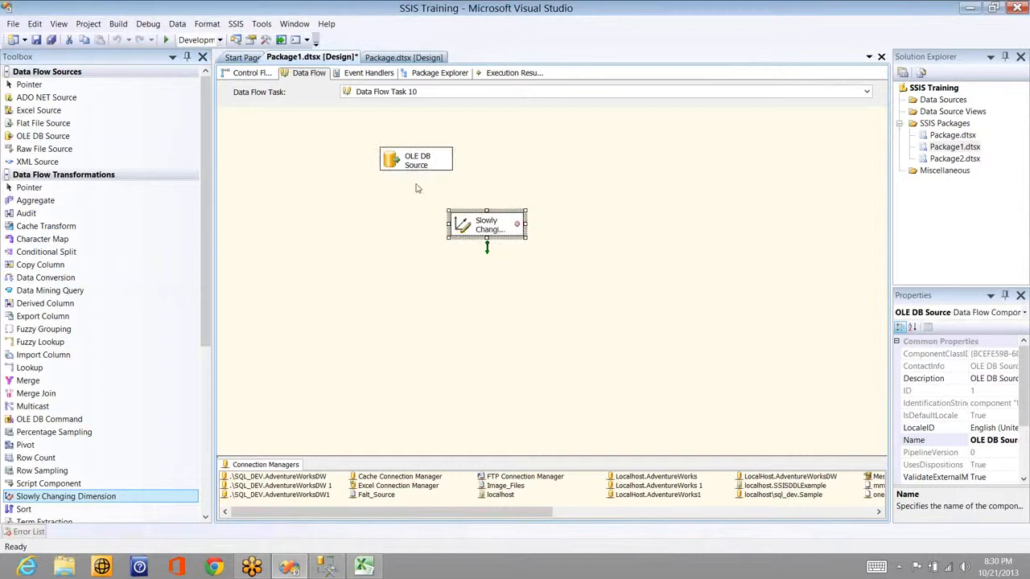
{"action": "left_click", "coordinate": [484, 227]}
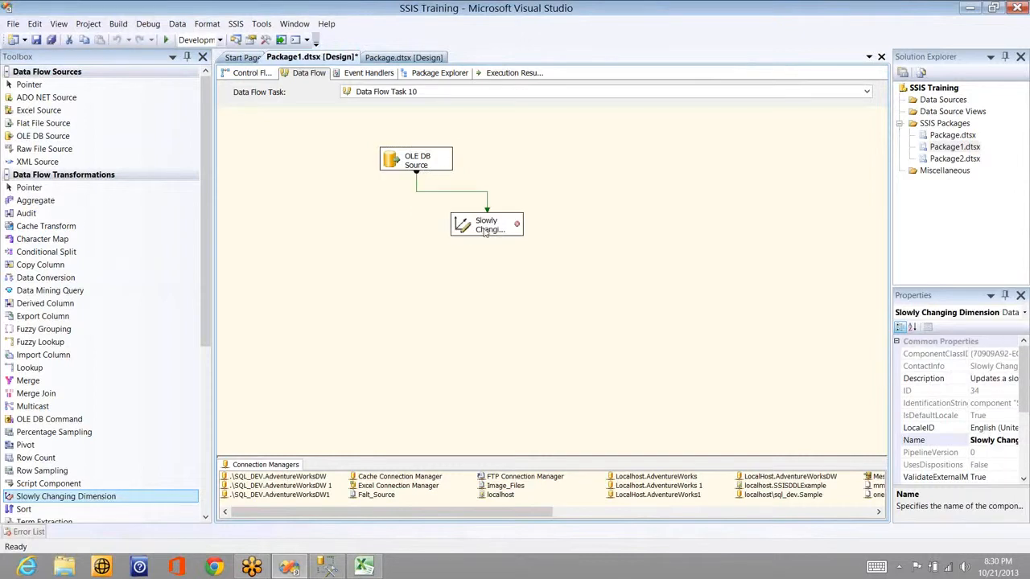
{"action": "left_click", "coordinate": [485, 232]}
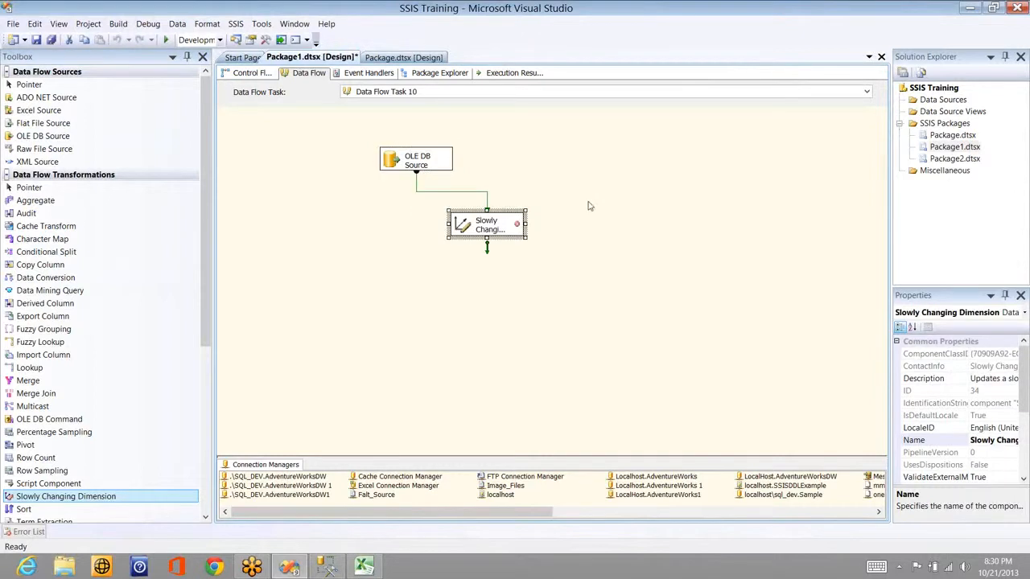
{"action": "double_click", "coordinate": [494, 228]}
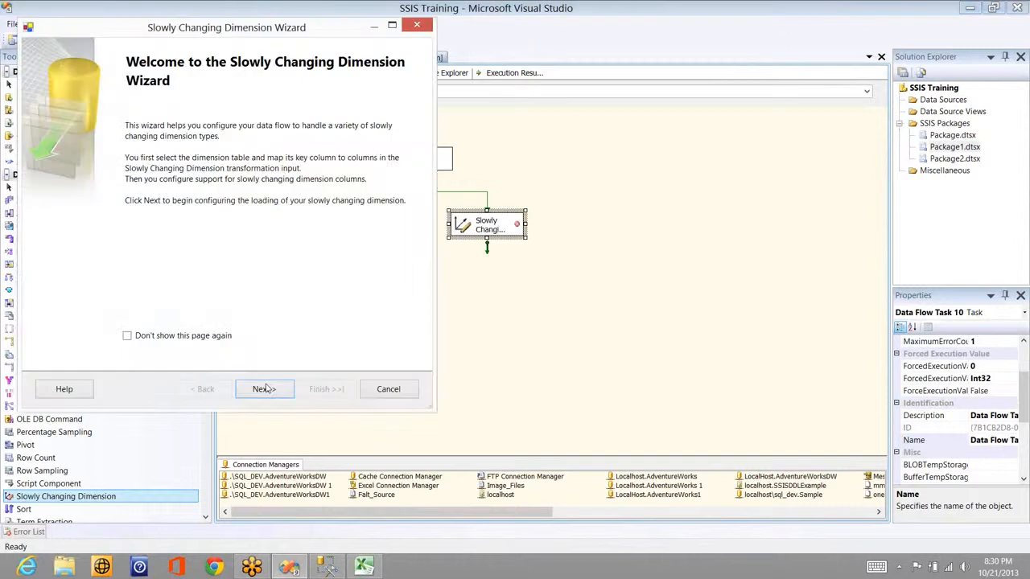
Step: Target Sales_Person_SCD1 on localhost\sql_dev.Sample, with ID as the business key
{"action": "left_click", "coordinate": [264, 388]}
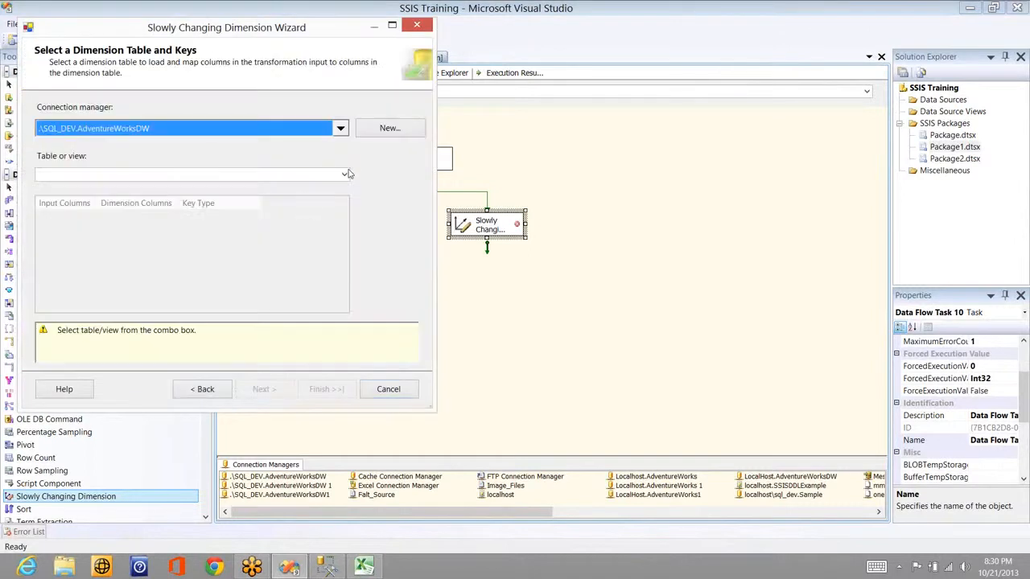
{"action": "left_click", "coordinate": [344, 176]}
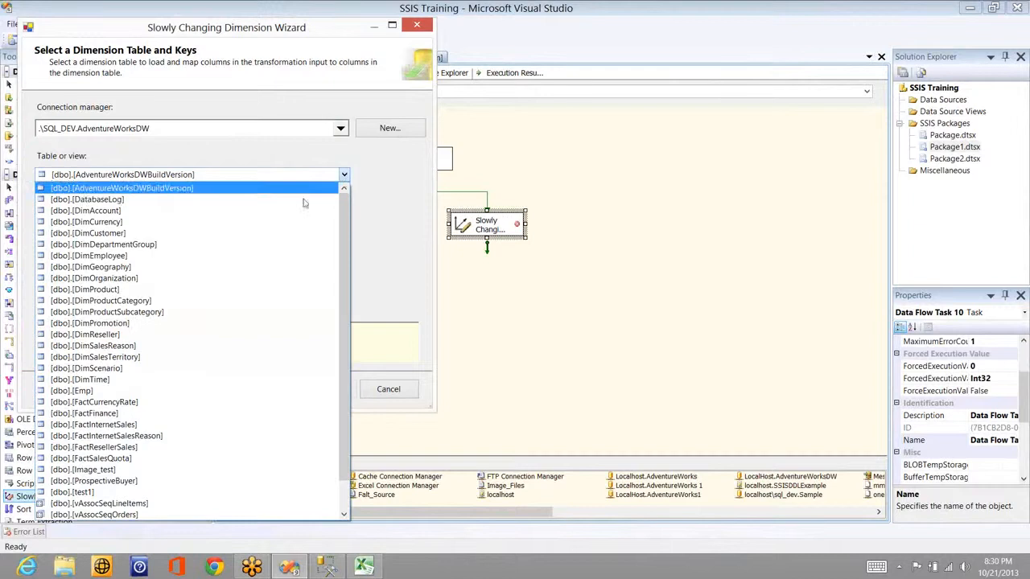
{"action": "left_click", "coordinate": [341, 135]}
{"action": "left_click", "coordinate": [340, 131]}
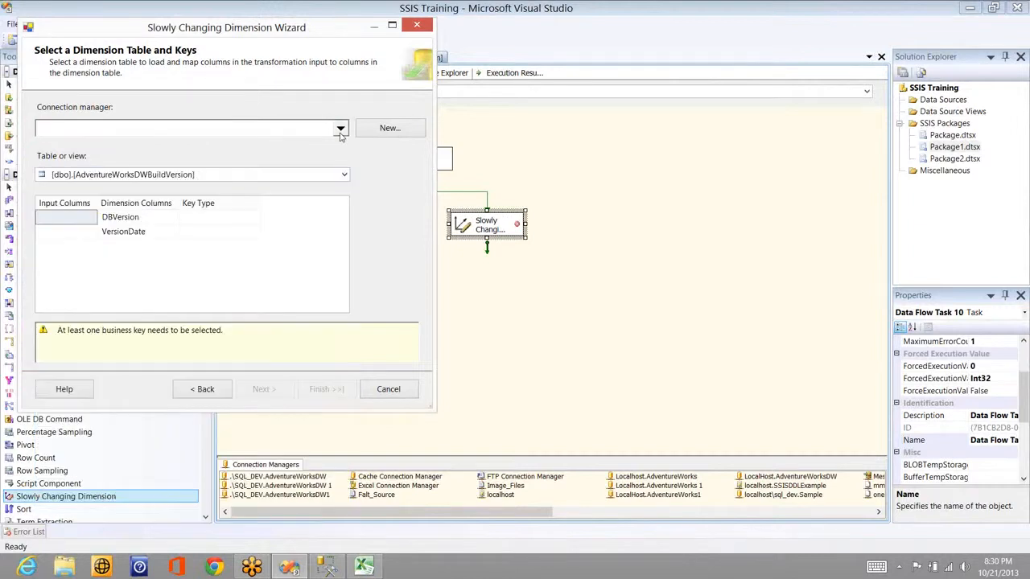
{"action": "left_click", "coordinate": [333, 176]}
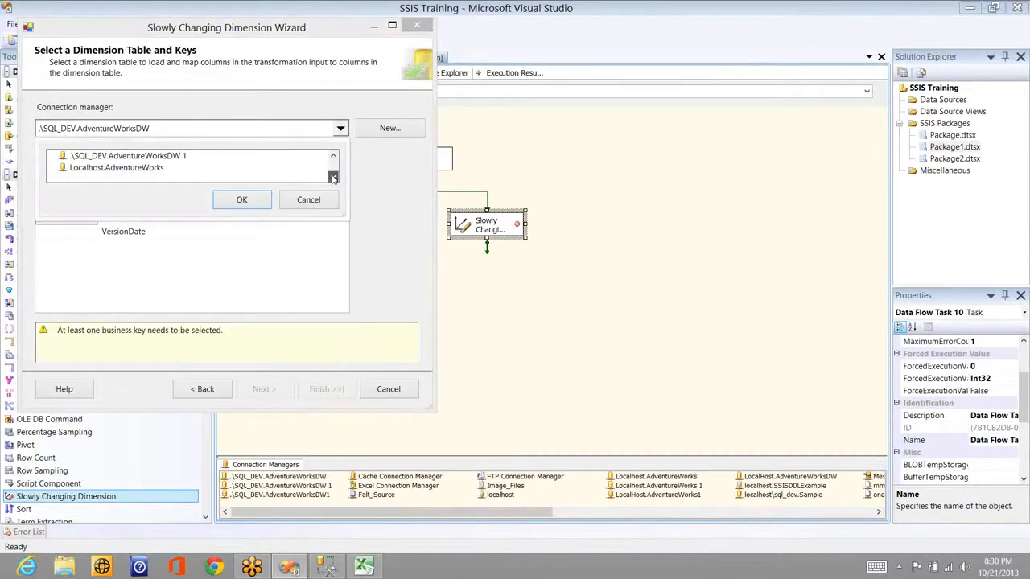
{"action": "left_click", "coordinate": [332, 177]}
{"action": "left_click", "coordinate": [153, 168]}
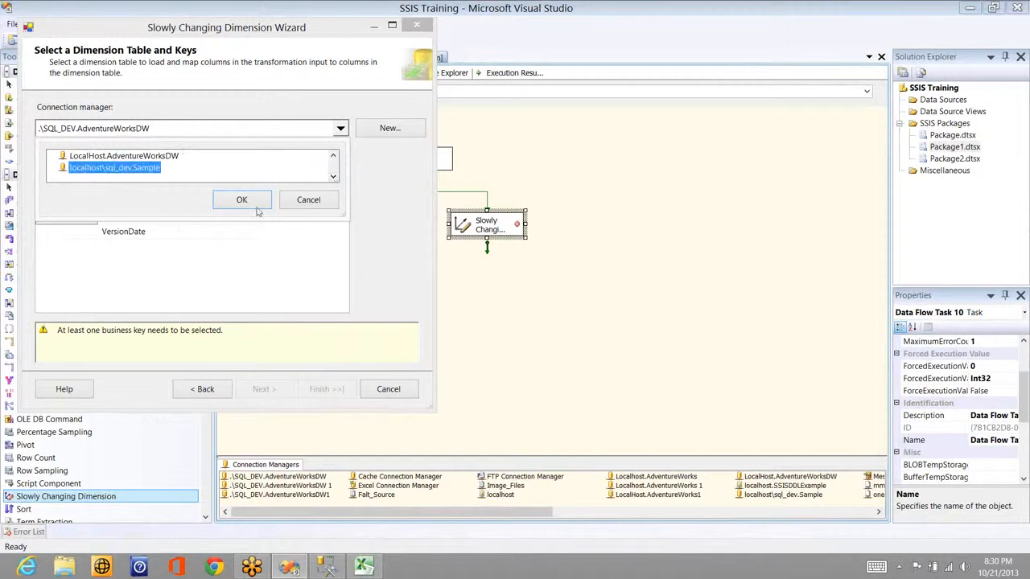
{"action": "left_click", "coordinate": [241, 201]}
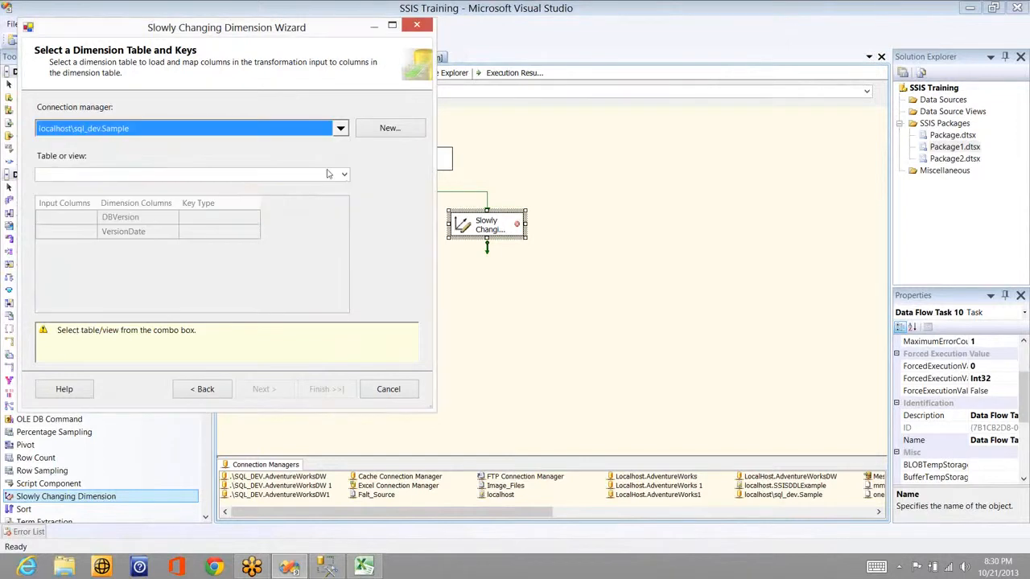
{"action": "left_click", "coordinate": [330, 174]}
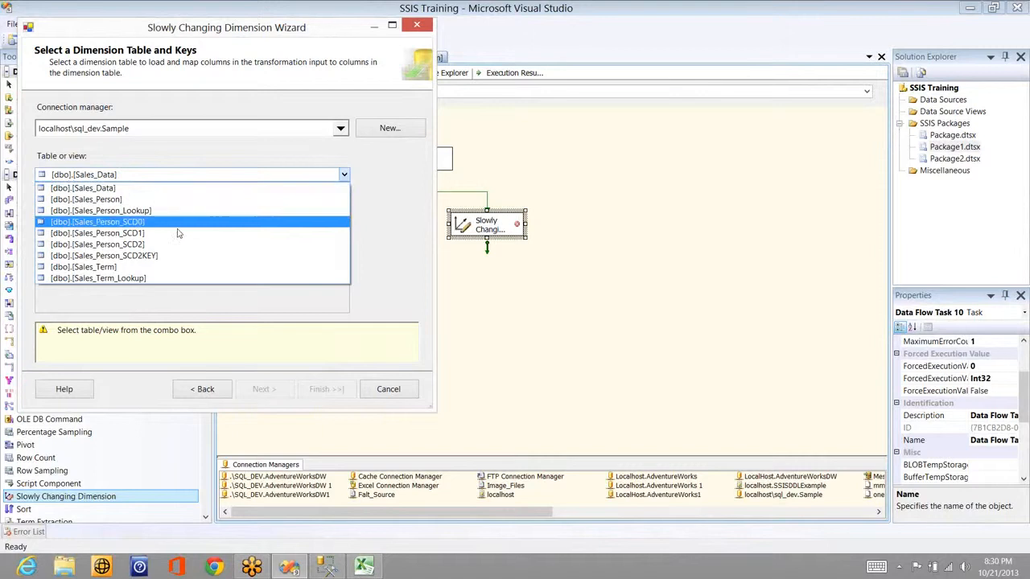
{"action": "left_click", "coordinate": [177, 232]}
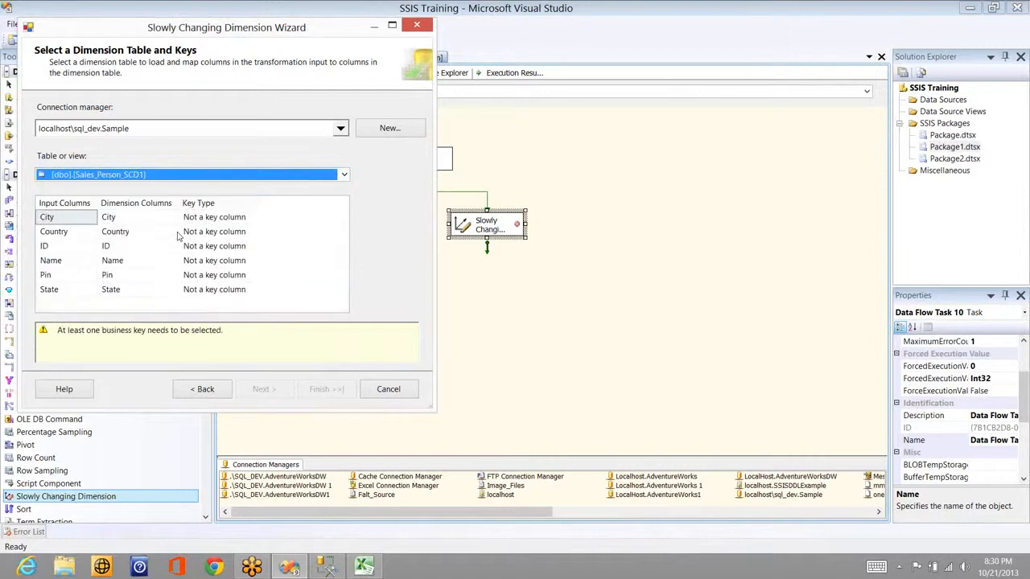
{"action": "left_click", "coordinate": [255, 249]}
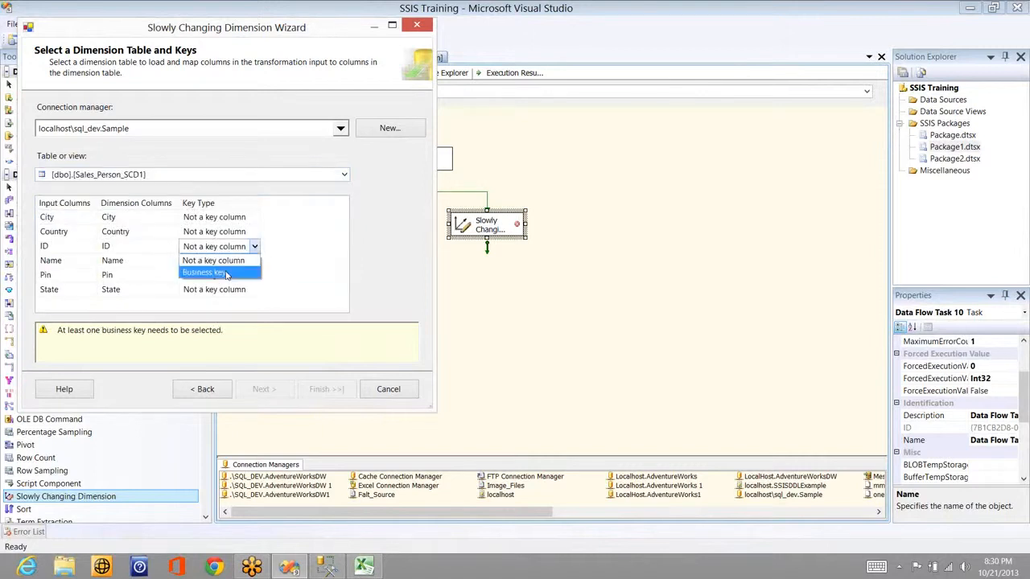
{"action": "left_click", "coordinate": [227, 273]}
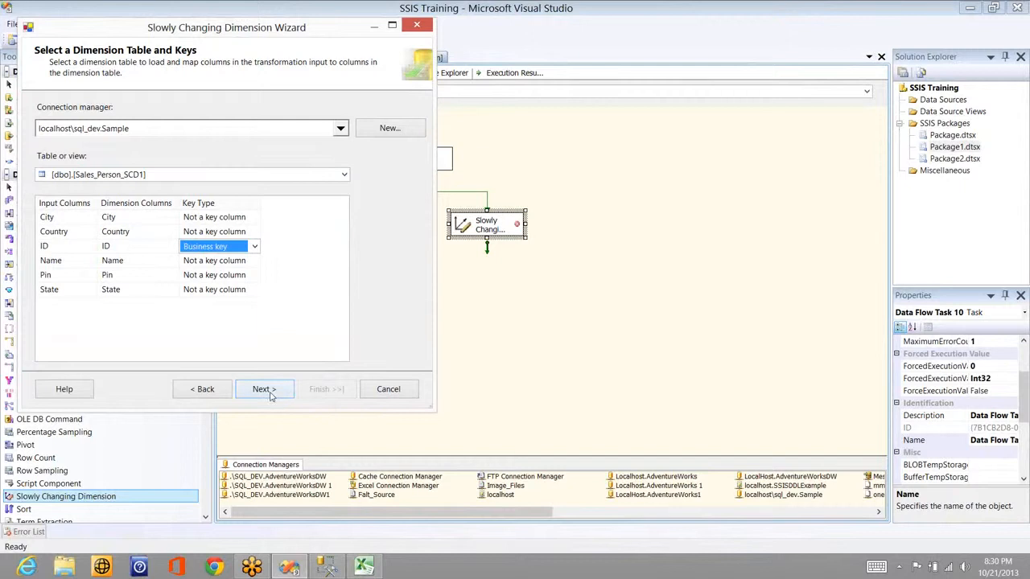
{"action": "left_click", "coordinate": [265, 388]}
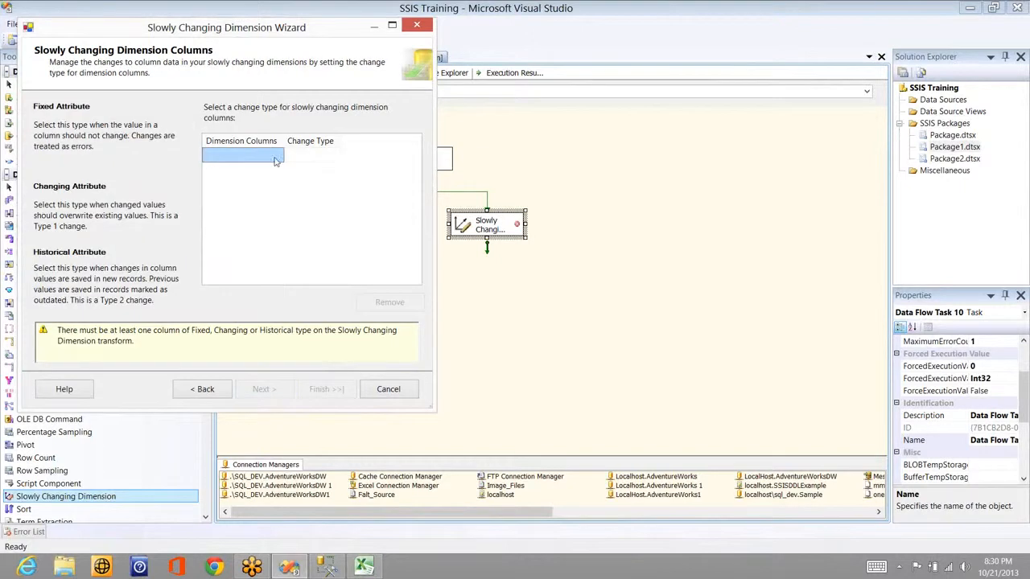
Step: Add City, Country, Name, Pin and State as dimension columns, with Name as a changing attribute
{"action": "left_click", "coordinate": [275, 158]}
{"action": "left_click", "coordinate": [276, 169]}
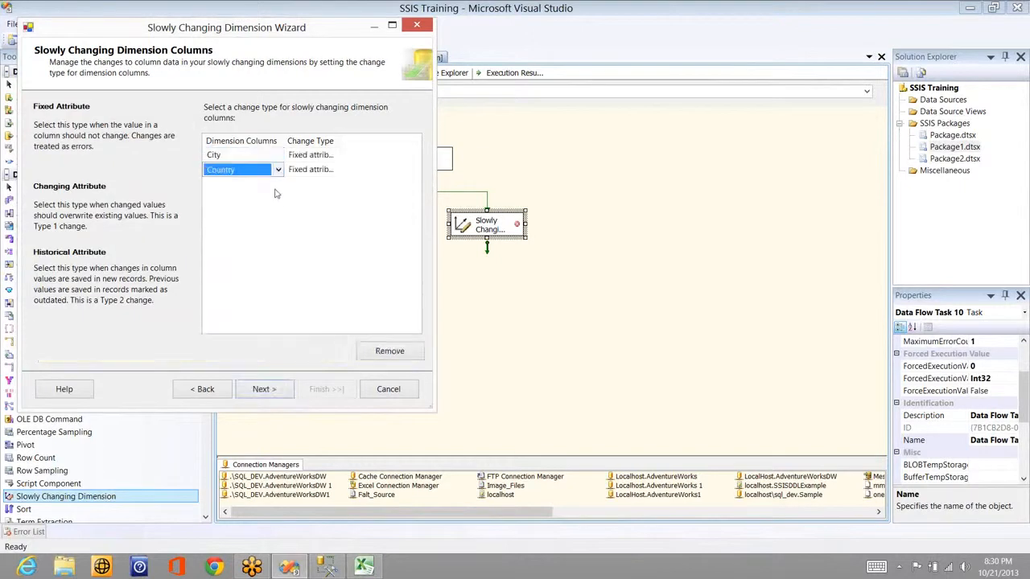
{"action": "left_click", "coordinate": [276, 184]}
{"action": "left_click", "coordinate": [275, 198]}
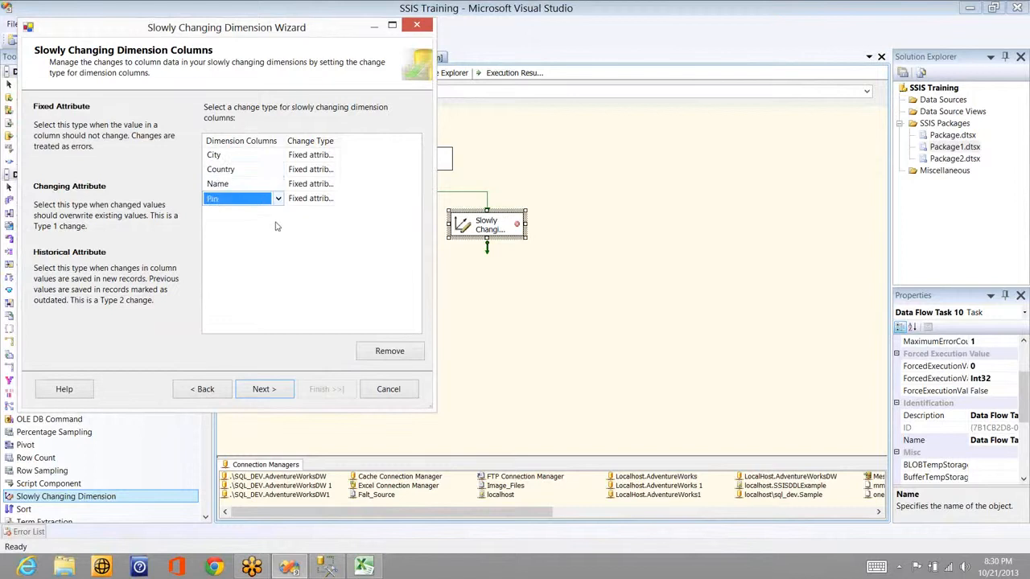
{"action": "left_click", "coordinate": [276, 212]}
{"action": "left_click", "coordinate": [276, 227]}
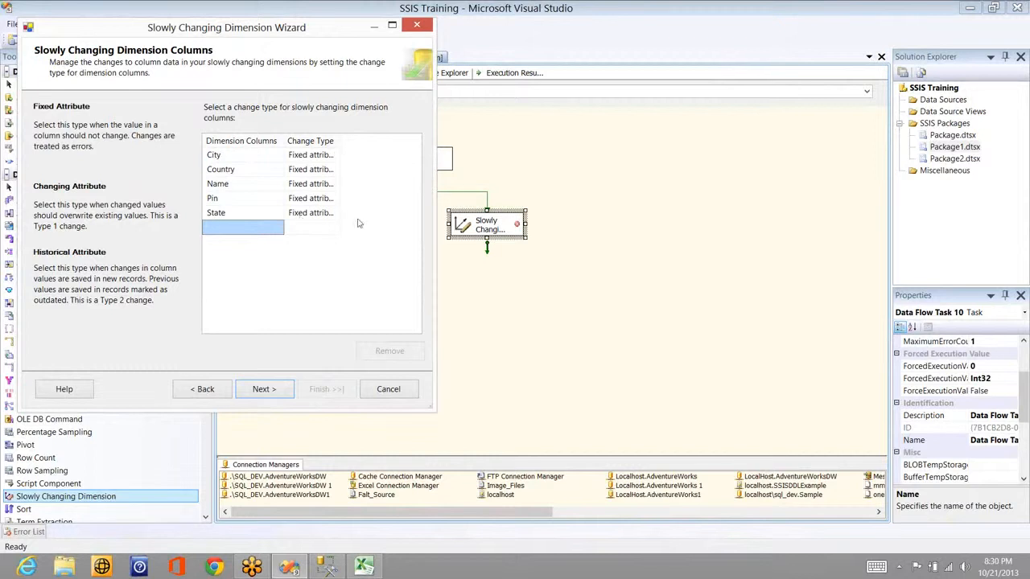
{"action": "left_click", "coordinate": [330, 186]}
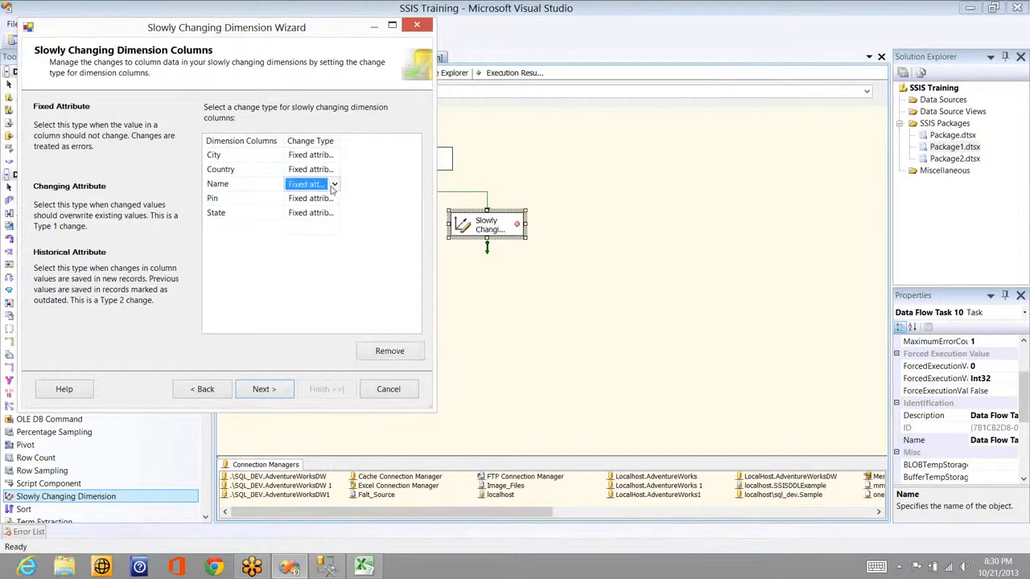
{"action": "left_click", "coordinate": [334, 185]}
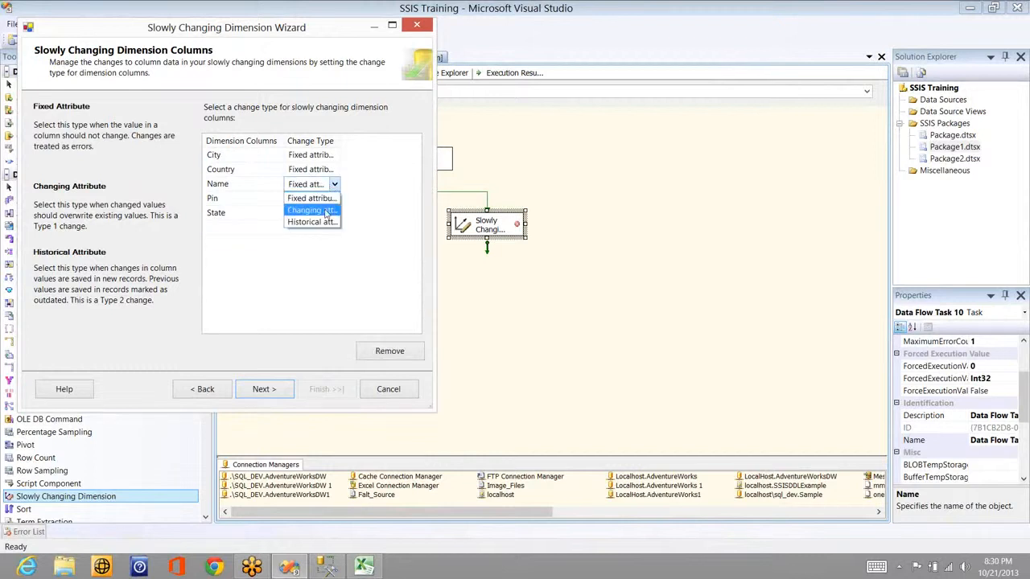
{"action": "left_click", "coordinate": [312, 210]}
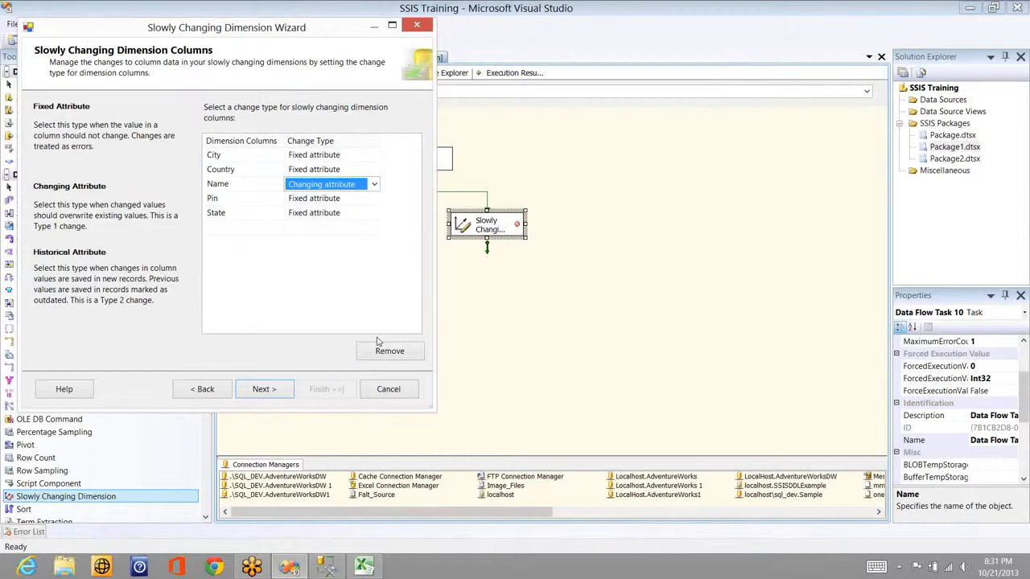
Step: Finish the SCD wizard, updating all matching records, and move Insert Destination down-left
{"action": "left_click", "coordinate": [264, 389]}
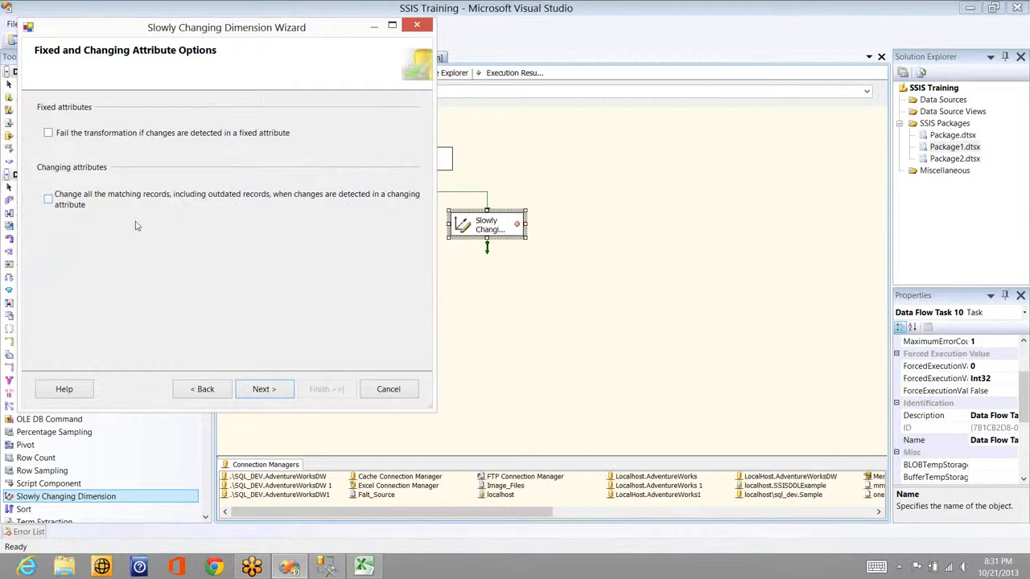
{"action": "left_click", "coordinate": [60, 203]}
{"action": "left_click", "coordinate": [266, 388]}
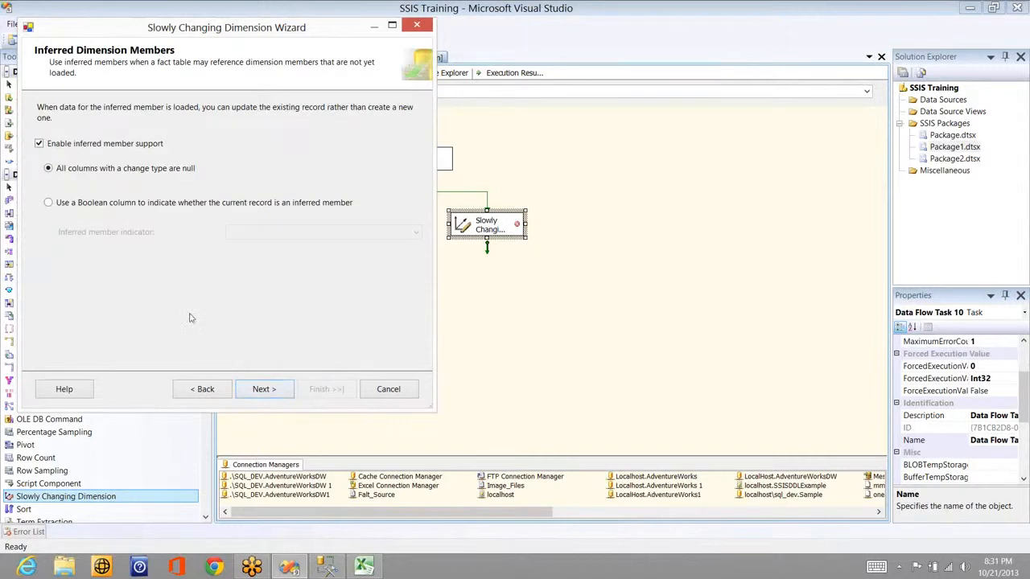
{"action": "left_click", "coordinate": [275, 392]}
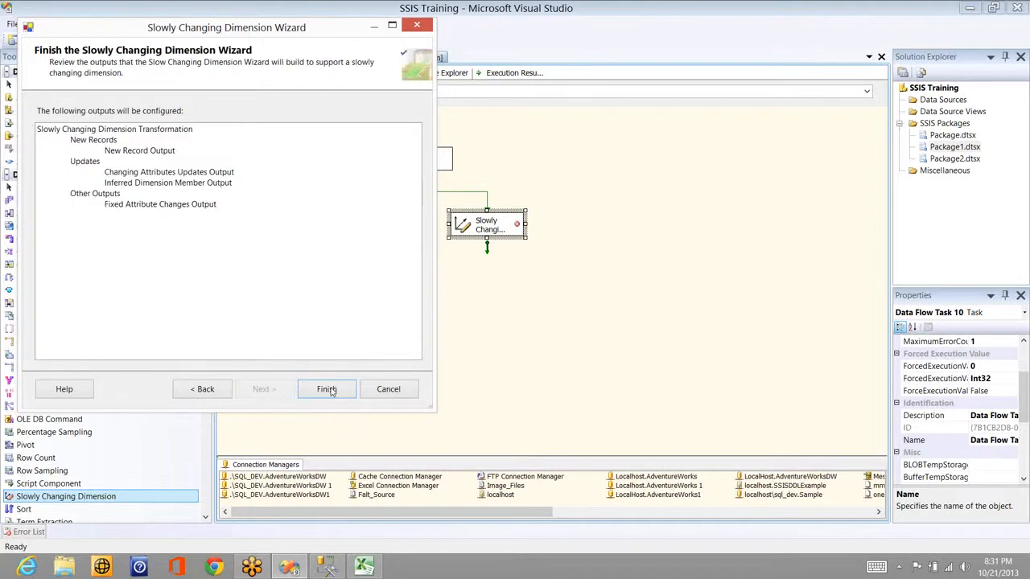
{"action": "left_click", "coordinate": [328, 387]}
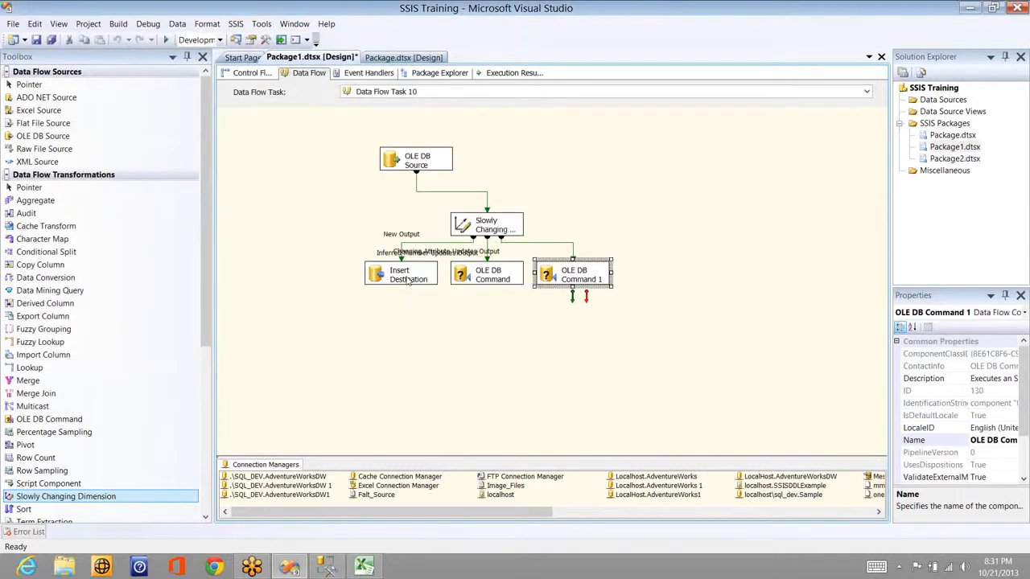
{"action": "left_click_drag", "start_coordinate": [407, 280], "coordinate": [333, 321]}
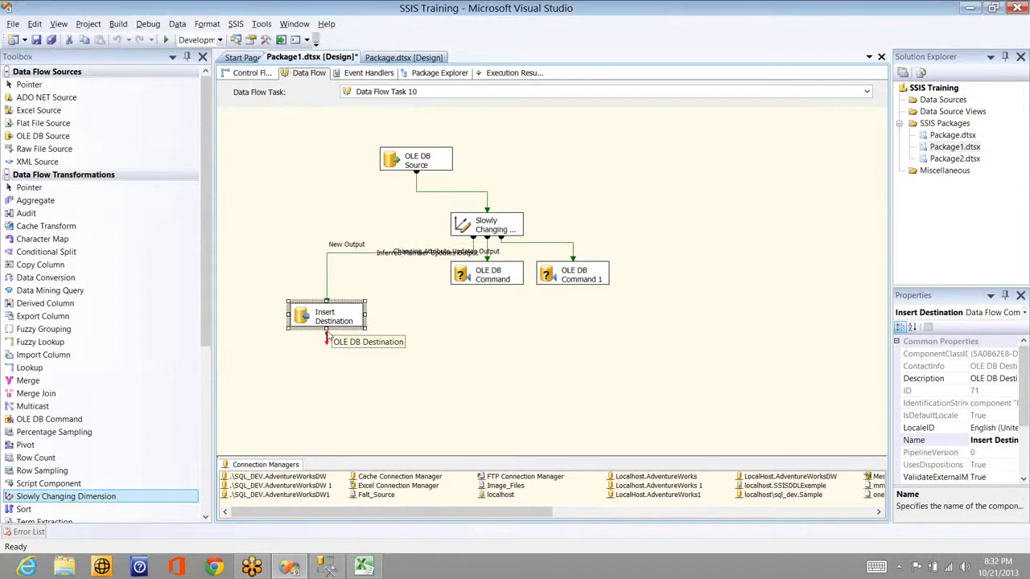
Step: Move OLE DB Command lower and OLE DB Command 1 right so each SCD output is visible
{"action": "key", "text": "alt+Tab"}
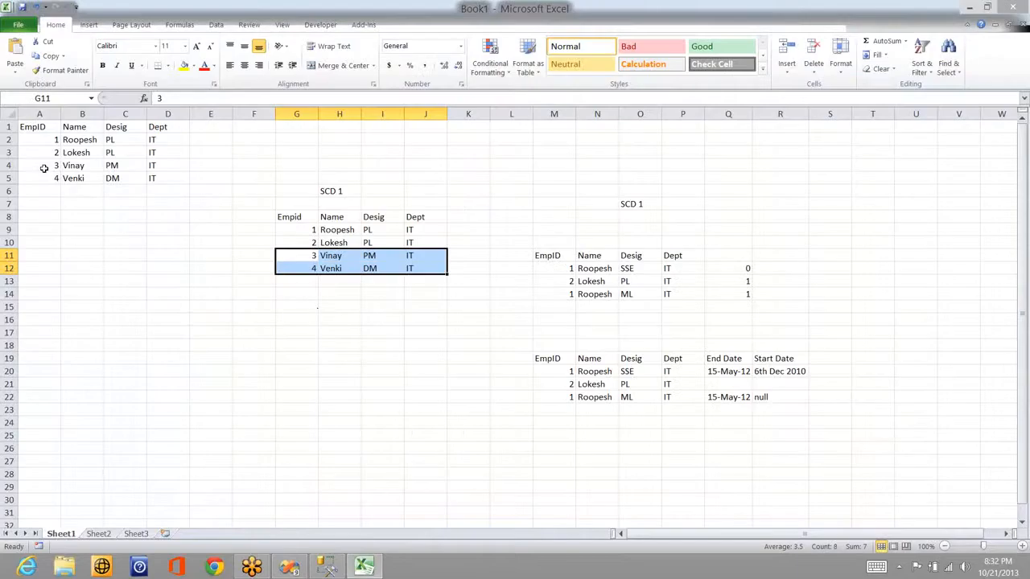
{"action": "key", "text": "alt+Tab"}
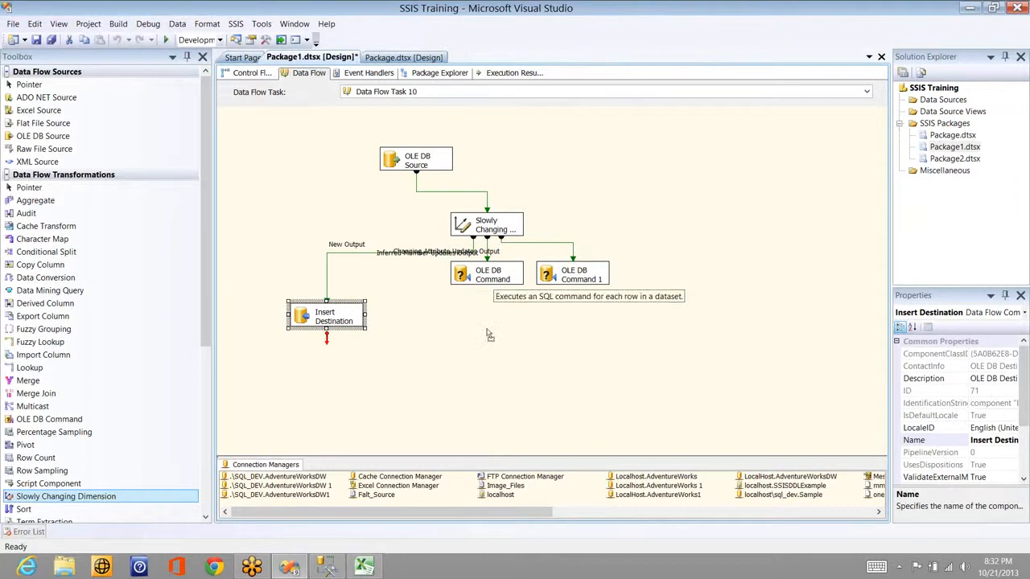
{"action": "left_click_drag", "start_coordinate": [493, 277], "coordinate": [486, 332]}
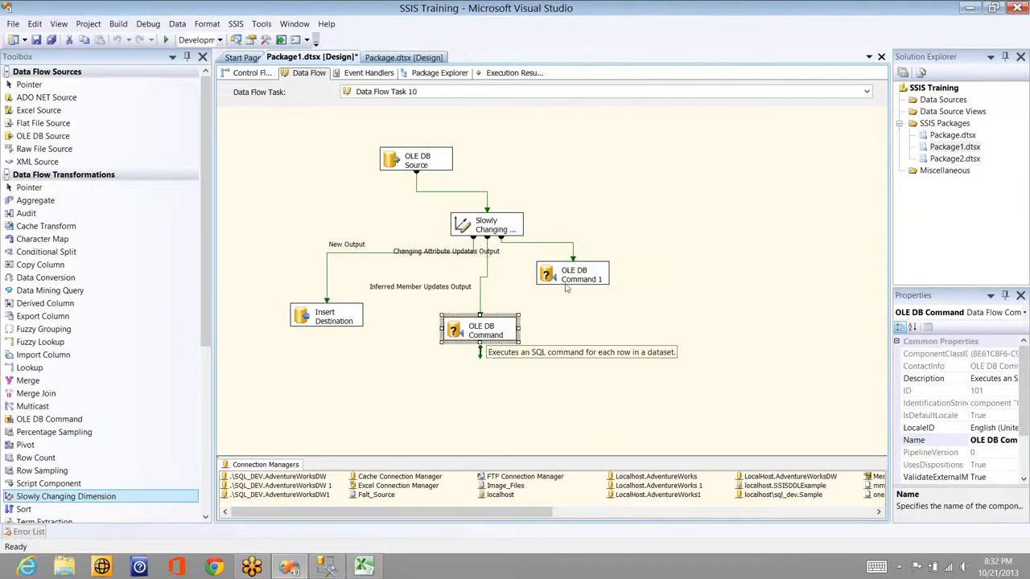
{"action": "left_click_drag", "start_coordinate": [570, 281], "coordinate": [650, 301]}
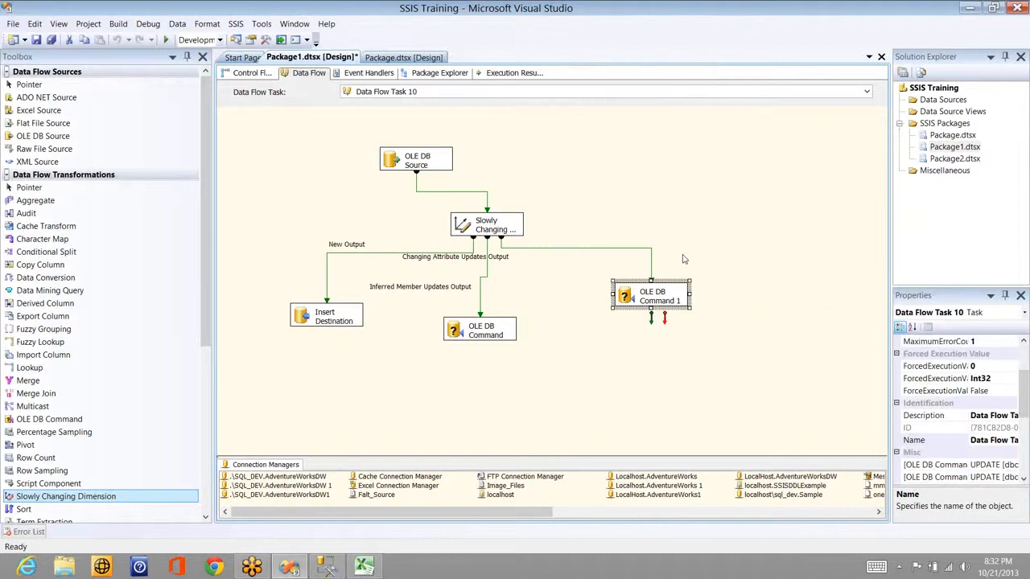
{"action": "left_click", "coordinate": [684, 259]}
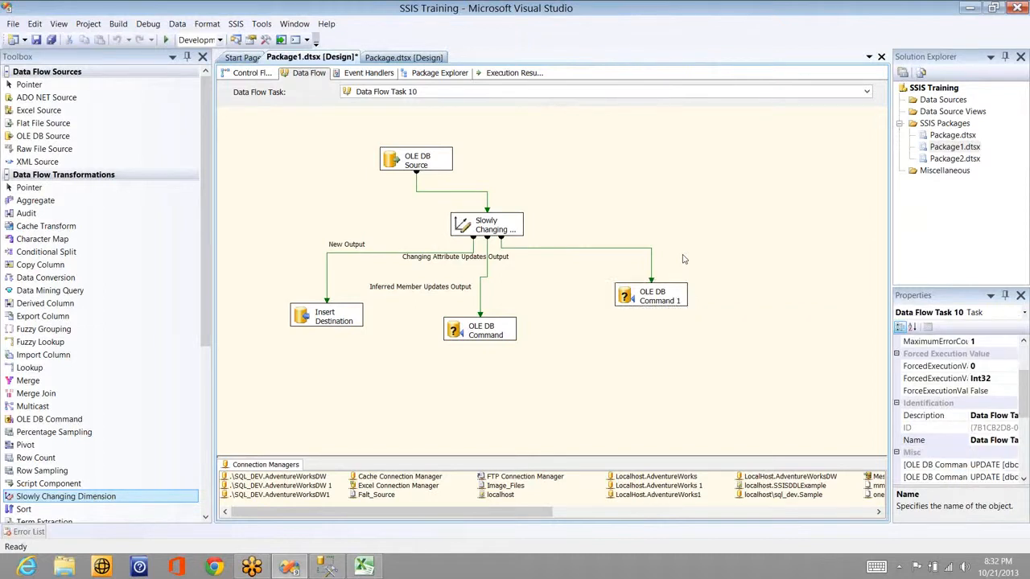
{"action": "double_click", "coordinate": [669, 305]}
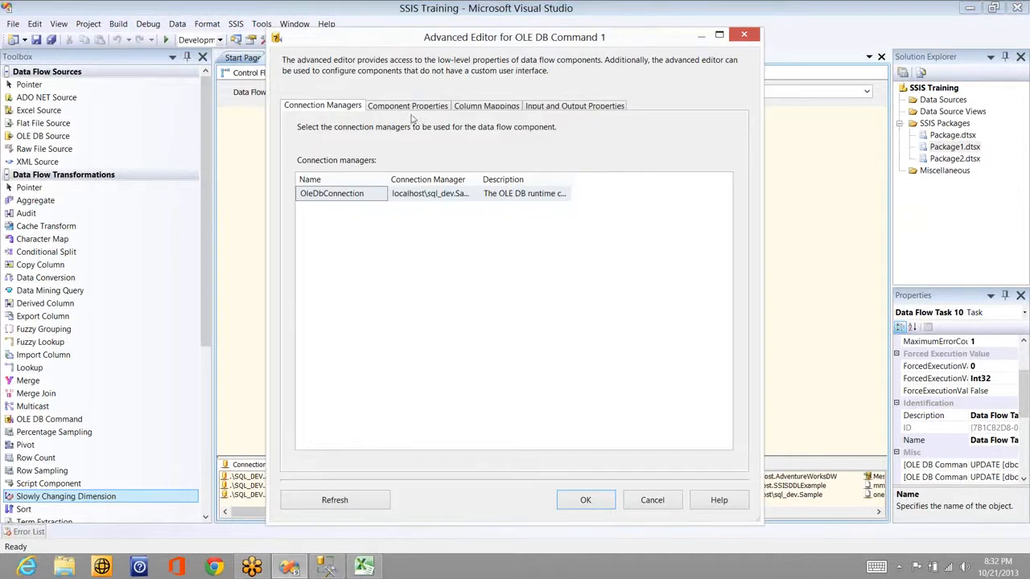
{"action": "left_click", "coordinate": [410, 109]}
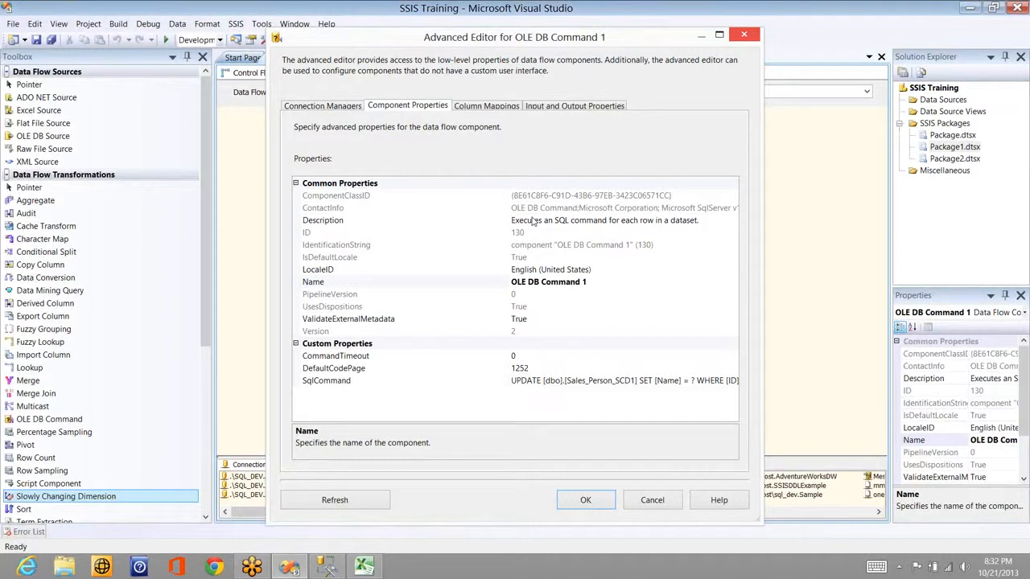
{"action": "key", "text": "Return"}
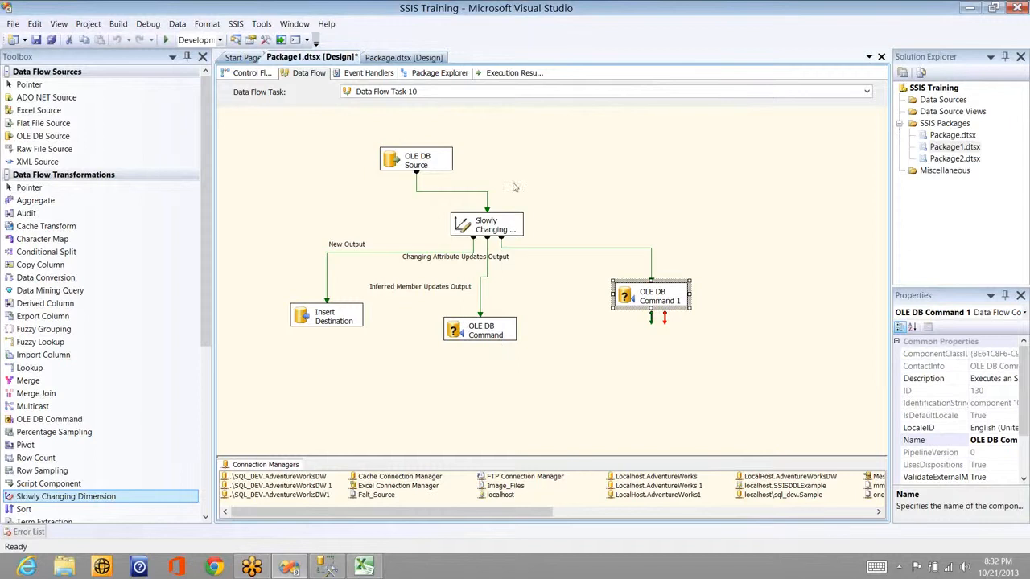
Step: Run the package with F5 so all 10 source rows insert via New Output
{"action": "left_click", "coordinate": [532, 161]}
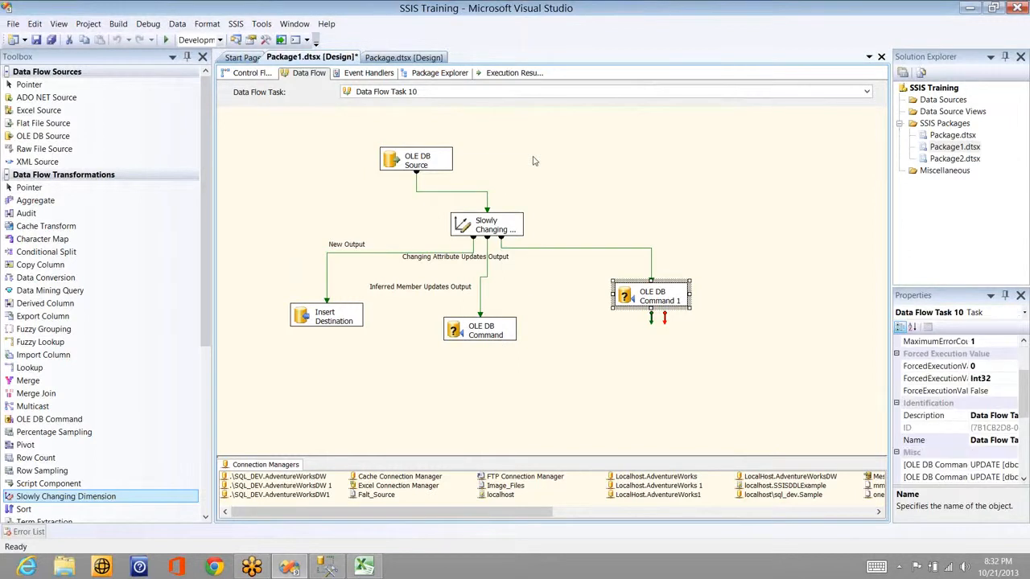
{"action": "right_click", "coordinate": [533, 161]}
{"action": "key", "text": "Escape"}
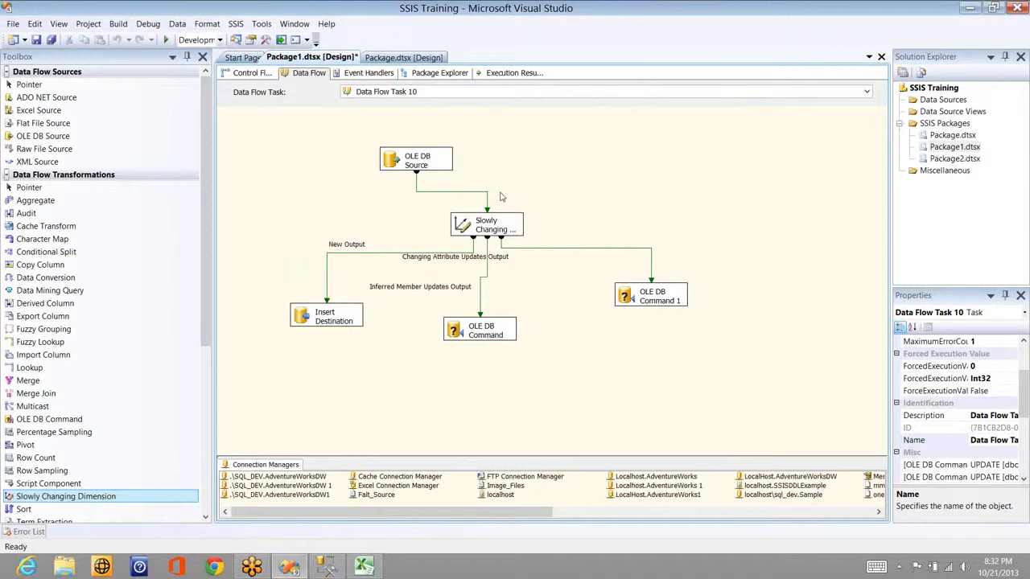
{"action": "key", "text": "F5"}
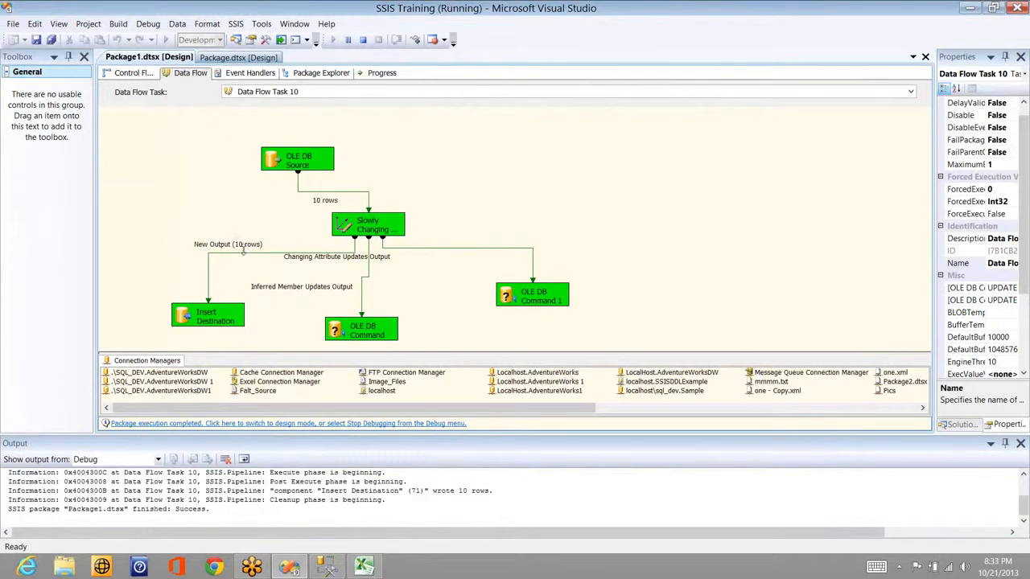
{"action": "key", "text": "alt+Tab"}
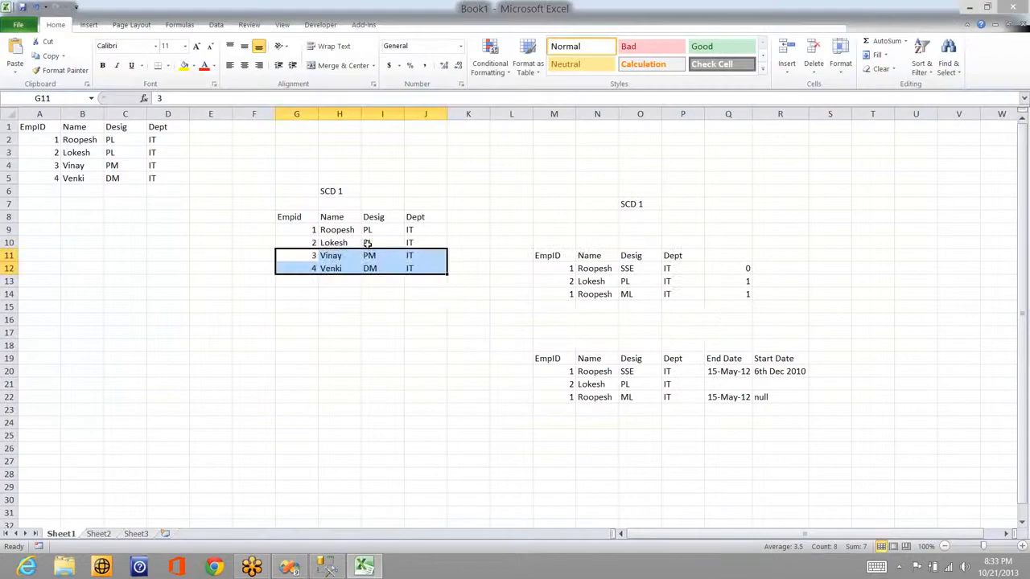
{"action": "key", "text": "alt+Tab"}
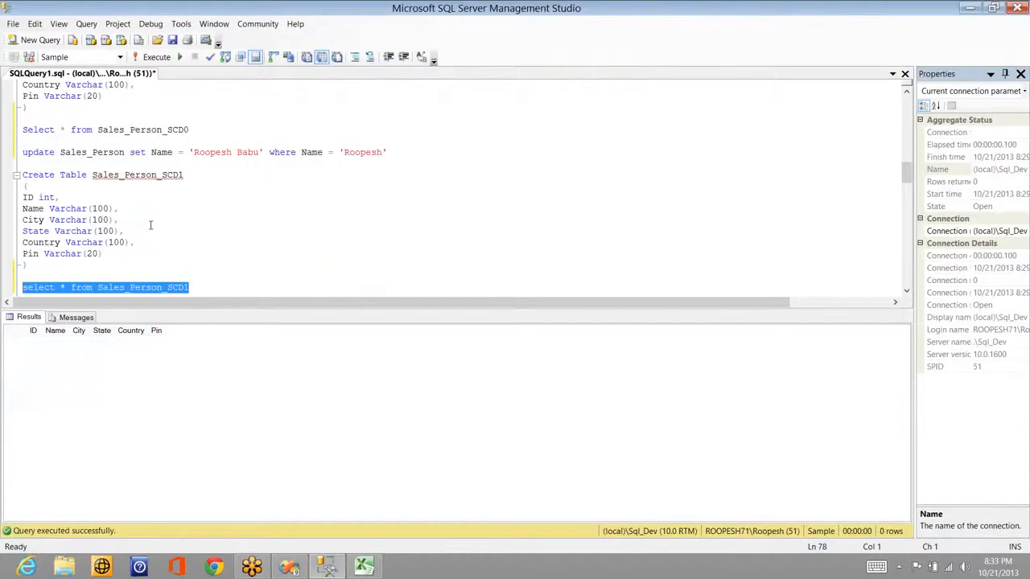
{"action": "left_click", "coordinate": [150, 224]}
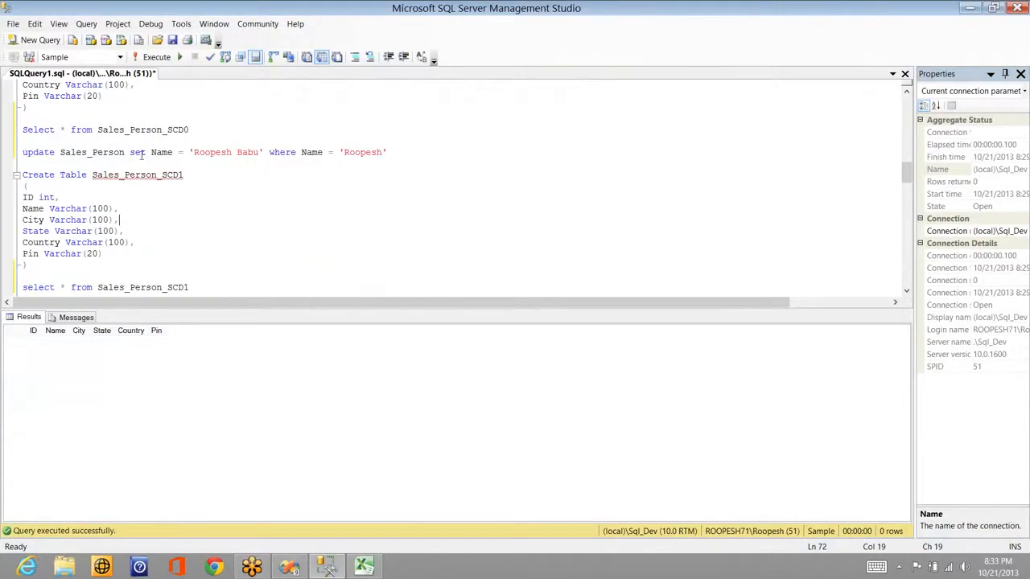
{"action": "left_click", "coordinate": [258, 152]}
{"action": "left_click", "coordinate": [384, 152]}
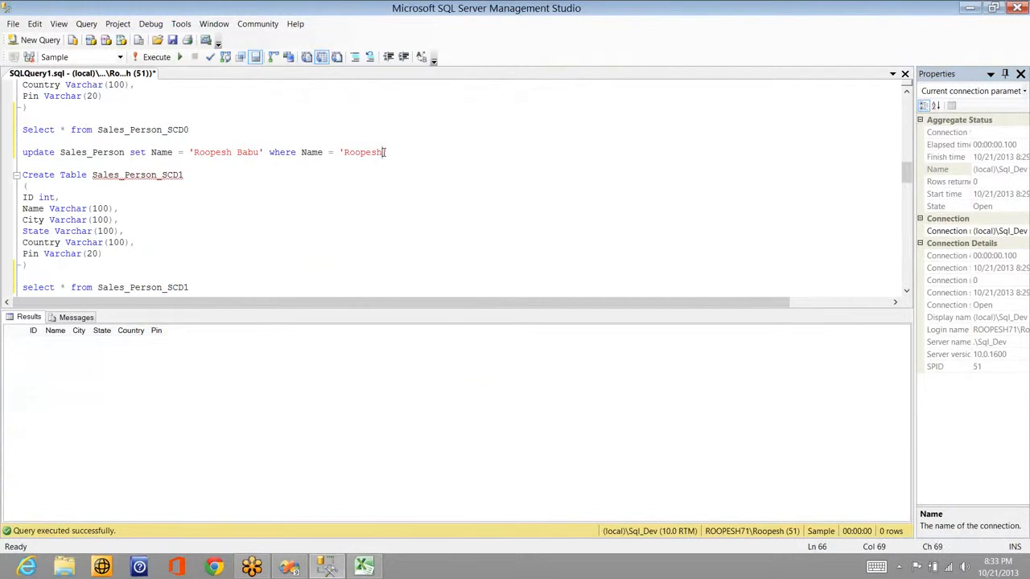
{"action": "key", "text": "Left"}
{"action": "key", "text": "Left"}
{"action": "key", "text": "Left"}
{"action": "key", "text": "Left"}
{"action": "key", "text": "Delete"}
Step: Run the select on Sales_Person_SCD1 to confirm it holds 10 rows
{"action": "left_click", "coordinate": [205, 287]}
{"action": "key", "text": "shift+Home"}
{"action": "key", "text": "F5"}
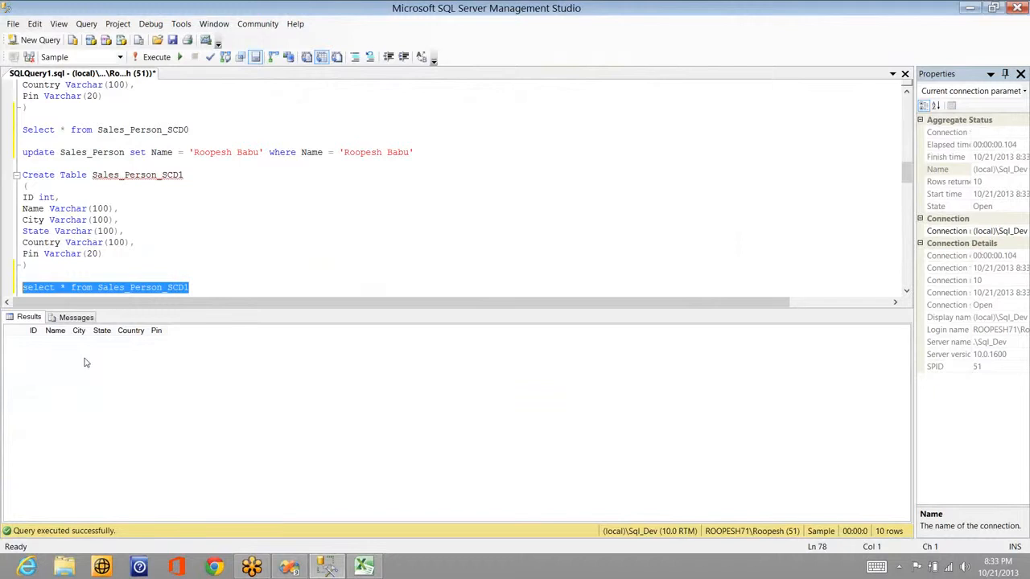
Step: Remove the extra word from the SET name value and run the update on Sales_Person
{"action": "double_click", "coordinate": [243, 152]}
{"action": "key", "text": "BackSpace"}
{"action": "key", "text": "BackSpace"}
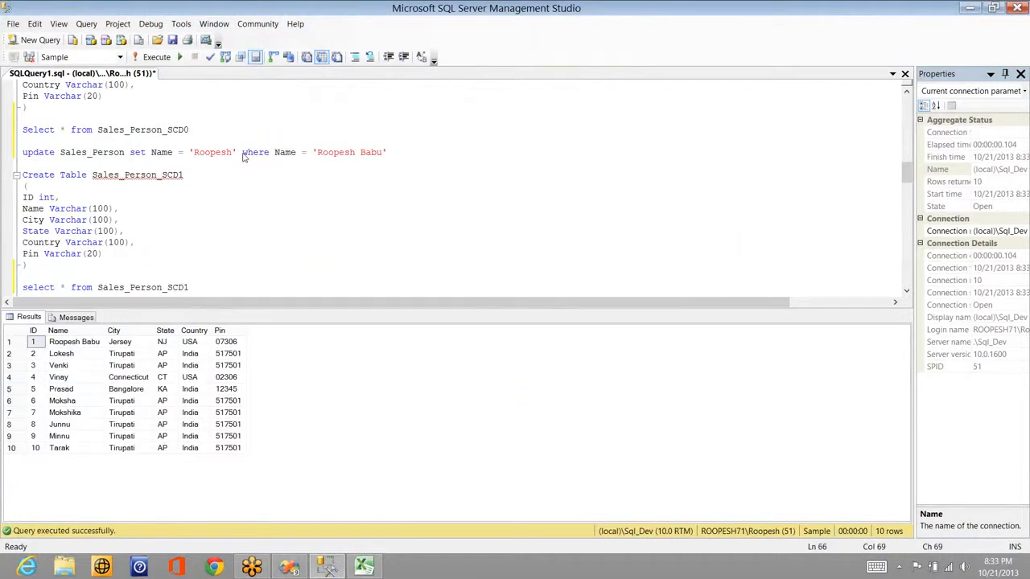
{"action": "key", "text": "shift+Home"}
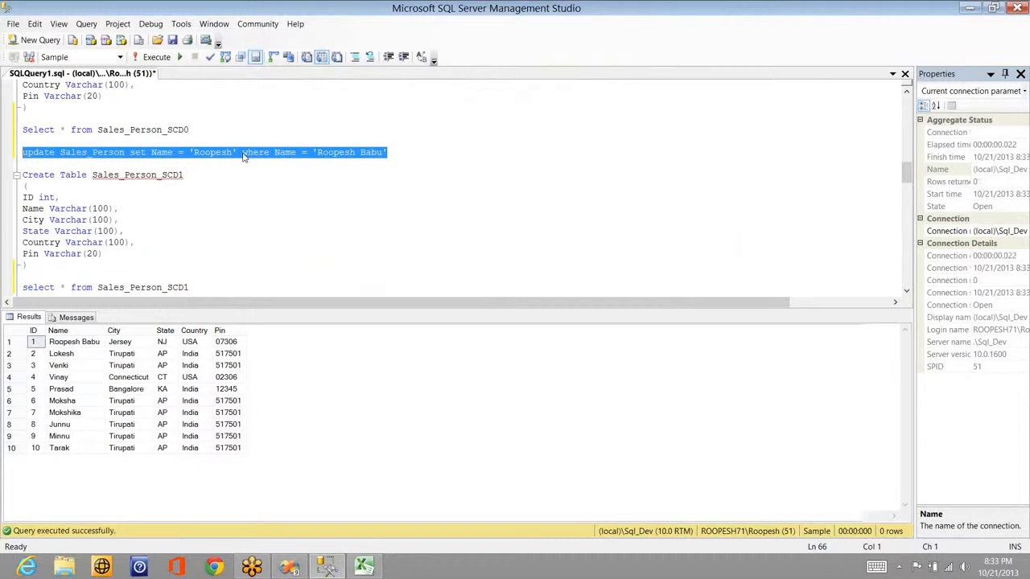
{"action": "key", "text": "F5"}
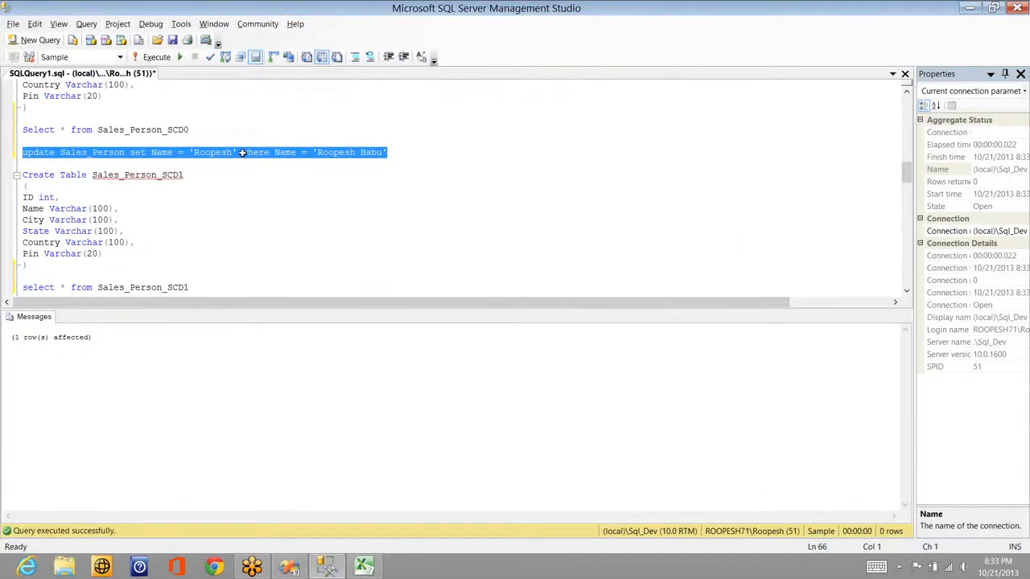
{"action": "key", "text": "alt+Tab"}
{"action": "key", "text": "alt+Tab"}
{"action": "key", "text": "alt+Tab"}
{"action": "key", "text": "alt+Tab"}
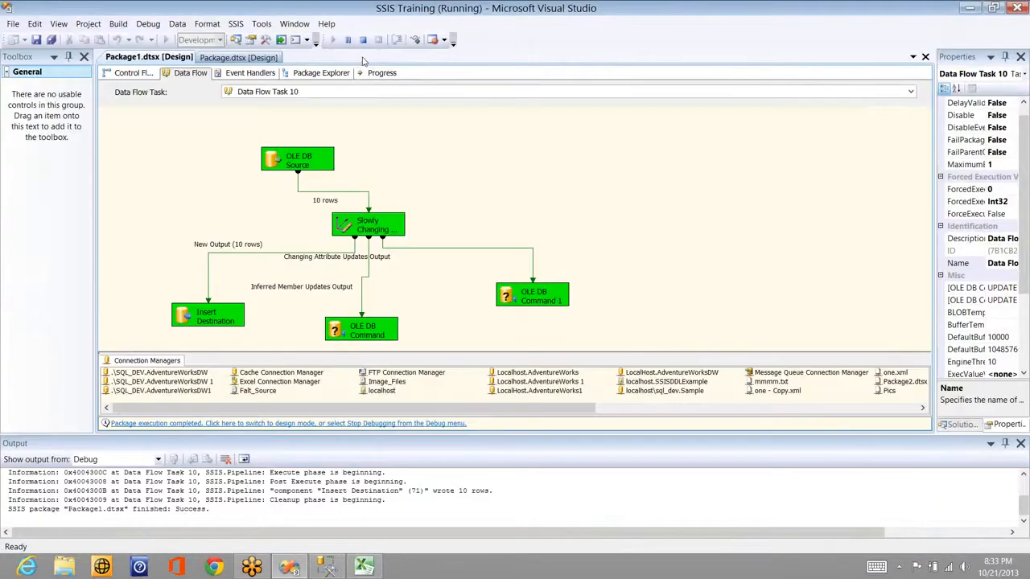
Step: Stop debugging and re-execute the data flow task, sending 1 changed row to OLE DB Command 1
{"action": "key", "text": "shift+F5"}
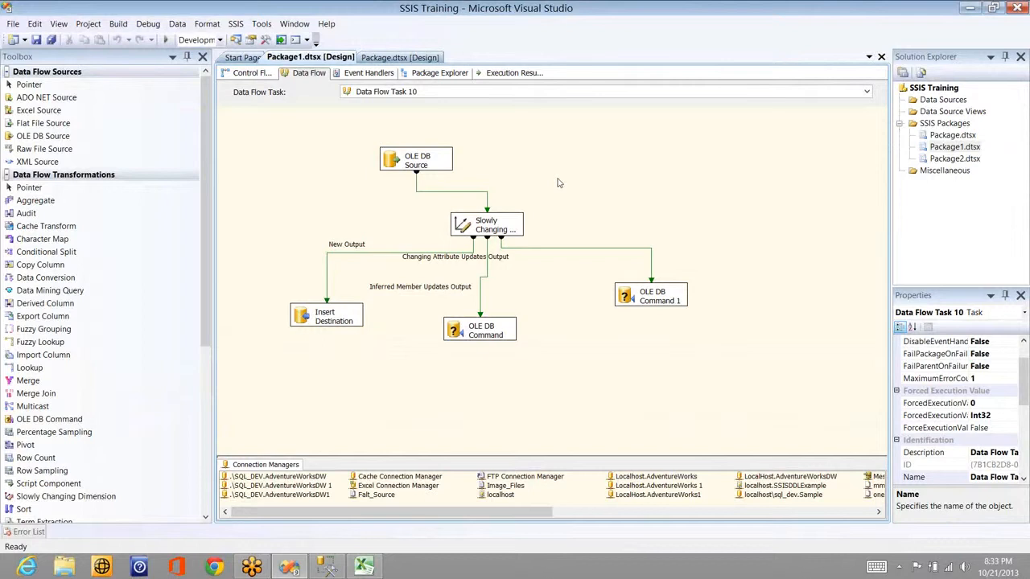
{"action": "right_click", "coordinate": [454, 180]}
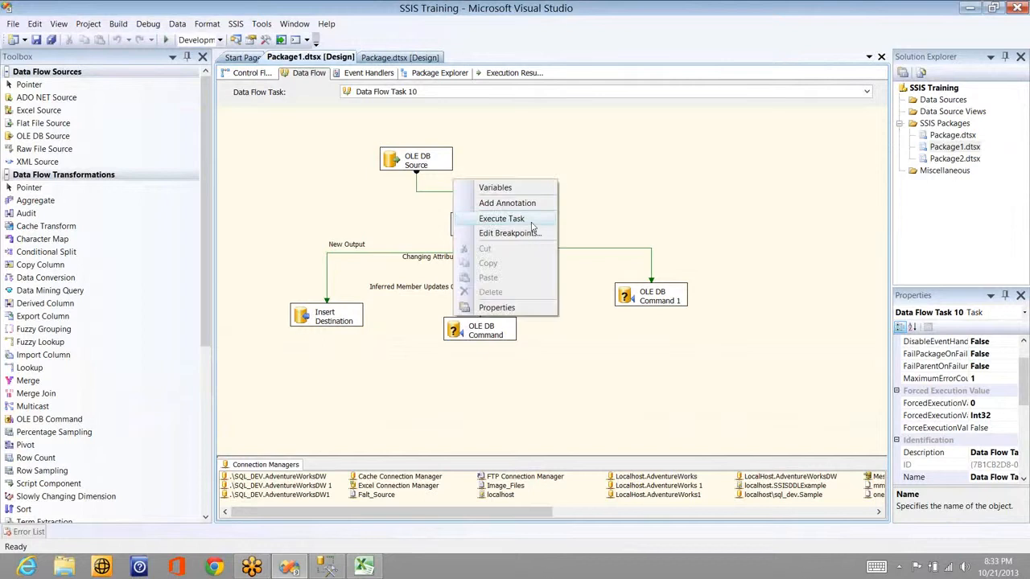
{"action": "left_click", "coordinate": [515, 219]}
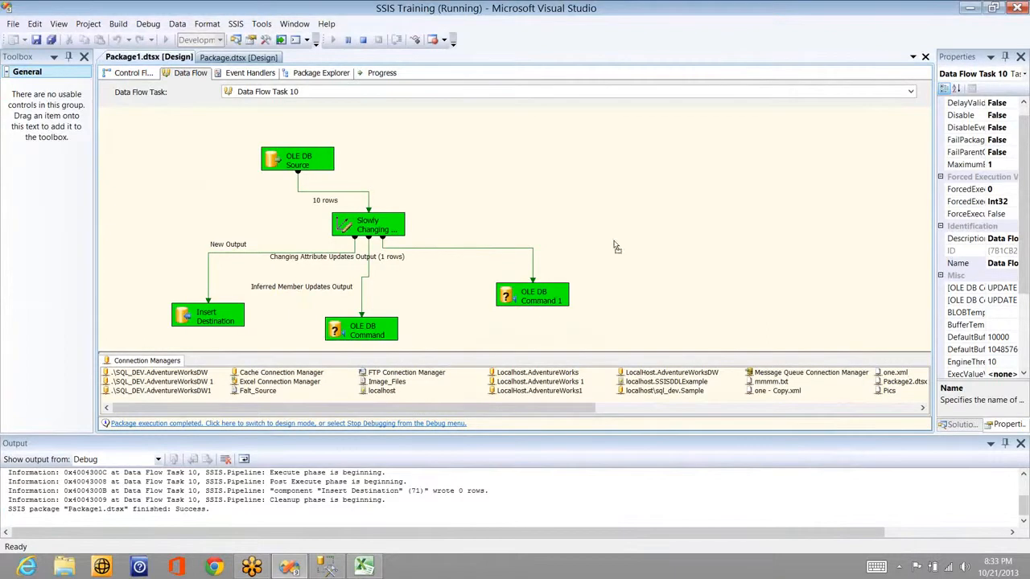
Step: Move OLE DB Command 1 aside to reveal its path label and inspect the New Output path
{"action": "left_click", "coordinate": [530, 295]}
{"action": "left_click_drag", "start_coordinate": [473, 257], "coordinate": [510, 252]}
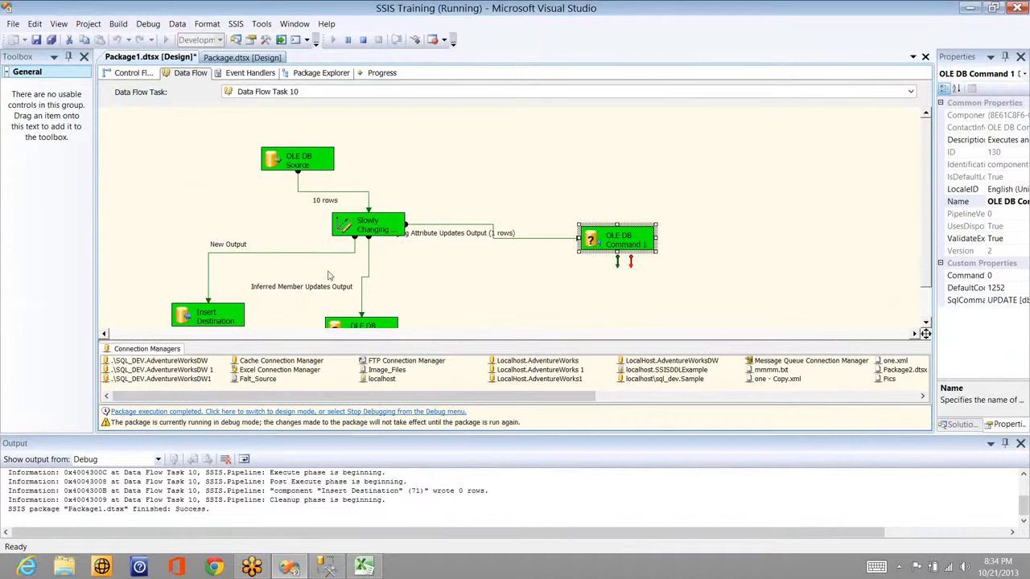
{"action": "left_click", "coordinate": [249, 252]}
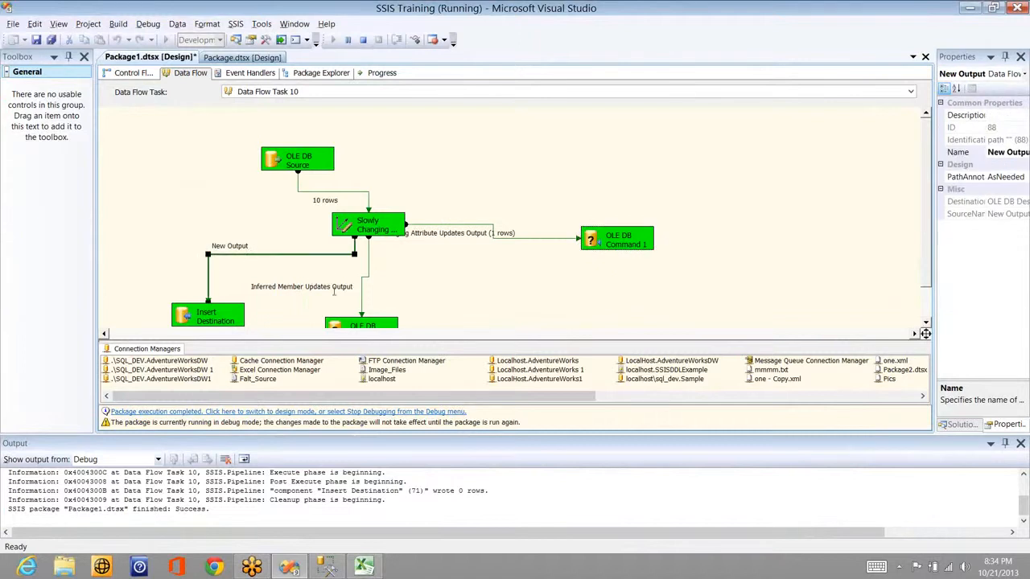
{"action": "key", "text": "alt+Tab"}
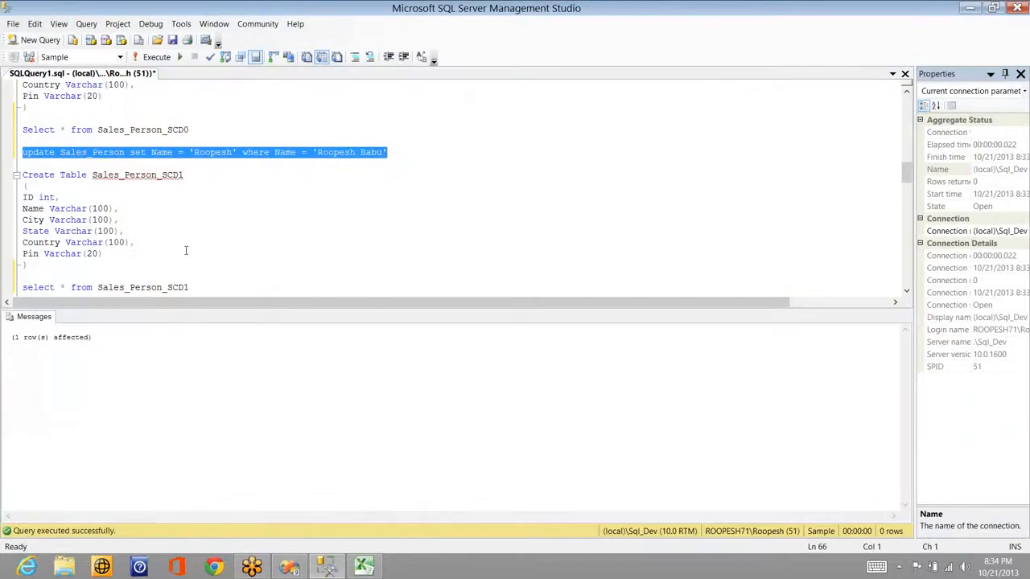
Step: Rerun the Sales_Person_SCD1 select to view the updated rows
{"action": "left_click", "coordinate": [203, 287]}
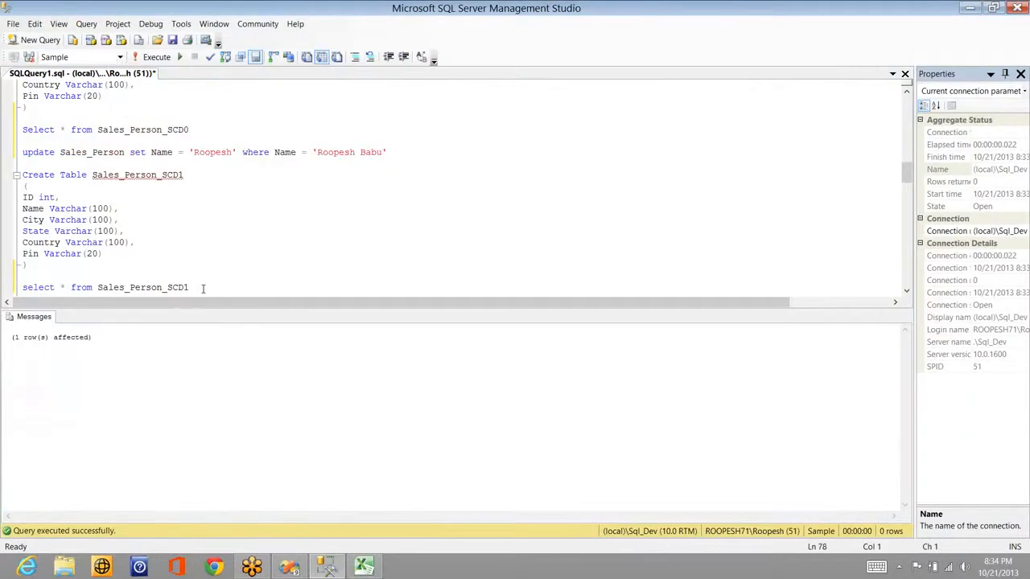
{"action": "key", "text": "shift+Home"}
{"action": "key", "text": "F5"}
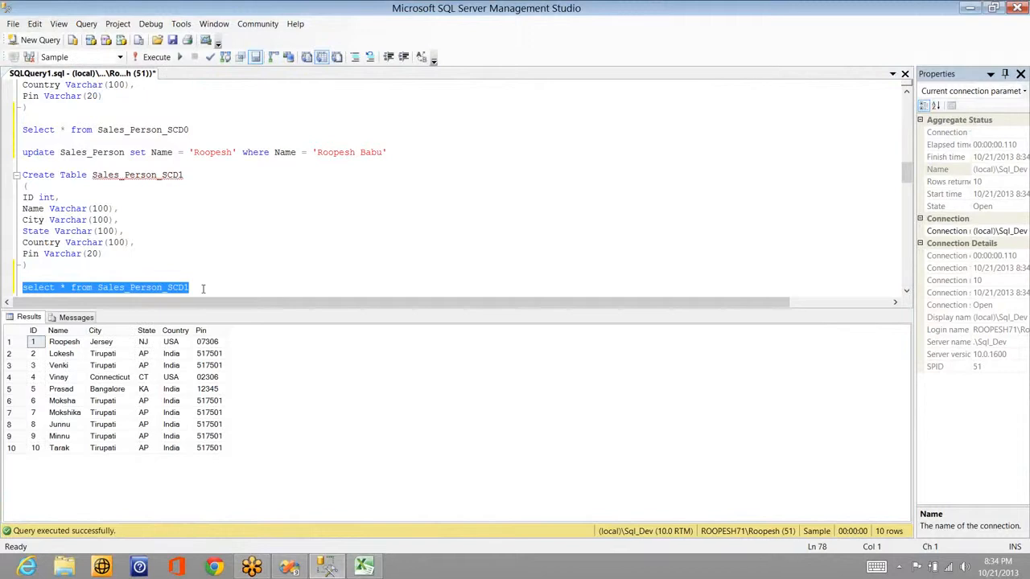
Step: Duplicate the update statement and change it to SET City = 'Jersey City'
{"action": "left_click", "coordinate": [426, 152]}
{"action": "key", "text": "shift+Home"}
{"action": "key", "text": "ctrl+c"}
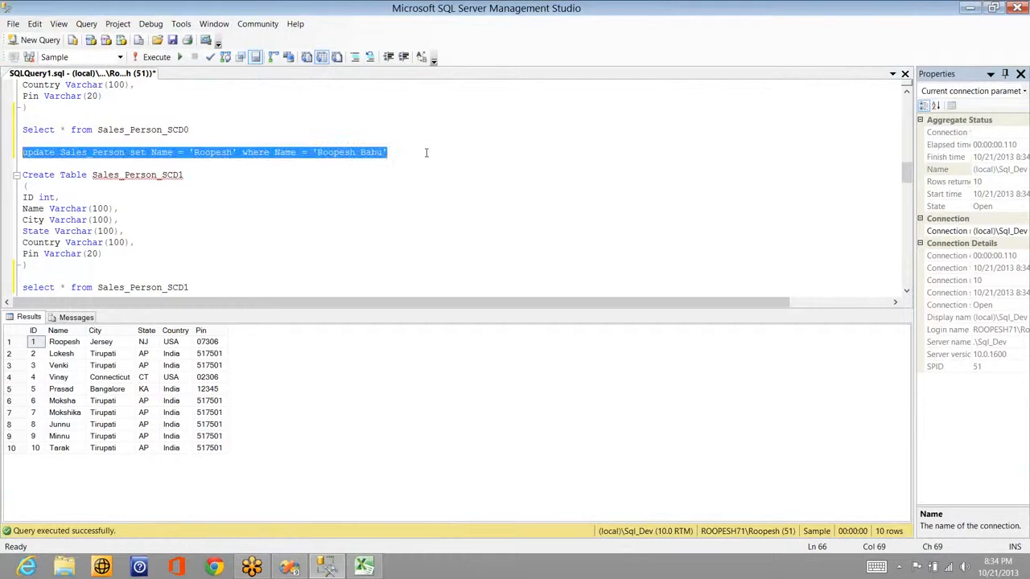
{"action": "left_click", "coordinate": [426, 152]}
{"action": "key", "text": "Return"}
{"action": "key", "text": "ctrl+v"}
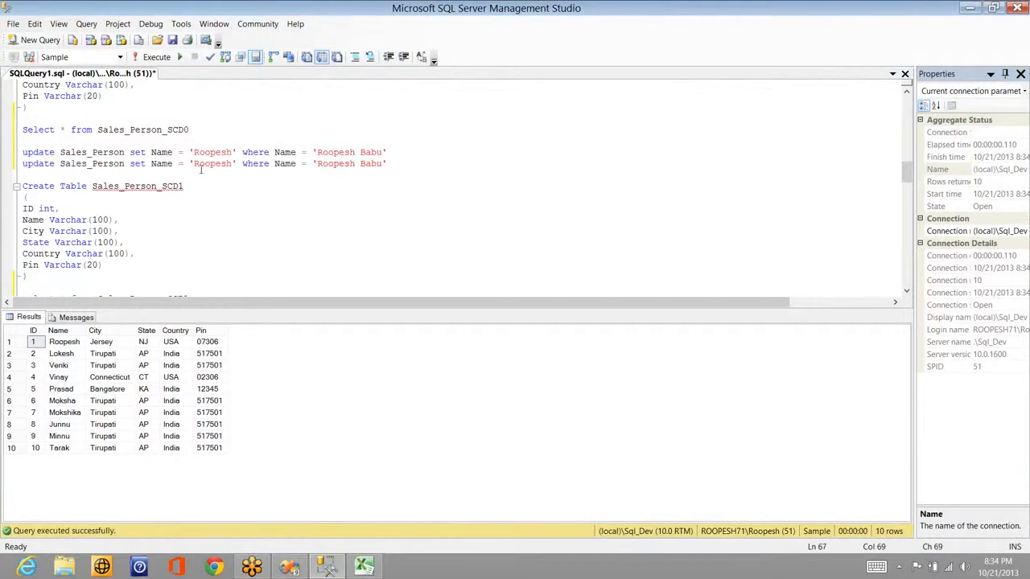
{"action": "left_click", "coordinate": [160, 165]}
{"action": "double_click", "coordinate": [160, 165]}
{"action": "type", "text": "Ci"}
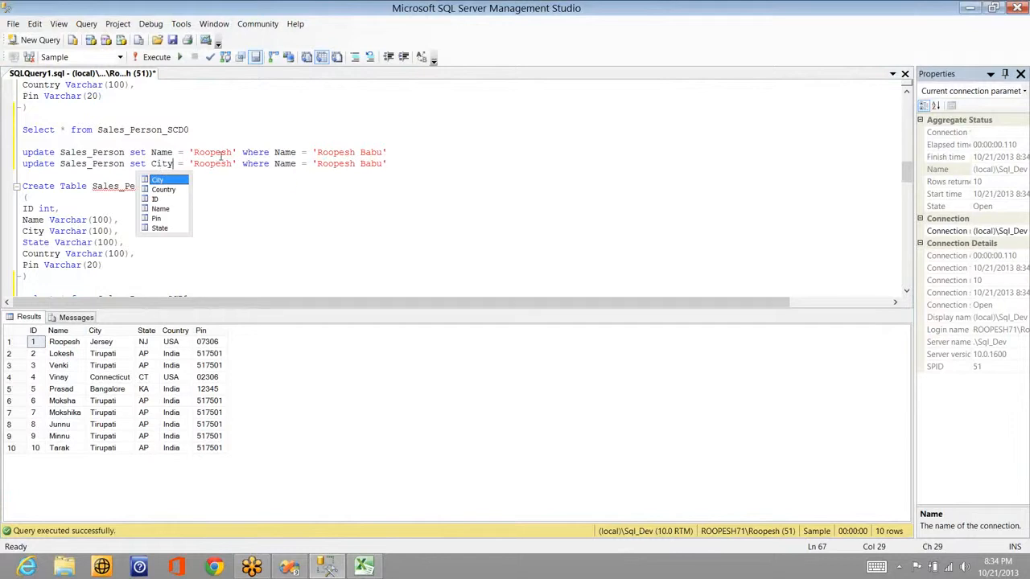
{"action": "type", "text": "ty"}
{"action": "double_click", "coordinate": [214, 164]}
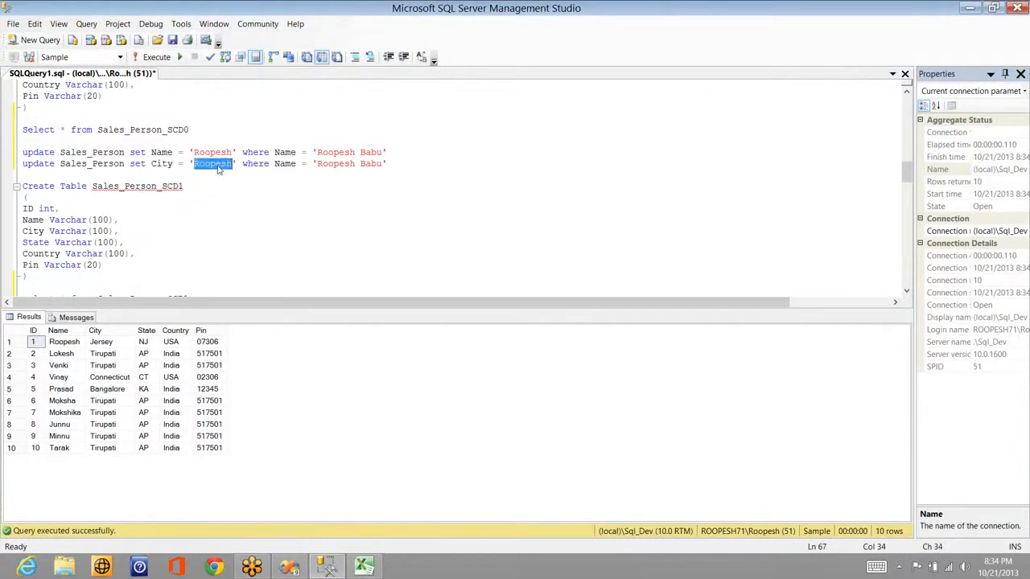
{"action": "type", "text": "Jers"}
{"action": "type", "text": "ey City"}
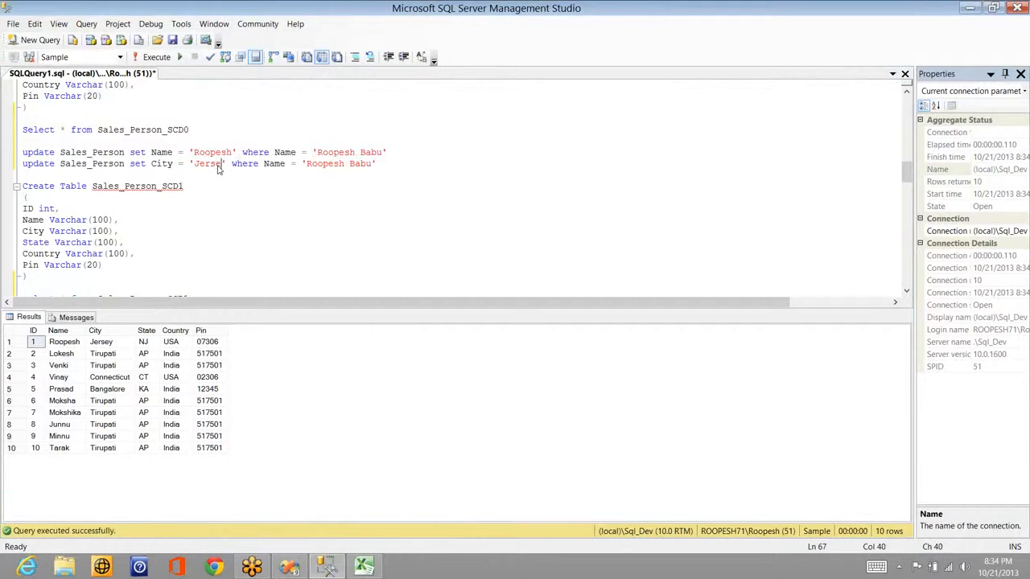
Step: Set the copied update's WHERE value to 'Jersey' and run it
{"action": "left_click", "coordinate": [362, 164]}
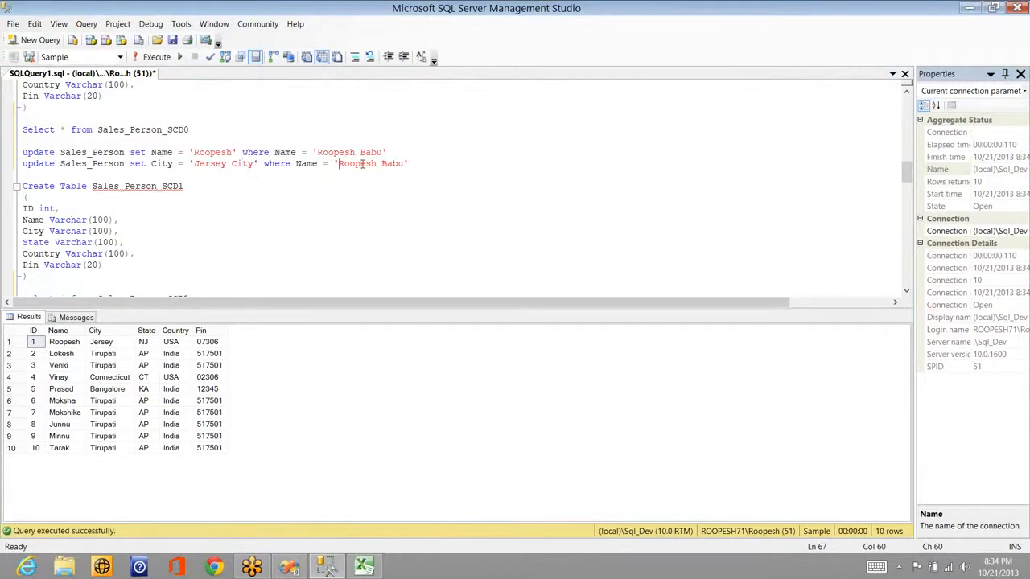
{"action": "double_click", "coordinate": [362, 164]}
{"action": "key", "text": "ctrl+shift+Right"}
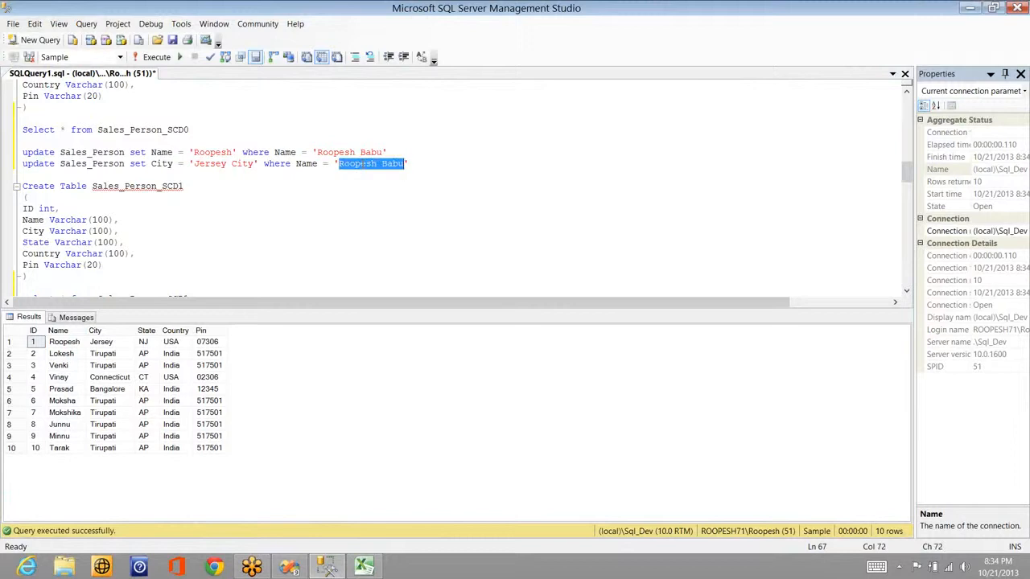
{"action": "type", "text": "Jers"}
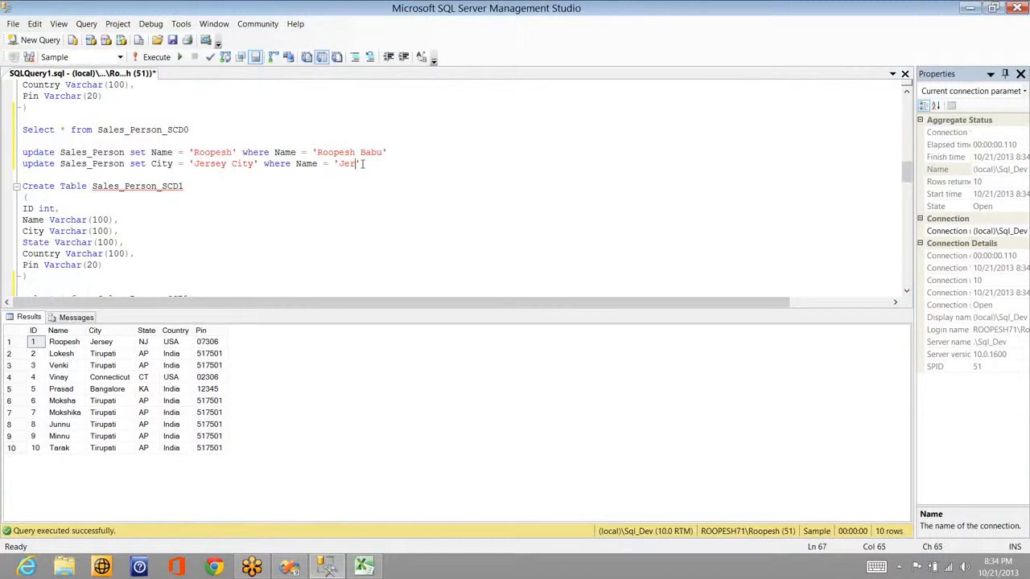
{"action": "type", "text": "ey"}
{"action": "key", "text": "shift+Home"}
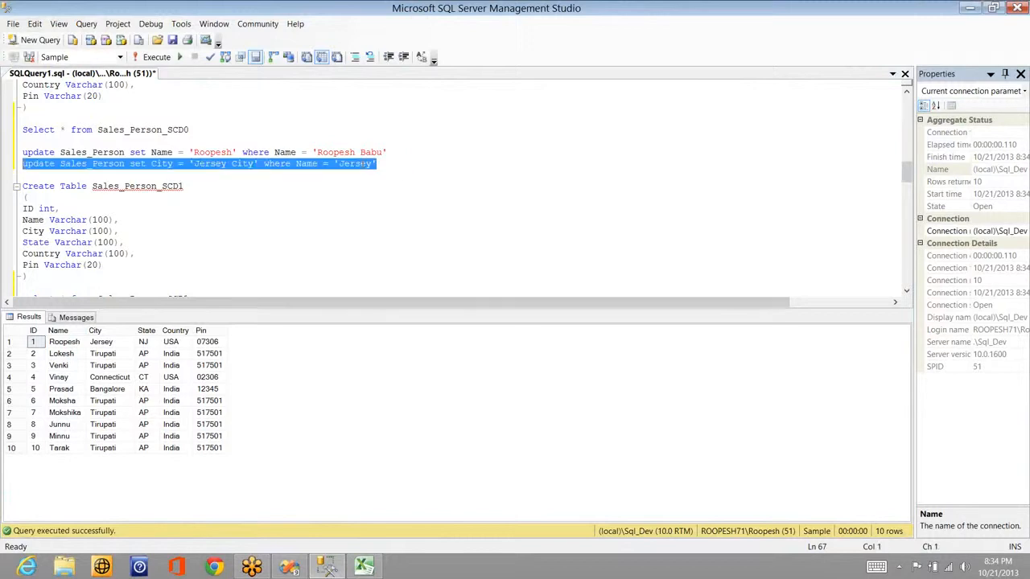
{"action": "key", "text": "F5"}
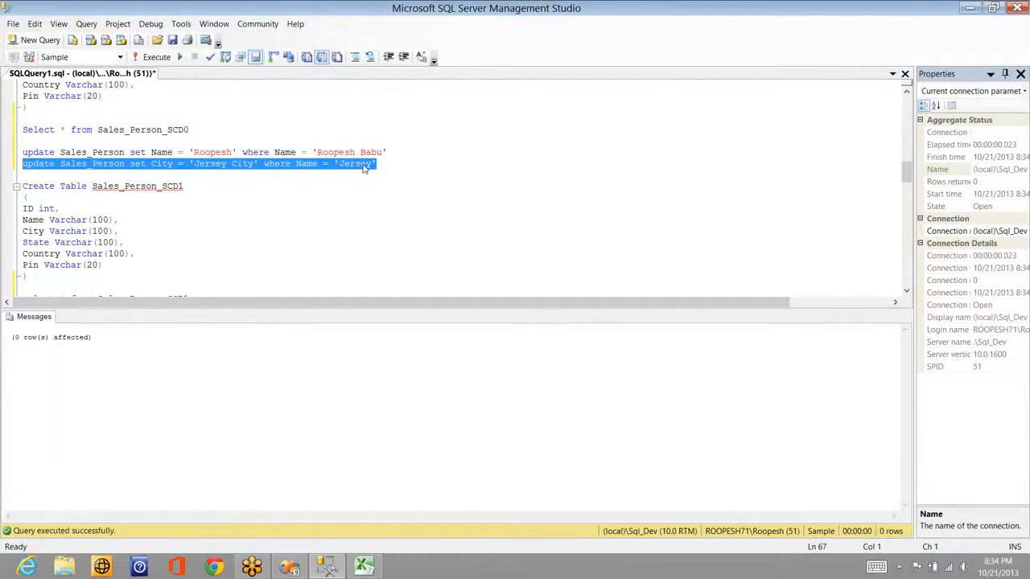
Step: Change the WHERE column to City and rerun the update, affecting 1 row
{"action": "double_click", "coordinate": [305, 163]}
{"action": "type", "text": "City"}
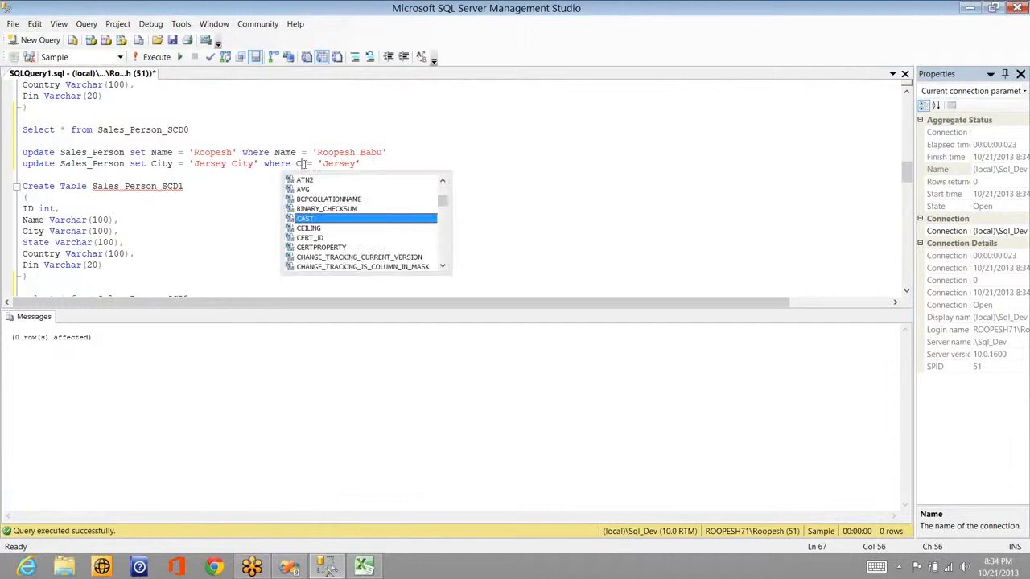
{"action": "key", "text": "End"}
{"action": "key", "text": "shift+Home"}
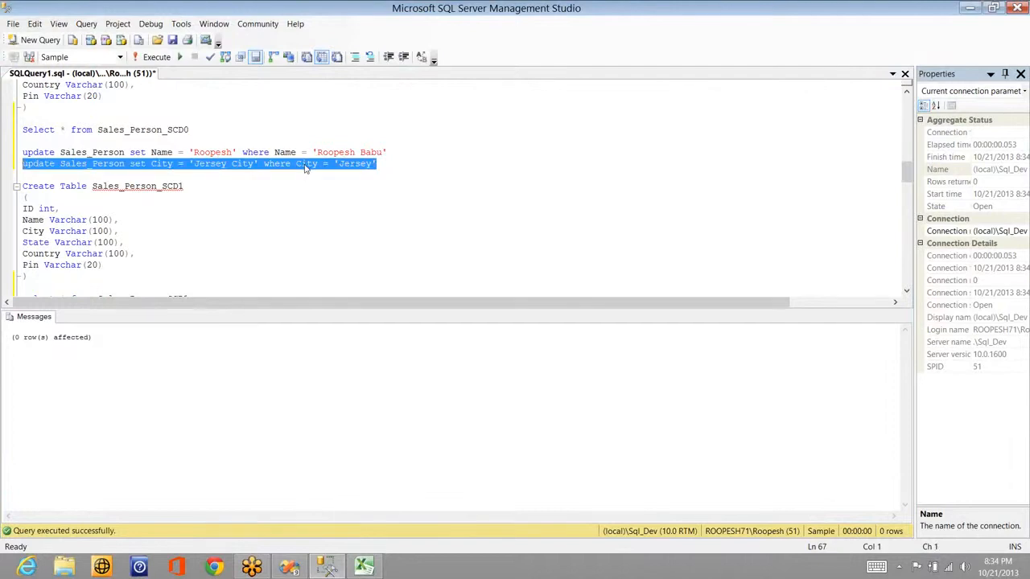
{"action": "key", "text": "F5"}
{"action": "key", "text": "alt+Tab"}
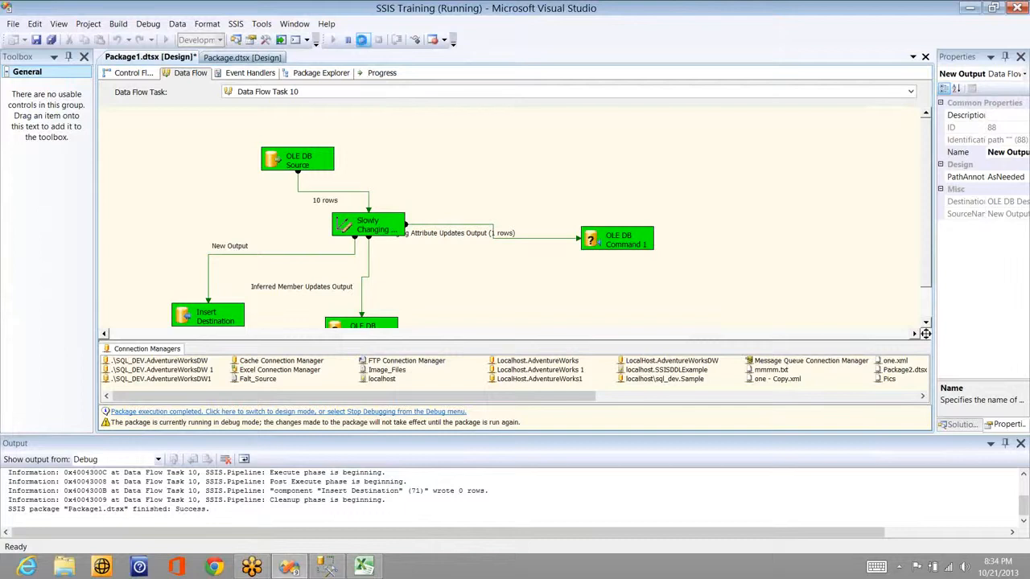
Step: Stop the run and page through the Slowly Changing Dimension wizard, cancelling with City still fixed
{"action": "key", "text": "shift+F5"}
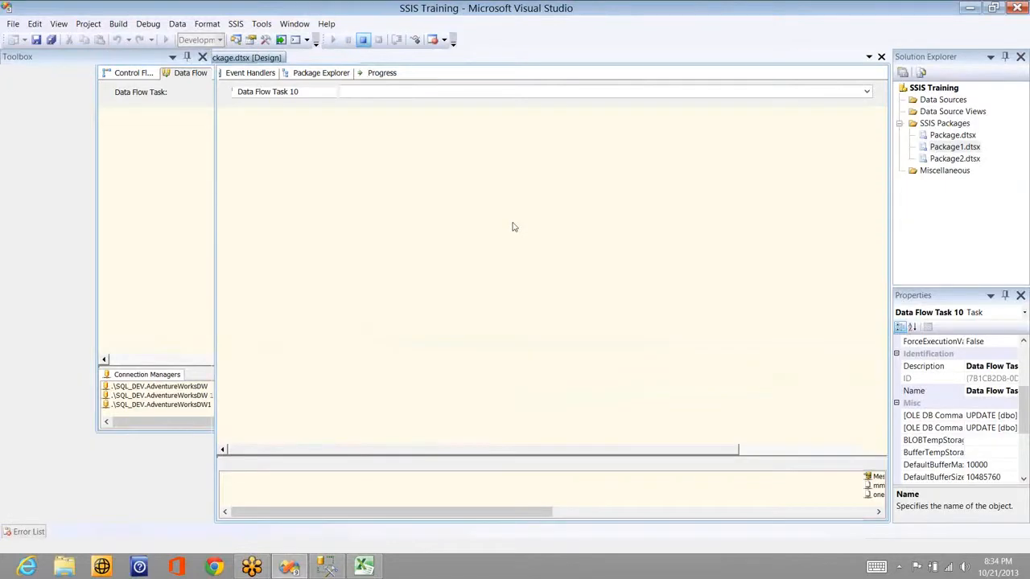
{"action": "double_click", "coordinate": [513, 228]}
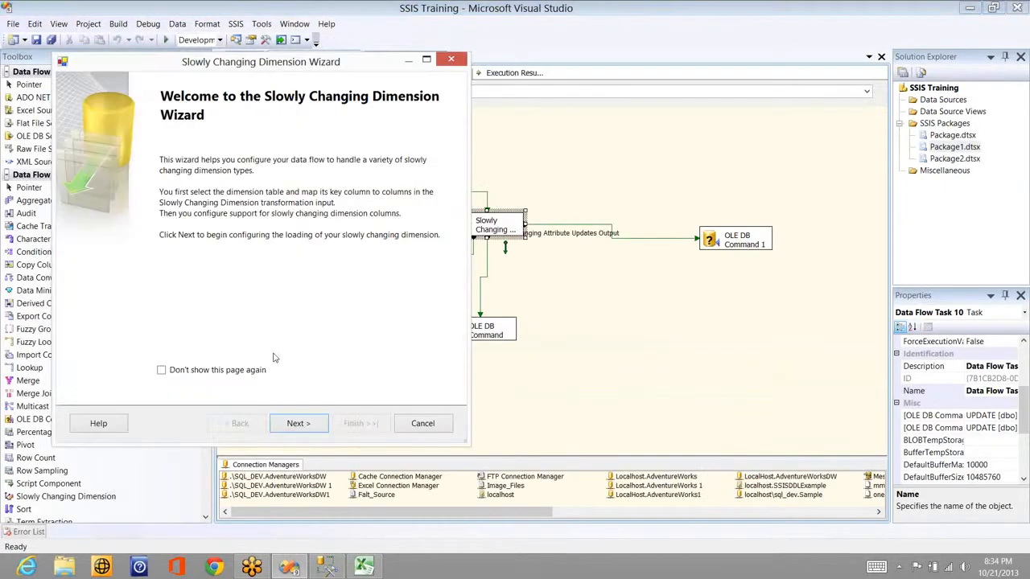
{"action": "left_click", "coordinate": [291, 426]}
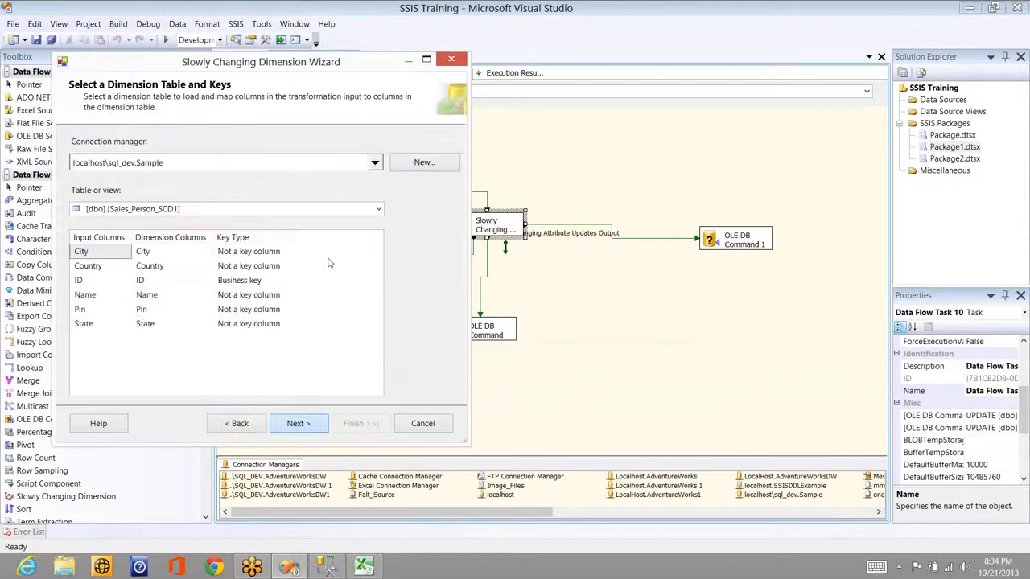
{"action": "key", "text": "Return"}
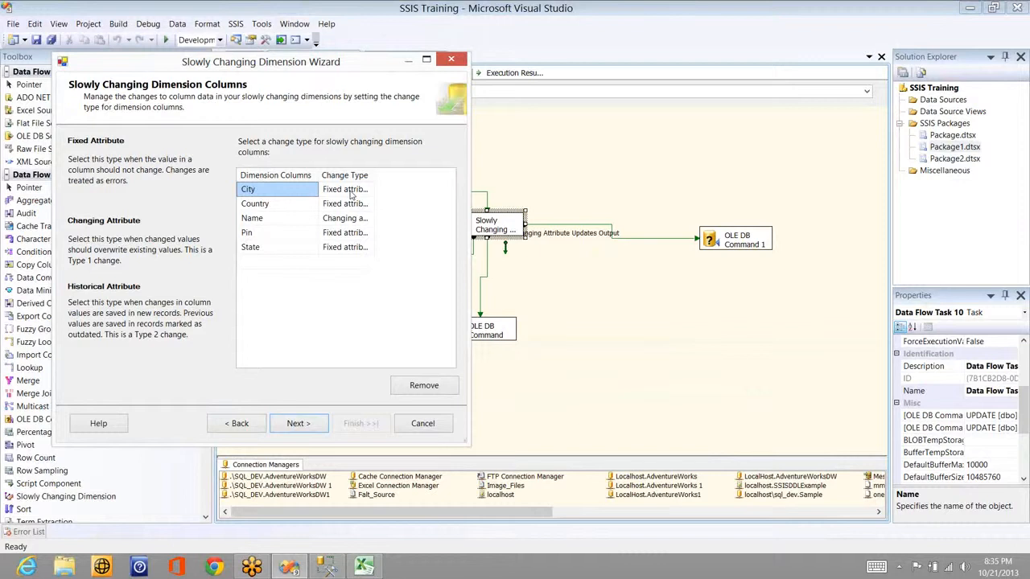
{"action": "left_click", "coordinate": [313, 424]}
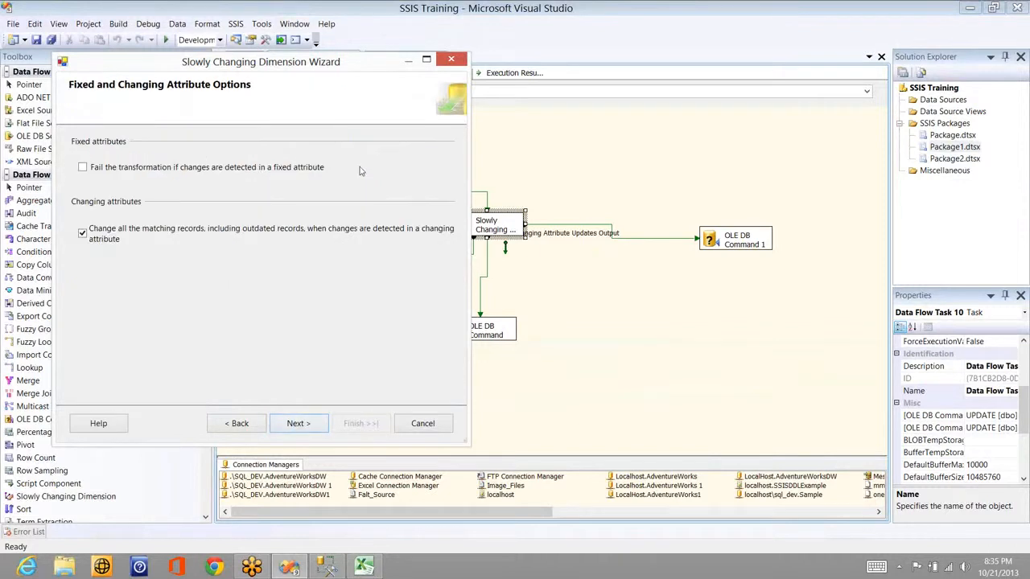
{"action": "left_click", "coordinate": [423, 423]}
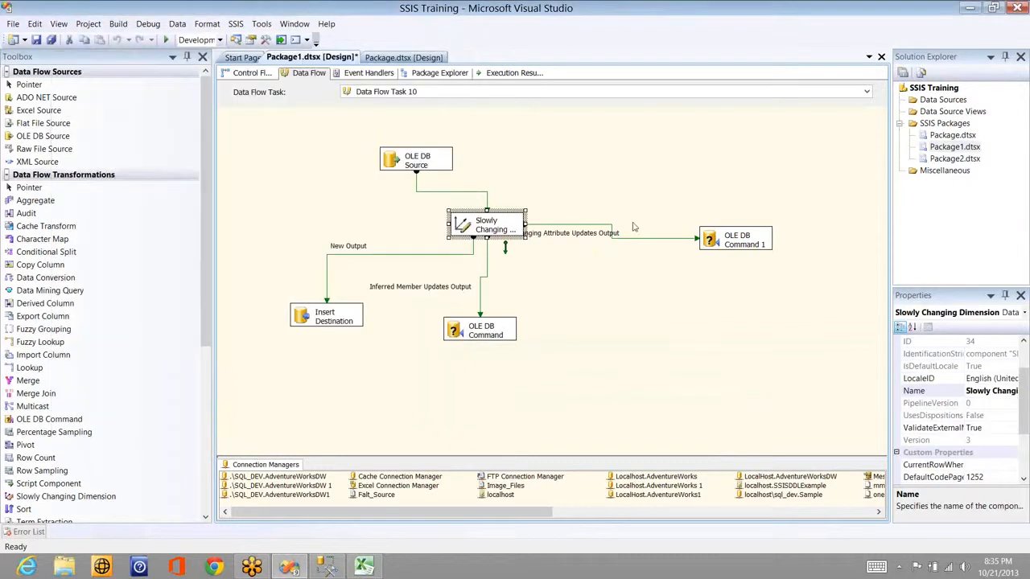
Step: Execute the data flow task from the canvas menu, passing 10 rows with 0 inserted
{"action": "left_click", "coordinate": [569, 163]}
{"action": "right_click", "coordinate": [569, 163]}
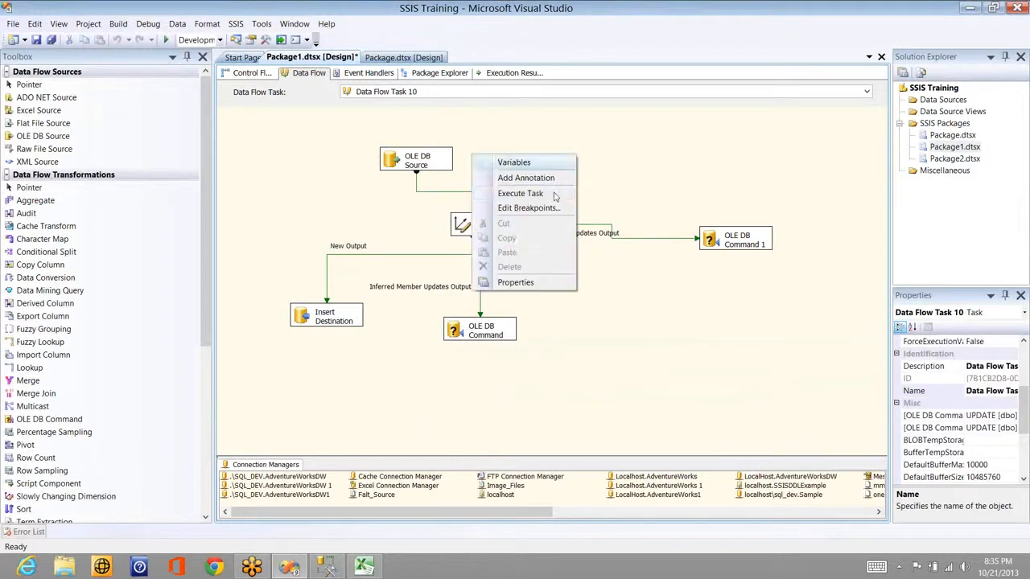
{"action": "left_click", "coordinate": [553, 197]}
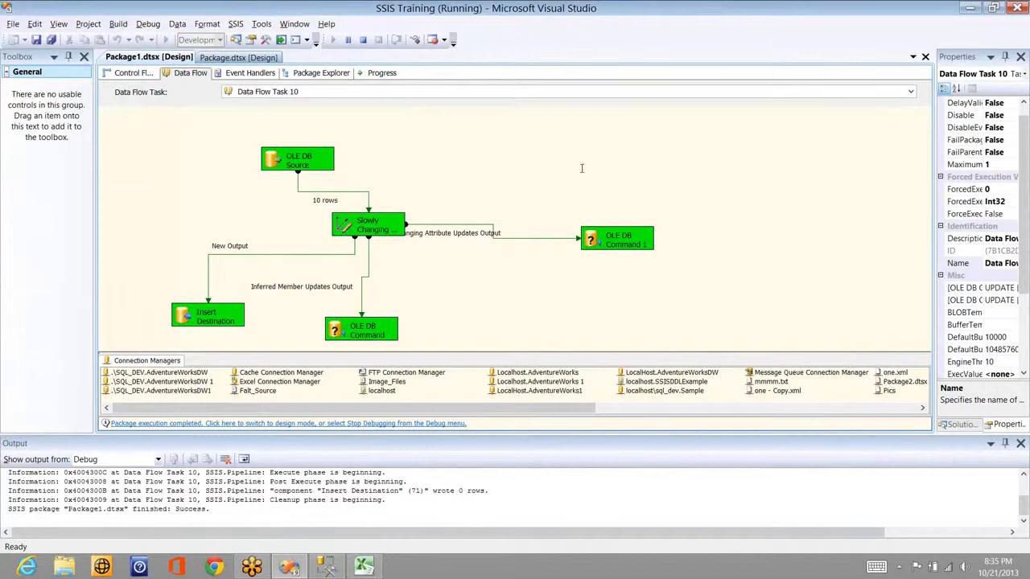
Step: Query Sales_Person_SCD1 in Management Studio; row 1's city still reads Jersey
{"action": "key", "text": "alt+Tab"}
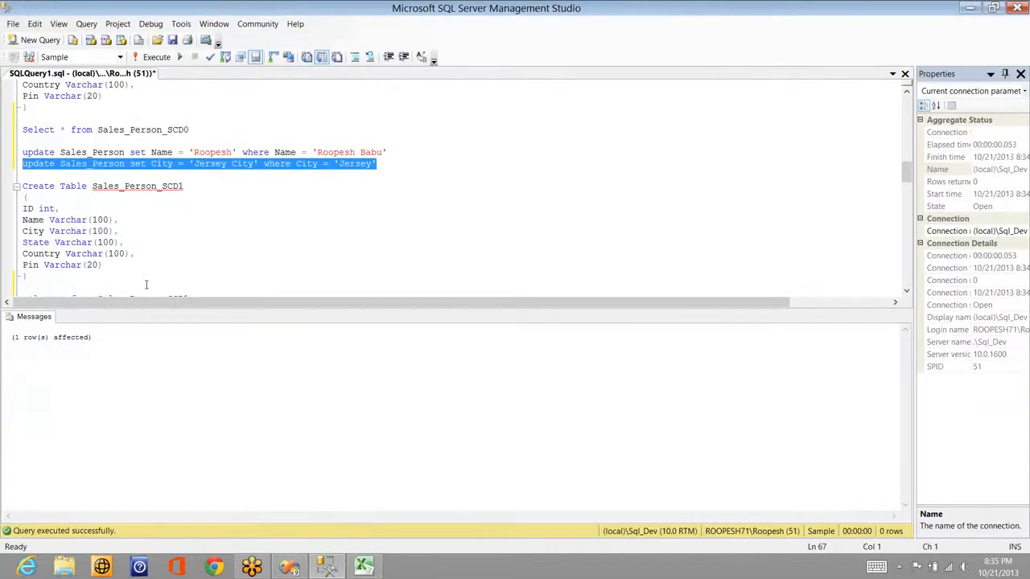
{"action": "left_click", "coordinate": [176, 283]}
{"action": "scroll", "coordinate": [177, 283], "scroll_direction": "down", "scroll_amount": 1}
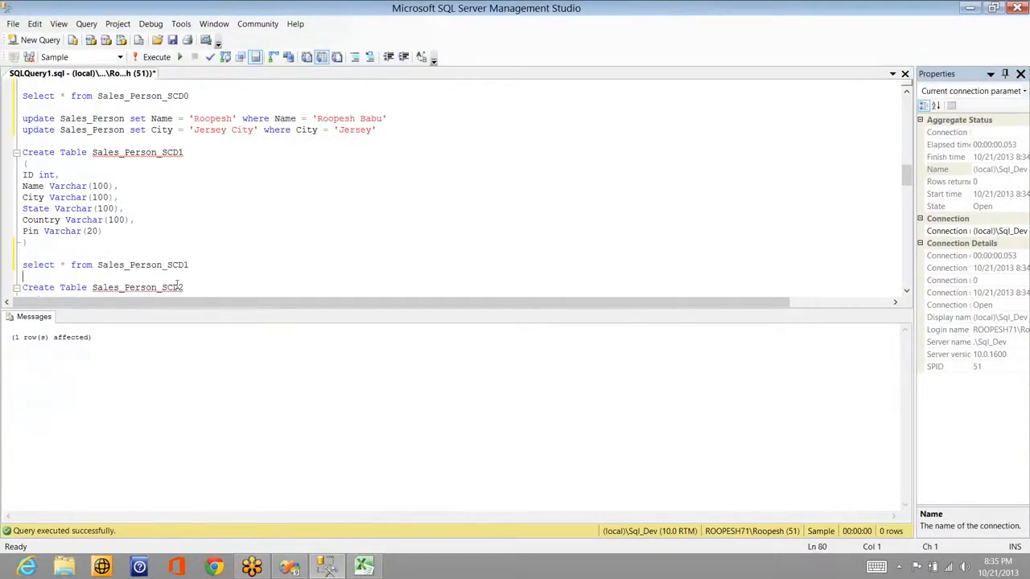
{"action": "key", "text": "Down"}
{"action": "key", "text": "shift+End"}
{"action": "key", "text": "F5"}
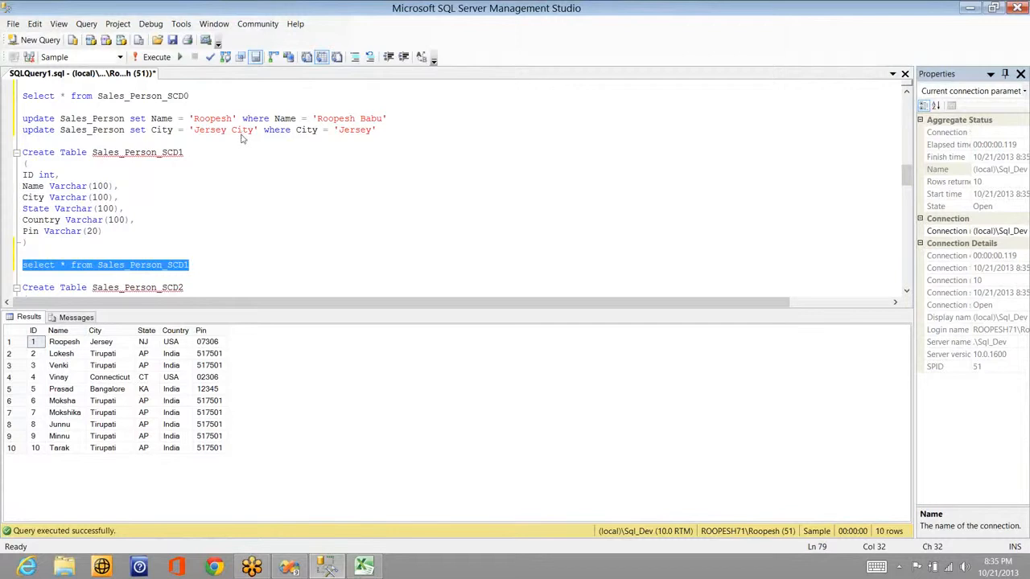
{"action": "key", "text": "alt+Tab"}
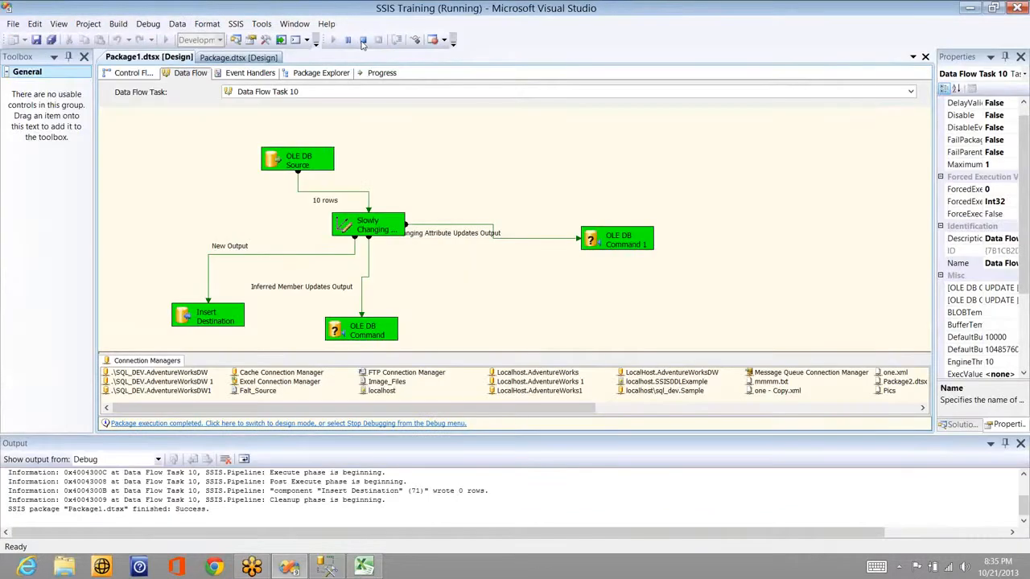
Step: Stop the run and set City's change type to Changing attribute in the SCD wizard, then Finish
{"action": "left_click", "coordinate": [363, 41]}
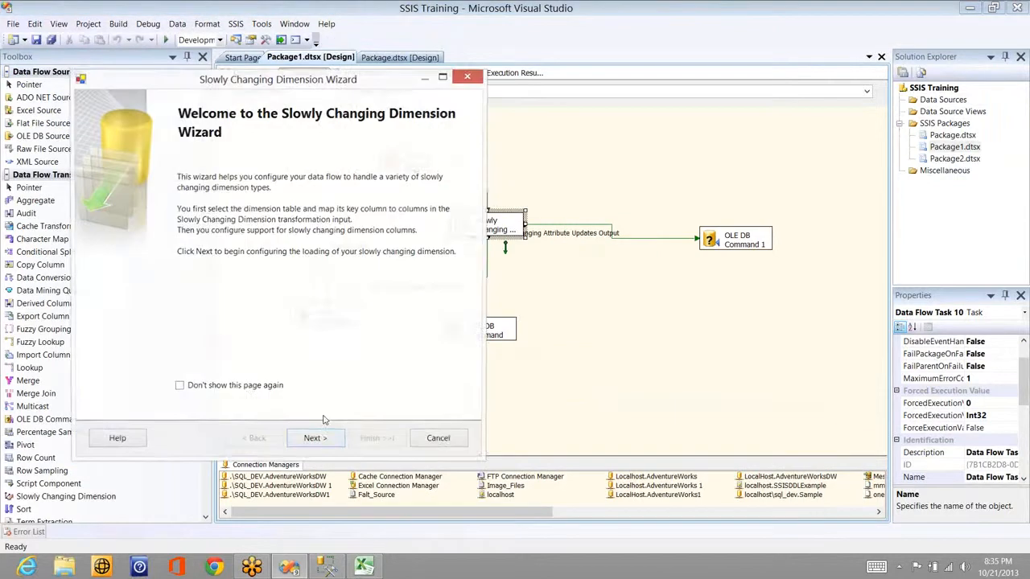
{"action": "left_click", "coordinate": [324, 435]}
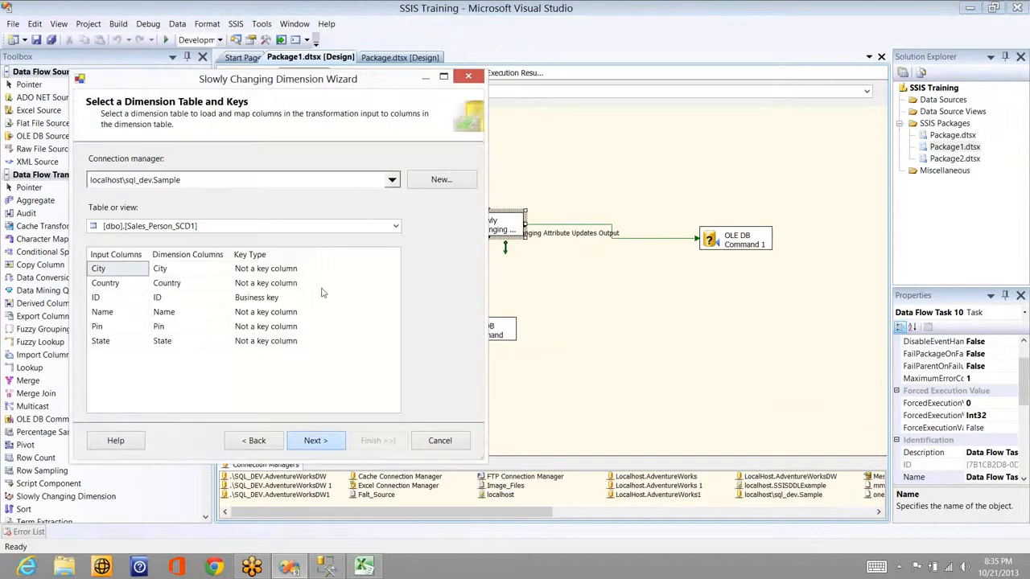
{"action": "key", "text": "Return"}
{"action": "left_click", "coordinate": [385, 209]}
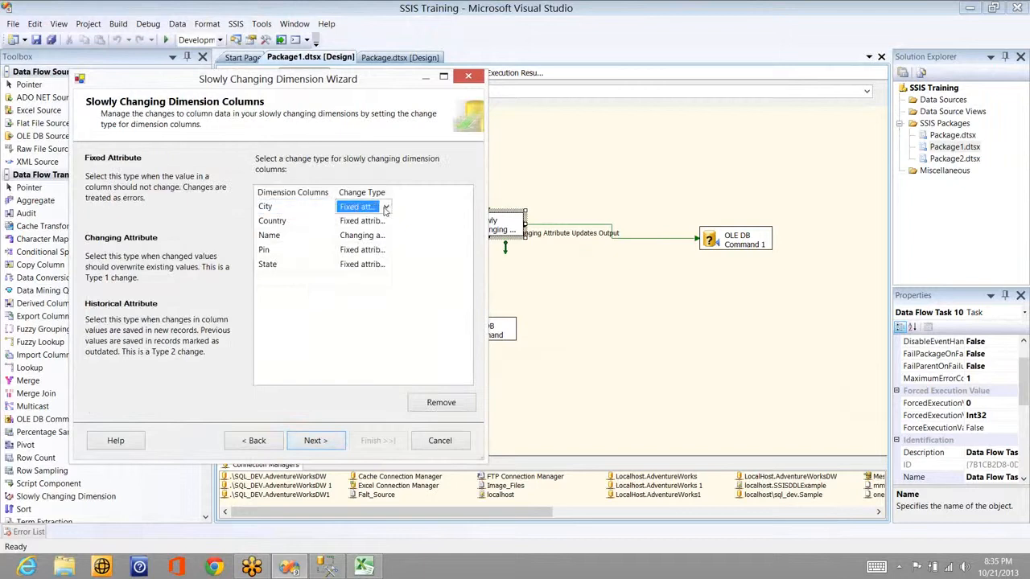
{"action": "left_click", "coordinate": [385, 208]}
{"action": "left_click", "coordinate": [363, 231]}
{"action": "left_click", "coordinate": [318, 449]}
{"action": "left_click", "coordinate": [330, 445]}
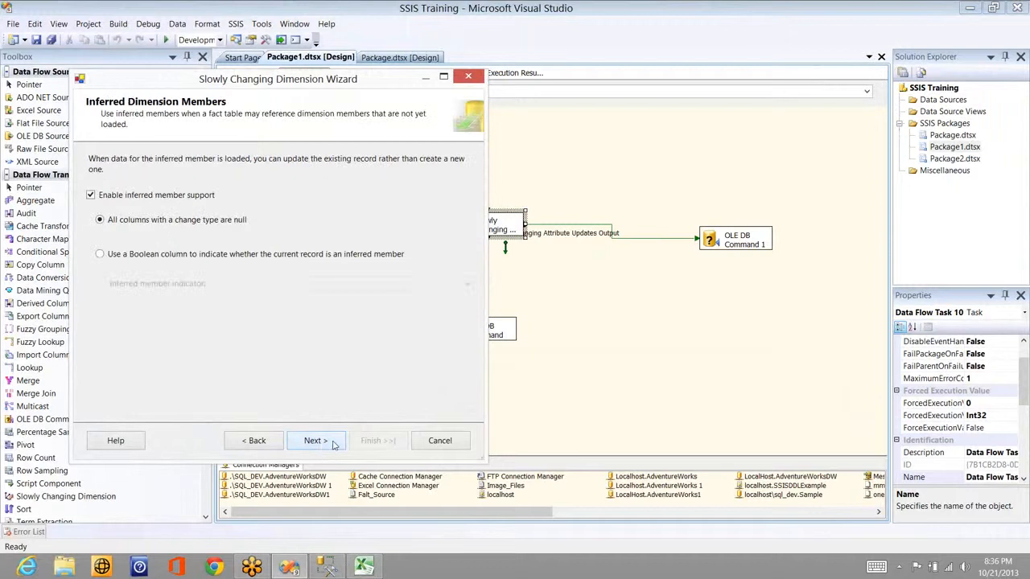
{"action": "left_click", "coordinate": [334, 445]}
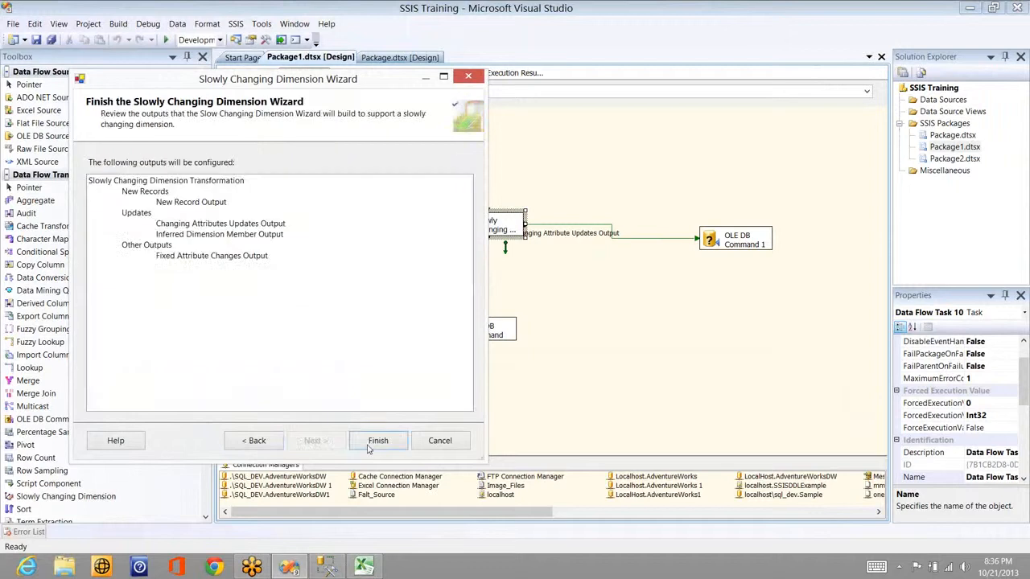
{"action": "left_click", "coordinate": [367, 440]}
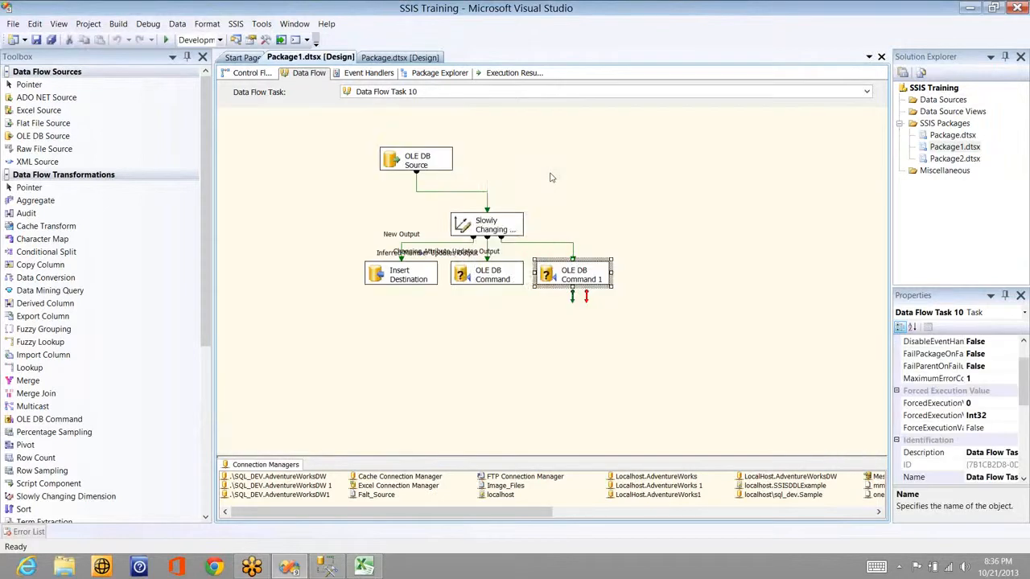
Step: Rerun the data flow task, move OLE DB Command 1 further right, then stop debugging
{"action": "right_click", "coordinate": [550, 173]}
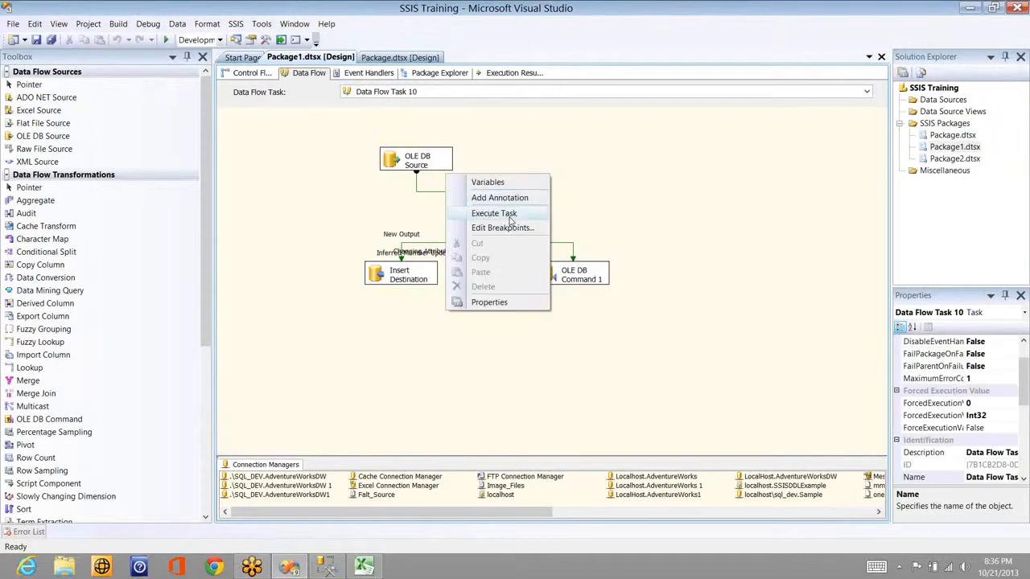
{"action": "left_click", "coordinate": [509, 216]}
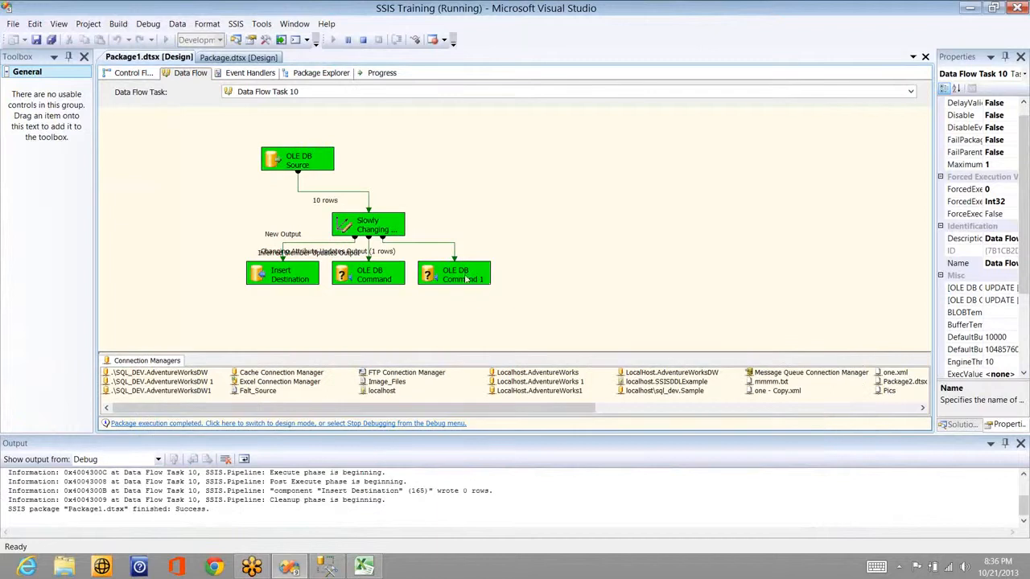
{"action": "left_click_drag", "start_coordinate": [443, 275], "coordinate": [573, 244]}
{"action": "key", "text": "alt+Tab"}
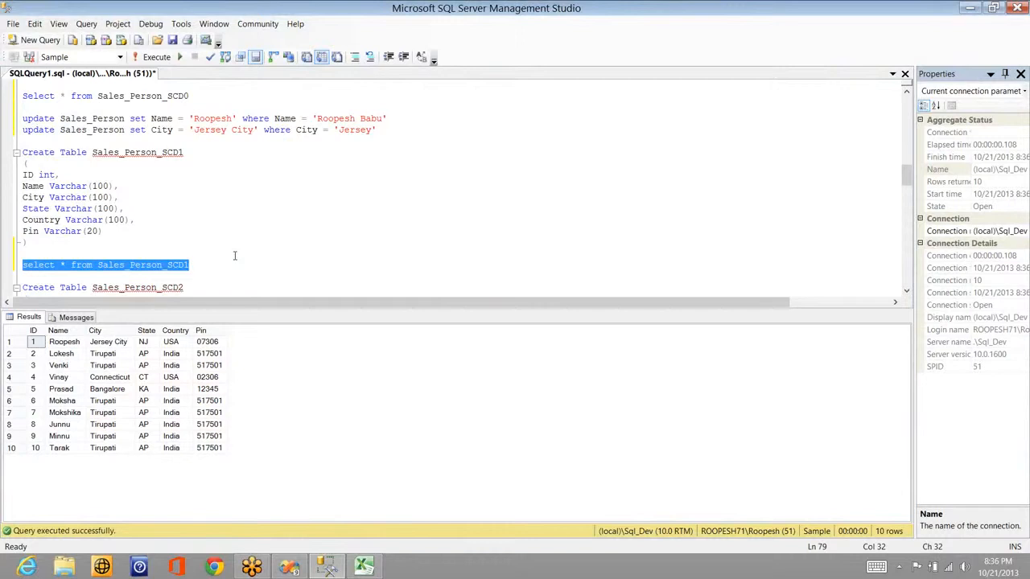
{"action": "key", "text": "alt+Tab"}
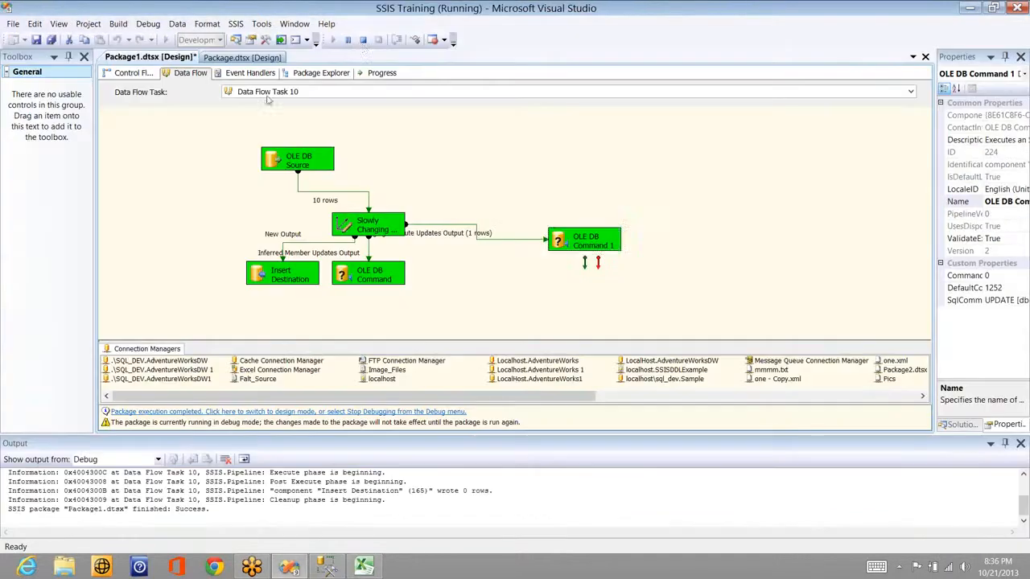
{"action": "left_click", "coordinate": [363, 39]}
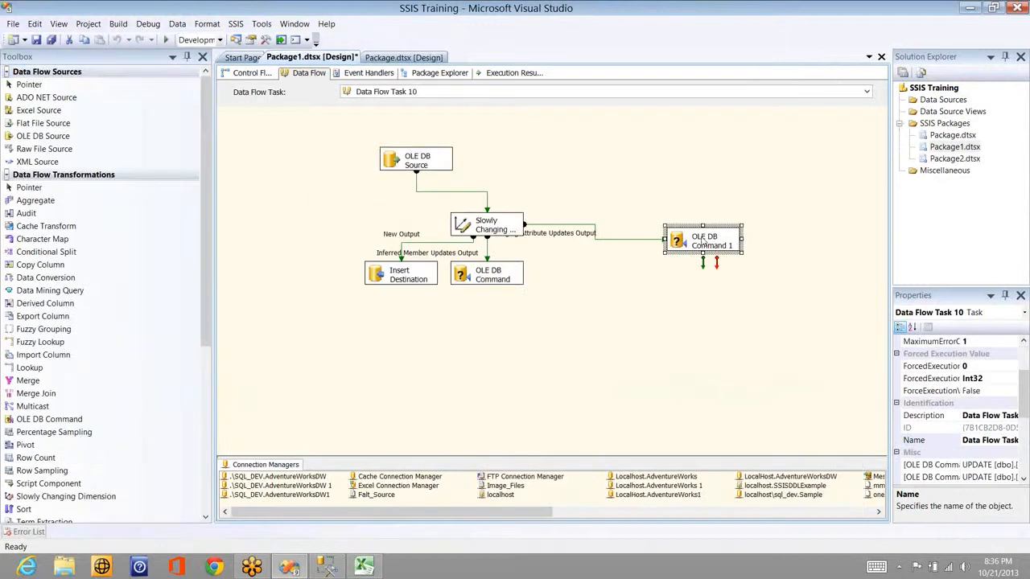
{"action": "double_click", "coordinate": [702, 241]}
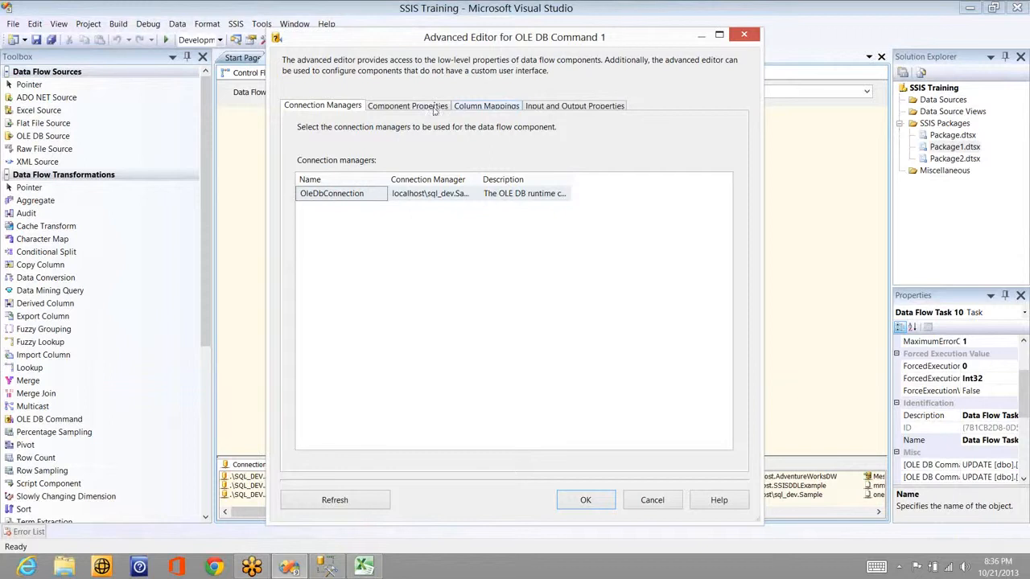
{"action": "left_click", "coordinate": [427, 106]}
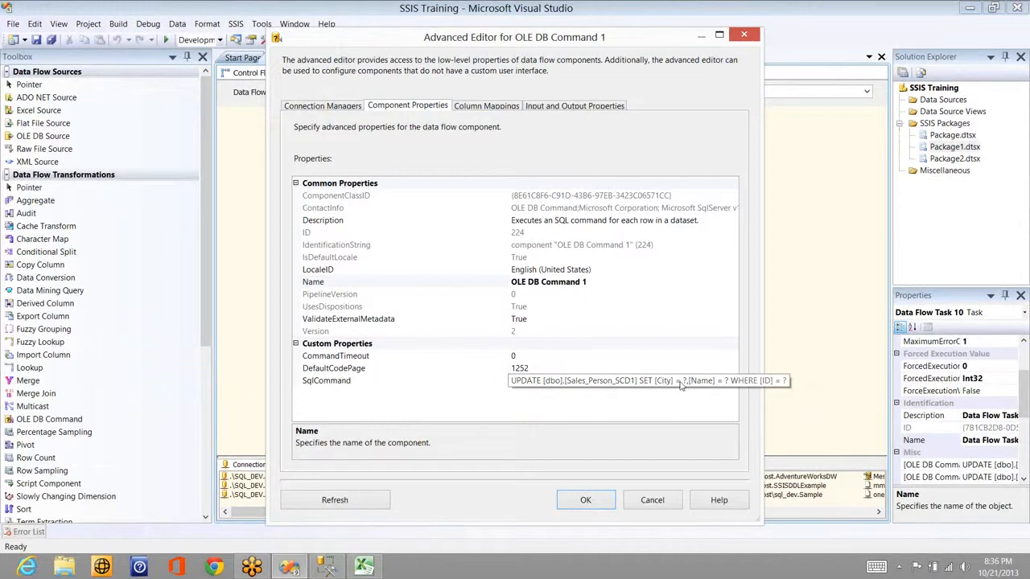
{"action": "left_click", "coordinate": [652, 500]}
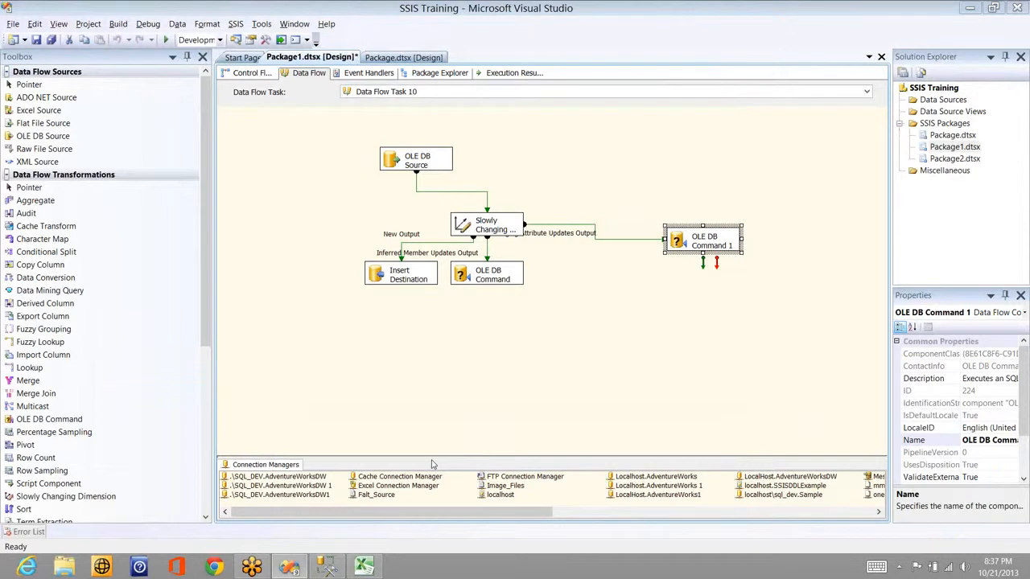
Step: Change the second update to SET City = 'Bangalore' WHERE City = 'Jersey City' and run it
{"action": "key", "text": "alt+Tab"}
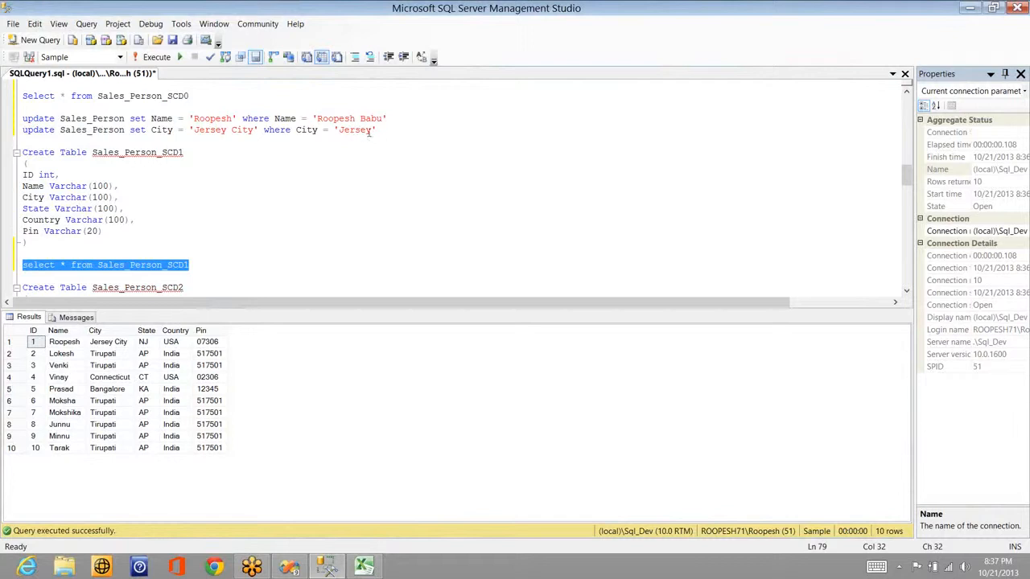
{"action": "left_click", "coordinate": [375, 130]}
{"action": "type", "text": "City"}
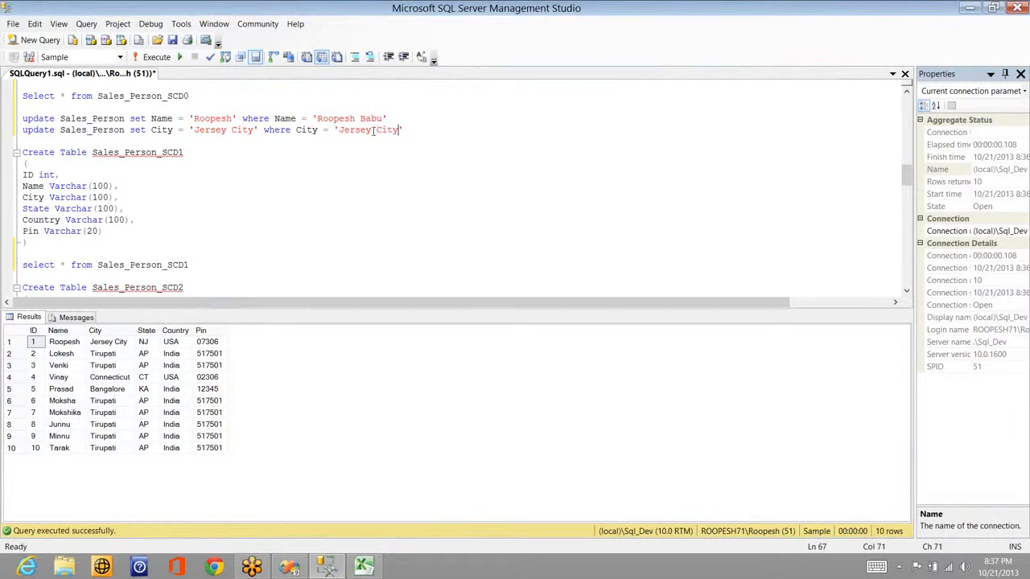
{"action": "left_click_drag", "start_coordinate": [254, 130], "coordinate": [193, 130]}
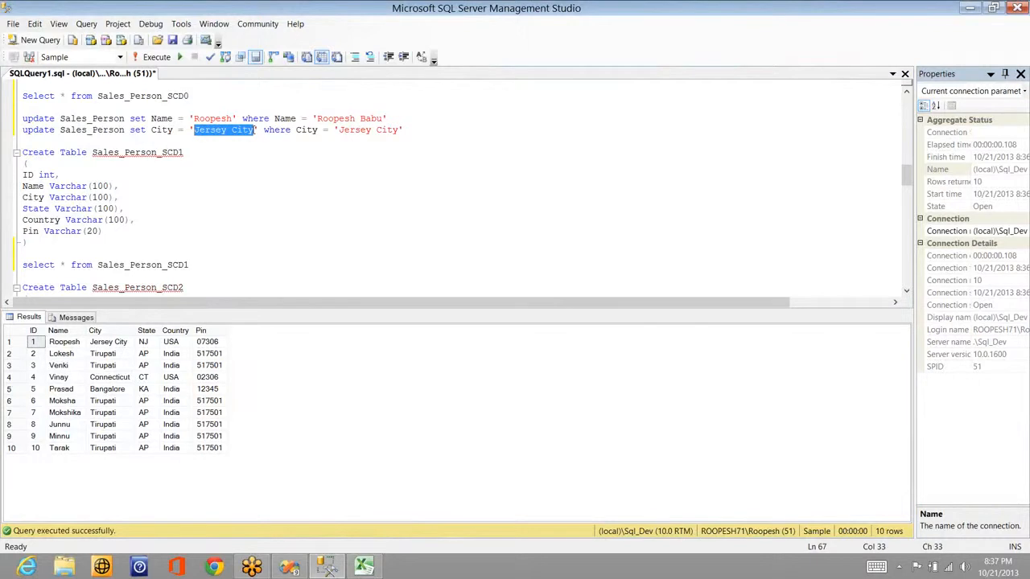
{"action": "key", "text": "BackSpace"}
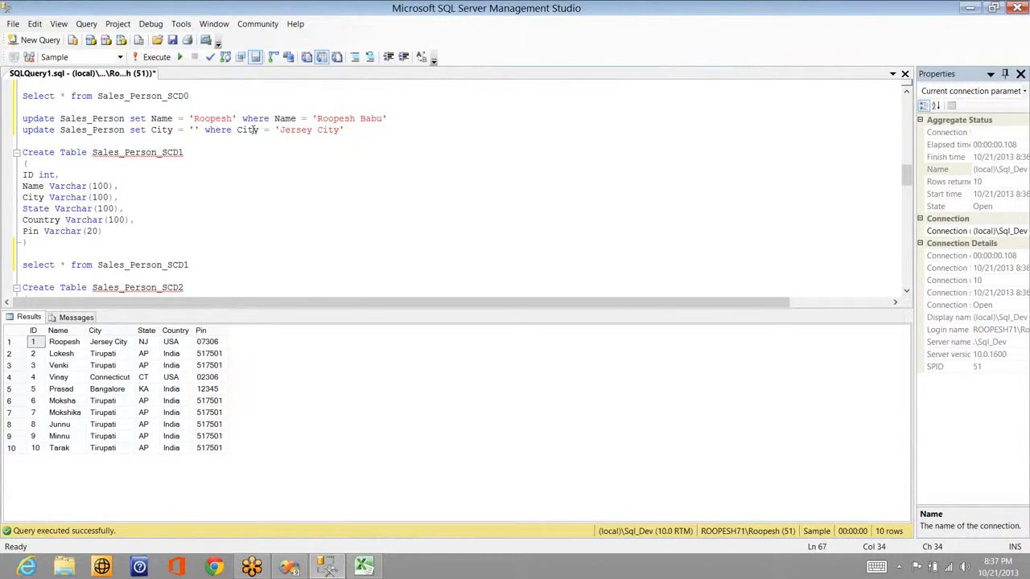
{"action": "type", "text": "Bangalore"}
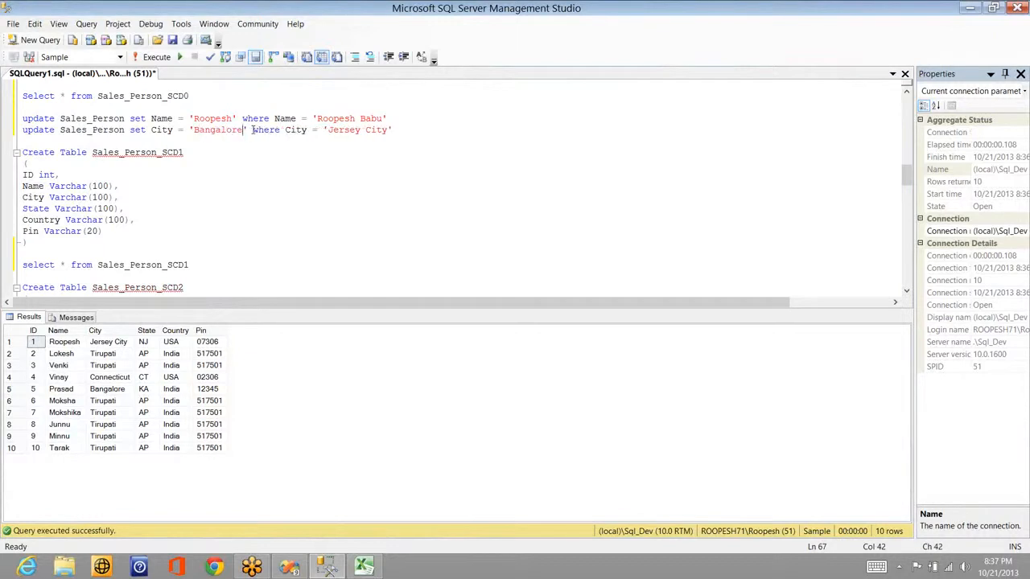
{"action": "key", "text": "shift+Home"}
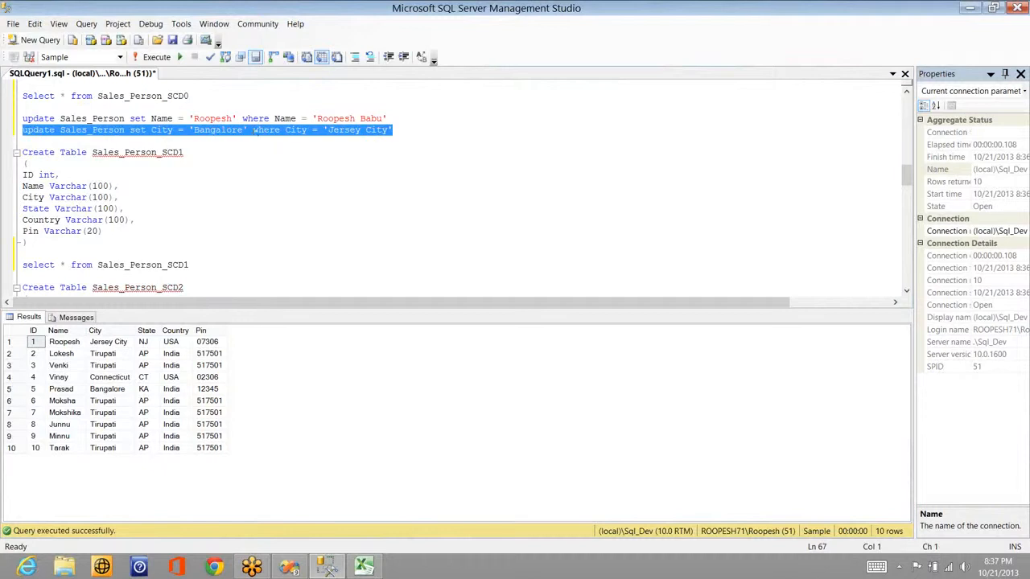
{"action": "key", "text": "F5"}
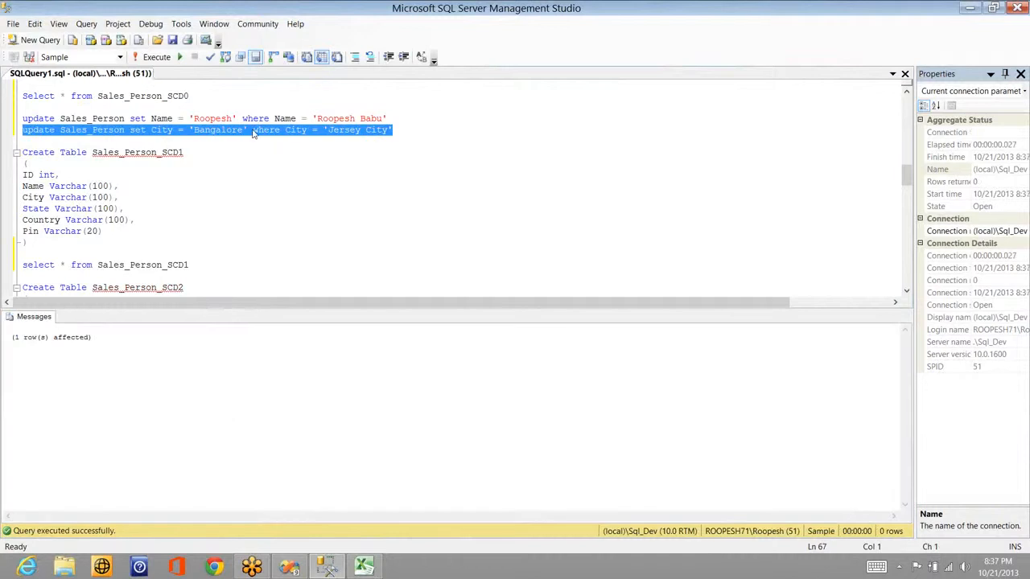
{"action": "key", "text": "alt+Tab"}
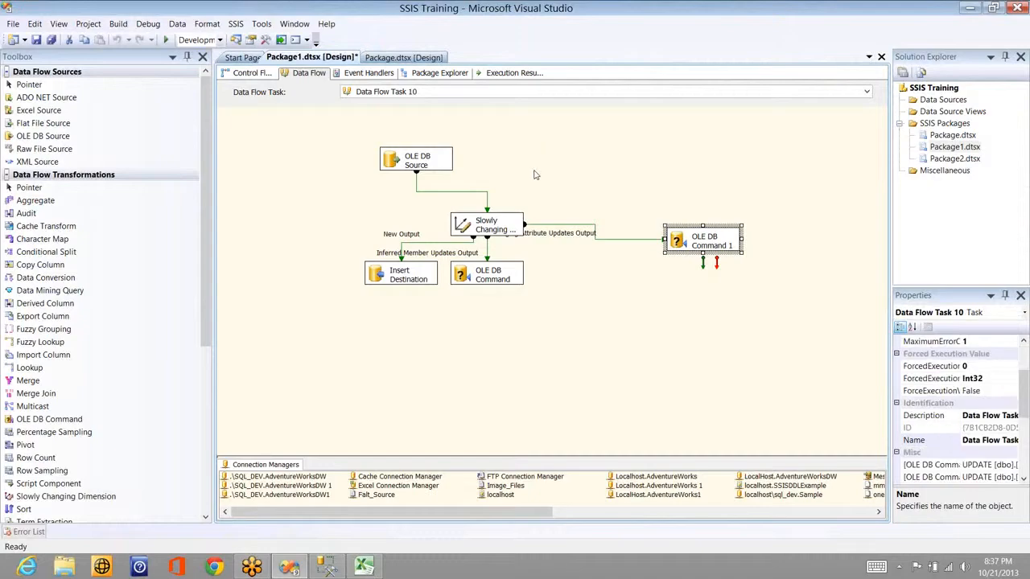
Step: Execute the data flow task again and stop debugging once it finishes
{"action": "right_click", "coordinate": [557, 145]}
{"action": "left_click", "coordinate": [525, 185]}
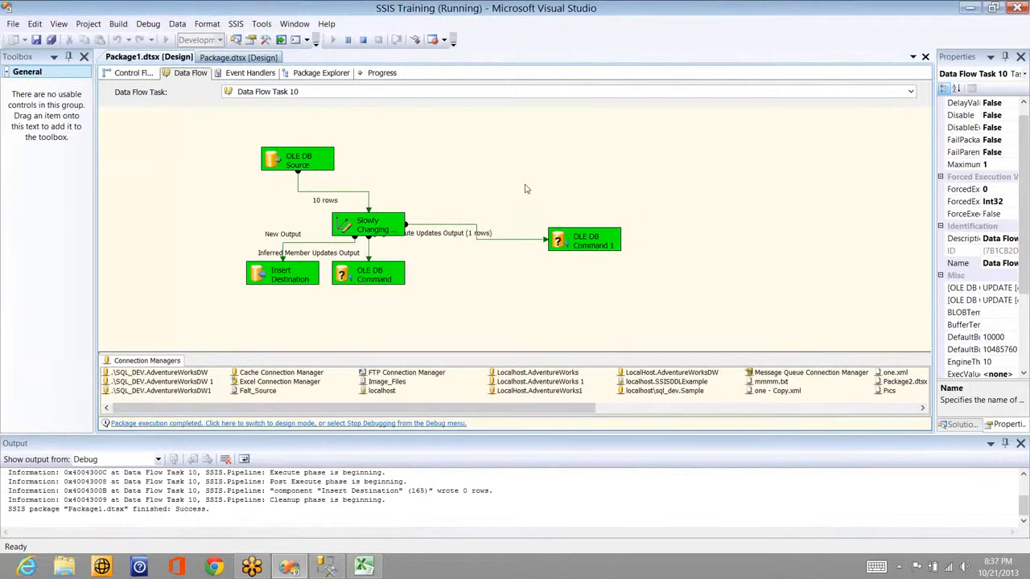
{"action": "left_click", "coordinate": [363, 39]}
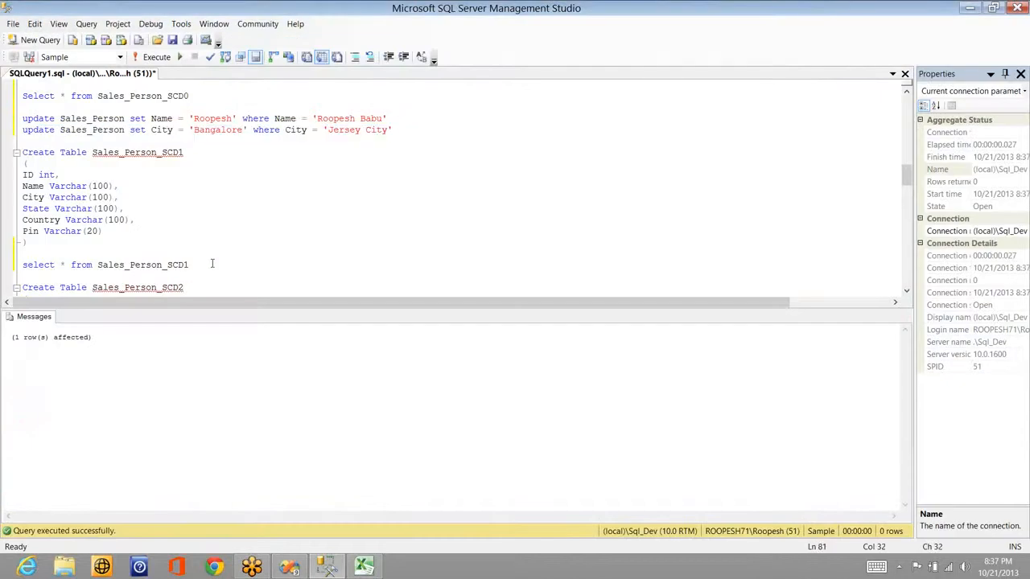
Step: Query Sales_Person_SCD1 to confirm row 1's city now reads Bangalore, then return to Excel
{"action": "left_click", "coordinate": [211, 263]}
{"action": "key", "text": "shift+Home"}
{"action": "key", "text": "F5"}
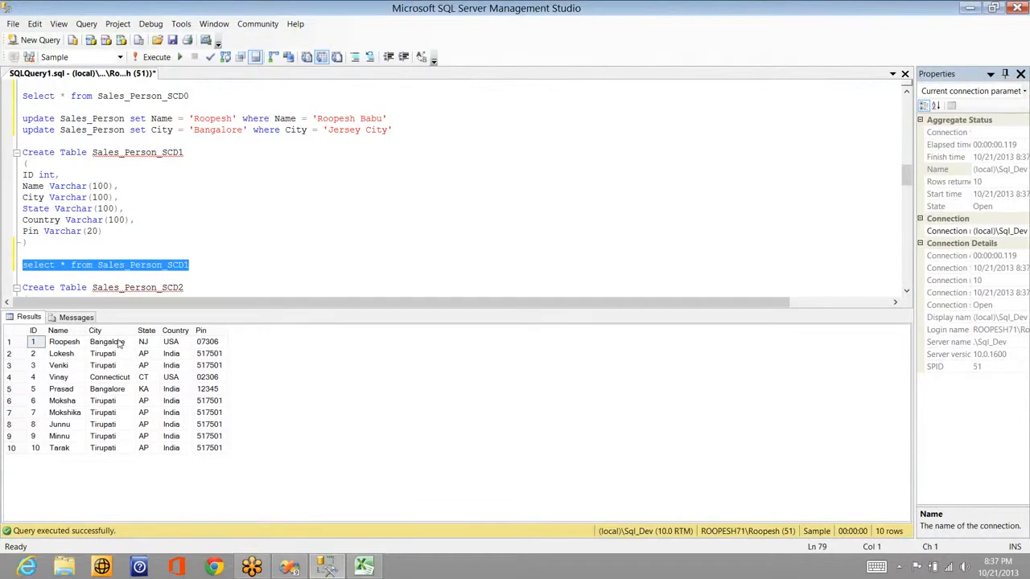
{"action": "left_click", "coordinate": [119, 343]}
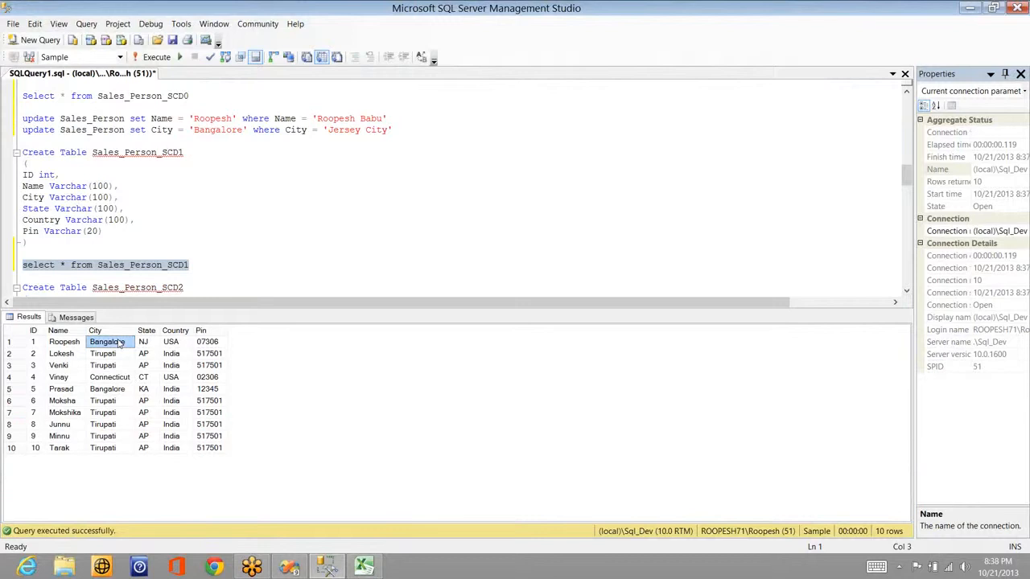
{"action": "key", "text": "alt+Tab"}
{"action": "key", "text": "Tab"}
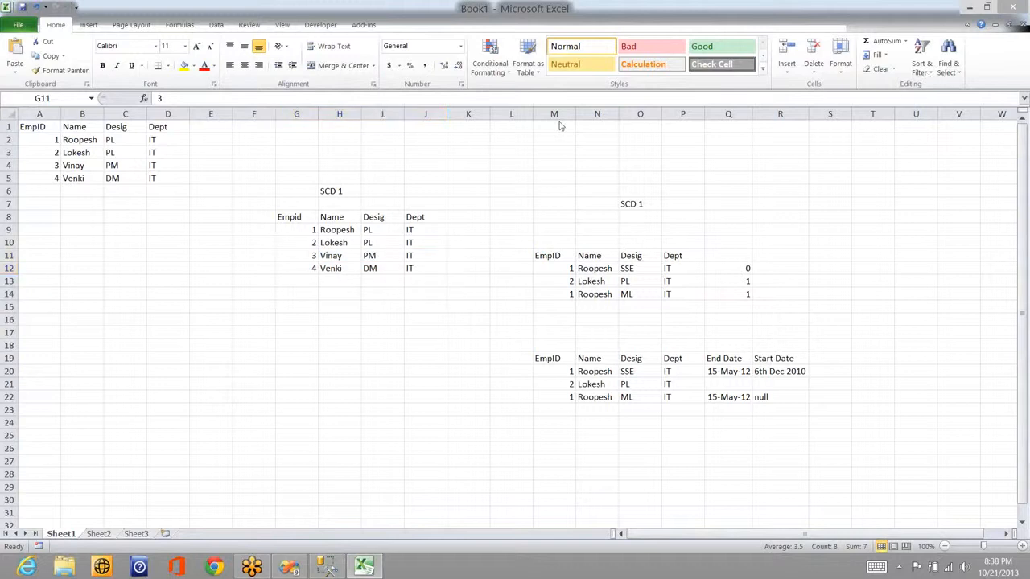
Step: Clear rows 4 and 5 of the source employee table
{"action": "left_click", "coordinate": [333, 190]}
{"action": "left_click", "coordinate": [173, 178]}
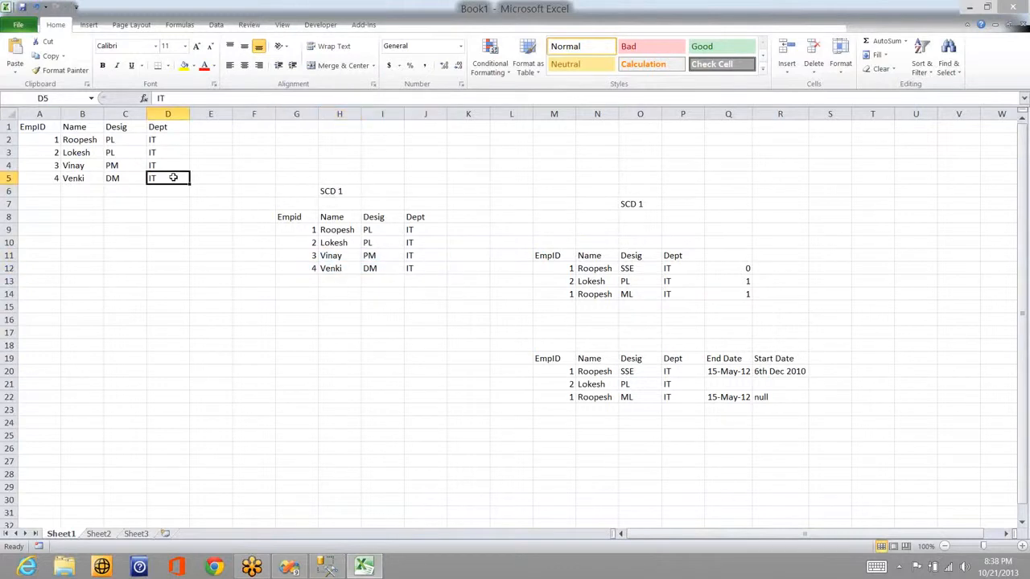
{"action": "key", "text": "shift+Home"}
{"action": "key", "text": "shift+Up"}
{"action": "key", "text": "Delete"}
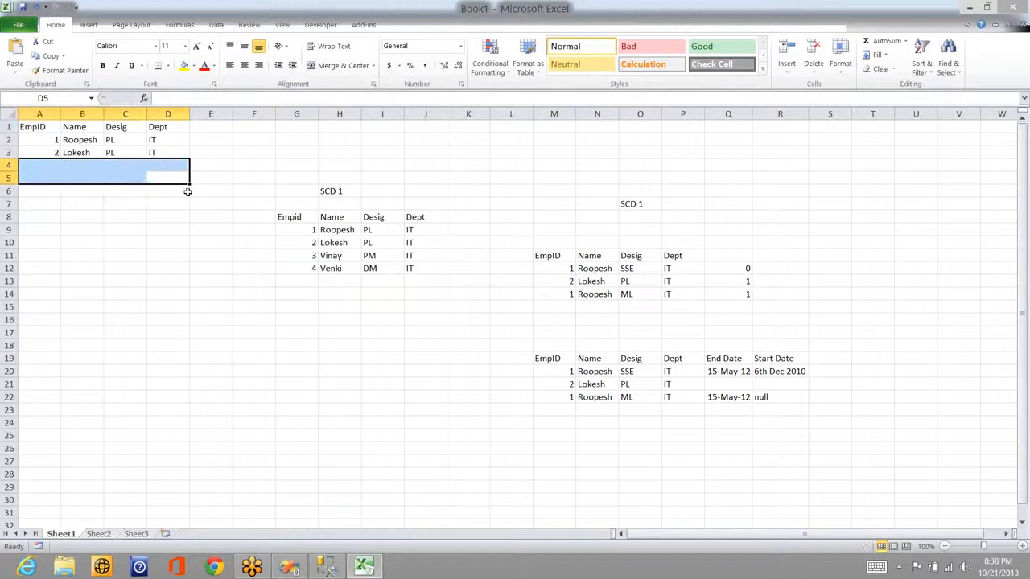
Step: Retitle the H6 heading 'SCD 2' and clear the rows below its first entry
{"action": "left_click", "coordinate": [338, 191]}
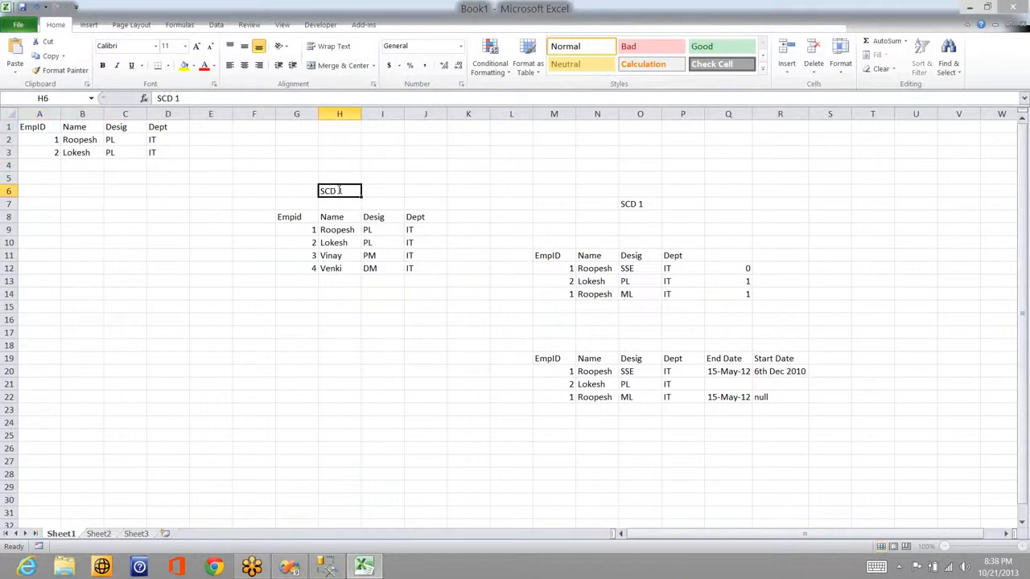
{"action": "type", "text": "SCD 2"}
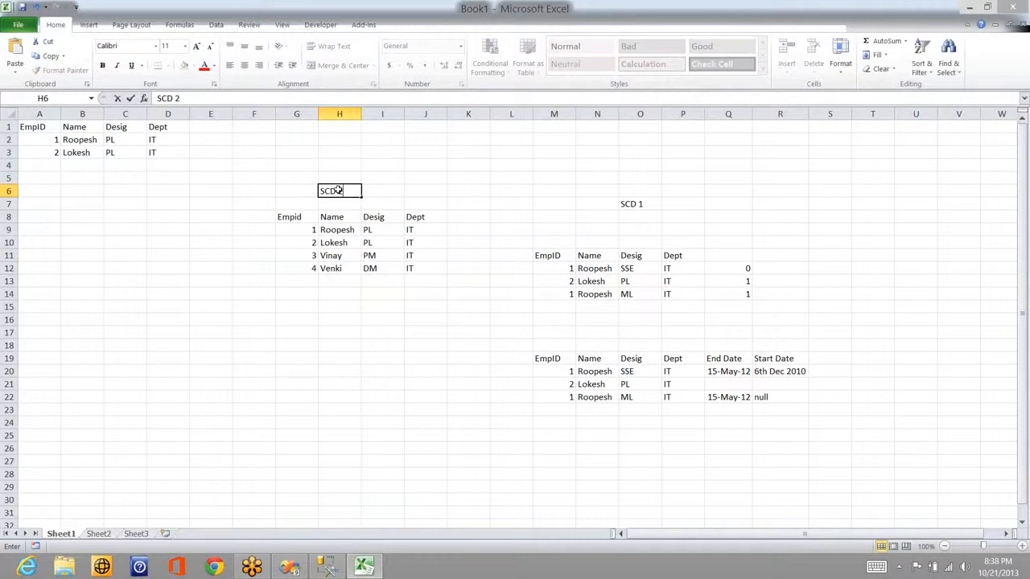
{"action": "key", "text": "Return"}
{"action": "left_click", "coordinate": [306, 243]}
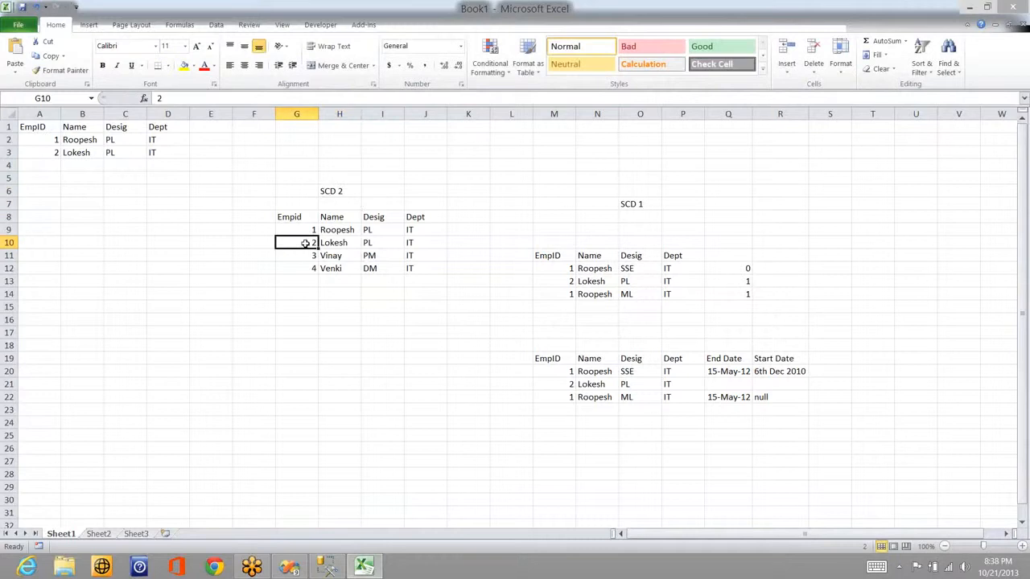
{"action": "key", "text": "shift+Right"}
{"action": "key", "text": "shift+Right"}
{"action": "key", "text": "shift+Right"}
{"action": "key", "text": "shift+Down"}
{"action": "key", "text": "shift+Down"}
{"action": "key", "text": "Delete"}
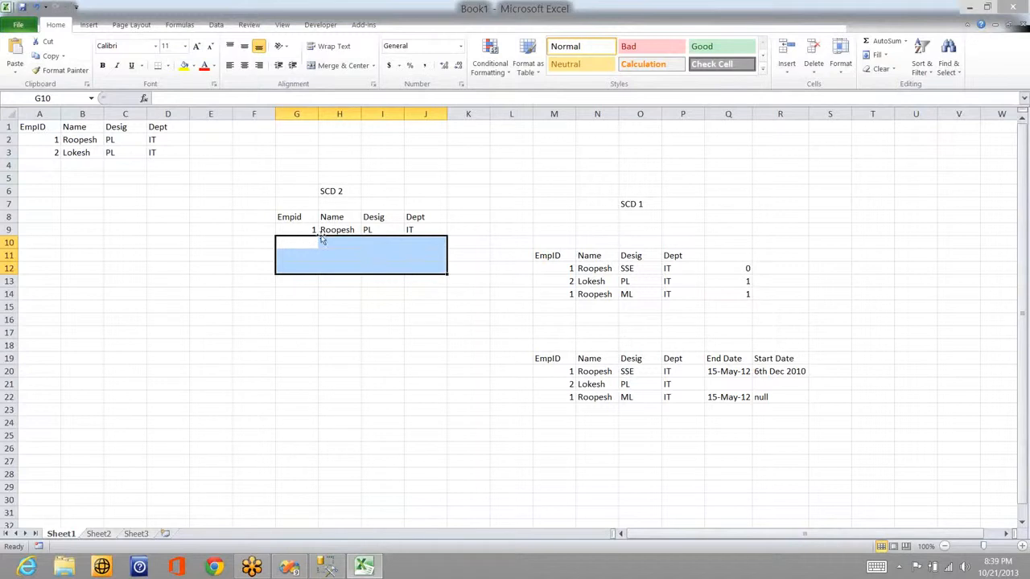
Step: Set Roopesh's designation to SSE in I9 and to ML in source cell C2
{"action": "left_click", "coordinate": [306, 229]}
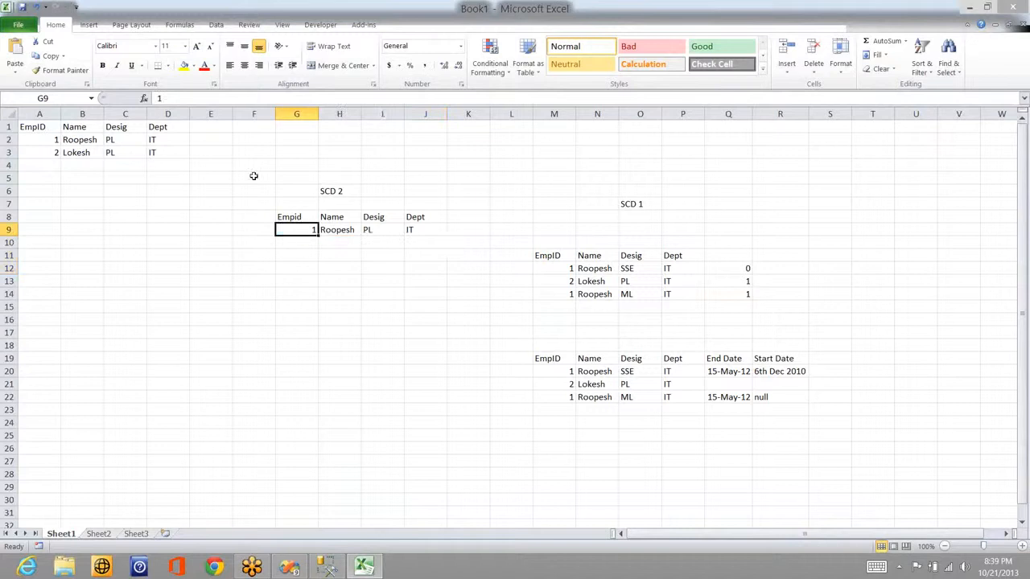
{"action": "left_click", "coordinate": [375, 231]}
{"action": "type", "text": "SSE"}
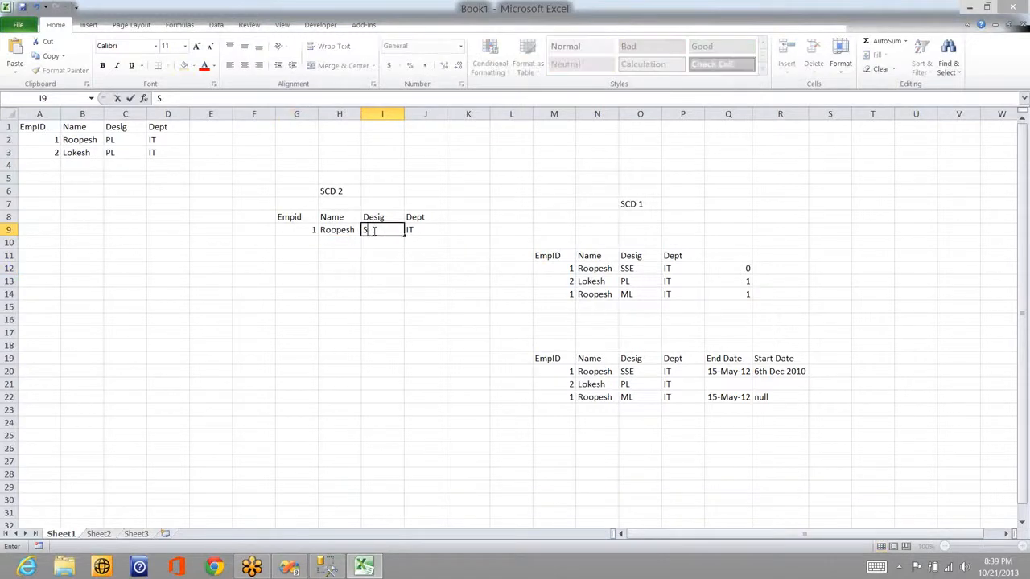
{"action": "left_click", "coordinate": [113, 139]}
{"action": "type", "text": "ML"}
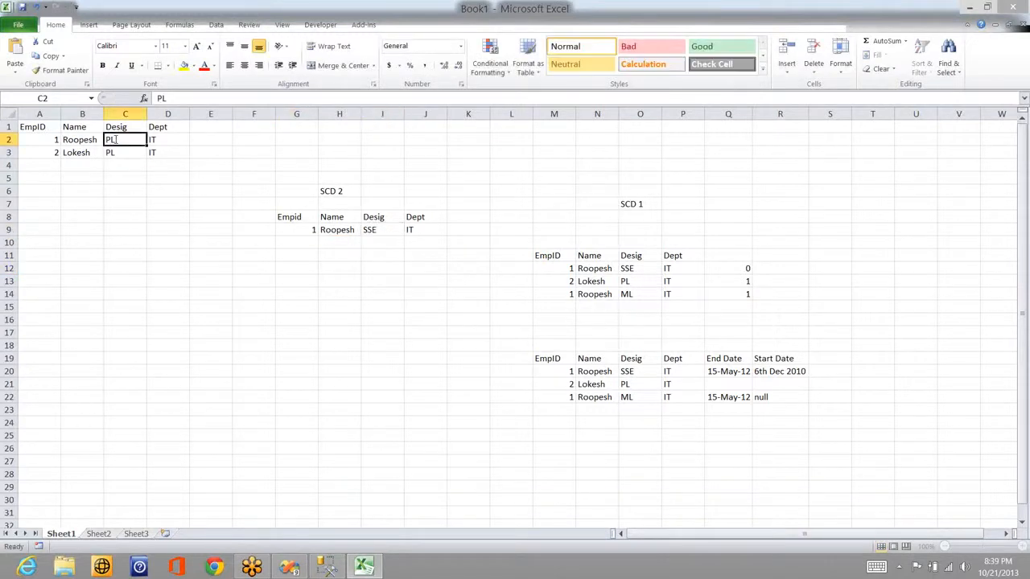
{"action": "left_click", "coordinate": [333, 190]}
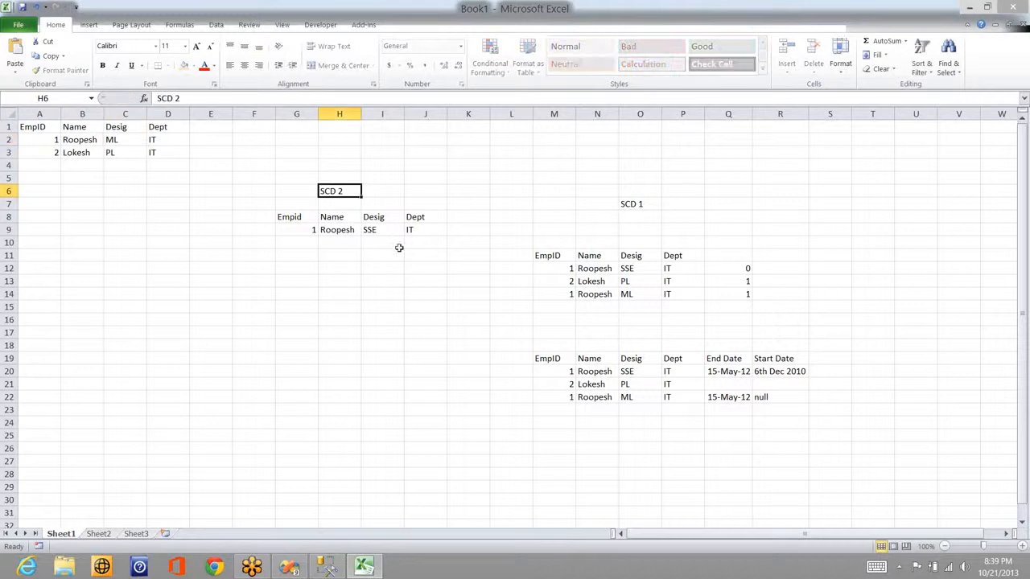
Step: Add a 'Key' column heading in K8 and give Roopesh's SSE row key 0
{"action": "left_click", "coordinate": [470, 216]}
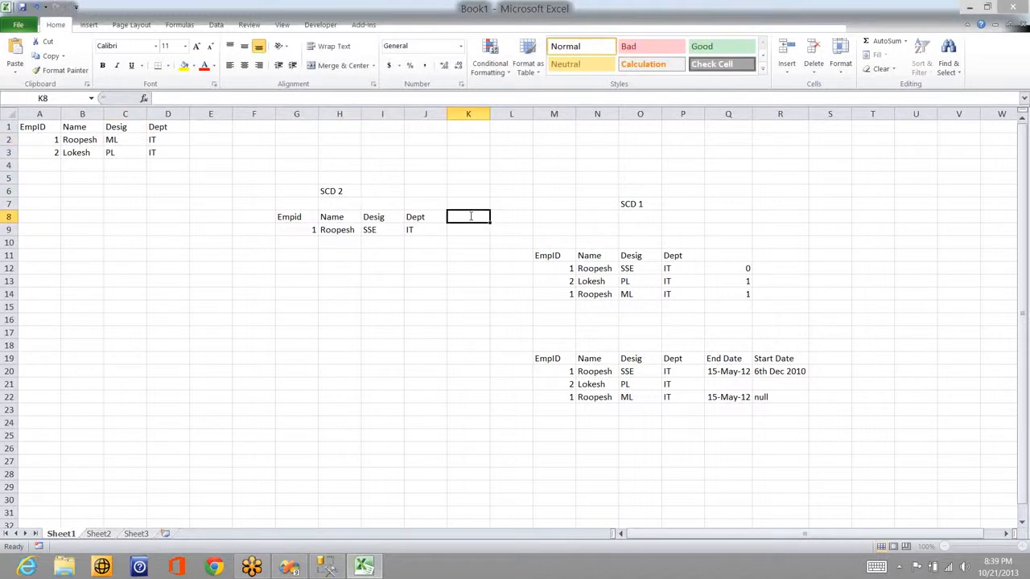
{"action": "type", "text": "Key"}
{"action": "key", "text": "Return"}
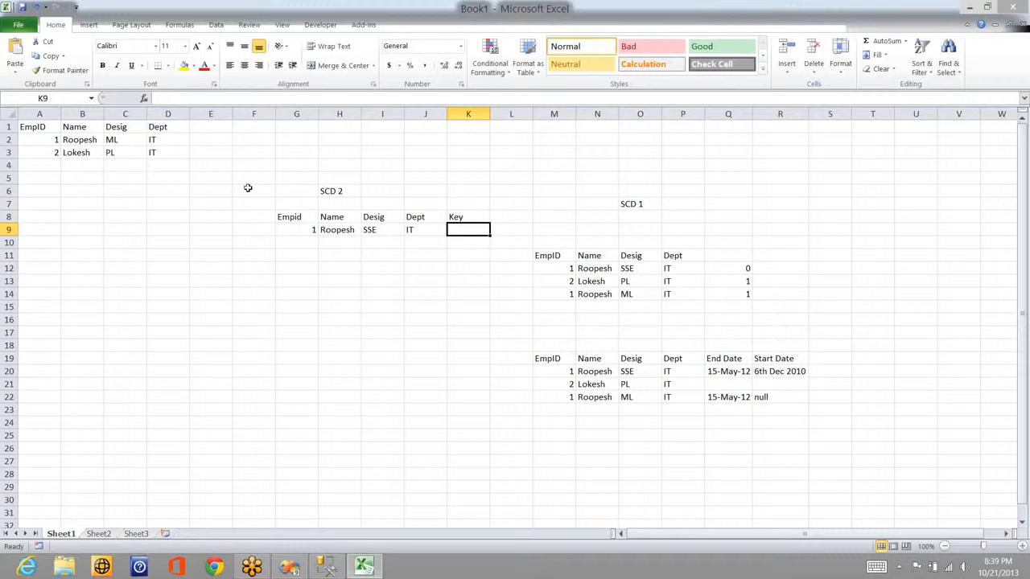
{"action": "left_click", "coordinate": [47, 140]}
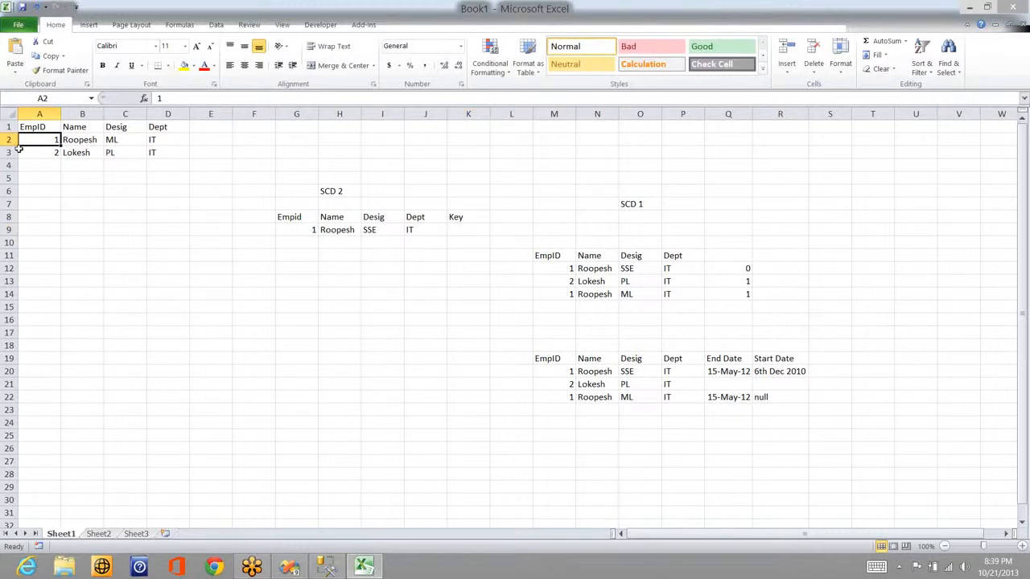
{"action": "left_click", "coordinate": [305, 231]}
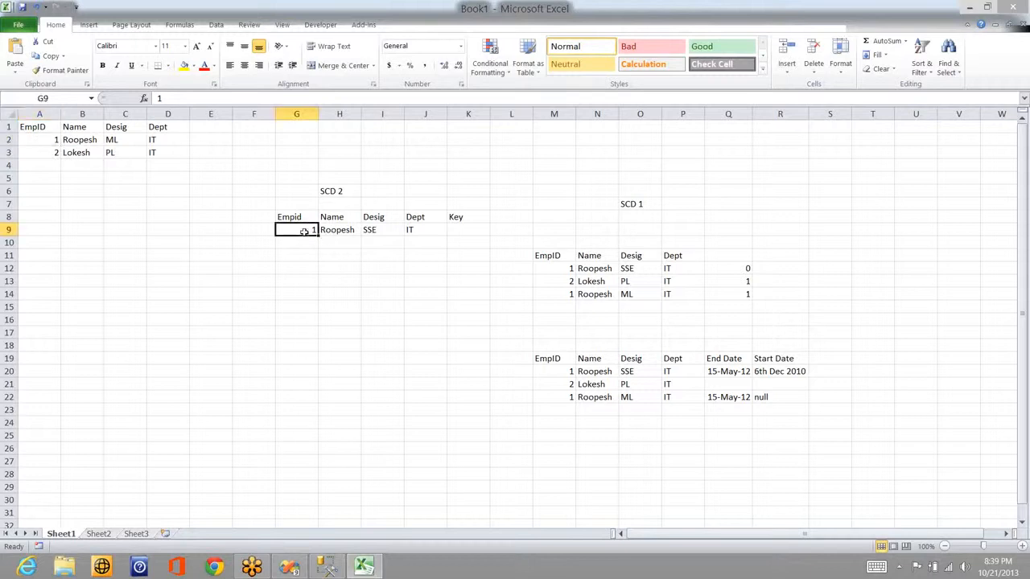
{"action": "left_click", "coordinate": [388, 231]}
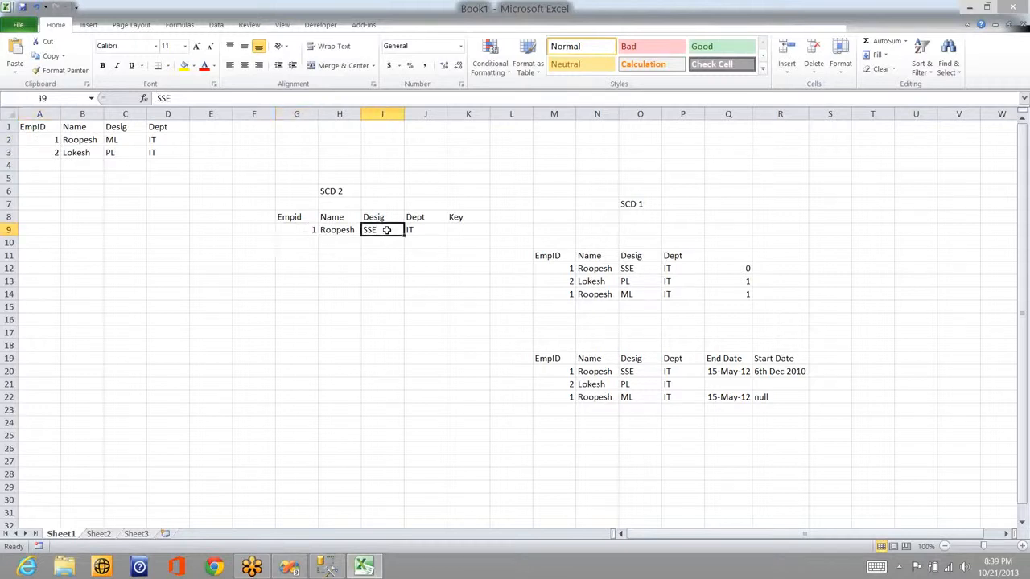
{"action": "left_click", "coordinate": [470, 230]}
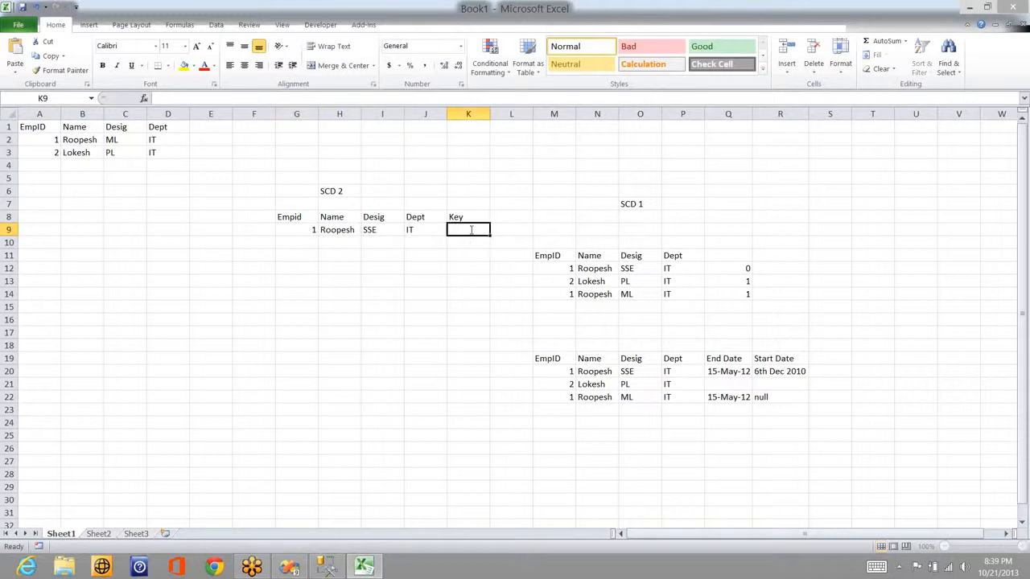
{"action": "type", "text": "0"}
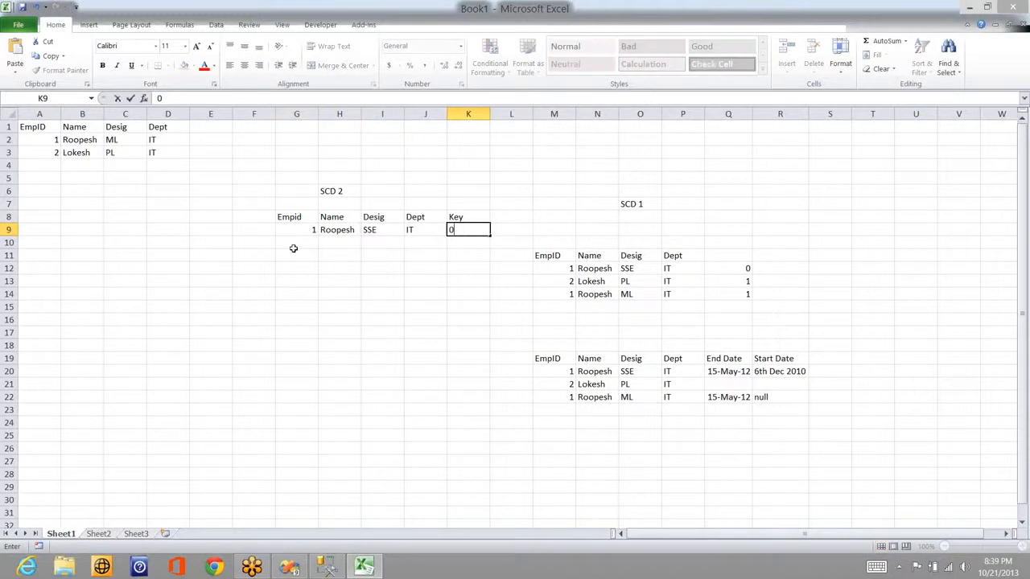
Step: Add an SCD 2 history row: 1, Roopesh, ML, IT, key 1
{"action": "left_click", "coordinate": [296, 238]}
{"action": "type", "text": "1"}
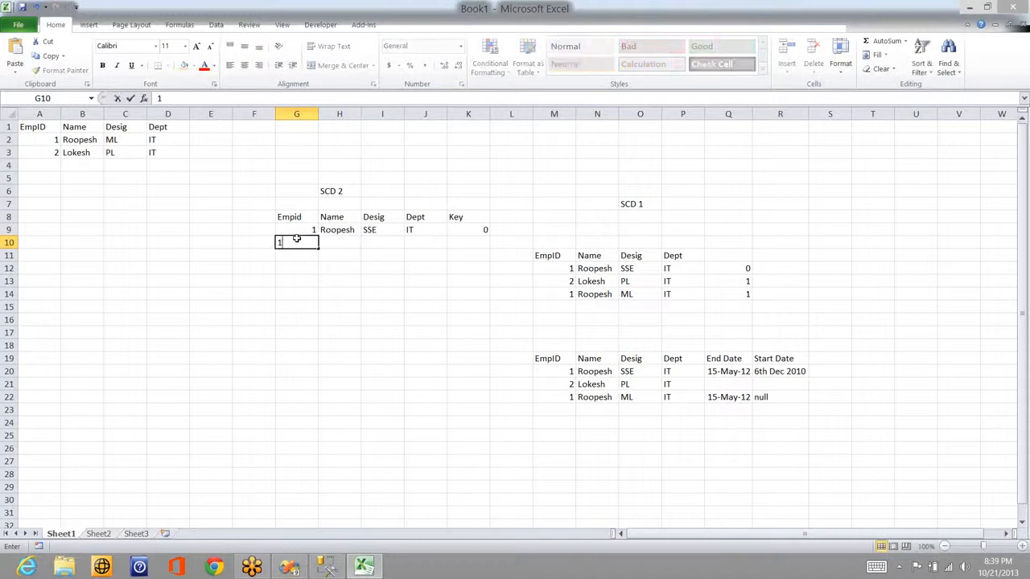
{"action": "key", "text": "Tab"}
{"action": "type", "text": "Roo"}
{"action": "key", "text": "Tab"}
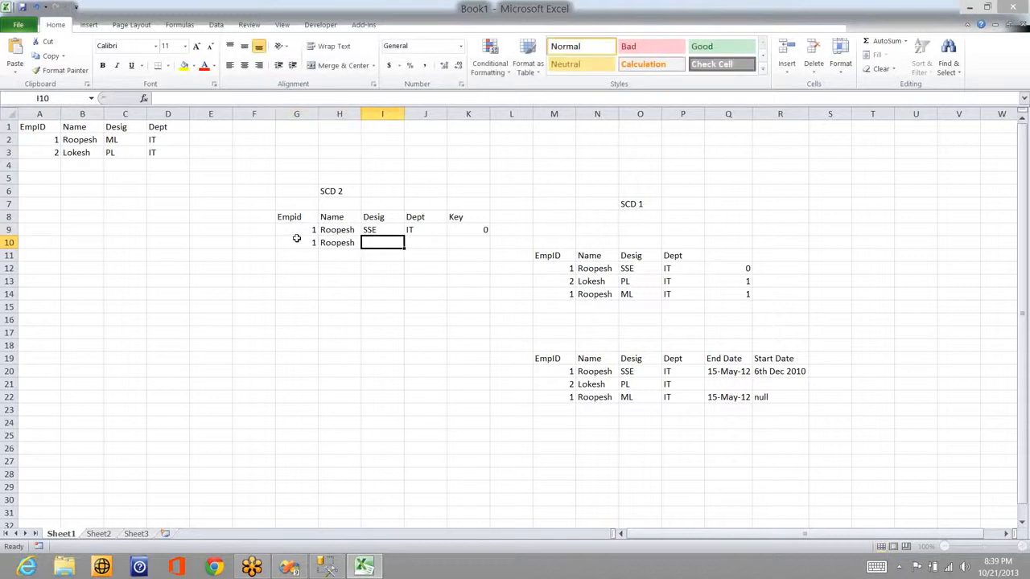
{"action": "type", "text": "ML"}
{"action": "key", "text": "Tab"}
{"action": "type", "text": "IT"}
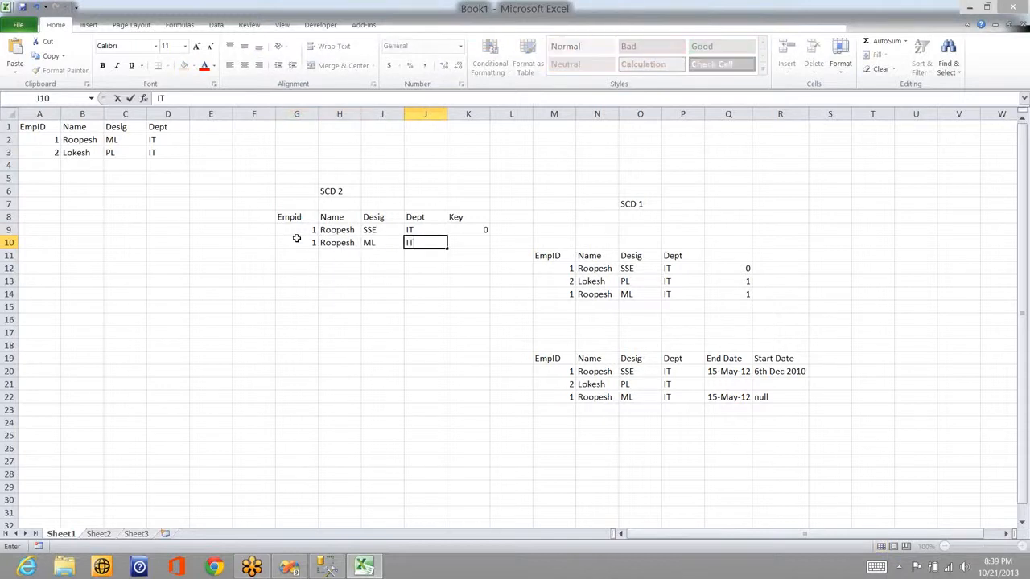
{"action": "key", "text": "Tab"}
{"action": "type", "text": "1"}
{"action": "key", "text": "Down"}
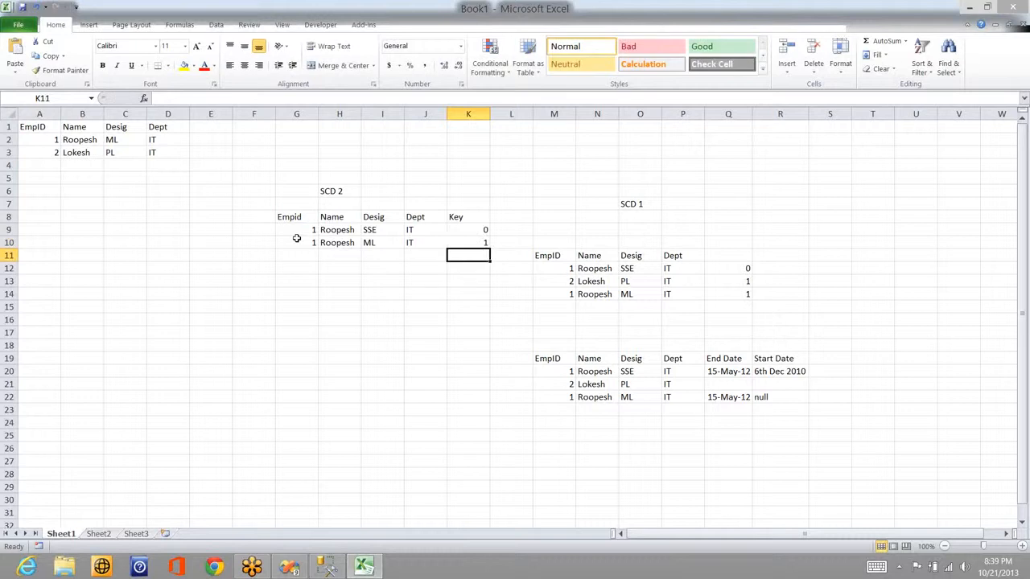
Step: Add an SCD 2 row for employee 2: Lokesh, PL, IT, key 1
{"action": "key", "text": "Left"}
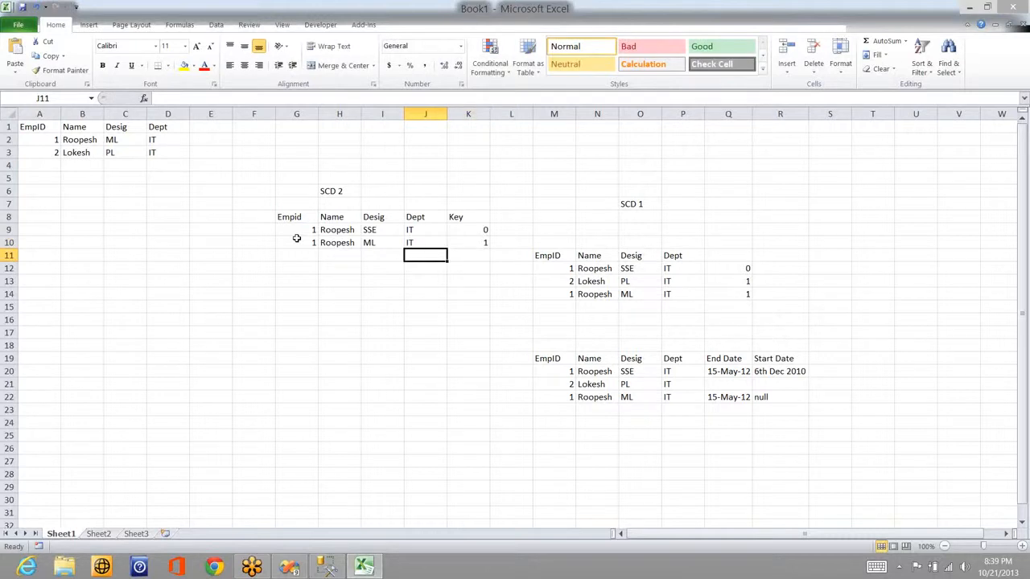
{"action": "key", "text": "Left"}
{"action": "key", "text": "Left"}
{"action": "key", "text": "Left"}
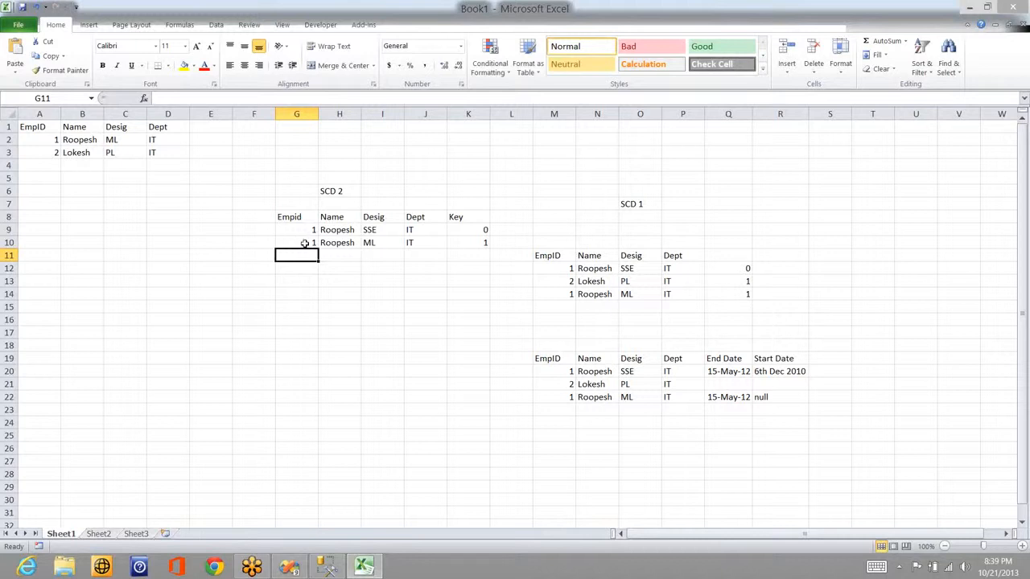
{"action": "type", "text": "2"}
{"action": "key", "text": "Tab"}
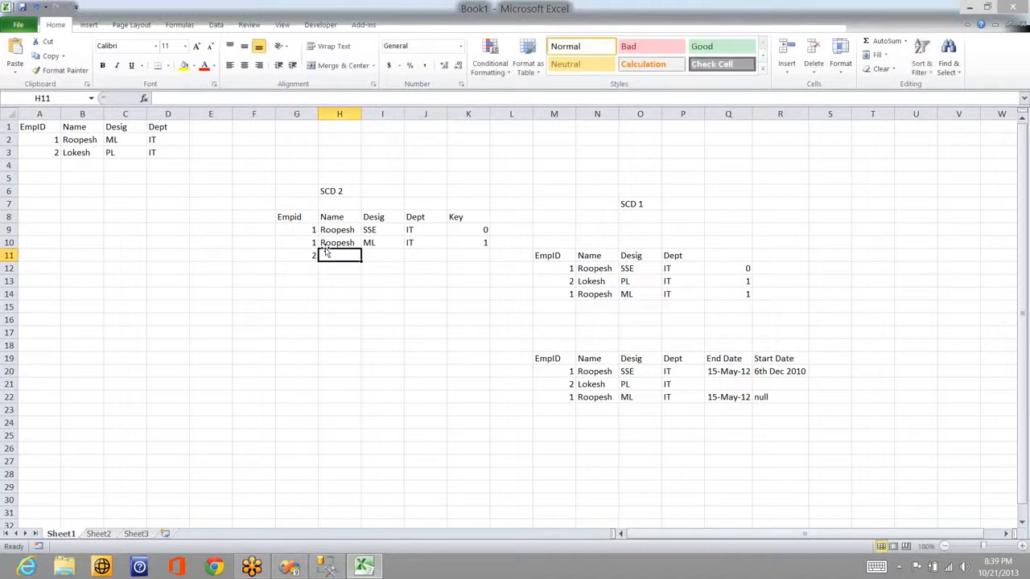
{"action": "type", "text": "Loke"}
{"action": "key", "text": "BackSpace"}
{"action": "type", "text": "esh"}
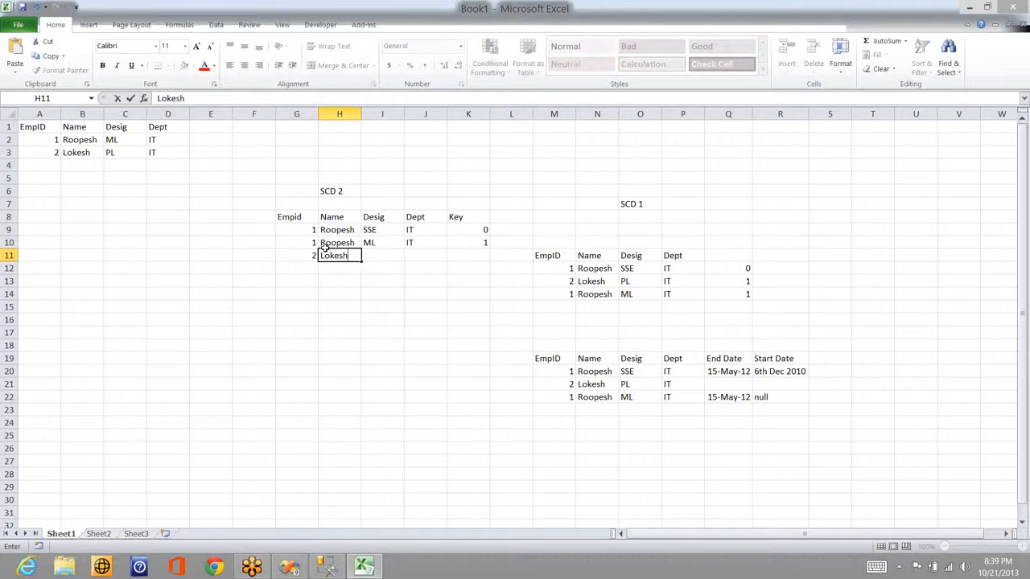
{"action": "key", "text": "Tab"}
{"action": "type", "text": "PL"}
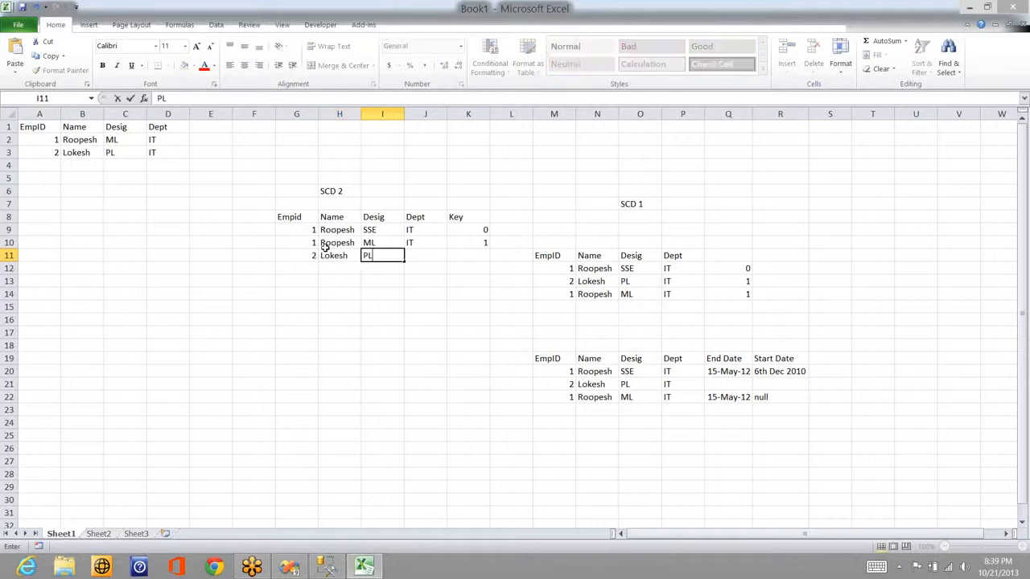
{"action": "key", "text": "Tab"}
{"action": "type", "text": "IT"}
{"action": "key", "text": "Tab"}
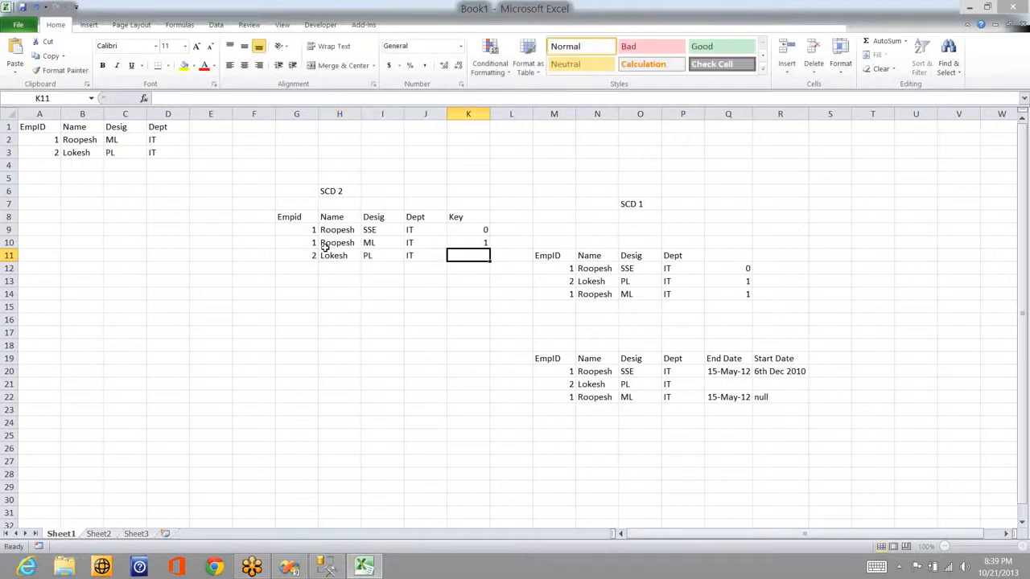
{"action": "type", "text": "1"}
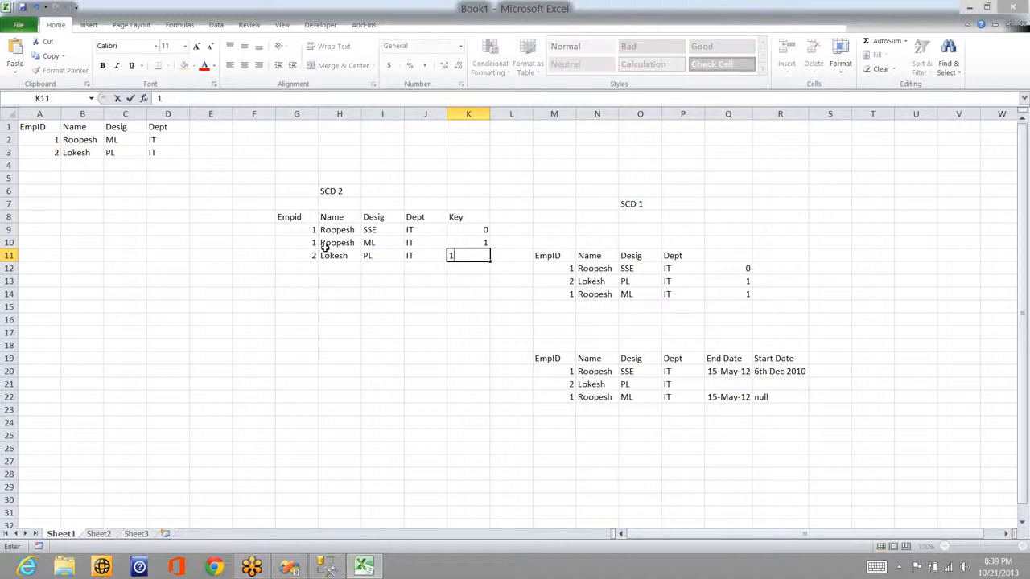
{"action": "key", "text": "Return"}
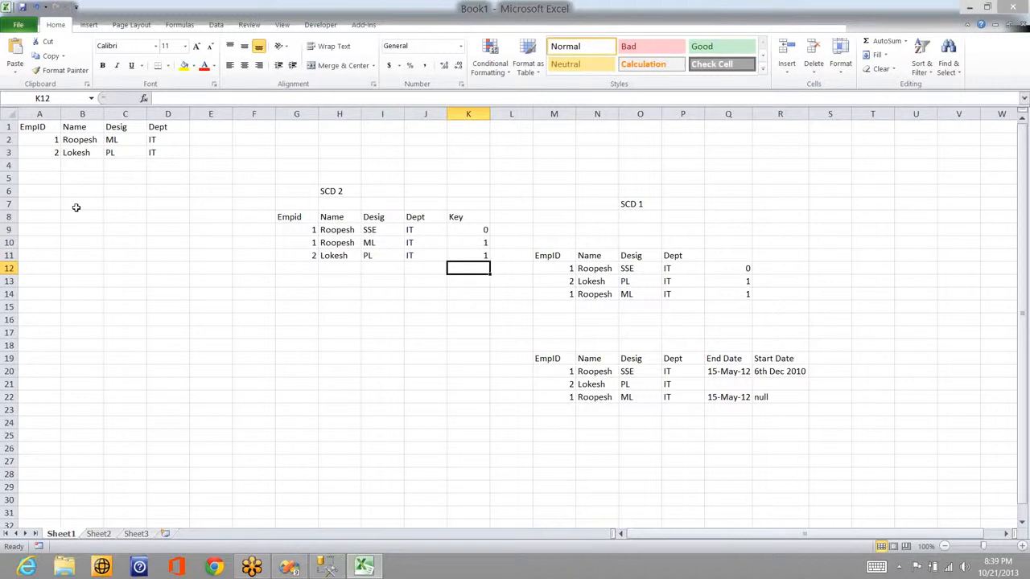
{"action": "left_click", "coordinate": [47, 166]}
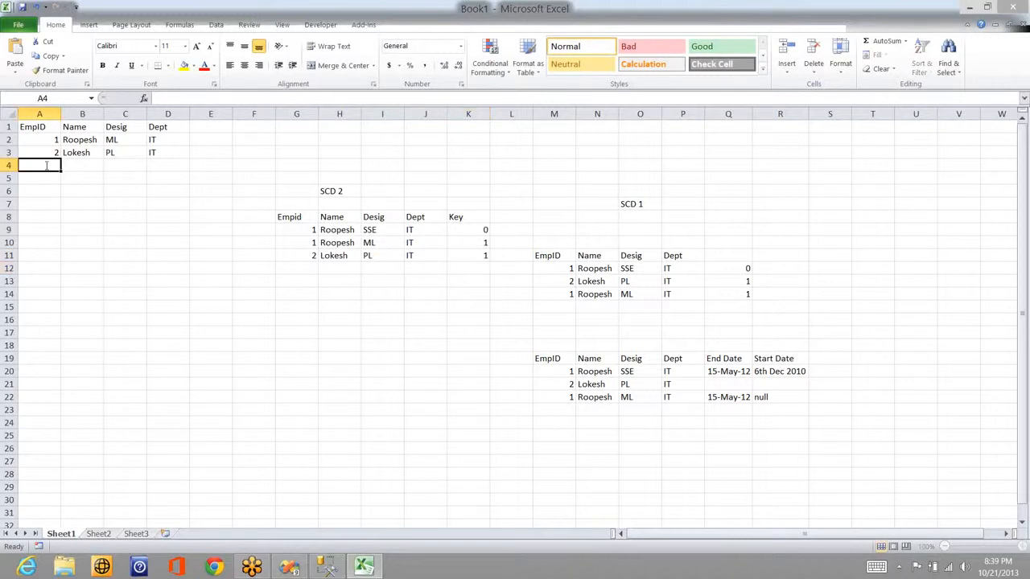
Step: Add employee 3, Vinay, PM, IT to the source table
{"action": "type", "text": "3"}
{"action": "key", "text": "Tab"}
{"action": "type", "text": "Vina"}
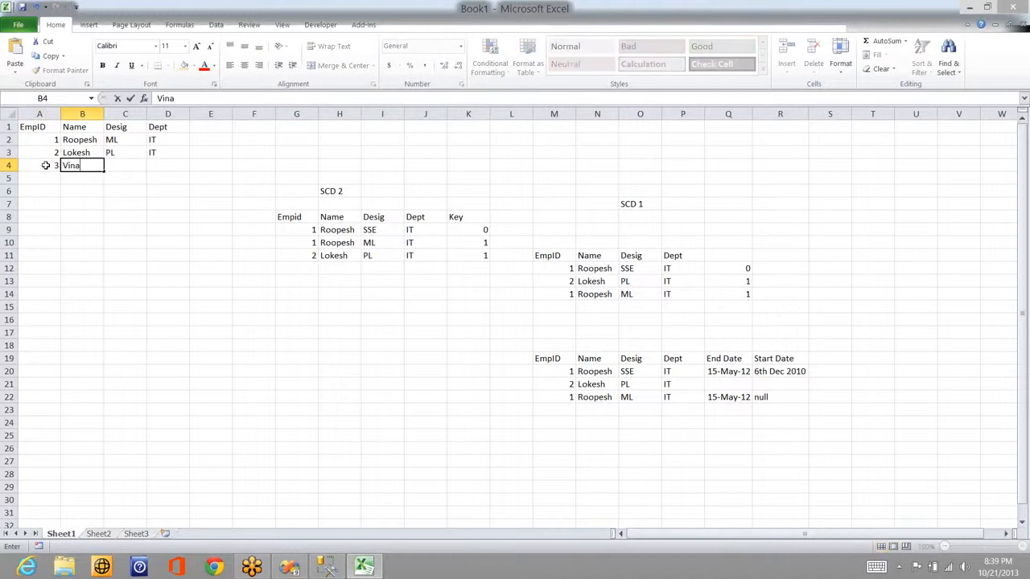
{"action": "type", "text": "y"}
{"action": "key", "text": "Tab"}
{"action": "type", "text": "PM"}
{"action": "key", "text": "Tab"}
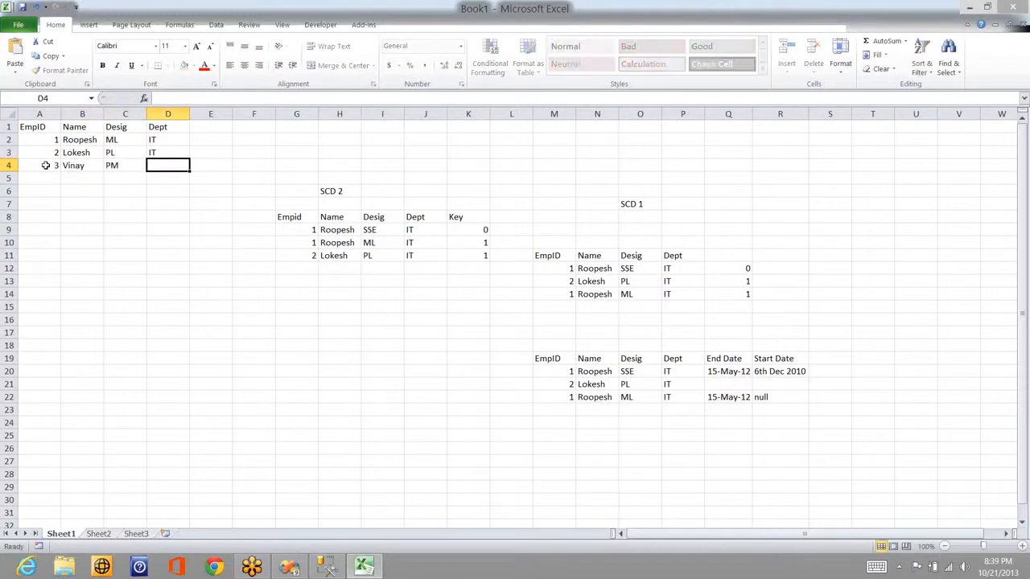
{"action": "type", "text": "IT"}
{"action": "key", "text": "Return"}
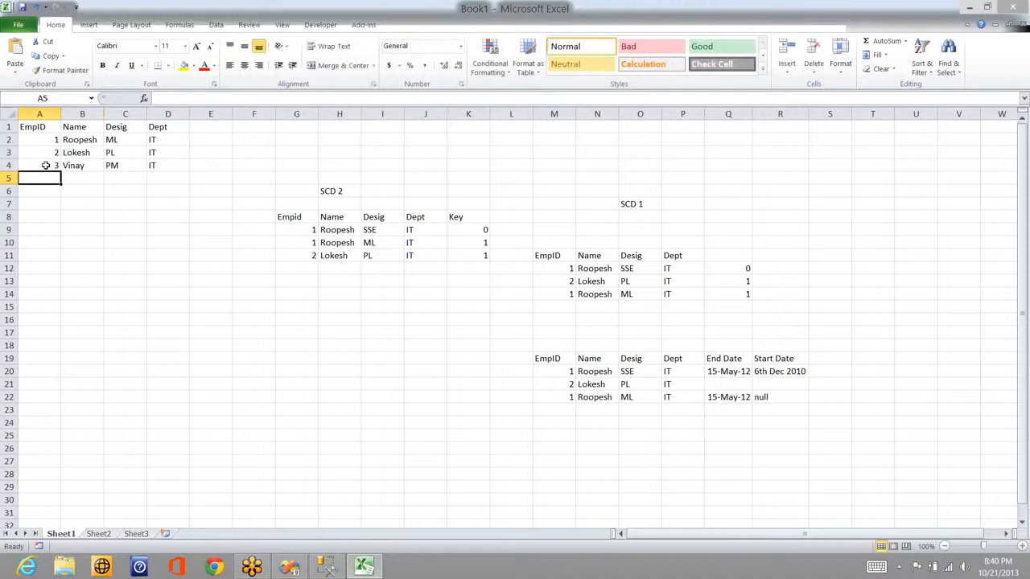
Step: Add employee 4, Venki, DM, IT to the source table
{"action": "type", "text": "4"}
{"action": "key", "text": "Tab"}
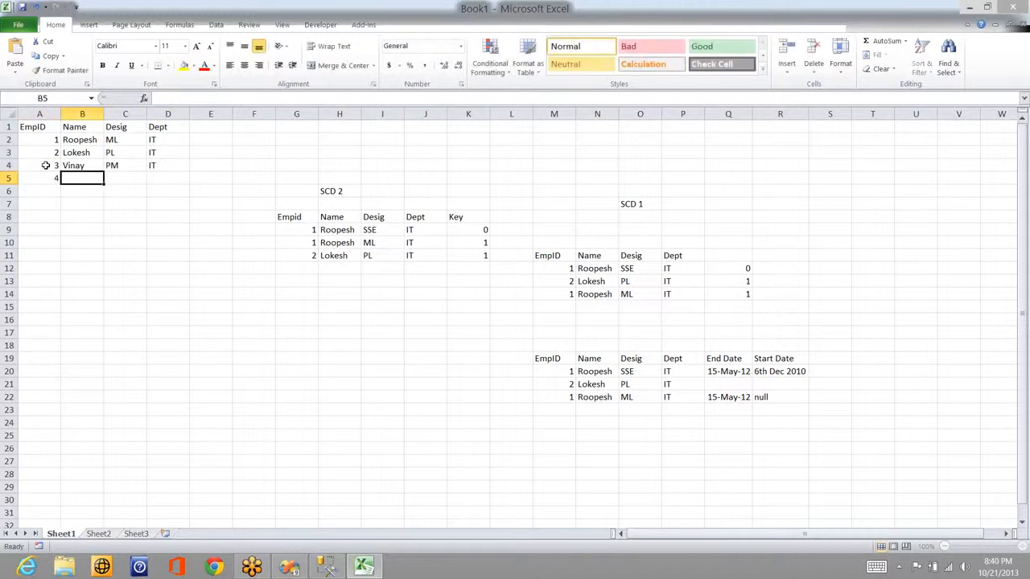
{"action": "type", "text": "Venki"}
{"action": "key", "text": "Tab"}
{"action": "type", "text": "D"}
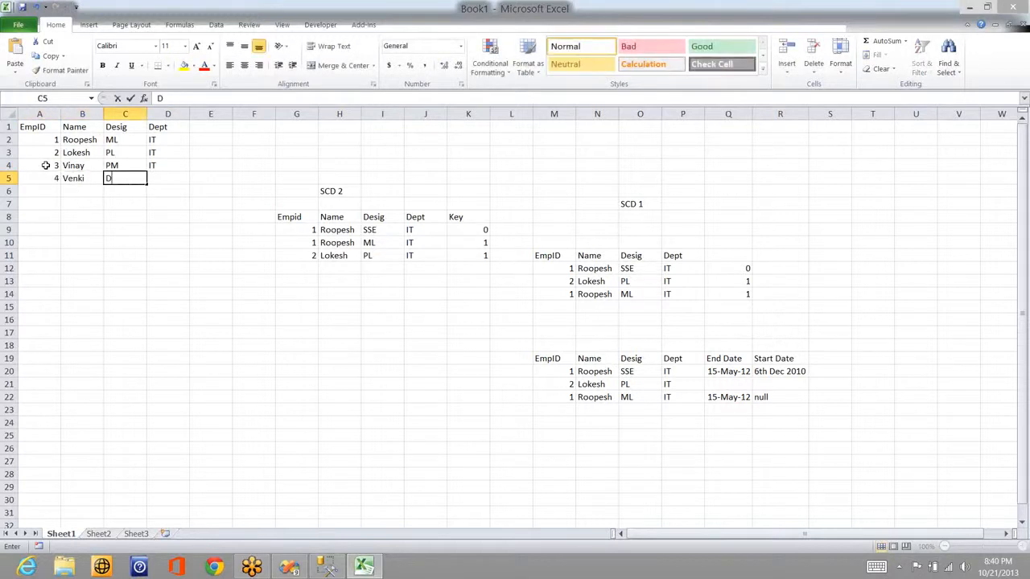
{"action": "type", "text": "M"}
{"action": "key", "text": "Tab"}
{"action": "type", "text": "IT"}
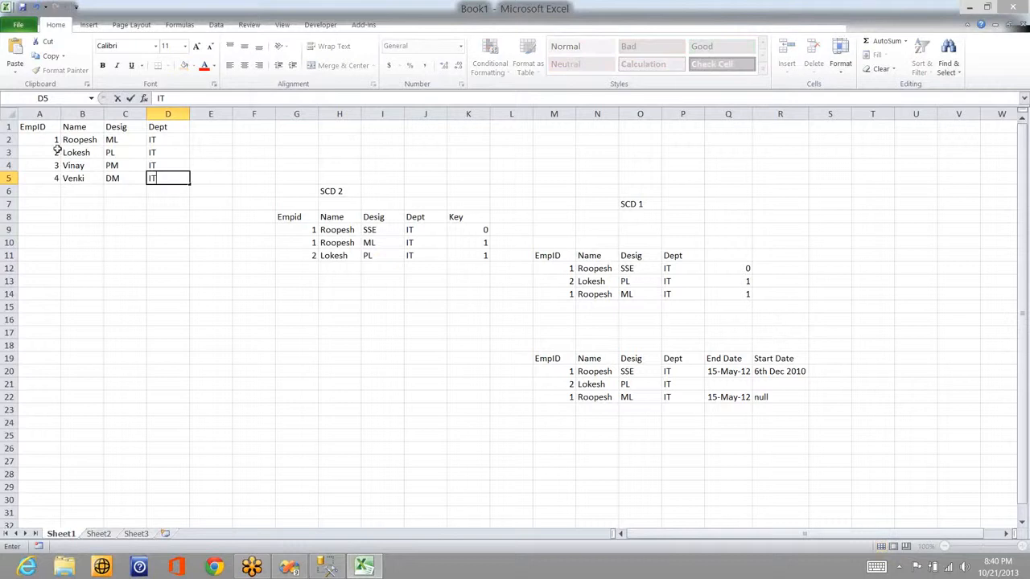
Step: Change Roopesh's source designation in C2 from ML to DL
{"action": "left_click", "coordinate": [124, 139]}
{"action": "type", "text": "D"}
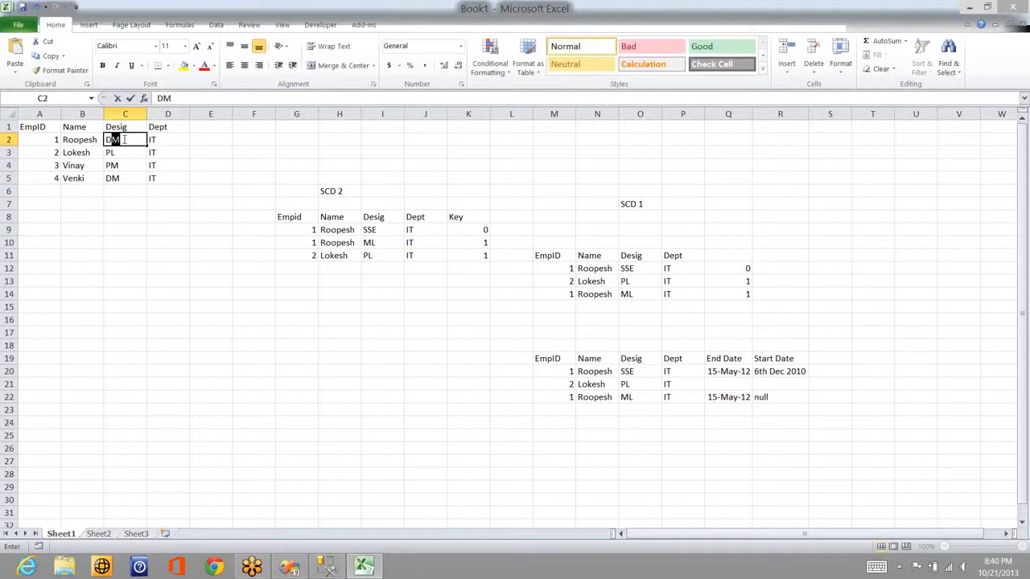
{"action": "type", "text": "L"}
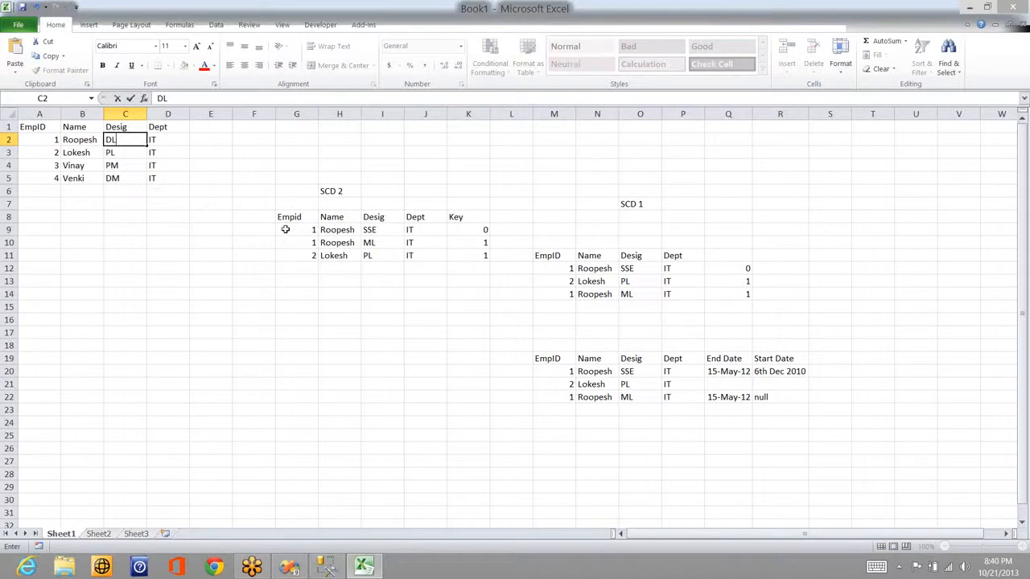
{"action": "left_click", "coordinate": [309, 269]}
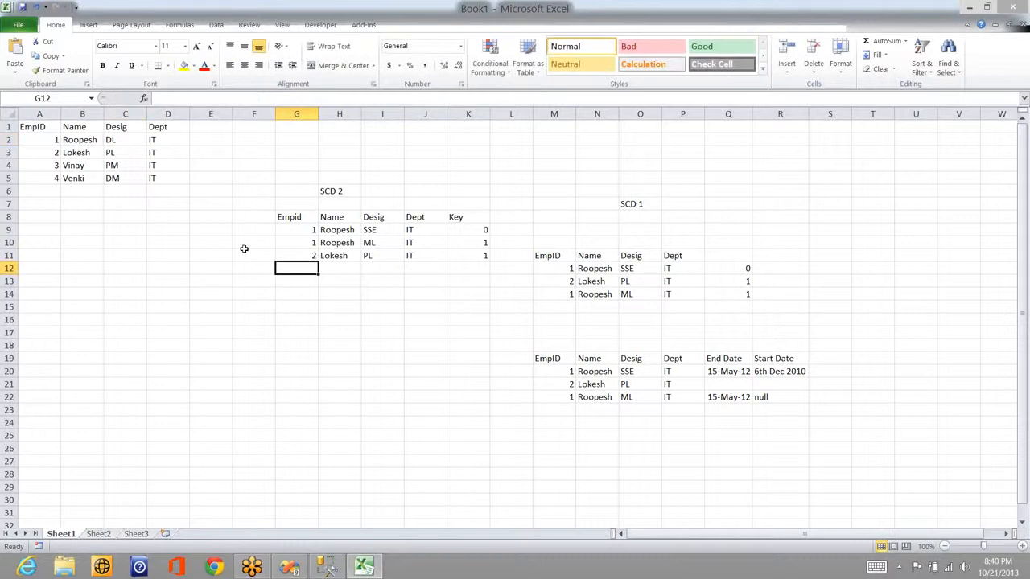
{"action": "left_click", "coordinate": [296, 229]}
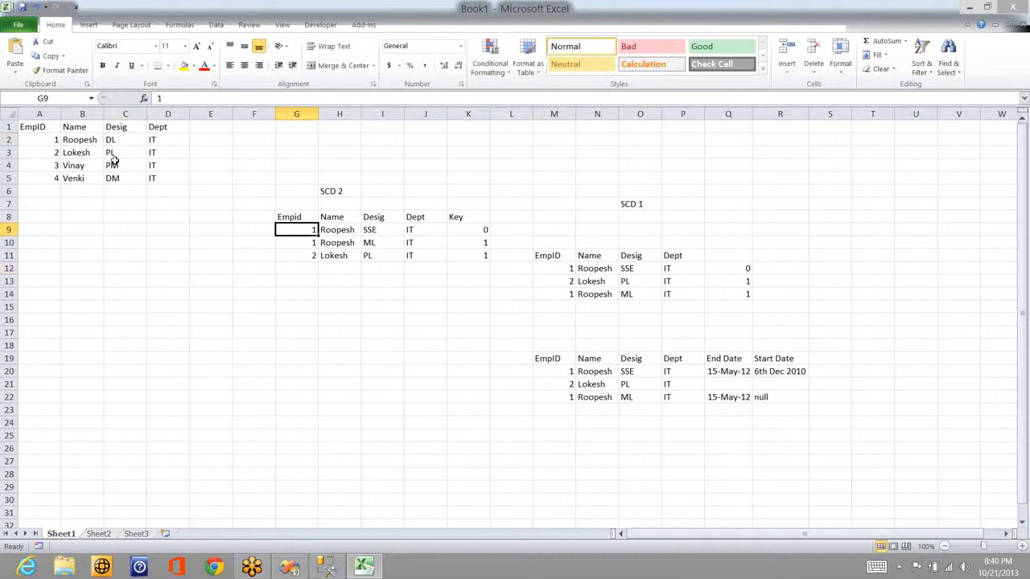
{"action": "left_click", "coordinate": [46, 132]}
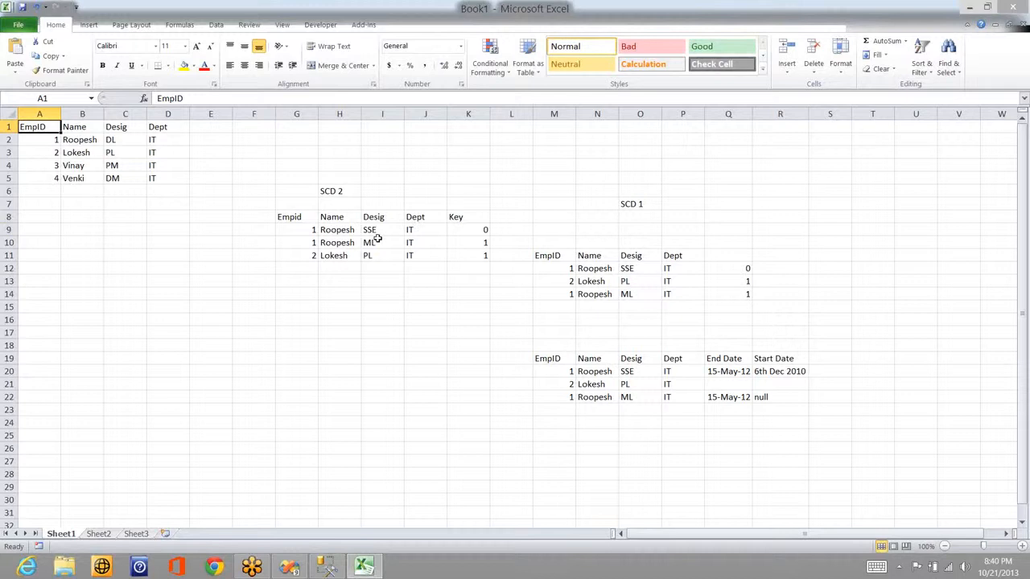
{"action": "left_click", "coordinate": [486, 242]}
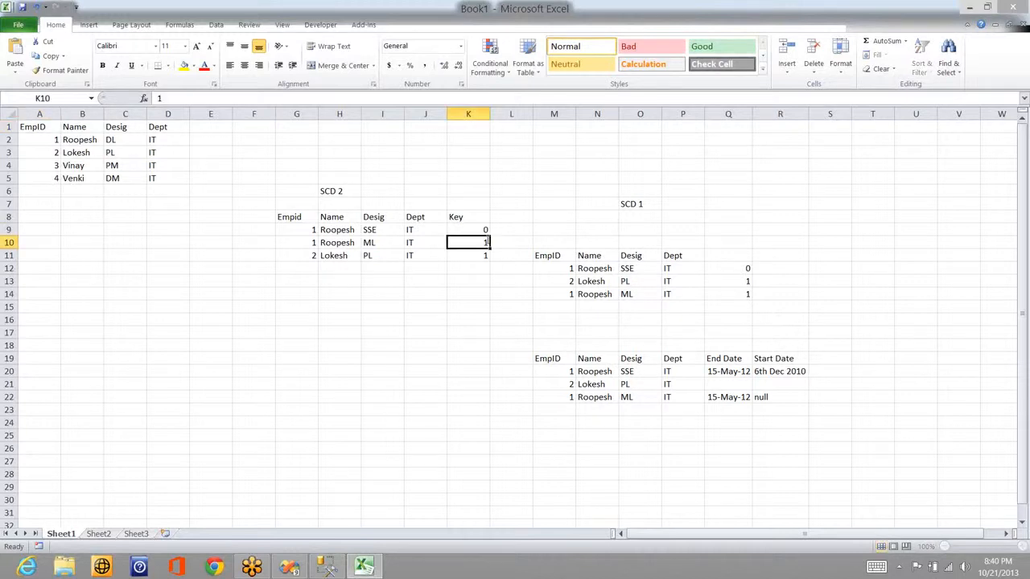
Step: Set the ML row's Key to 0 and add Roopesh's current row: 1, DL, IT
{"action": "type", "text": "0"}
{"action": "left_click", "coordinate": [478, 269]}
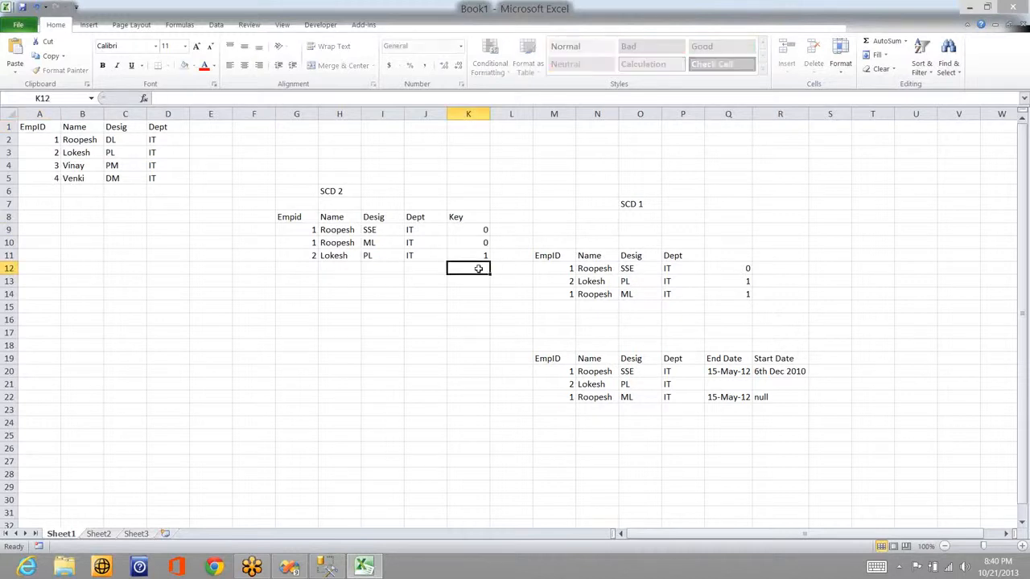
{"action": "type", "text": "1"}
{"action": "key", "text": "Return"}
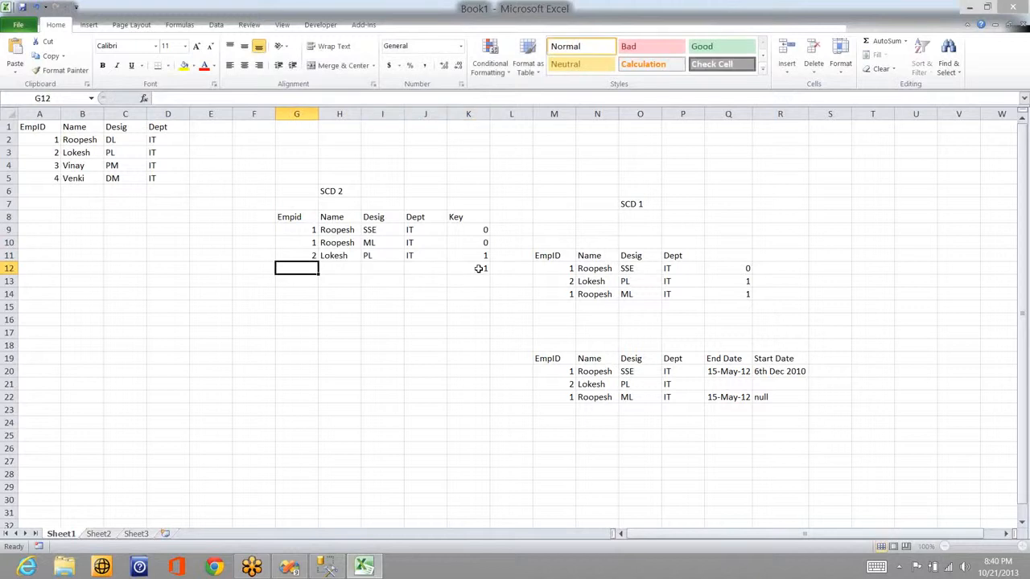
{"action": "type", "text": "1"}
{"action": "key", "text": "Tab"}
{"action": "type", "text": "R"}
{"action": "key", "text": "Tab"}
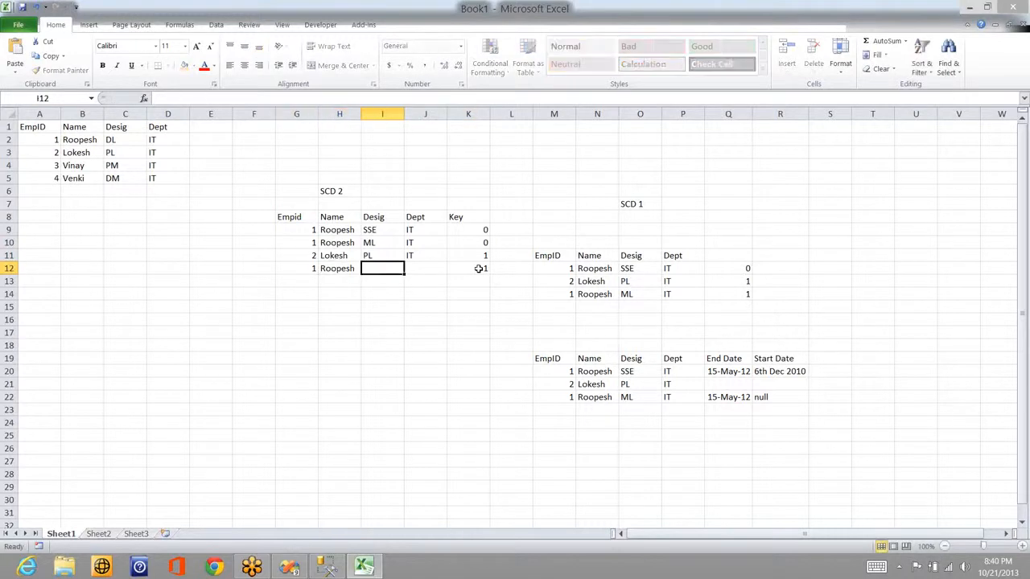
{"action": "type", "text": "D"}
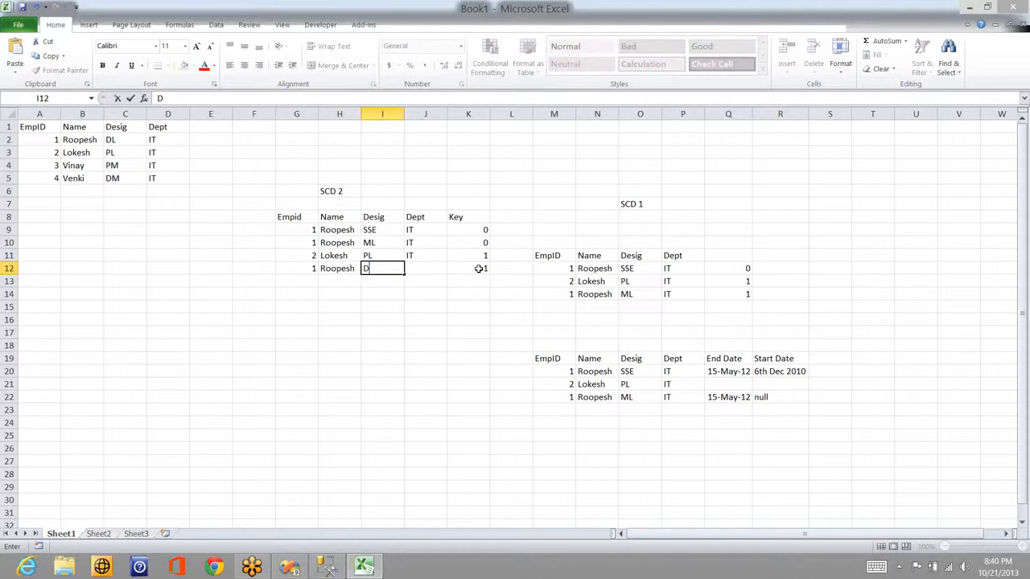
{"action": "type", "text": "L"}
{"action": "key", "text": "Tab"}
{"action": "type", "text": "I"}
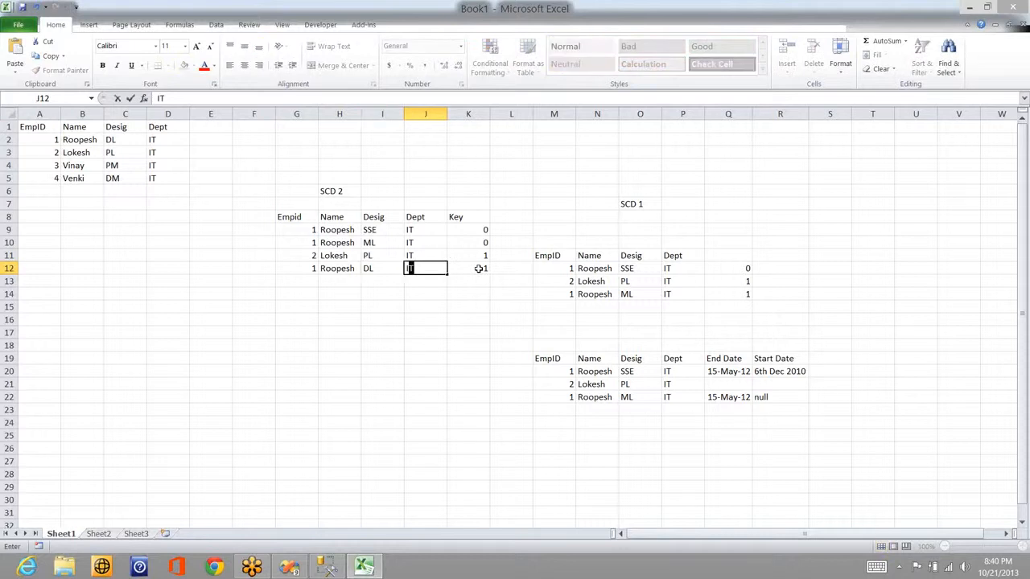
{"action": "type", "text": "T"}
Step: Add an SCD 2 row for Vinay: 3, PM, IT, key 1
{"action": "left_click", "coordinate": [311, 278]}
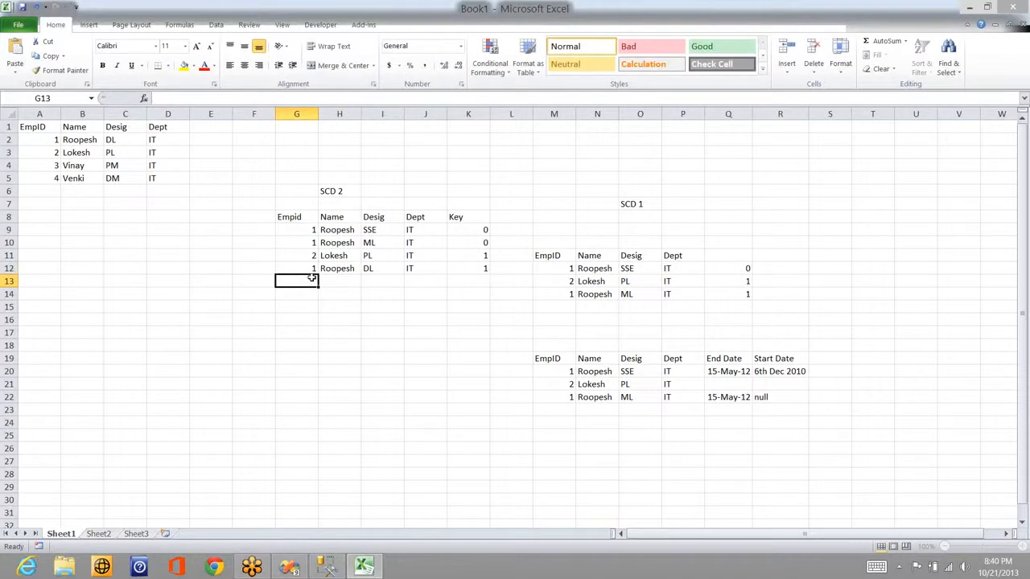
{"action": "type", "text": "3"}
{"action": "key", "text": "Tab"}
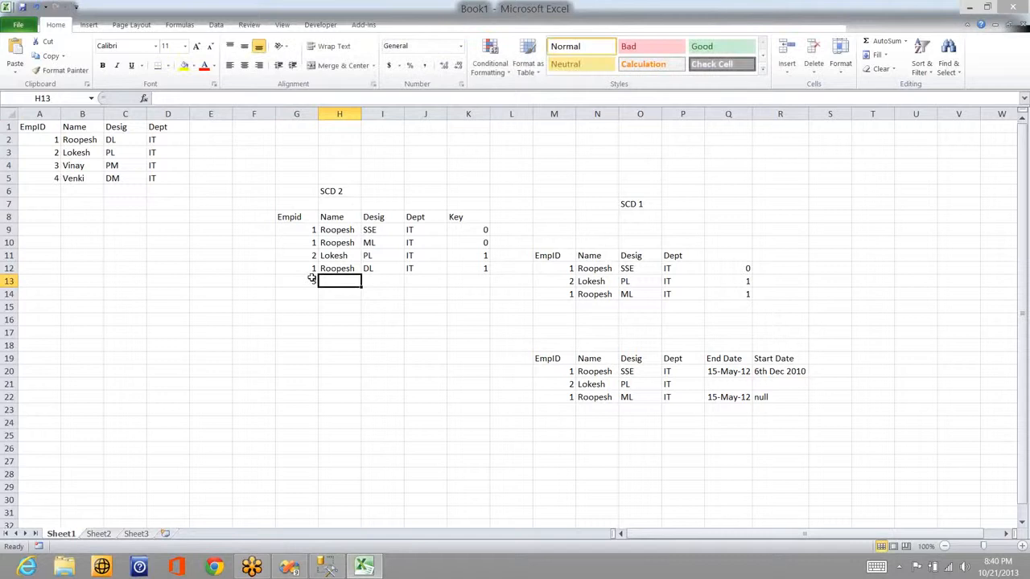
{"action": "type", "text": "Vinay"}
{"action": "key", "text": "Tab"}
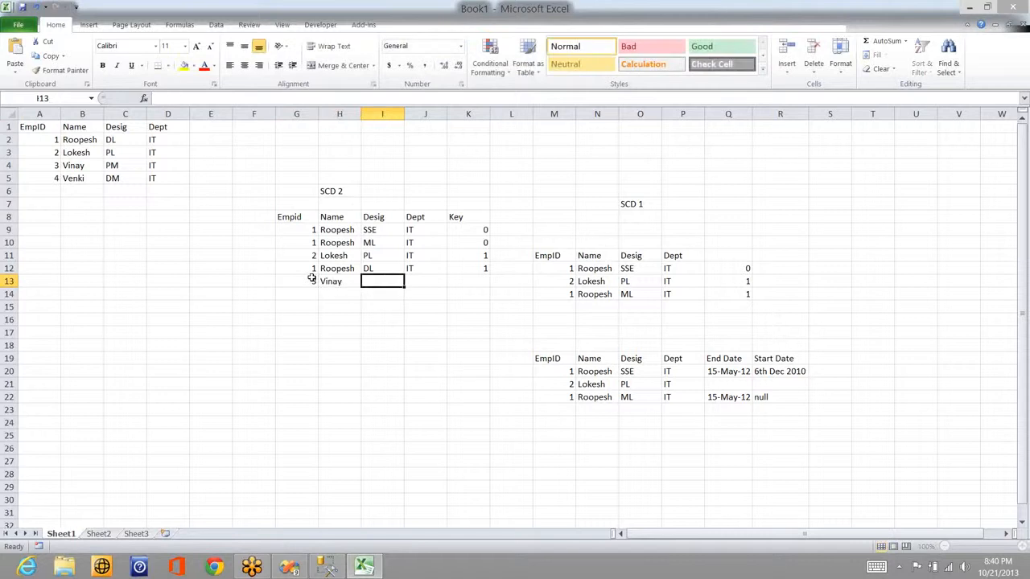
{"action": "type", "text": "PM"}
{"action": "key", "text": "Tab"}
{"action": "type", "text": "IT"}
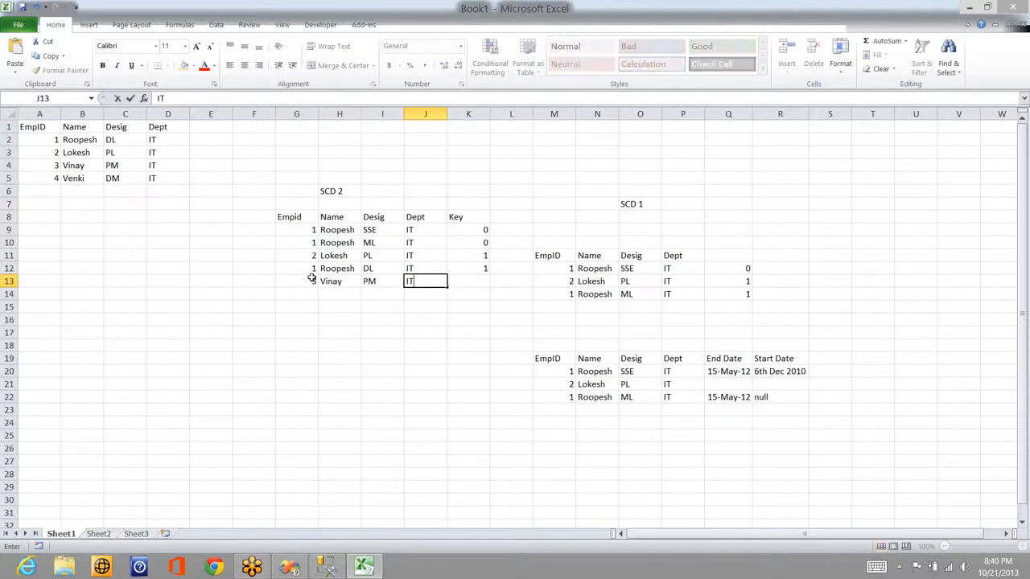
{"action": "key", "text": "Tab"}
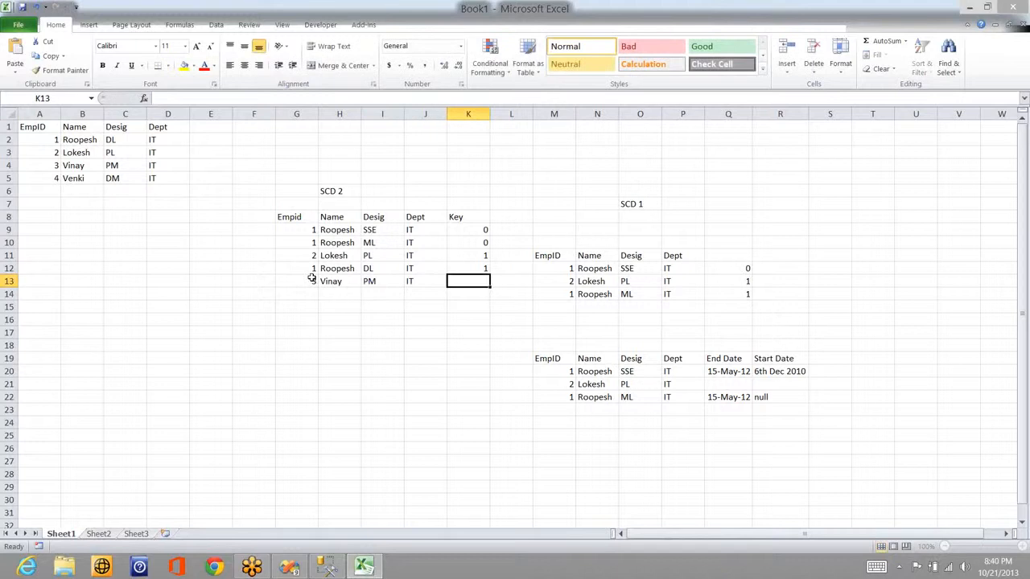
{"action": "type", "text": "1"}
{"action": "key", "text": "Return"}
Step: Add an SCD 2 row for Venki (4, DM, IT, key 1) and select the new rows
{"action": "key", "text": "Left"}
{"action": "key", "text": "Left"}
{"action": "key", "text": "Left"}
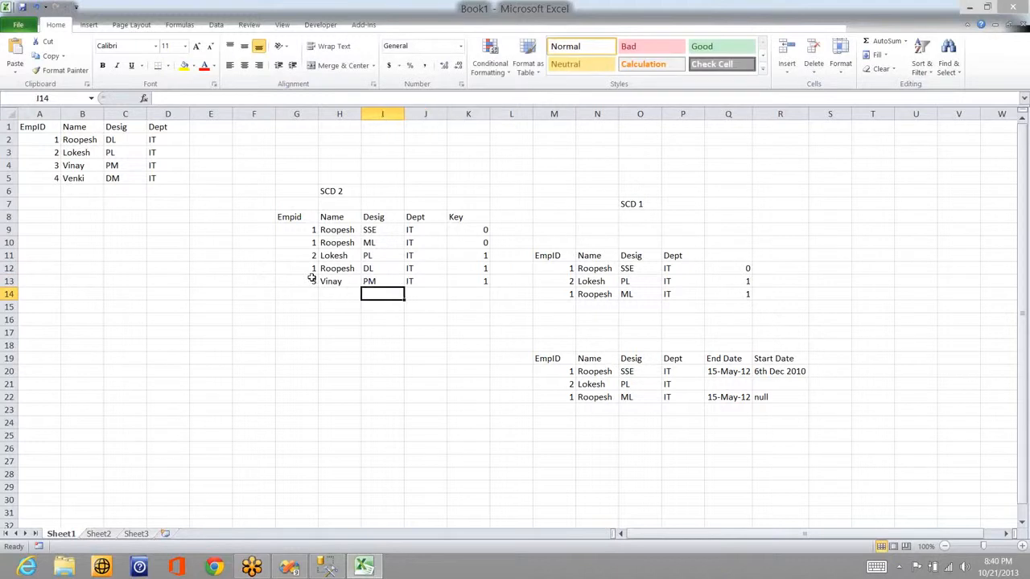
{"action": "key", "text": "Left"}
{"action": "type", "text": "4"}
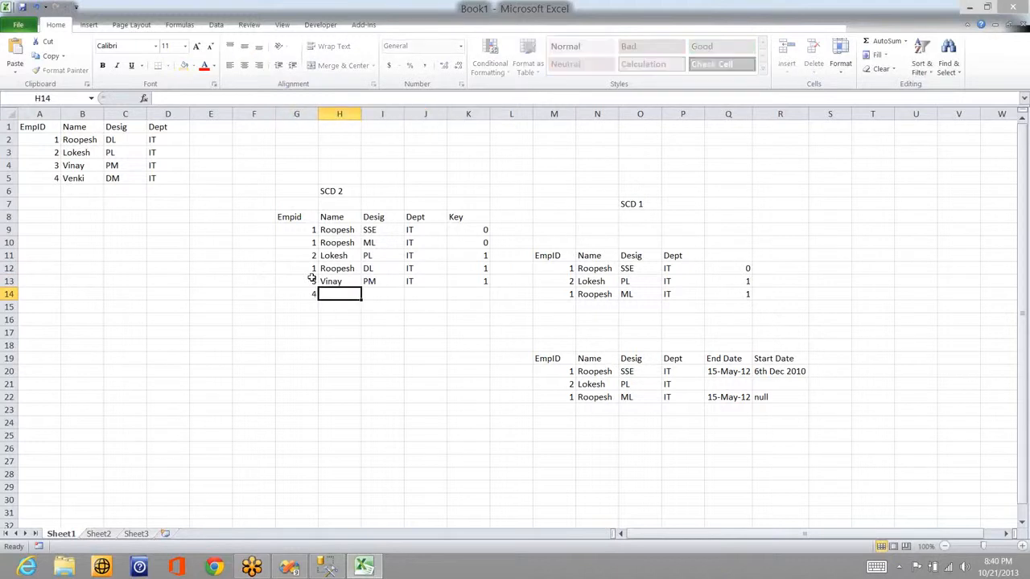
{"action": "key", "text": "Tab"}
{"action": "type", "text": "Venki"}
{"action": "key", "text": "Tab"}
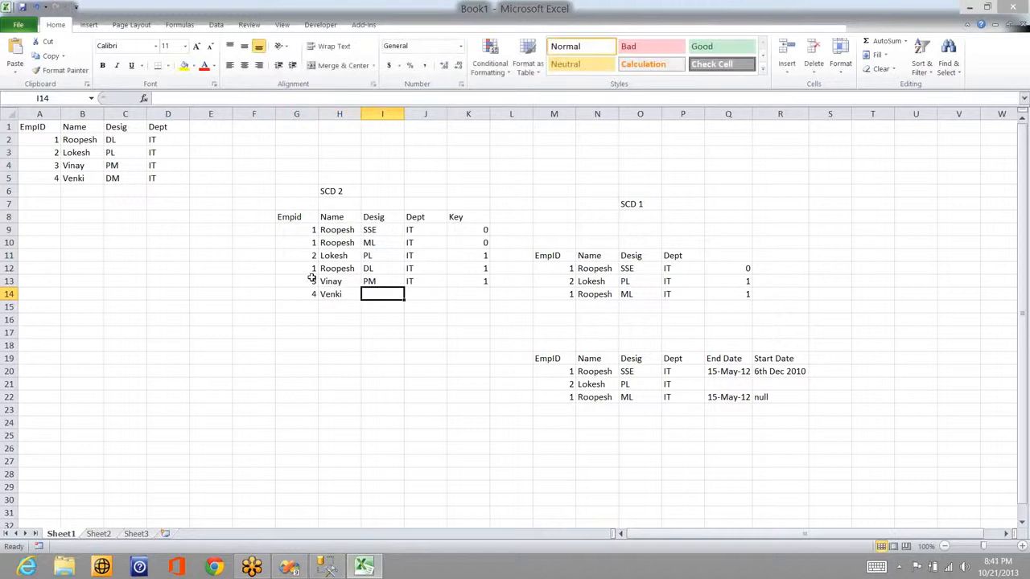
{"action": "type", "text": "DM"}
{"action": "key", "text": "Tab"}
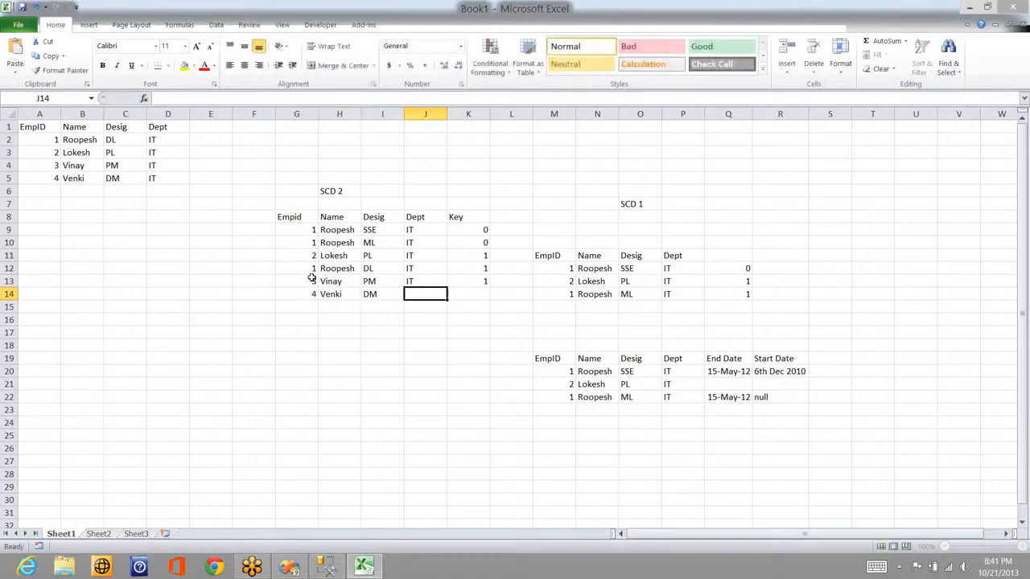
{"action": "type", "text": "IT"}
{"action": "key", "text": "Tab"}
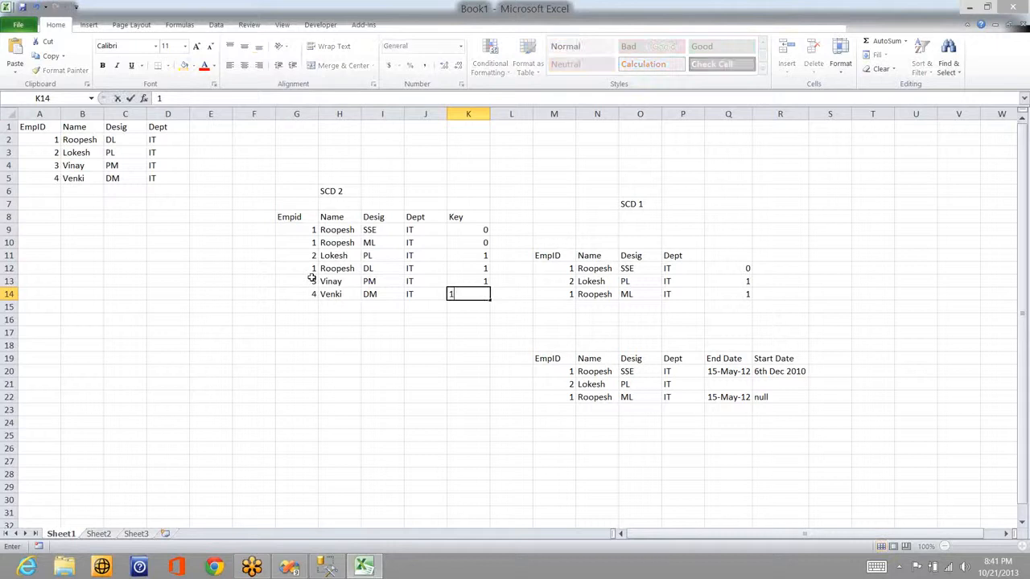
{"action": "type", "text": "1"}
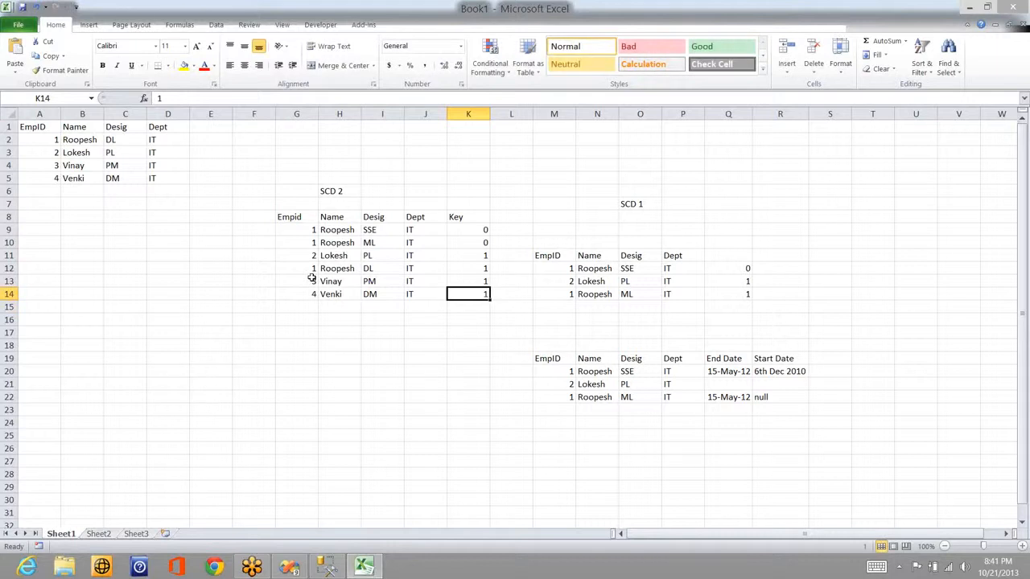
{"action": "key", "text": "shift+Left"}
{"action": "key", "text": "shift+Left"}
{"action": "key", "text": "shift+Left"}
{"action": "key", "text": "shift+Left"}
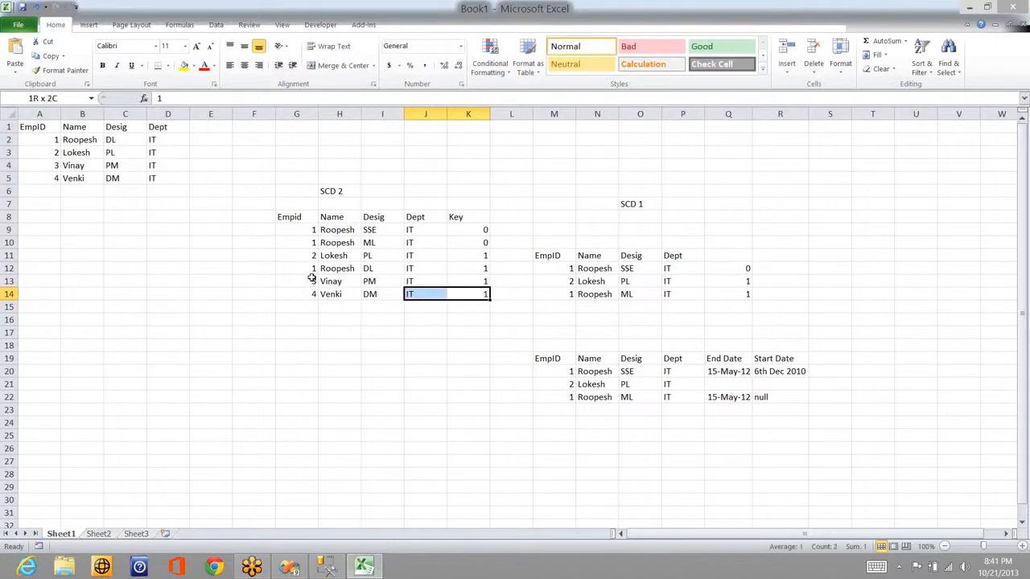
{"action": "key", "text": "shift+Up"}
{"action": "key", "text": "shift+Up"}
{"action": "key", "text": "shift+Up"}
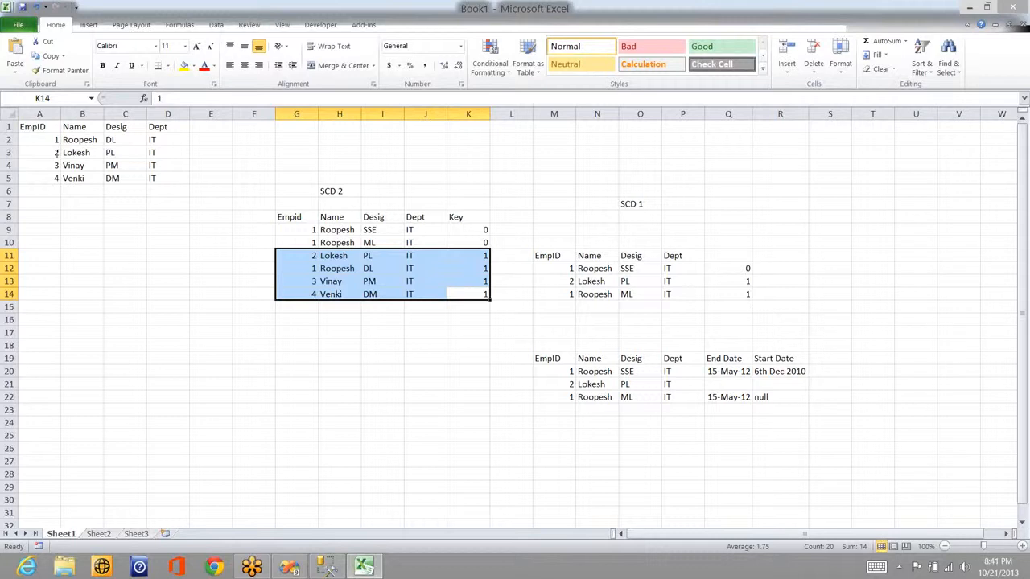
Step: In SSMS, review the Sales_Person_SCD2 definition's Current_Record, Start_Date and End_Date columns
{"action": "key", "text": "alt+Tab"}
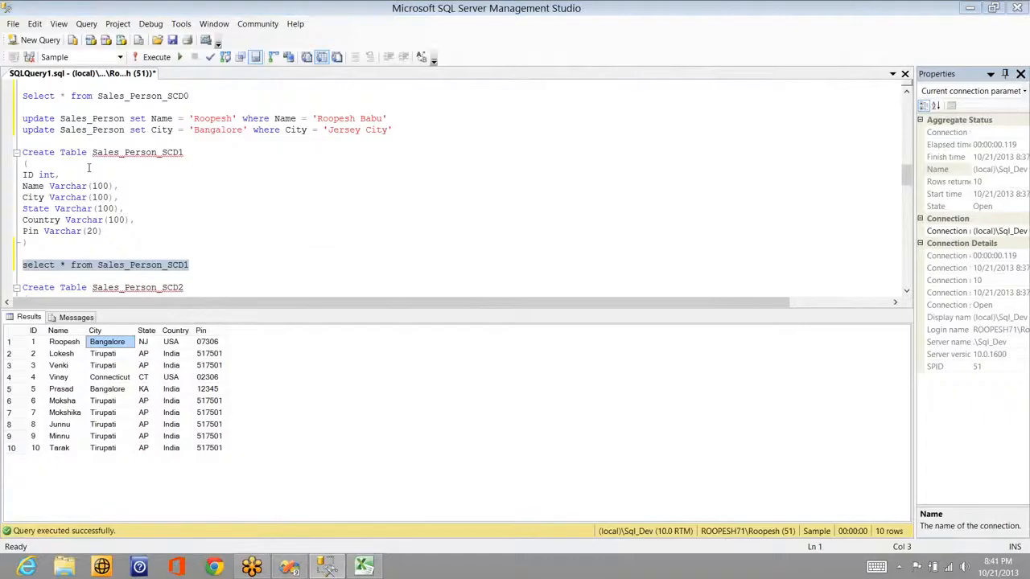
{"action": "key", "text": "alt+Tab"}
{"action": "key", "text": "alt+Tab"}
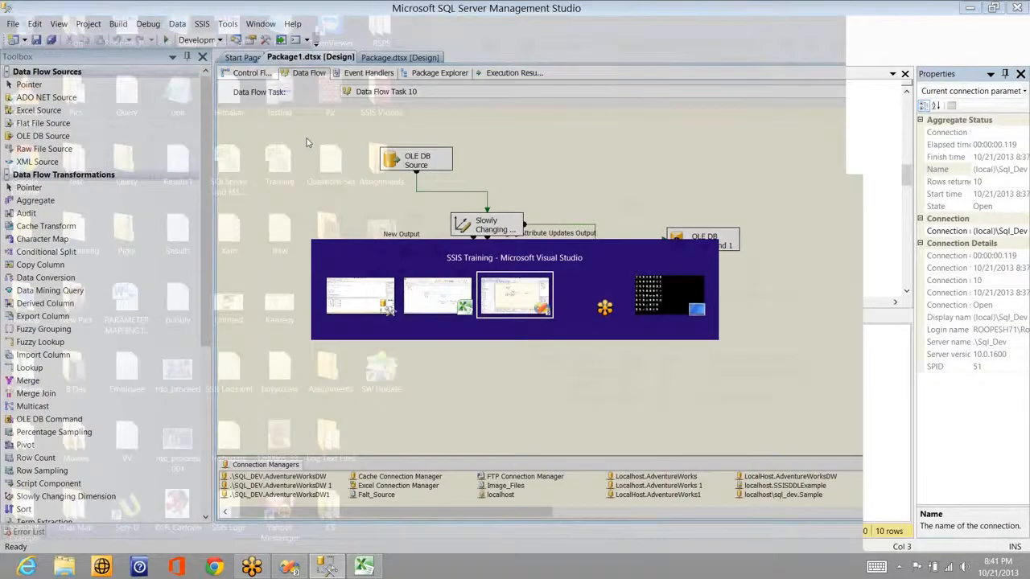
{"action": "key", "text": "alt+Tab"}
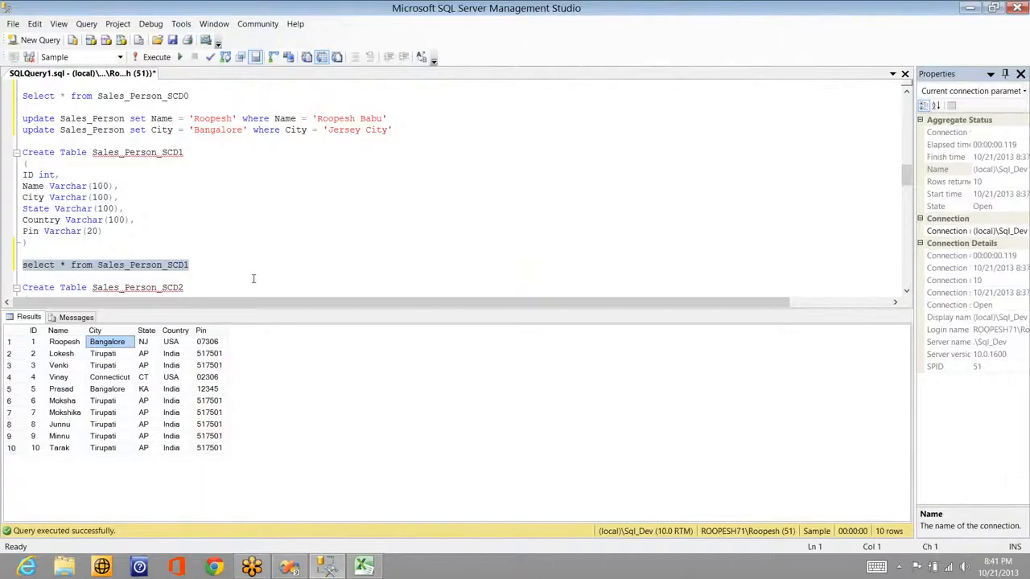
{"action": "left_click", "coordinate": [253, 278]}
{"action": "key", "text": "Down"}
{"action": "key", "text": "Down"}
{"action": "key", "text": "Down"}
{"action": "key", "text": "Down"}
{"action": "key", "text": "Down"}
{"action": "key", "text": "Down"}
{"action": "key", "text": "Down"}
{"action": "key", "text": "Down"}
{"action": "key", "text": "Down"}
{"action": "key", "text": "Down"}
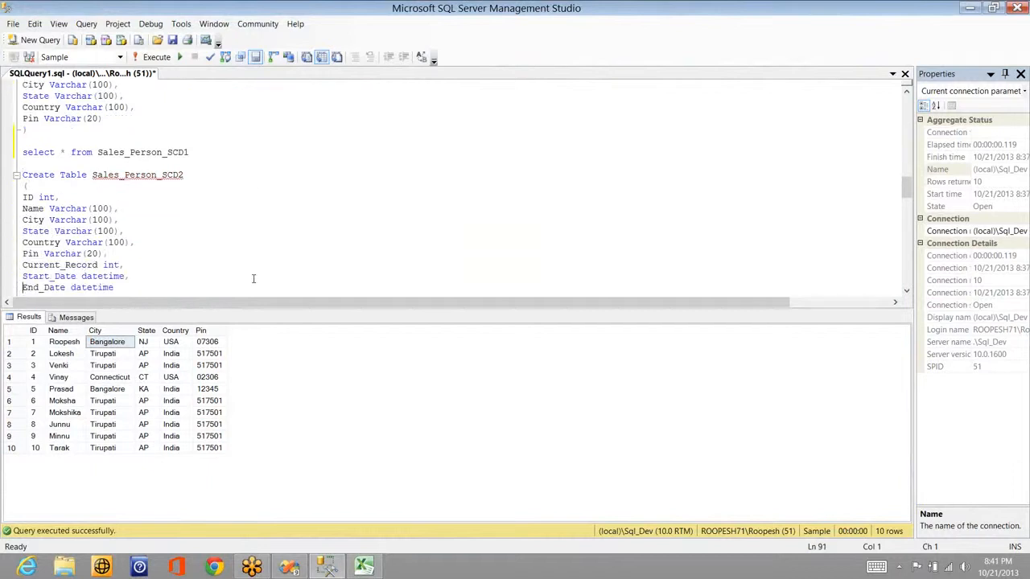
{"action": "key", "text": "Up"}
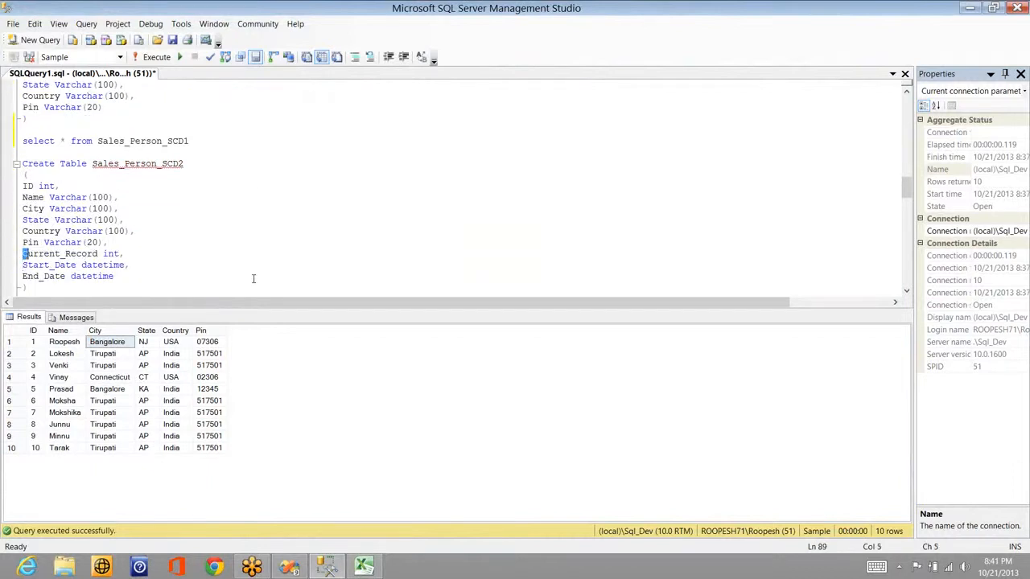
{"action": "key", "text": "shift+Right"}
{"action": "key", "text": "shift+Right"}
{"action": "key", "text": "shift+Right"}
{"action": "key", "text": "shift+Right"}
{"action": "key", "text": "shift+Right"}
{"action": "key", "text": "shift+Right"}
{"action": "key", "text": "shift+Right"}
{"action": "key", "text": "shift+Right"}
{"action": "key", "text": "shift+Right"}
{"action": "key", "text": "shift+Right"}
{"action": "key", "text": "shift+Right"}
{"action": "key", "text": "shift+Right"}
{"action": "key", "text": "shift+Right"}
{"action": "key", "text": "shift+Right"}
{"action": "key", "text": "shift+Right"}
{"action": "key", "text": "shift+Right"}
{"action": "key", "text": "shift+Right"}
{"action": "key", "text": "shift+Right"}
{"action": "key", "text": "shift+Right"}
{"action": "key", "text": "shift+Right"}
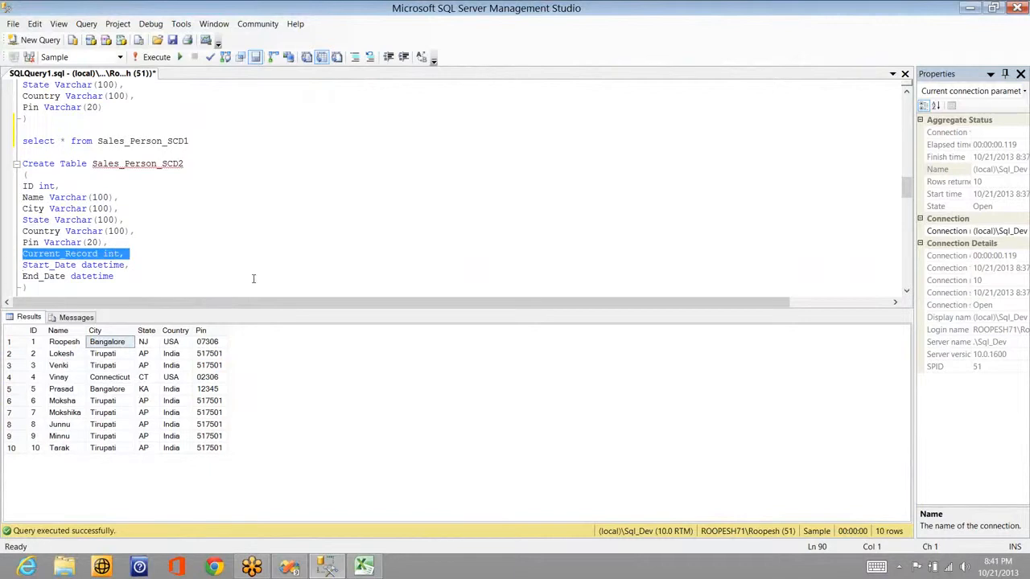
{"action": "key", "text": "Down"}
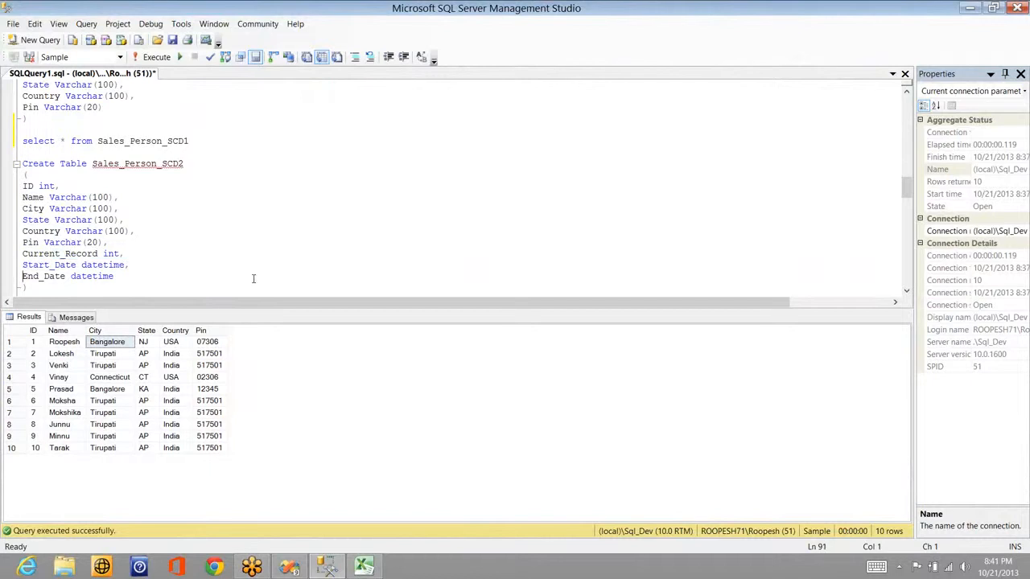
{"action": "key", "text": "Up"}
{"action": "key", "text": "shift+Down"}
{"action": "key", "text": "shift+Down"}
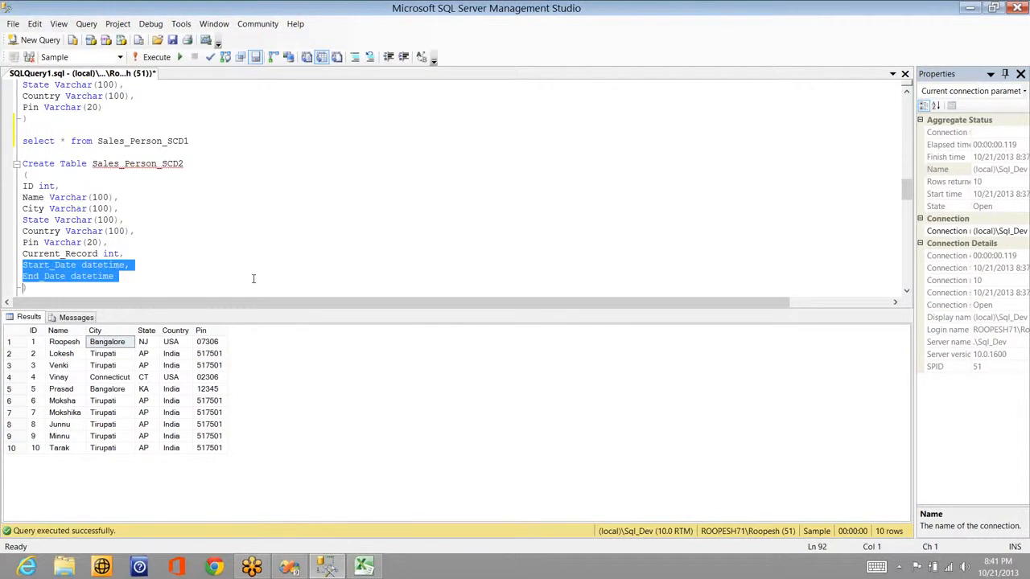
{"action": "key", "text": "Down"}
{"action": "left_click", "coordinate": [158, 151]}
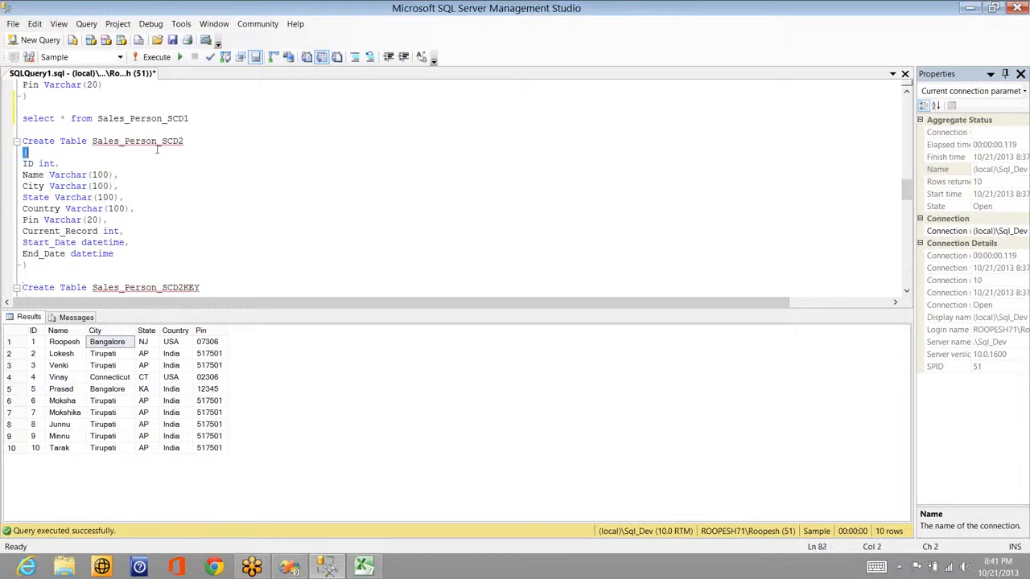
{"action": "double_click", "coordinate": [153, 143]}
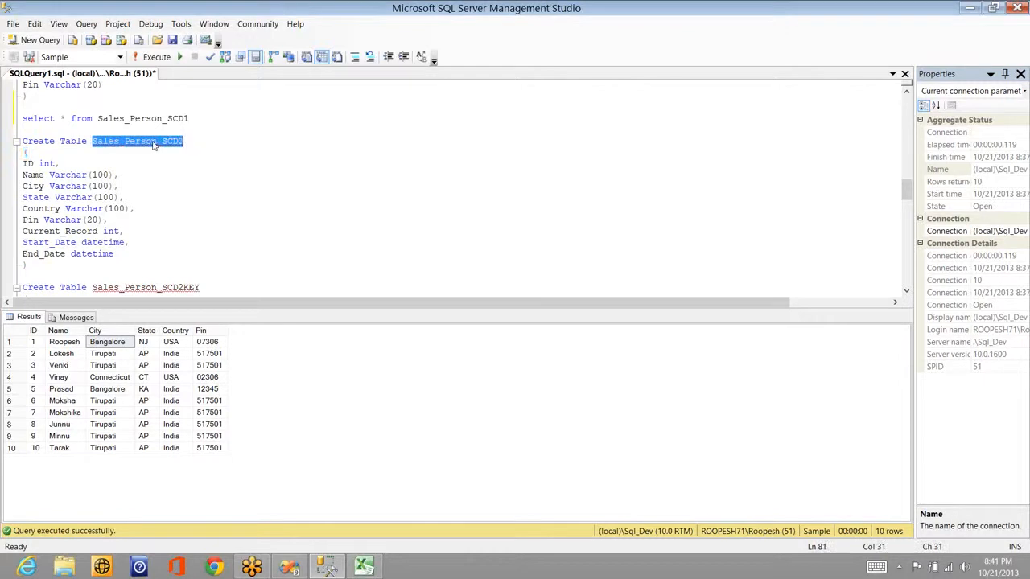
{"action": "left_click", "coordinate": [77, 260]}
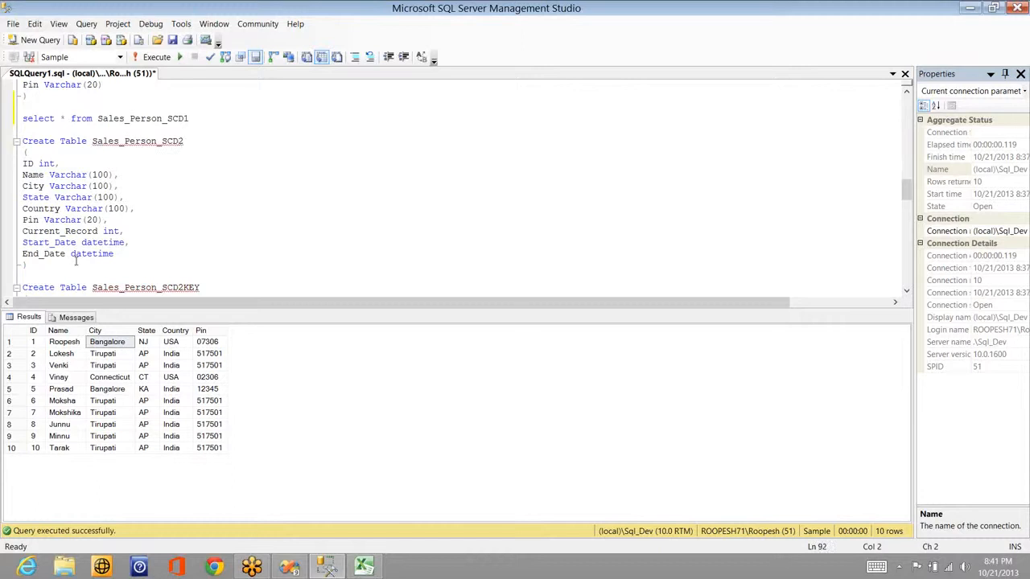
Step: Run select * from Sales_Person_SCD2 to confirm it returns 0 rows, then return to Visual Studio
{"action": "key", "text": "Return"}
{"action": "key", "text": "Return"}
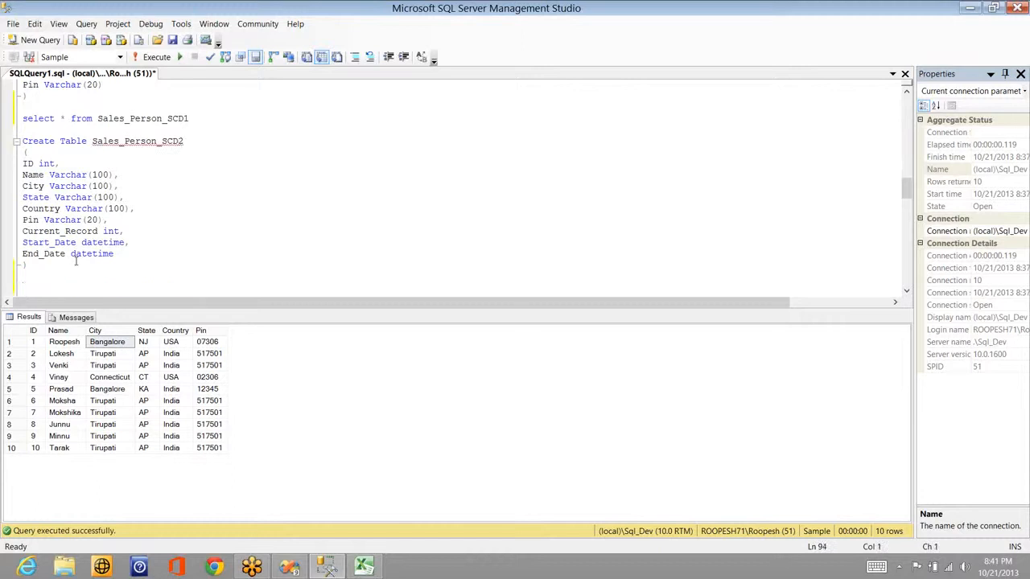
{"action": "type", "text": "select * from Sales_Person_SCD2"}
{"action": "key", "text": "shift+Home"}
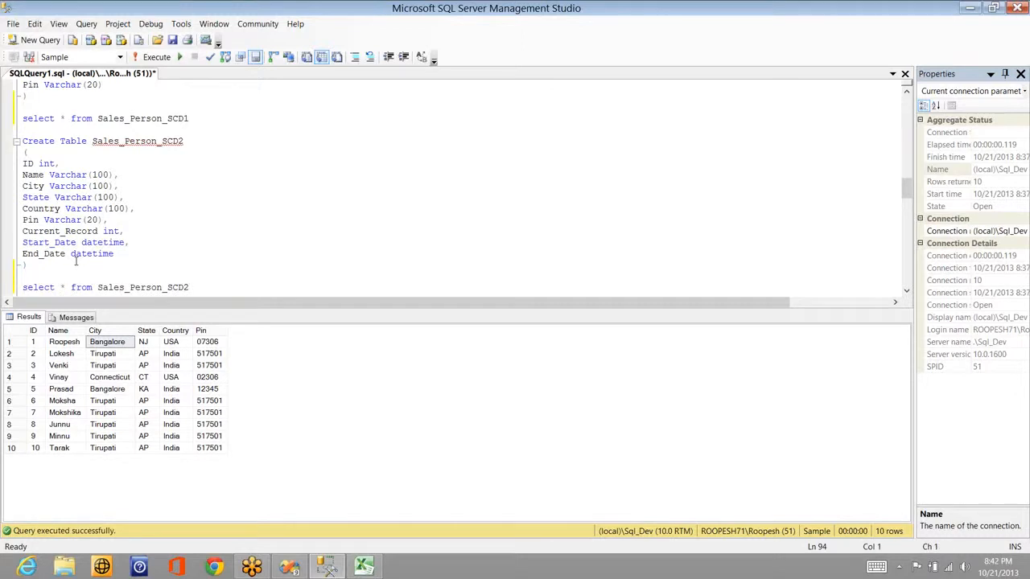
{"action": "key", "text": "F5"}
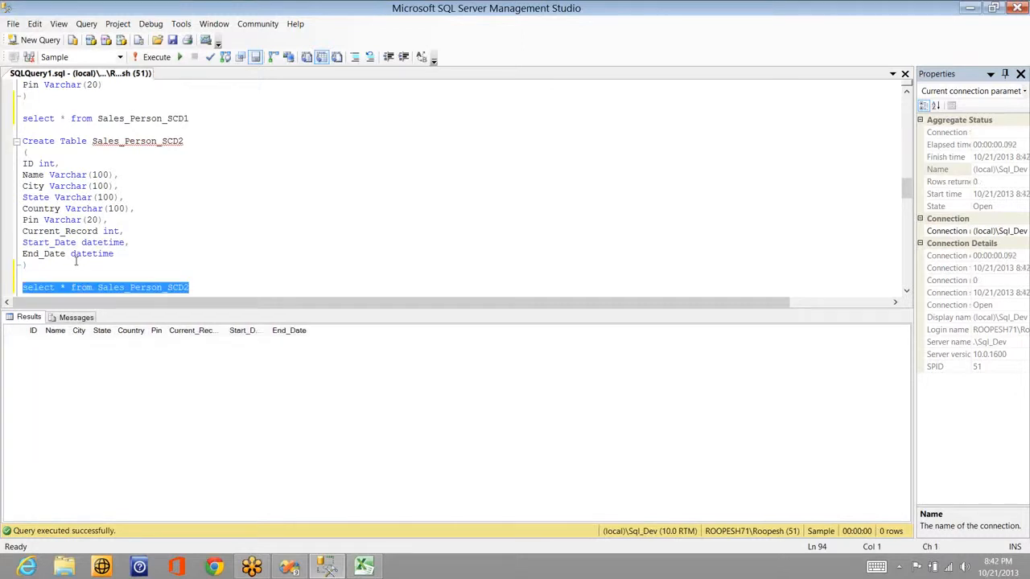
{"action": "key", "text": "alt+Tab"}
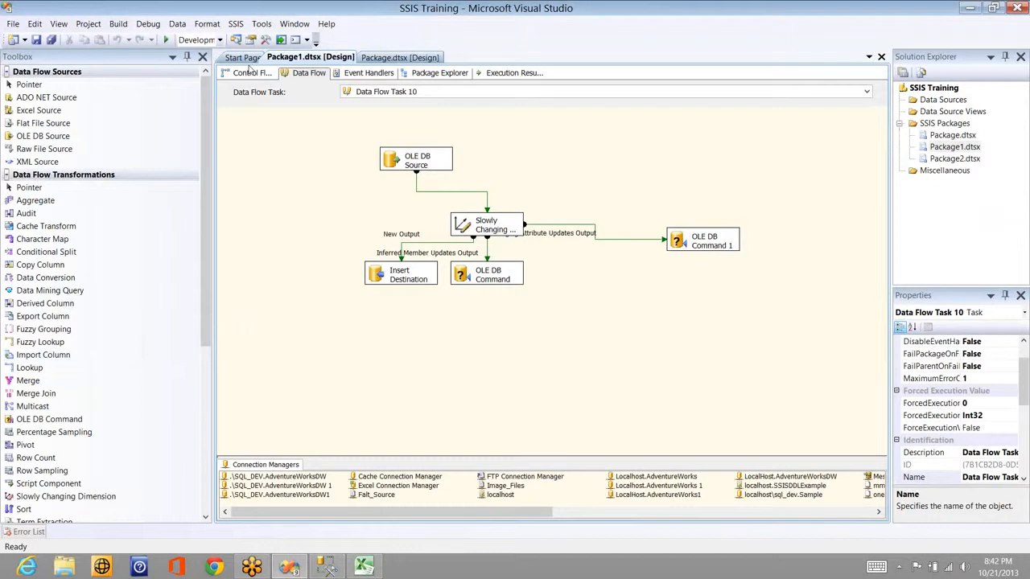
Step: Disable Data Flow Task 10 and add a new Data Flow Task 11 to the control flow
{"action": "right_click", "coordinate": [578, 141]}
{"action": "left_click", "coordinate": [518, 167]}
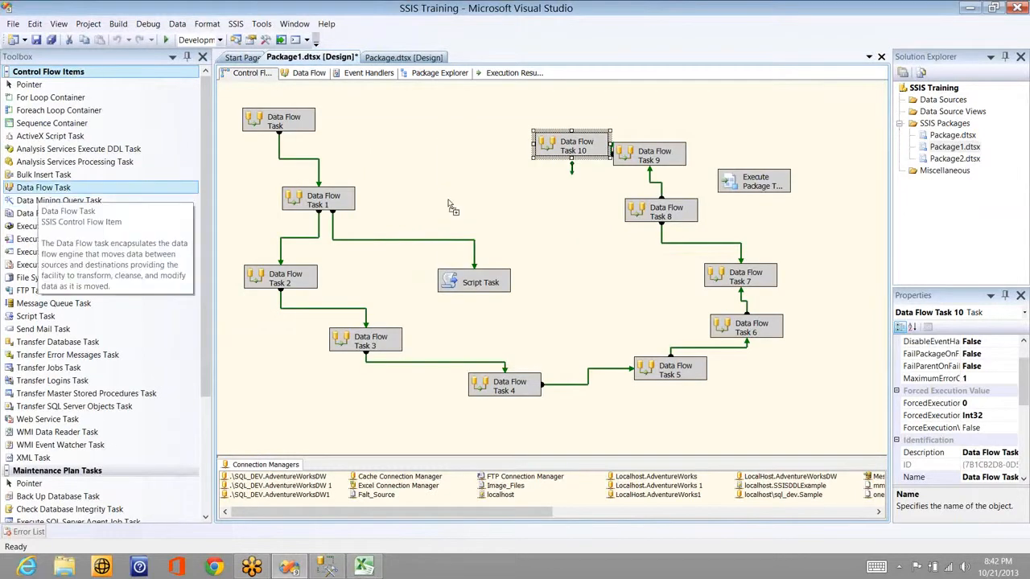
{"action": "left_click_drag", "start_coordinate": [43, 187], "coordinate": [593, 151]}
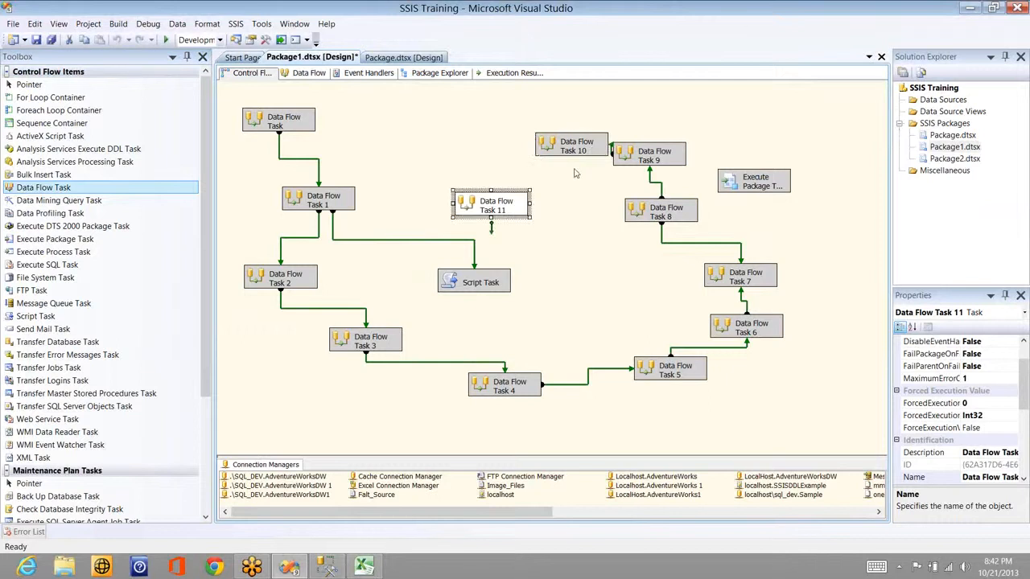
{"action": "double_click", "coordinate": [575, 153]}
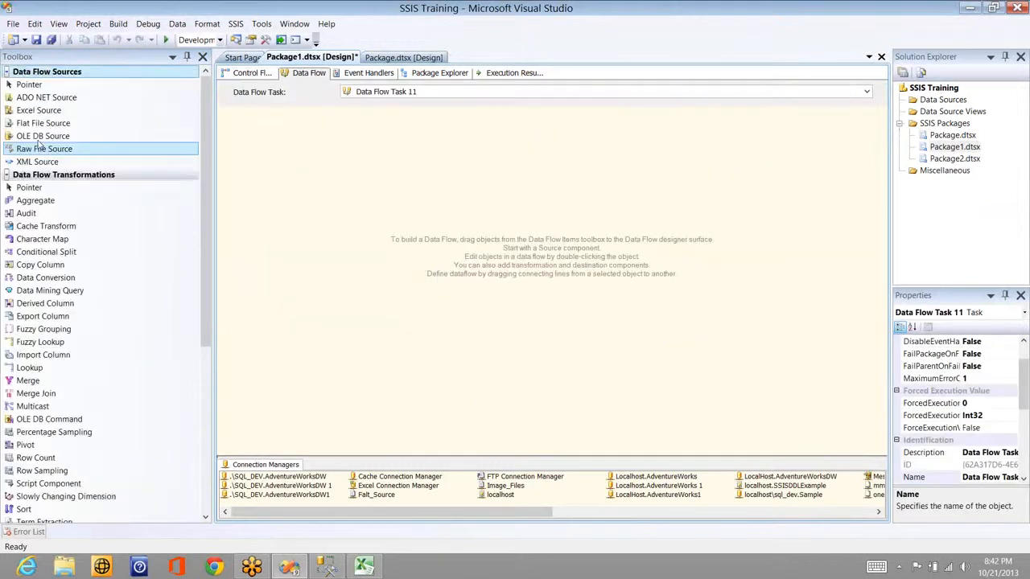
Step: Add an OLE DB Source reading [dbo].[Sales_Person] from localhost\sql_dev.Sample, plus a Slowly Changing Dimension
{"action": "left_click_drag", "start_coordinate": [43, 136], "coordinate": [364, 176]}
{"action": "left_click", "coordinate": [541, 175]}
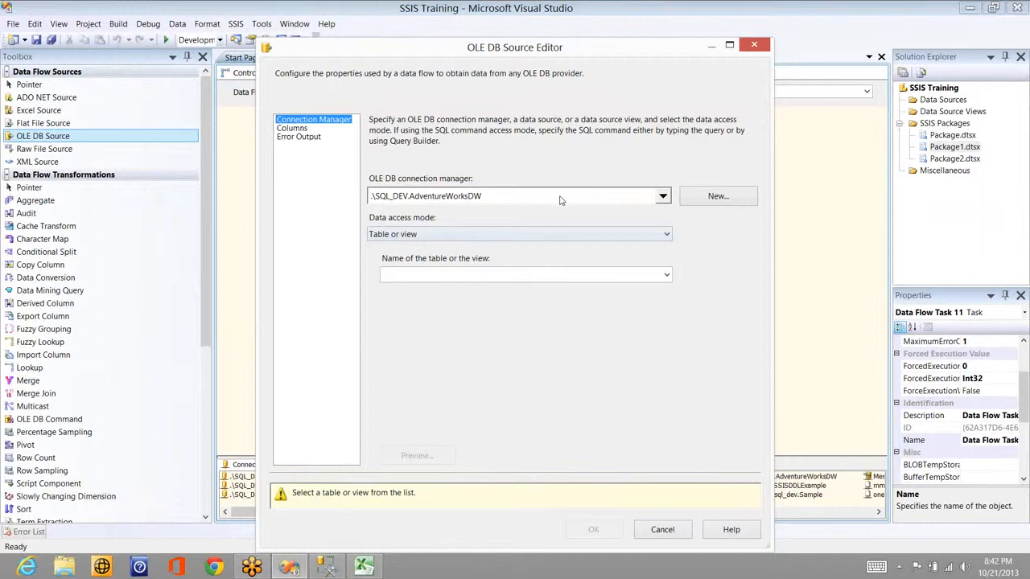
{"action": "left_click", "coordinate": [561, 200]}
{"action": "left_click", "coordinate": [473, 282]}
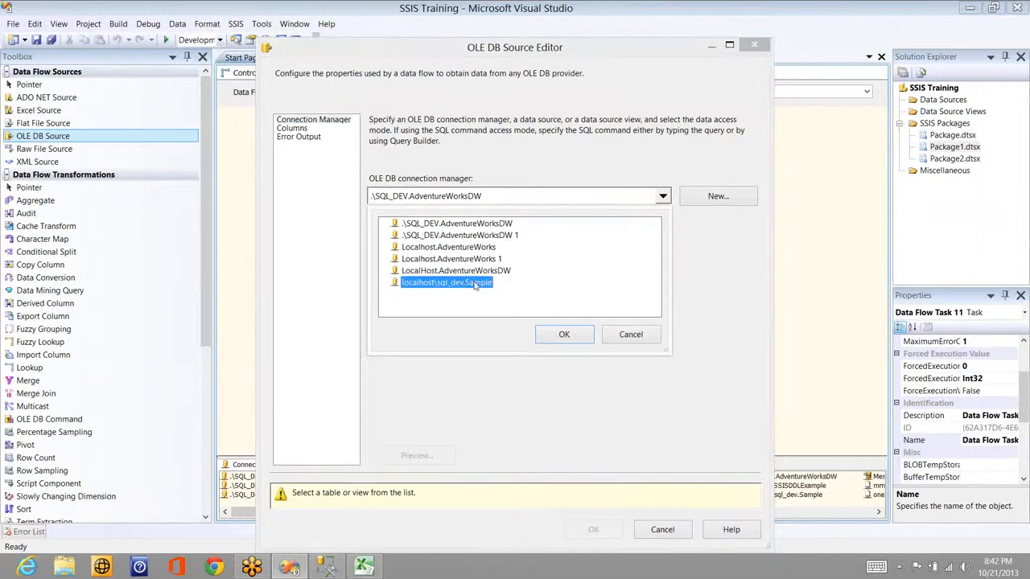
{"action": "left_click", "coordinate": [564, 335]}
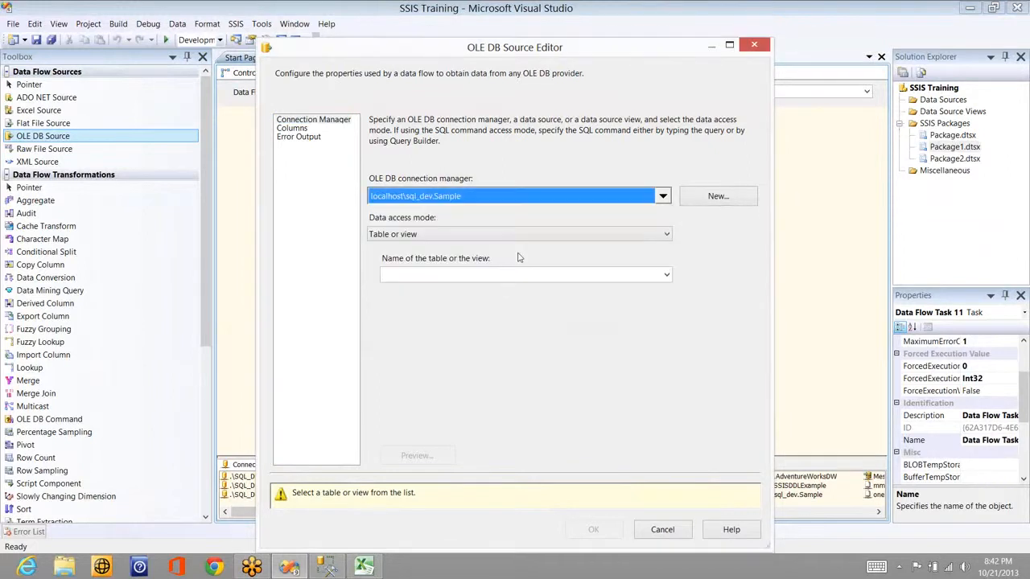
{"action": "left_click", "coordinate": [530, 276]}
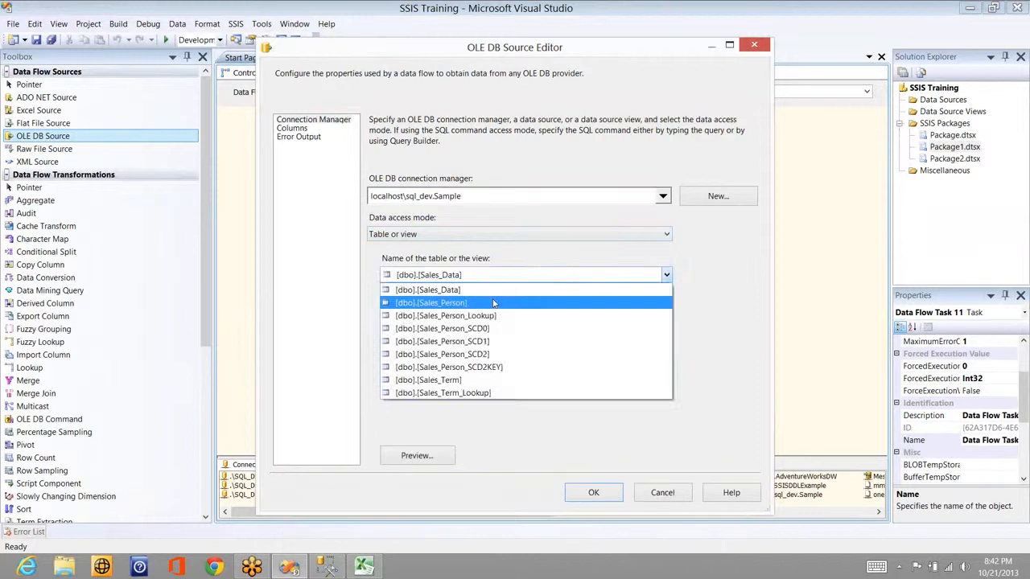
{"action": "left_click", "coordinate": [482, 302]}
{"action": "left_click", "coordinate": [592, 494]}
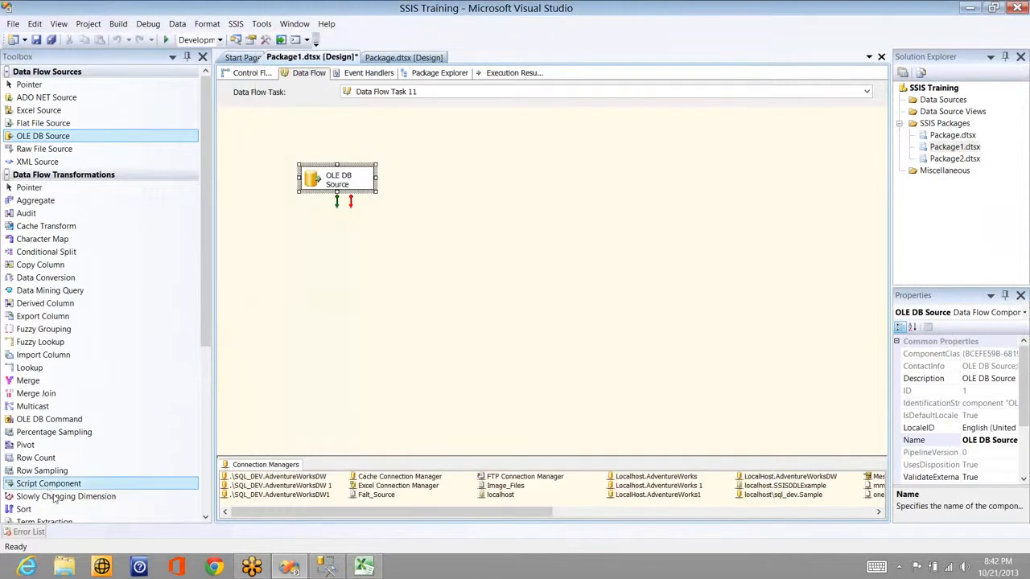
{"action": "left_click_drag", "start_coordinate": [53, 497], "coordinate": [432, 345]}
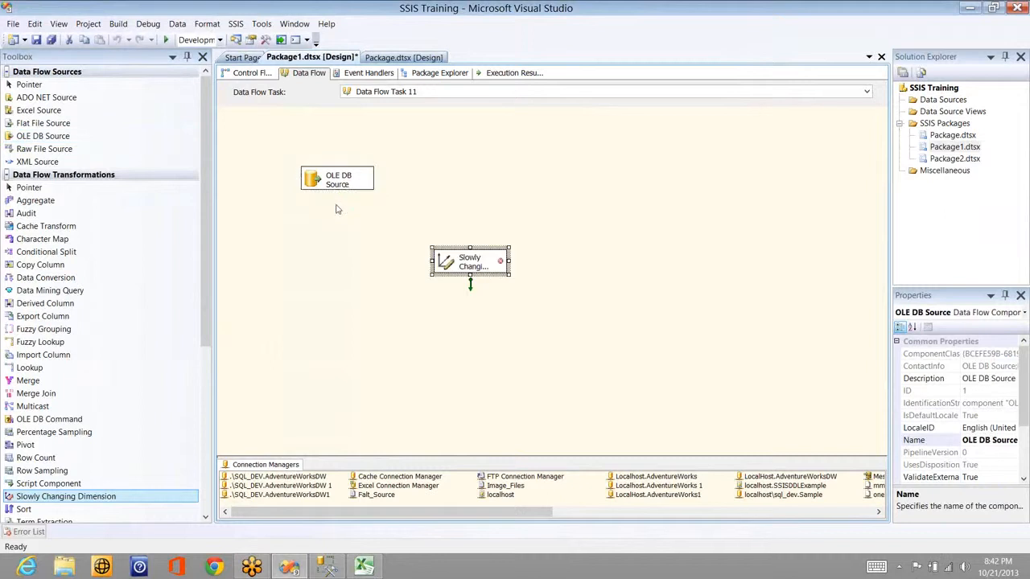
Step: Connect the source to the Slowly Changing Dimension and target [dbo].[Sales_Person_SCD2] on localhost\sql_dev.Sample
{"action": "left_click_drag", "start_coordinate": [337, 206], "coordinate": [471, 260]}
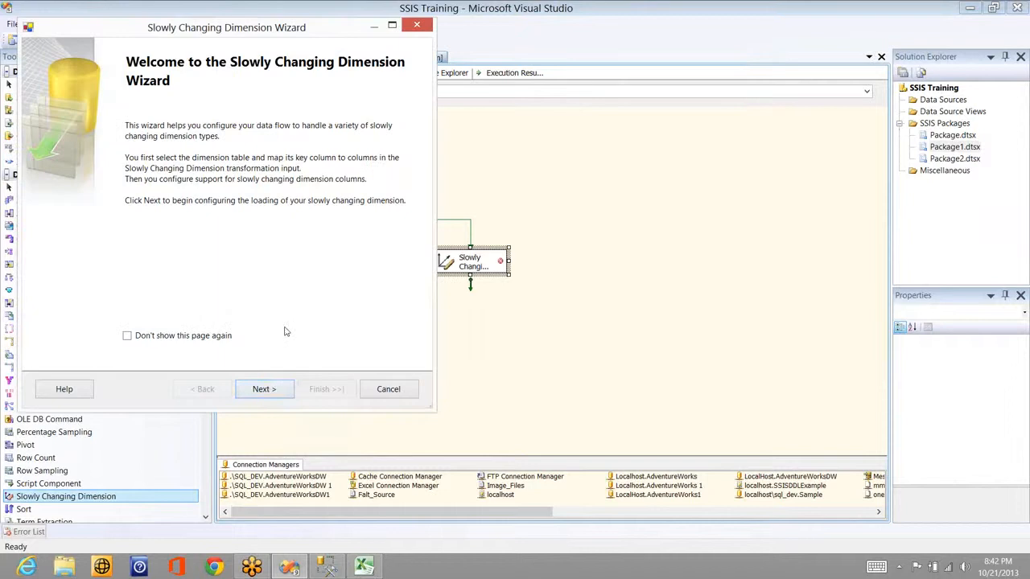
{"action": "left_click", "coordinate": [271, 389]}
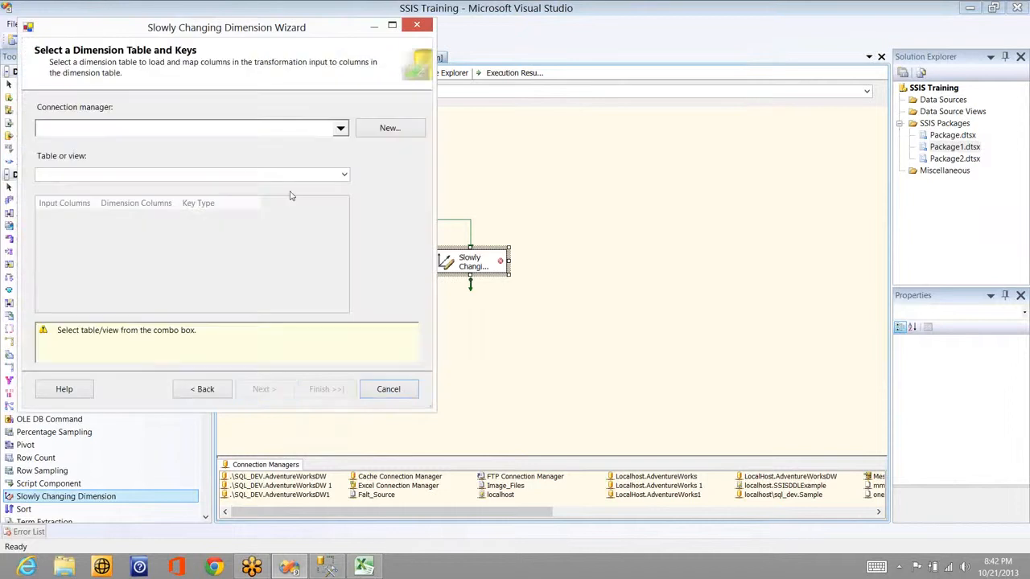
{"action": "left_click", "coordinate": [341, 129]}
{"action": "left_click", "coordinate": [333, 177]}
{"action": "left_click", "coordinate": [333, 177]}
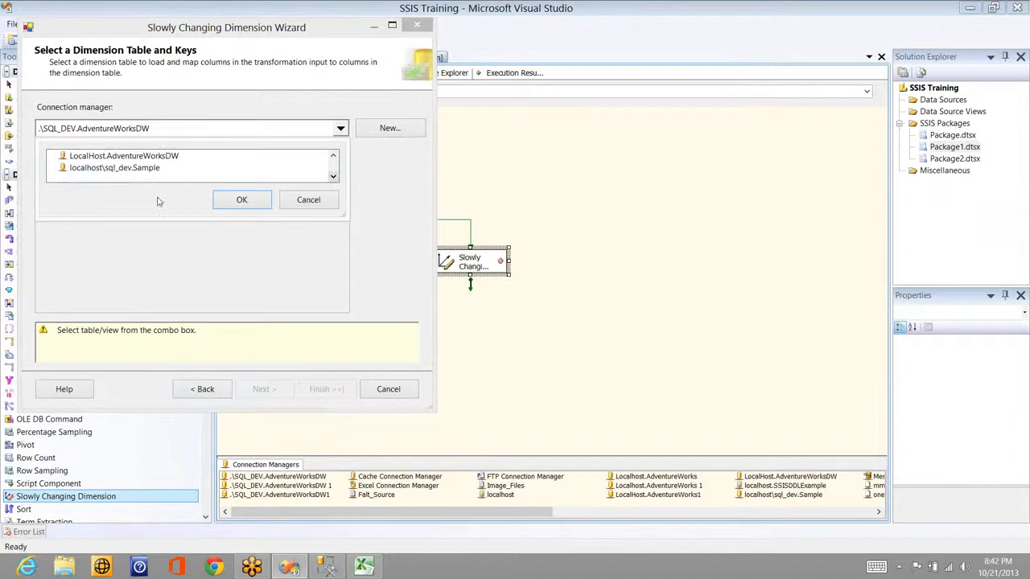
{"action": "left_click", "coordinate": [120, 167]}
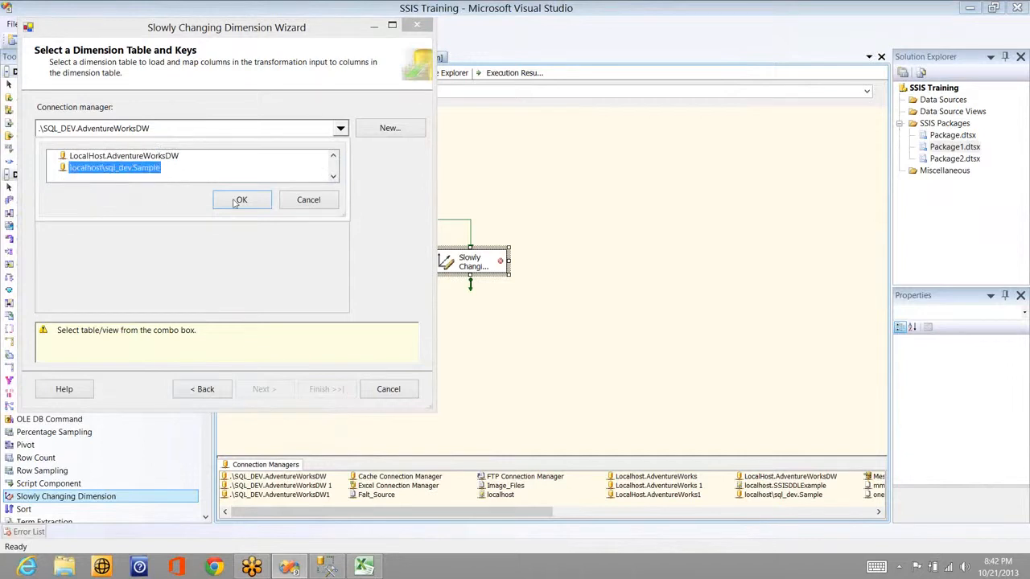
{"action": "left_click", "coordinate": [241, 199]}
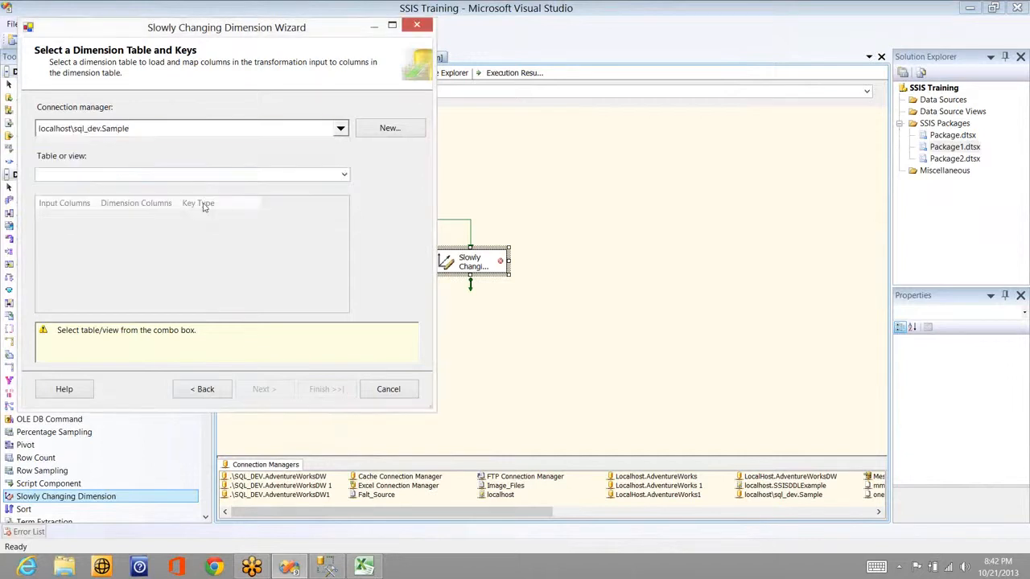
{"action": "left_click", "coordinate": [204, 174]}
{"action": "left_click", "coordinate": [145, 241]}
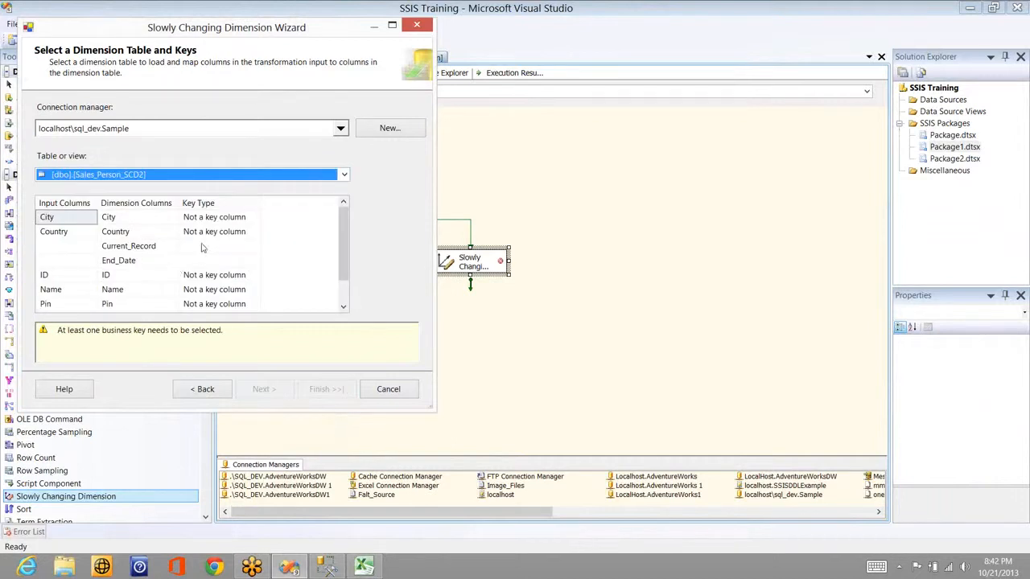
Step: Check the unmapped End_Date and Start_Date columns and set ID as the business key
{"action": "left_click", "coordinate": [143, 261]}
{"action": "scroll", "coordinate": [348, 301], "scroll_direction": "down", "scroll_amount": 1}
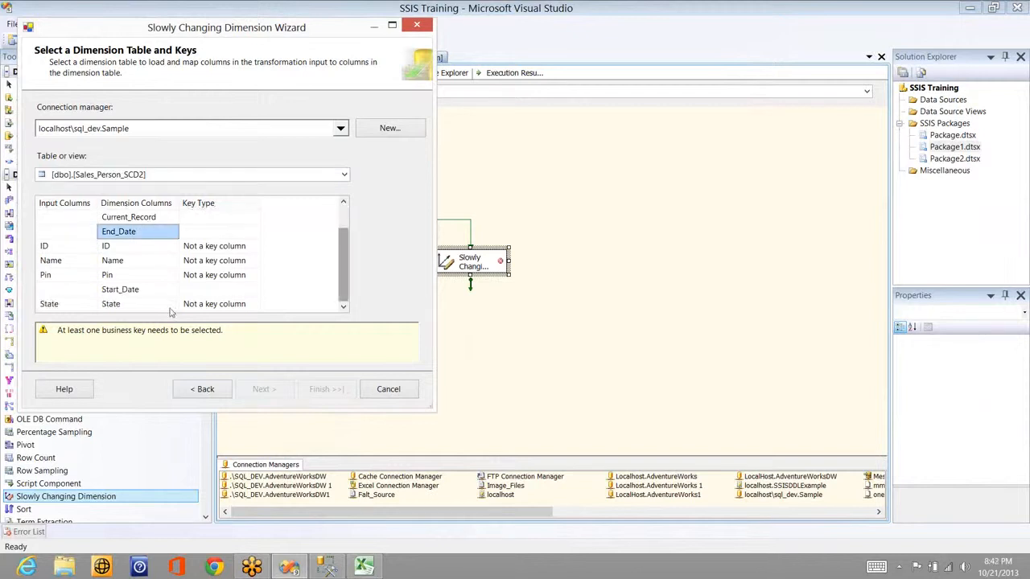
{"action": "left_click", "coordinate": [155, 294]}
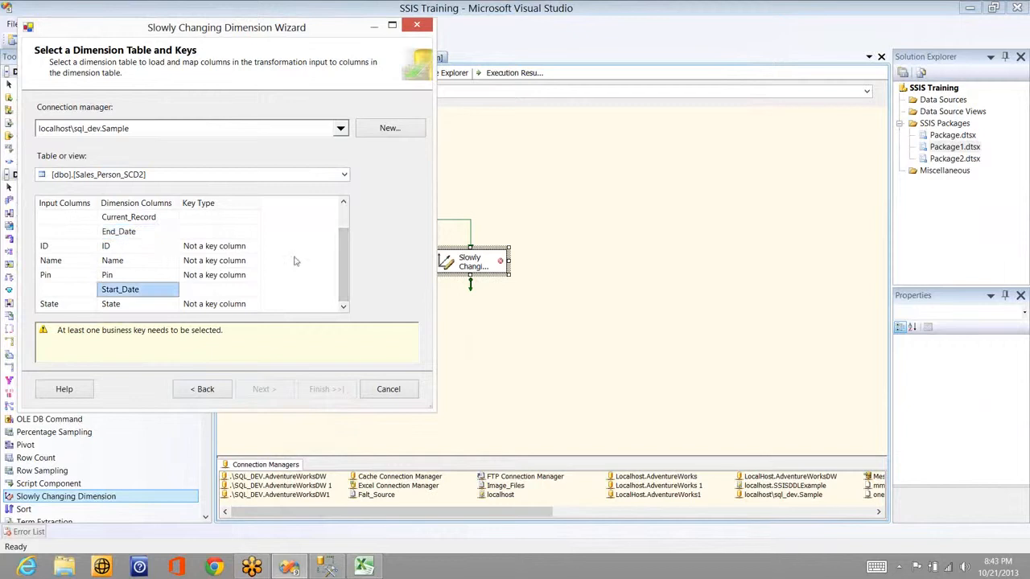
{"action": "left_click", "coordinate": [216, 246]}
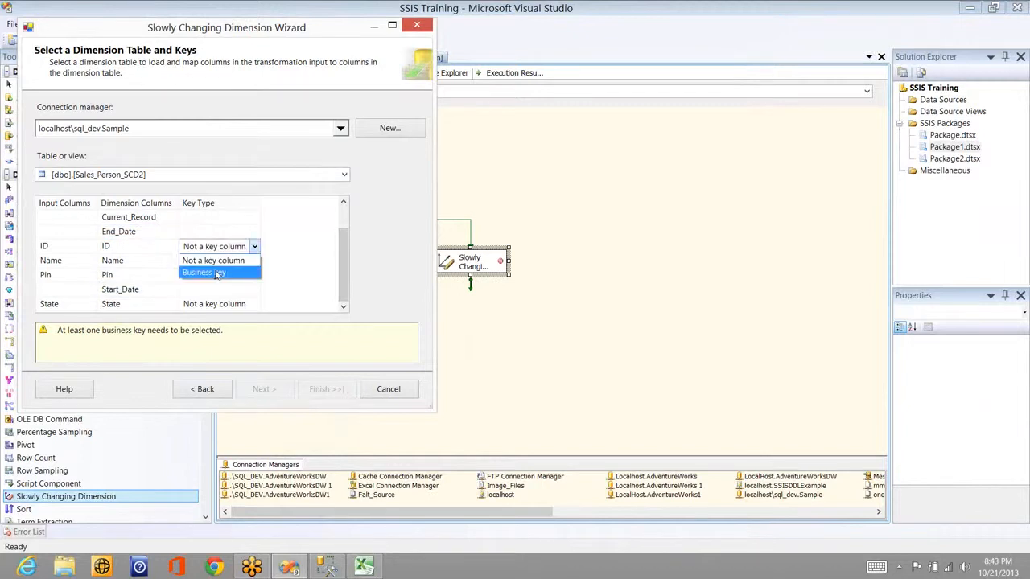
{"action": "left_click", "coordinate": [217, 272]}
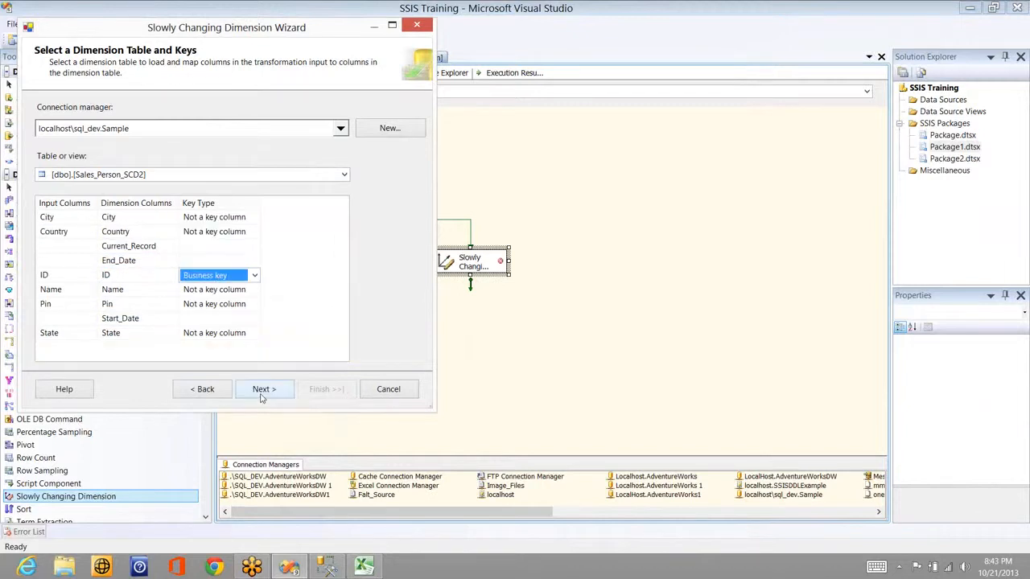
{"action": "left_click", "coordinate": [261, 389]}
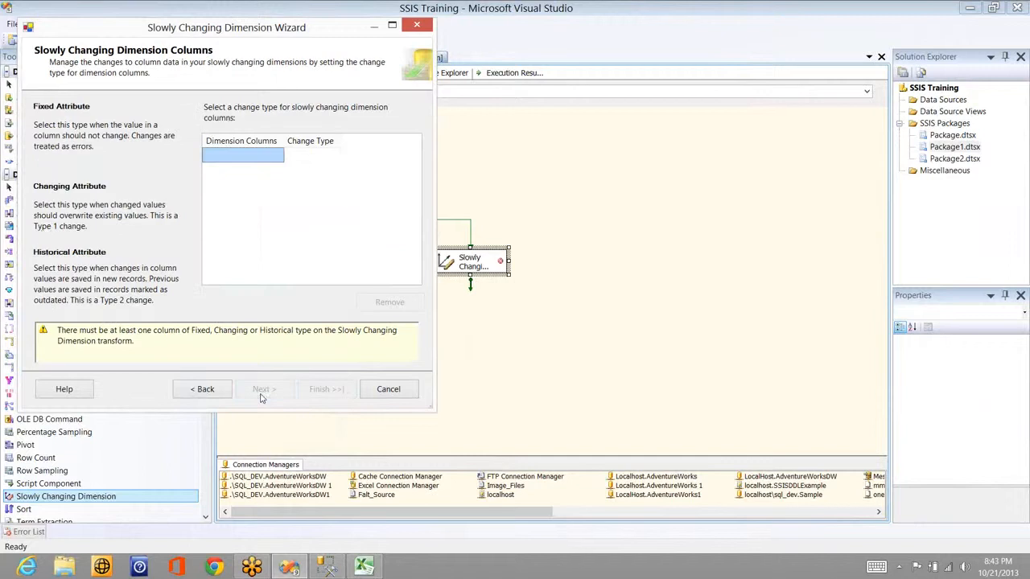
Step: Add City, Country, Name, Pin and State as slowly changing dimension columns
{"action": "left_click", "coordinate": [280, 155]}
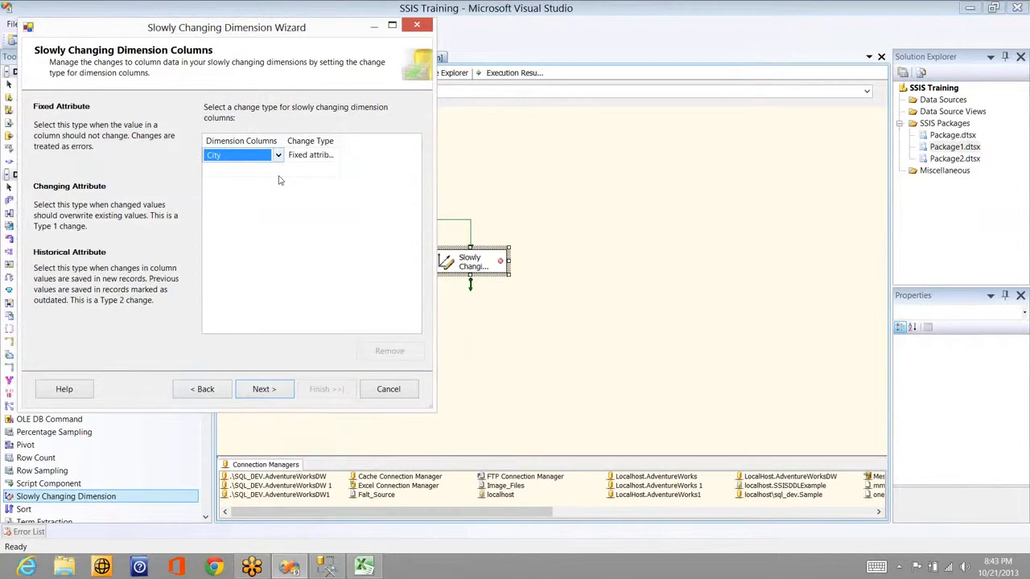
{"action": "left_click", "coordinate": [279, 173]}
{"action": "left_click", "coordinate": [276, 188]}
{"action": "left_click", "coordinate": [271, 200]}
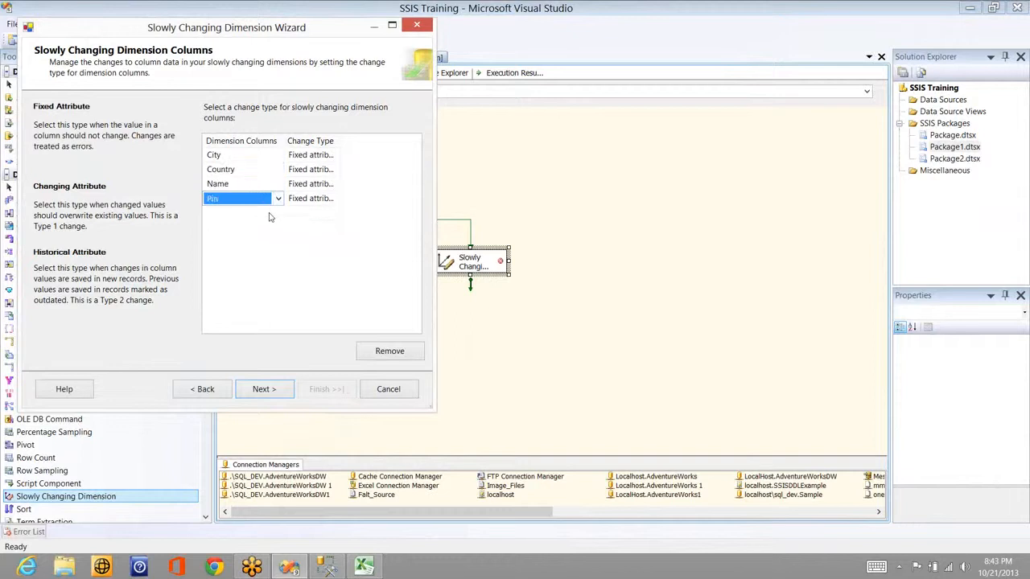
{"action": "left_click", "coordinate": [270, 214]}
{"action": "left_click", "coordinate": [264, 228]}
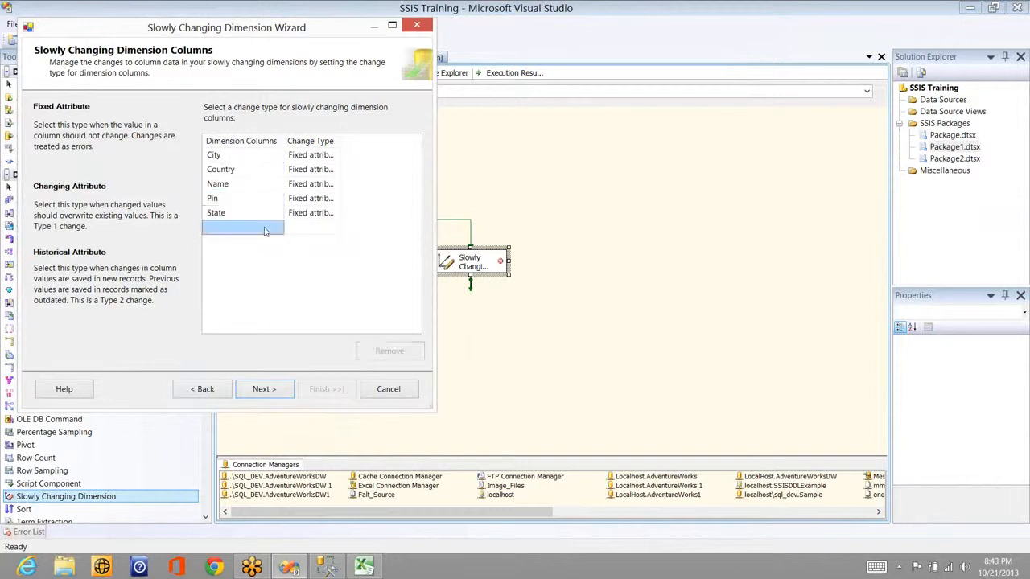
Step: Set Name to Changing attribute and City to Historical attribute
{"action": "left_click", "coordinate": [291, 185]}
{"action": "left_click", "coordinate": [314, 185]}
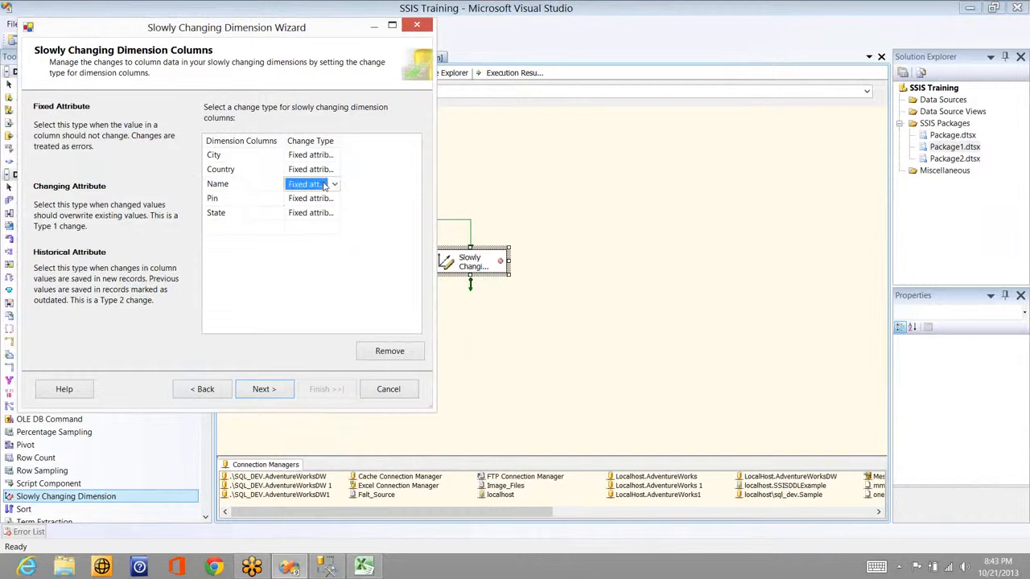
{"action": "left_click", "coordinate": [306, 209]}
{"action": "left_click", "coordinate": [248, 199]}
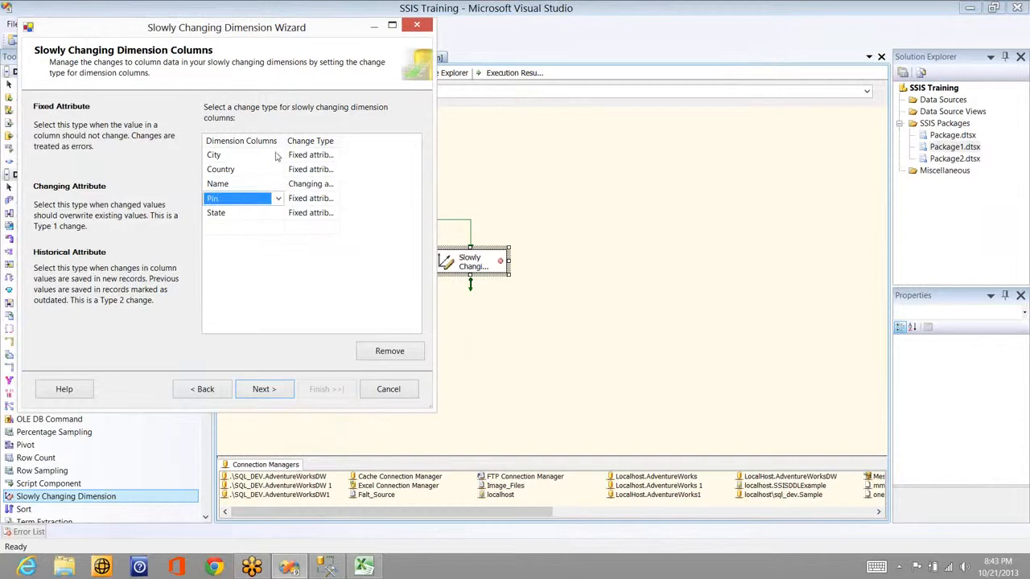
{"action": "left_click", "coordinate": [276, 156]}
{"action": "left_click", "coordinate": [321, 156]}
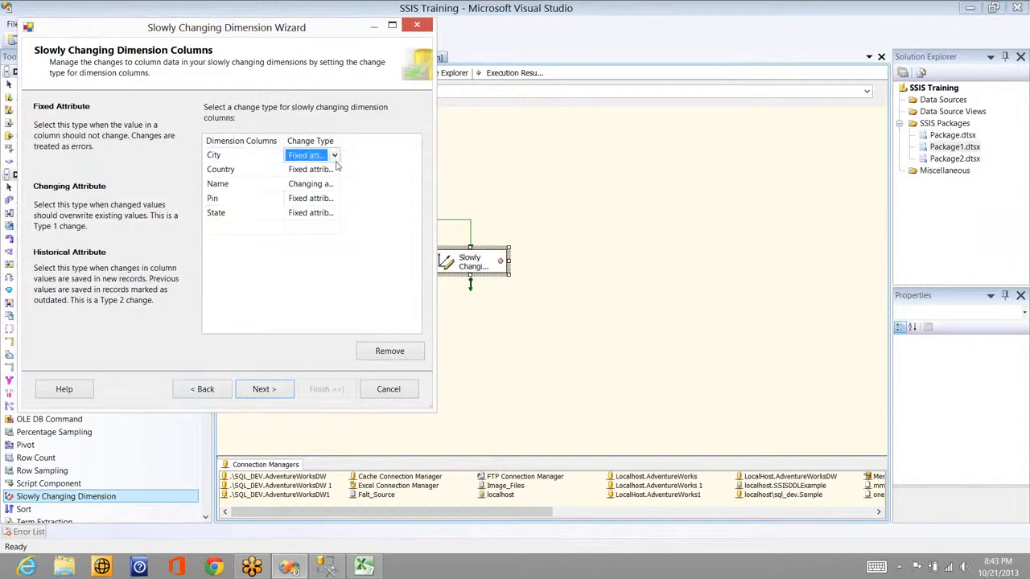
{"action": "left_click", "coordinate": [335, 156]}
{"action": "left_click", "coordinate": [312, 193]}
{"action": "left_click", "coordinate": [384, 180]}
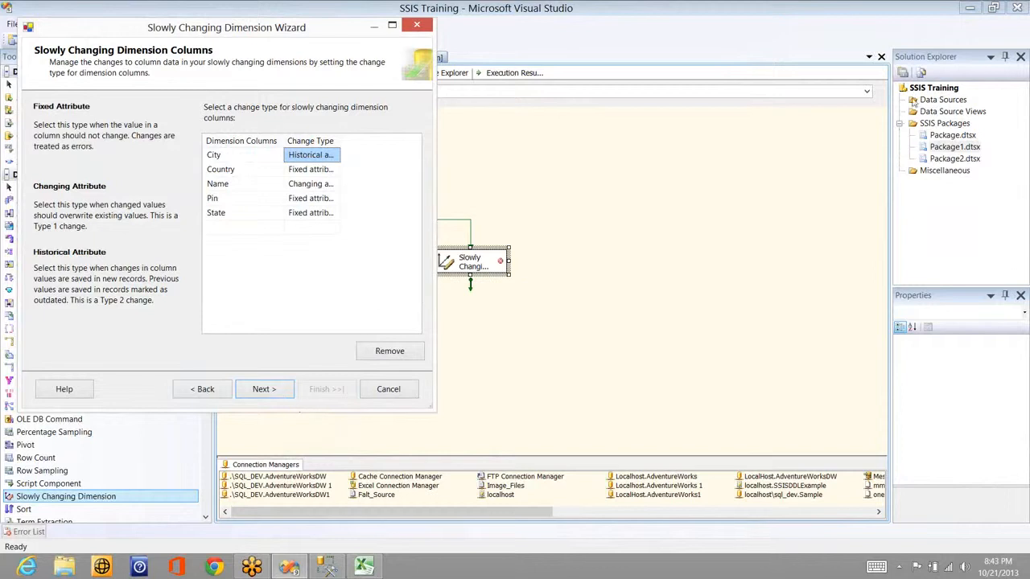
Step: Keep City as a Historical attribute and advance to the Fixed and Changing Attribute Options page
{"action": "left_click", "coordinate": [264, 390]}
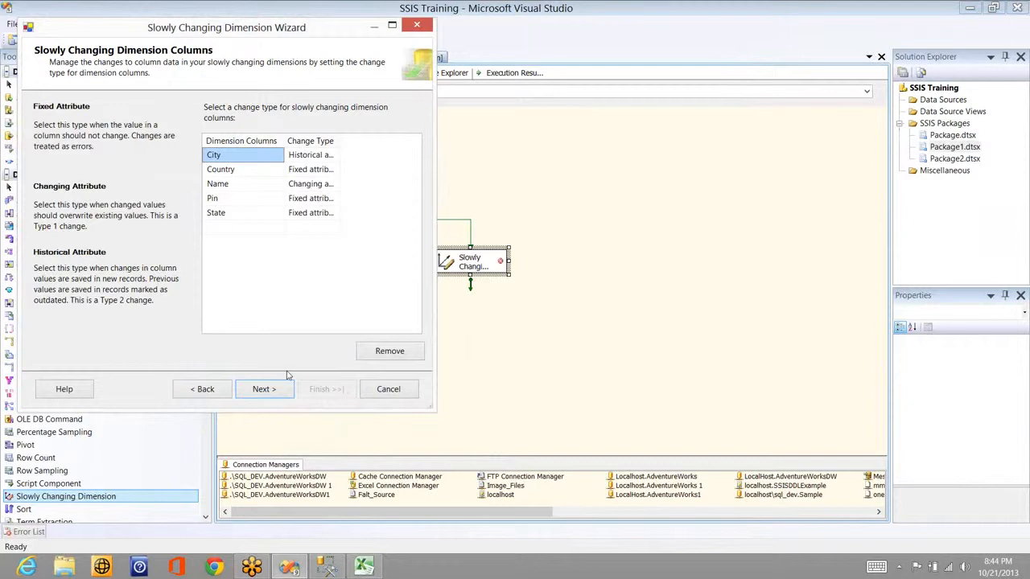
{"action": "left_click", "coordinate": [263, 394]}
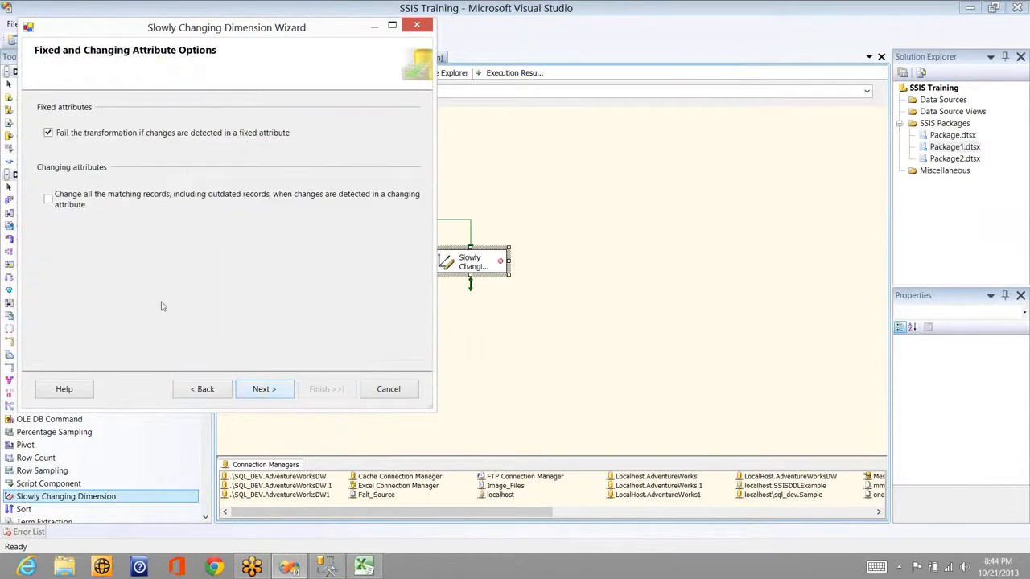
Step: Stop failing on fixed-attribute changes and flag rows via Current_Record: 1 current, 0 expired
{"action": "left_click", "coordinate": [64, 135]}
{"action": "left_click", "coordinate": [280, 392]}
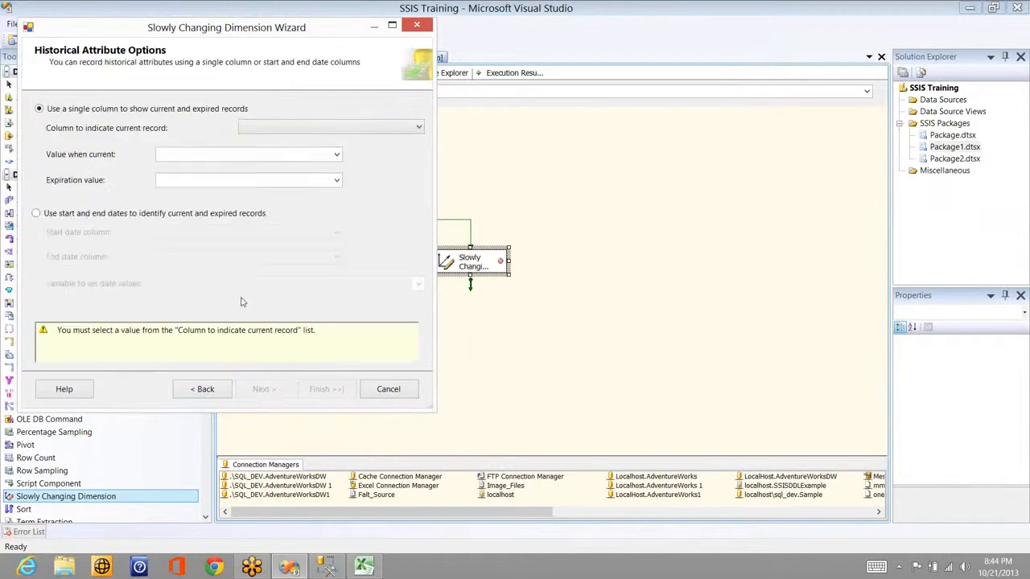
{"action": "left_click", "coordinate": [265, 128]}
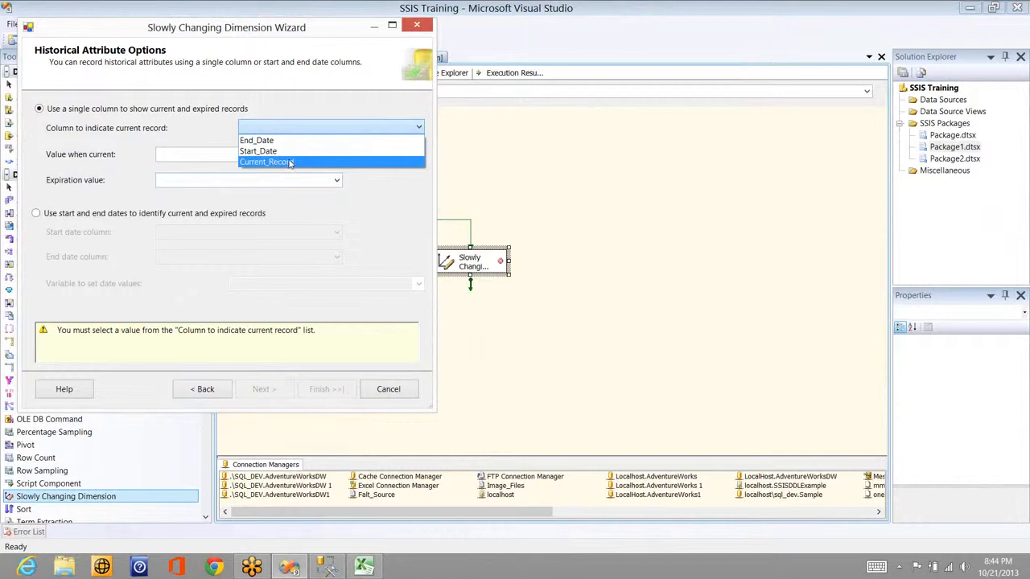
{"action": "left_click", "coordinate": [291, 161]}
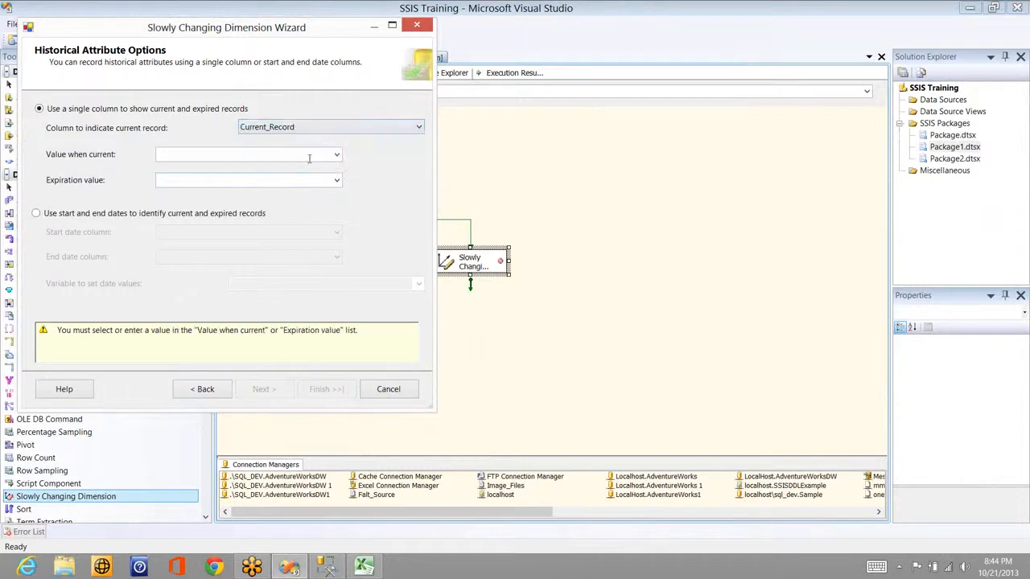
{"action": "left_click", "coordinate": [310, 156]}
{"action": "type", "text": "1"}
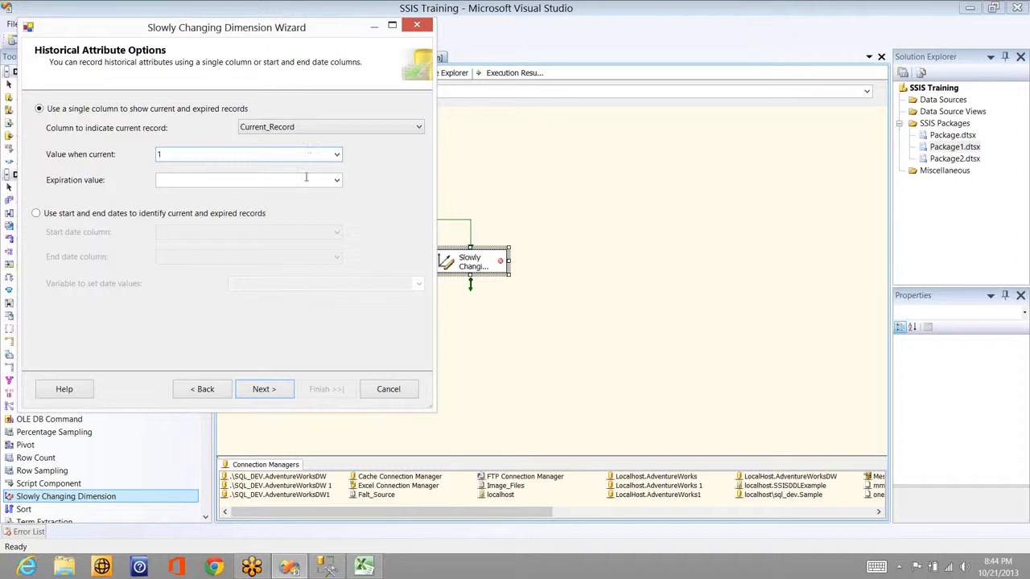
{"action": "left_click", "coordinate": [306, 177]}
{"action": "type", "text": "0"}
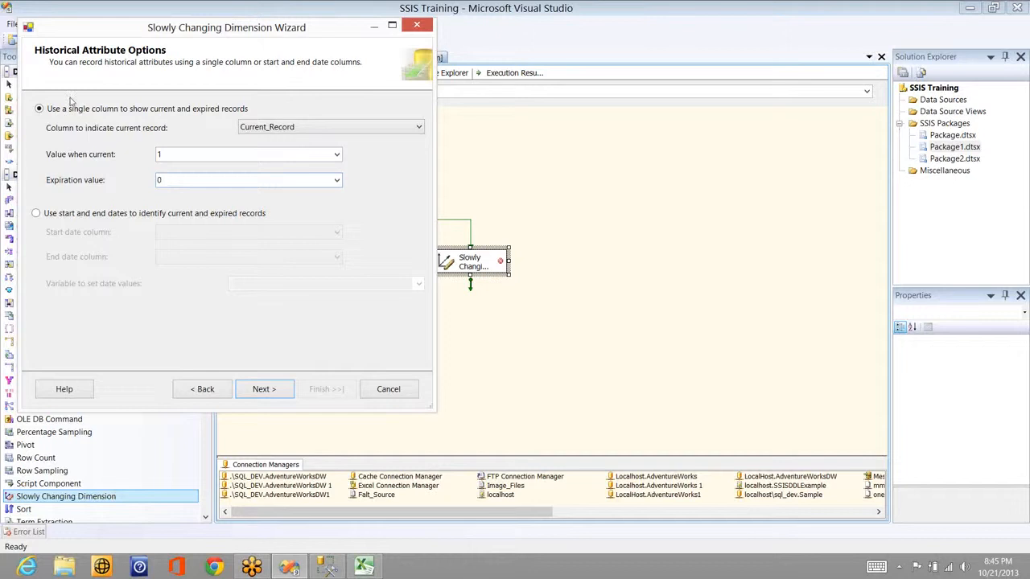
Step: Pass the inferred member page and finish the wizard to generate the data flow
{"action": "left_click", "coordinate": [264, 389]}
{"action": "left_click", "coordinate": [263, 388]}
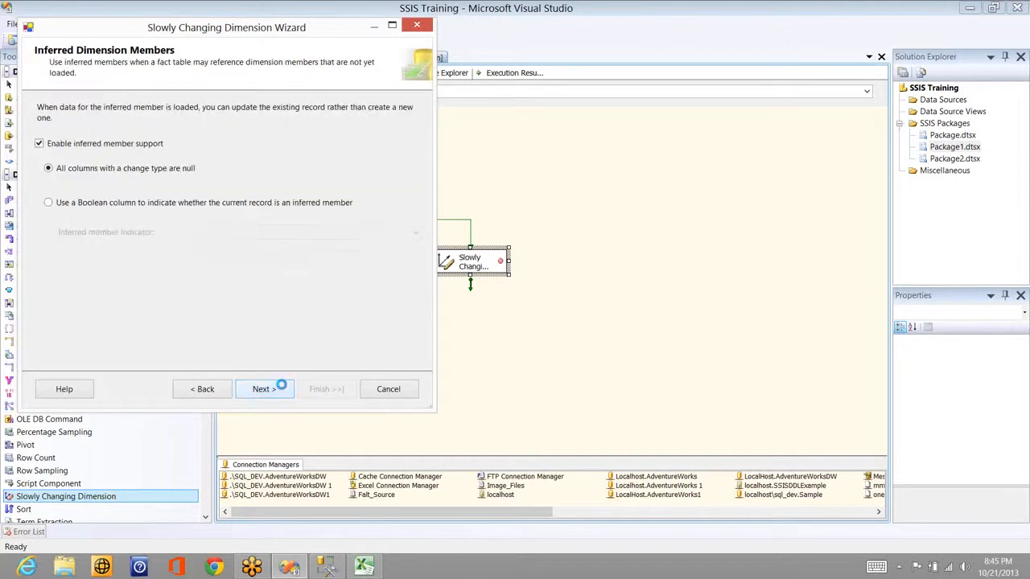
{"action": "left_click", "coordinate": [326, 388]}
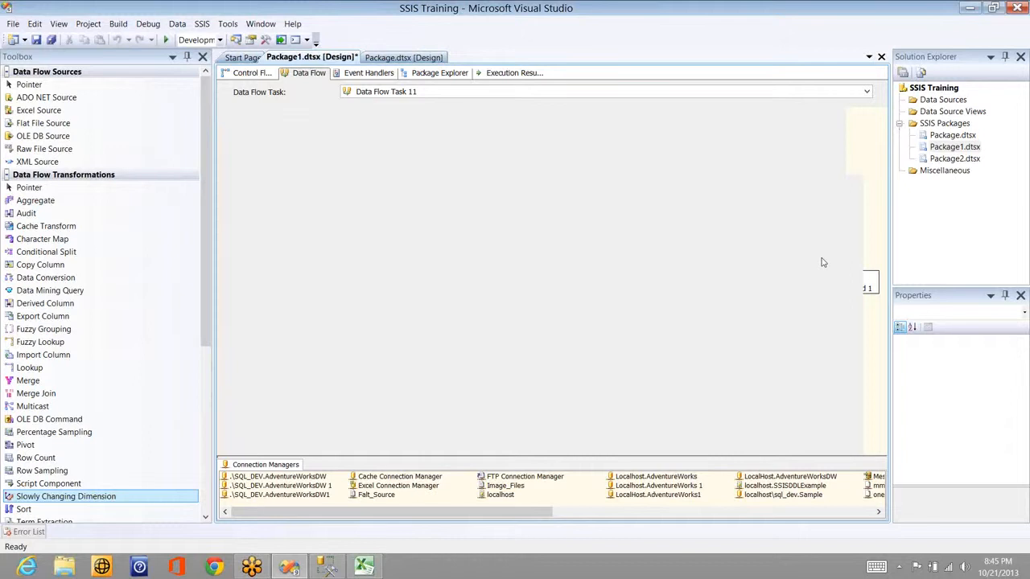
Step: Drag OLE DB Command 2 to the left side of the data flow
{"action": "left_click", "coordinate": [697, 278]}
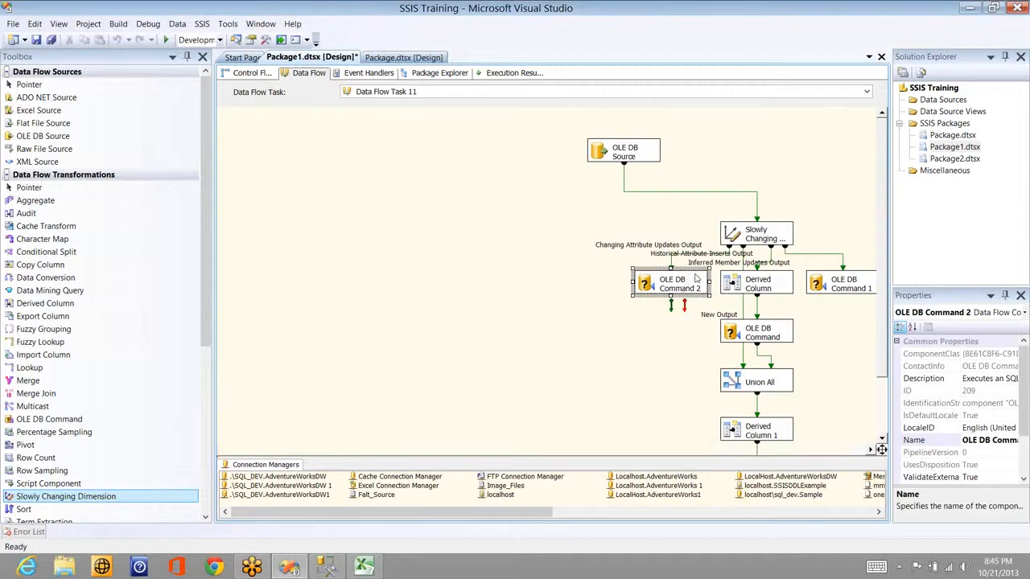
{"action": "left_click_drag", "start_coordinate": [690, 281], "coordinate": [437, 279]}
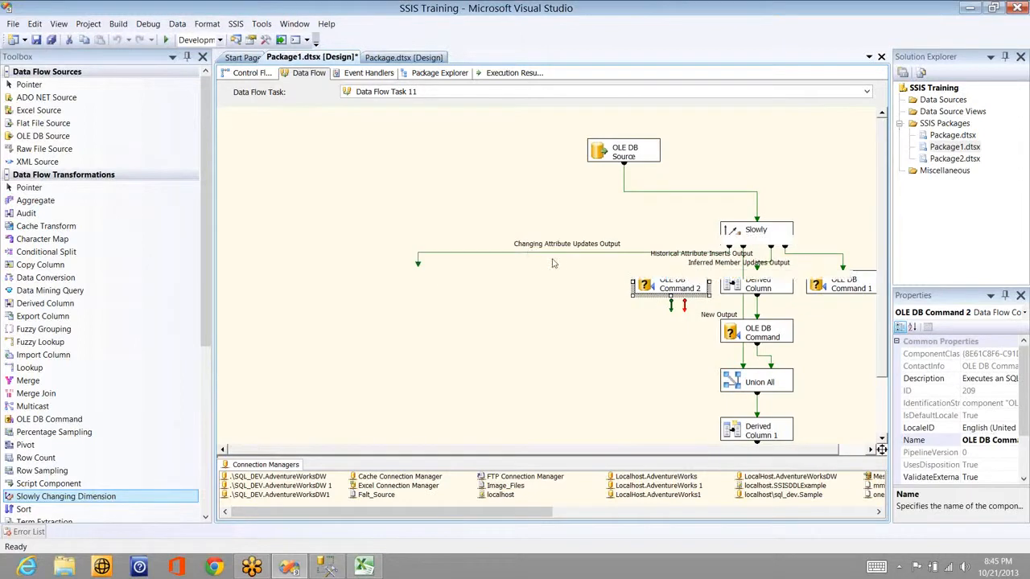
{"action": "left_click", "coordinate": [529, 254]}
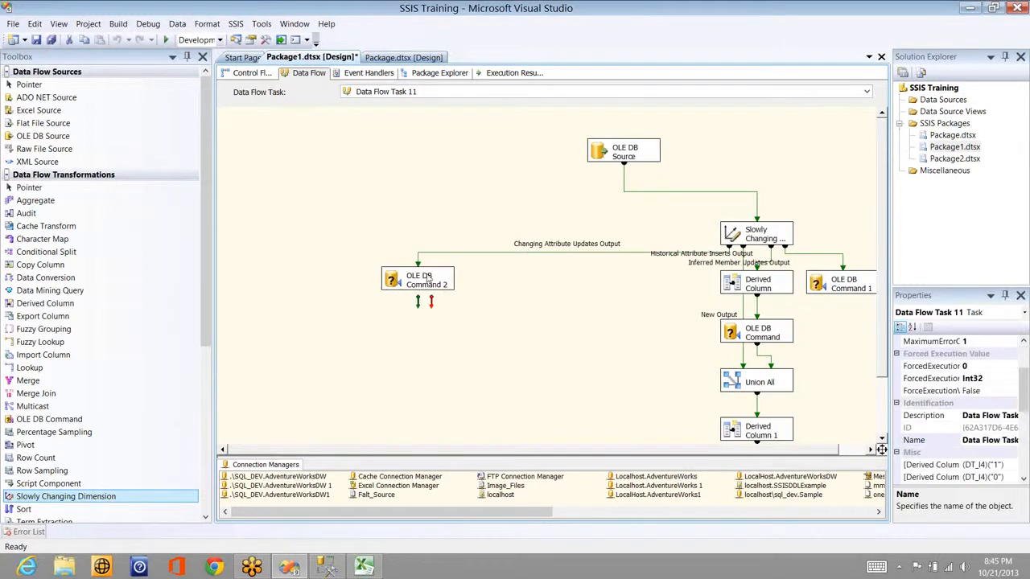
Step: Review OLE DB Command 2's UPDATE SqlCommand in the Advanced Editor, then shift Derived Column left
{"action": "left_click", "coordinate": [429, 277]}
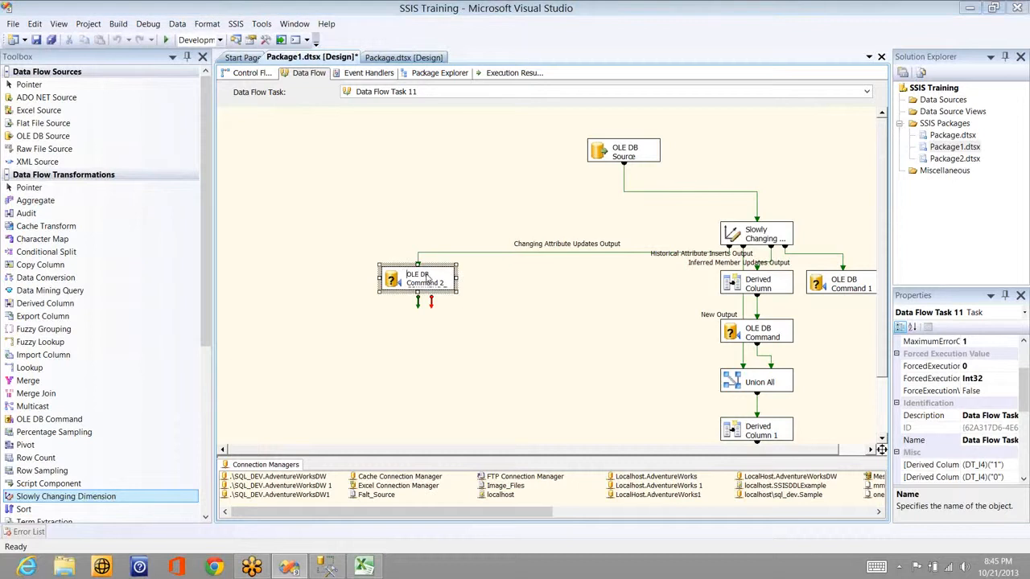
{"action": "double_click", "coordinate": [429, 278]}
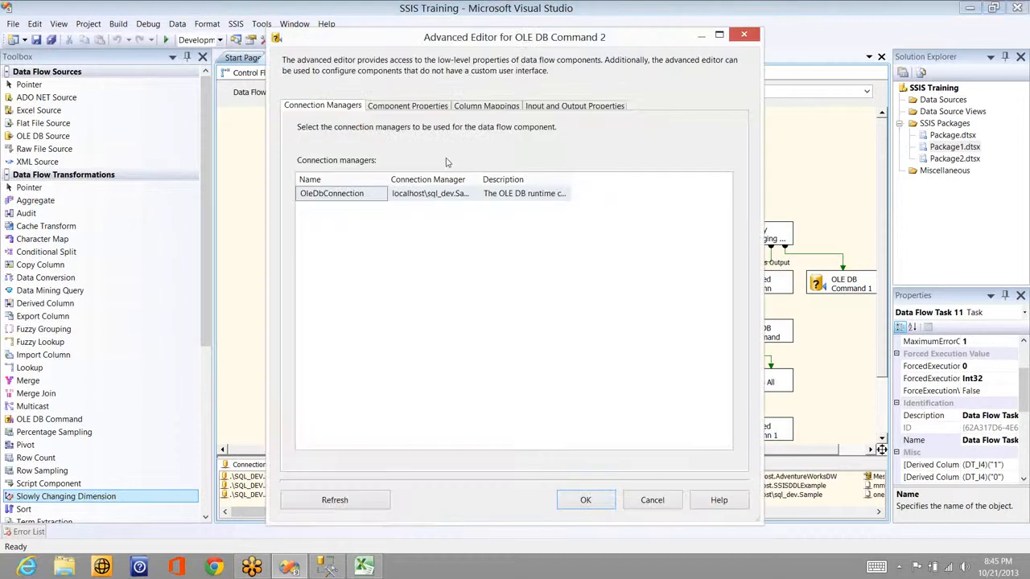
{"action": "left_click", "coordinate": [432, 108]}
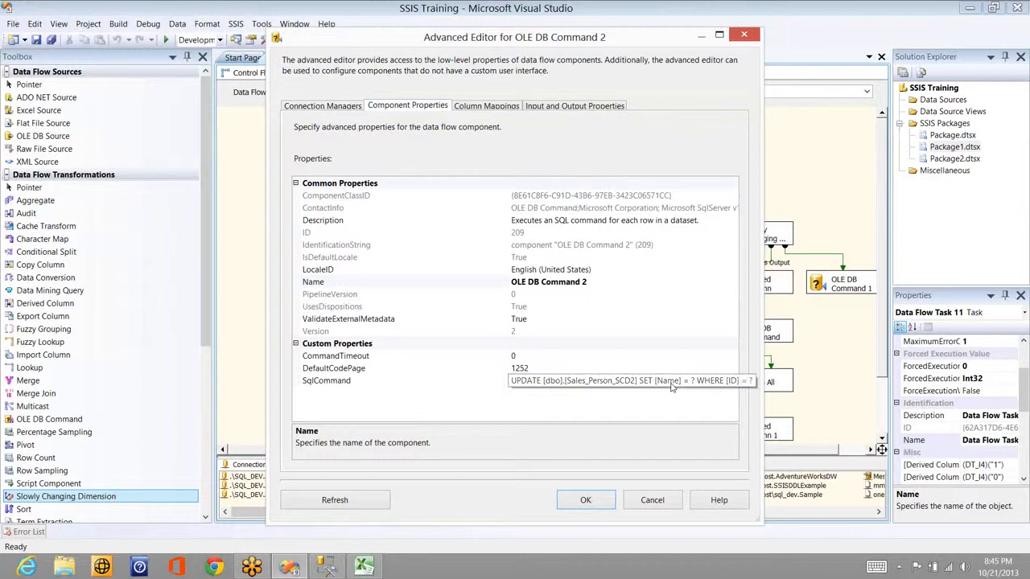
{"action": "left_click", "coordinate": [652, 500]}
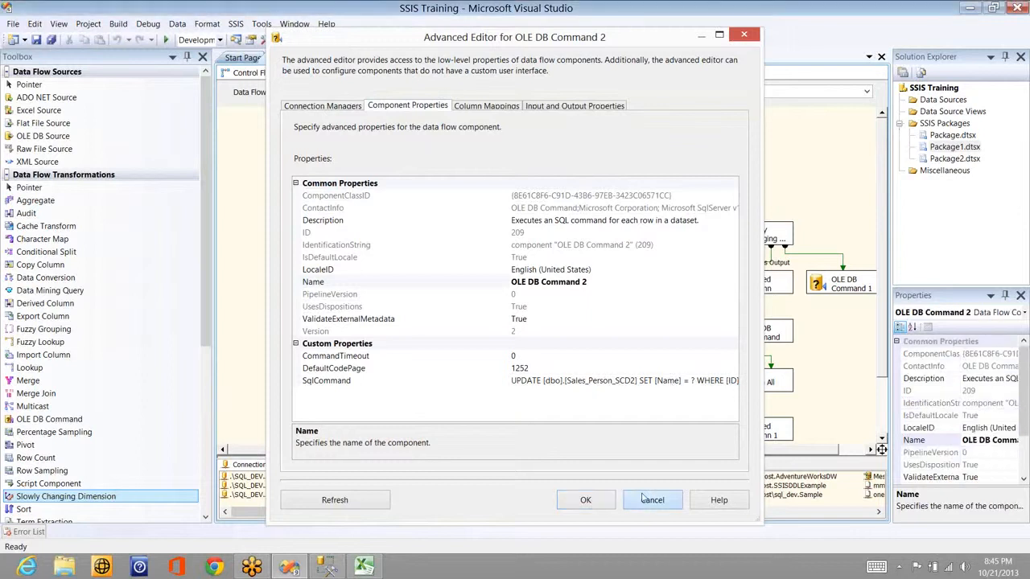
{"action": "left_click_drag", "start_coordinate": [743, 288], "coordinate": [608, 323]}
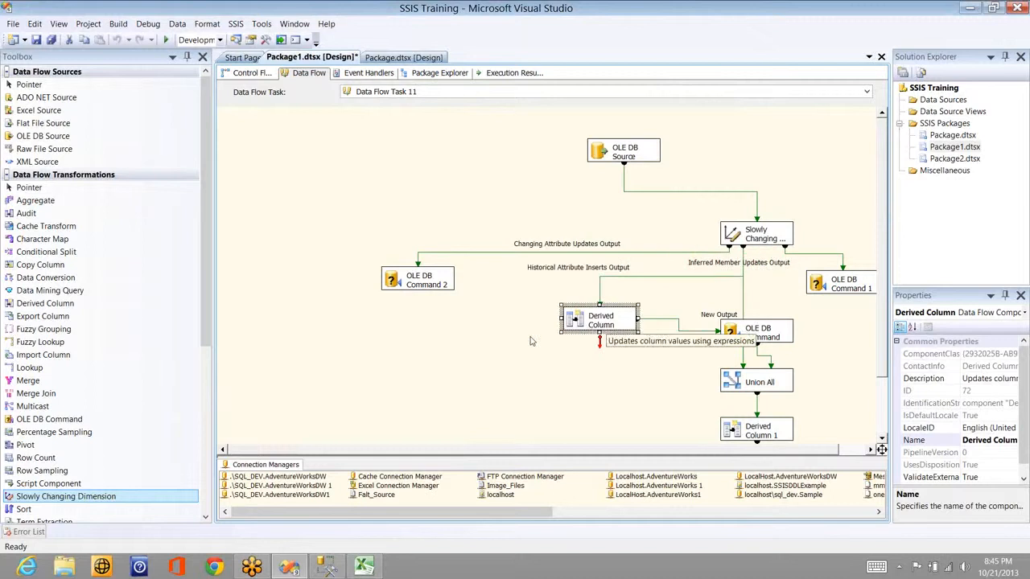
Step: Check the Derived Column expressions and place OLE DB Command beneath it on the left
{"action": "double_click", "coordinate": [593, 328]}
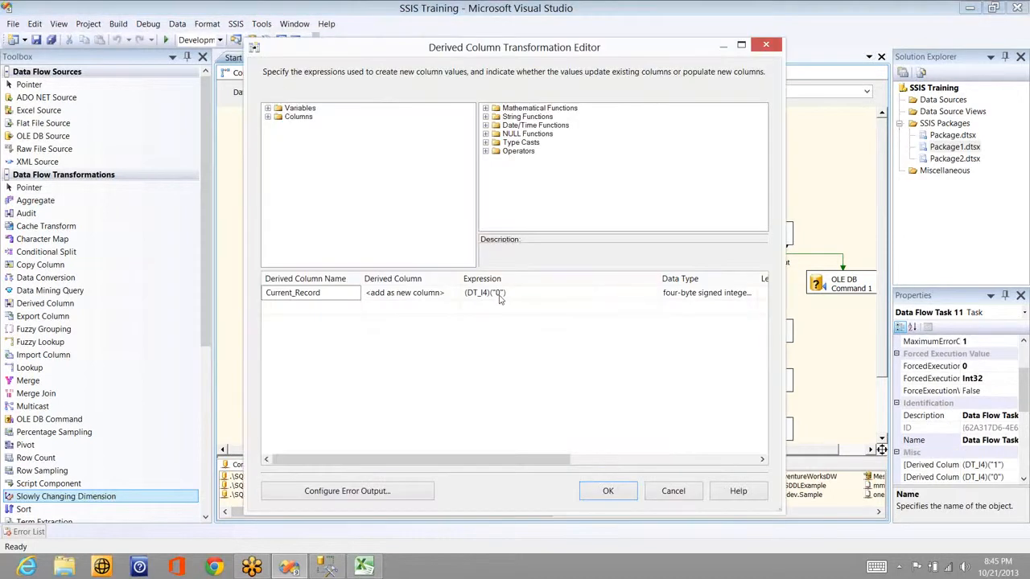
{"action": "left_click", "coordinate": [672, 492]}
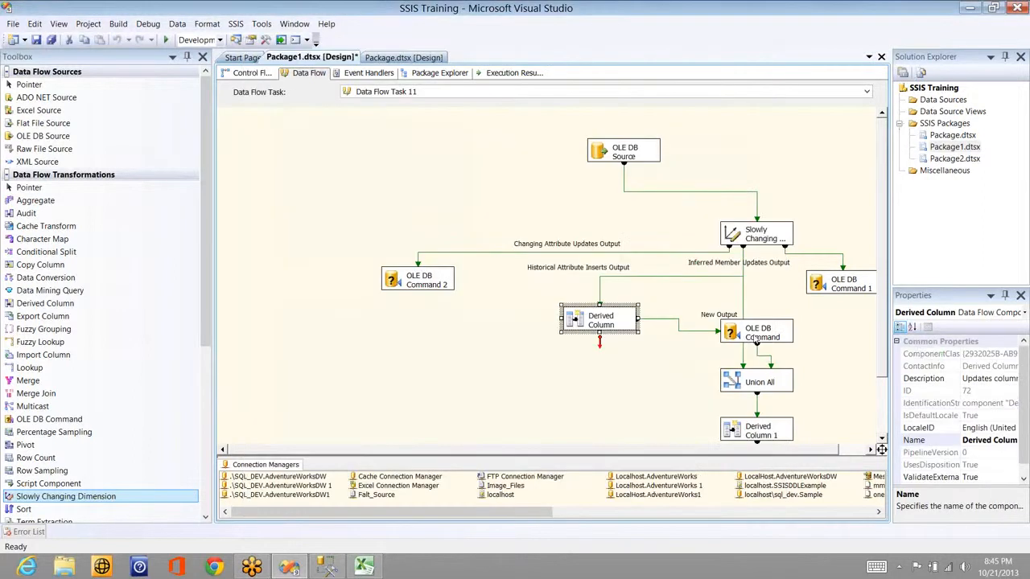
{"action": "left_click_drag", "start_coordinate": [756, 341], "coordinate": [494, 382]}
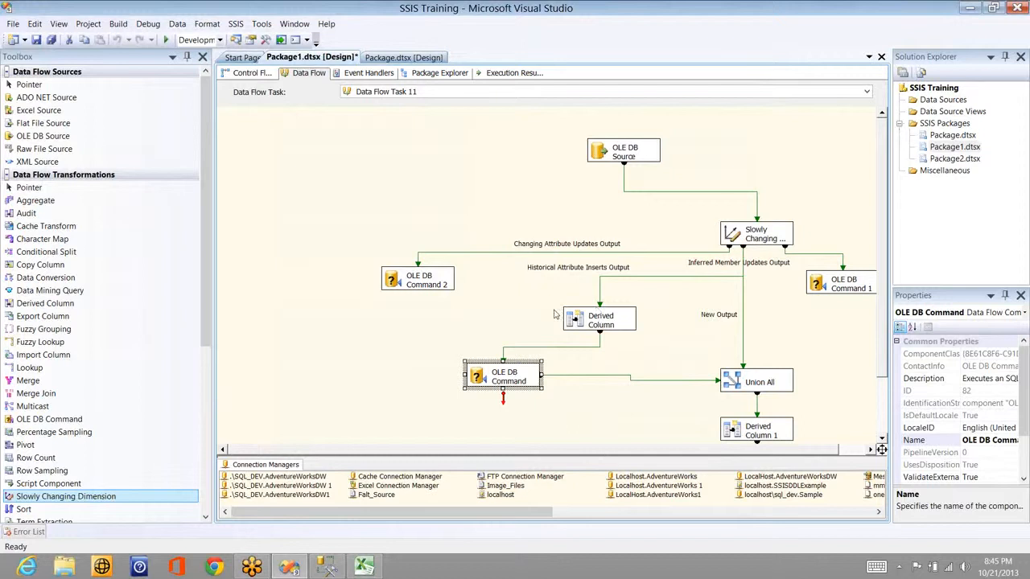
Step: Recheck Derived Column and review OLE DB Command's UPDATE expiring current Sales_Person_SCD2 rows
{"action": "left_click", "coordinate": [617, 321]}
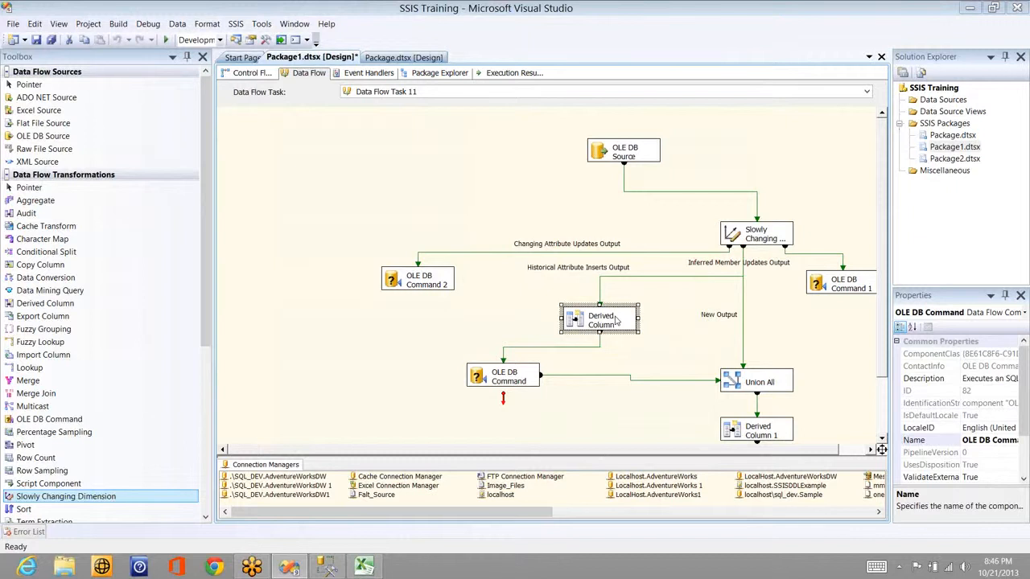
{"action": "double_click", "coordinate": [617, 321]}
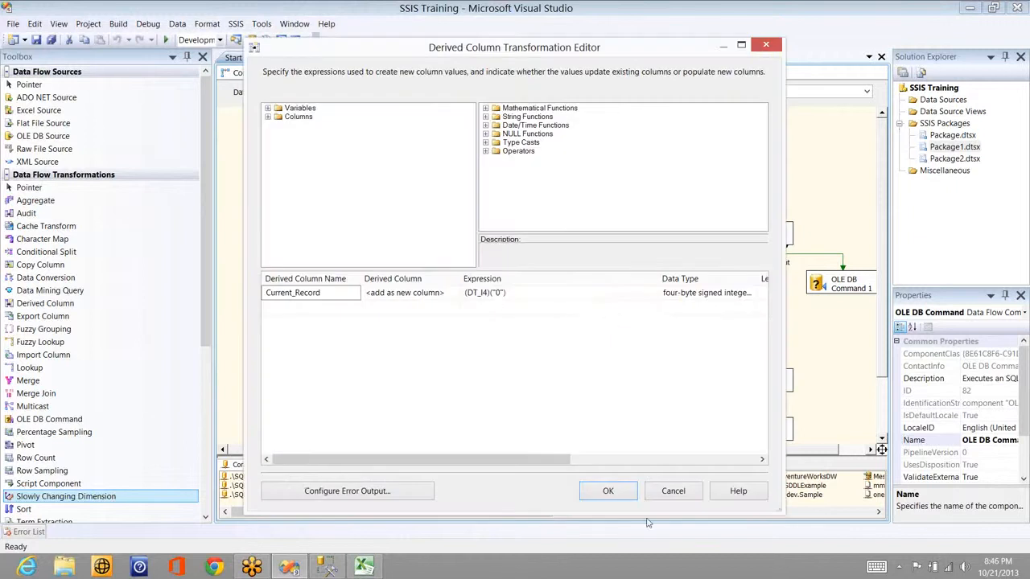
{"action": "left_click", "coordinate": [672, 492]}
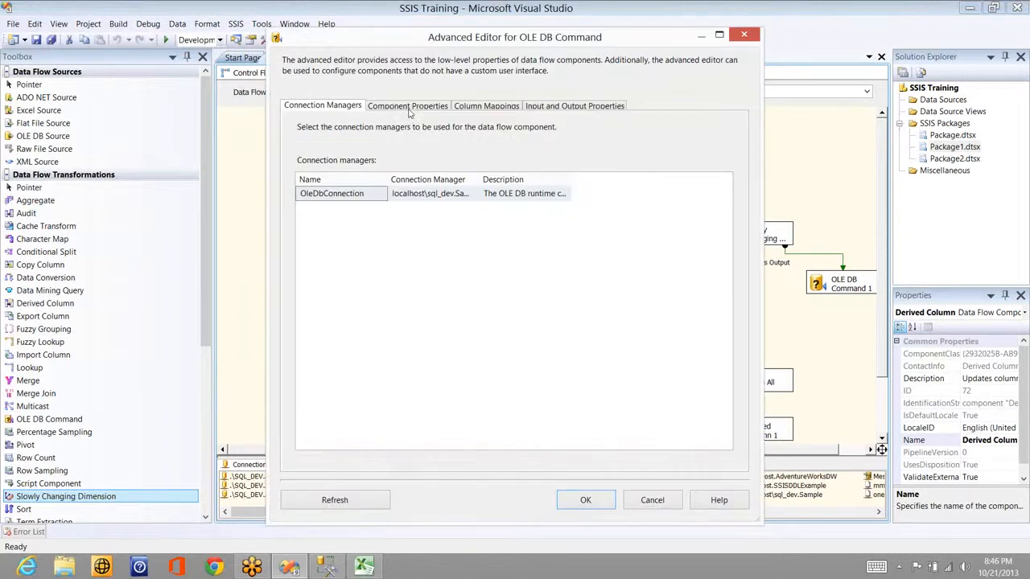
{"action": "left_click", "coordinate": [408, 107]}
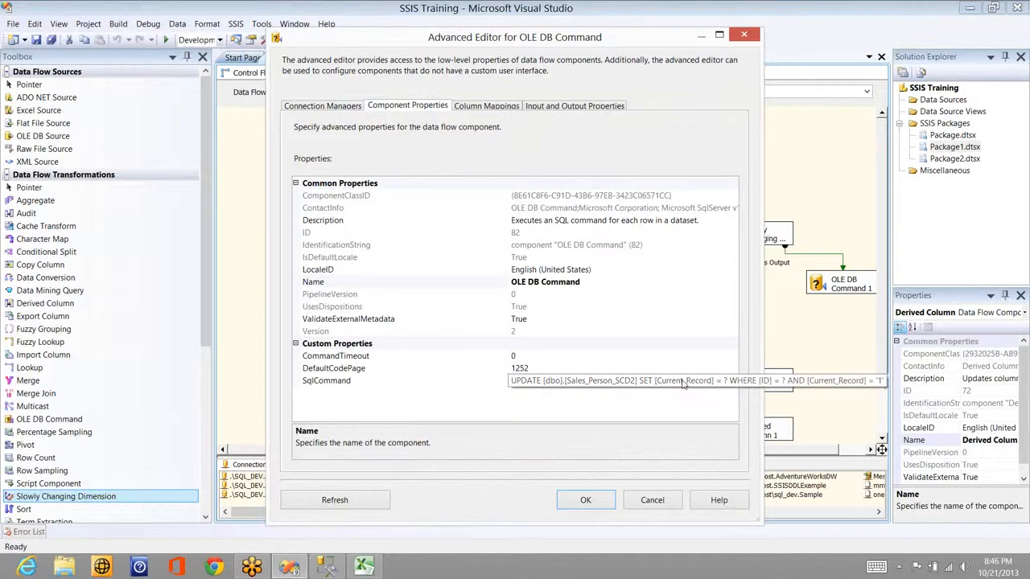
{"action": "left_click", "coordinate": [665, 502]}
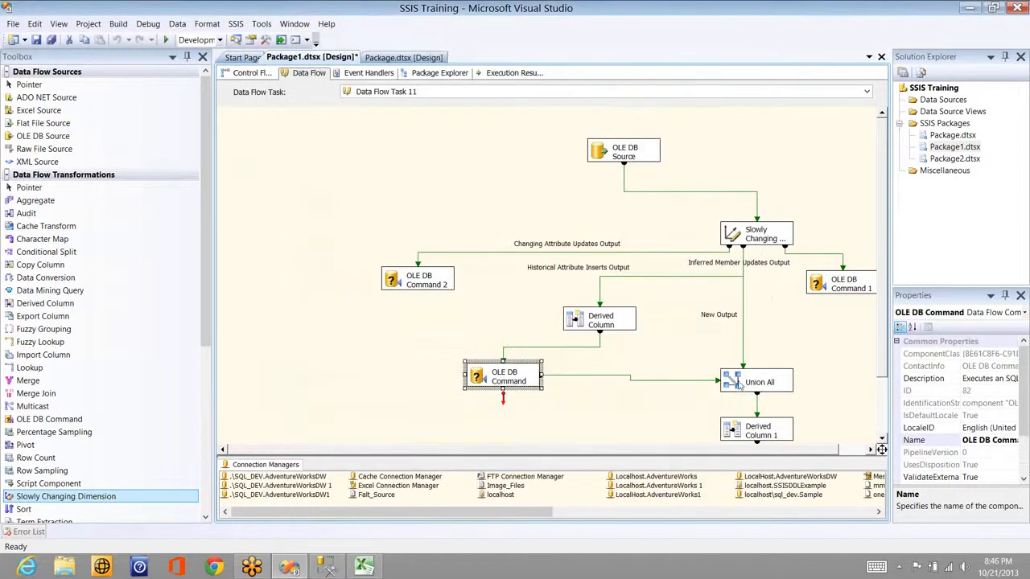
{"action": "left_click", "coordinate": [826, 290]}
Step: Nudge OLE DB Command 1 and move Union All up-left, bringing Insert Destination into view
{"action": "left_click_drag", "start_coordinate": [783, 280], "coordinate": [784, 281]}
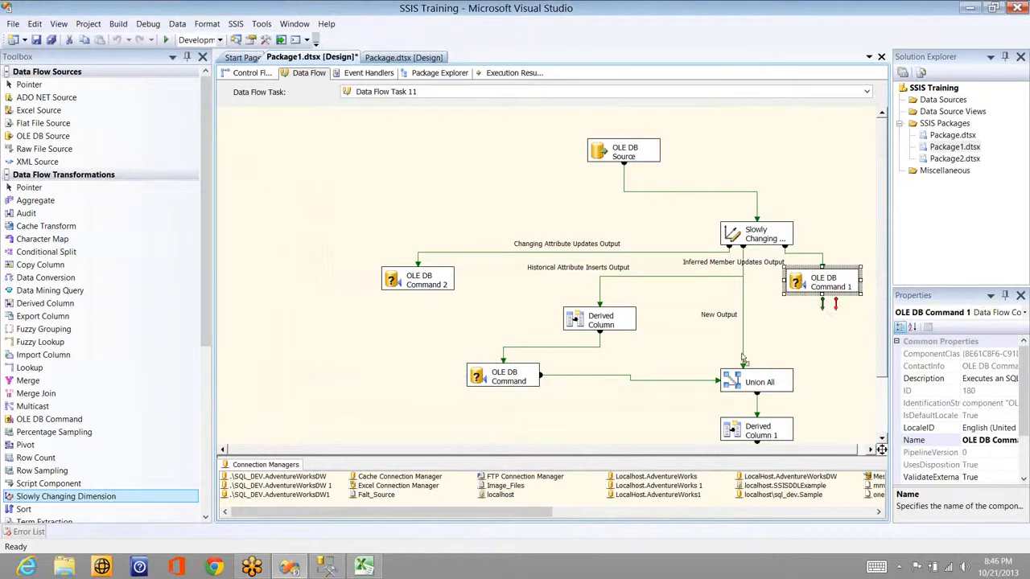
{"action": "left_click_drag", "start_coordinate": [744, 380], "coordinate": [736, 351]}
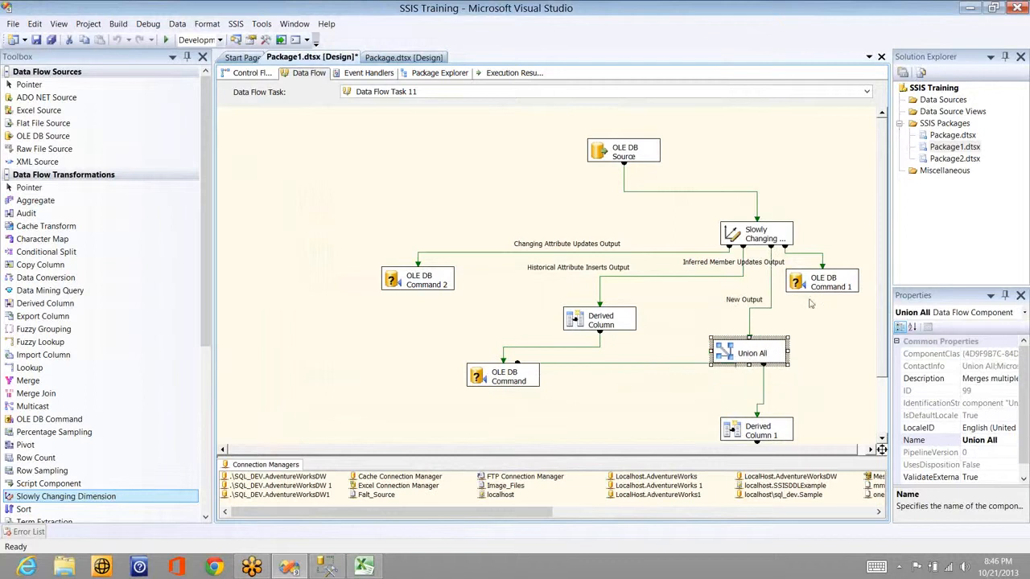
{"action": "left_click", "coordinate": [870, 451]}
{"action": "left_click", "coordinate": [880, 438]}
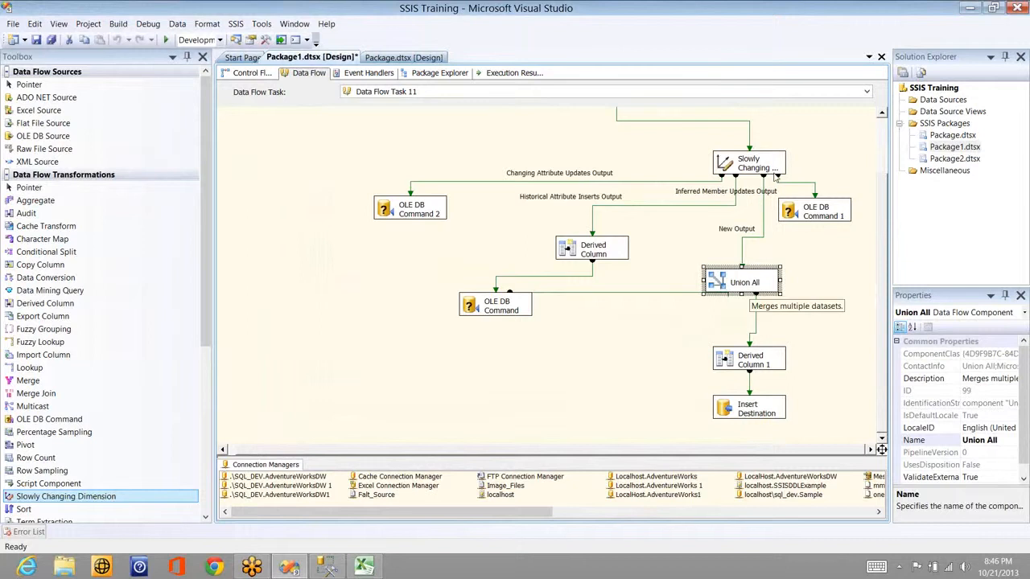
Step: Inspect the New Output, OLE DB Command and Union All paths and open Derived Column 1
{"action": "left_click", "coordinate": [764, 207]}
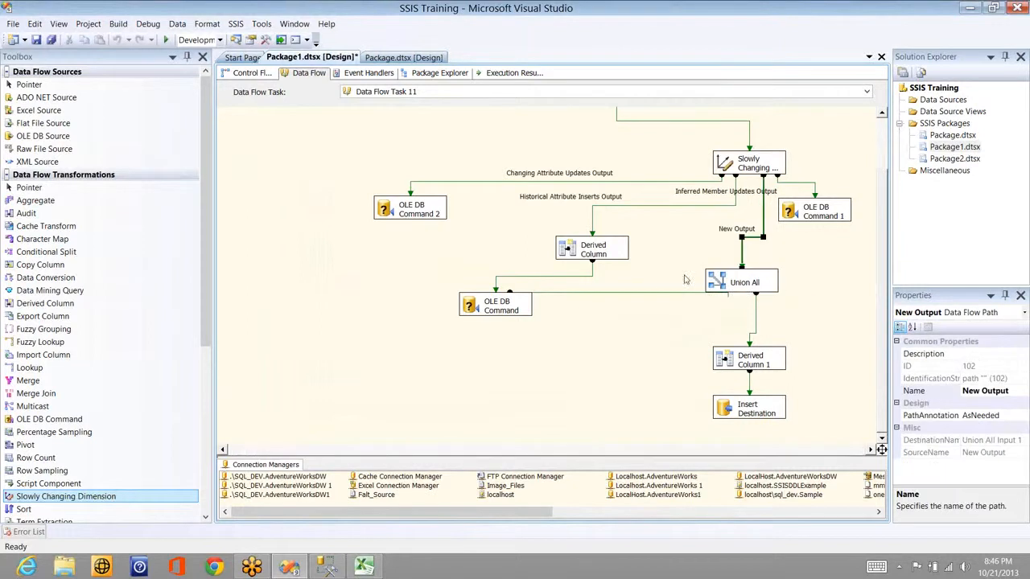
{"action": "left_click", "coordinate": [653, 292]}
{"action": "left_click", "coordinate": [753, 332]}
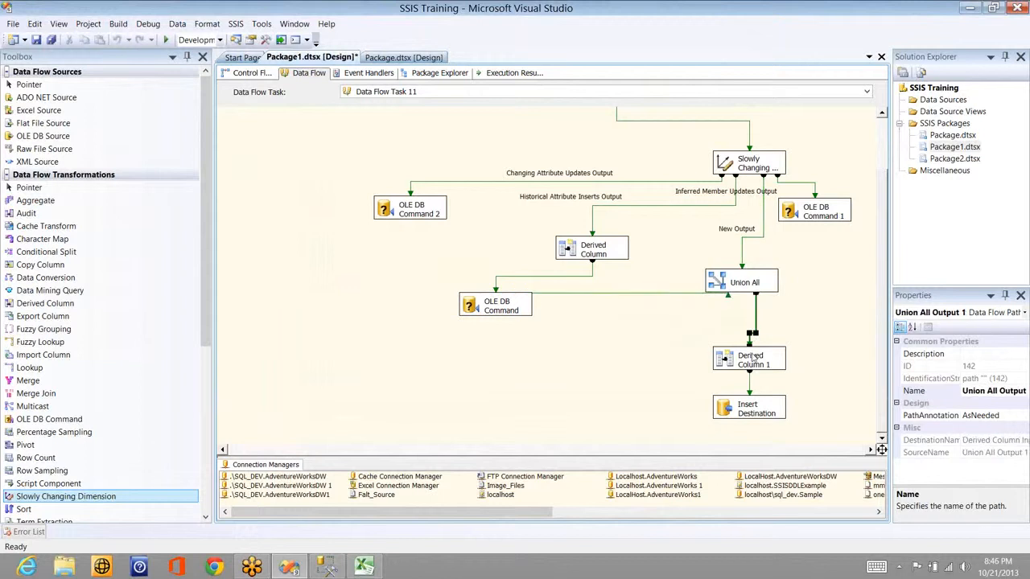
{"action": "double_click", "coordinate": [753, 359]}
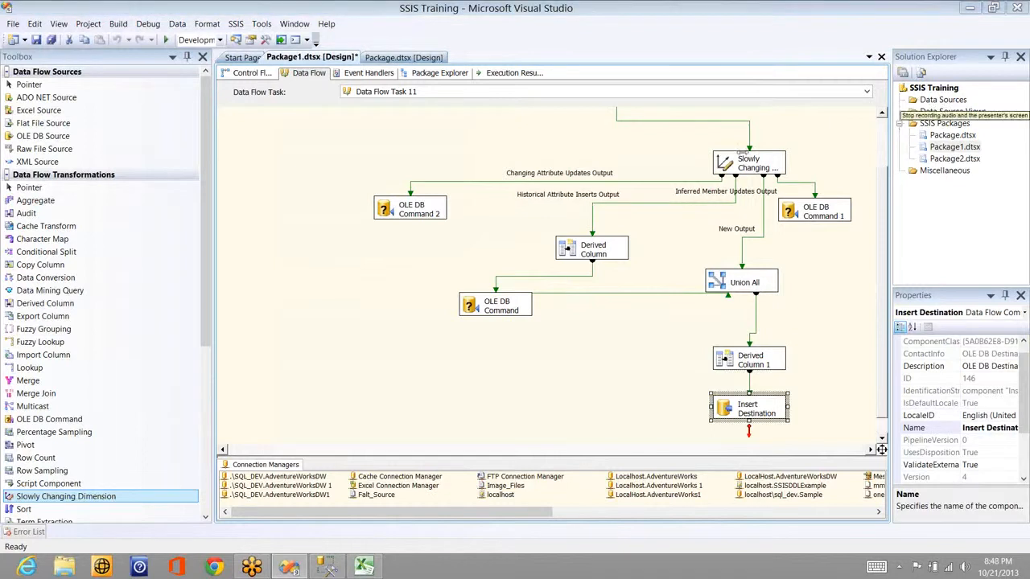
Step: Add a grid data viewer to the Historical Attribute Inserts Output path
{"action": "left_click", "coordinate": [593, 213]}
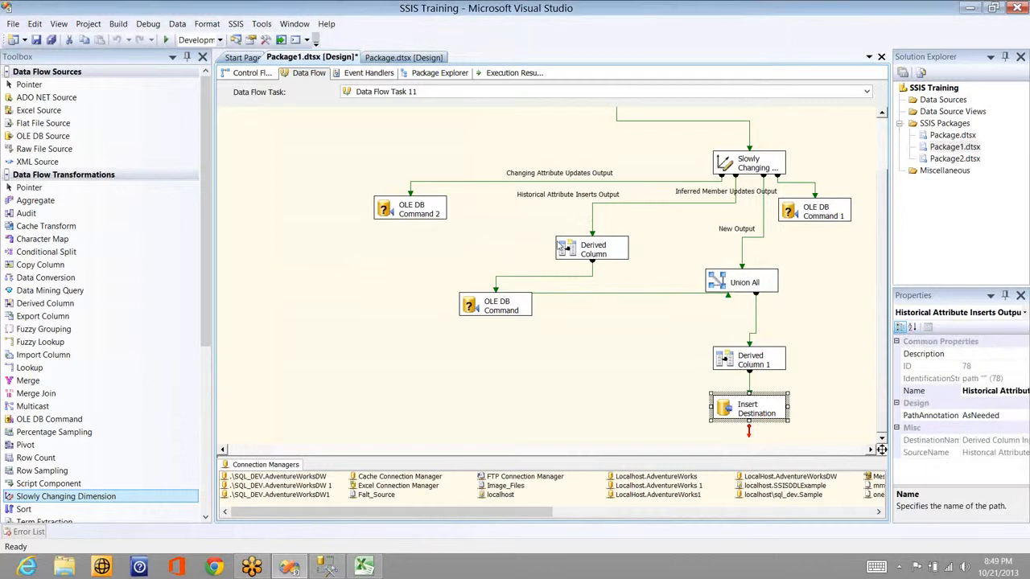
{"action": "right_click", "coordinate": [593, 215]}
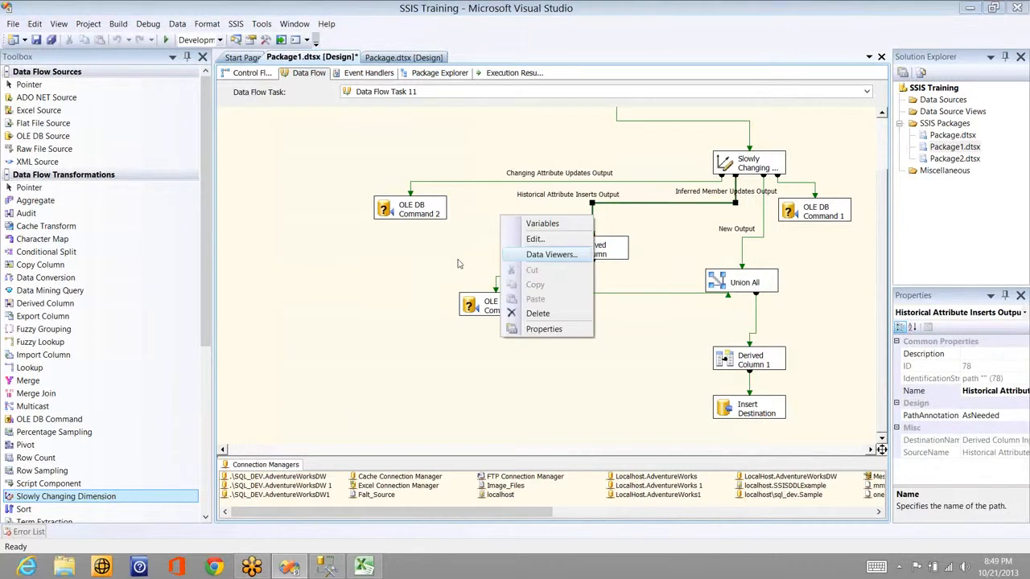
{"action": "left_click", "coordinate": [551, 254]}
{"action": "left_click", "coordinate": [574, 417]}
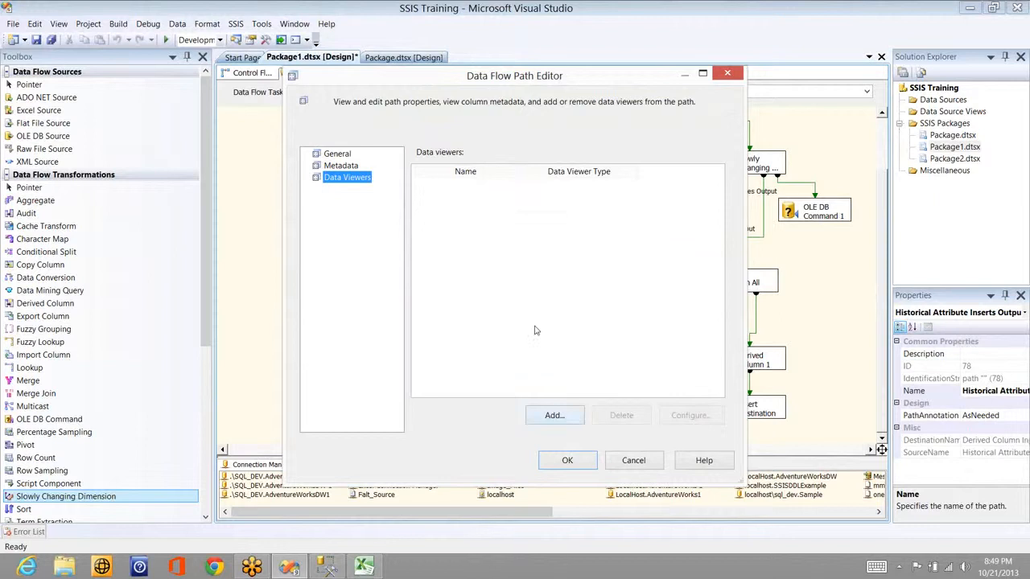
{"action": "left_click", "coordinate": [521, 415]}
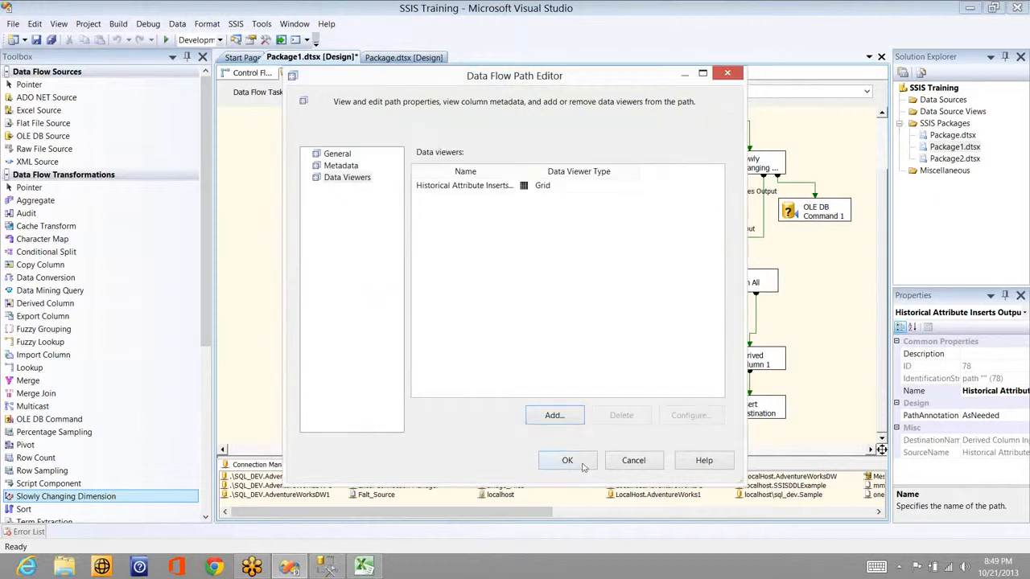
{"action": "left_click", "coordinate": [583, 466]}
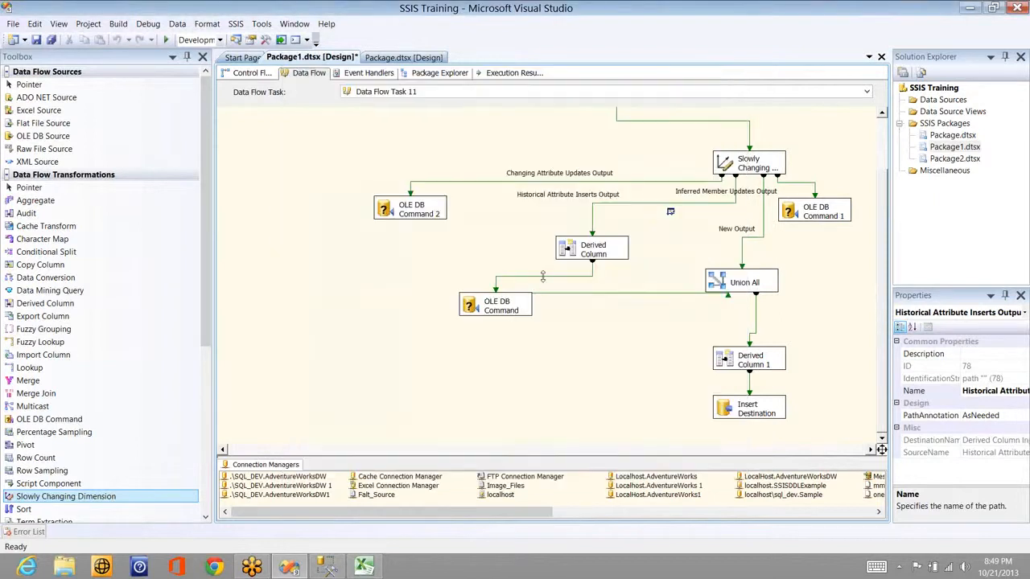
Step: Add a grid data viewer to the path leaving the Derived Column
{"action": "left_click", "coordinate": [543, 276]}
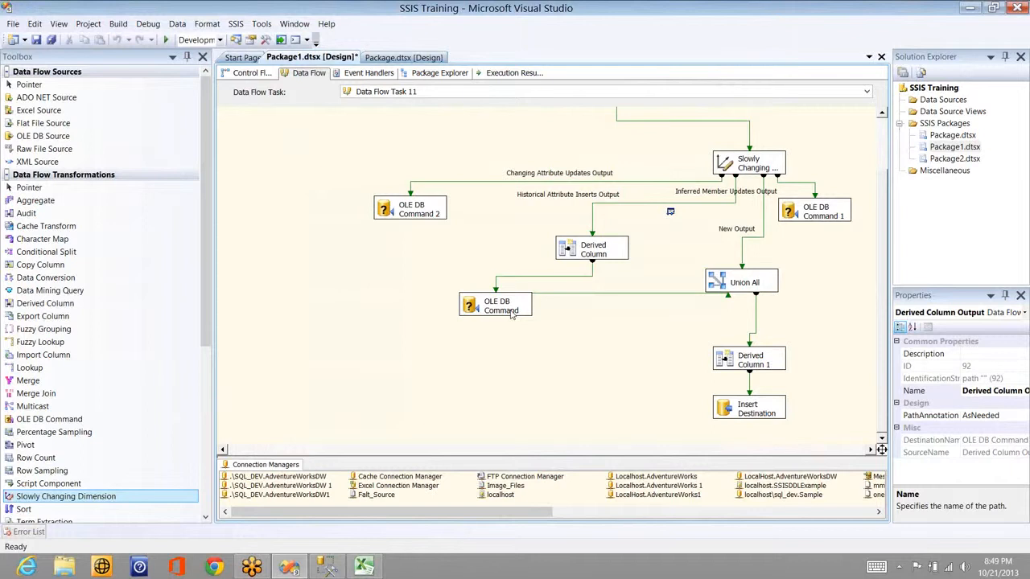
{"action": "right_click", "coordinate": [496, 281]}
{"action": "left_click", "coordinate": [483, 314]}
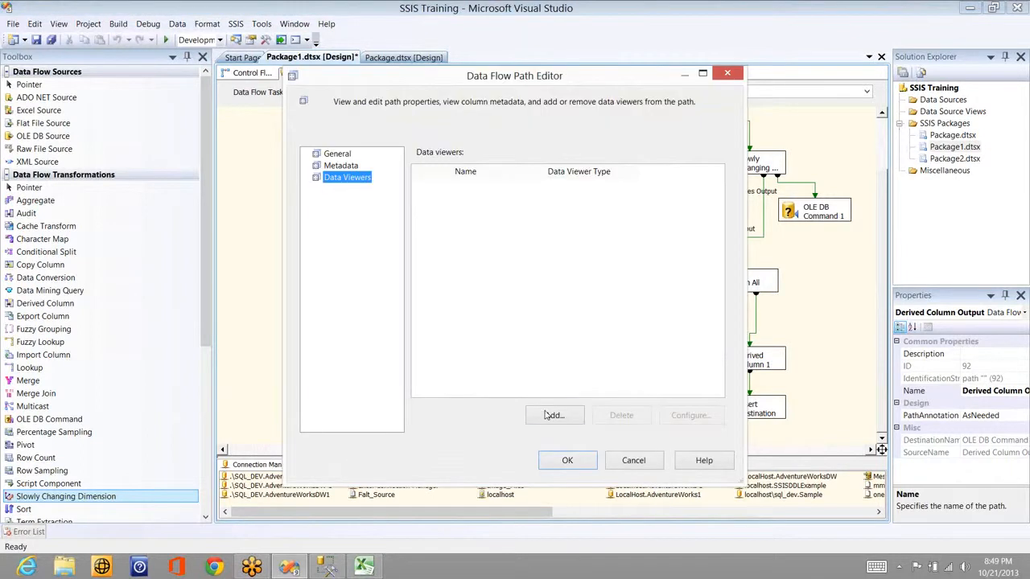
{"action": "left_click", "coordinate": [551, 415]}
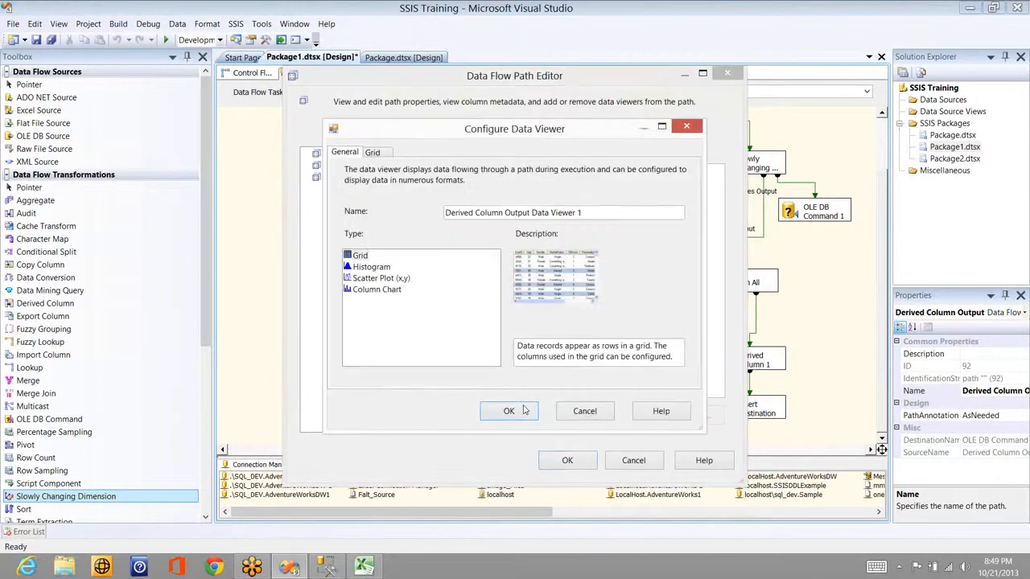
{"action": "key", "text": "Return"}
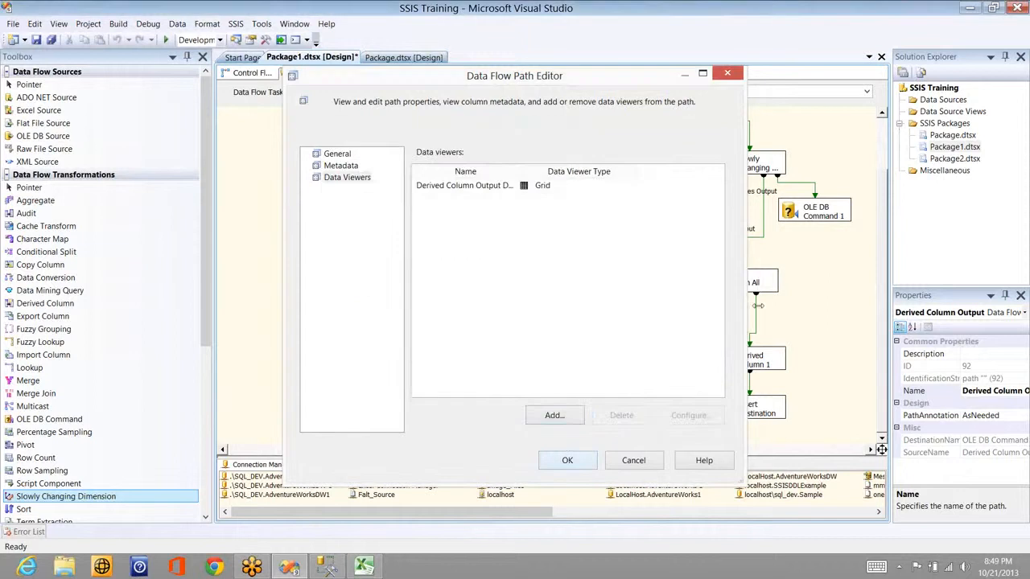
{"action": "key", "text": "Return"}
Step: Add a grid data viewer to the New Output path
{"action": "left_click", "coordinate": [726, 244]}
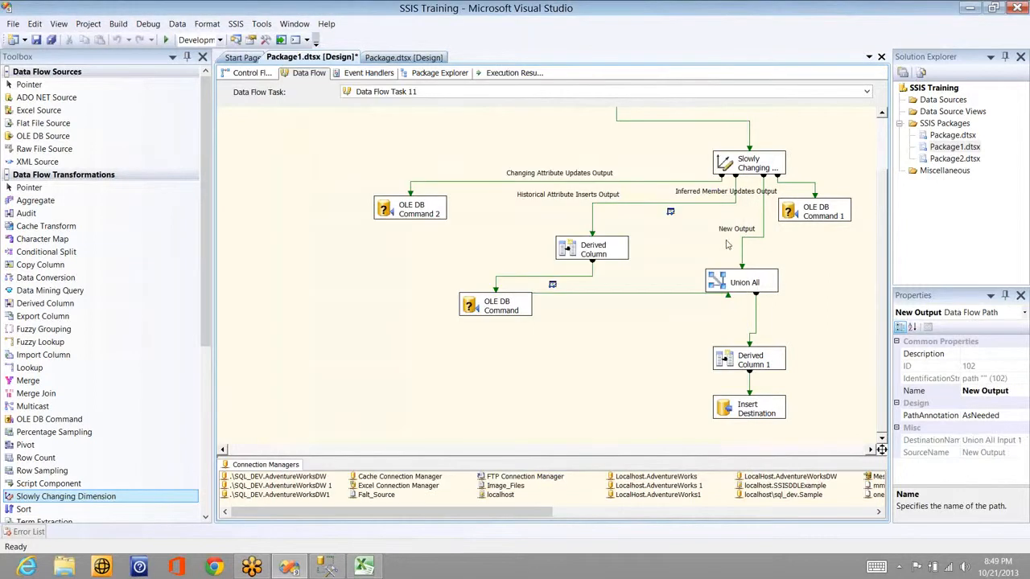
{"action": "right_click", "coordinate": [726, 244]}
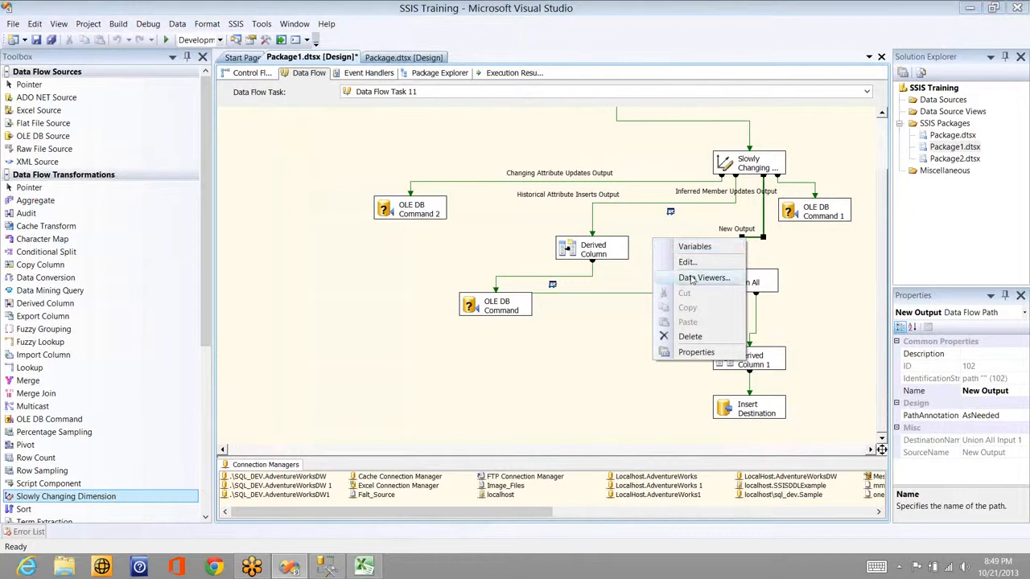
{"action": "left_click", "coordinate": [694, 246]}
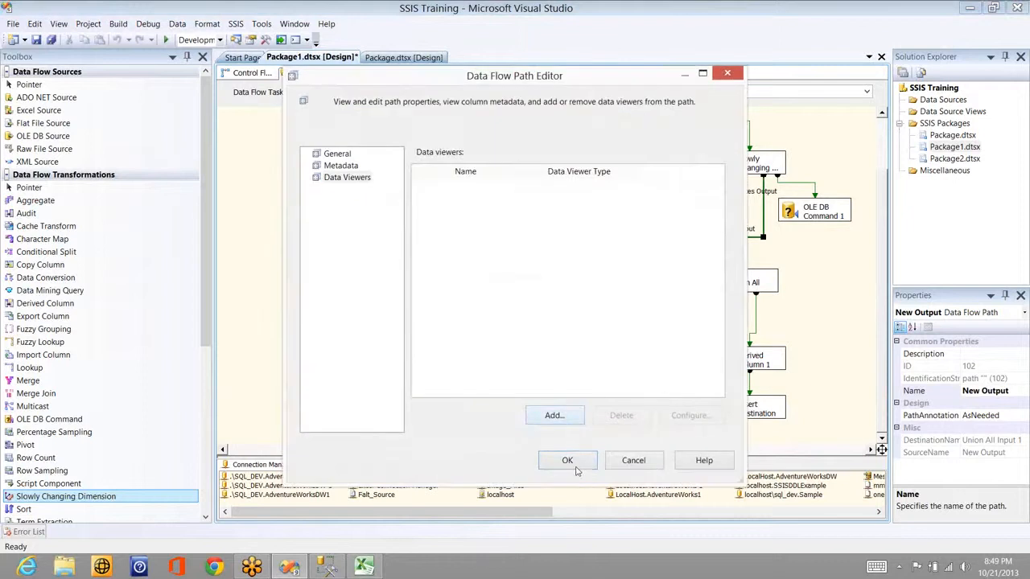
{"action": "key", "text": "Return"}
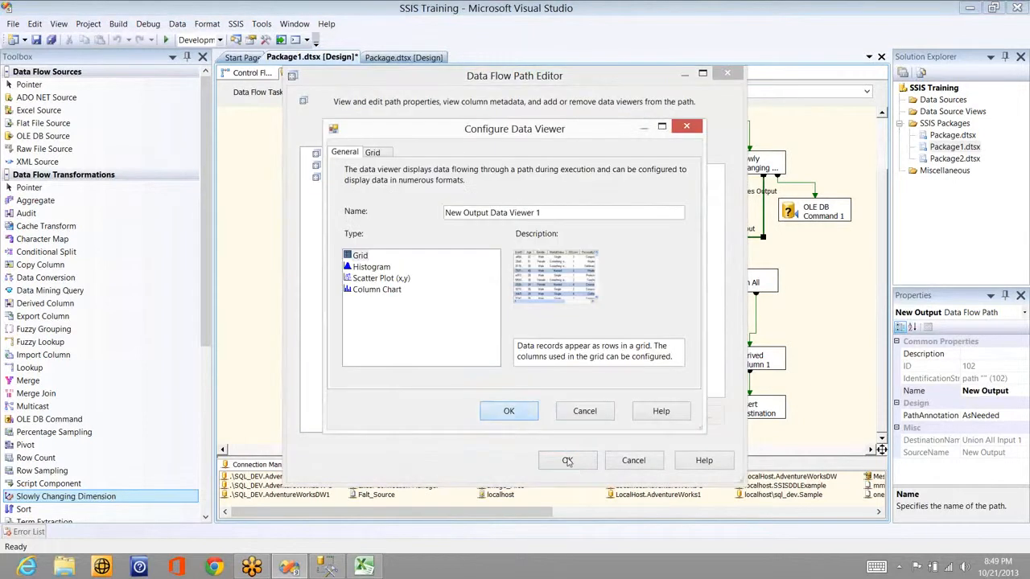
{"action": "key", "text": "Return"}
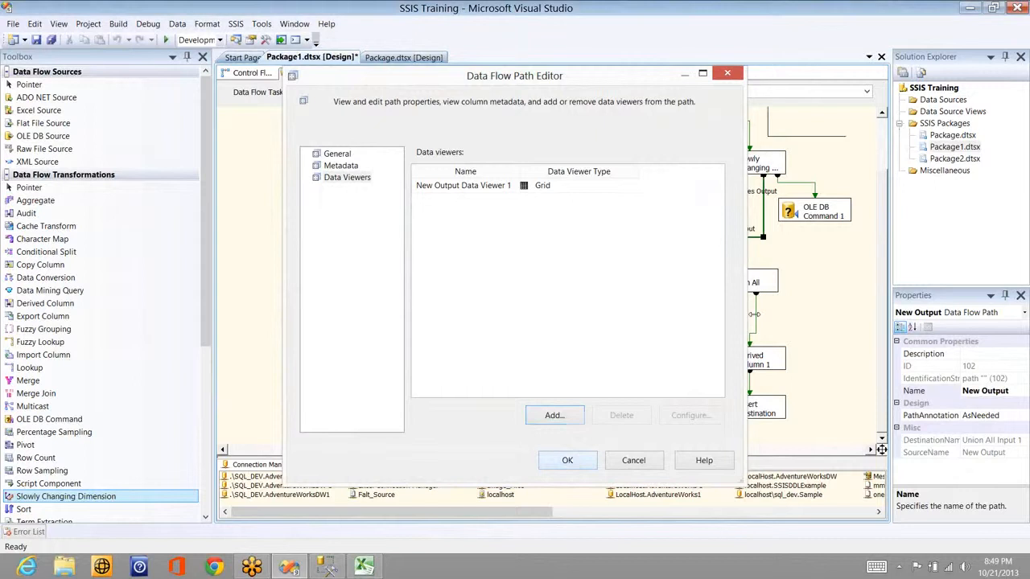
{"action": "double_click", "coordinate": [754, 315]}
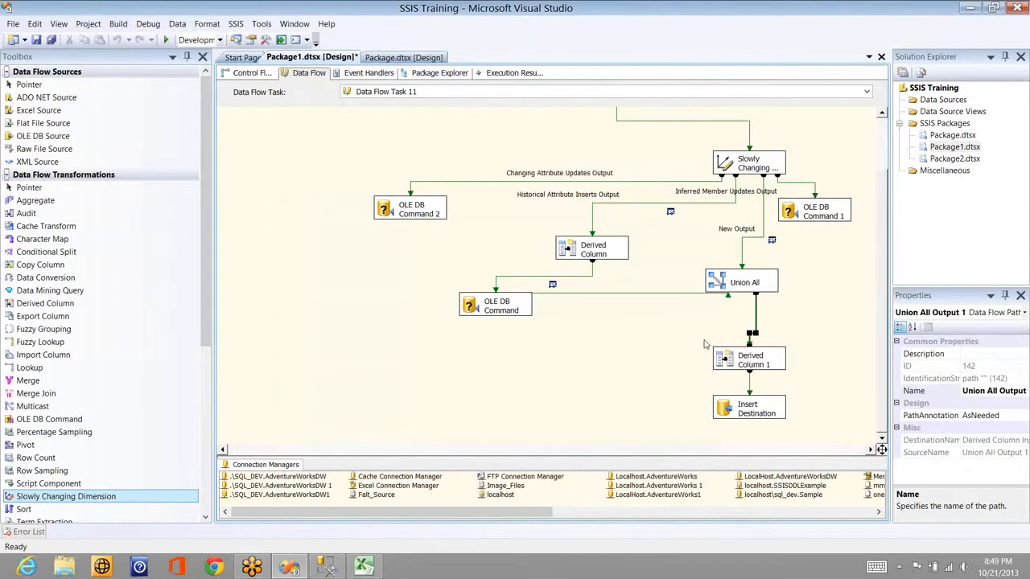
Step: Add a grid data viewer to the Union All to Derived Column 1 path
{"action": "right_click", "coordinate": [753, 318]}
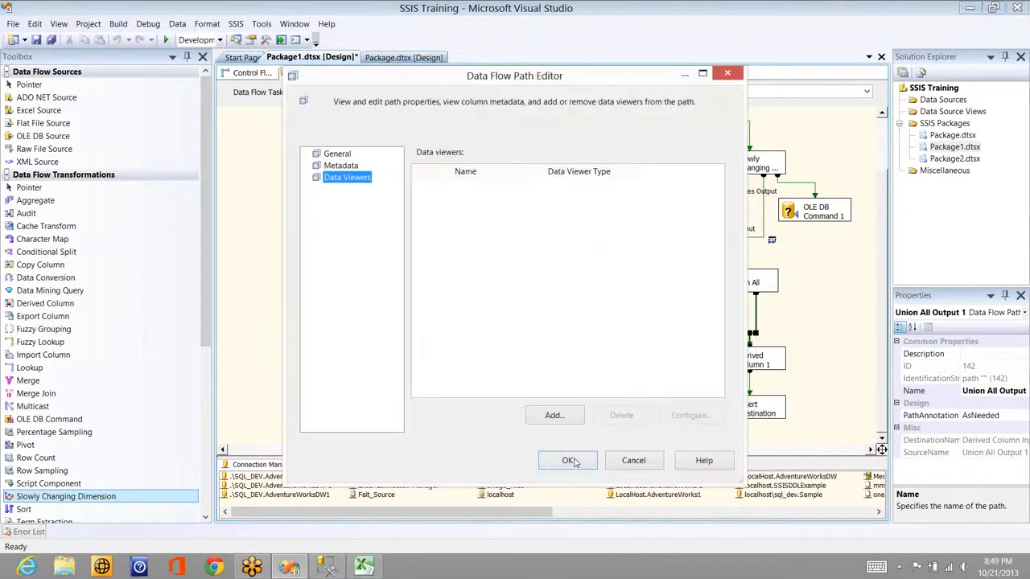
{"action": "left_click", "coordinate": [572, 461]}
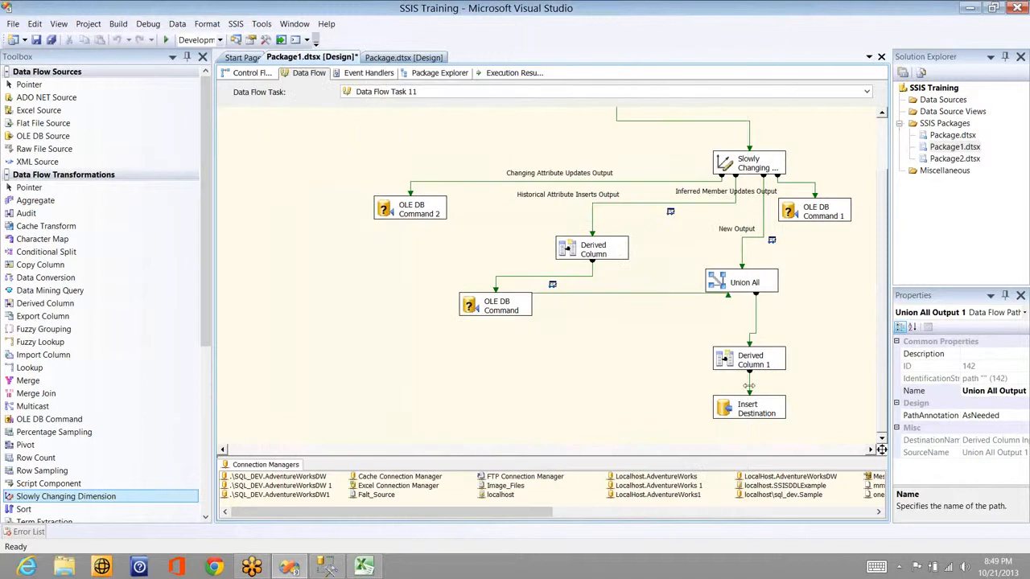
{"action": "left_click", "coordinate": [754, 319]}
{"action": "left_click", "coordinate": [690, 362]}
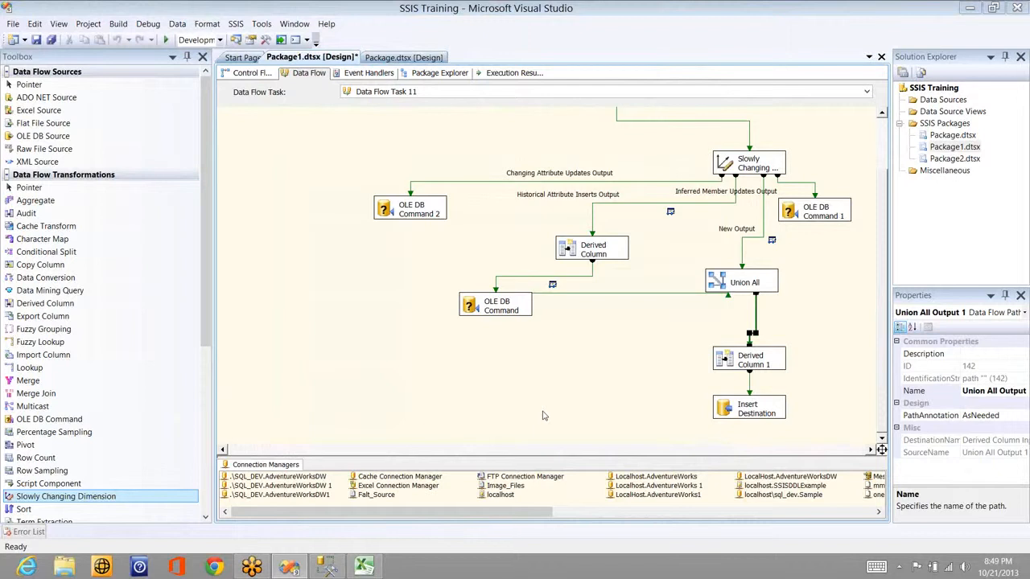
{"action": "left_click", "coordinate": [553, 415]}
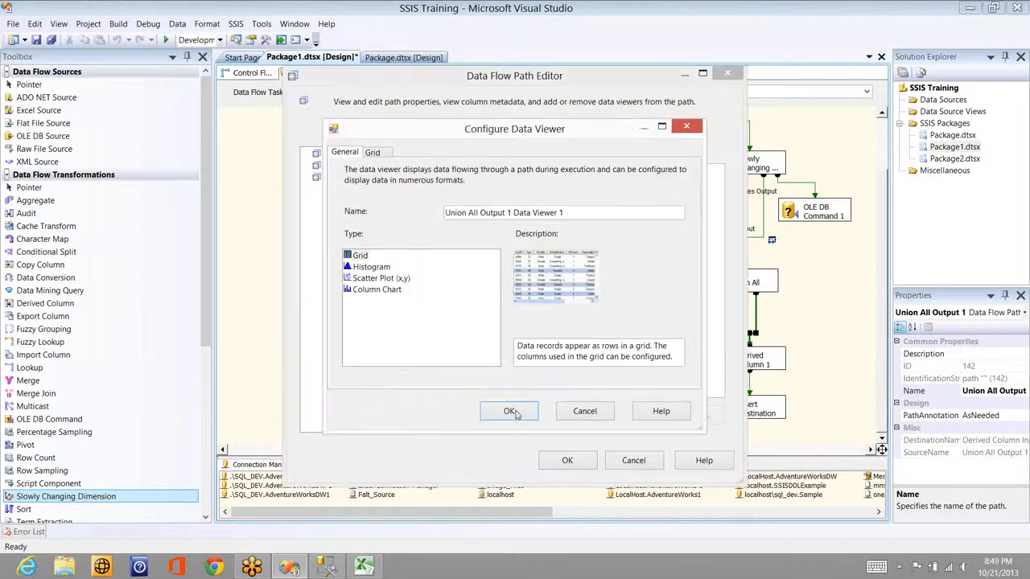
{"action": "left_click", "coordinate": [510, 410]}
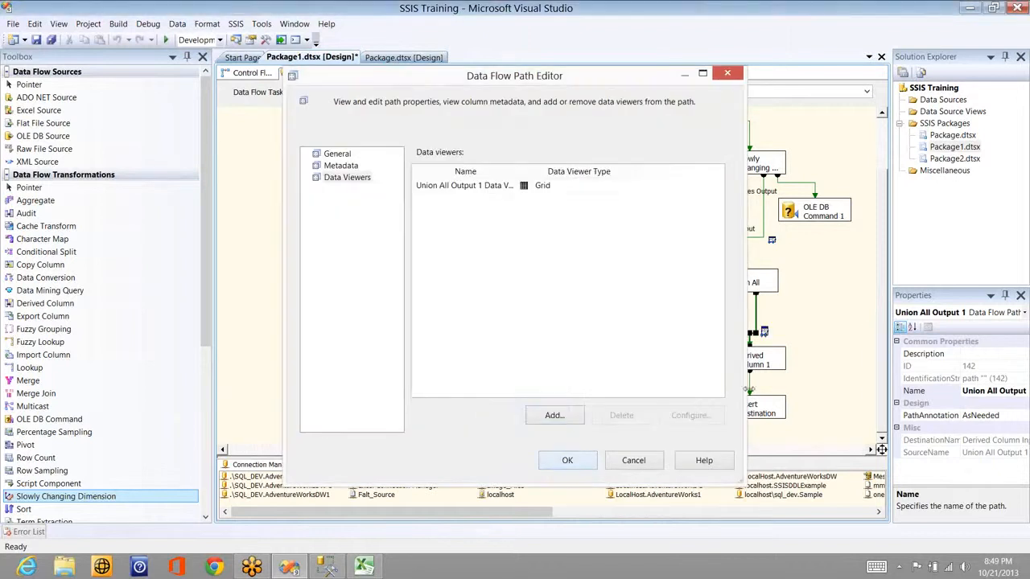
Step: Add a grid data viewer to the path into Insert Destination
{"action": "right_click", "coordinate": [748, 390]}
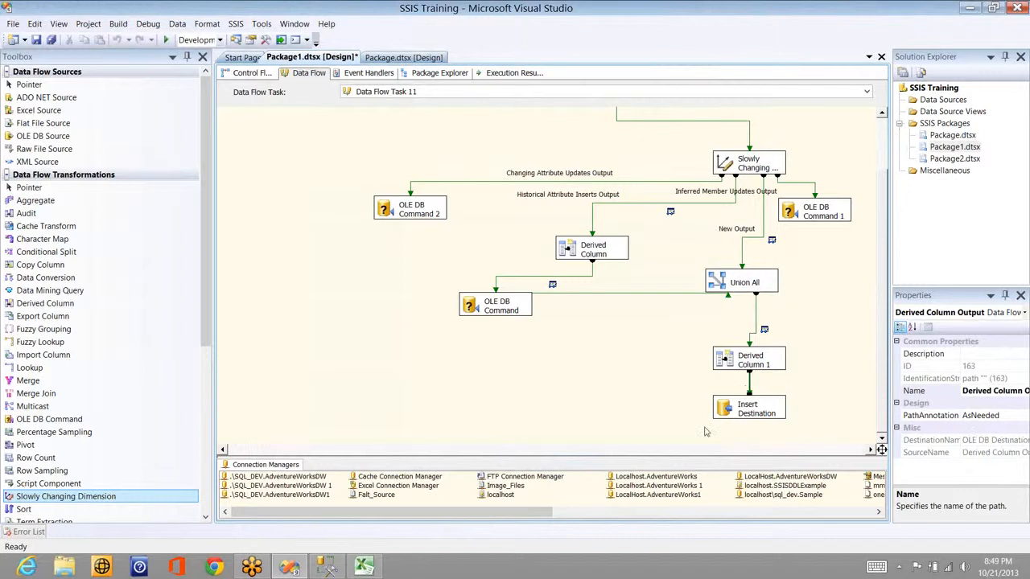
{"action": "right_click", "coordinate": [749, 389]}
{"action": "left_click", "coordinate": [495, 373]}
{"action": "left_click", "coordinate": [551, 416]}
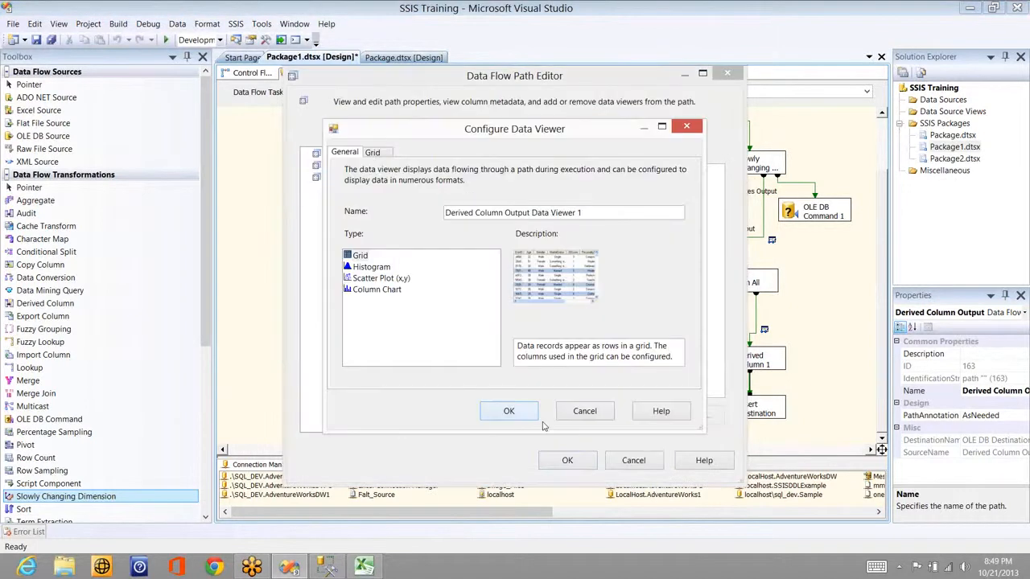
{"action": "left_click", "coordinate": [509, 411]}
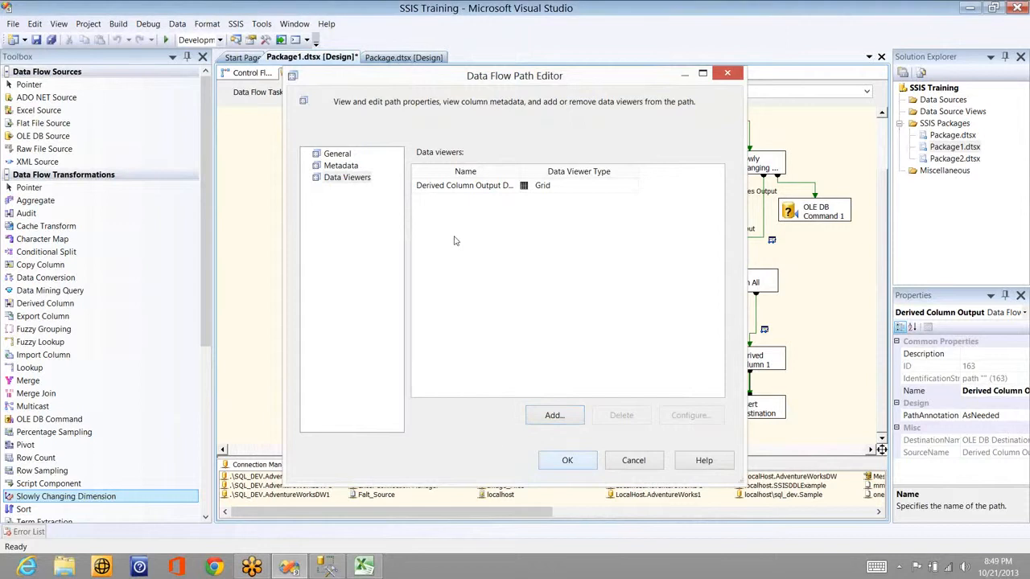
{"action": "key", "text": "Return"}
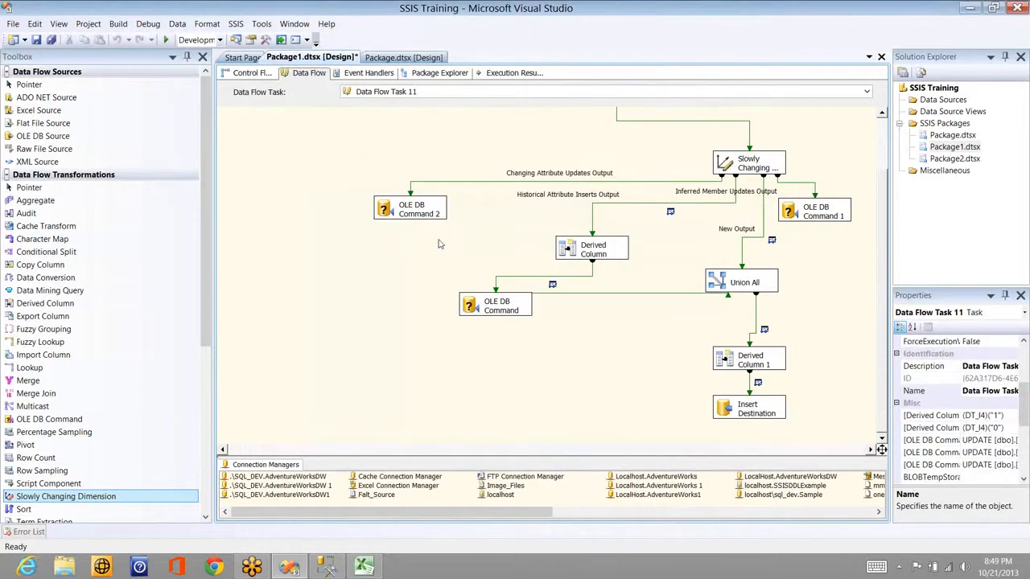
{"action": "right_click", "coordinate": [352, 232]}
Step: Execute the data flow task and inspect the New Output viewer's Name, City, State, Country and Pin columns
{"action": "left_click", "coordinate": [407, 273]}
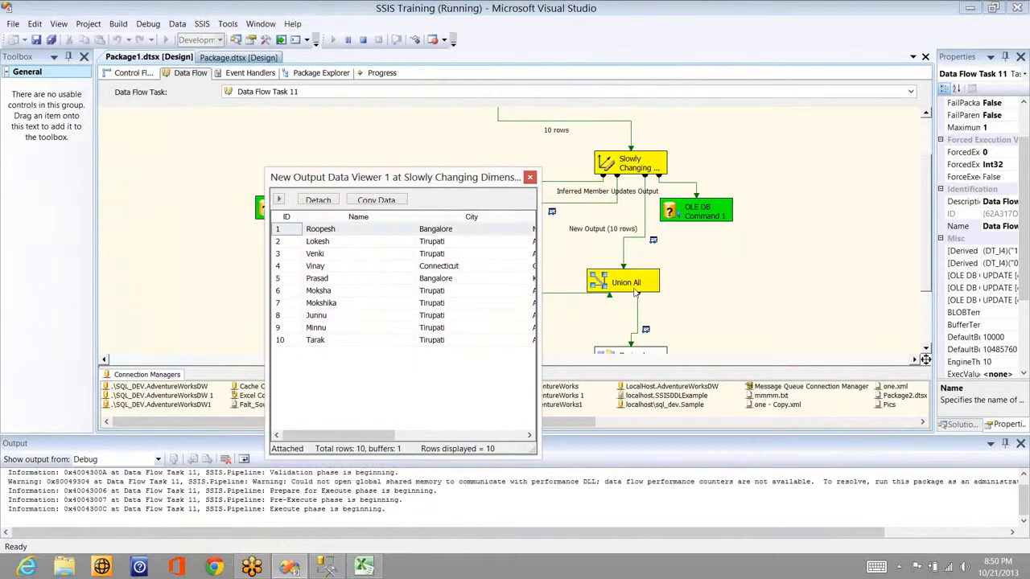
{"action": "left_click_drag", "start_coordinate": [445, 179], "coordinate": [634, 288]}
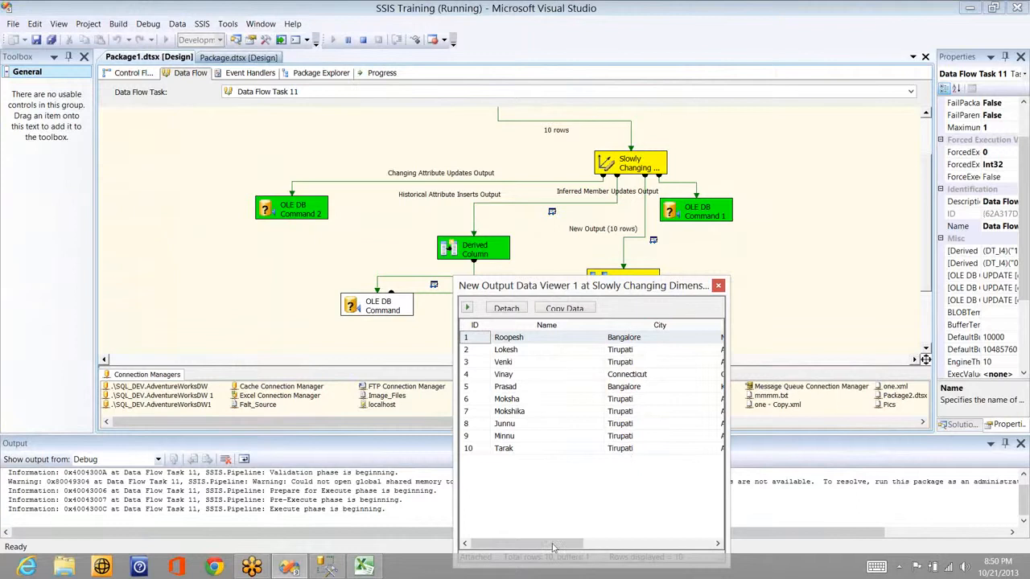
{"action": "left_click", "coordinate": [701, 537]}
{"action": "left_click", "coordinate": [561, 538]}
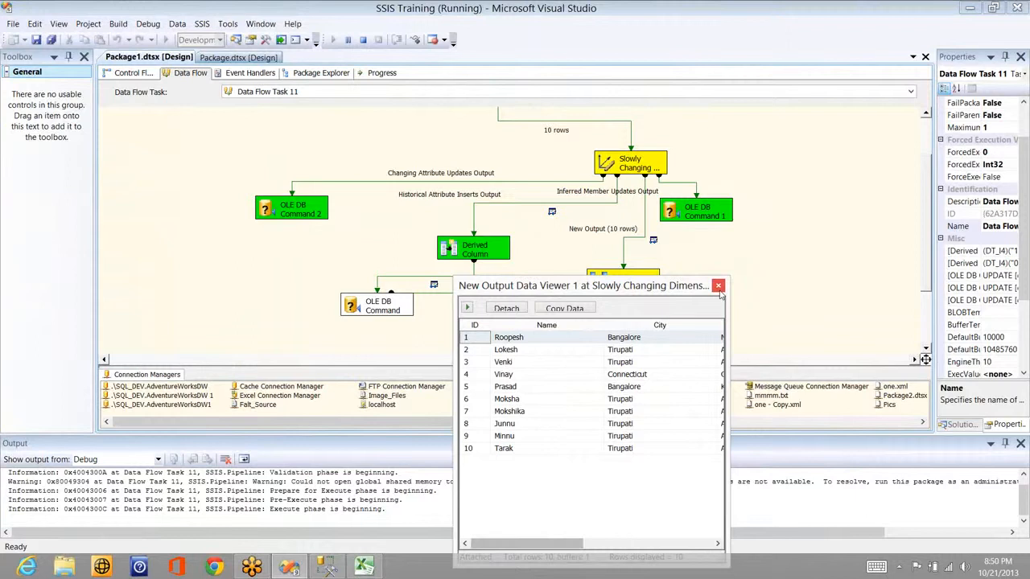
{"action": "left_click", "coordinate": [696, 544]}
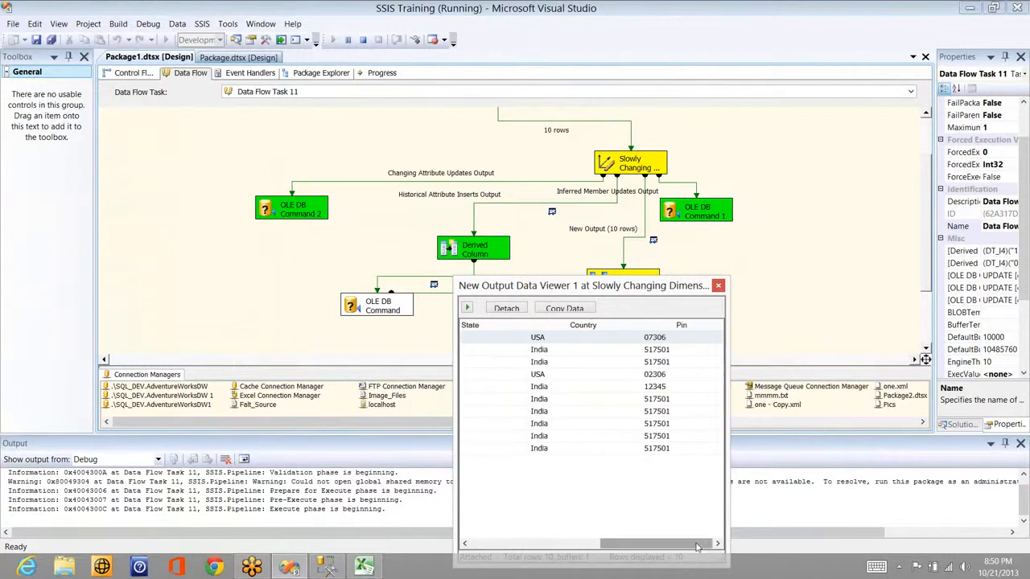
{"action": "left_click", "coordinate": [719, 285]}
Step: Step through the Union All and final viewers until the run succeeds with 10 rows inserted
{"action": "left_click_drag", "start_coordinate": [684, 159], "coordinate": [422, 115]}
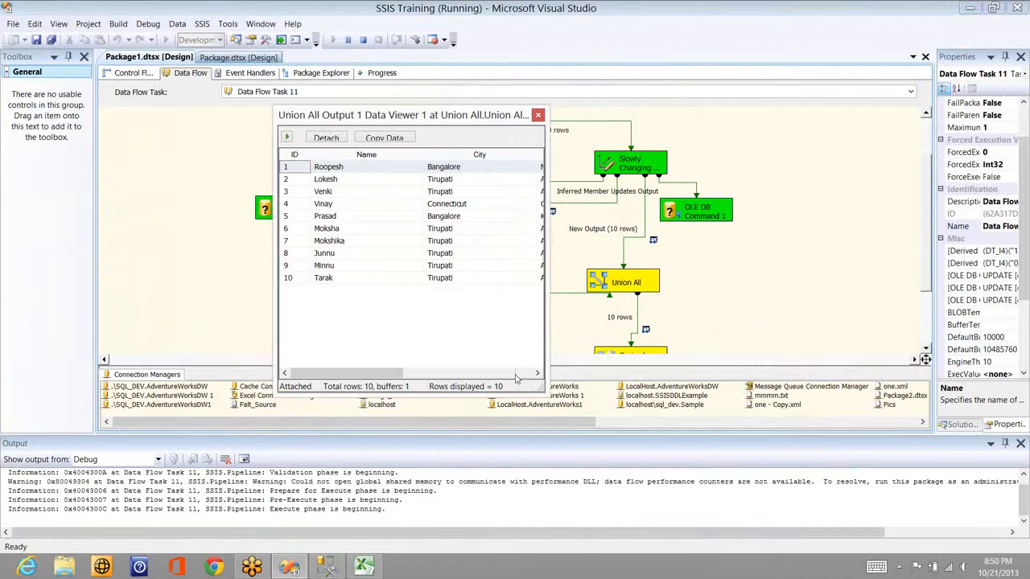
{"action": "left_click", "coordinate": [516, 374]}
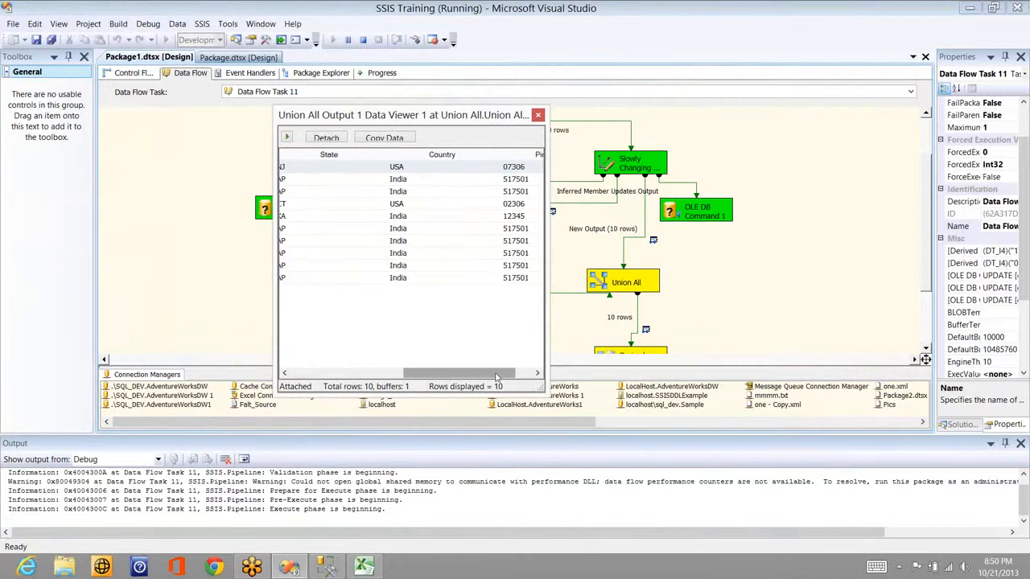
{"action": "left_click", "coordinate": [534, 372]}
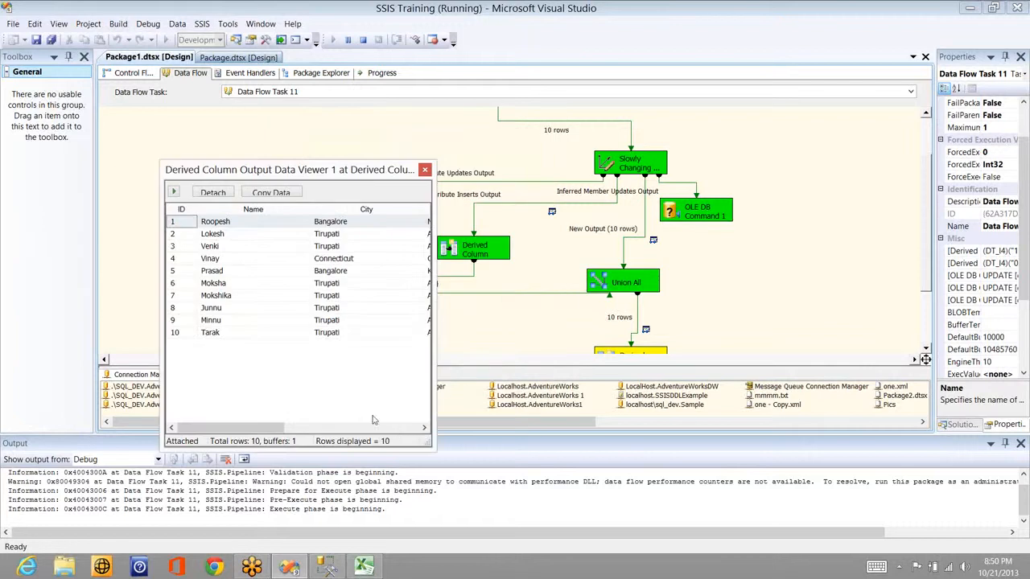
{"action": "left_click", "coordinate": [398, 427]}
{"action": "left_click", "coordinate": [398, 428]}
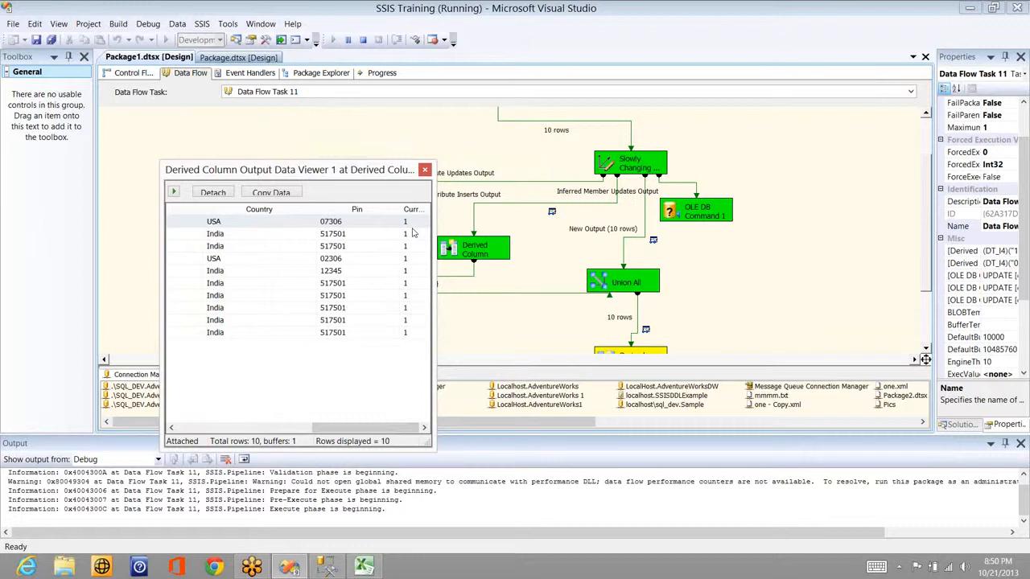
{"action": "left_click", "coordinate": [425, 170]}
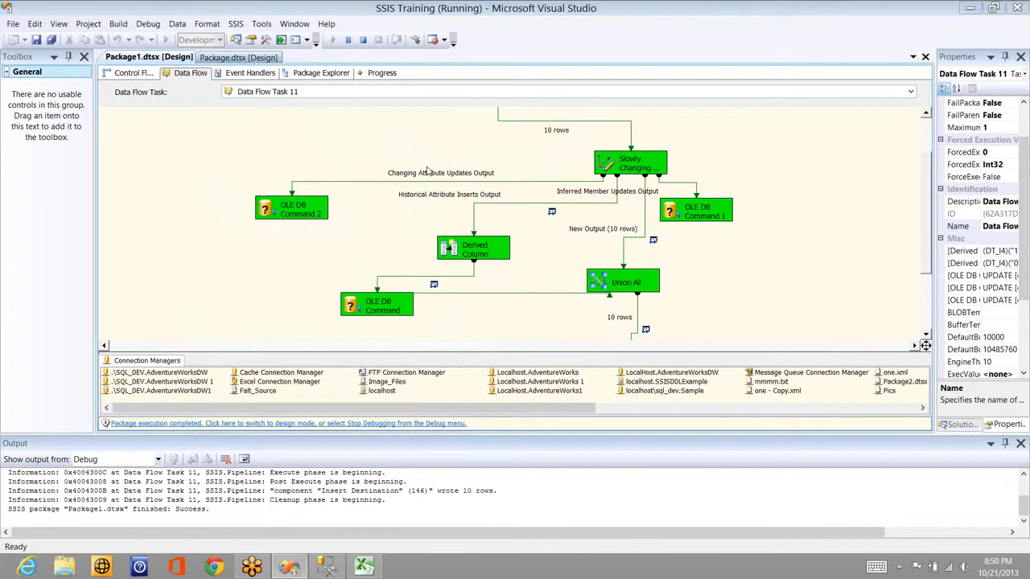
{"action": "key", "text": "alt+Tab"}
{"action": "key", "text": "Tab"}
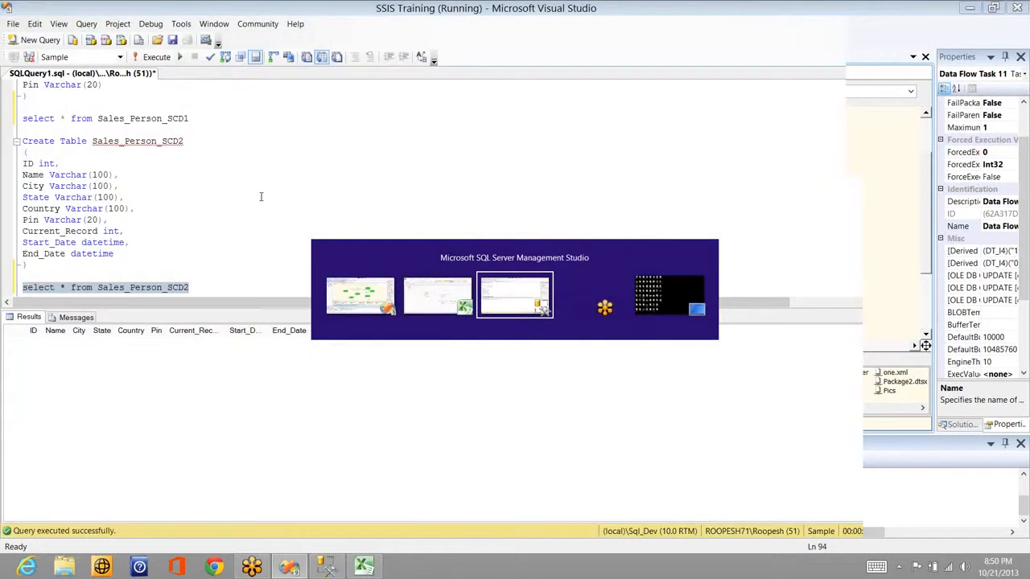
Step: Edit the update statement to SET City='Jersey' WHERE City='Bangalore'
{"action": "left_click", "coordinate": [189, 143]}
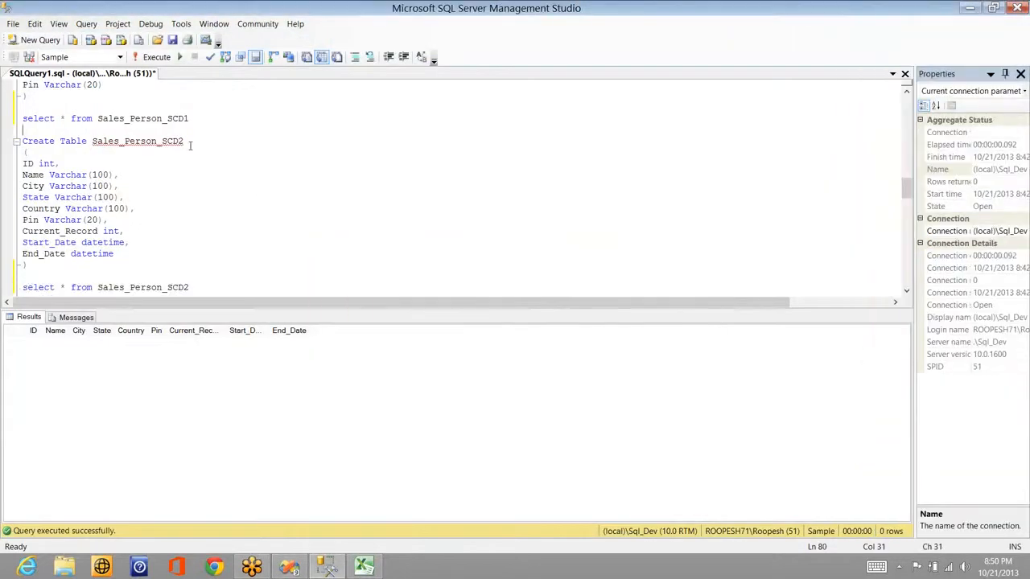
{"action": "key", "text": "Up"}
{"action": "key", "text": "Up"}
{"action": "key", "text": "Up"}
{"action": "key", "text": "Up"}
{"action": "key", "text": "Up"}
{"action": "key", "text": "Up"}
{"action": "key", "text": "Up"}
{"action": "key", "text": "Up"}
{"action": "key", "text": "Up"}
{"action": "key", "text": "Up"}
{"action": "key", "text": "Up"}
{"action": "key", "text": "Up"}
{"action": "key", "text": "Up"}
{"action": "key", "text": "Up"}
{"action": "key", "text": "Up"}
{"action": "key", "text": "Up"}
{"action": "key", "text": "Up"}
{"action": "key", "text": "Up"}
{"action": "key", "text": "Up"}
{"action": "key", "text": "Up"}
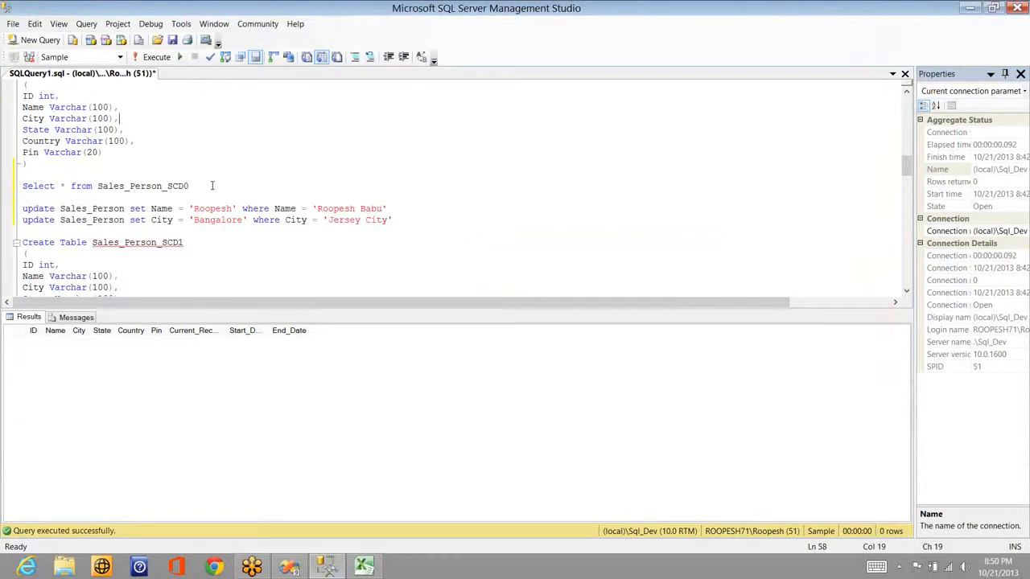
{"action": "left_click", "coordinate": [234, 208]}
{"action": "double_click", "coordinate": [235, 221]}
{"action": "key", "text": "ctrl+c"}
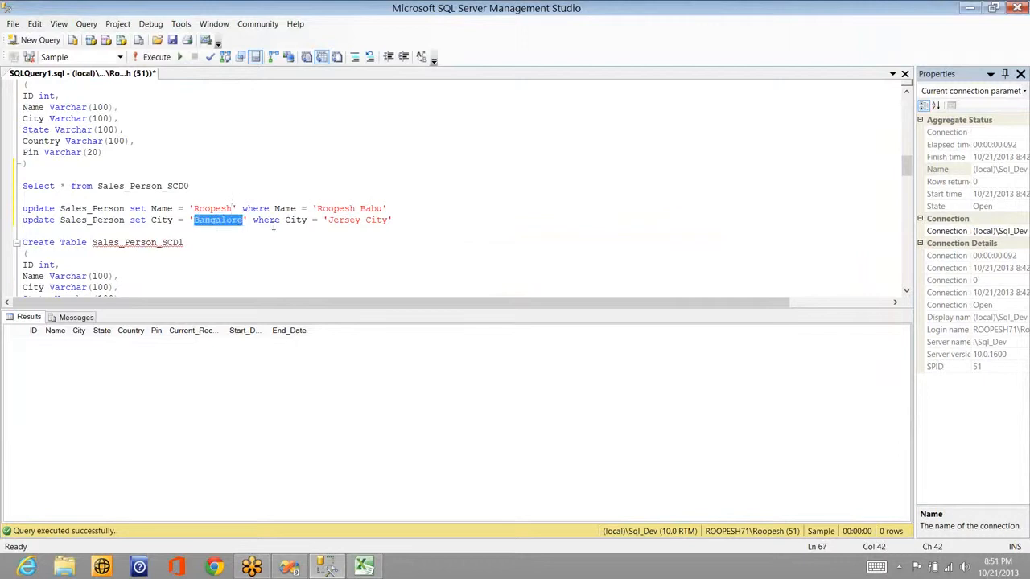
{"action": "left_click", "coordinate": [389, 220]}
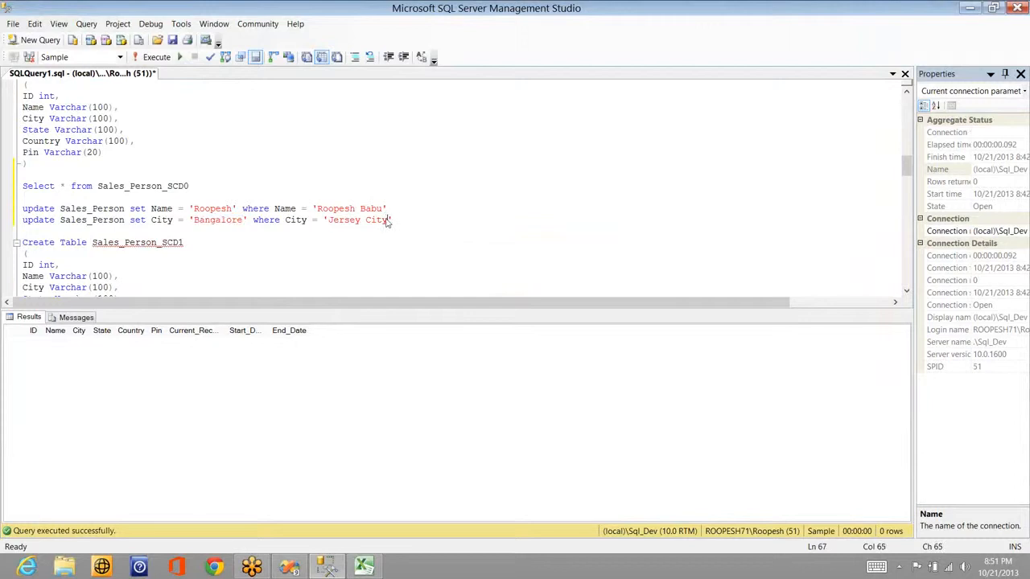
{"action": "double_click", "coordinate": [386, 220]}
{"action": "key", "text": "ctrl+v"}
{"action": "key", "text": "Left"}
{"action": "key", "text": "Left"}
{"action": "key", "text": "Left"}
{"action": "key", "text": "Left"}
{"action": "key", "text": "Left"}
{"action": "key", "text": "Left"}
{"action": "key", "text": "Left"}
{"action": "key", "text": "shift+Left"}
{"action": "key", "text": "shift+Left"}
{"action": "key", "text": "shift+Left"}
{"action": "key", "text": "shift+Left"}
{"action": "key", "text": "shift+Left"}
{"action": "key", "text": "shift+Left"}
{"action": "key", "text": "shift+Left"}
{"action": "key", "text": "shift+Left"}
{"action": "key", "text": "shift+Left"}
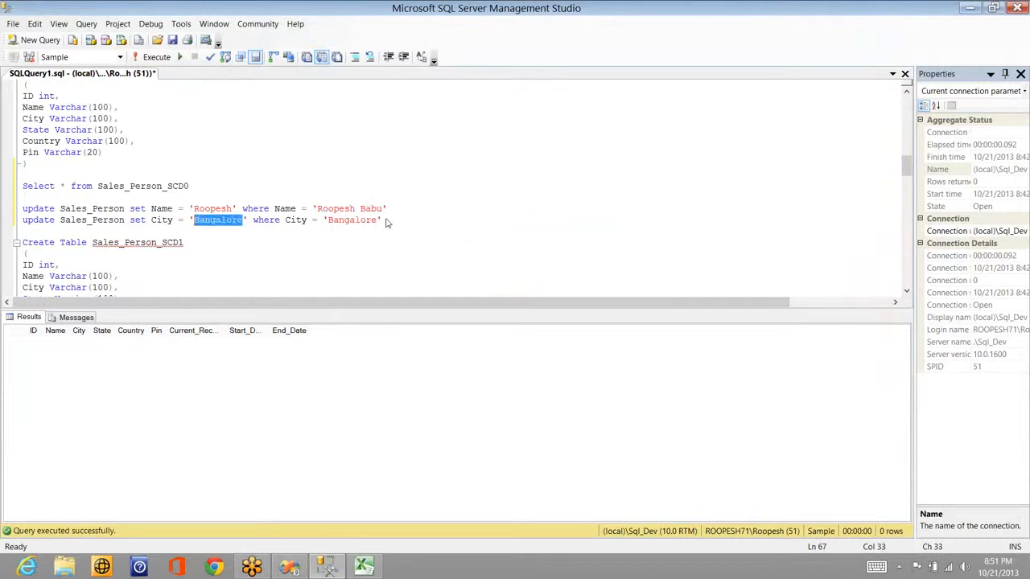
{"action": "type", "text": "Jersey"}
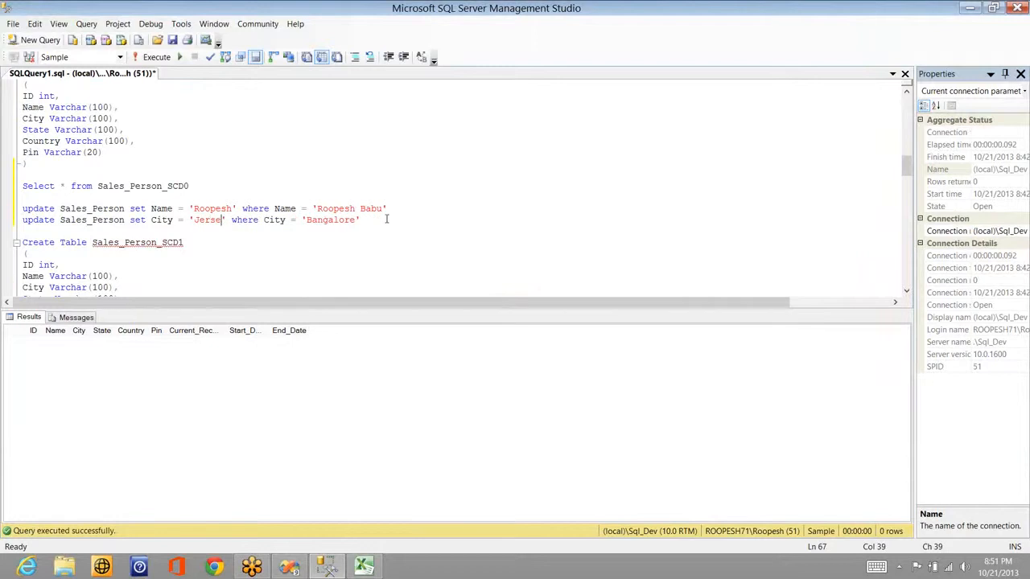
Step: Run the update, changing 2 Bangalore rows to Jersey, and stop the previous package run
{"action": "key", "text": "End"}
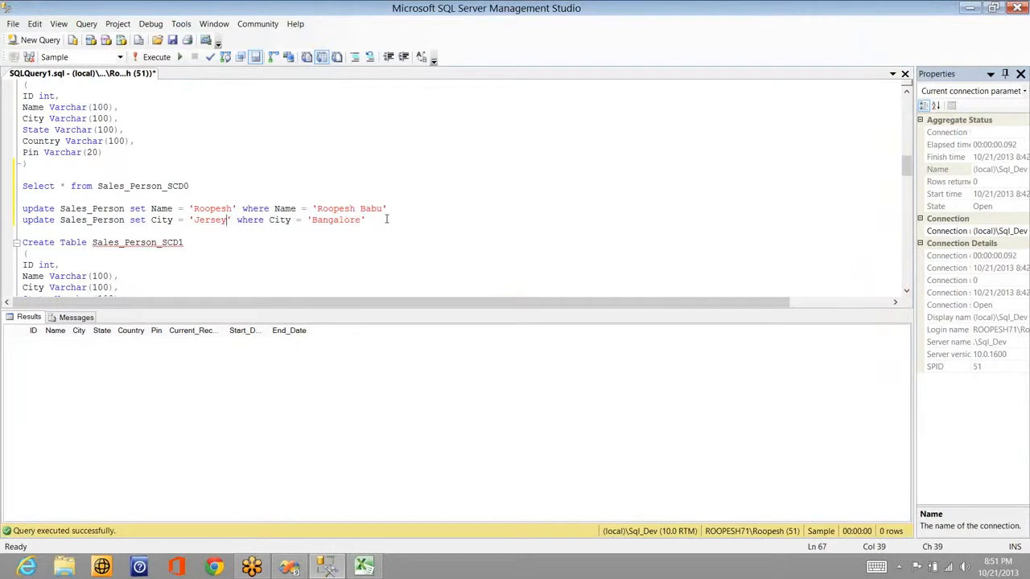
{"action": "key", "text": "shift+Home"}
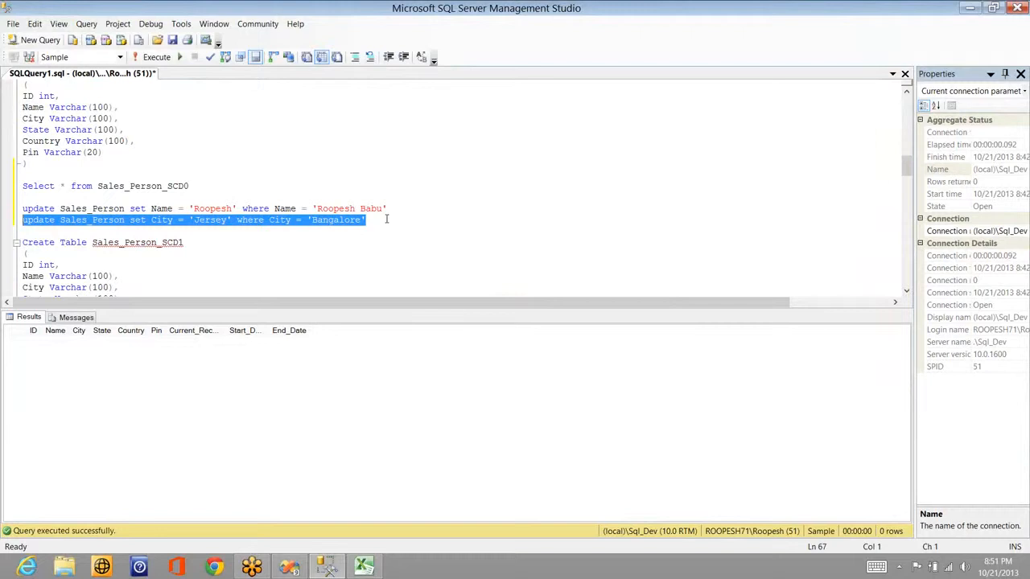
{"action": "key", "text": "F5"}
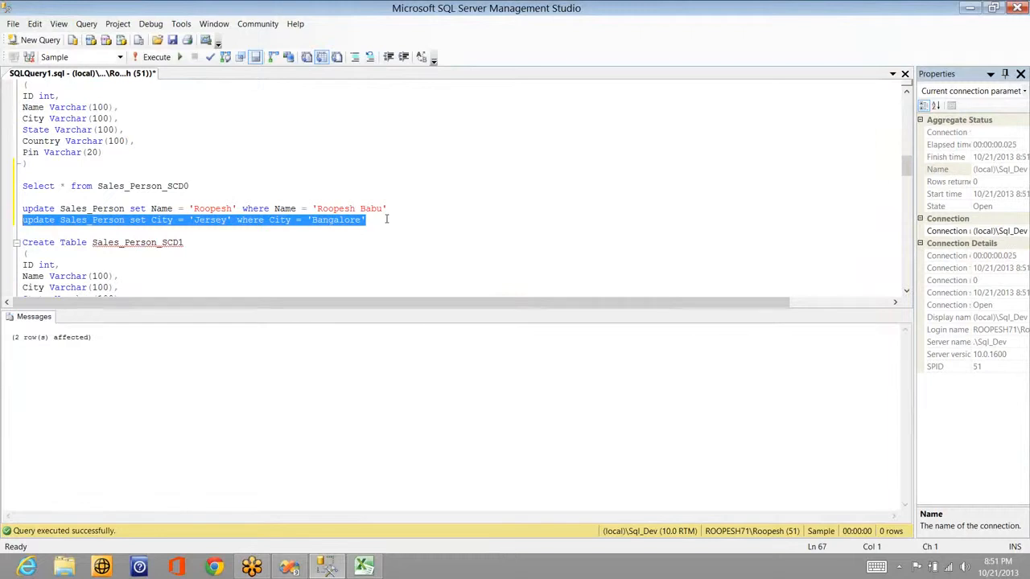
{"action": "double_click", "coordinate": [211, 220]}
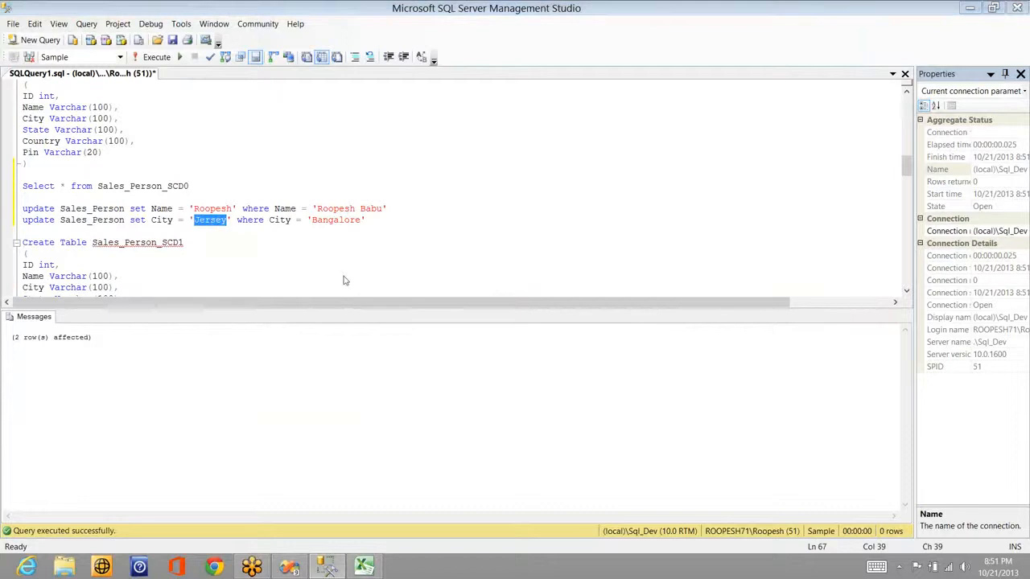
{"action": "key", "text": "alt+Tab"}
{"action": "left_click", "coordinate": [364, 39]}
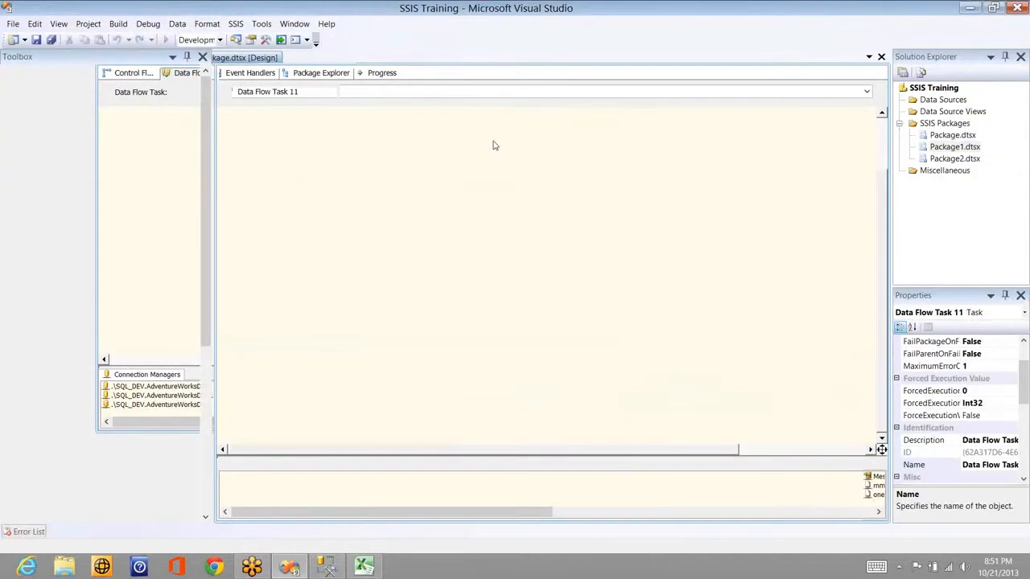
Step: Re-execute the data flow task and review the Historical Attribute Inserts viewer
{"action": "right_click", "coordinate": [476, 184]}
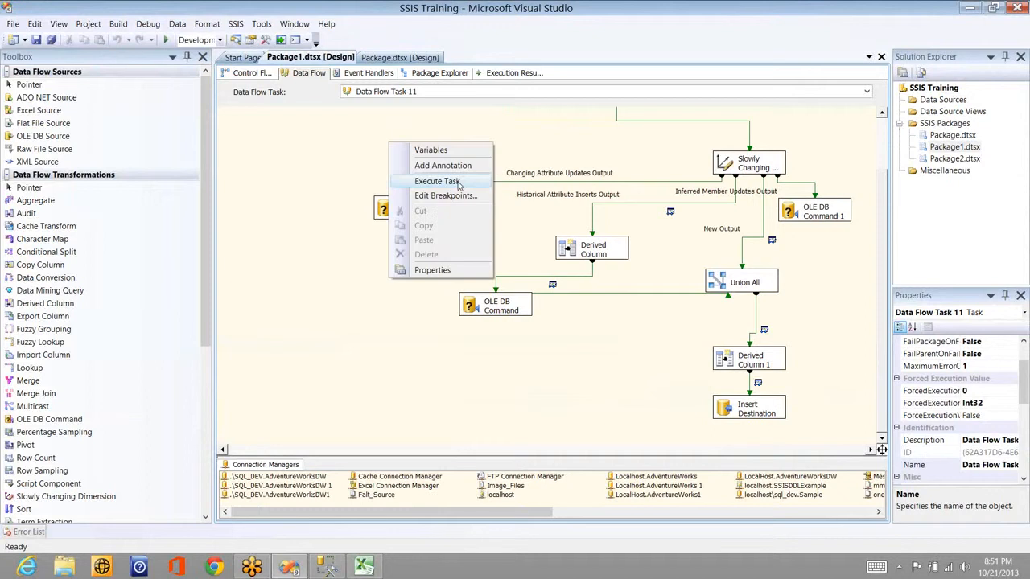
{"action": "left_click", "coordinate": [458, 185]}
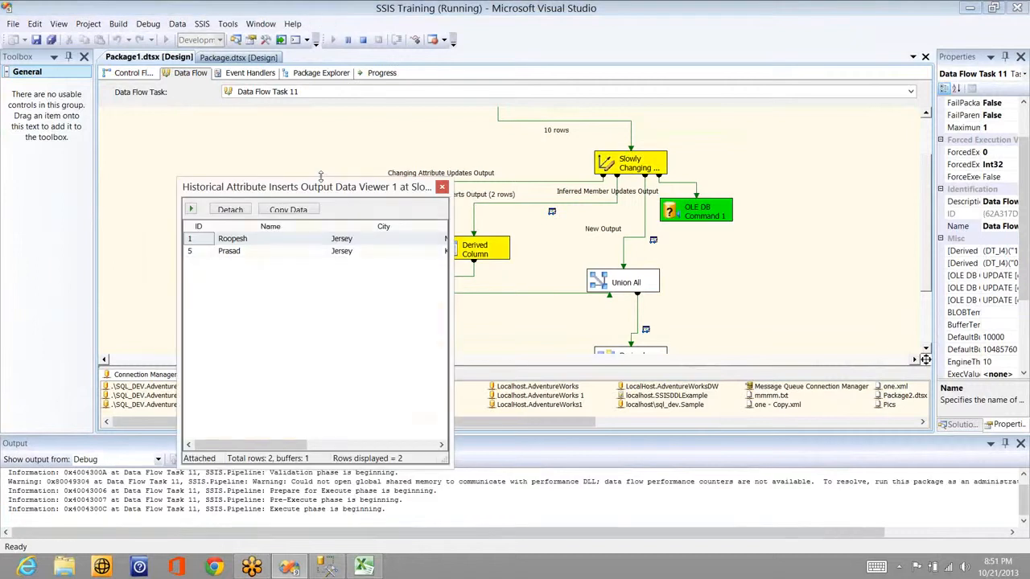
{"action": "left_click_drag", "start_coordinate": [320, 187], "coordinate": [283, 181]}
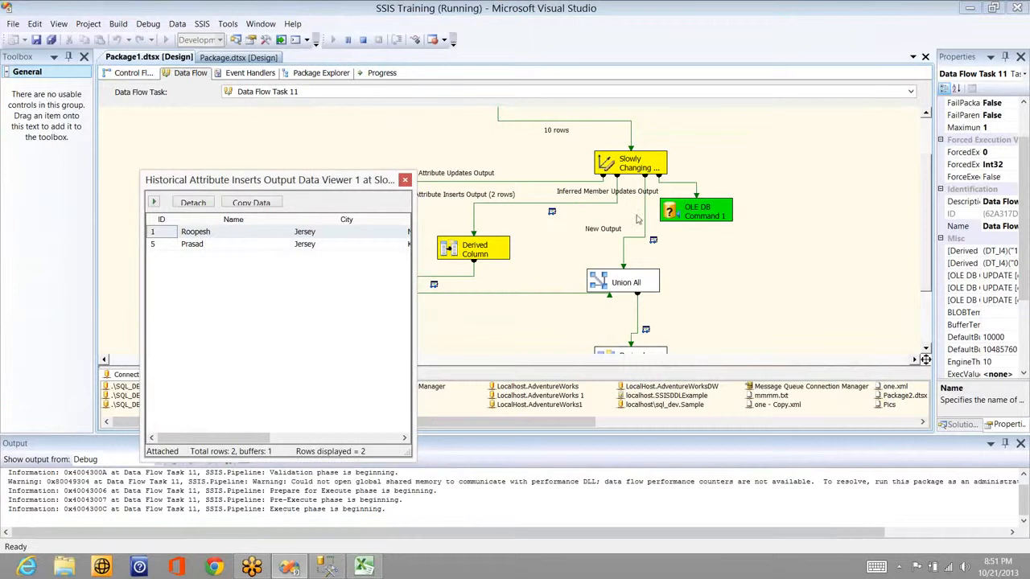
{"action": "left_click", "coordinate": [392, 437]}
{"action": "left_click", "coordinate": [385, 439]}
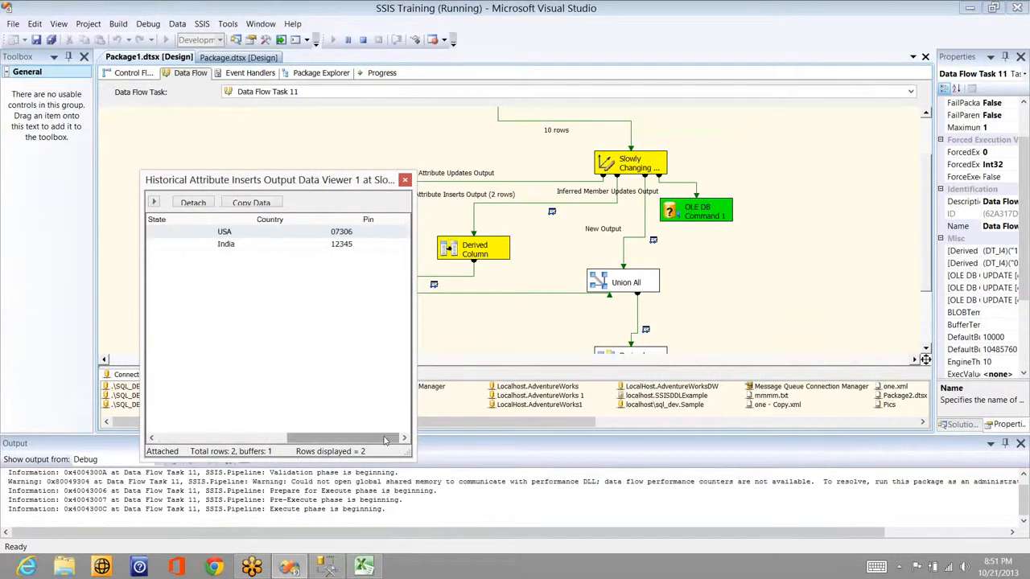
{"action": "left_click", "coordinate": [224, 436]}
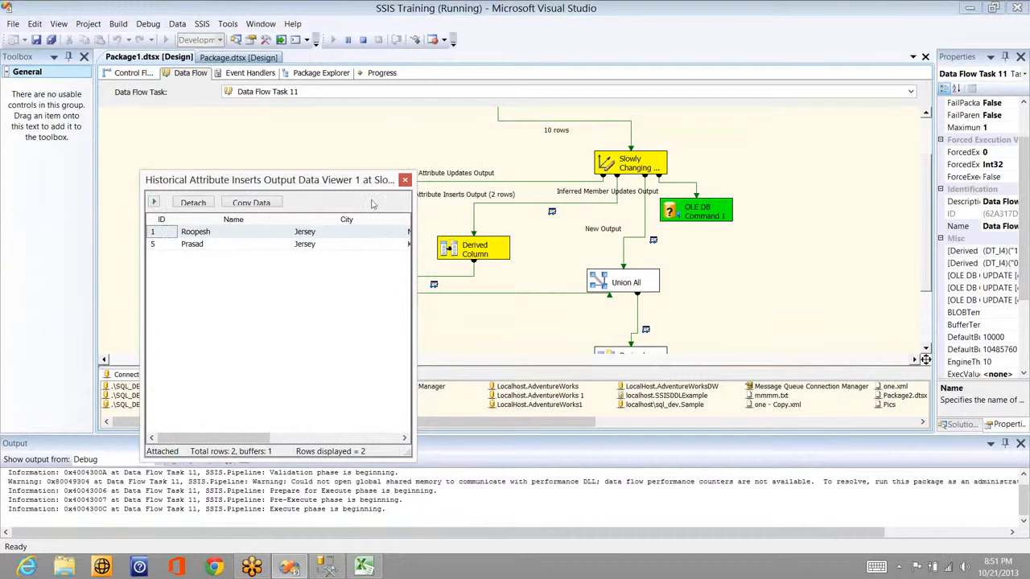
{"action": "left_click", "coordinate": [405, 179]}
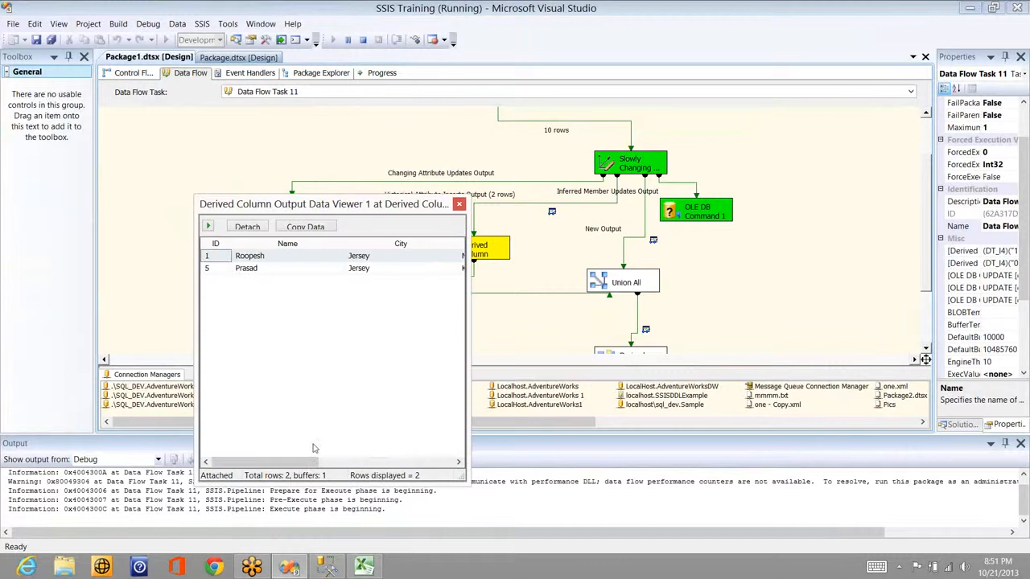
Step: Step through the Derived Column and Union All viewers until 2 new rows reach Insert Destination
{"action": "left_click_drag", "start_coordinate": [311, 466], "coordinate": [438, 465]}
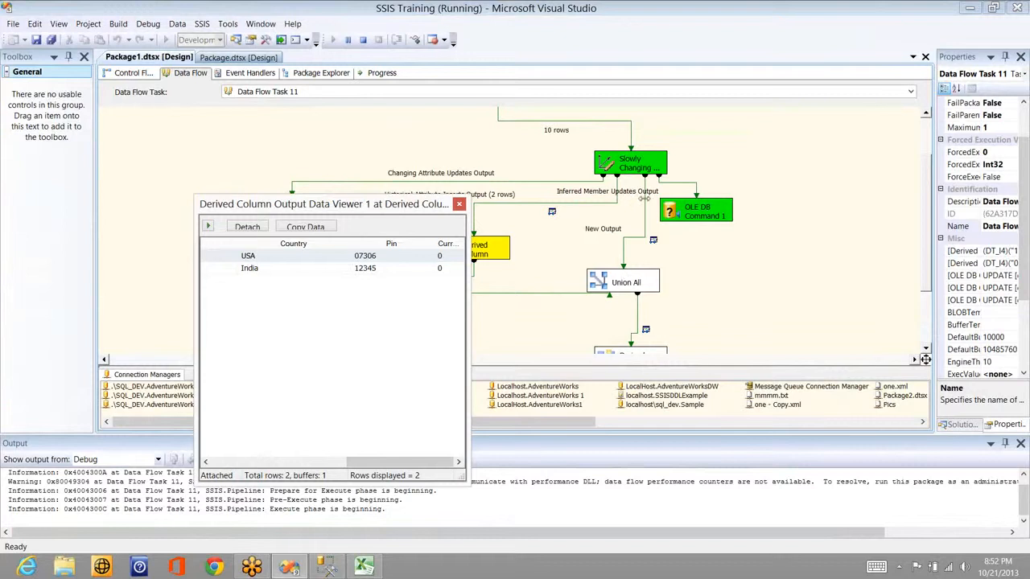
{"action": "left_click", "coordinate": [459, 205]}
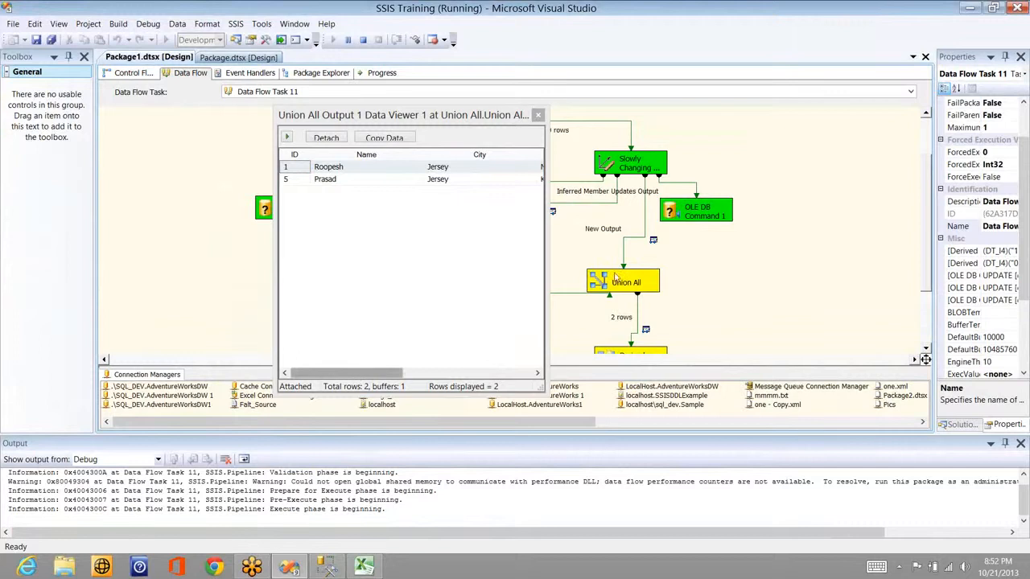
{"action": "left_click", "coordinate": [508, 369]}
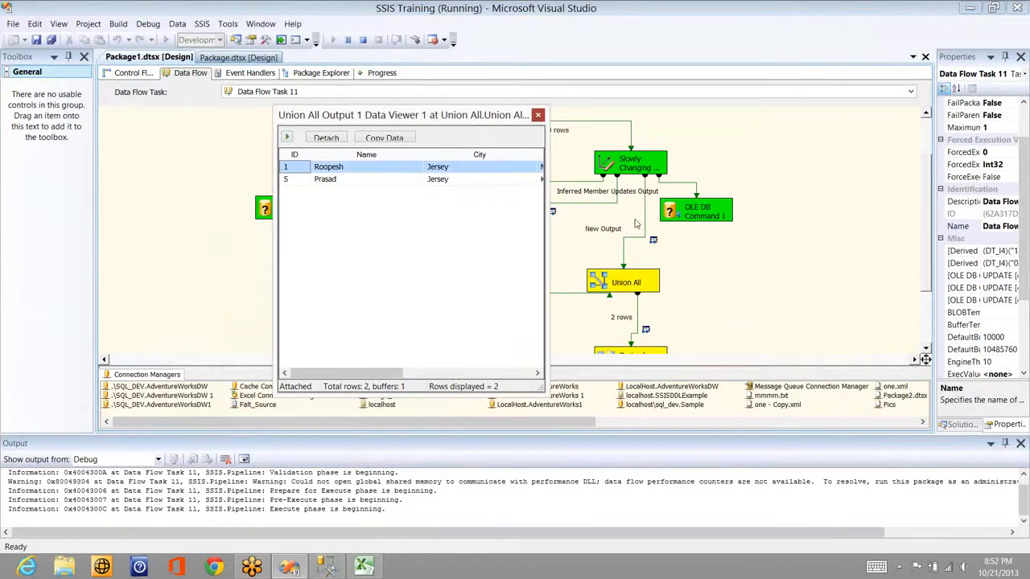
{"action": "left_click", "coordinate": [538, 115]}
{"action": "left_click_drag", "start_coordinate": [242, 432], "coordinate": [490, 405]}
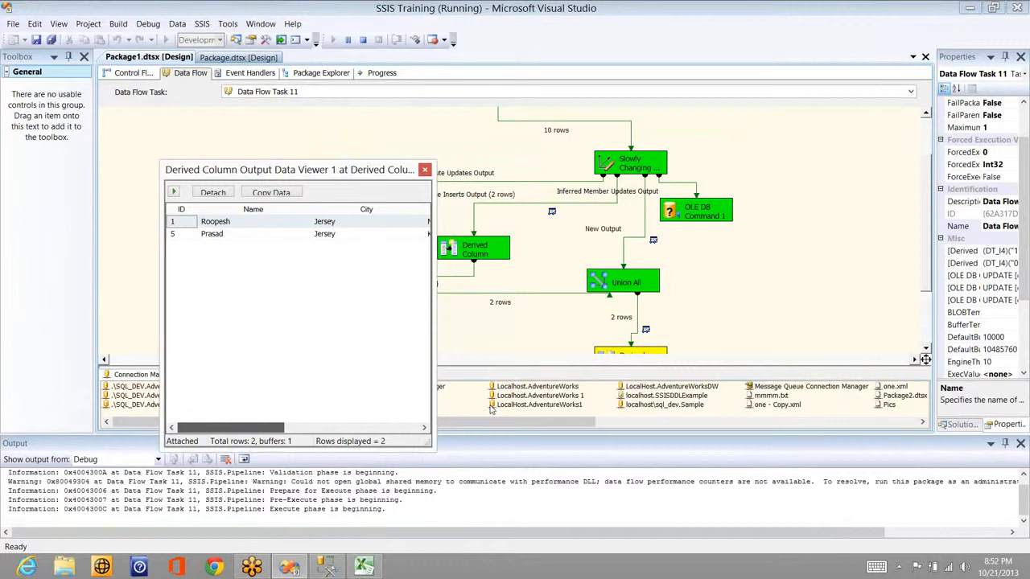
{"action": "left_click", "coordinate": [412, 428]}
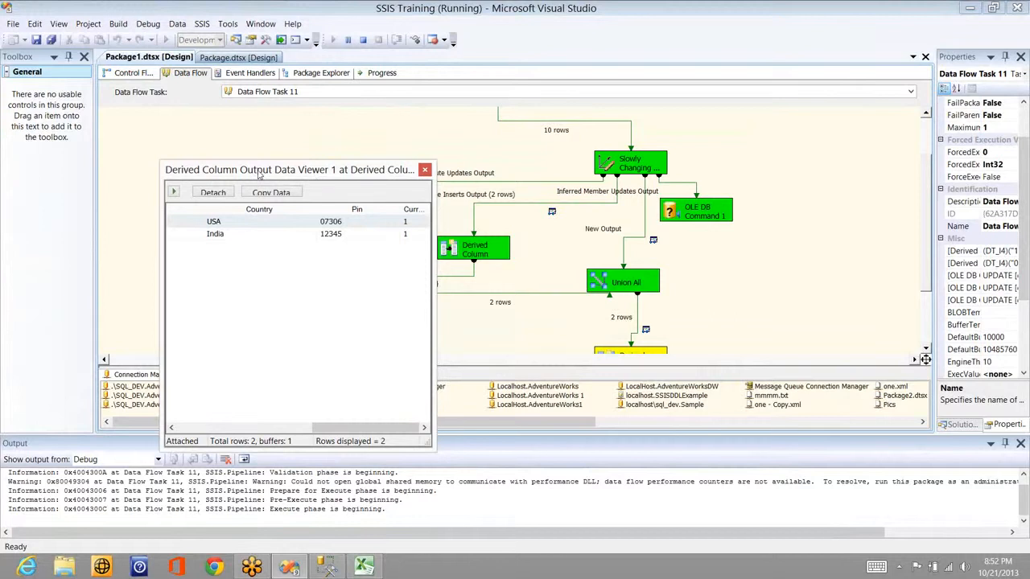
{"action": "left_click_drag", "start_coordinate": [259, 174], "coordinate": [376, 308]}
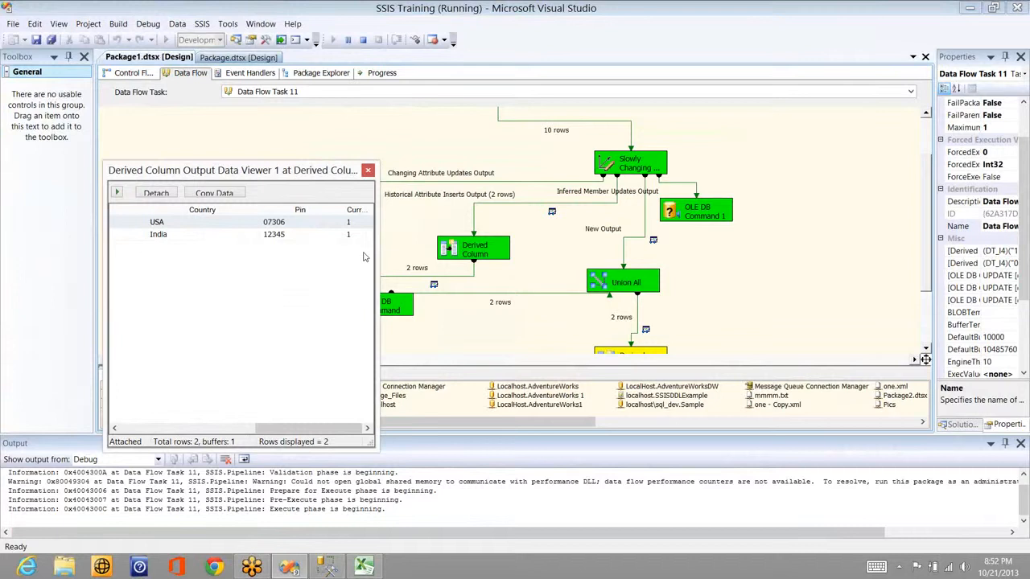
{"action": "left_click", "coordinate": [368, 172]}
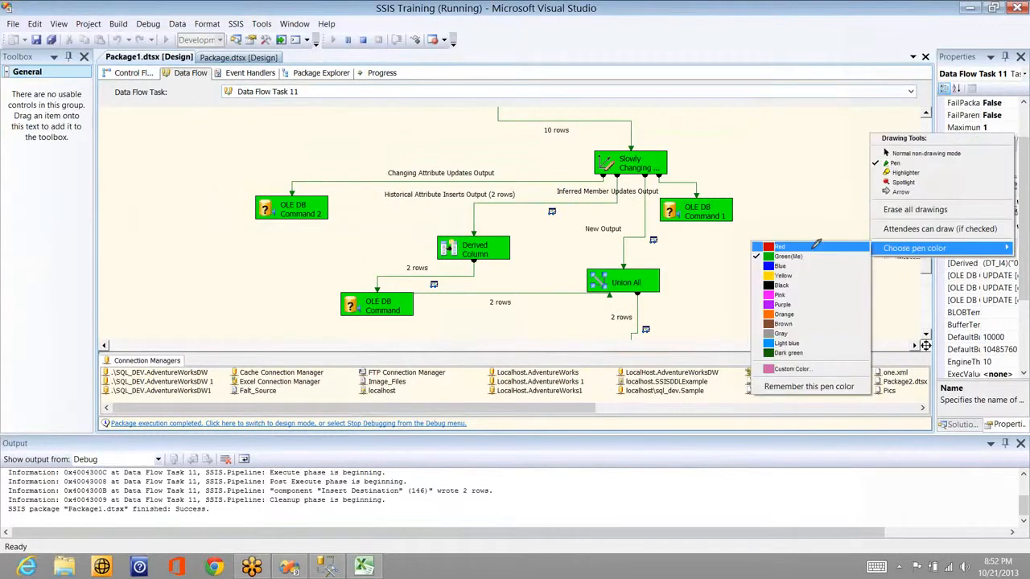
Step: Draw red strokes along the Slowly Changing outputs to OLE DB Command 2, Union All and Derived Column
{"action": "left_click", "coordinate": [815, 245]}
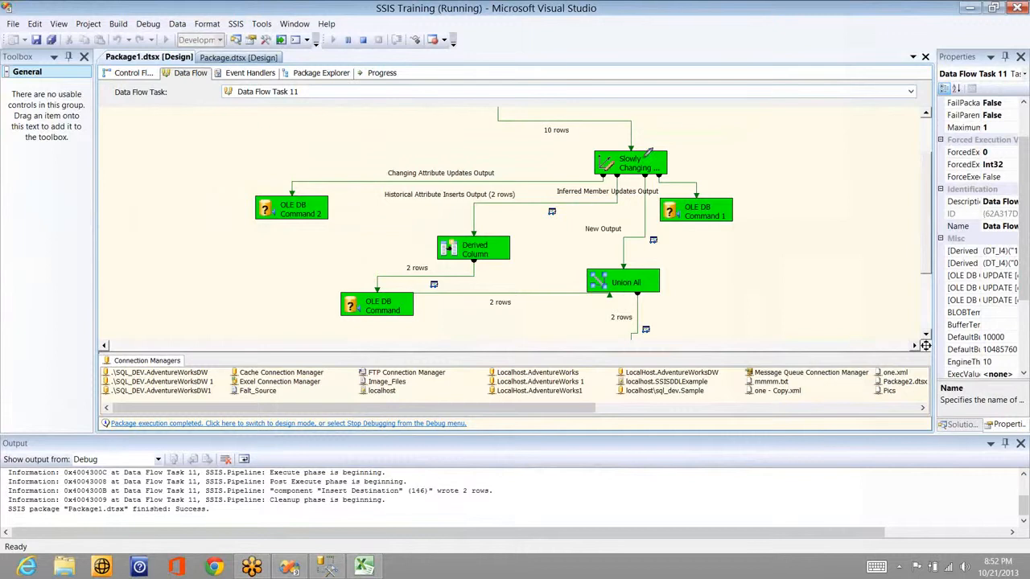
{"action": "left_click_drag", "start_coordinate": [644, 162], "coordinate": [668, 131]}
{"action": "mouse_move", "coordinate": [605, 163]}
{"action": "left_mouse_down"}
{"action": "mouse_move", "coordinate": [307, 180]}
{"action": "mouse_move", "coordinate": [299, 192]}
{"action": "left_mouse_up"}
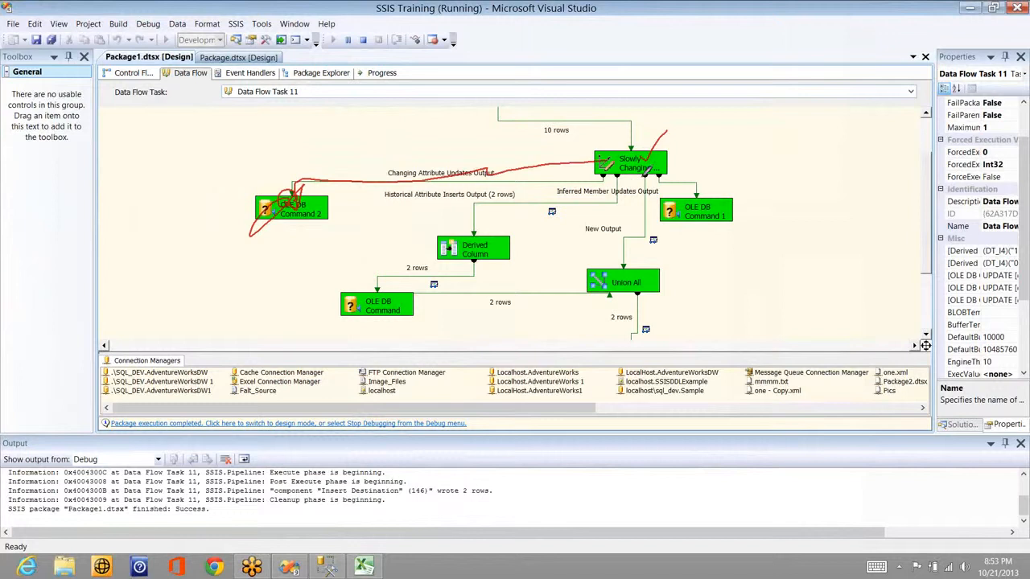
{"action": "left_click_drag", "start_coordinate": [642, 190], "coordinate": [619, 273]}
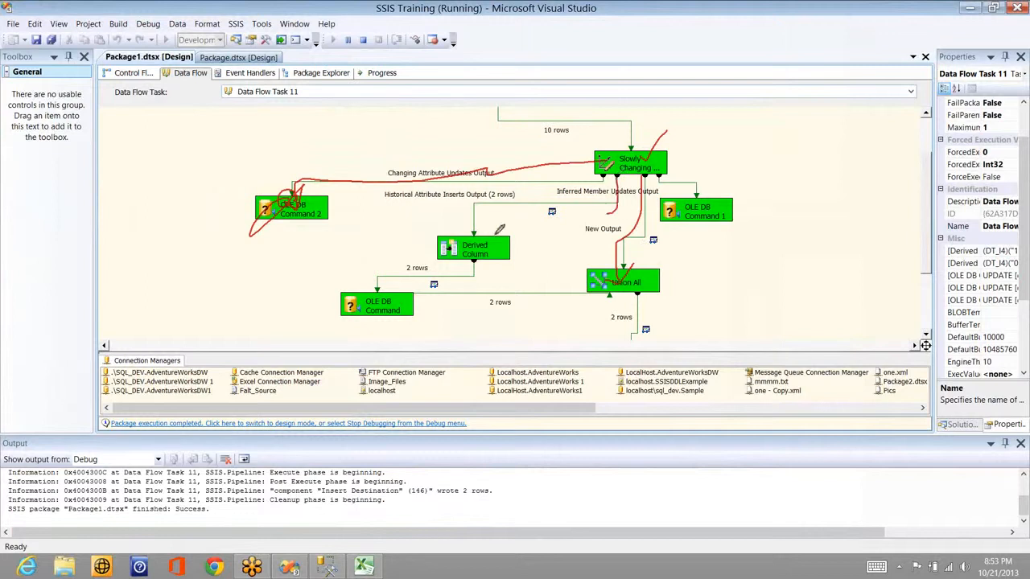
{"action": "left_click_drag", "start_coordinate": [609, 213], "coordinate": [505, 231]}
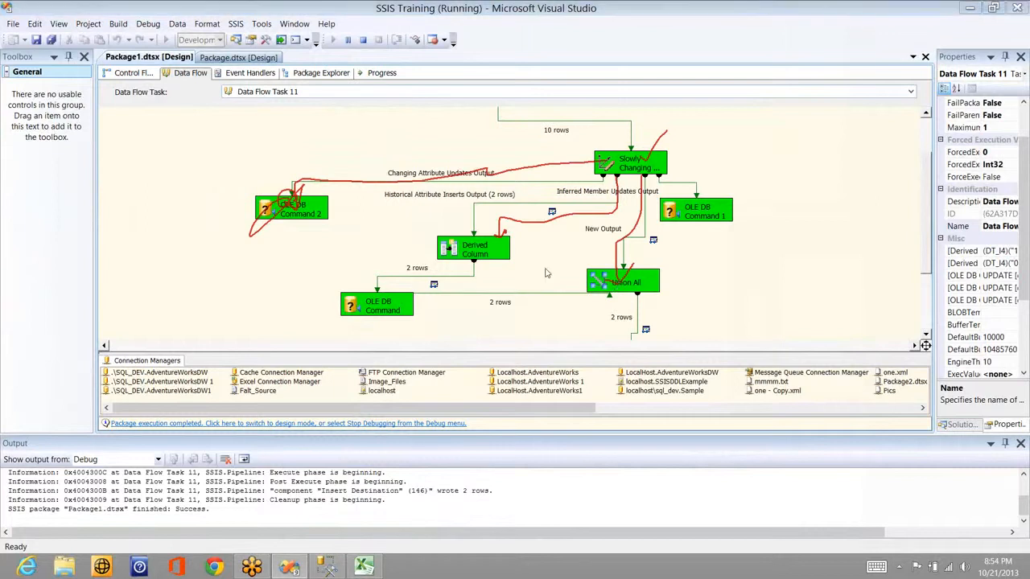
Step: In red, trace the path from Union All down to the destination and from Derived Column back to Slowly Changing
{"action": "key", "text": "alt+Tab"}
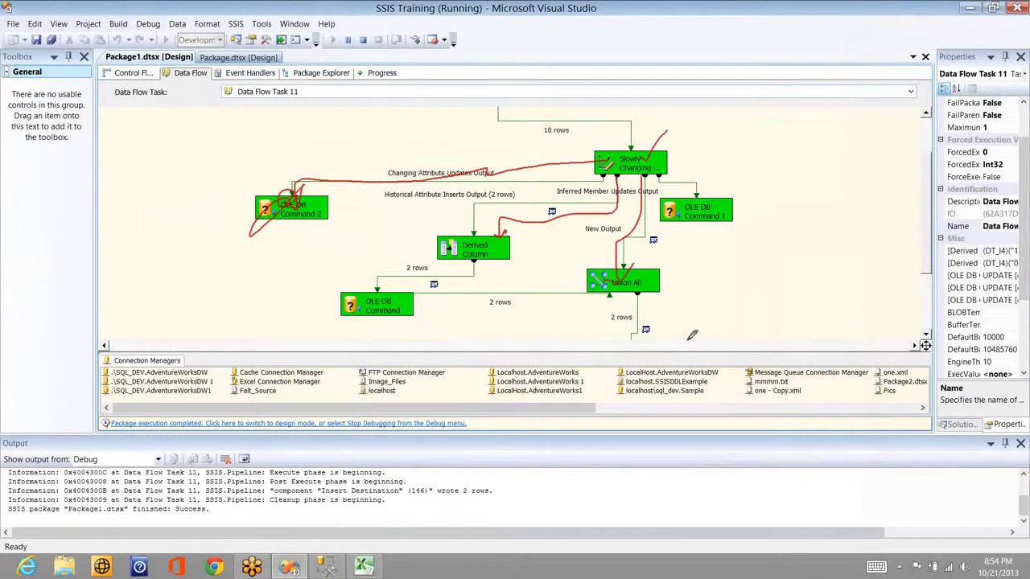
{"action": "left_click_drag", "start_coordinate": [637, 295], "coordinate": [630, 337]}
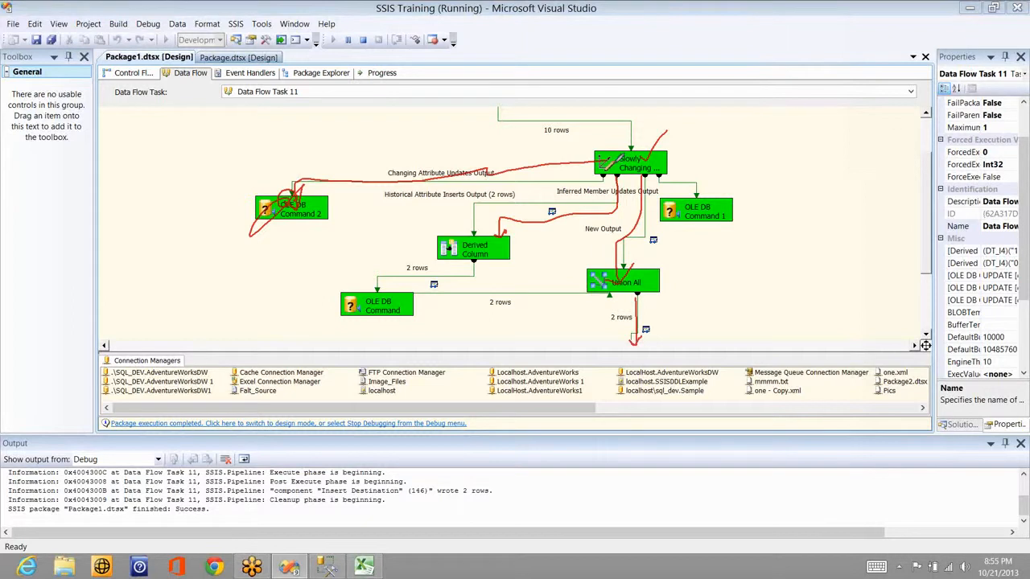
{"action": "mouse_move", "coordinate": [504, 209]}
{"action": "left_mouse_down"}
{"action": "mouse_move", "coordinate": [638, 190]}
{"action": "mouse_move", "coordinate": [653, 235]}
{"action": "mouse_move", "coordinate": [633, 243]}
{"action": "left_mouse_up"}
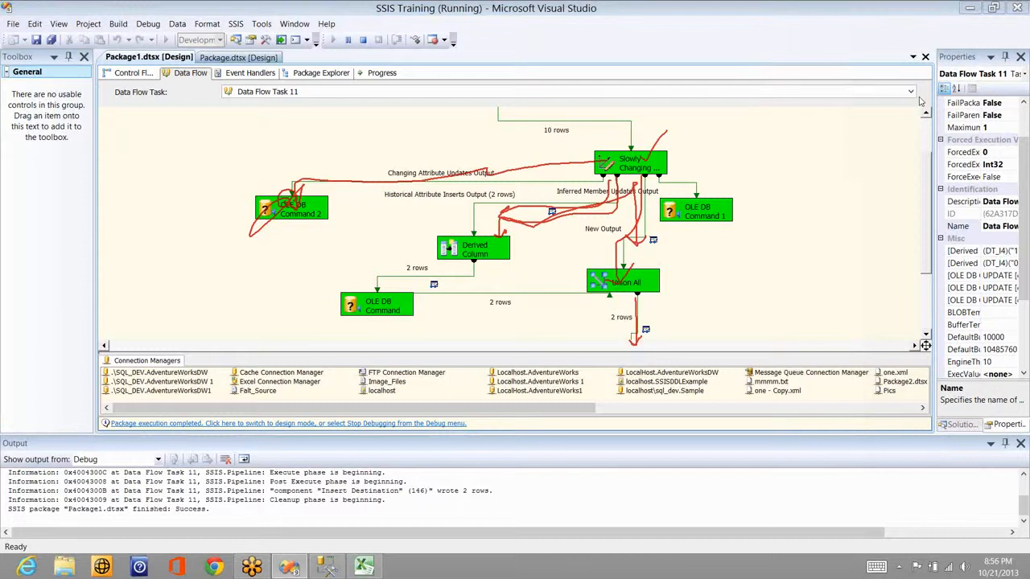
Step: Bring Excel's Book1 forward and select the SCD 2 Key header cell K8
{"action": "key", "text": "alt+Tab"}
{"action": "key", "text": "alt+Tab"}
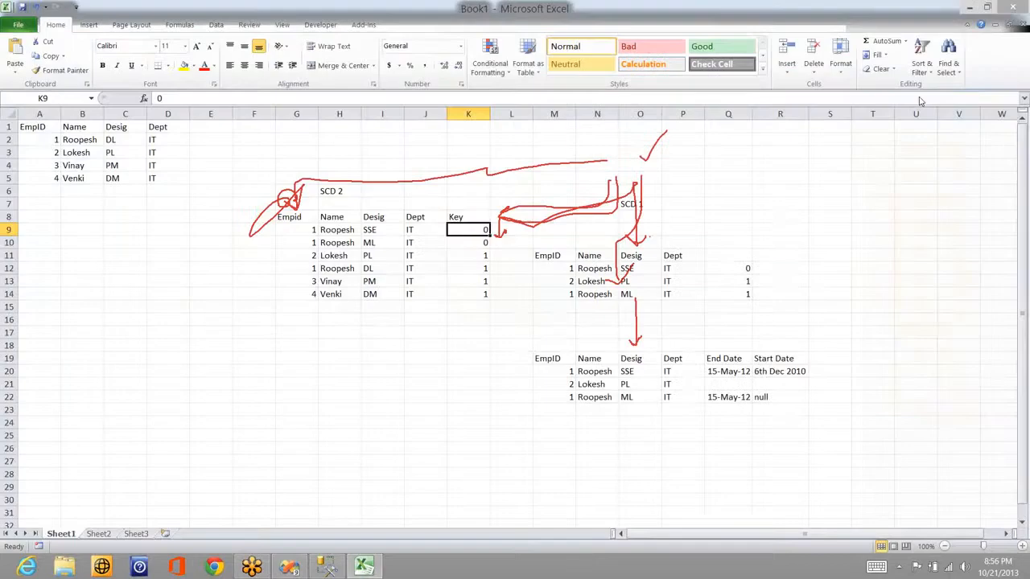
{"action": "key", "text": "alt+Tab"}
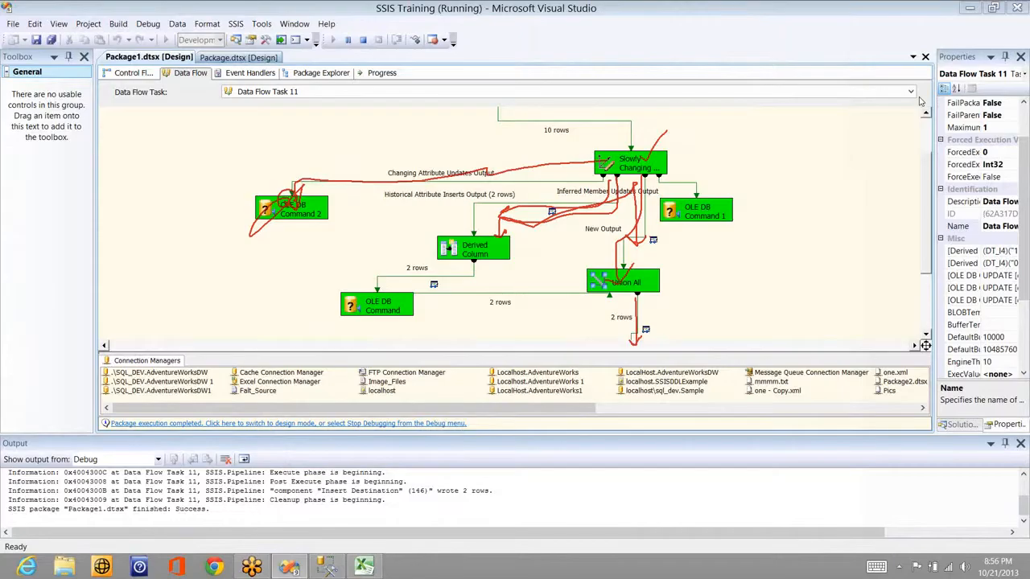
{"action": "key", "text": "alt+Tab"}
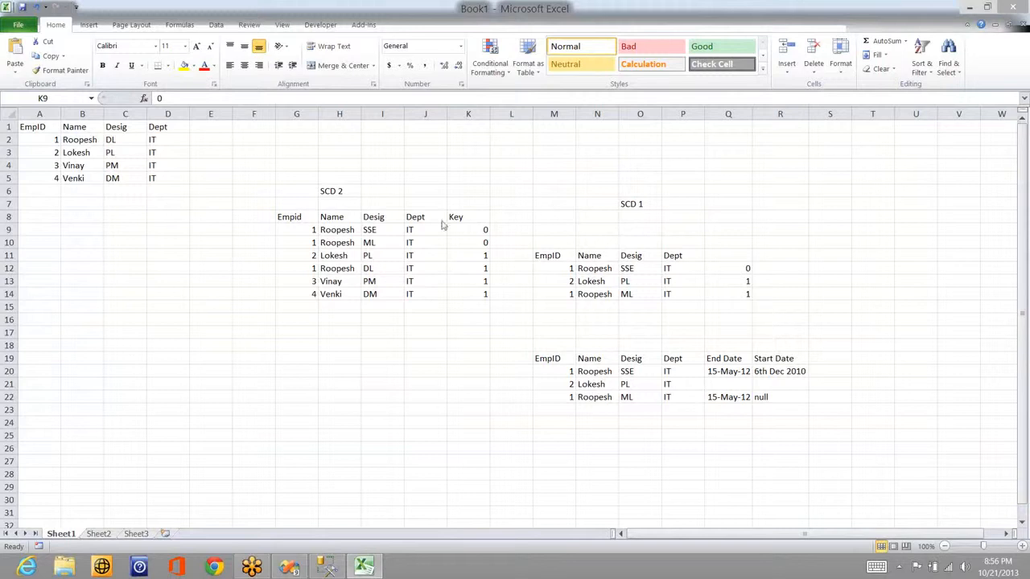
{"action": "left_click", "coordinate": [486, 231]}
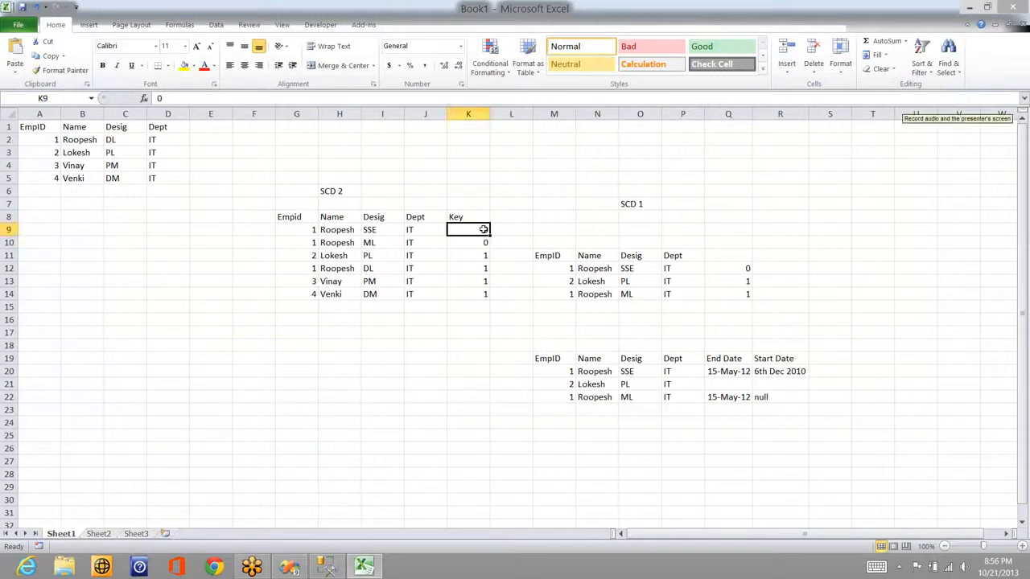
{"action": "key", "text": "Up"}
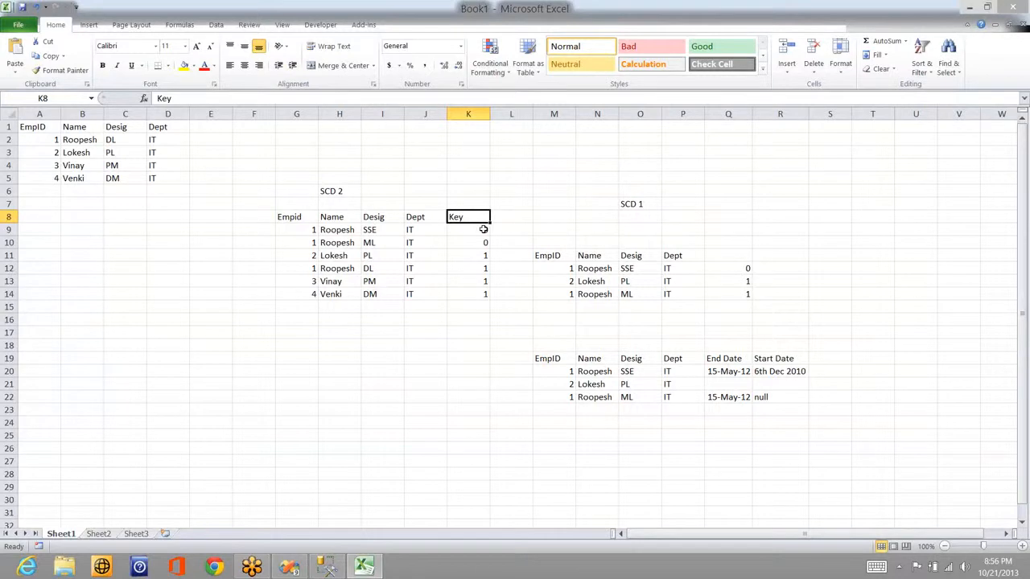
Step: Label K8 'St Date' and L8 'End Date' in the SCD 2 table
{"action": "type", "text": "S"}
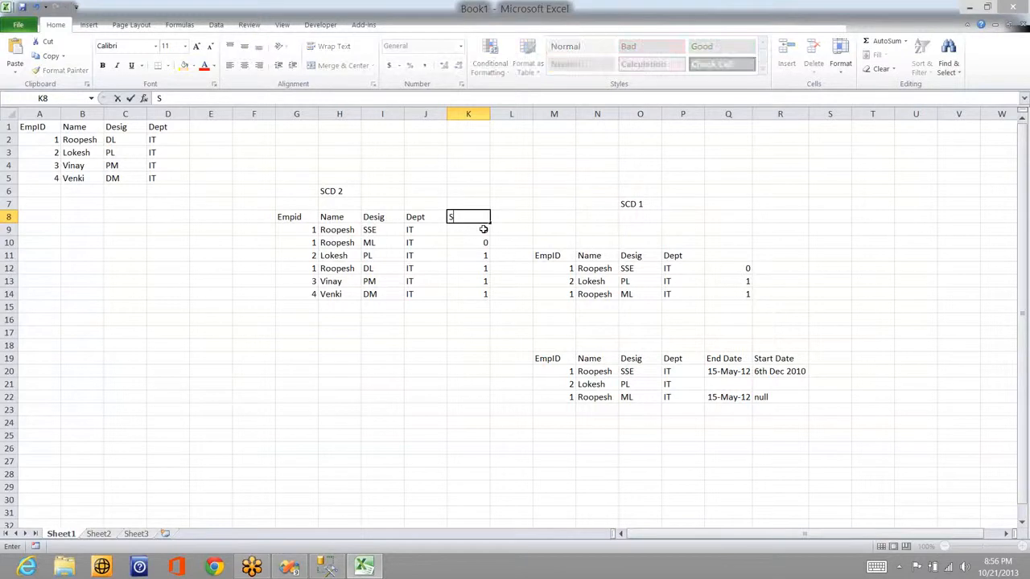
{"action": "type", "text": "t Date"}
{"action": "key", "text": "Tab"}
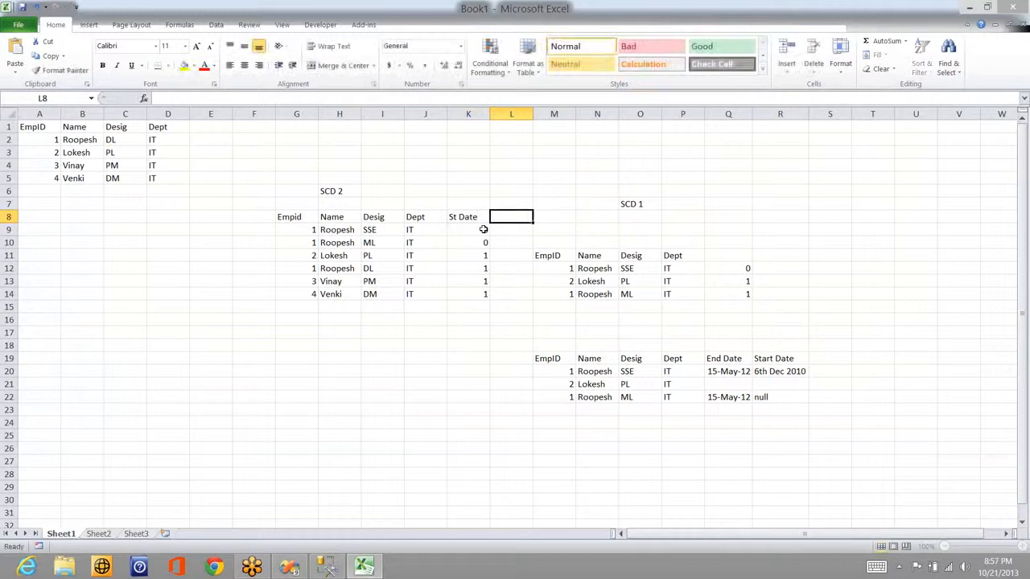
{"action": "type", "text": "End Date"}
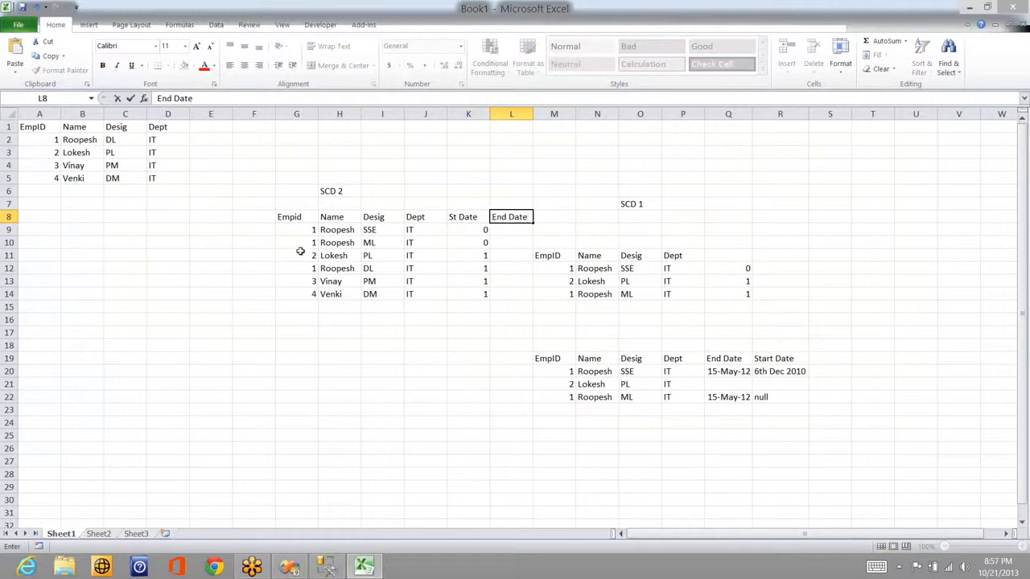
Step: Clear the extra SCD 2 rows G10:K14 and enter 6th Dec 2010 as the SSE start date in K9
{"action": "left_click_drag", "start_coordinate": [298, 244], "coordinate": [480, 292]}
{"action": "key", "text": "Delete"}
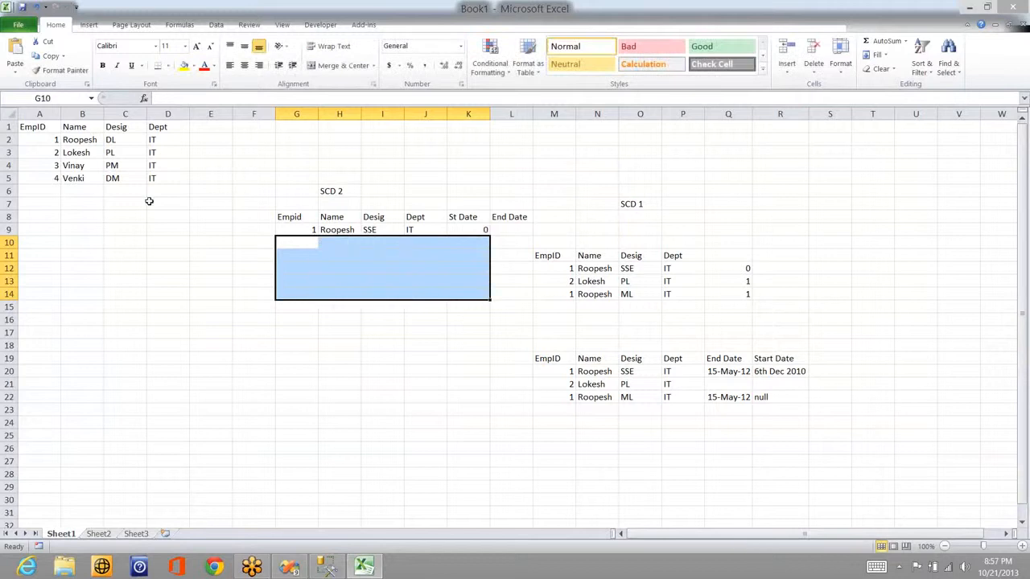
{"action": "left_click_drag", "start_coordinate": [150, 202], "coordinate": [330, 216]}
{"action": "left_click_drag", "start_coordinate": [407, 206], "coordinate": [303, 209]}
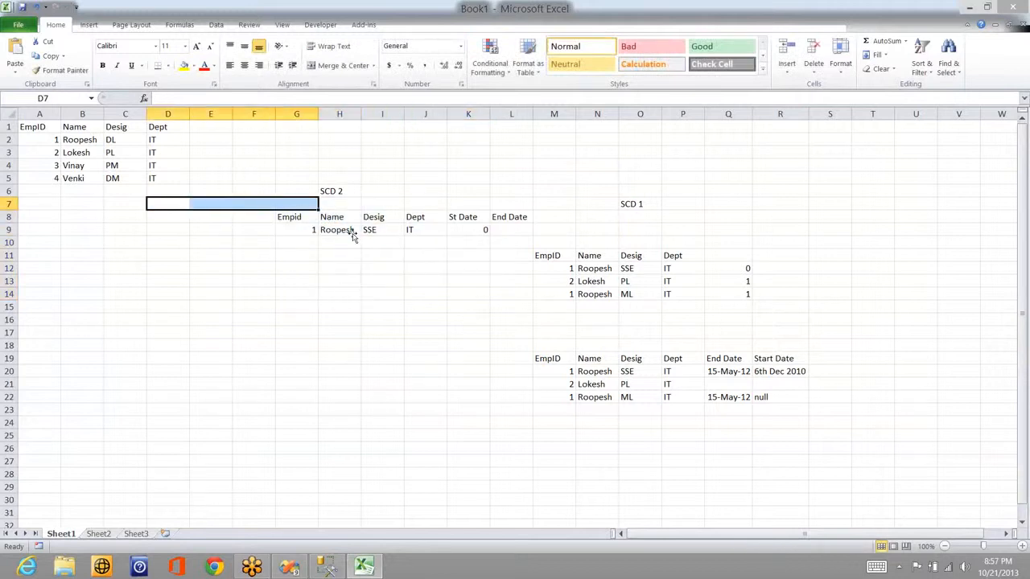
{"action": "left_click", "coordinate": [382, 230]}
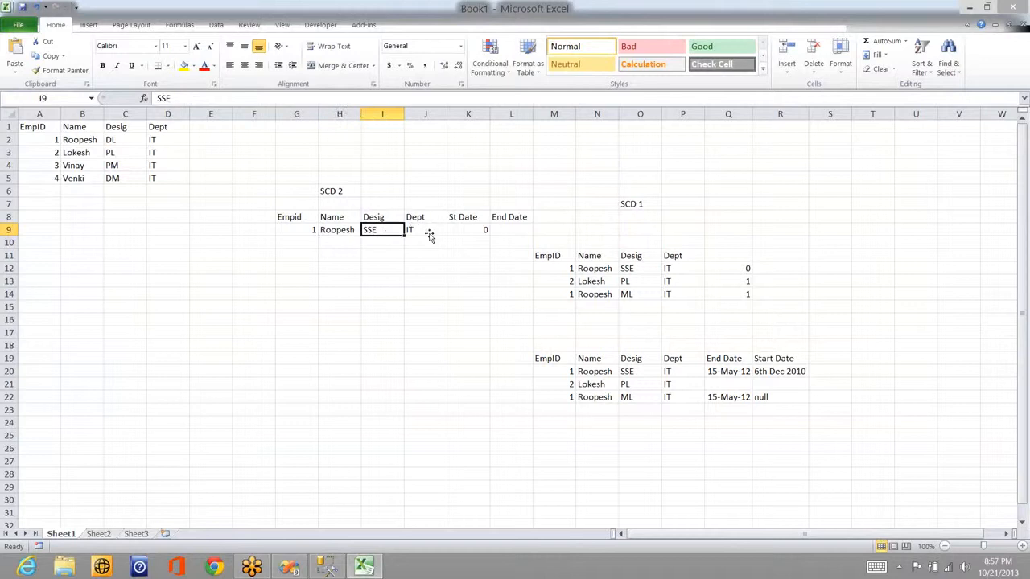
{"action": "key", "text": "Right"}
{"action": "key", "text": "Right"}
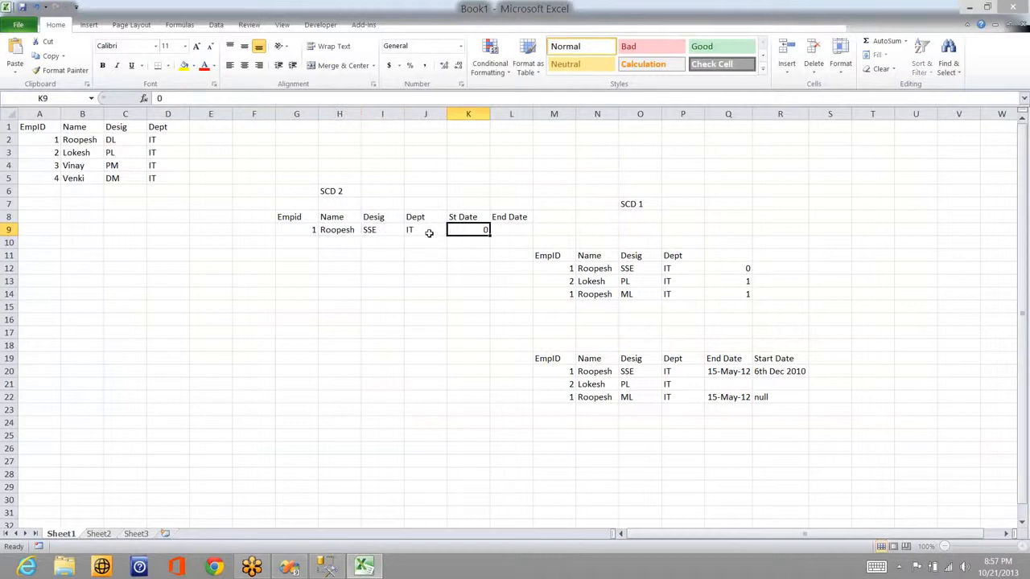
{"action": "type", "text": "6th"}
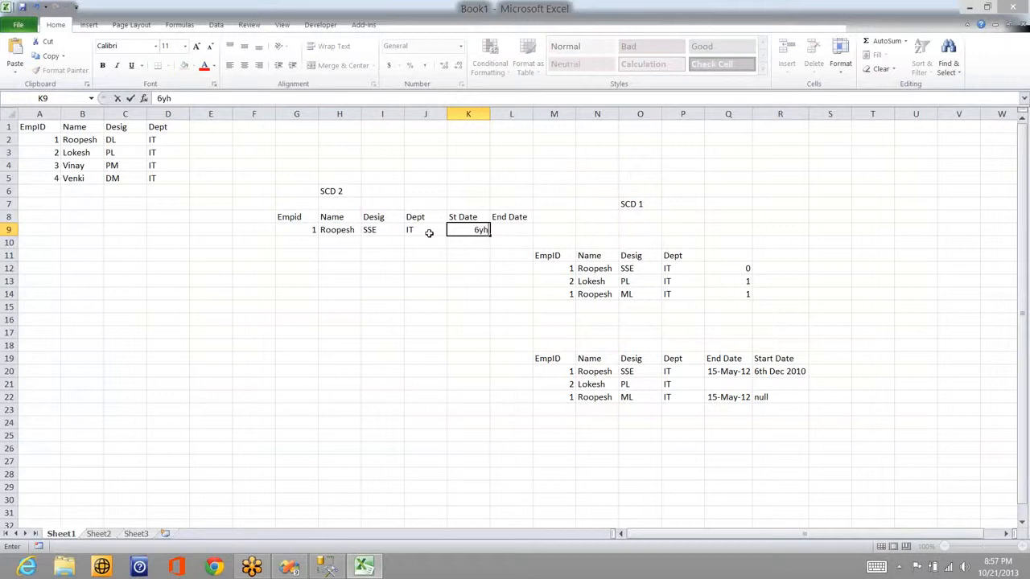
{"action": "type", "text": " Dec 2010"}
{"action": "key", "text": "Tab"}
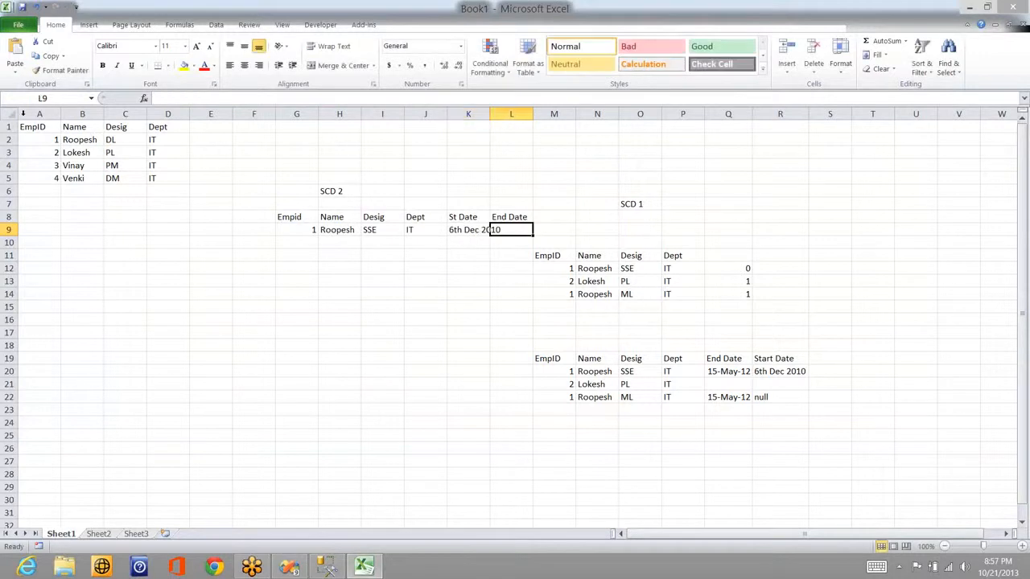
Step: Change employee 1's designation in C2 to ML and clear the last two employee rows A4:D5
{"action": "left_click", "coordinate": [109, 143]}
{"action": "type", "text": "ML"}
{"action": "key", "text": "Return"}
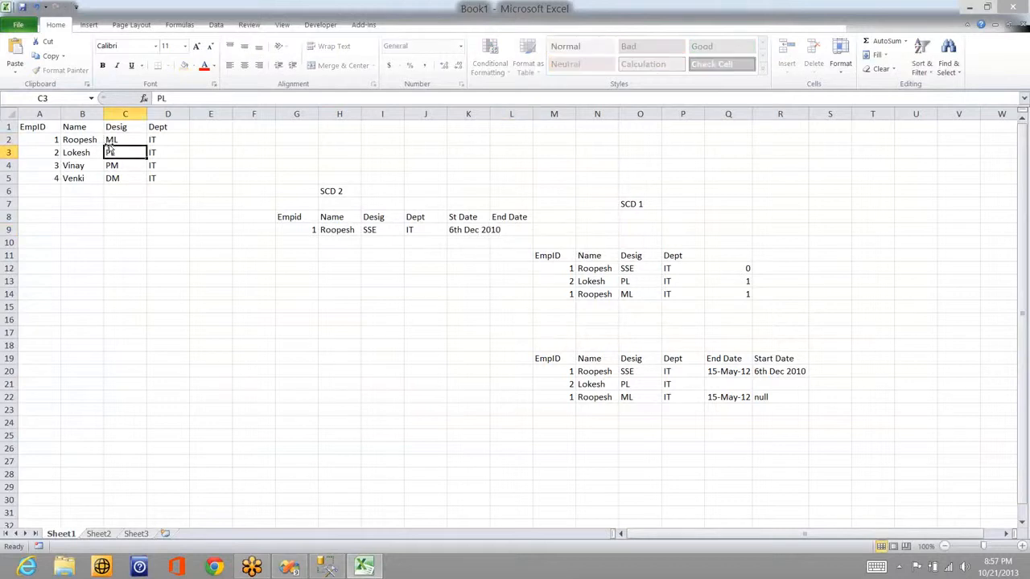
{"action": "key", "text": "Down"}
{"action": "key", "text": "Right"}
{"action": "key", "text": "Right"}
{"action": "key", "text": "Left"}
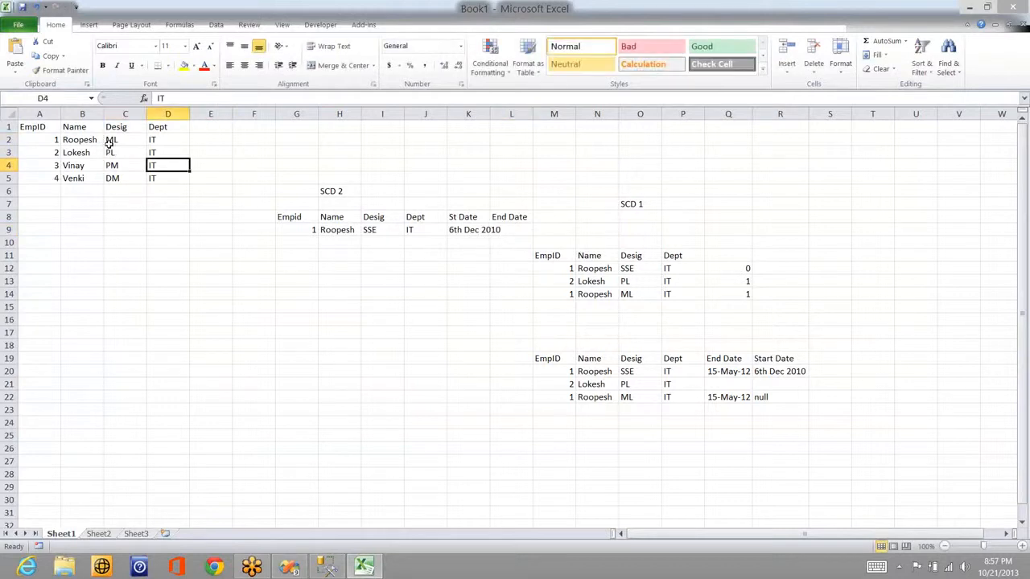
{"action": "key", "text": "Down"}
{"action": "key", "text": "shift+Up"}
{"action": "key", "text": "shift+Left"}
{"action": "key", "text": "shift+Left"}
{"action": "key", "text": "shift+Left"}
{"action": "key", "text": "Delete"}
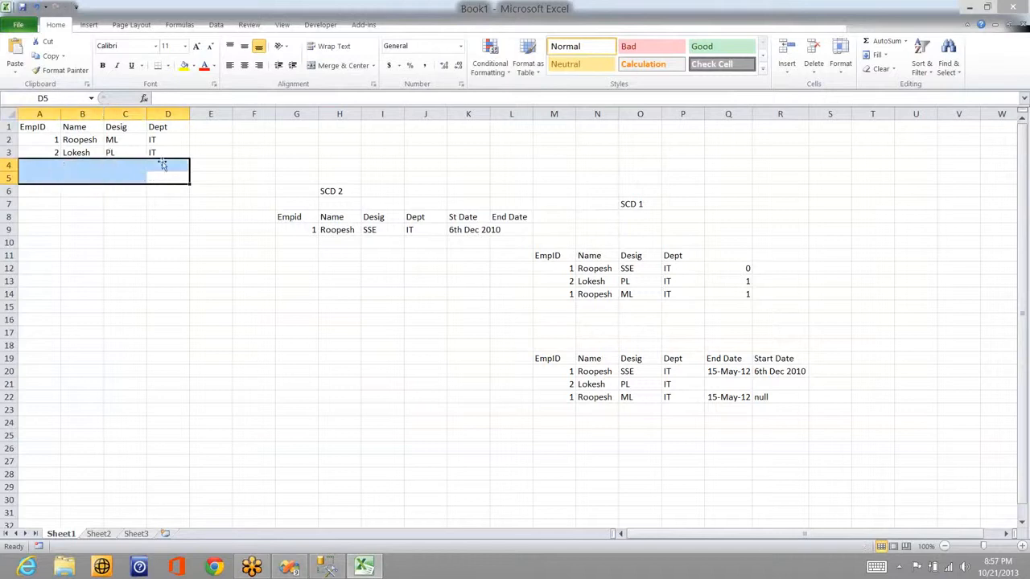
{"action": "left_click", "coordinate": [212, 190]}
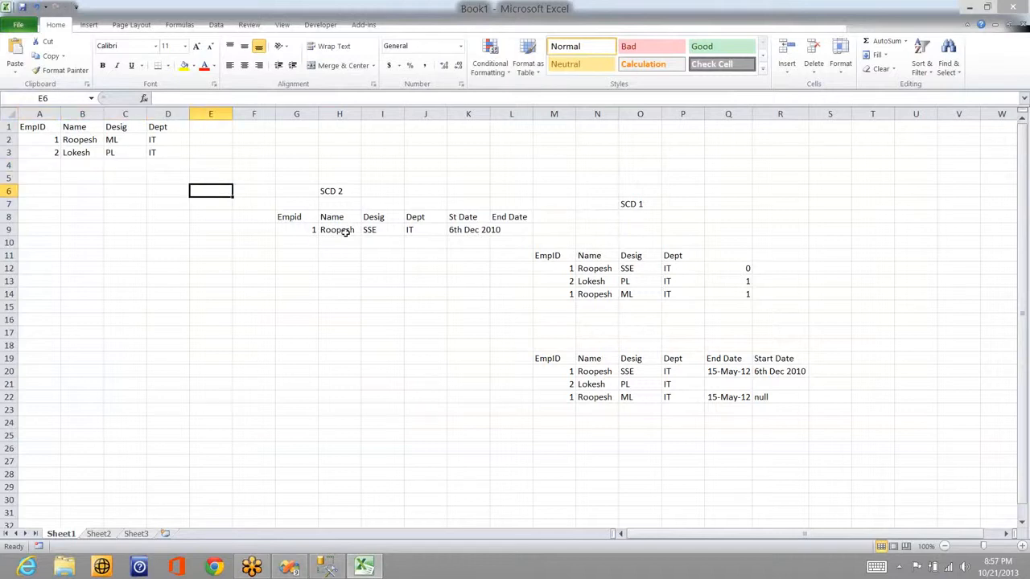
Step: Widen column K so the dates fit
{"action": "left_click", "coordinate": [298, 242]}
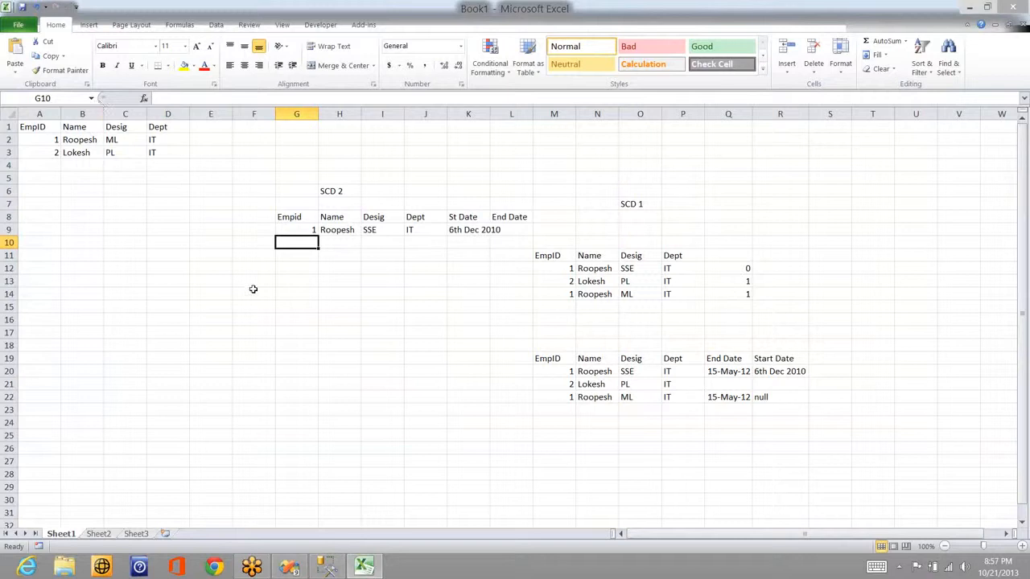
{"action": "left_click", "coordinate": [41, 139]}
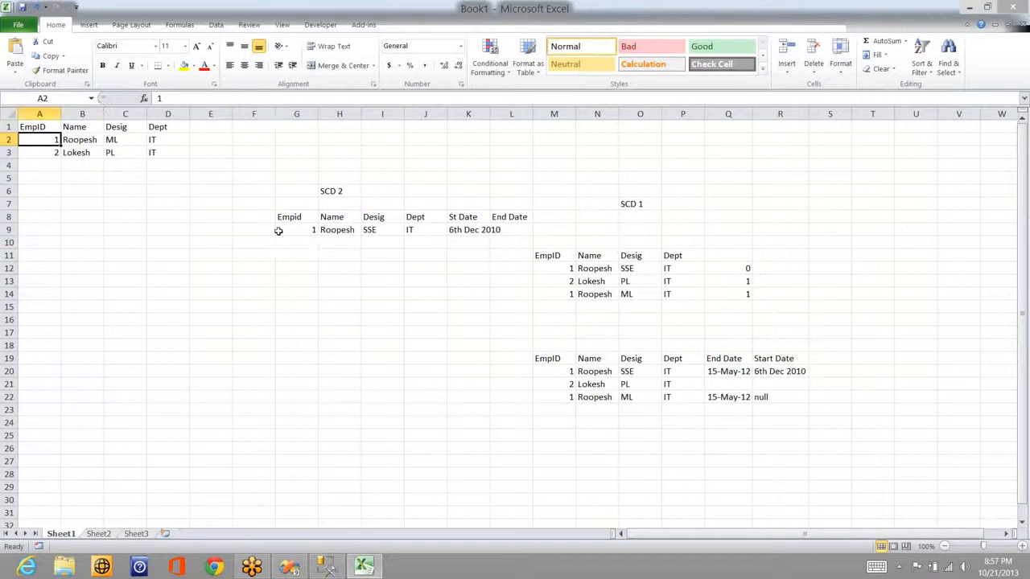
{"action": "left_click", "coordinate": [301, 240]}
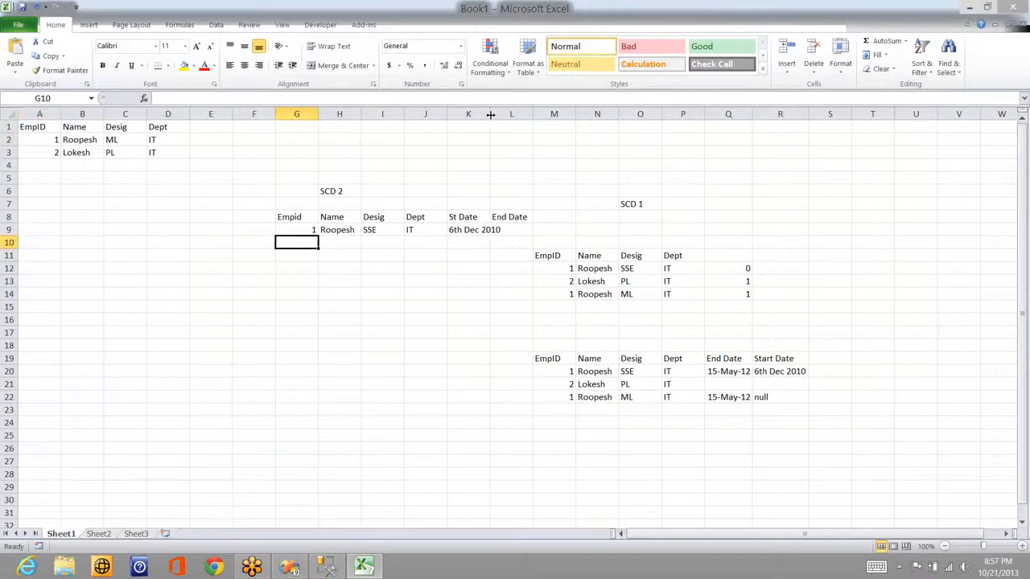
{"action": "left_click_drag", "start_coordinate": [490, 114], "coordinate": [503, 225]}
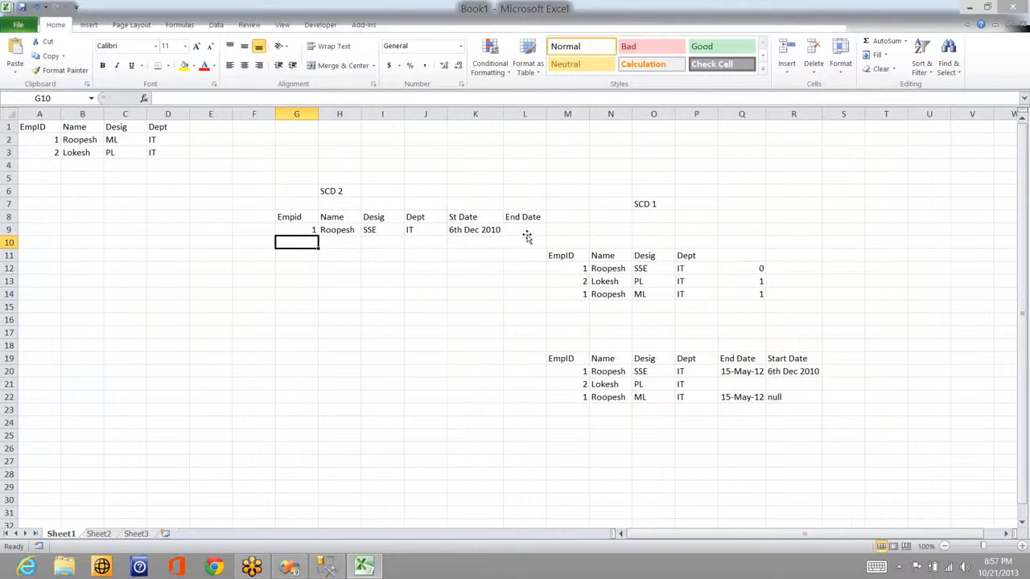
{"action": "left_click", "coordinate": [528, 234]}
Step: Set the SSE row's end date in L9 to 6th May 2012
{"action": "type", "text": "null"}
{"action": "key", "text": "Return"}
{"action": "left_click", "coordinate": [528, 237]}
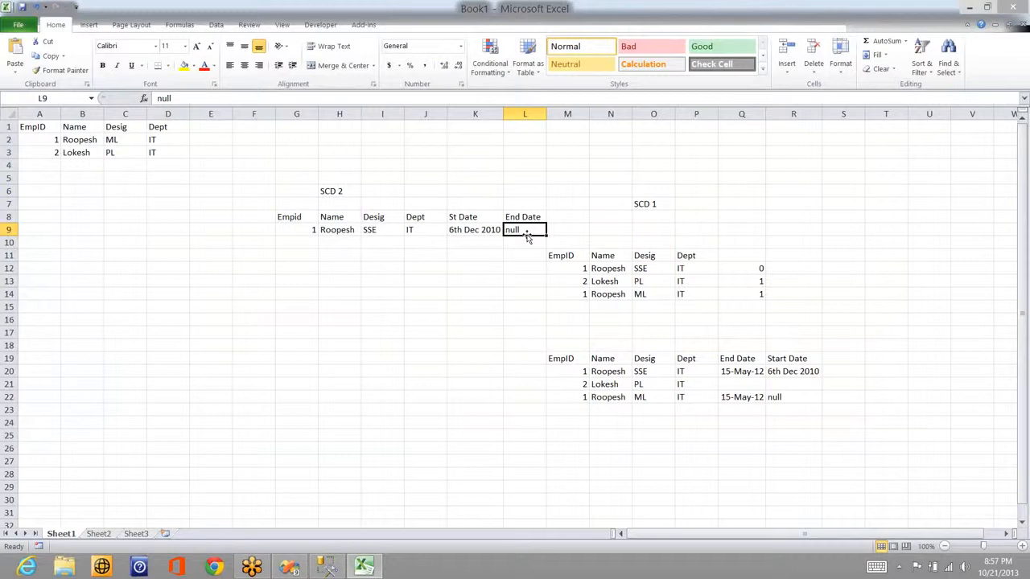
{"action": "double_click", "coordinate": [528, 234]}
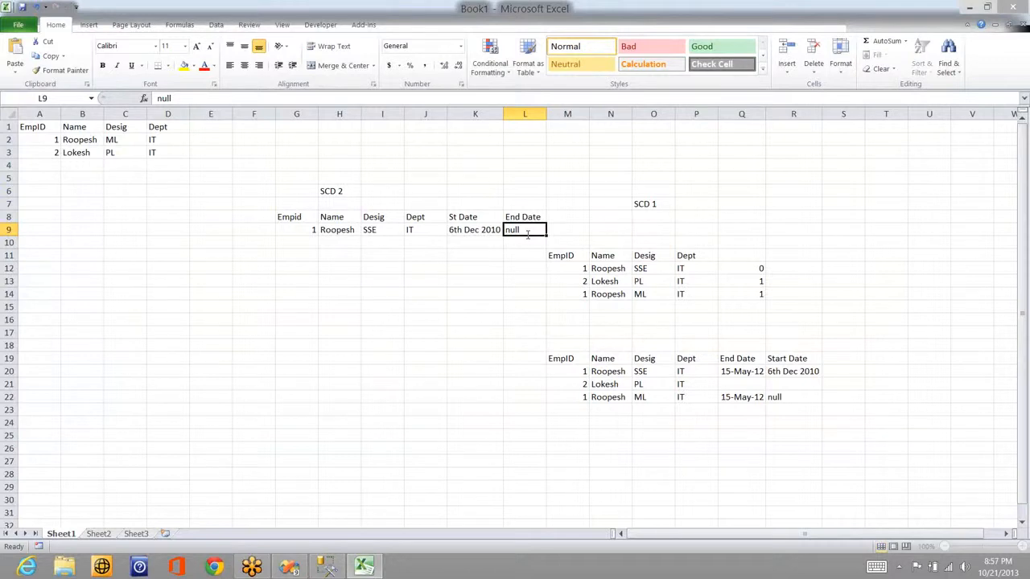
{"action": "type", "text": "6th May 2012"}
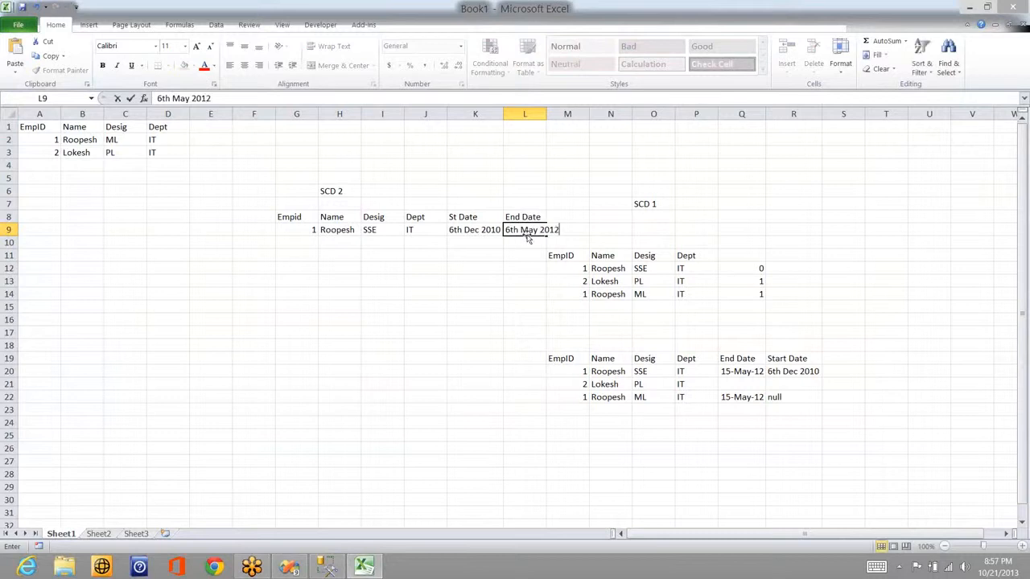
{"action": "key", "text": "Return"}
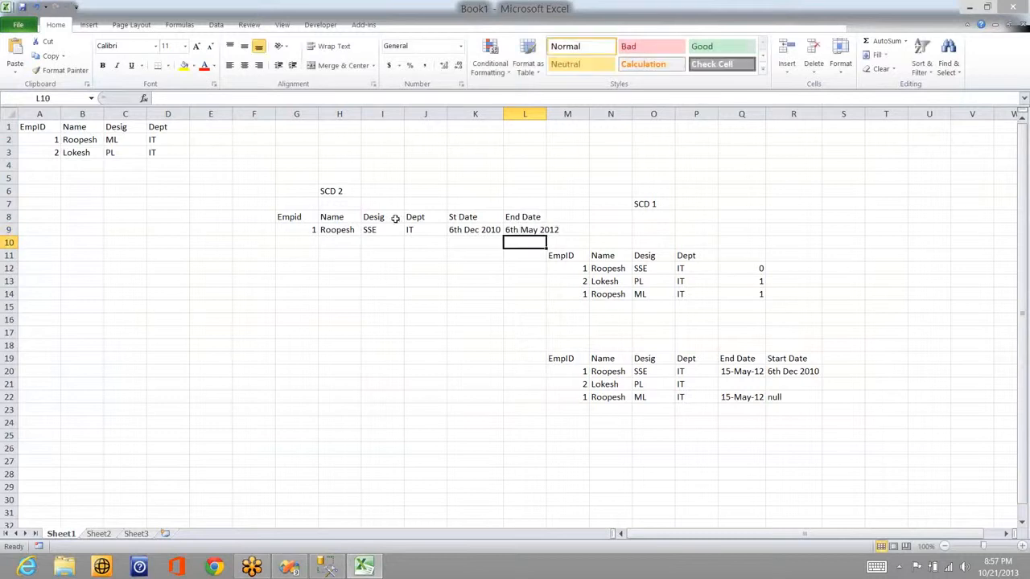
Step: Add employee 1's ML/IT row starting 6th May 2012 with a null end date
{"action": "left_click", "coordinate": [300, 249]}
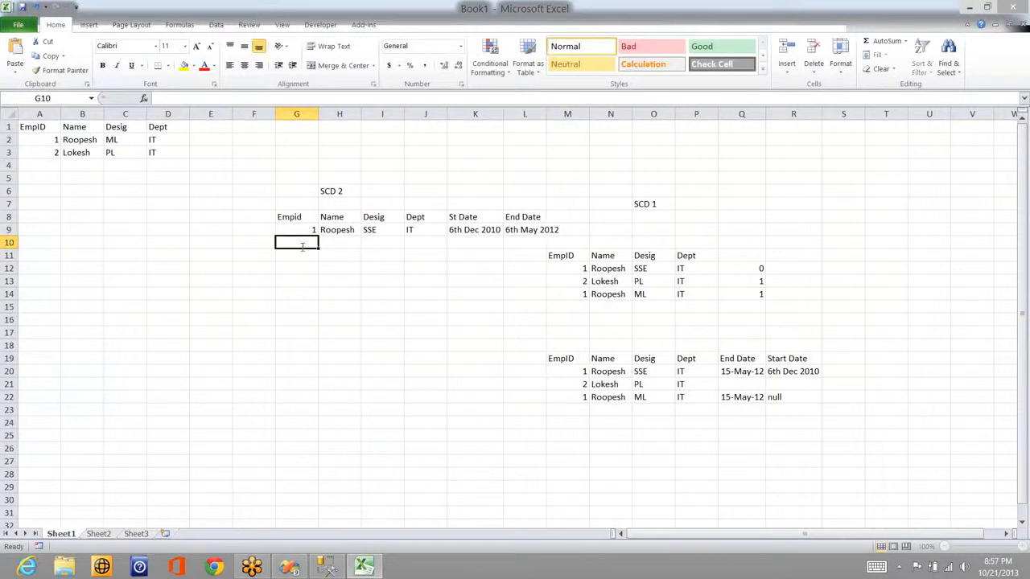
{"action": "type", "text": "1"}
{"action": "key", "text": "Tab"}
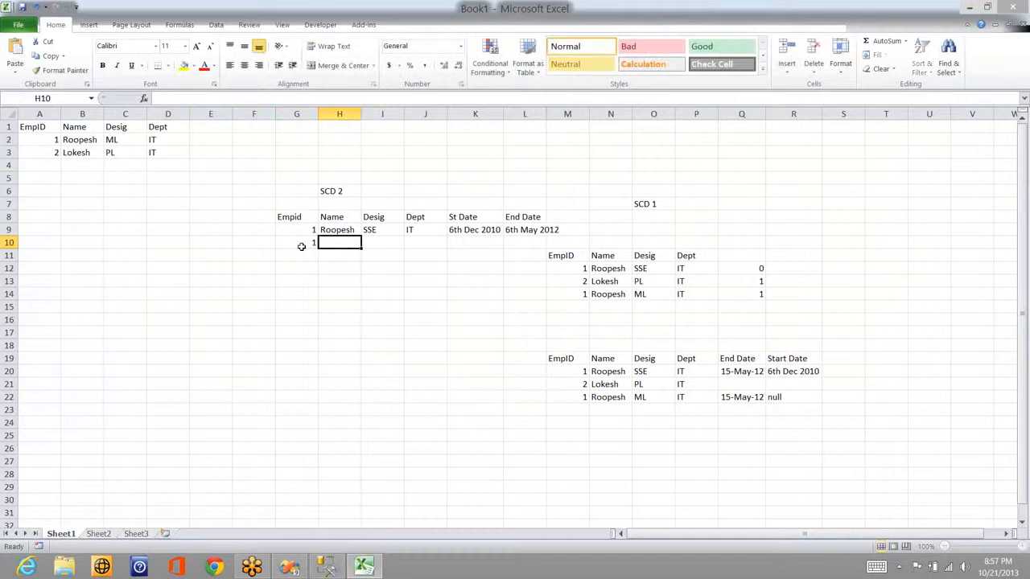
{"action": "type", "text": "Roopesh"}
{"action": "key", "text": "Tab"}
{"action": "type", "text": "ML"}
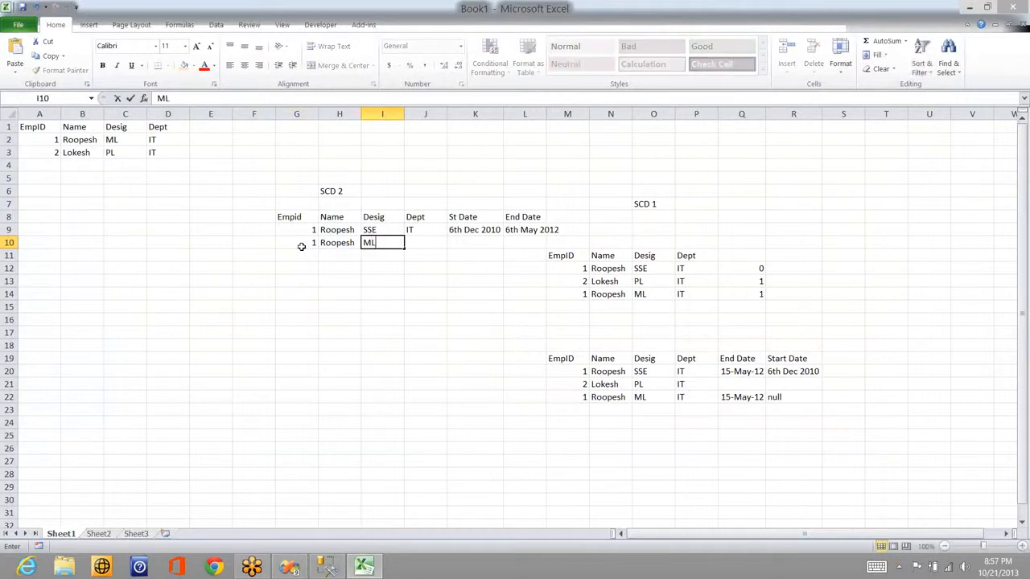
{"action": "key", "text": "Tab"}
{"action": "type", "text": "IT"}
{"action": "key", "text": "Tab"}
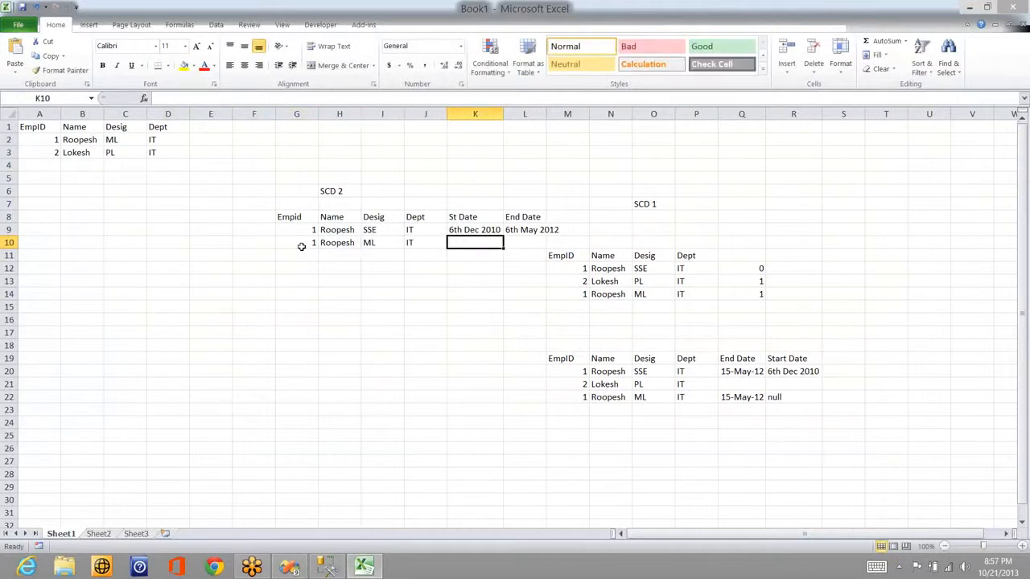
{"action": "key", "text": "Up"}
{"action": "key", "text": "Right"}
{"action": "key", "text": "ctrl+c"}
{"action": "key", "text": "Down"}
{"action": "key", "text": "Left"}
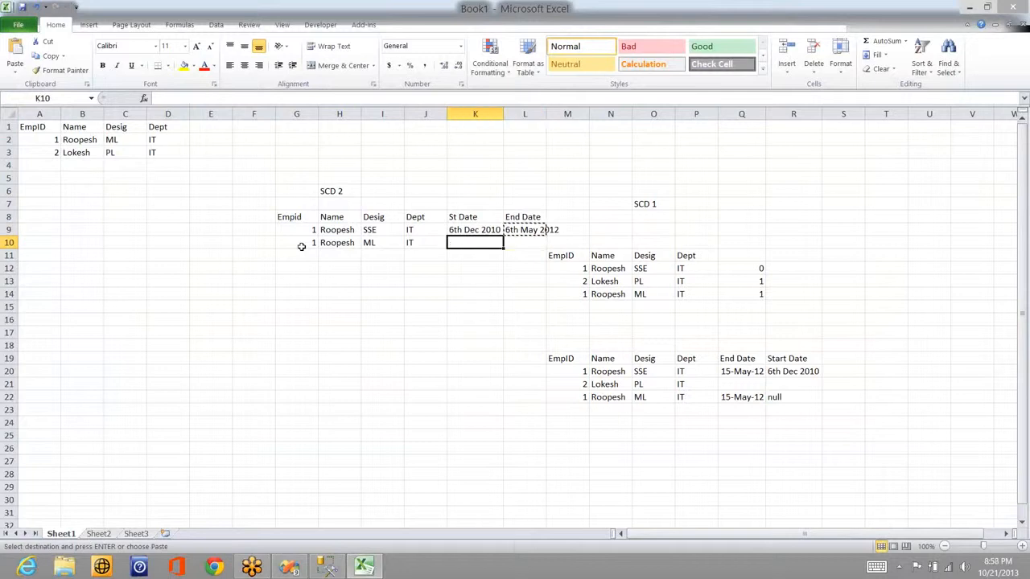
{"action": "key", "text": "ctrl+v"}
{"action": "key", "text": "Right"}
{"action": "type", "text": "null"}
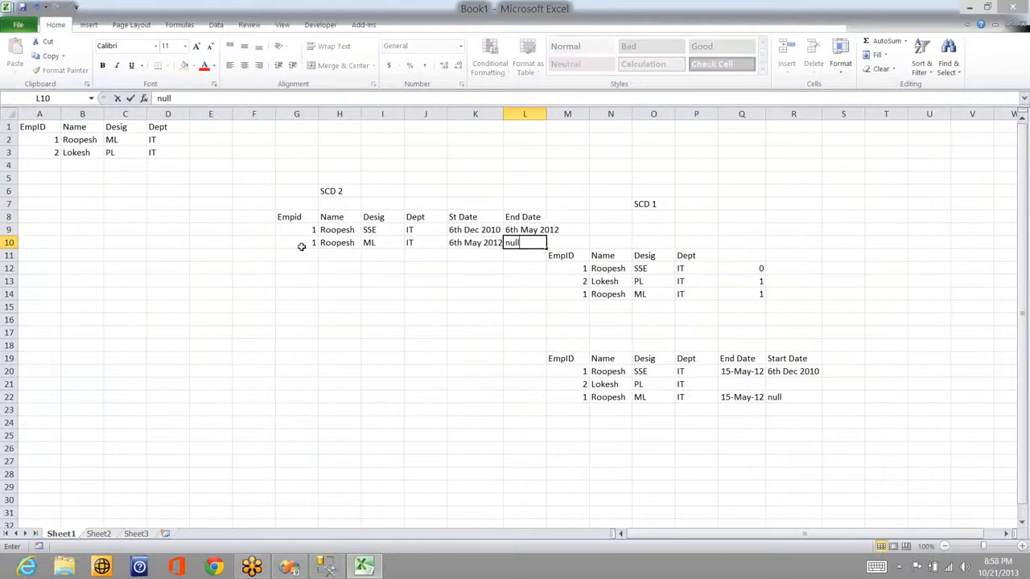
{"action": "key", "text": "Return"}
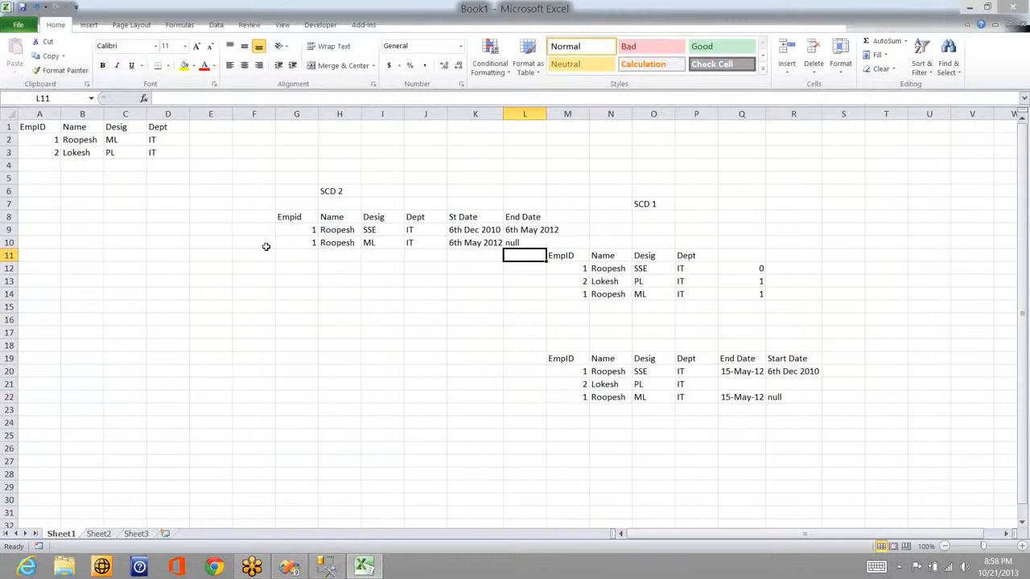
Step: Add employee 2's PL/IT row starting 6th May 2012 with a null end date
{"action": "left_click", "coordinate": [296, 255]}
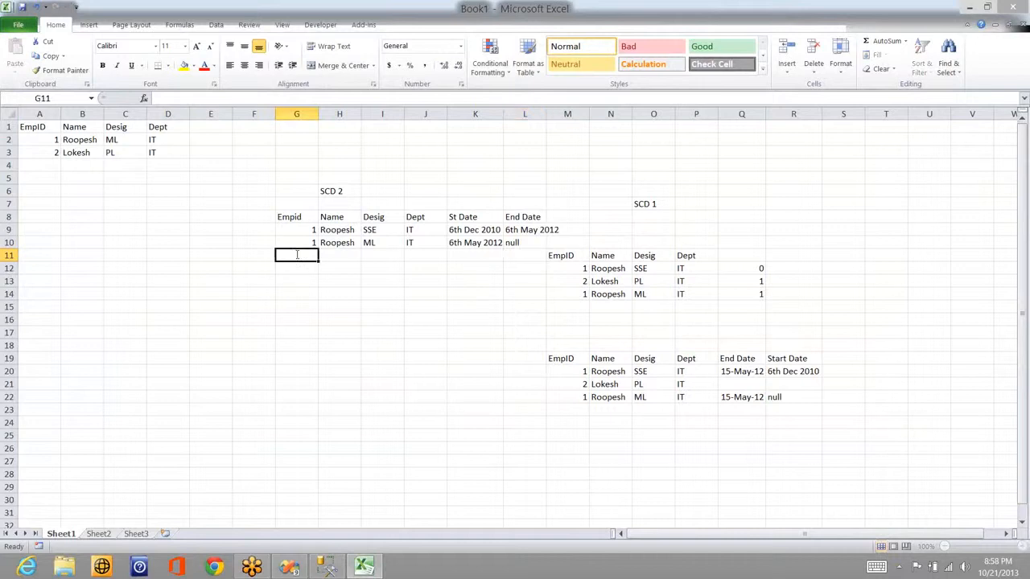
{"action": "type", "text": "2"}
{"action": "key", "text": "Tab"}
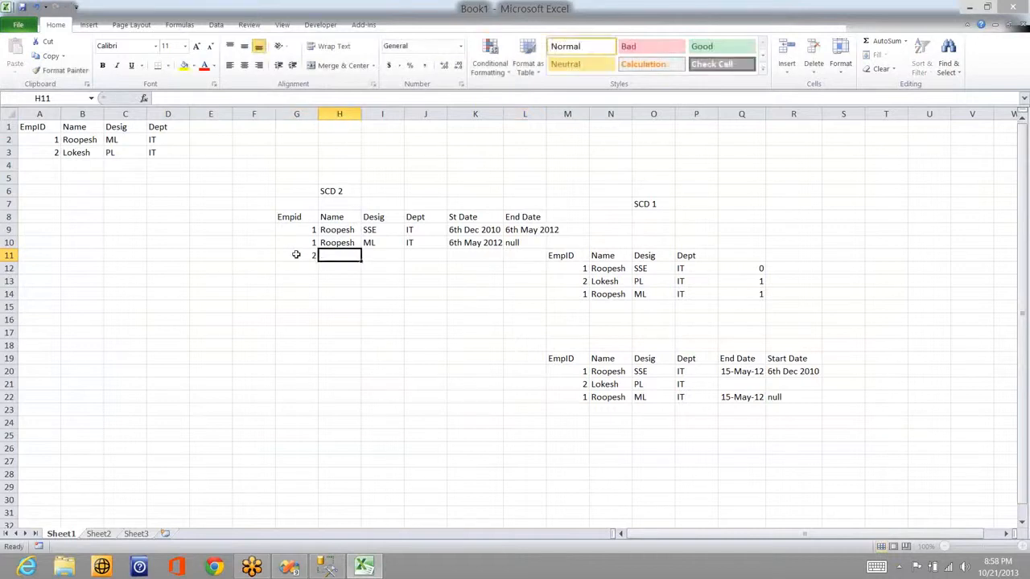
{"action": "type", "text": "Loke"}
{"action": "type", "text": "sh"}
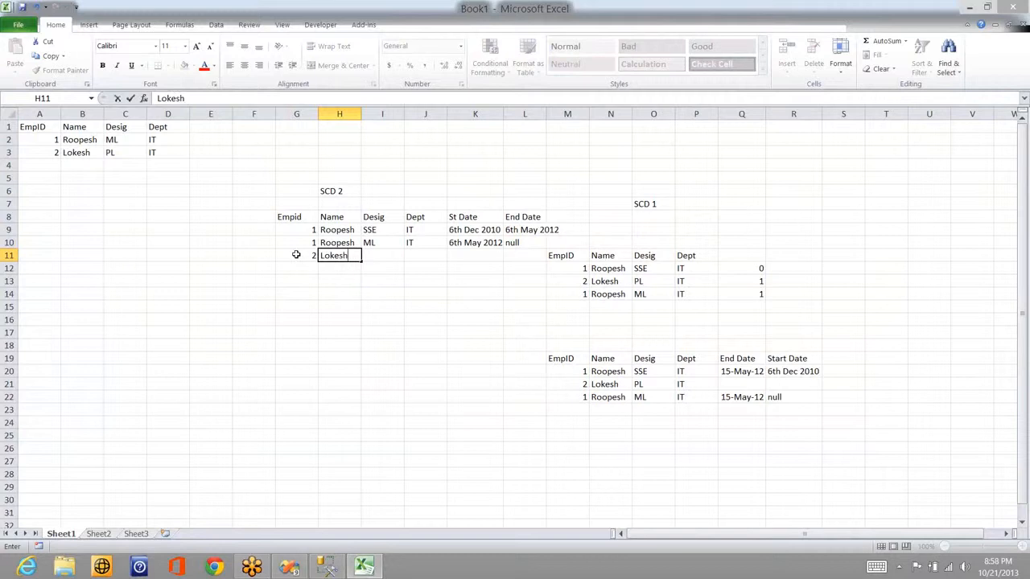
{"action": "key", "text": "Tab"}
{"action": "type", "text": "P"}
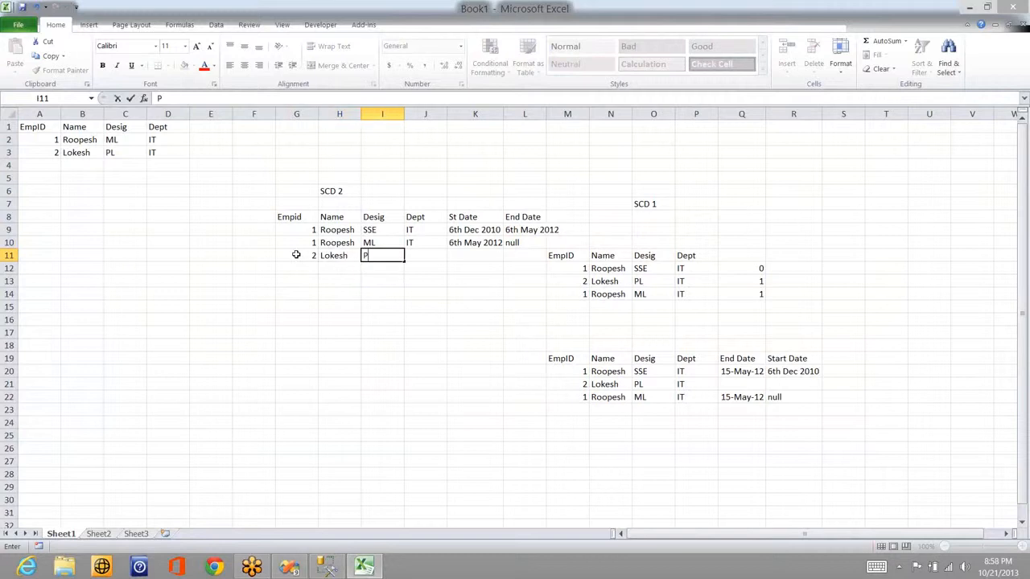
{"action": "type", "text": "L"}
{"action": "key", "text": "Tab"}
{"action": "type", "text": "IT"}
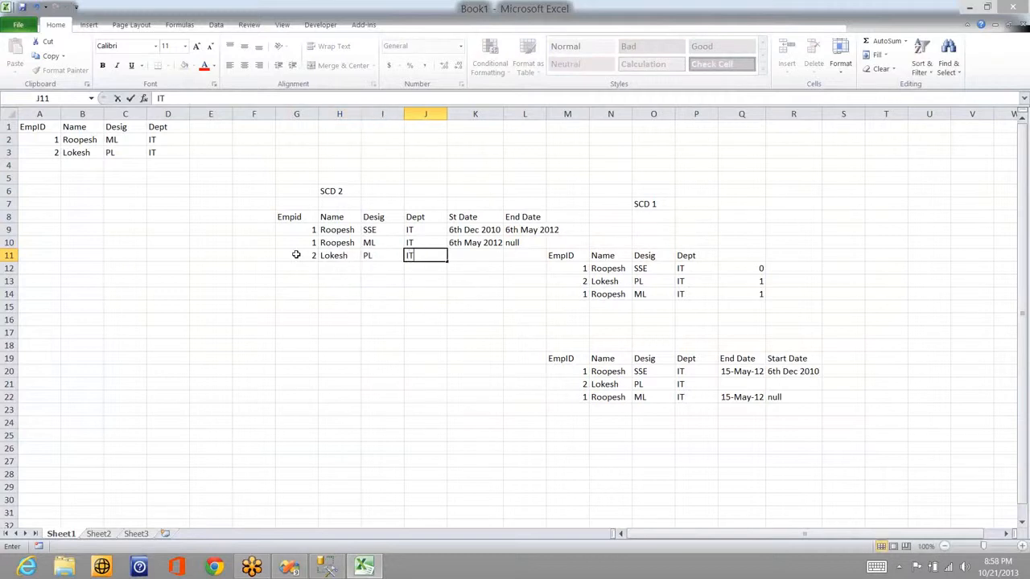
{"action": "key", "text": "Tab"}
{"action": "key", "text": "Up"}
{"action": "key", "text": "ctrl+c"}
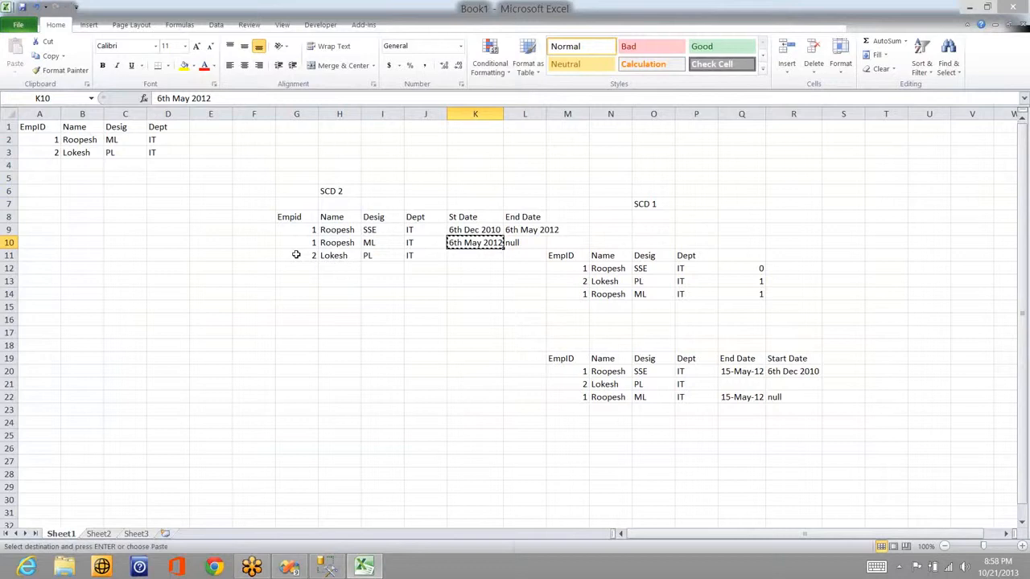
{"action": "key", "text": "Down"}
{"action": "key", "text": "ctrl+v"}
{"action": "key", "text": "Tab"}
{"action": "type", "text": "null"}
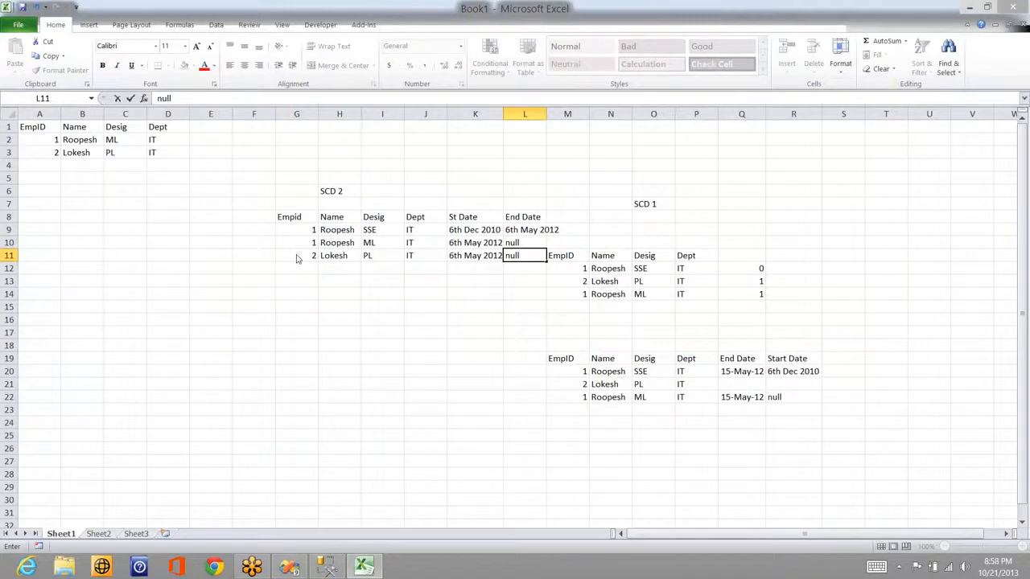
{"action": "key", "text": "alt+Tab"}
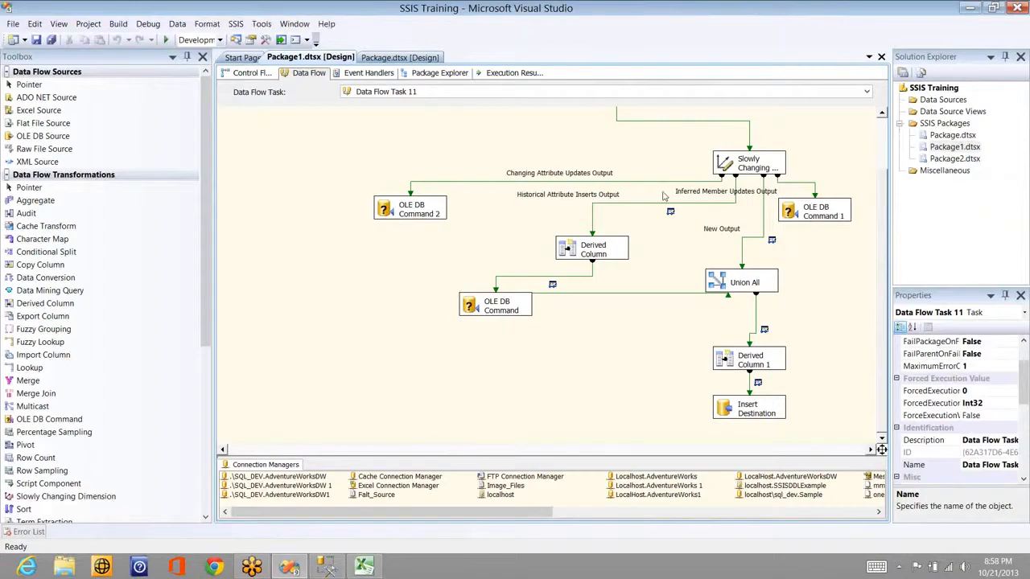
Step: Open the Slowly Changing Dimension Wizard and accept the table, key and change-type pages
{"action": "left_click", "coordinate": [755, 167]}
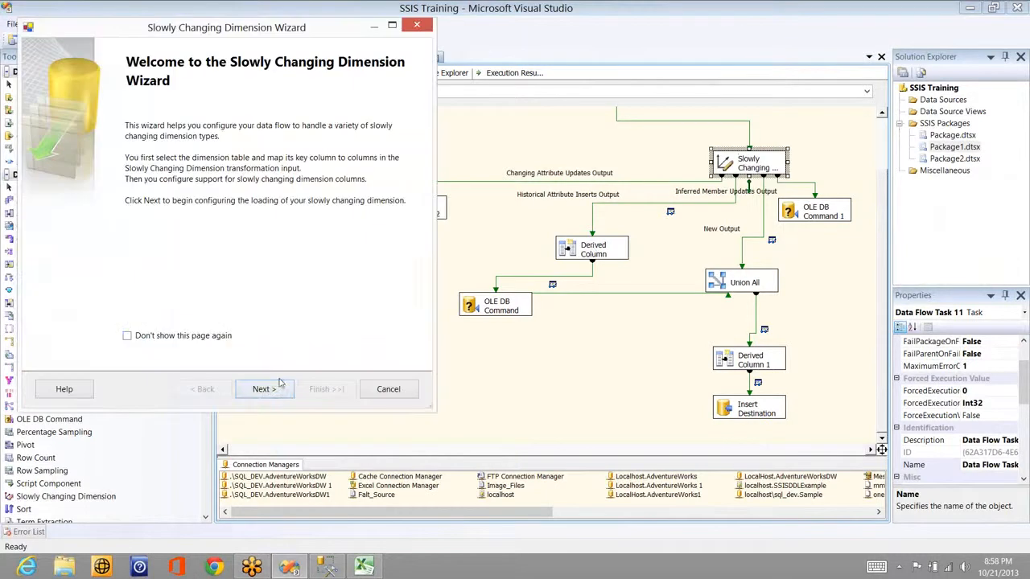
{"action": "left_click", "coordinate": [272, 388]}
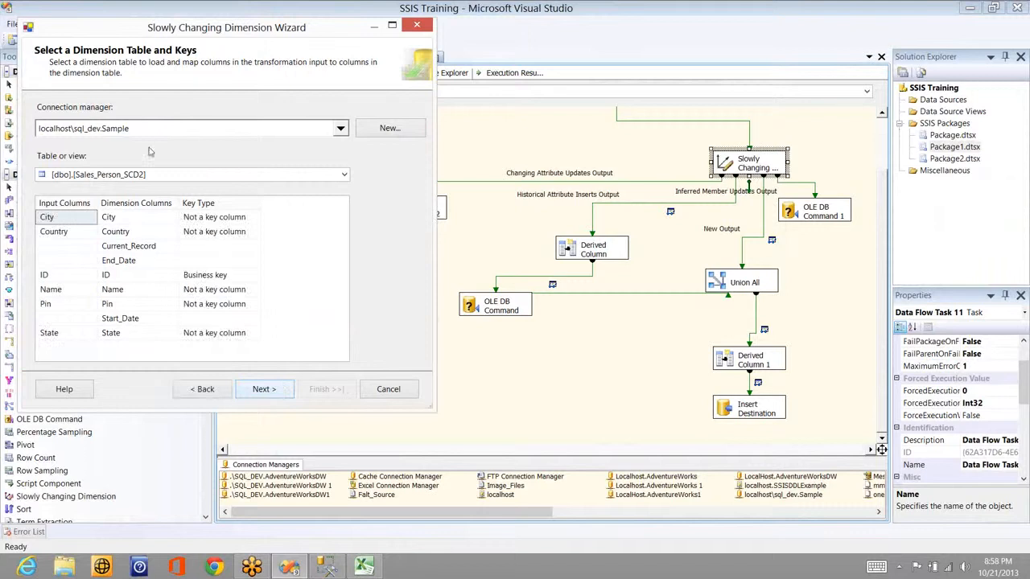
{"action": "left_click", "coordinate": [273, 390]}
{"action": "left_click", "coordinate": [269, 393]}
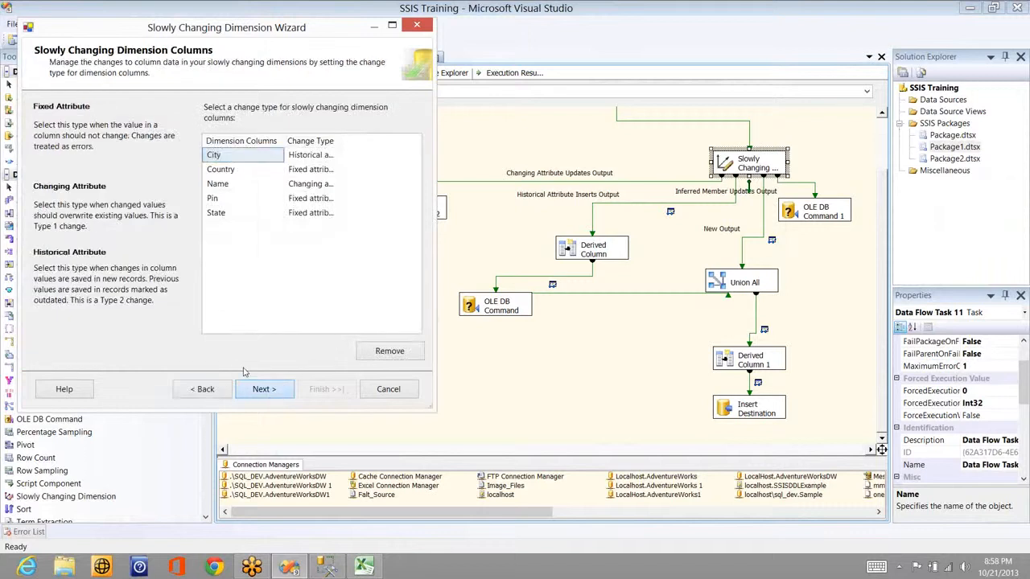
{"action": "left_click", "coordinate": [273, 392]}
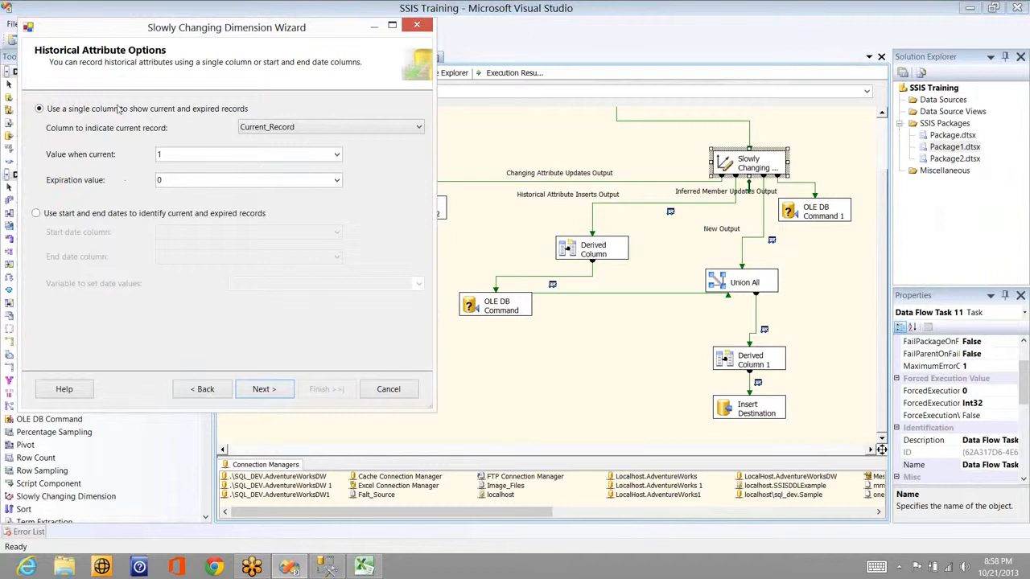
Step: Track history with Start_Date and End_Date columns set from System::ContainerStartTime
{"action": "left_click", "coordinate": [75, 216]}
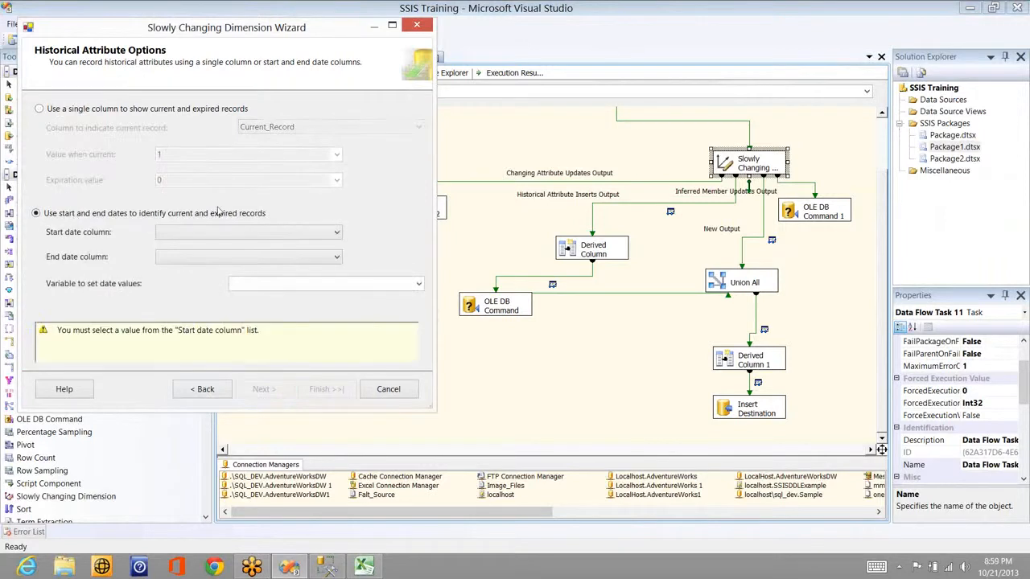
{"action": "left_click", "coordinate": [242, 233]}
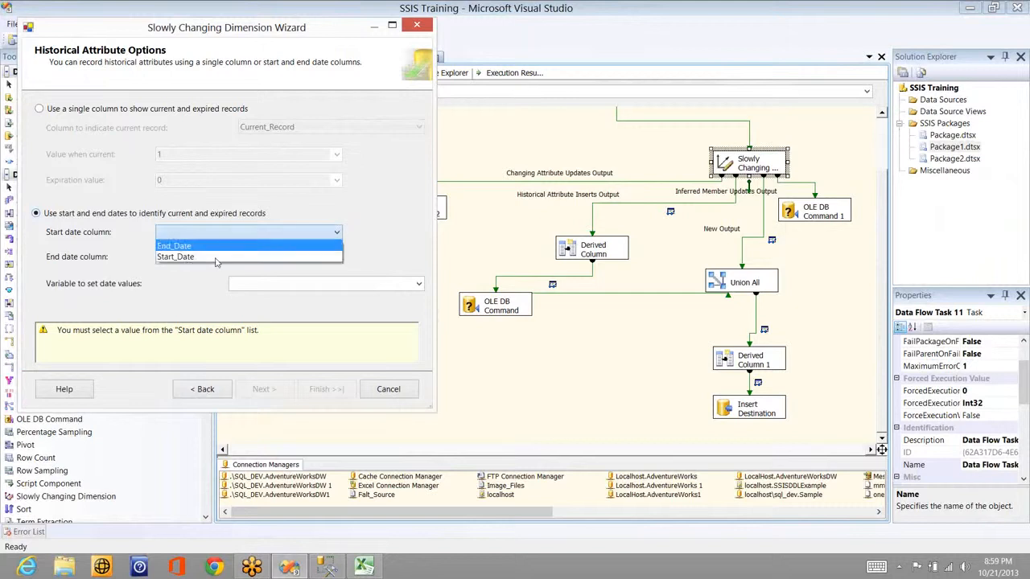
{"action": "left_click", "coordinate": [215, 257]}
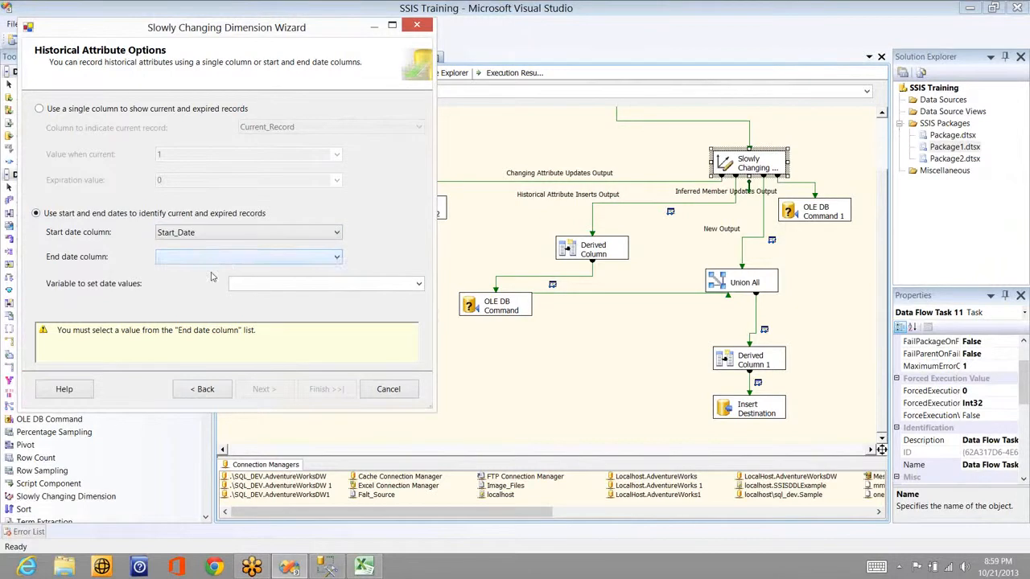
{"action": "left_click", "coordinate": [212, 256]}
{"action": "left_click", "coordinate": [212, 268]}
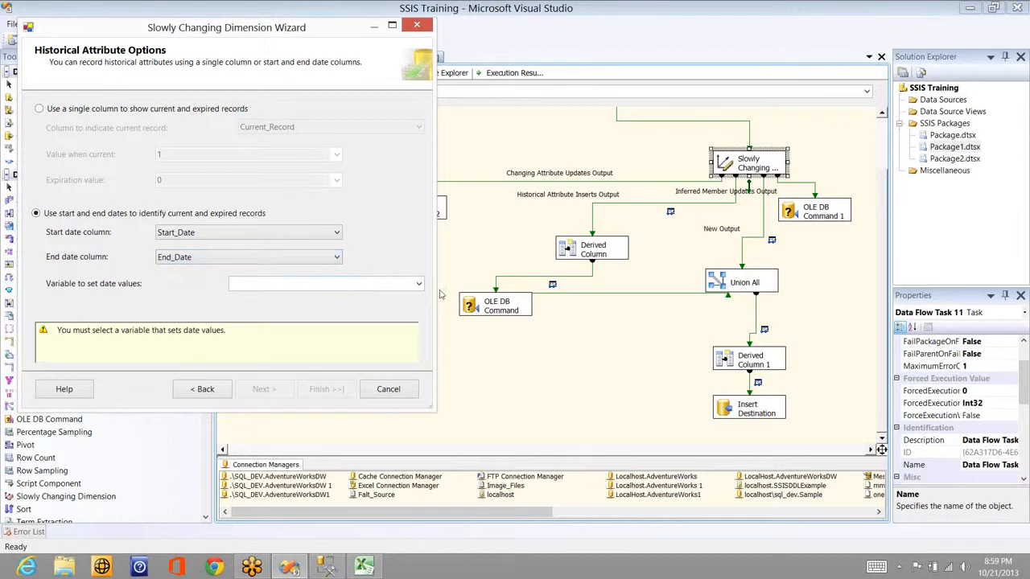
{"action": "left_click", "coordinate": [418, 285]}
{"action": "left_click", "coordinate": [418, 286]}
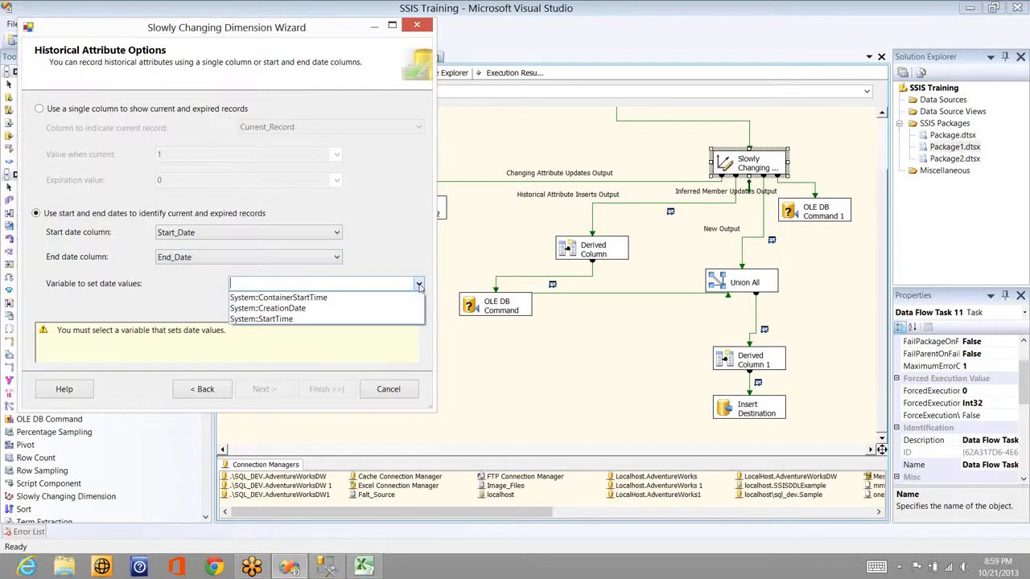
{"action": "left_click", "coordinate": [358, 321]}
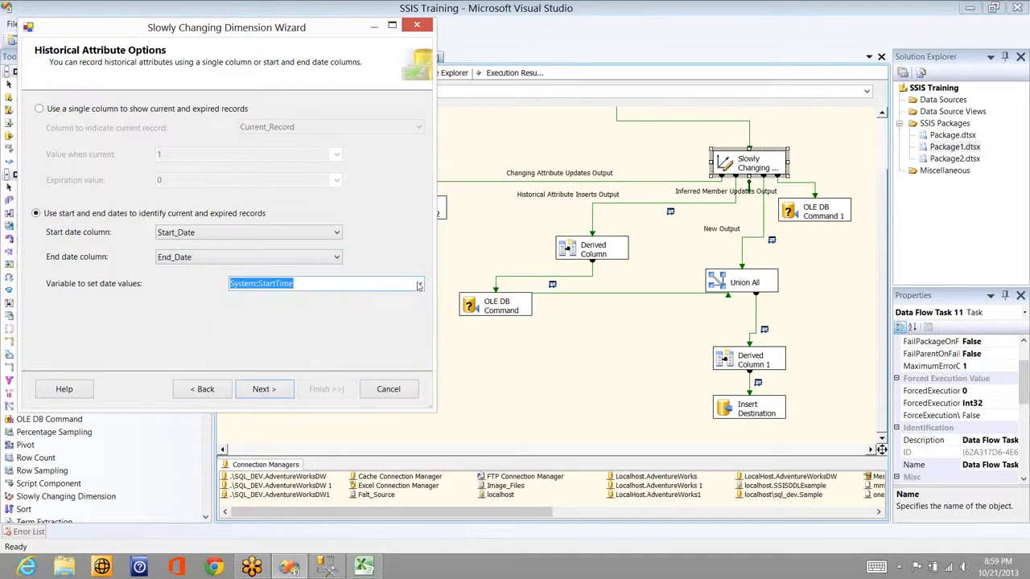
{"action": "left_click", "coordinate": [419, 284]}
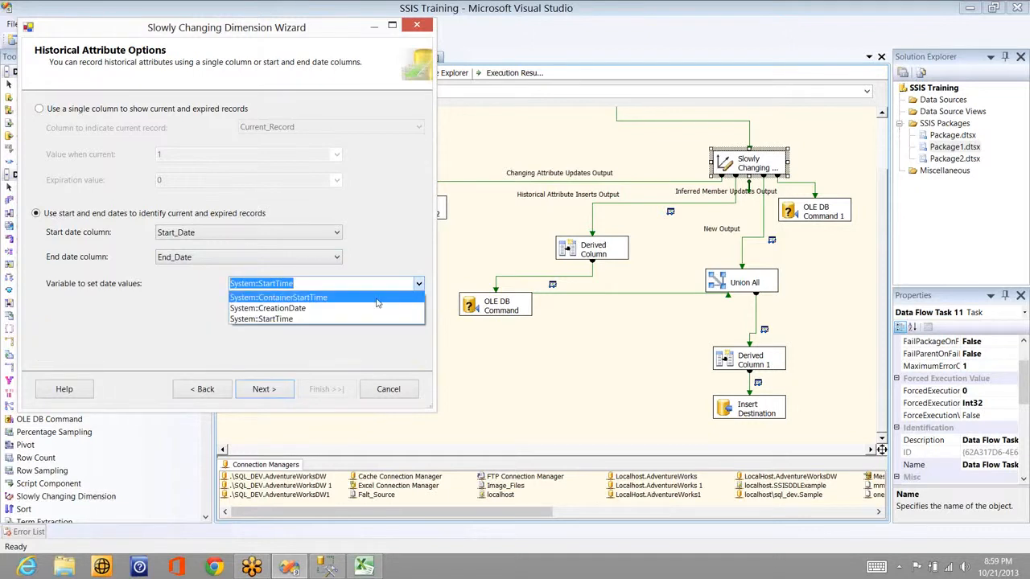
{"action": "left_click", "coordinate": [377, 297]}
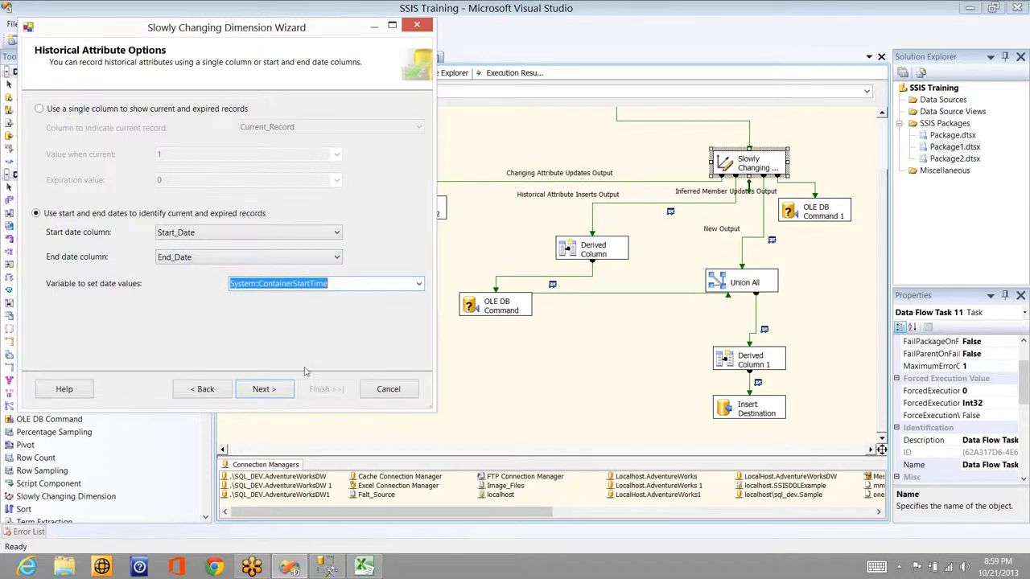
{"action": "left_click", "coordinate": [262, 389]}
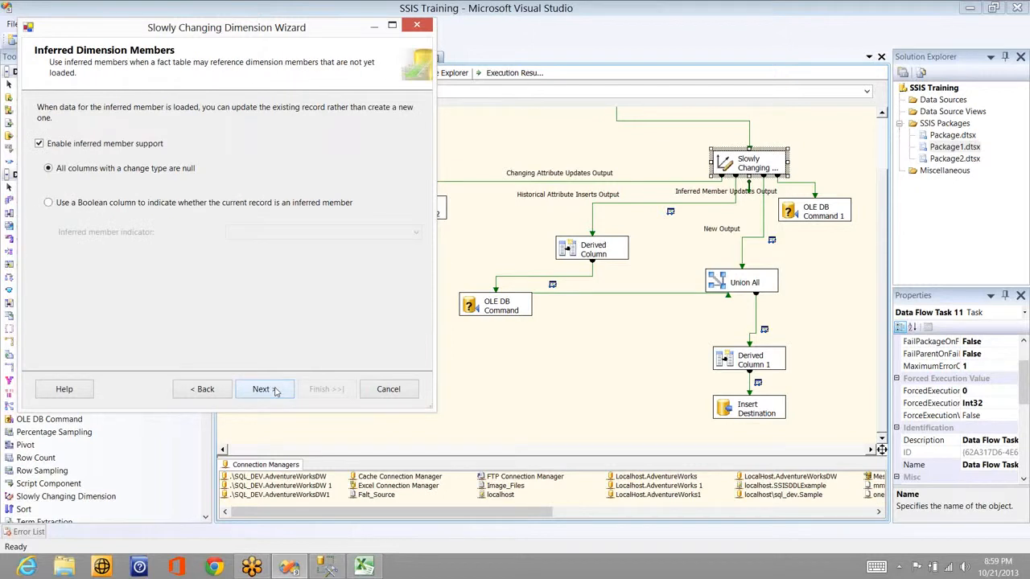
{"action": "key", "text": "alt+Tab"}
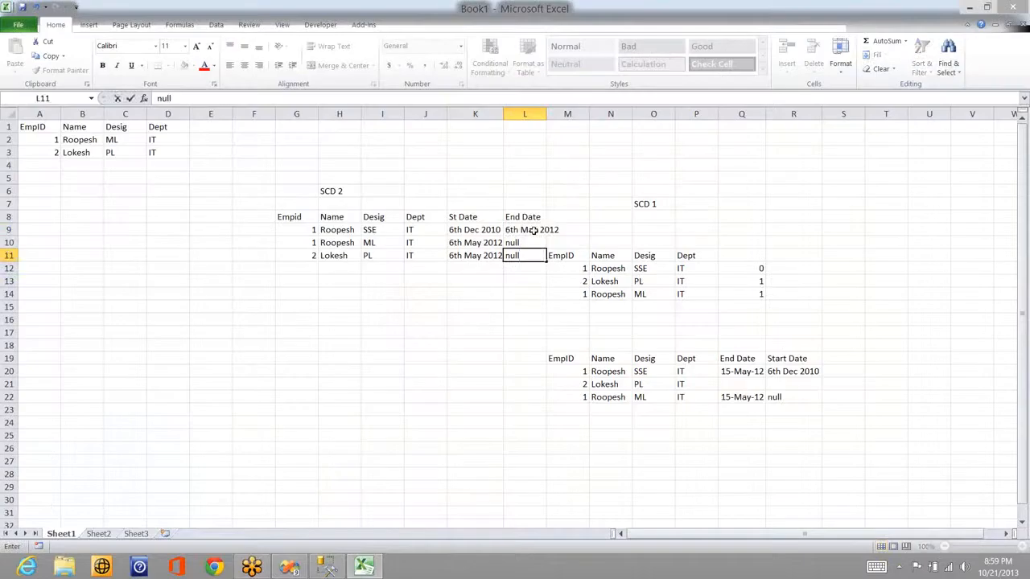
Step: Compare the SSE row's end date in L9 with the start dates in K10 and K11
{"action": "key", "text": "Up"}
{"action": "key", "text": "Up"}
{"action": "left_click", "coordinate": [484, 245]}
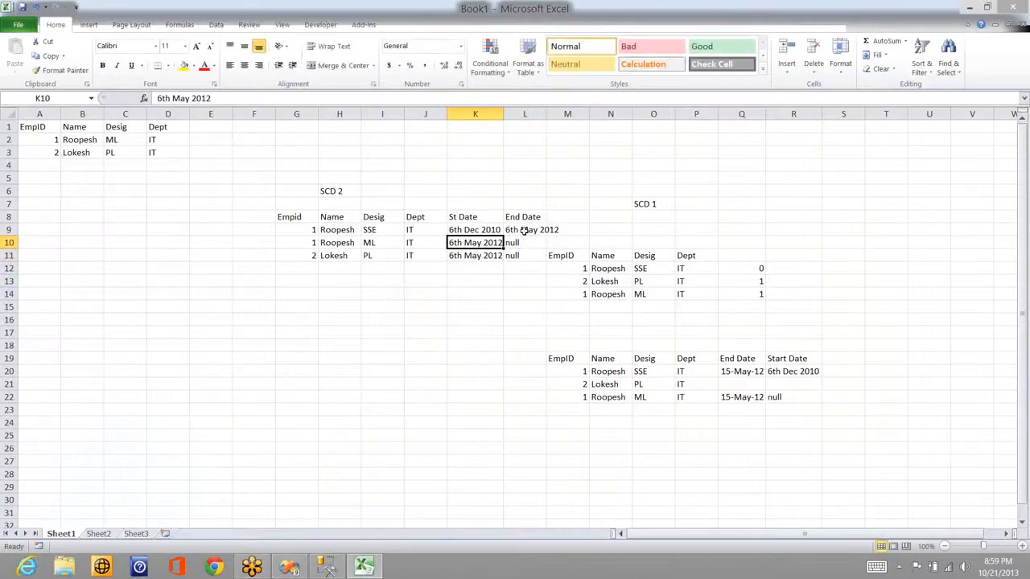
{"action": "left_click", "coordinate": [525, 230]}
{"action": "left_click", "coordinate": [475, 243]}
{"action": "left_click", "coordinate": [487, 256]}
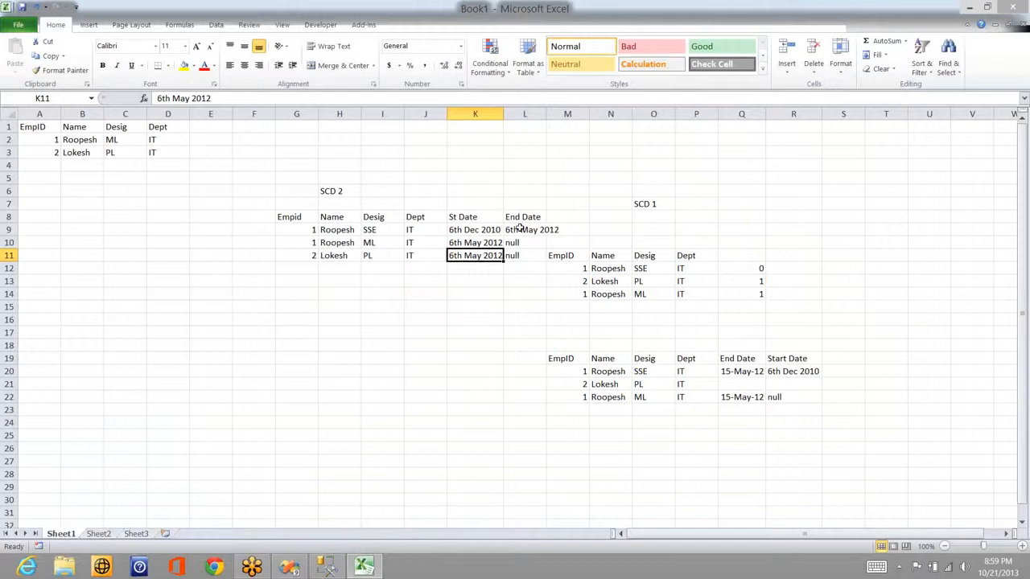
{"action": "left_click", "coordinate": [519, 229]}
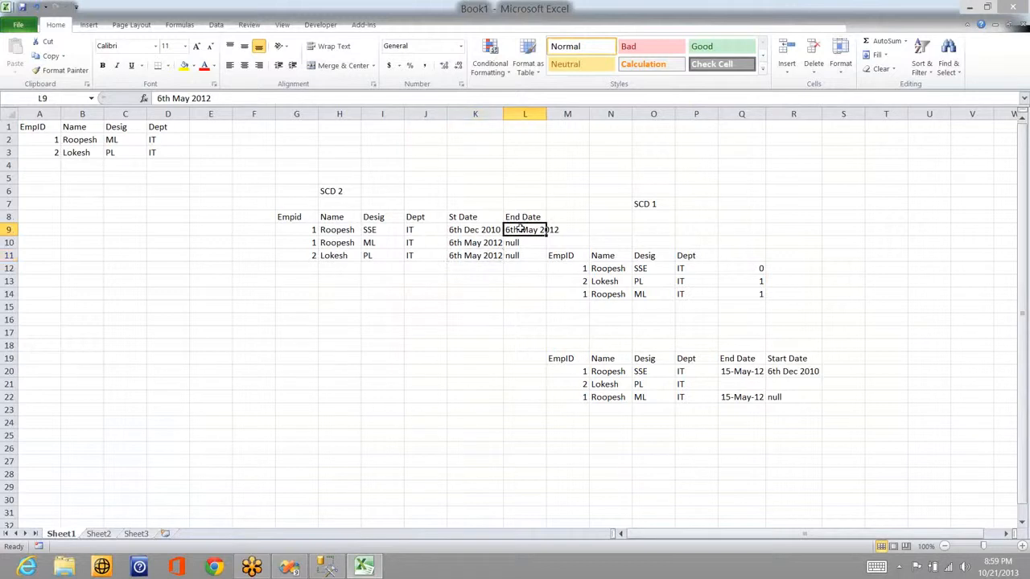
{"action": "left_click", "coordinate": [468, 243]}
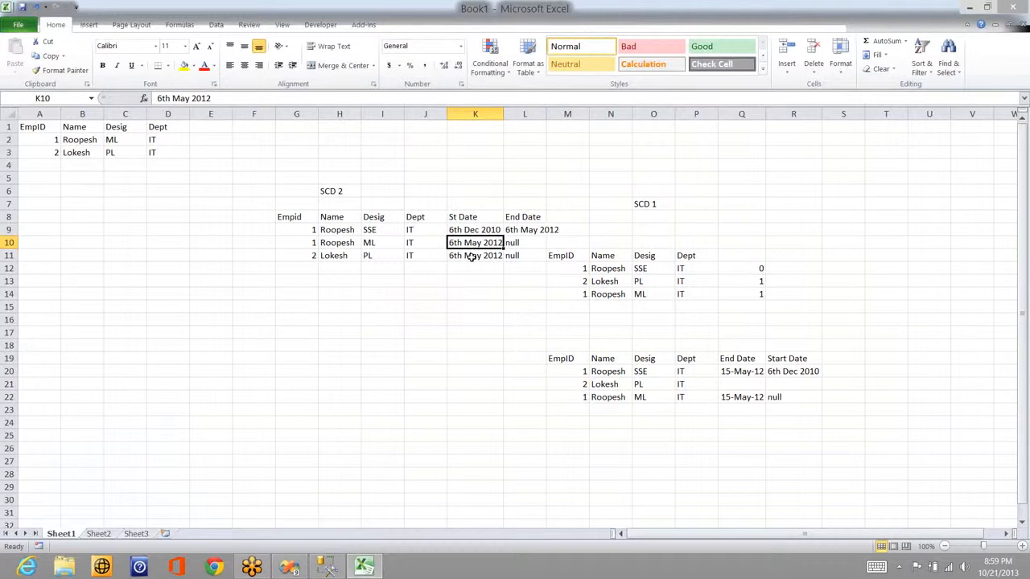
{"action": "left_click", "coordinate": [472, 256]}
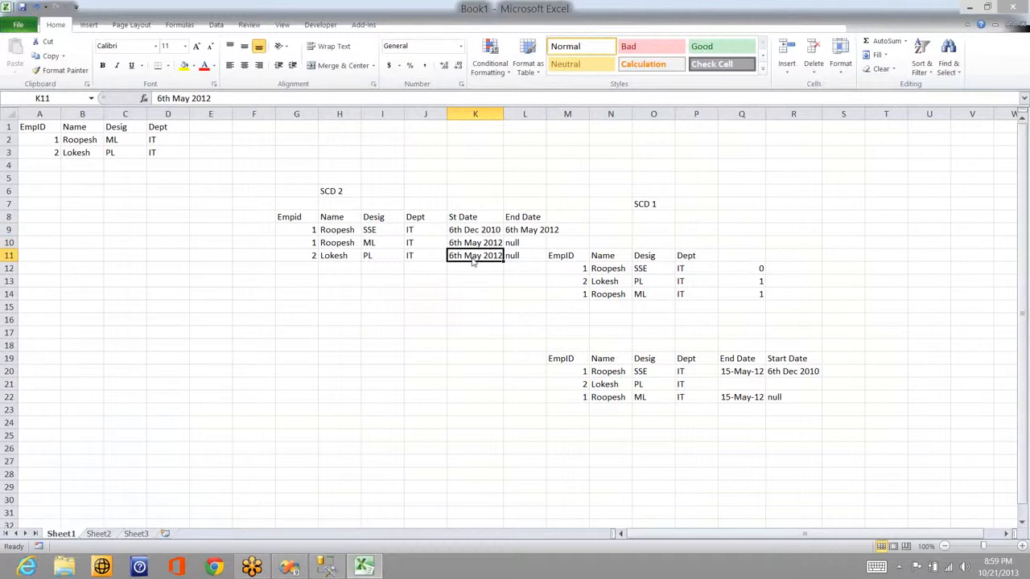
{"action": "key", "text": "alt+Tab"}
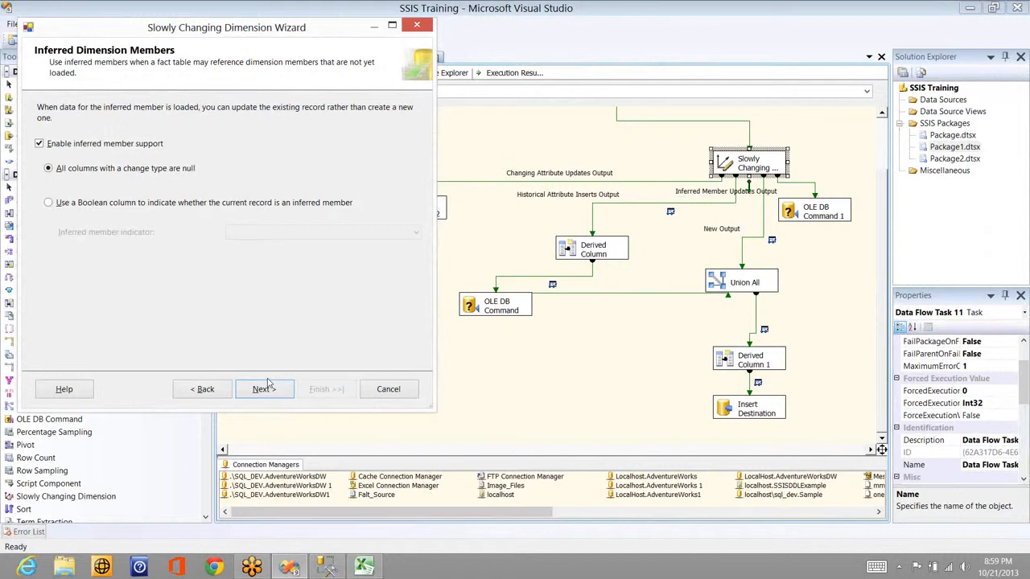
Step: Use System::CreationDate for the date values and finish the wizard to regenerate the flow
{"action": "left_click", "coordinate": [221, 395]}
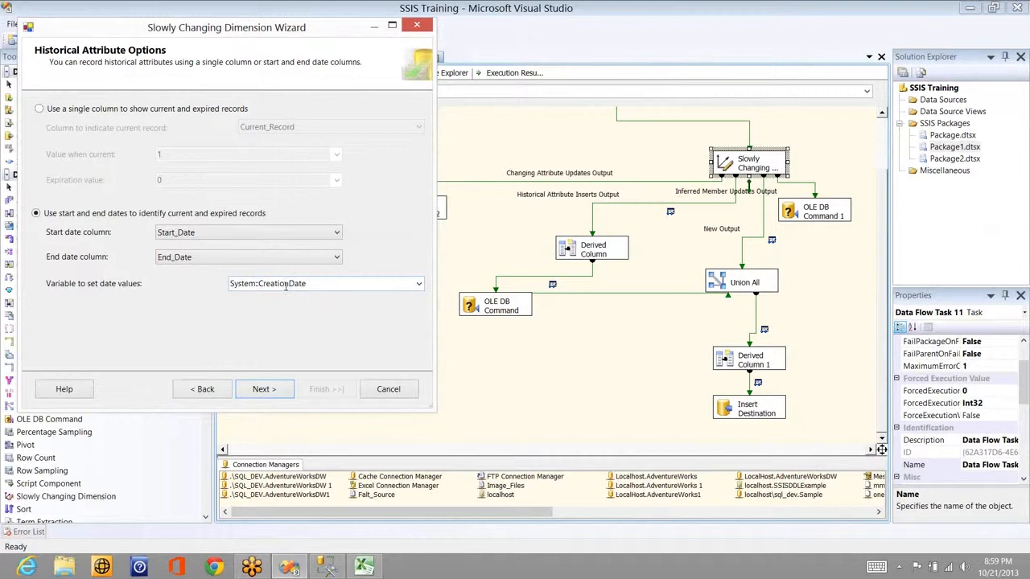
{"action": "left_click", "coordinate": [280, 399]}
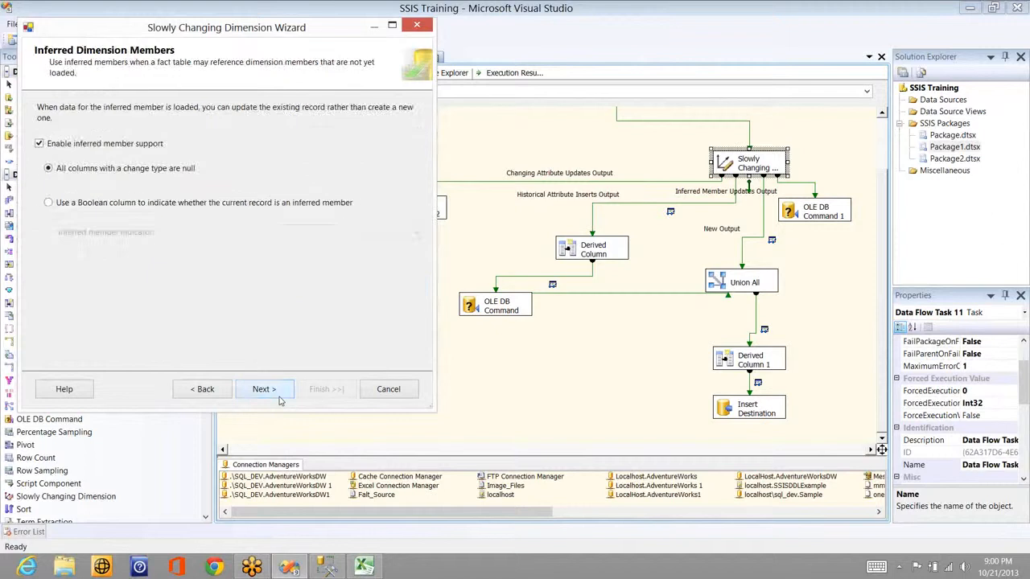
{"action": "left_click", "coordinate": [279, 397]}
{"action": "left_click", "coordinate": [322, 388]}
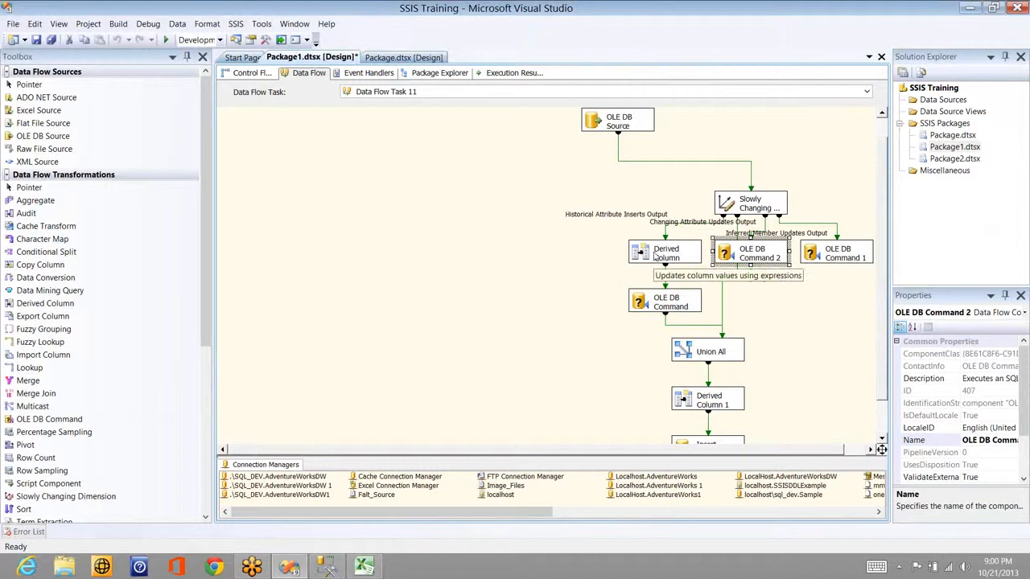
Step: Move the Derived Column and OLE DB Command to the left and inspect the command's properties
{"action": "left_click_drag", "start_coordinate": [655, 254], "coordinate": [441, 217]}
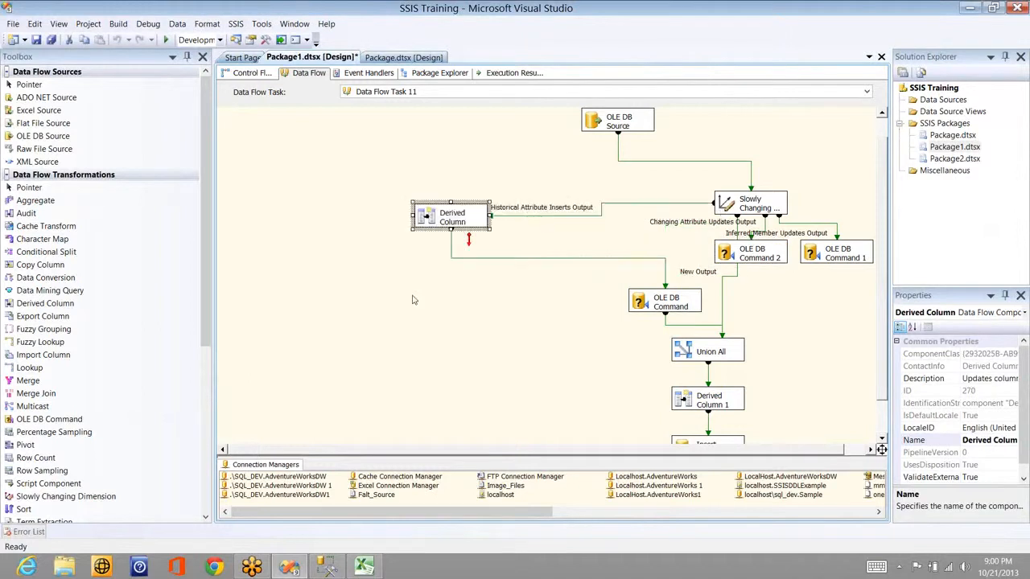
{"action": "left_click_drag", "start_coordinate": [669, 298], "coordinate": [404, 296]}
{"action": "left_click_drag", "start_coordinate": [472, 289], "coordinate": [402, 305]}
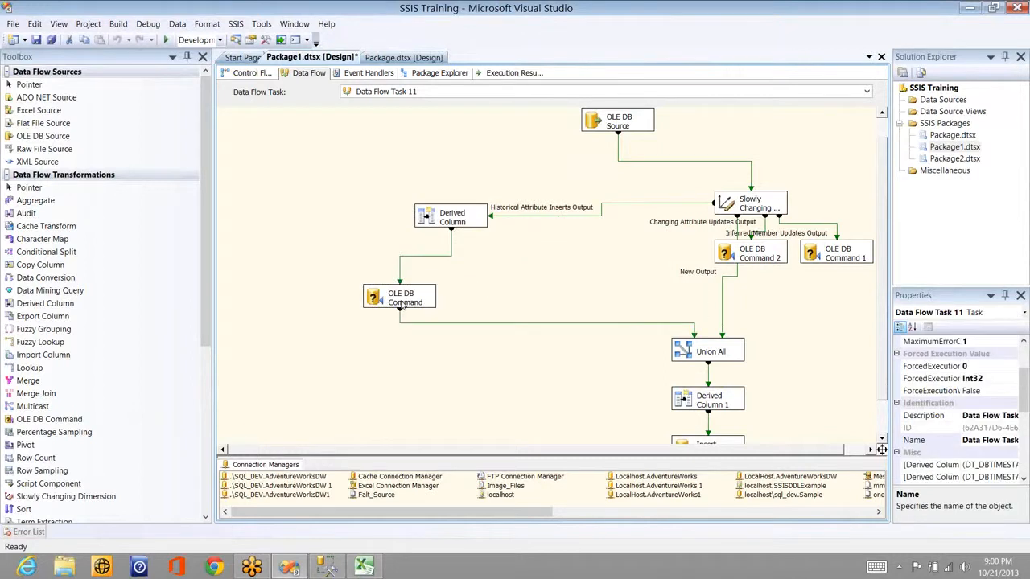
{"action": "double_click", "coordinate": [401, 304]}
{"action": "left_click", "coordinate": [407, 106]}
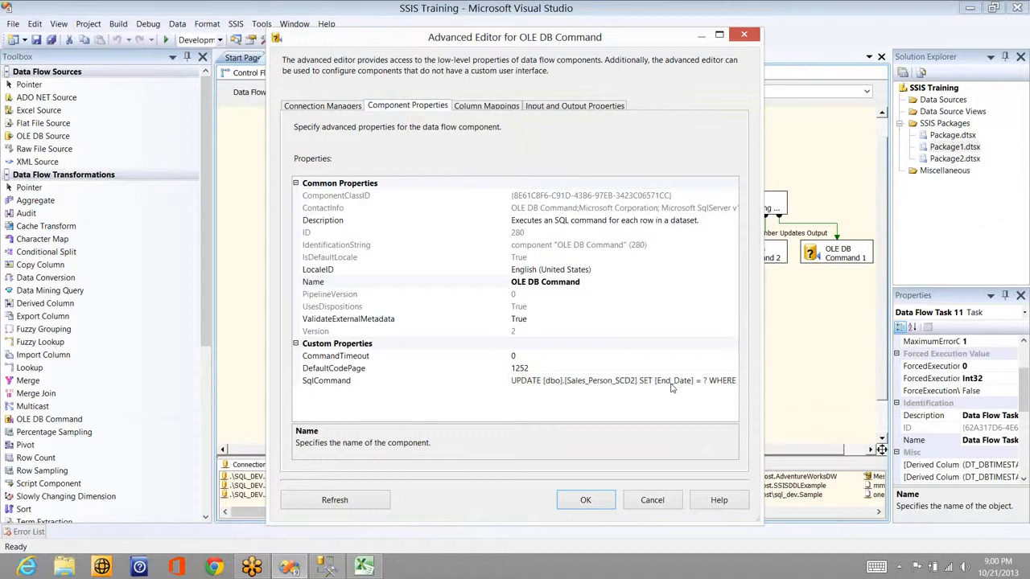
{"action": "left_click", "coordinate": [658, 504]}
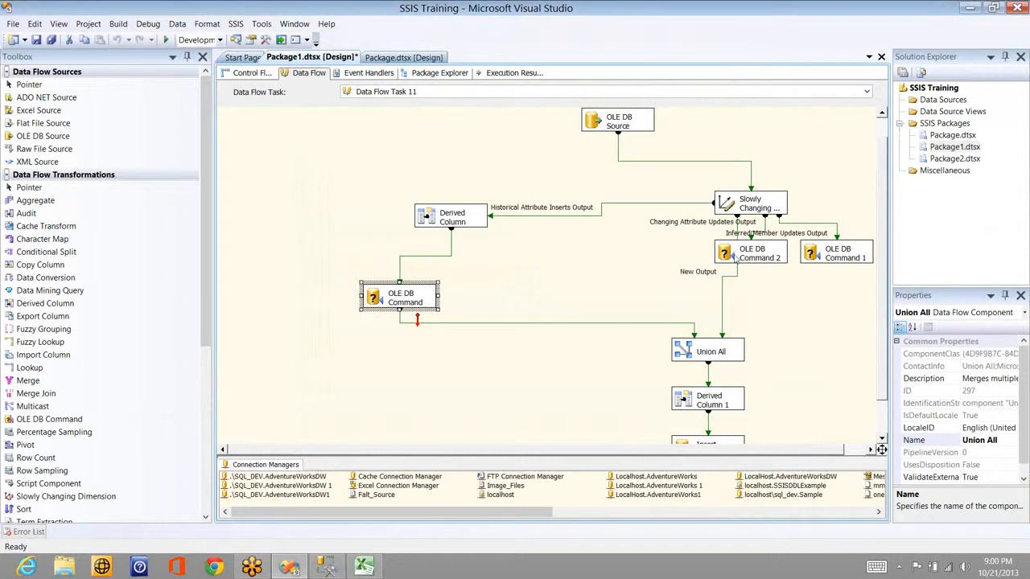
Step: Reposition Union All and OLE DB Commands 1 and 2 lower on the canvas
{"action": "left_click_drag", "start_coordinate": [708, 352], "coordinate": [592, 377]}
{"action": "left_click_drag", "start_coordinate": [752, 254], "coordinate": [668, 374]}
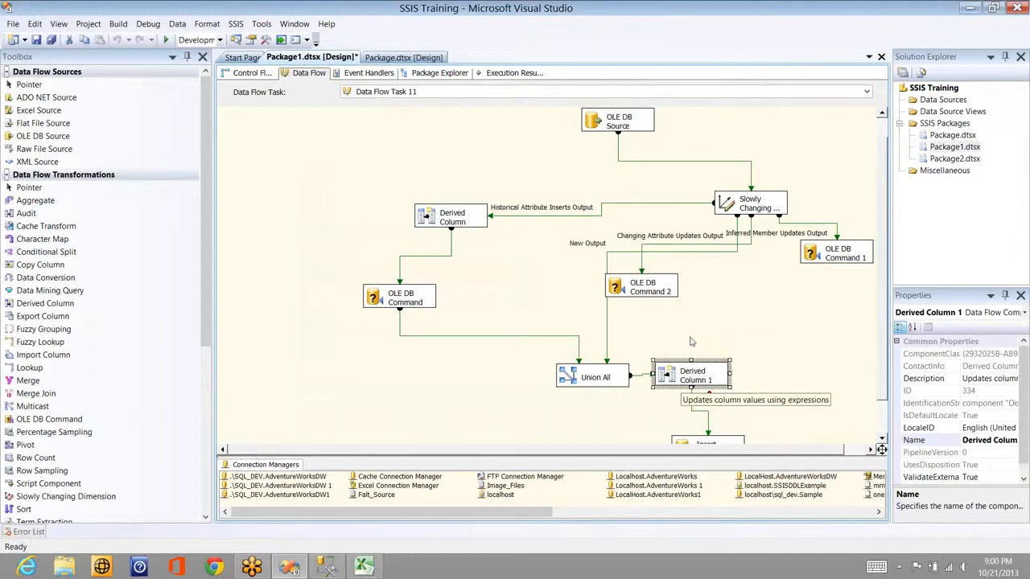
{"action": "left_click", "coordinate": [690, 338]}
{"action": "left_click_drag", "start_coordinate": [825, 254], "coordinate": [810, 283]}
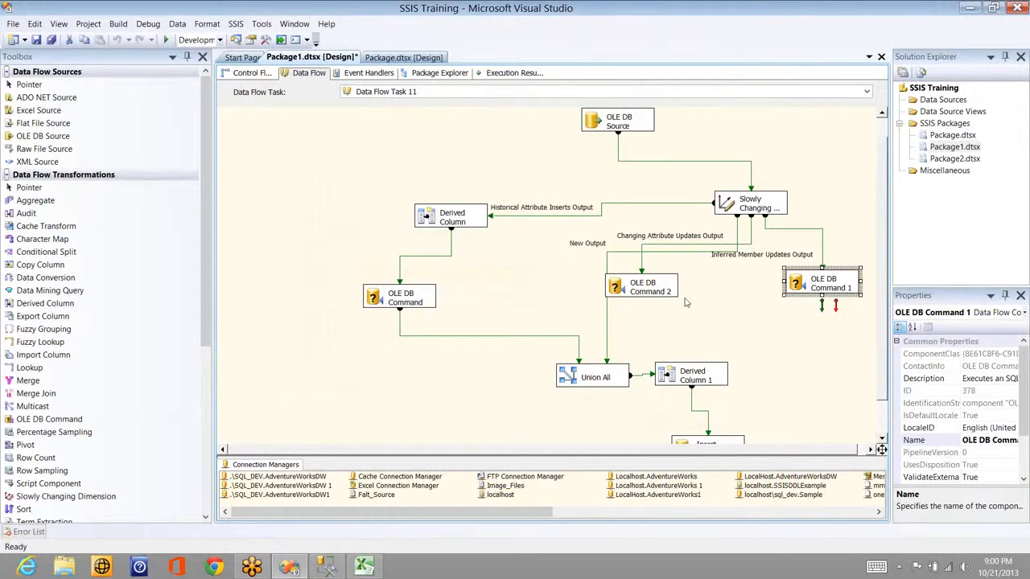
{"action": "left_click", "coordinate": [646, 295]}
{"action": "left_click_drag", "start_coordinate": [647, 296], "coordinate": [686, 304]}
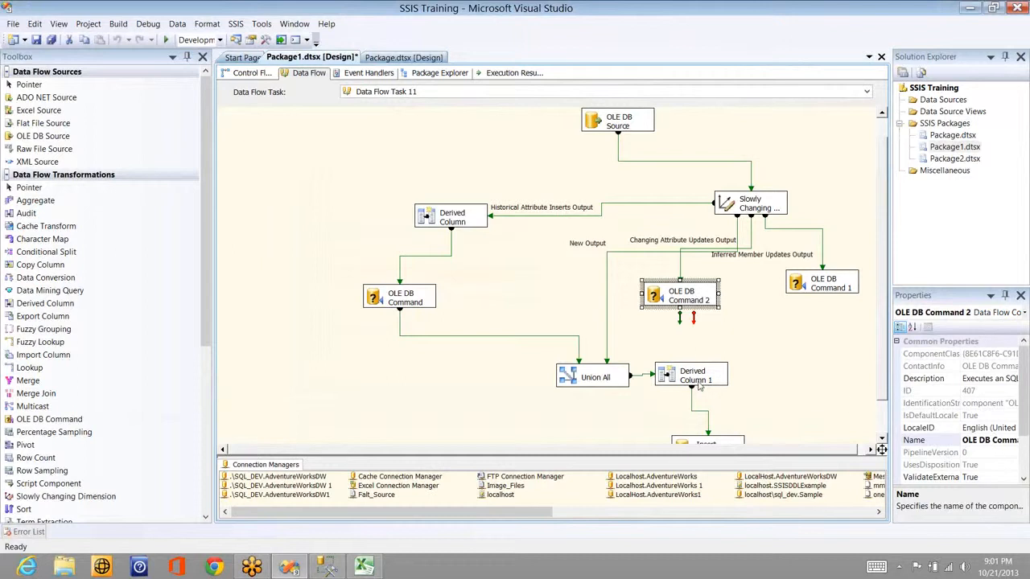
Step: Execute the data flow task, which succeeds writing 10 rows, then bring up Management Studio
{"action": "double_click", "coordinate": [745, 211]}
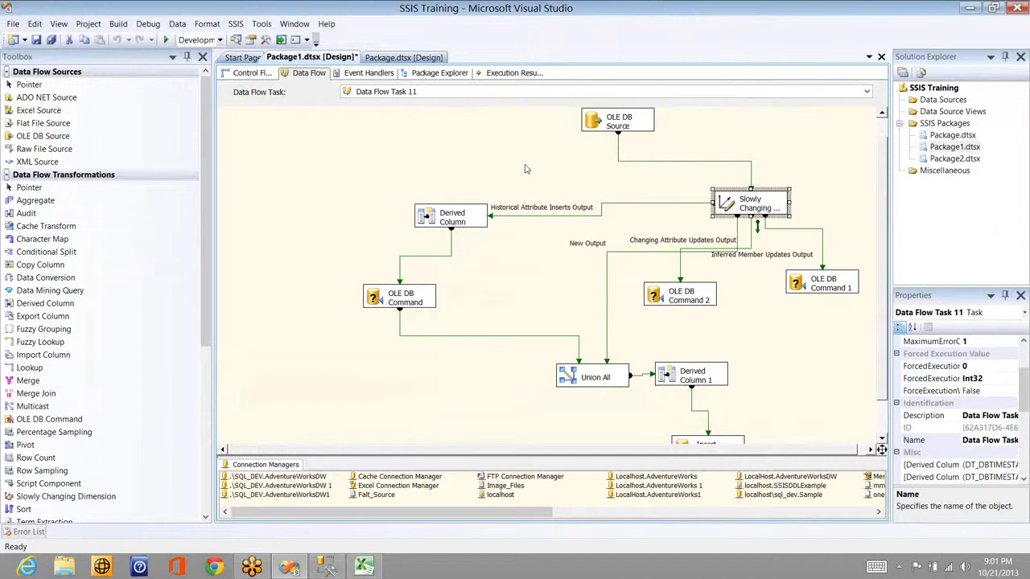
{"action": "right_click", "coordinate": [421, 166]}
{"action": "left_click", "coordinate": [496, 206]}
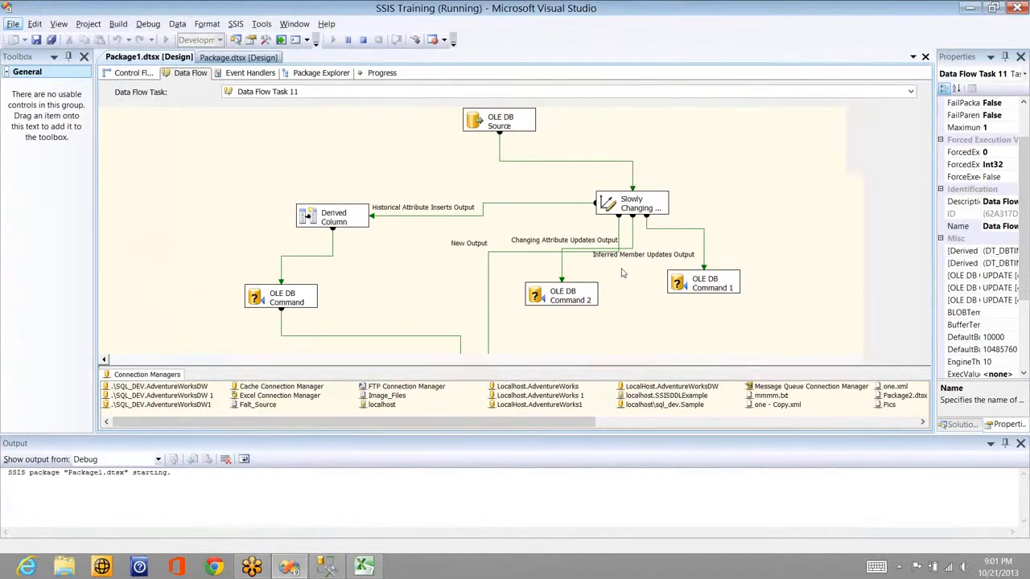
{"action": "key", "text": "alt+Tab"}
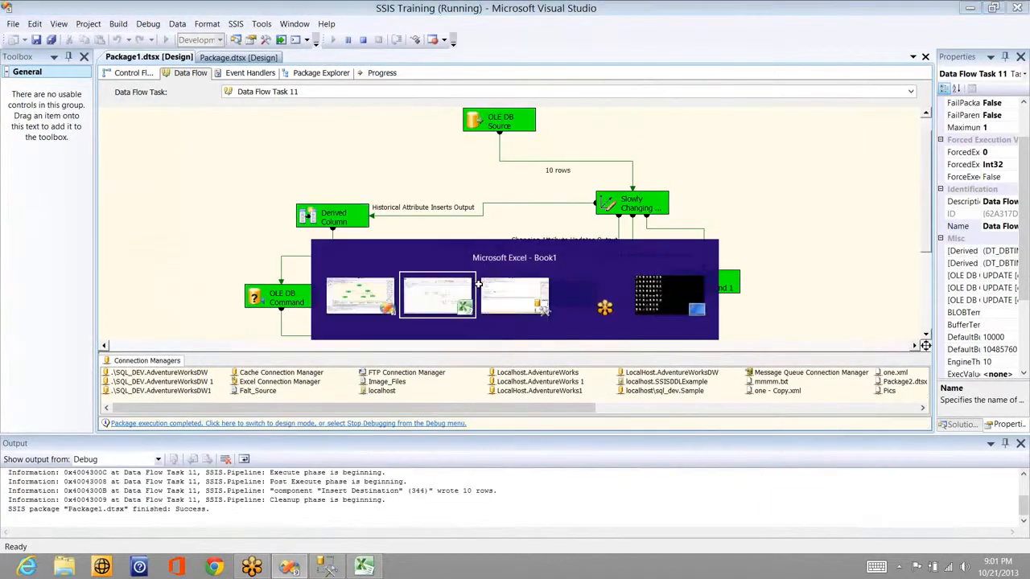
{"action": "key", "text": "alt+Tab"}
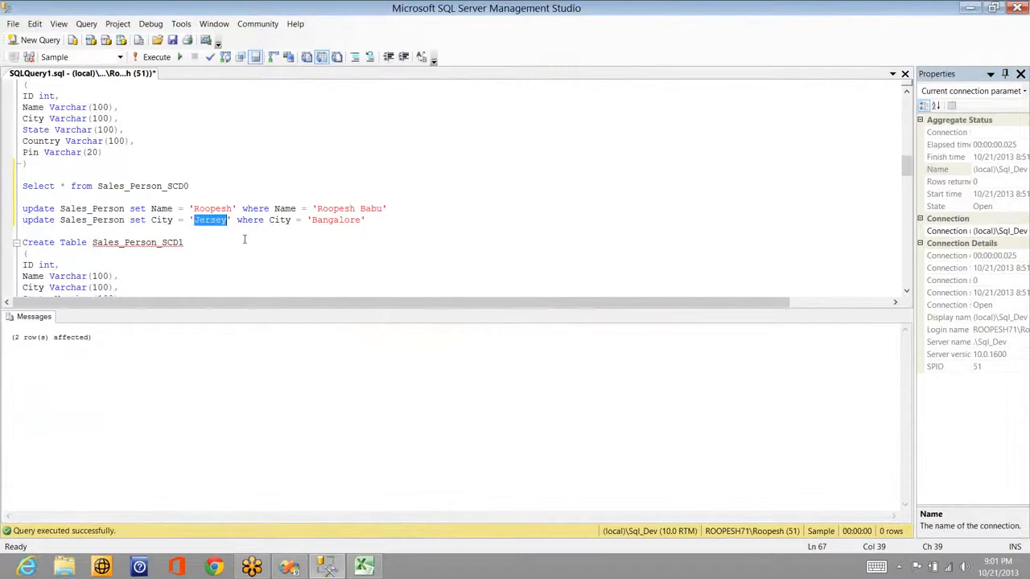
Step: Run select * from Sales_Person_SCD2 to list its 22 rows
{"action": "left_click", "coordinate": [190, 244]}
{"action": "key", "text": "Down"}
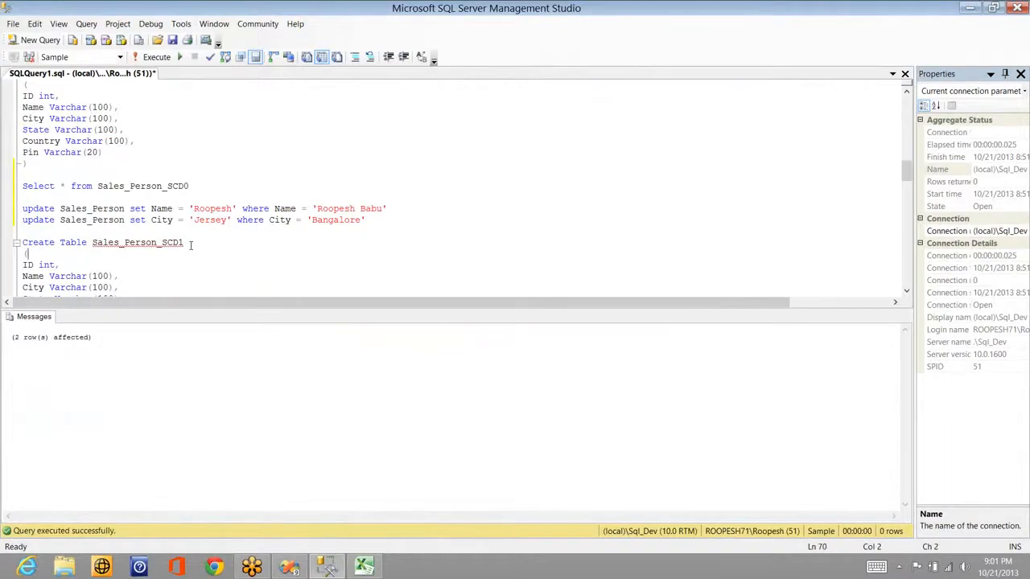
{"action": "scroll", "coordinate": [191, 245], "scroll_direction": "down", "scroll_amount": 5}
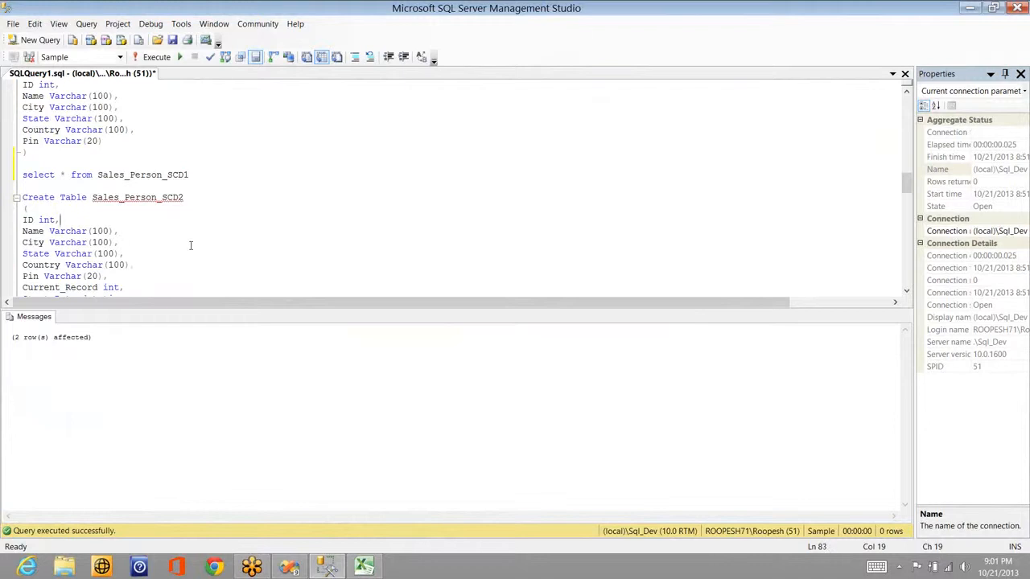
{"action": "left_click", "coordinate": [191, 245]}
{"action": "key", "text": "Down"}
{"action": "key", "text": "Down"}
{"action": "key", "text": "Down"}
{"action": "key", "text": "Down"}
{"action": "key", "text": "Down"}
{"action": "key", "text": "Down"}
{"action": "key", "text": "Down"}
{"action": "key", "text": "Down"}
{"action": "key", "text": "Down"}
{"action": "key", "text": "Down"}
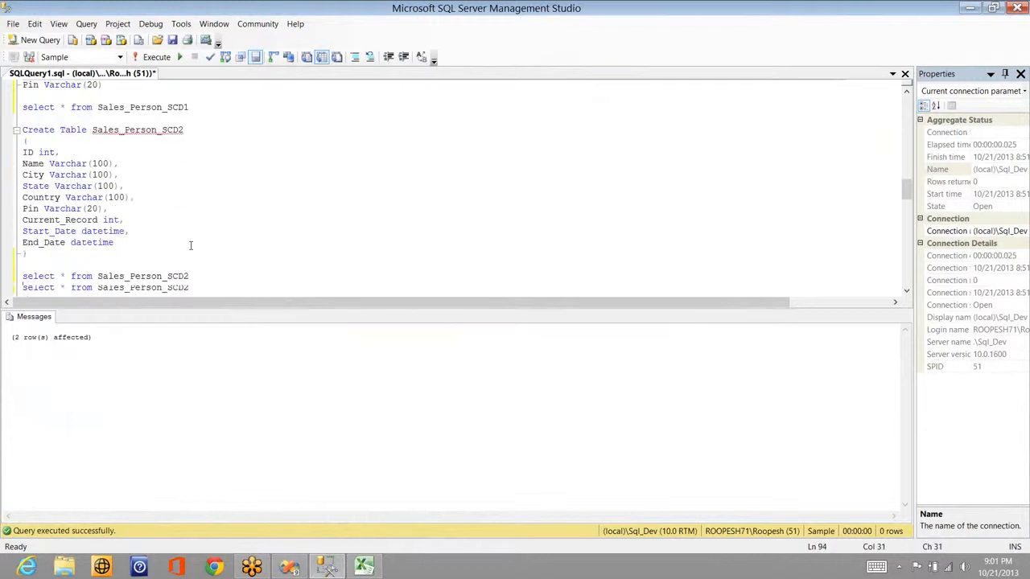
{"action": "key", "text": "shift+Home"}
{"action": "key", "text": "F5"}
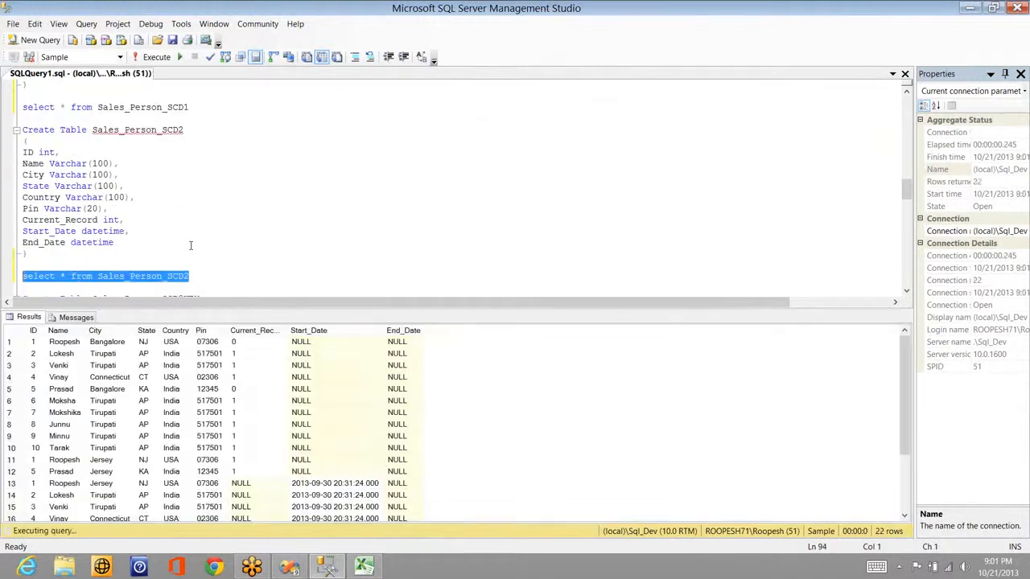
Step: Inspect the Start_Date and Current_Record values and select row 13 with the newly inserted rows
{"action": "left_click", "coordinate": [348, 473]}
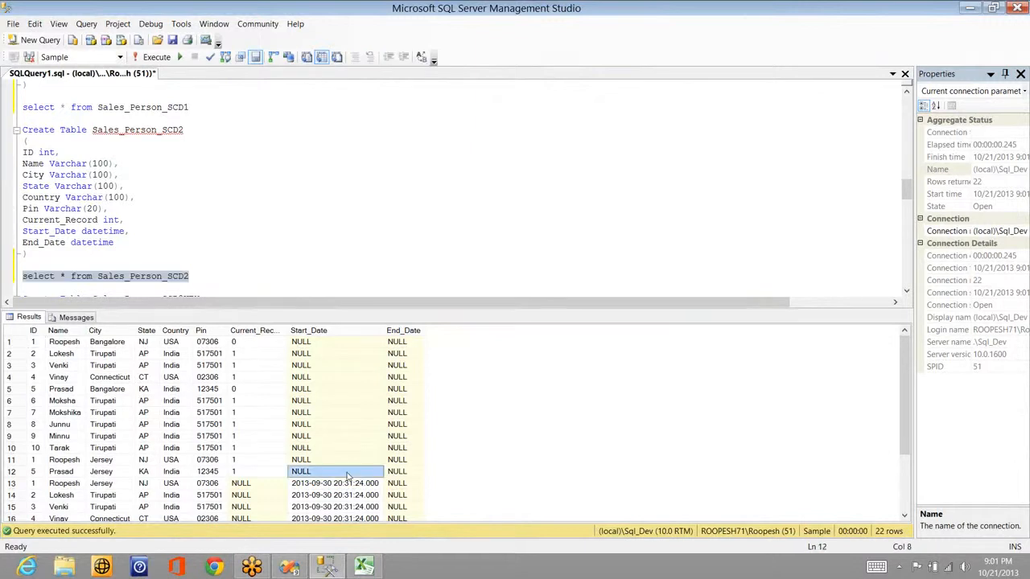
{"action": "key", "text": "Down"}
{"action": "key", "text": "Down"}
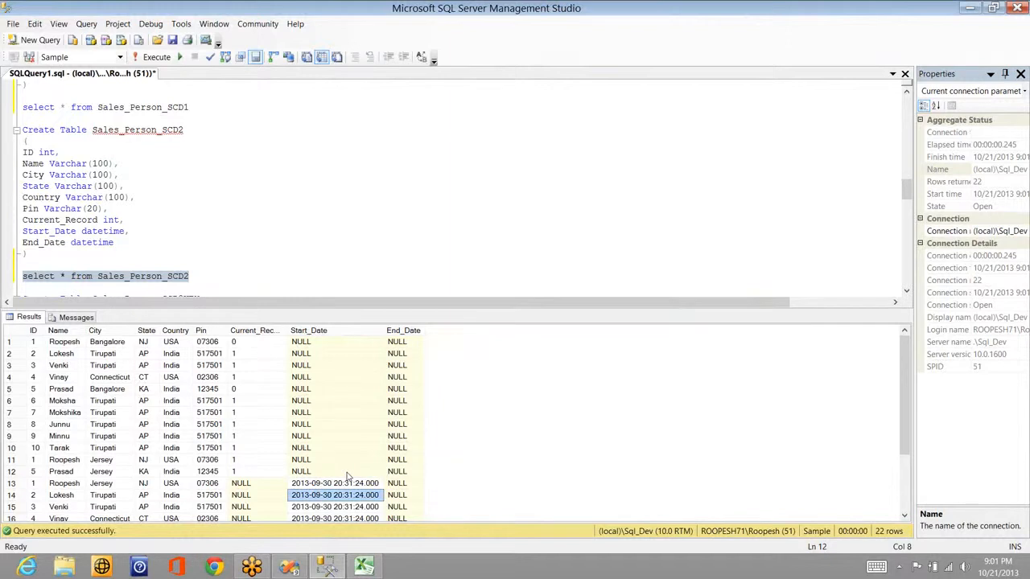
{"action": "key", "text": "Up"}
{"action": "key", "text": "Left"}
{"action": "key", "text": "Home"}
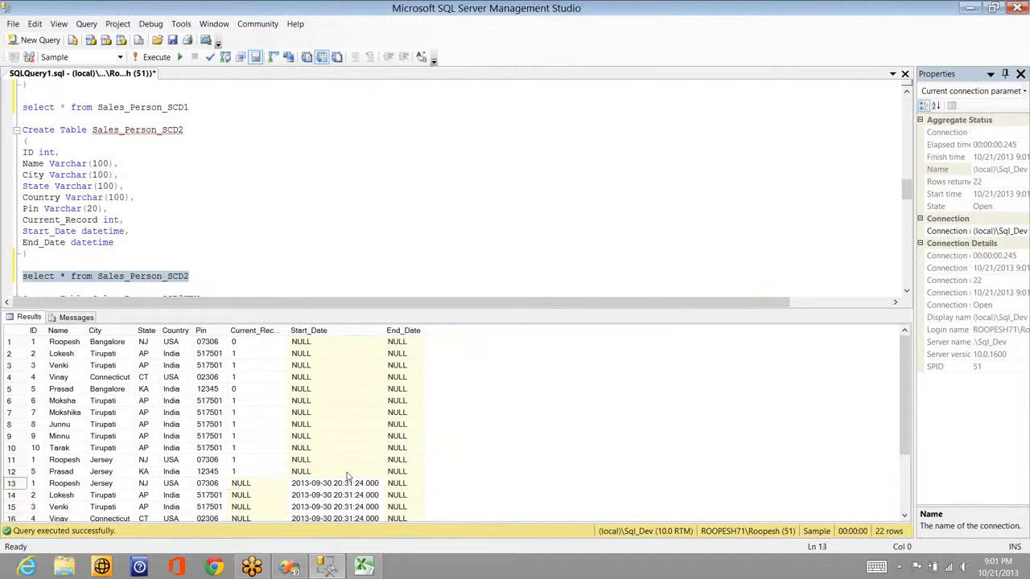
{"action": "key", "text": "Right"}
{"action": "key", "text": "shift+End"}
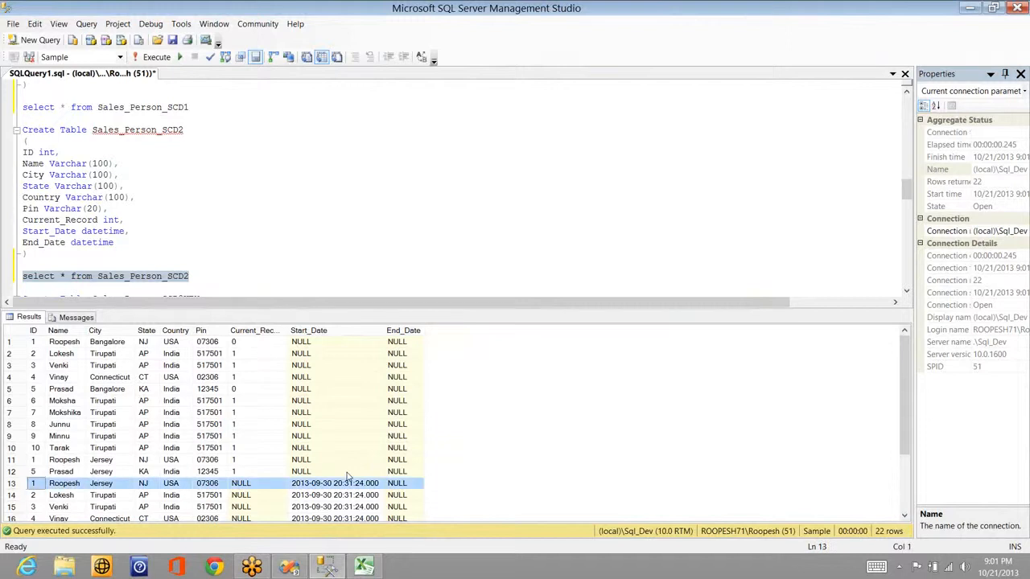
{"action": "key", "text": "shift+Down"}
{"action": "key", "text": "shift+Down"}
{"action": "key", "text": "shift+Down"}
{"action": "key", "text": "shift+Down"}
{"action": "key", "text": "shift+Down"}
{"action": "key", "text": "shift+Down"}
{"action": "key", "text": "shift+Down"}
{"action": "key", "text": "shift+Down"}
{"action": "key", "text": "shift+Down"}
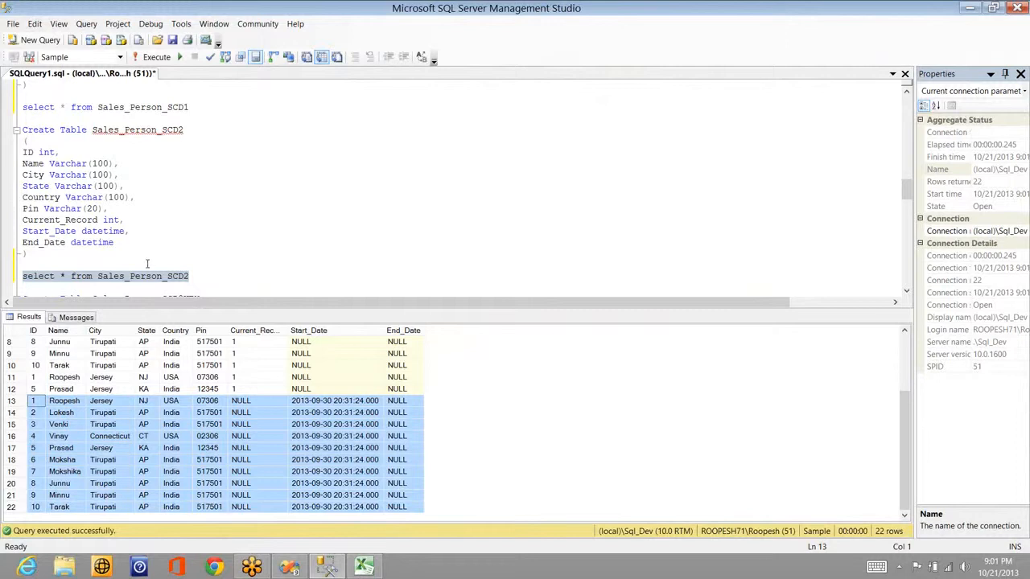
Step: Edit and run the update to set City = 'Bangalore' where City = 'Jersey'
{"action": "left_click", "coordinate": [186, 138]}
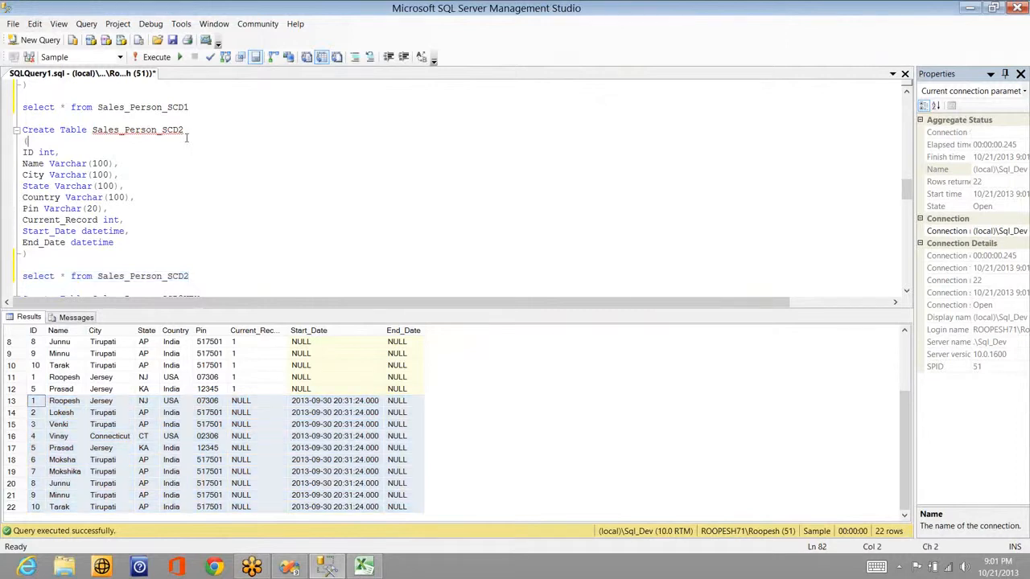
{"action": "scroll", "coordinate": [186, 138], "scroll_direction": "up", "scroll_amount": 2}
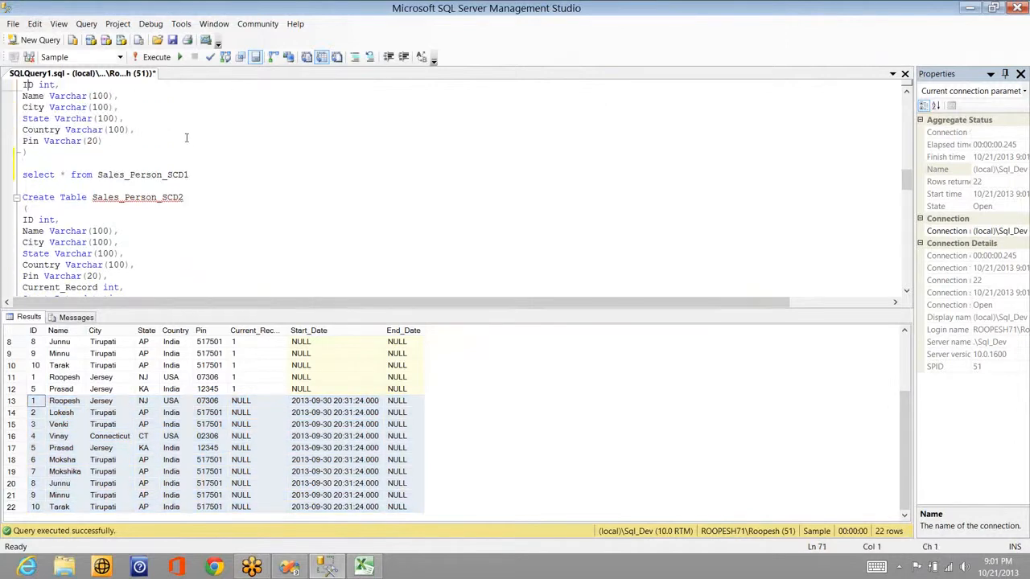
{"action": "scroll", "coordinate": [185, 138], "scroll_direction": "up", "scroll_amount": 3}
{"action": "left_click", "coordinate": [213, 118]}
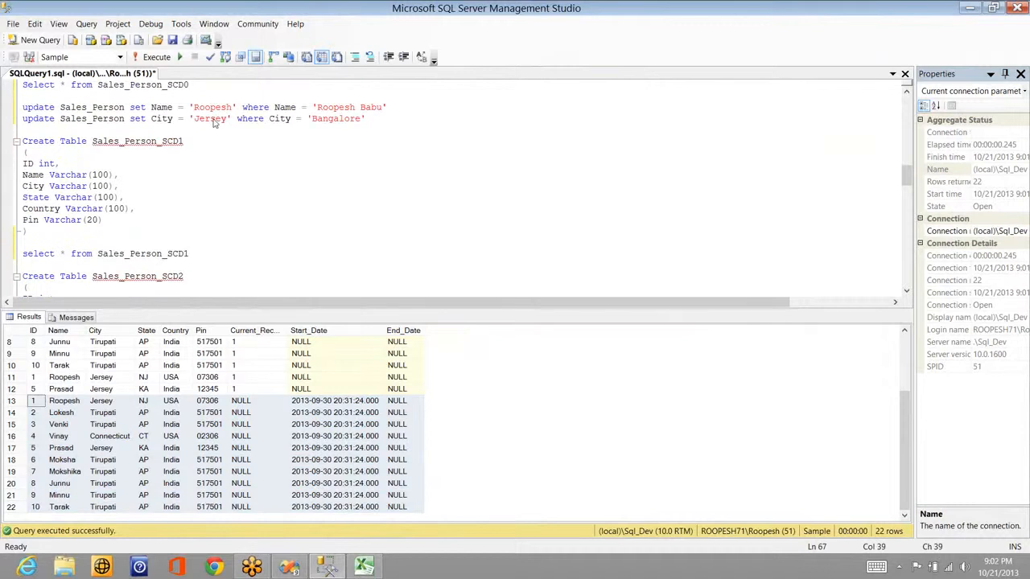
{"action": "double_click", "coordinate": [213, 118]}
{"action": "type", "text": "Bangalore"}
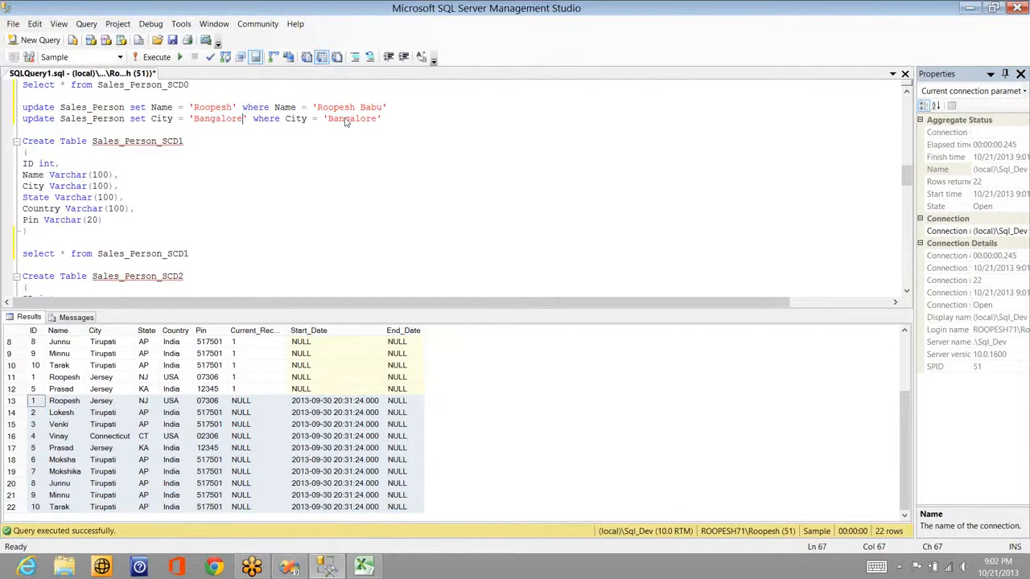
{"action": "double_click", "coordinate": [346, 119]}
{"action": "type", "text": "Jersey"}
{"action": "key", "text": "shift+Home"}
{"action": "key", "text": "F5"}
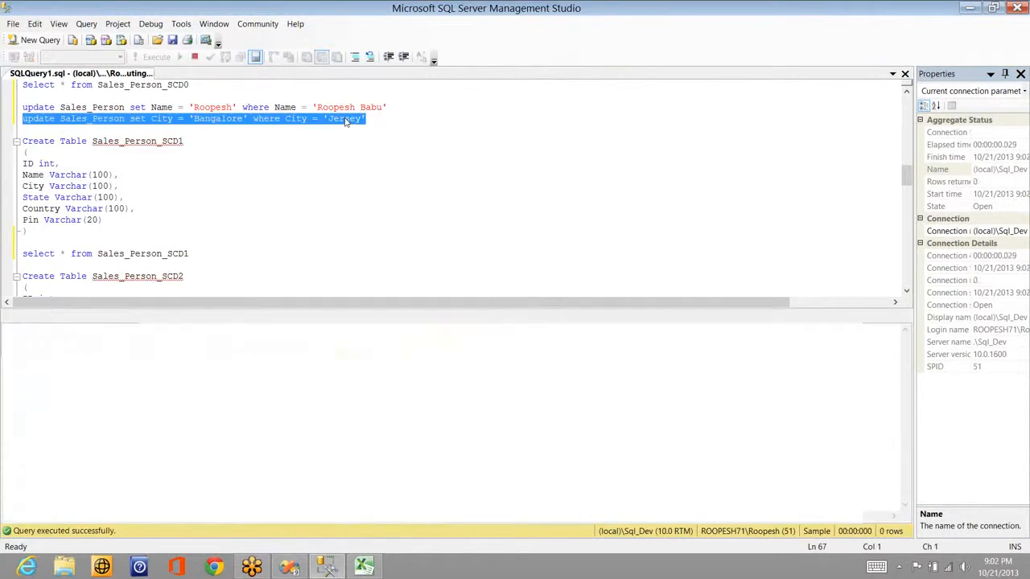
{"action": "key", "text": "alt+Tab"}
{"action": "key", "text": "alt+Tab"}
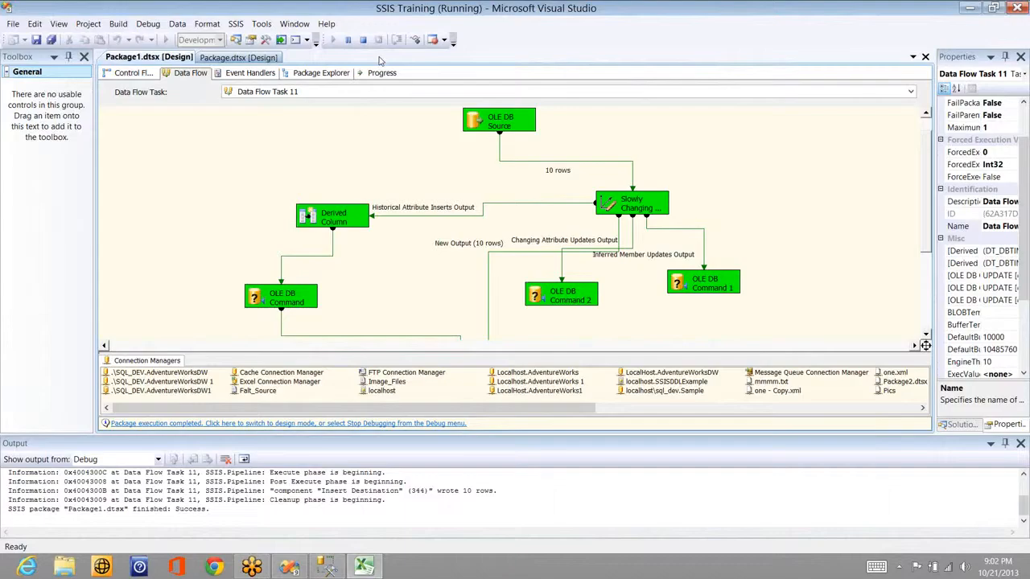
Step: Stop the finished package run and execute the data flow task again via its right-click menu
{"action": "left_click", "coordinate": [363, 39]}
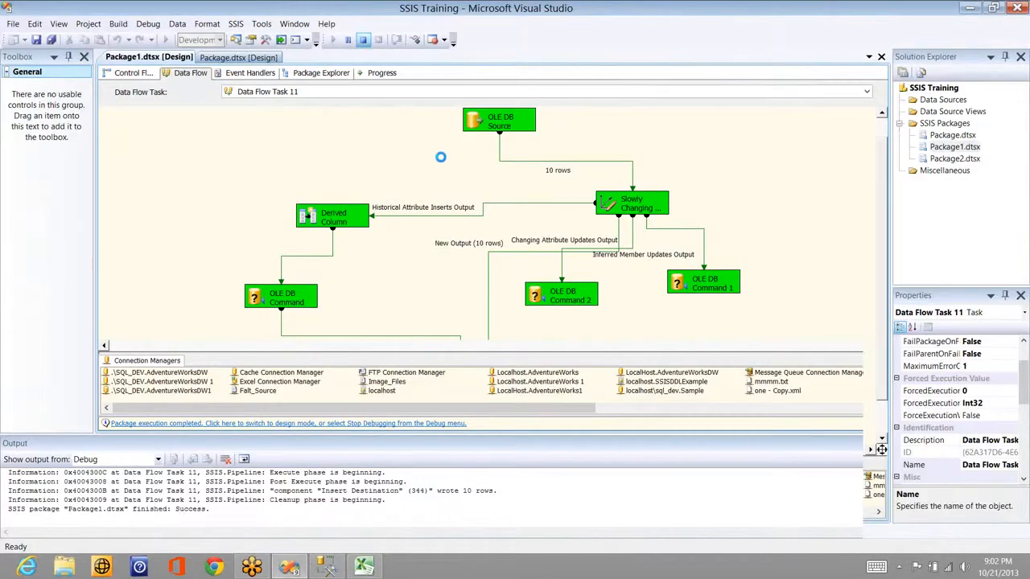
{"action": "right_click", "coordinate": [465, 148]}
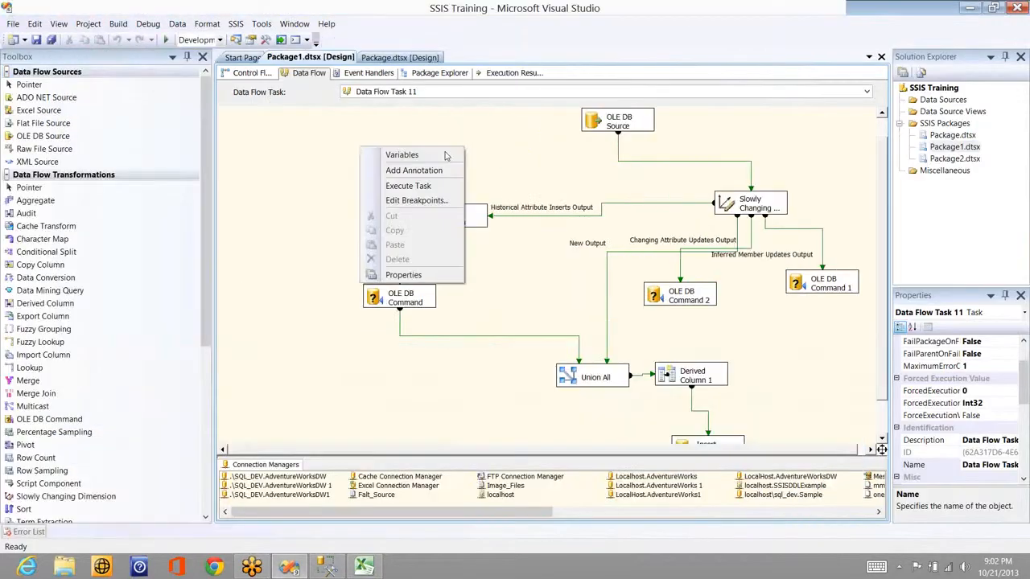
{"action": "left_click", "coordinate": [408, 186]}
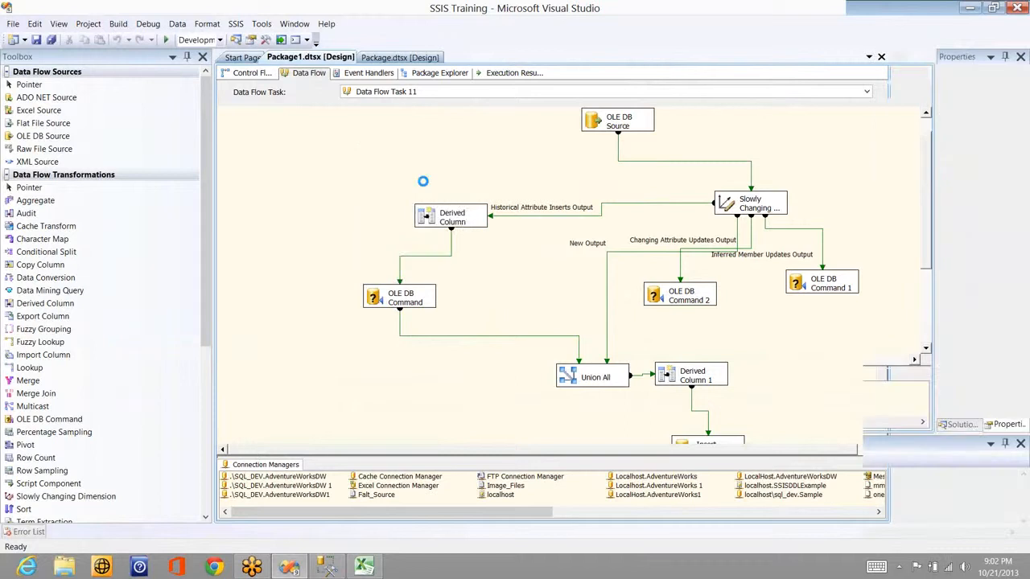
{"action": "key", "text": "alt+Tab"}
{"action": "key", "text": "alt+Tab"}
{"action": "key", "text": "Tab"}
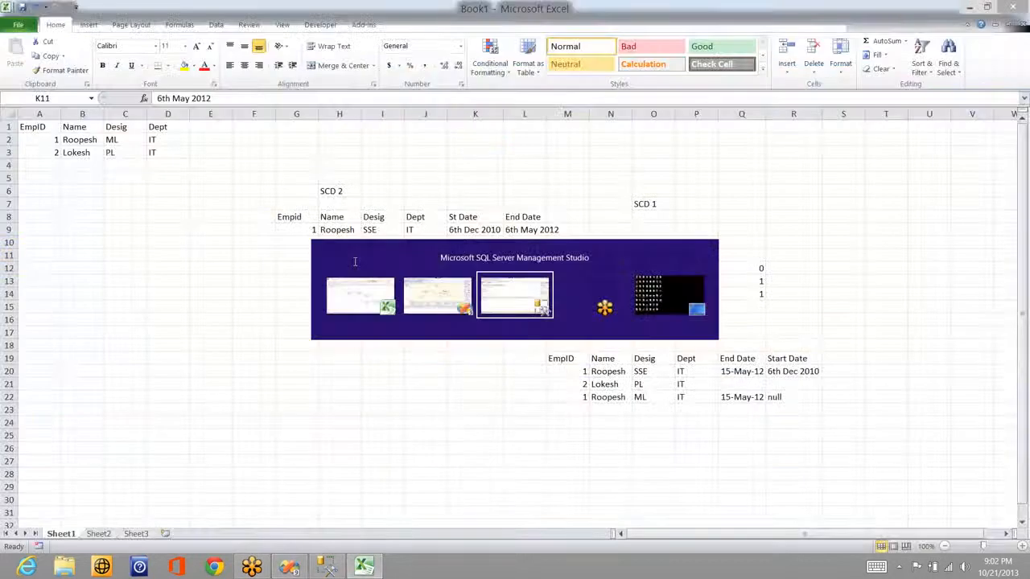
{"action": "key", "text": "Down"}
{"action": "key", "text": "Down"}
{"action": "key", "text": "Down"}
{"action": "key", "text": "Down"}
{"action": "key", "text": "Down"}
{"action": "key", "text": "Down"}
{"action": "key", "text": "Down"}
{"action": "key", "text": "Down"}
{"action": "key", "text": "Down"}
{"action": "key", "text": "Down"}
{"action": "key", "text": "Down"}
{"action": "key", "text": "Down"}
{"action": "key", "text": "Down"}
{"action": "key", "text": "Down"}
{"action": "key", "text": "Down"}
{"action": "key", "text": "Down"}
{"action": "key", "text": "Down"}
{"action": "key", "text": "Down"}
{"action": "key", "text": "Down"}
{"action": "key", "text": "Down"}
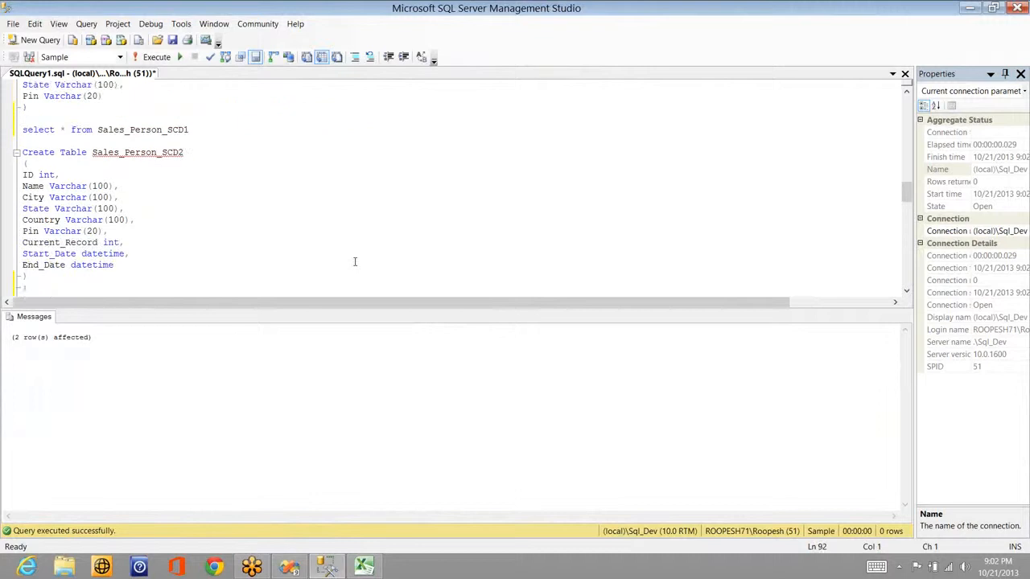
Step: Append 'where Start_Date is not null' to the Sales_Person_SCD2 select and run it
{"action": "key", "text": "Down"}
{"action": "key", "text": "Down"}
{"action": "key", "text": "Down"}
{"action": "key", "text": "Down"}
{"action": "key", "text": "Down"}
{"action": "key", "text": "Up"}
{"action": "key", "text": "Up"}
{"action": "key", "text": "Up"}
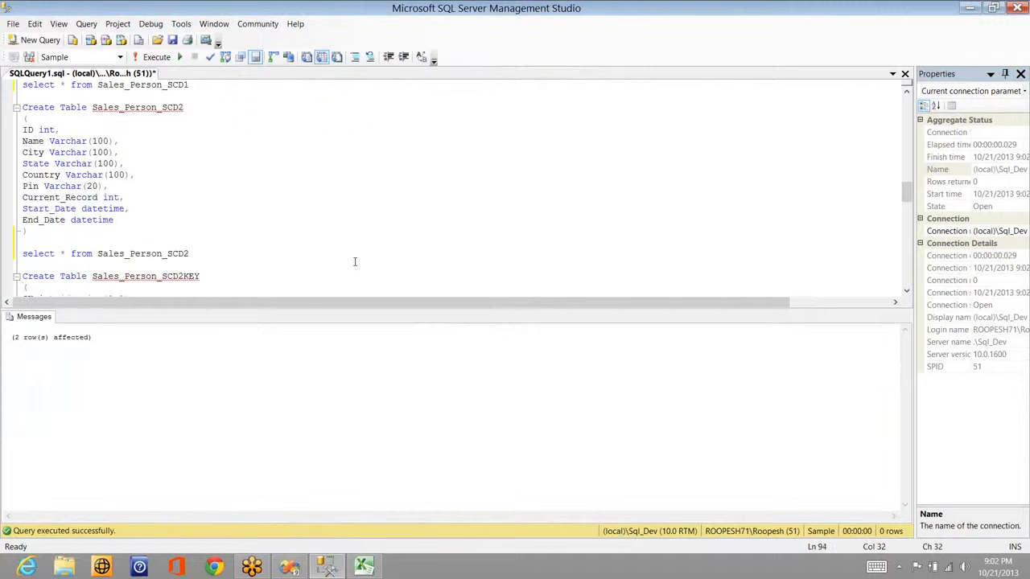
{"action": "key", "text": "shift+End"}
{"action": "key", "text": "End"}
{"action": "type", "text": "where Start_Date i"}
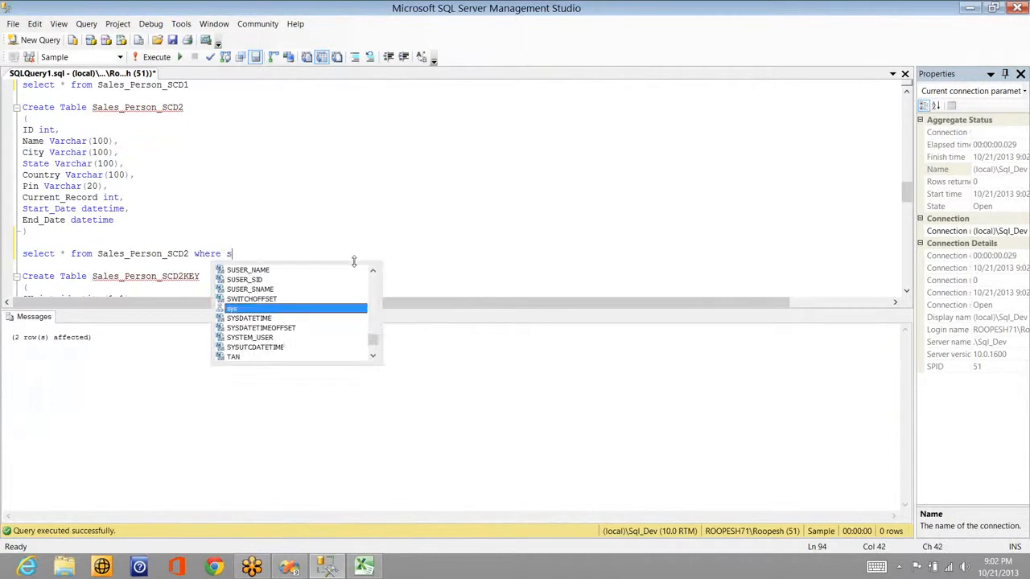
{"action": "type", "text": "s n"}
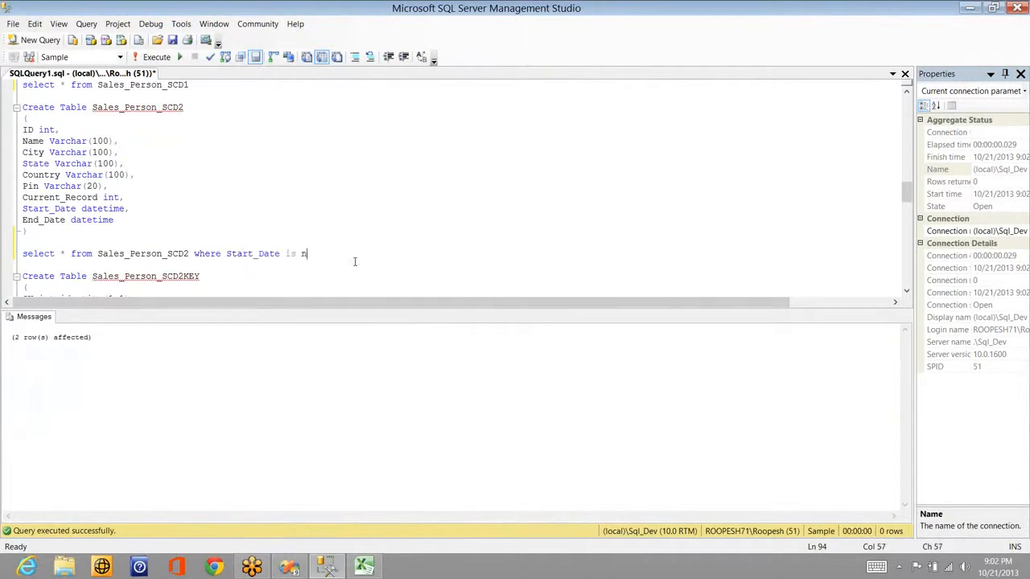
{"action": "type", "text": "ot null"}
{"action": "key", "text": "shift+Home"}
{"action": "key", "text": "F5"}
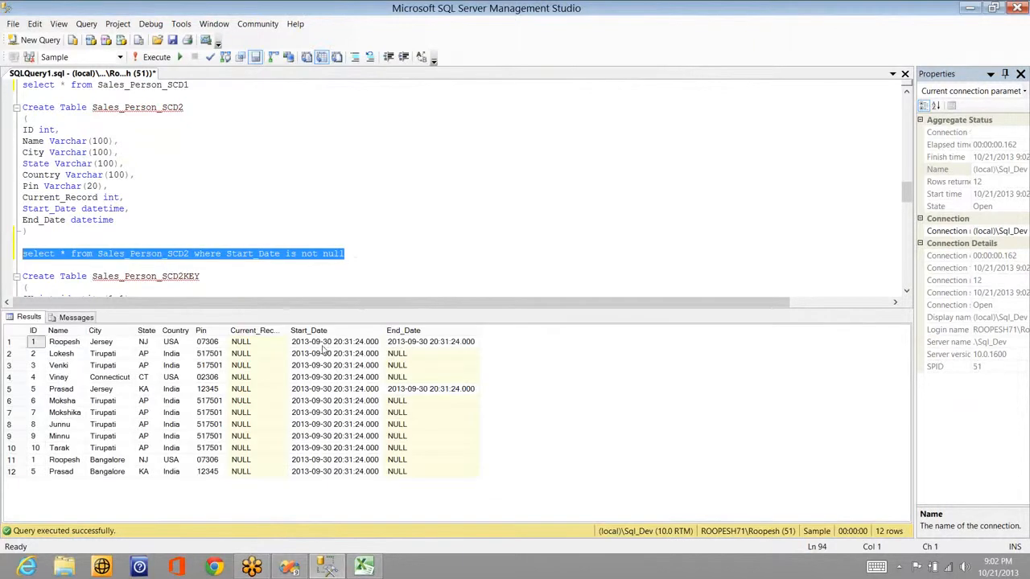
Step: Compare the dates and IDs of rows 1 and 5 against the new Bangalore row 11
{"action": "left_click", "coordinate": [322, 344]}
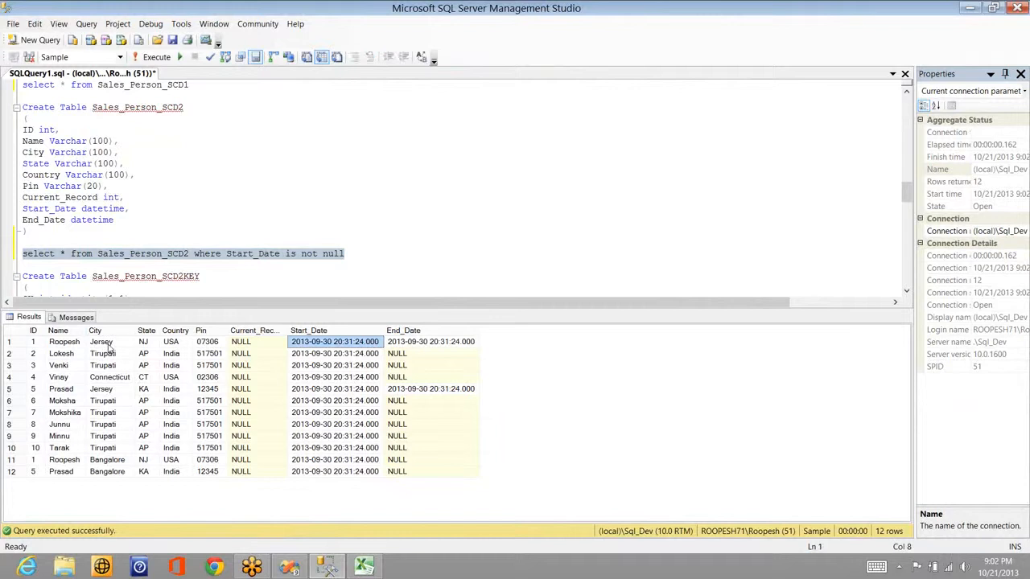
{"action": "left_click", "coordinate": [400, 345]}
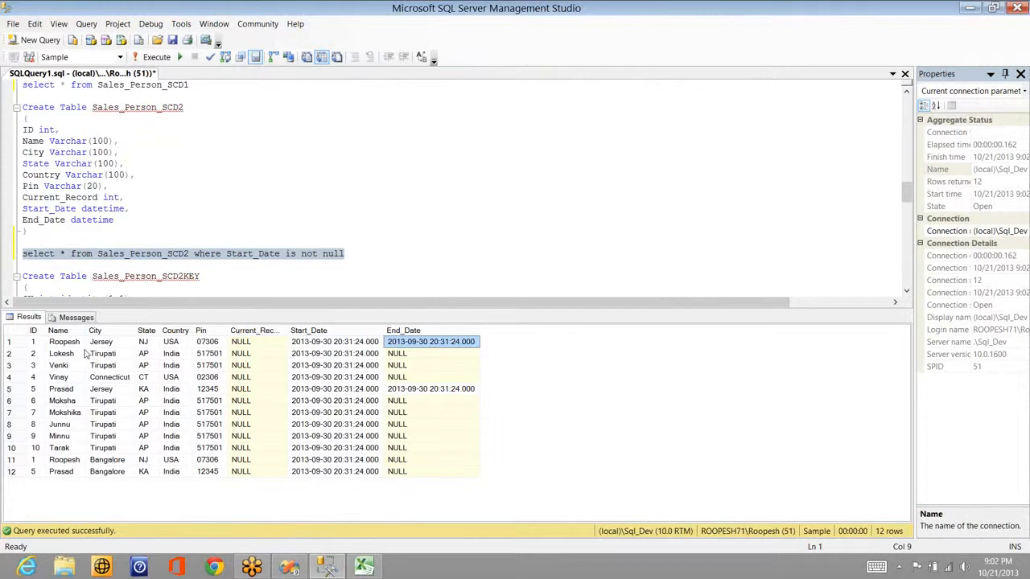
{"action": "left_click", "coordinate": [63, 462]}
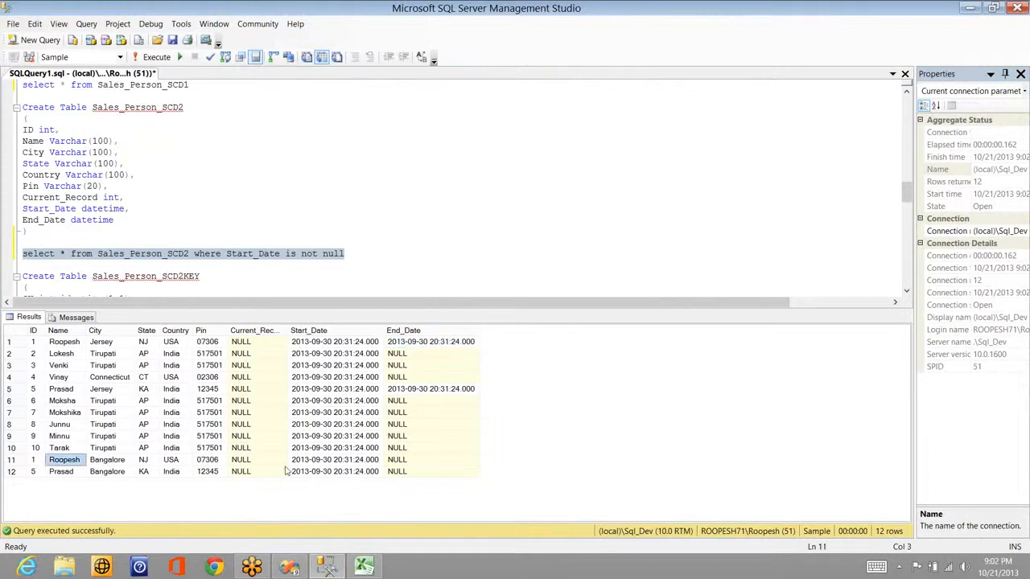
{"action": "key", "text": "Right"}
{"action": "left_click", "coordinate": [321, 461]}
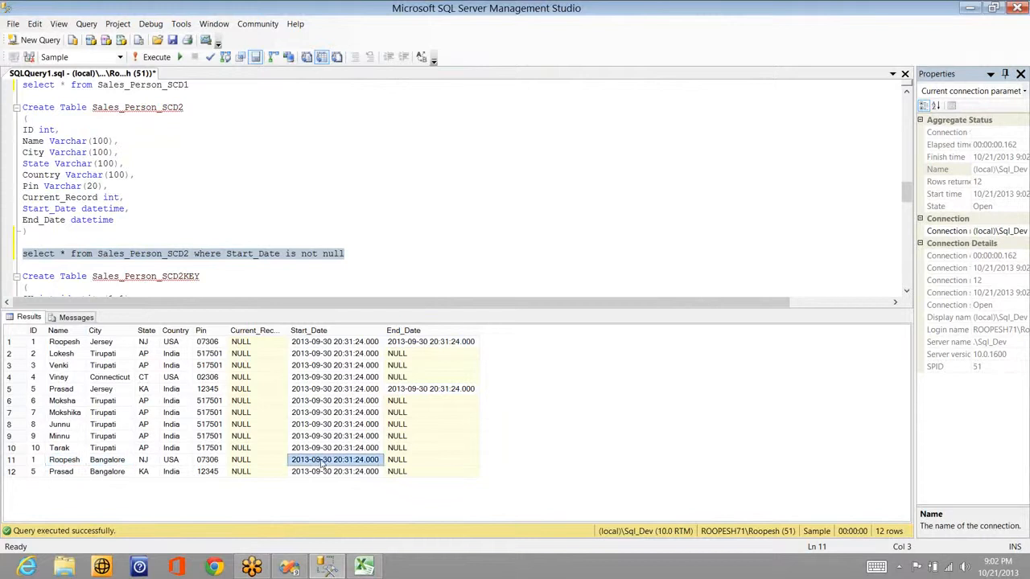
{"action": "left_click", "coordinate": [465, 345]}
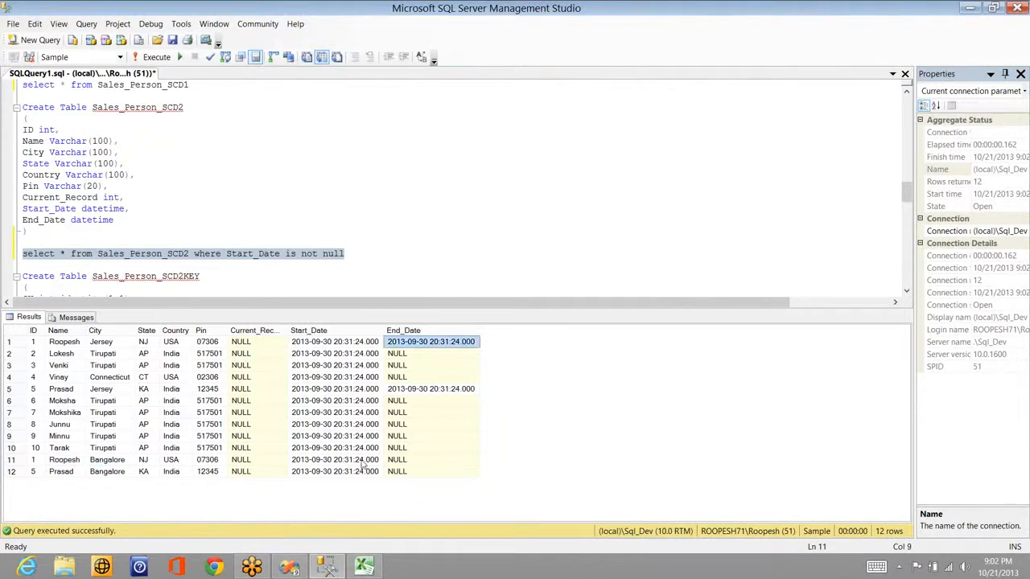
{"action": "left_click", "coordinate": [349, 464]}
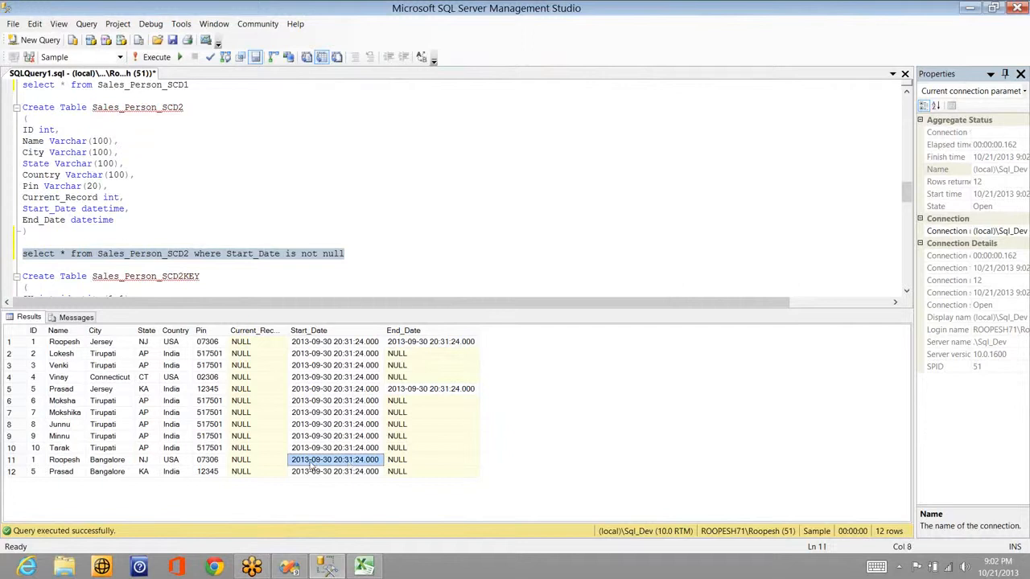
{"action": "left_click", "coordinate": [342, 347]}
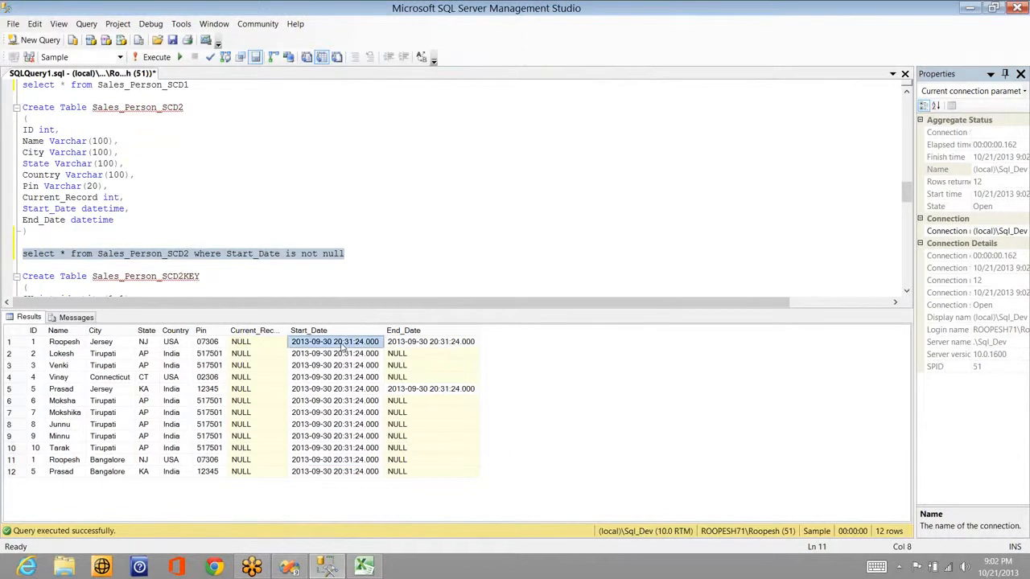
{"action": "left_click", "coordinate": [348, 392]}
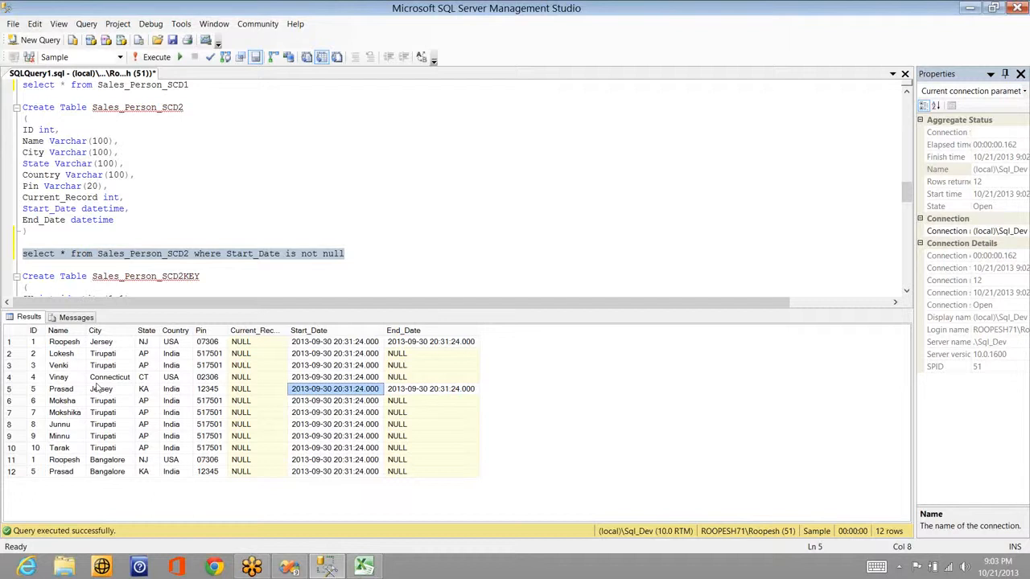
{"action": "left_click", "coordinate": [41, 346]}
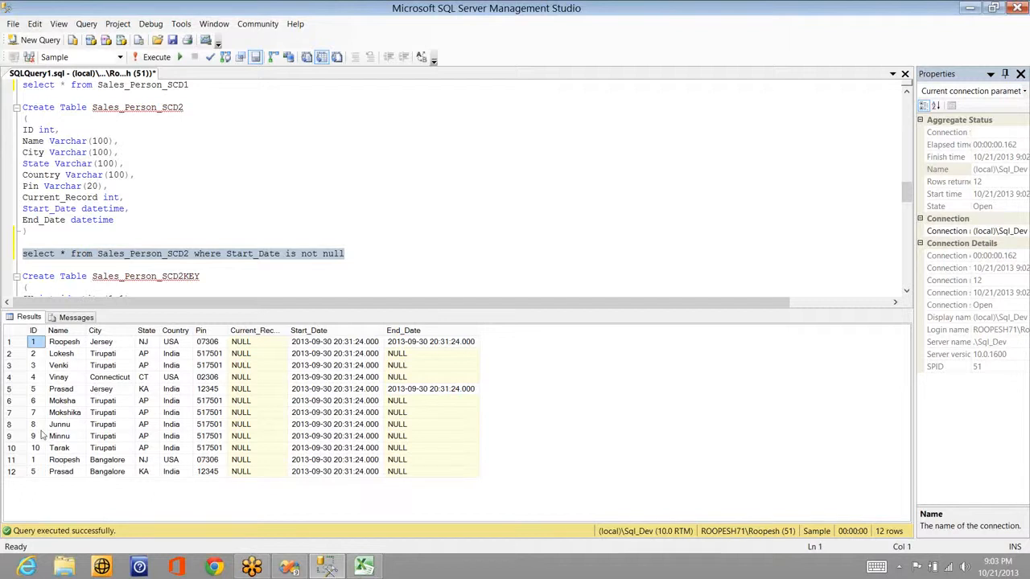
{"action": "left_click", "coordinate": [41, 461]}
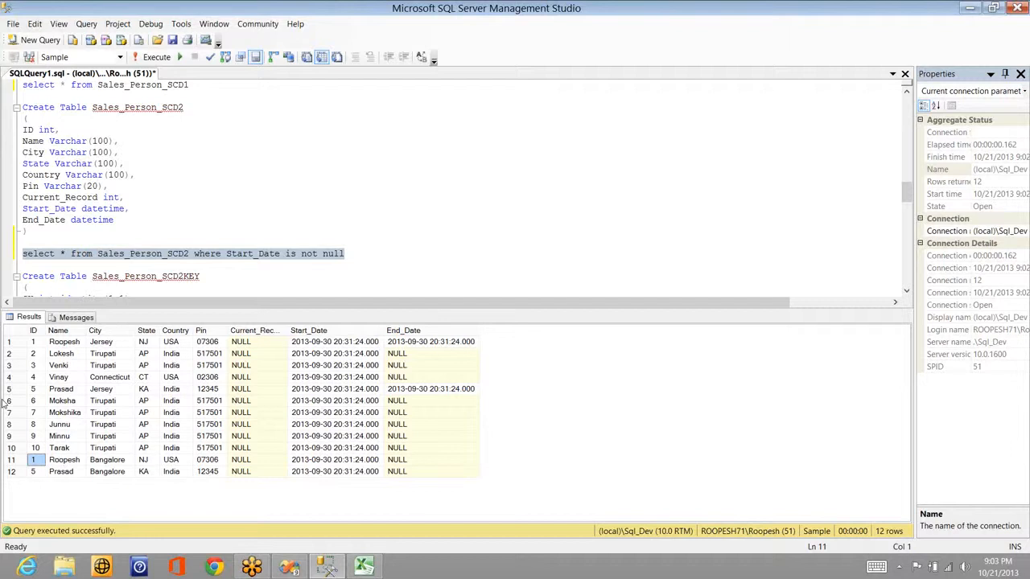
{"action": "left_click", "coordinate": [35, 344]}
{"action": "left_click", "coordinate": [451, 473], "text": "shift"}
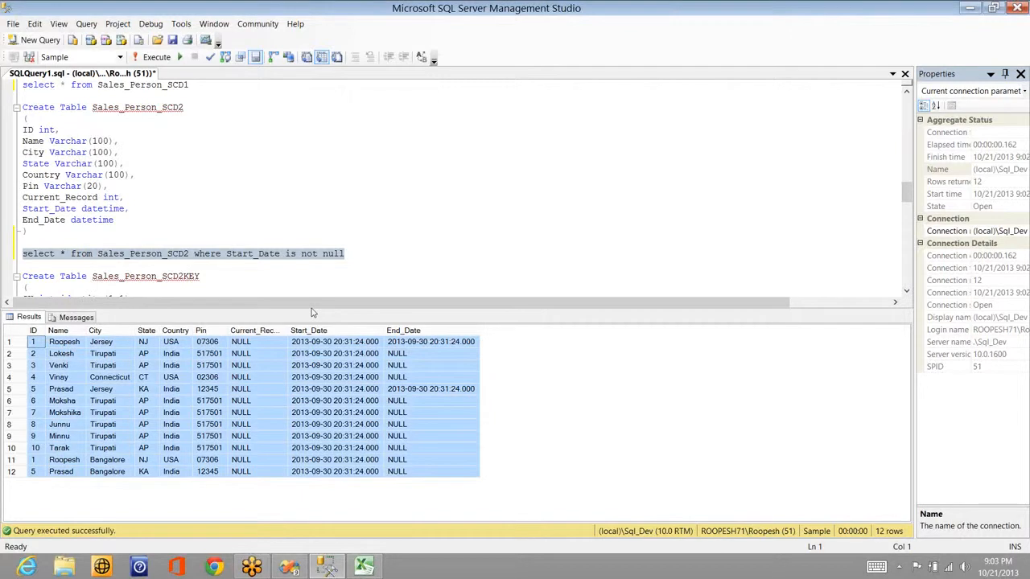
{"action": "left_click", "coordinate": [247, 271]}
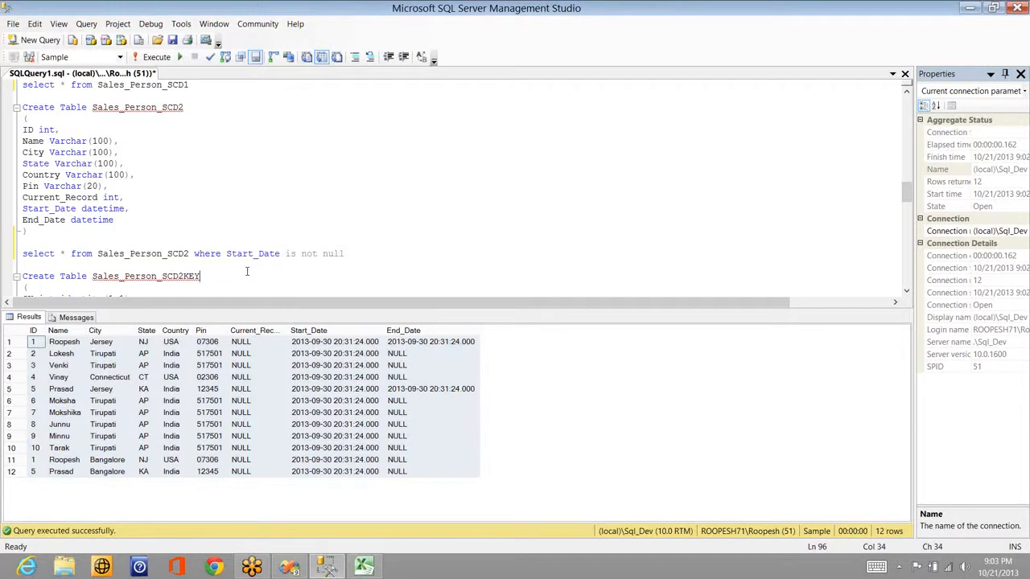
{"action": "left_click", "coordinate": [33, 354]}
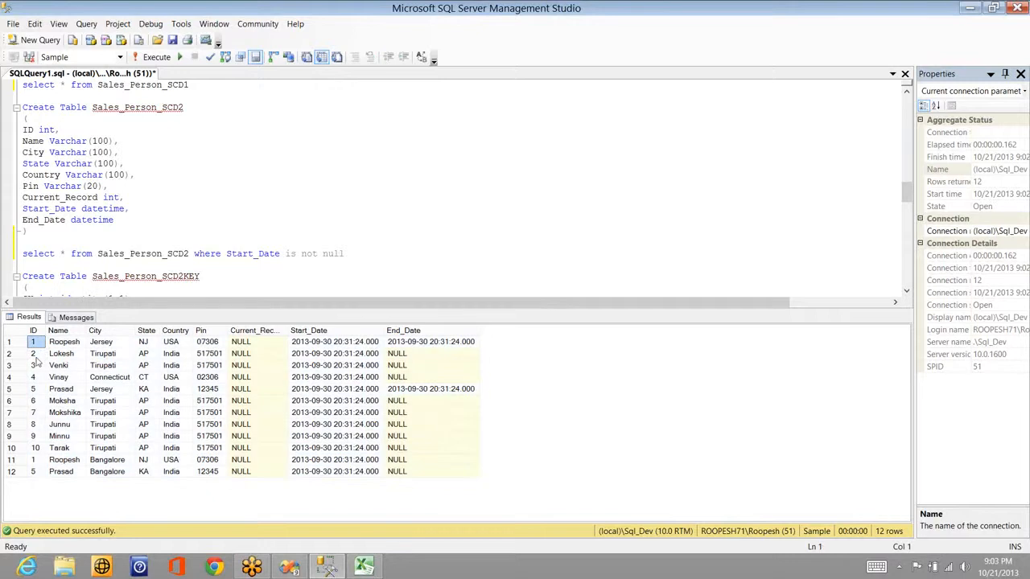
{"action": "left_click", "coordinate": [35, 473]}
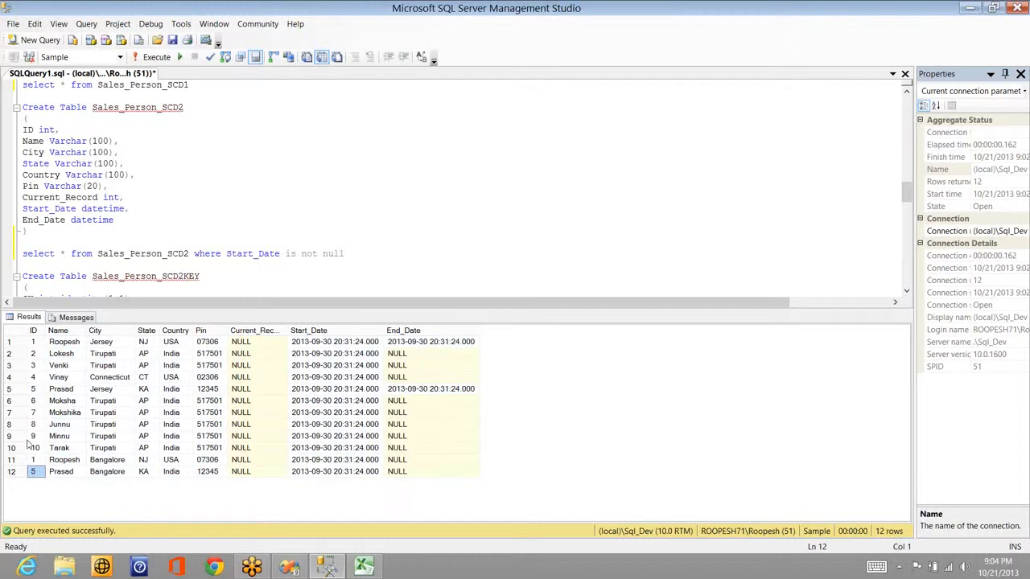
Step: Highlight the Sales_Person_SCD2KEY name, the SK identity column, and the ID-through-End_Date columns
{"action": "left_click", "coordinate": [208, 269]}
{"action": "key", "text": "Down"}
{"action": "key", "text": "Down"}
{"action": "key", "text": "Down"}
{"action": "key", "text": "Down"}
{"action": "key", "text": "Down"}
{"action": "key", "text": "Down"}
{"action": "key", "text": "Down"}
{"action": "key", "text": "Down"}
{"action": "key", "text": "Down"}
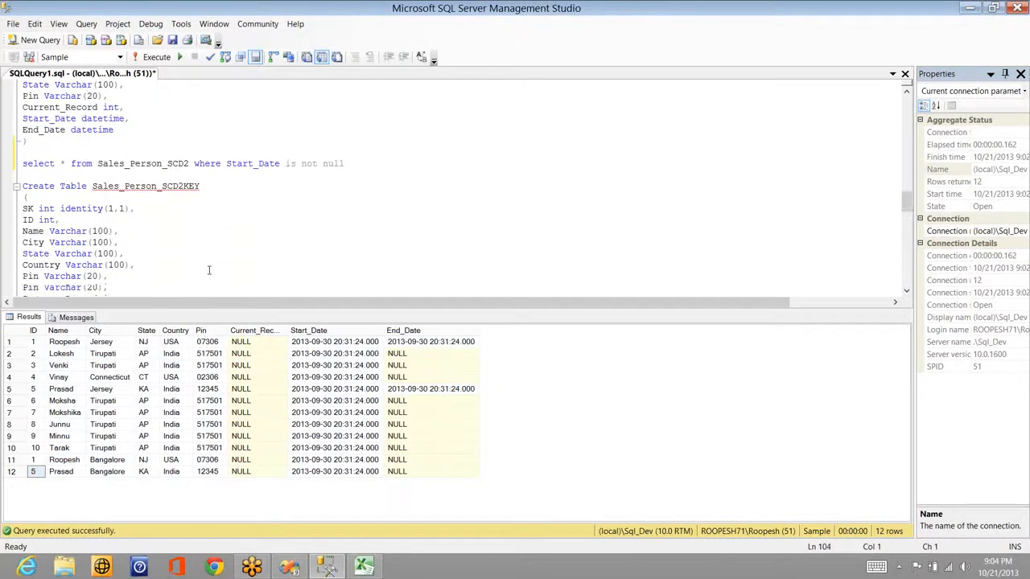
{"action": "key", "text": "Down"}
{"action": "key", "text": "Down"}
{"action": "key", "text": "Down"}
{"action": "key", "text": "Down"}
{"action": "key", "text": "Down"}
{"action": "key", "text": "Down"}
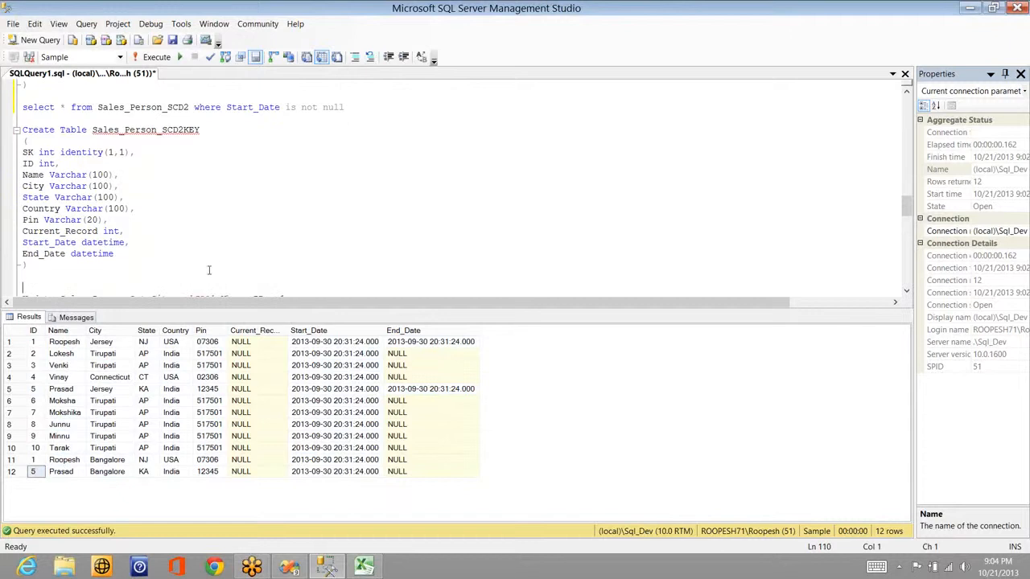
{"action": "key", "text": "End"}
{"action": "double_click", "coordinate": [187, 130]}
{"action": "left_click", "coordinate": [26, 152]}
{"action": "double_click", "coordinate": [80, 152]}
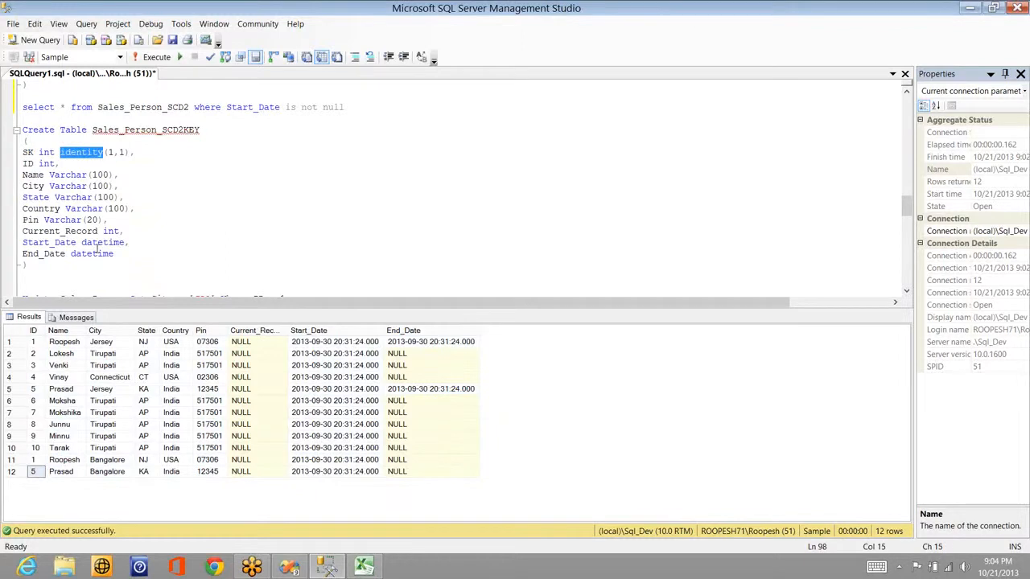
{"action": "left_click_drag", "start_coordinate": [33, 163], "coordinate": [97, 254]}
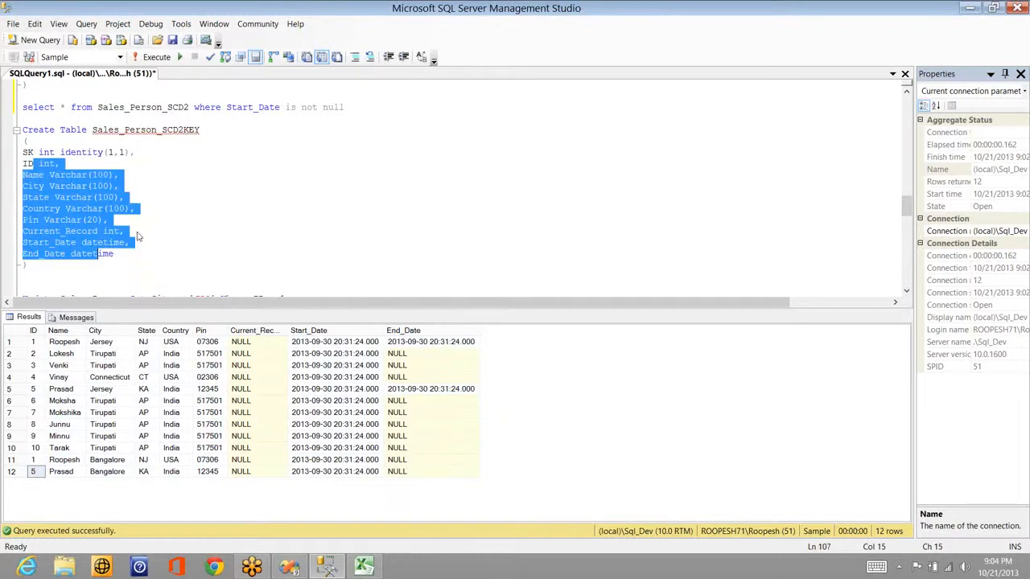
{"action": "left_click", "coordinate": [135, 231]}
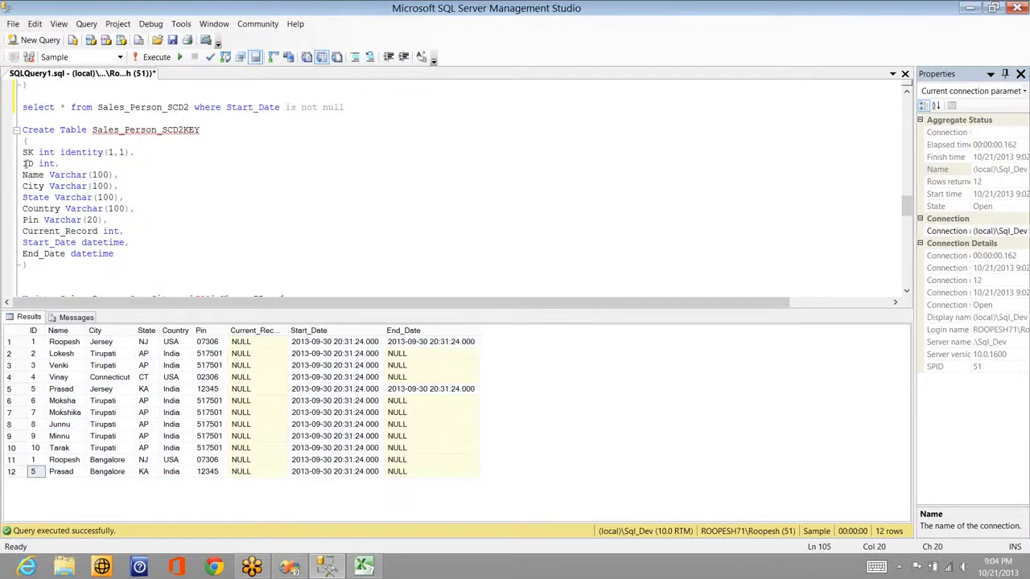
{"action": "left_click_drag", "start_coordinate": [25, 163], "coordinate": [67, 253]}
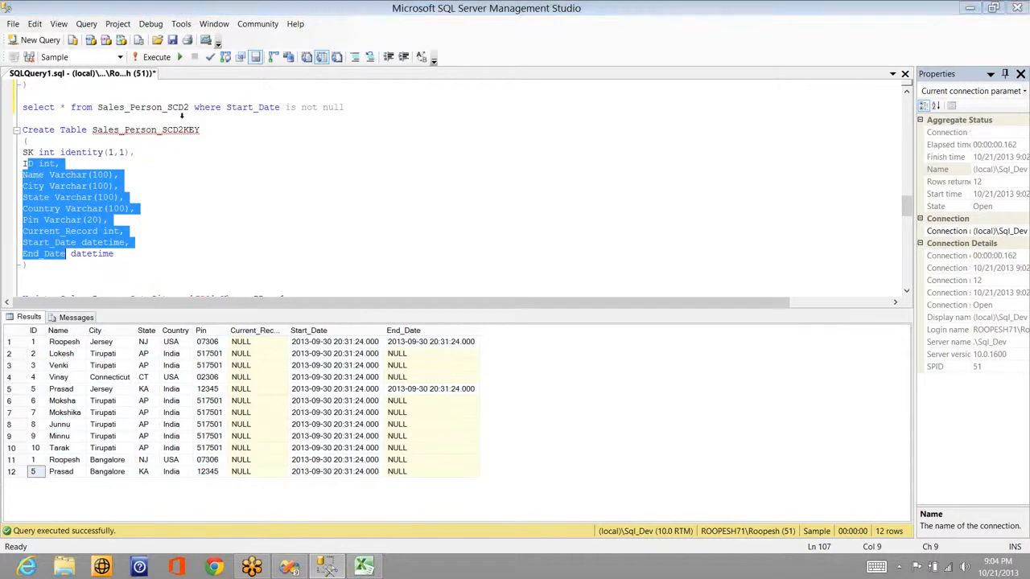
{"action": "key", "text": "alt+Tab"}
{"action": "key", "text": "alt+Tab"}
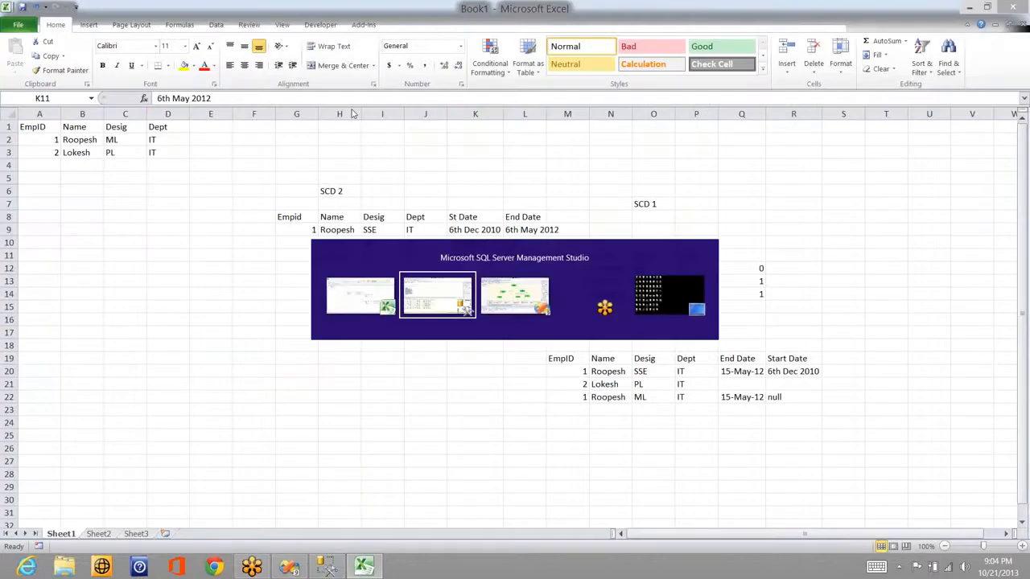
{"action": "key", "text": "alt+Tab"}
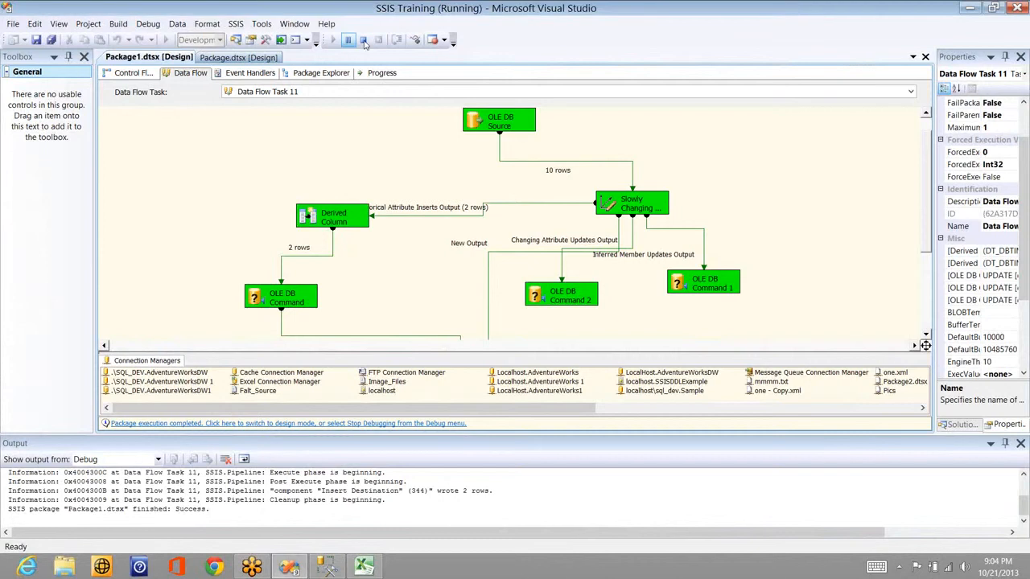
Step: Point the Slowly Changing Dimension wizard at Sales_Person_SCD2KEY with ID as business key and finish it
{"action": "left_click", "coordinate": [364, 40]}
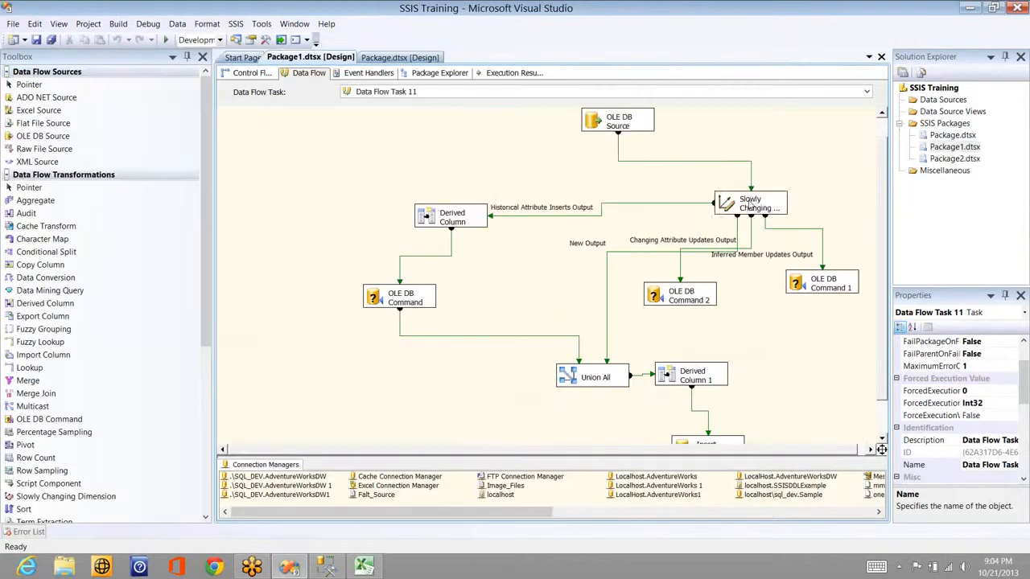
{"action": "left_click", "coordinate": [750, 206]}
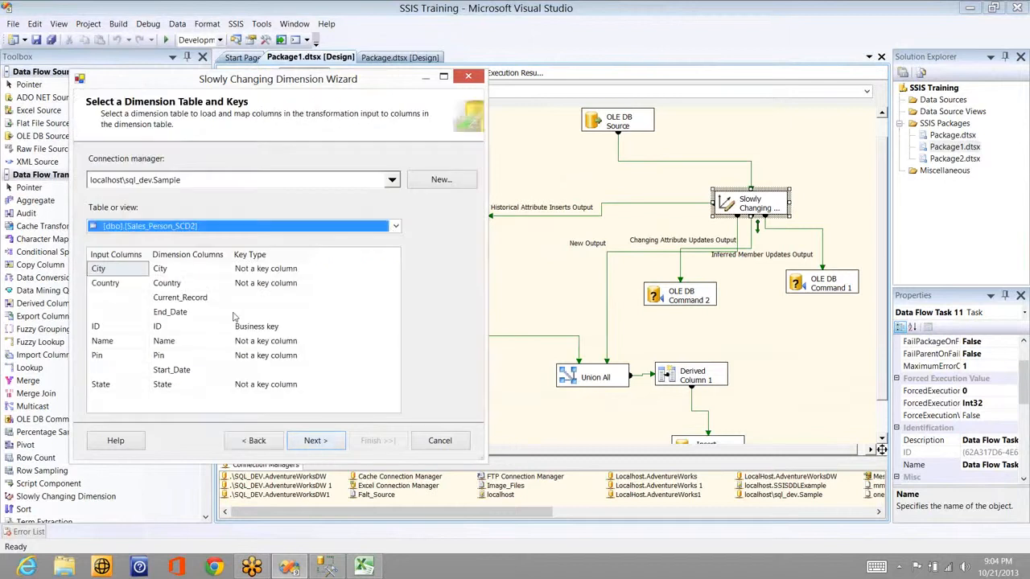
{"action": "left_click", "coordinate": [233, 307]}
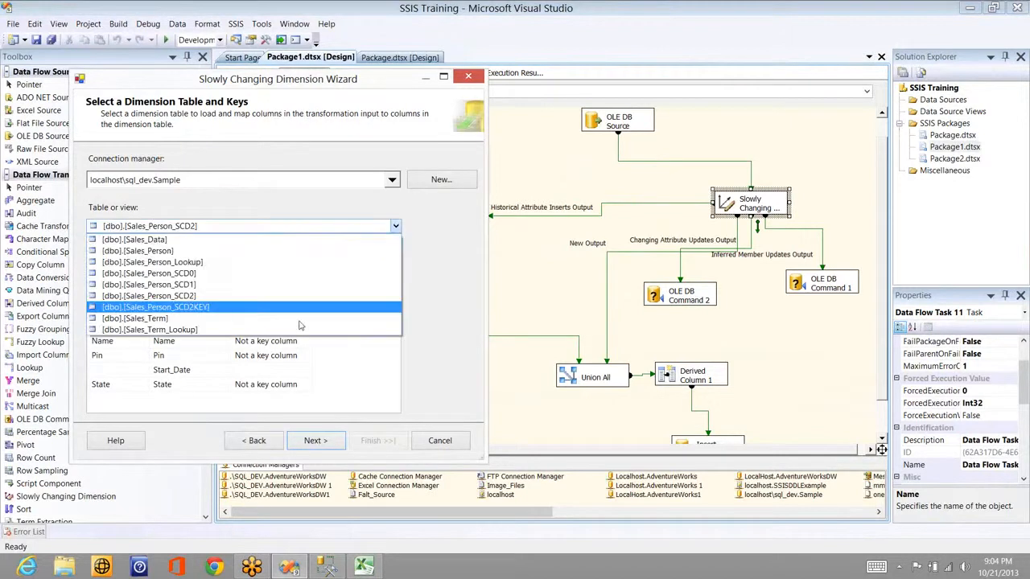
{"action": "left_click", "coordinate": [267, 326]}
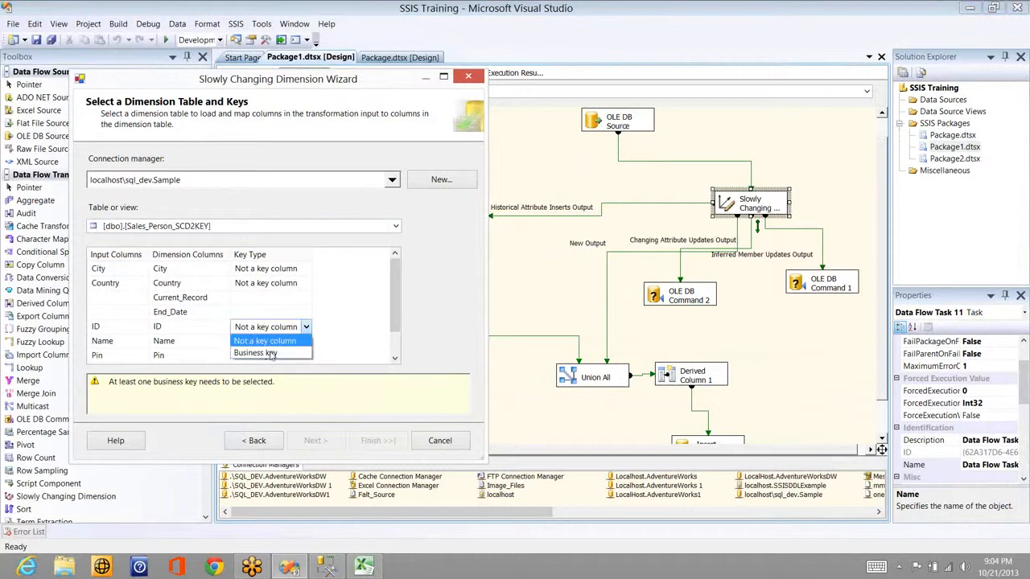
{"action": "left_click", "coordinate": [300, 353]}
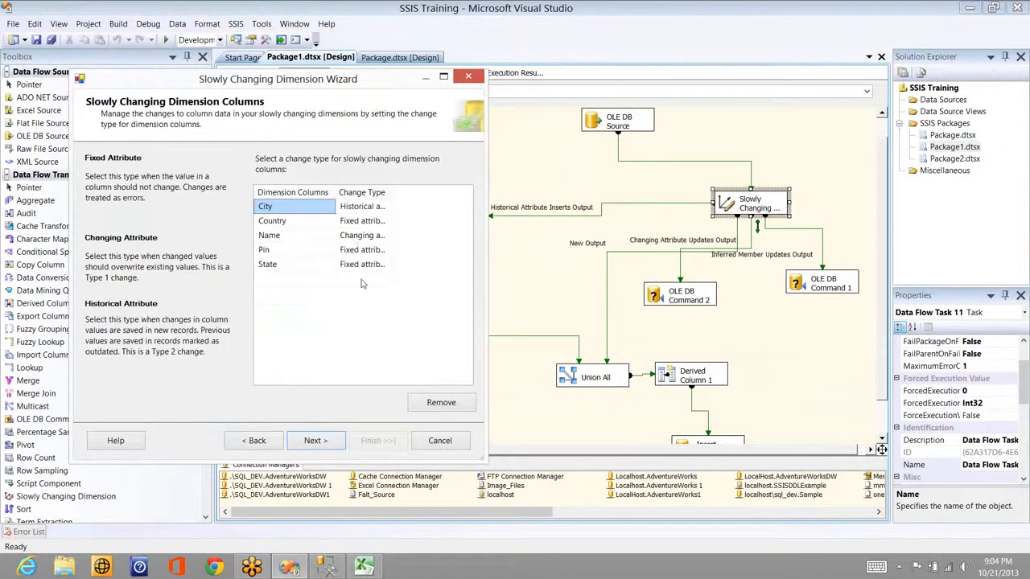
{"action": "left_click", "coordinate": [326, 442]}
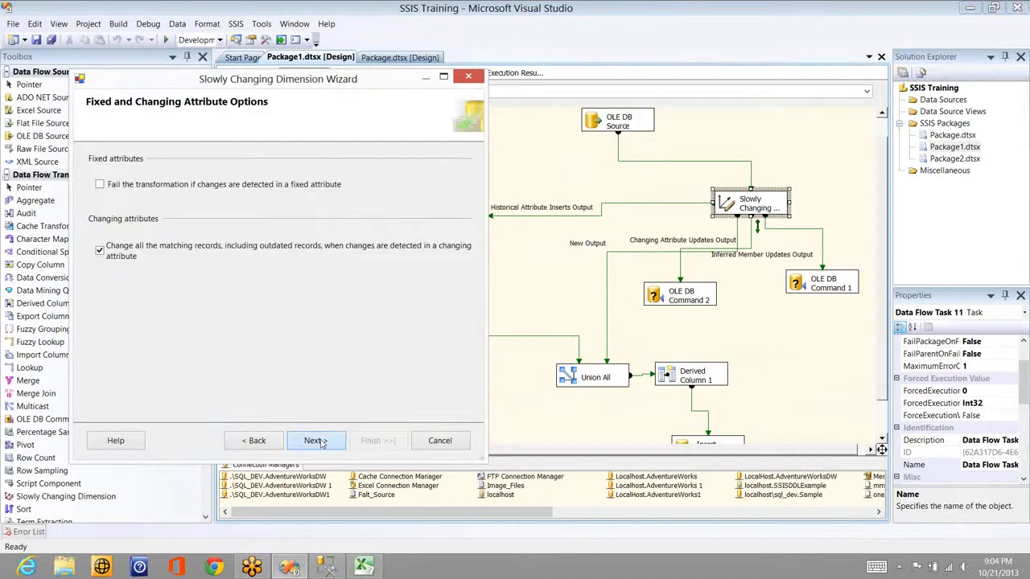
{"action": "left_click", "coordinate": [316, 441]}
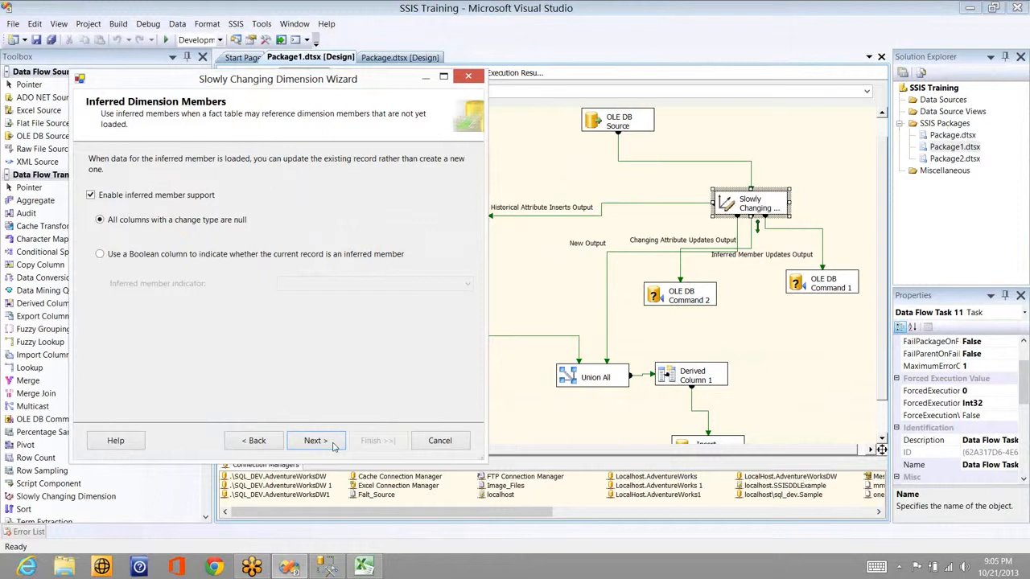
{"action": "key", "text": "Return"}
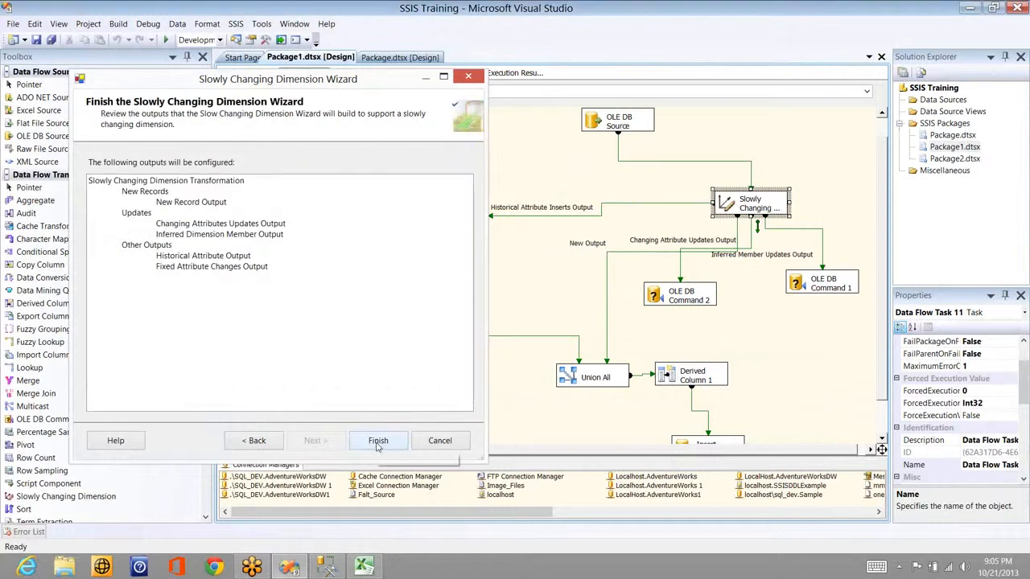
{"action": "left_click", "coordinate": [377, 440]}
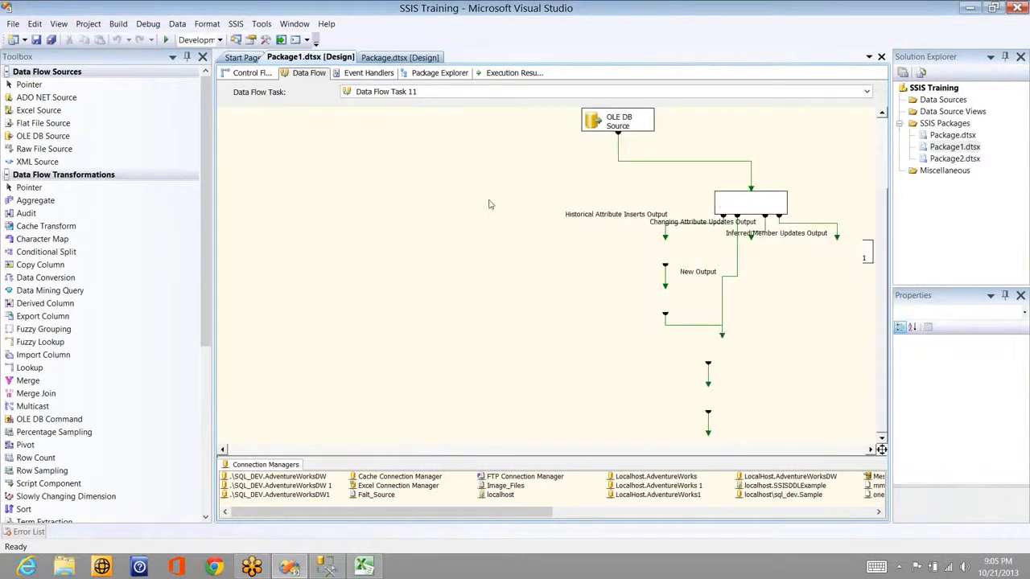
Step: Execute the data flow task from the canvas's right-click menu
{"action": "right_click", "coordinate": [484, 222]}
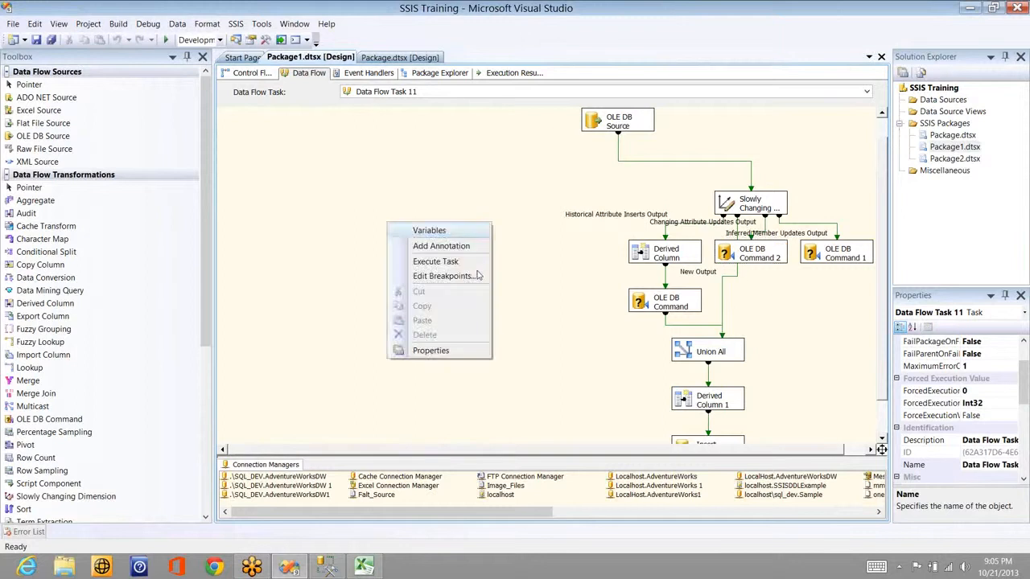
{"action": "left_click", "coordinate": [474, 264]}
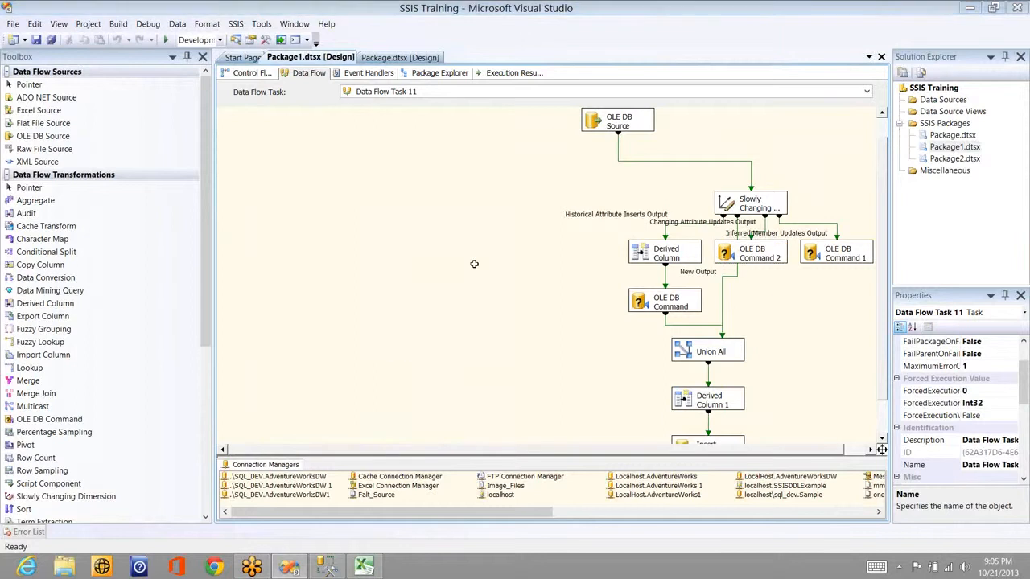
{"action": "key", "text": "alt+Tab"}
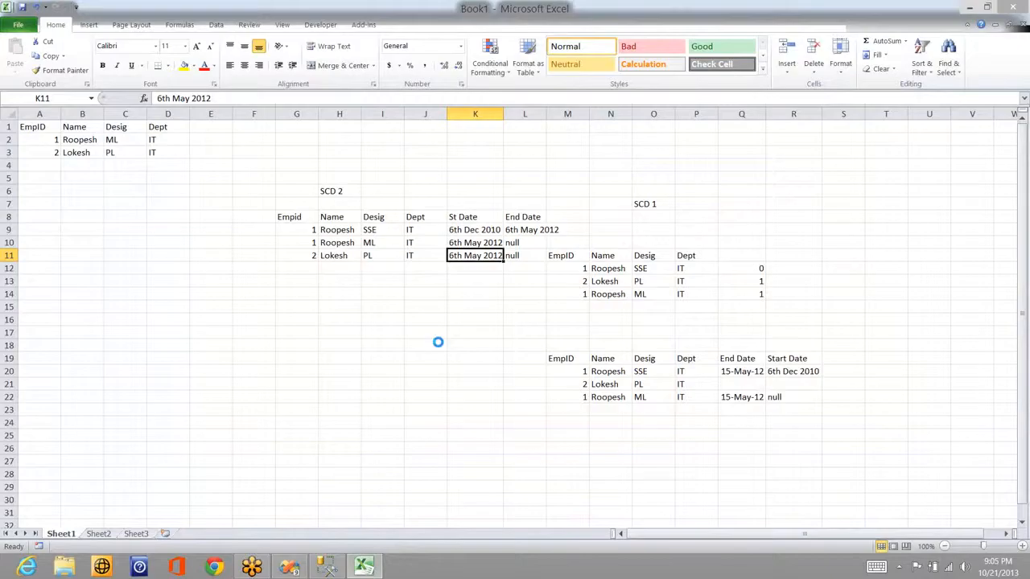
{"action": "key", "text": "alt+Tab"}
Step: Run select * from Sales_Person_SCD2KEY and check its Current_Record and End_Date columns
{"action": "left_click", "coordinate": [171, 276]}
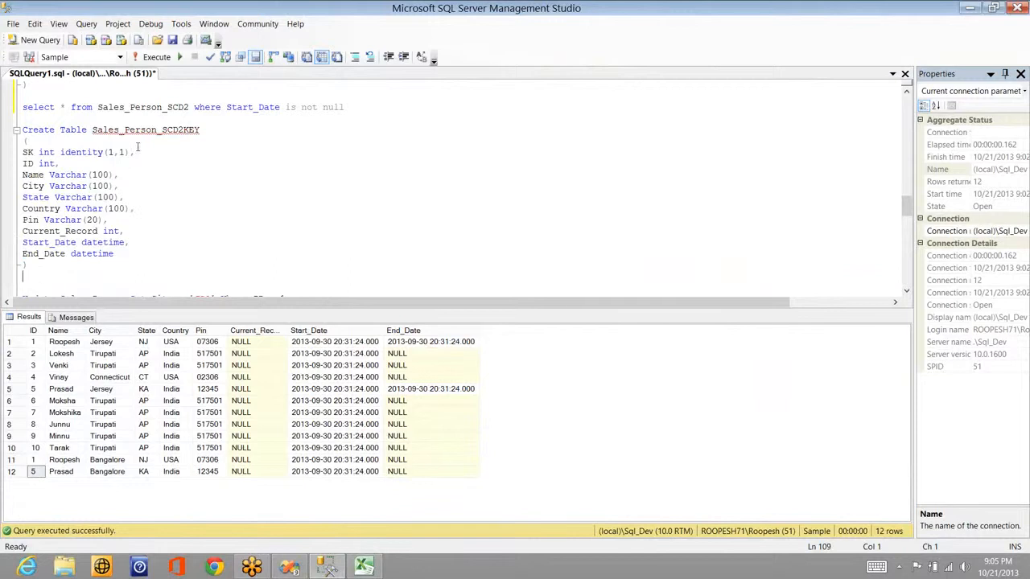
{"action": "double_click", "coordinate": [140, 132]}
{"action": "double_click", "coordinate": [141, 136]}
{"action": "key", "text": "ctrl+c"}
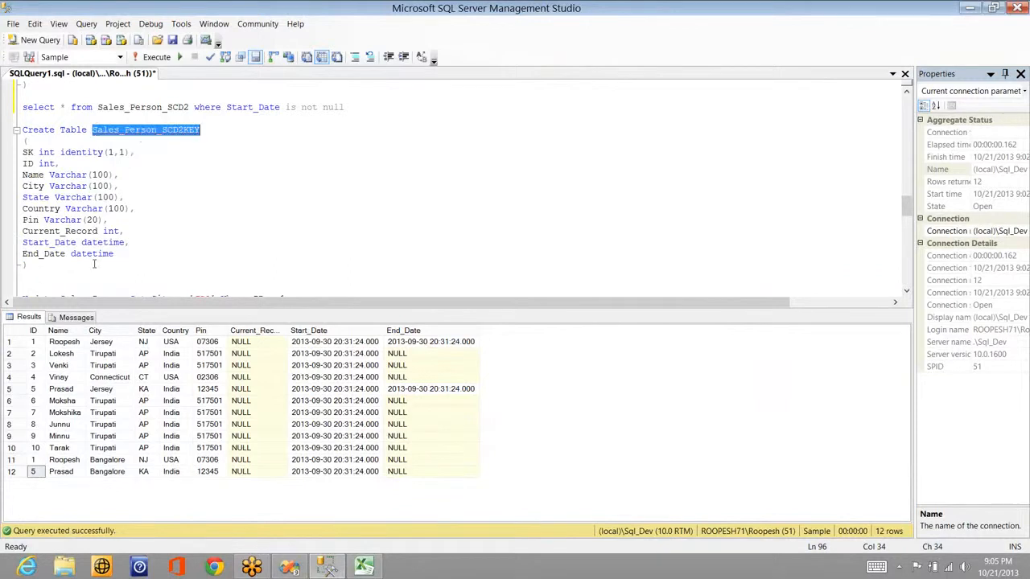
{"action": "left_click", "coordinate": [93, 265]}
{"action": "key", "text": "Return"}
{"action": "key", "text": "Return"}
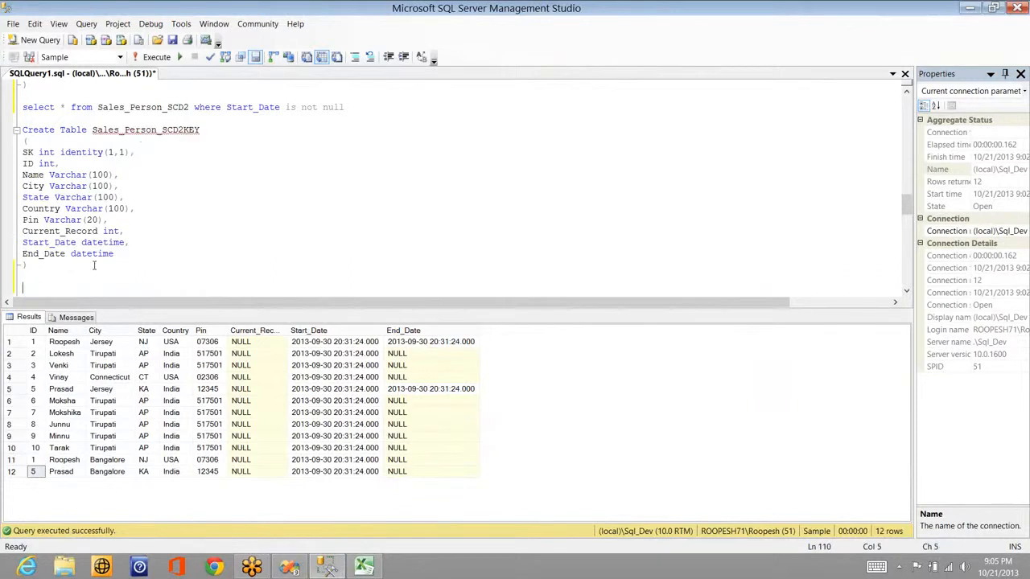
{"action": "type", "text": "select * from"}
{"action": "key", "text": "ctrl+v"}
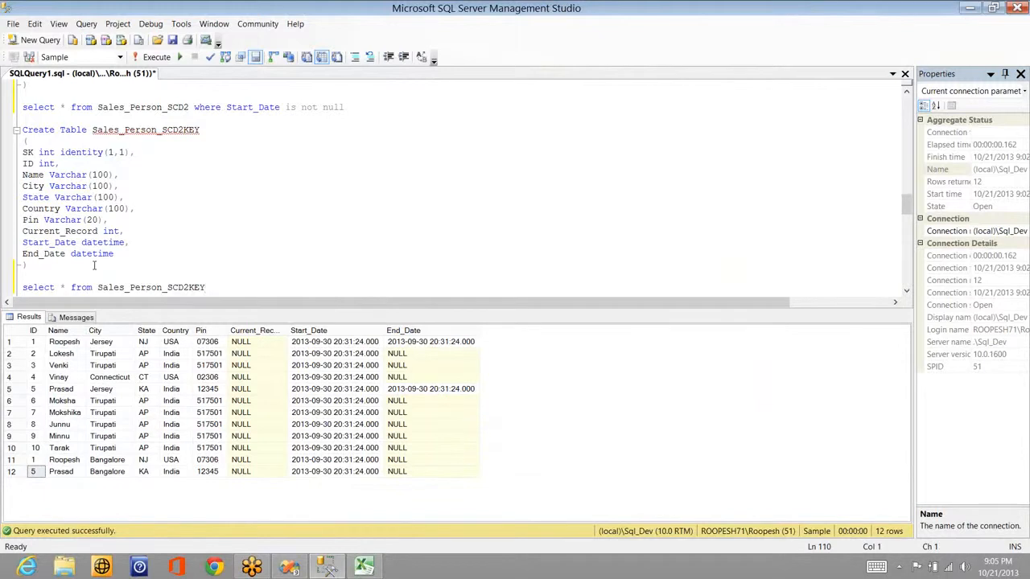
{"action": "key", "text": "shift+Home"}
{"action": "key", "text": "F5"}
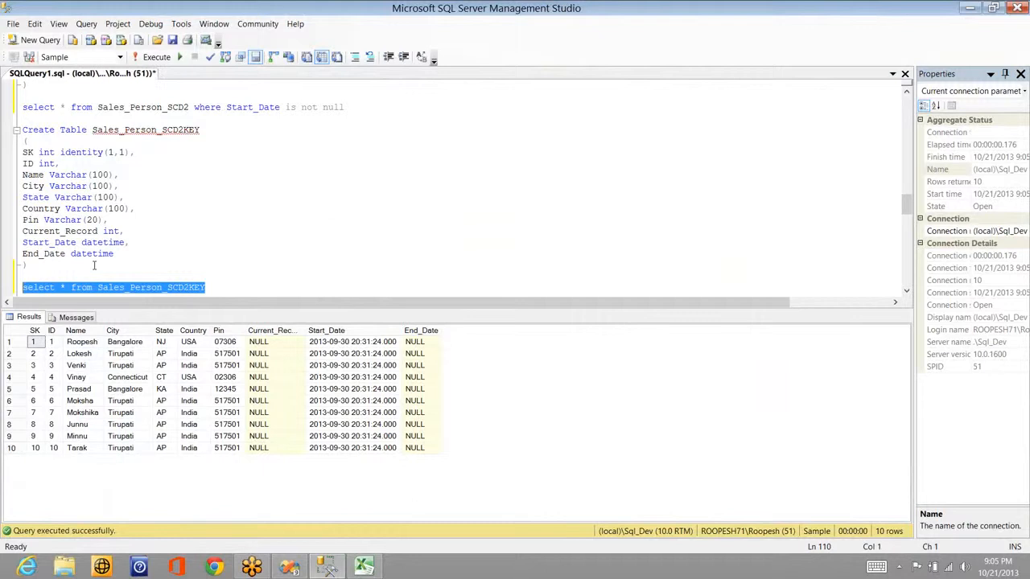
{"action": "left_click", "coordinate": [272, 336]}
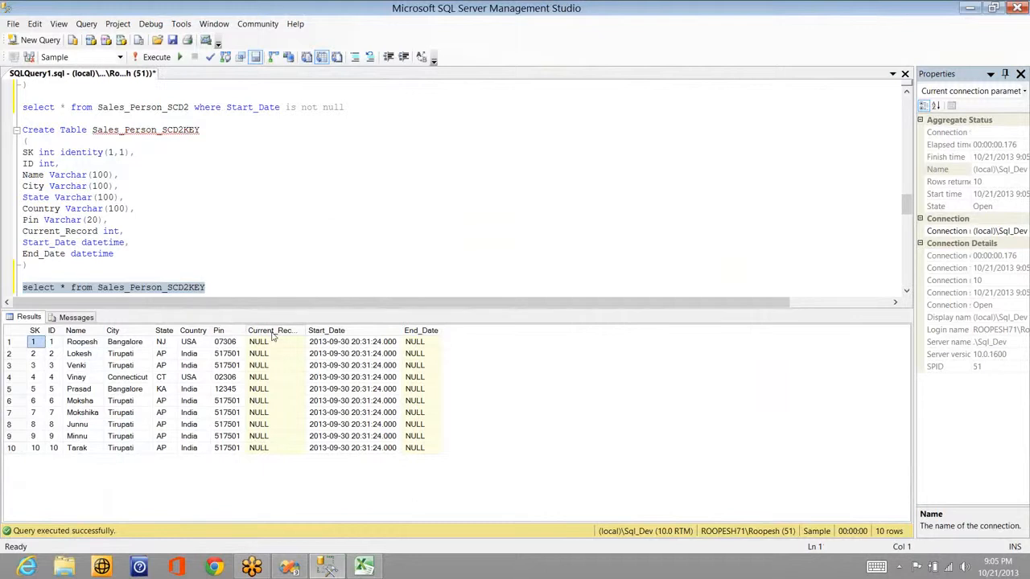
{"action": "left_click", "coordinate": [273, 333]}
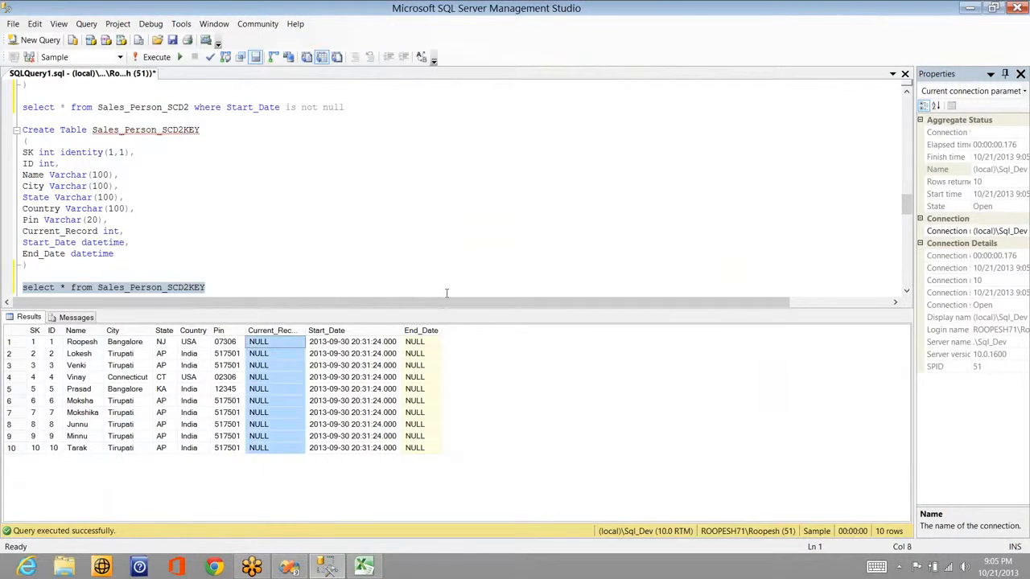
{"action": "left_click", "coordinate": [430, 335]}
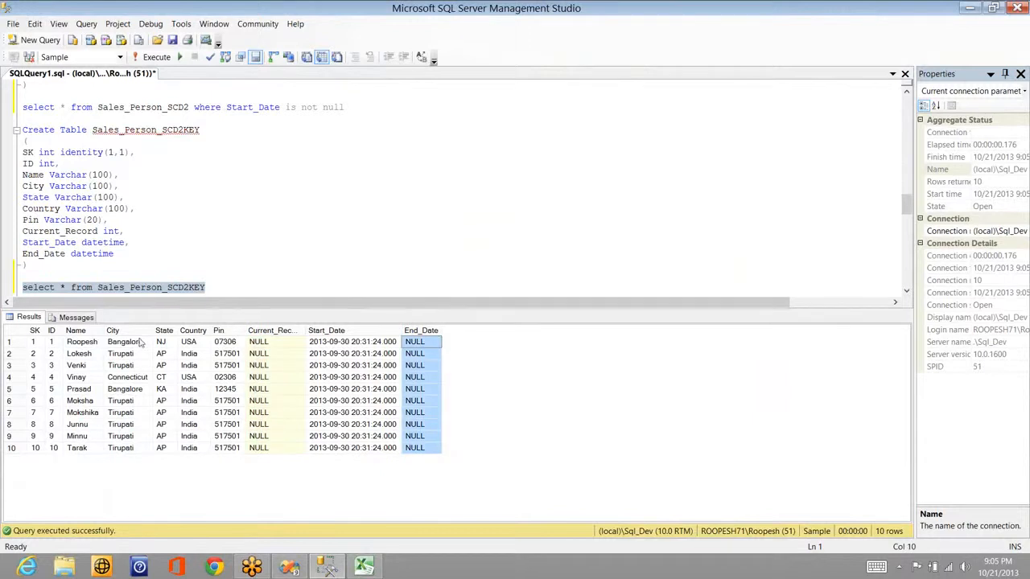
Step: Edit and run the update to set City = 'Jersey' where City = 'Bangalore'
{"action": "left_click", "coordinate": [224, 120]}
{"action": "left_click", "coordinate": [224, 120]}
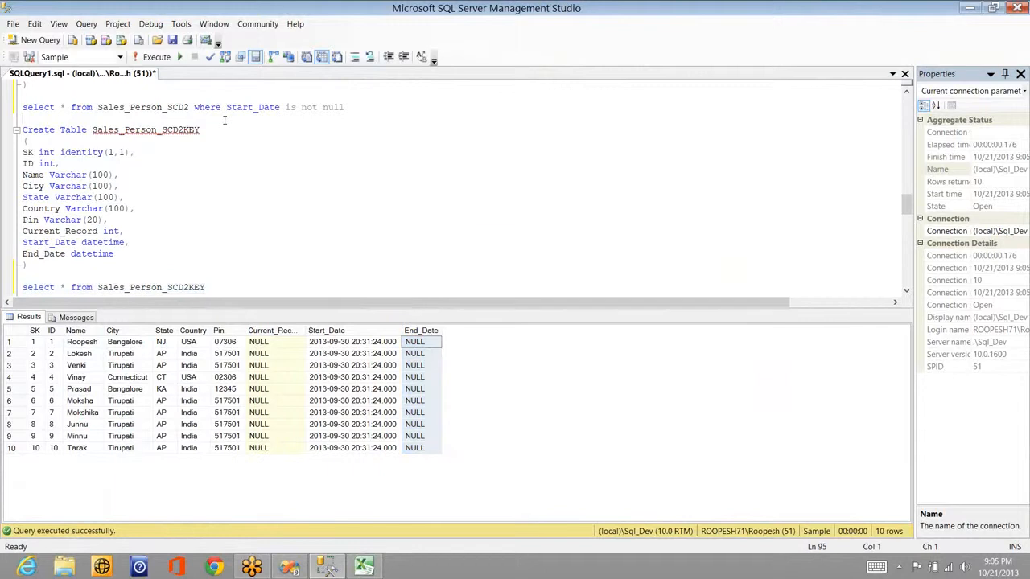
{"action": "scroll", "coordinate": [225, 120], "scroll_direction": "up", "scroll_amount": 16}
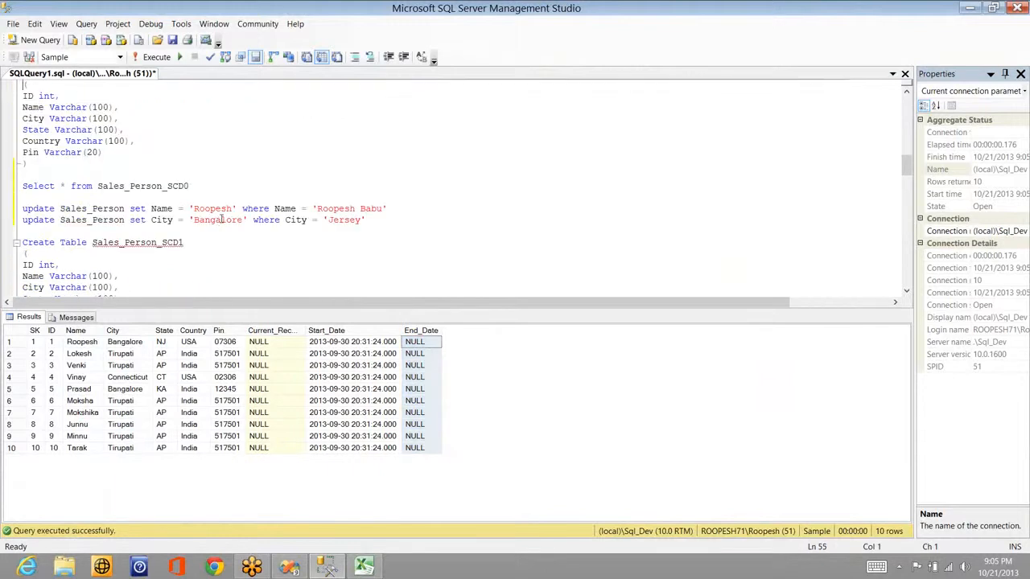
{"action": "left_click", "coordinate": [216, 221]}
{"action": "double_click", "coordinate": [217, 221]}
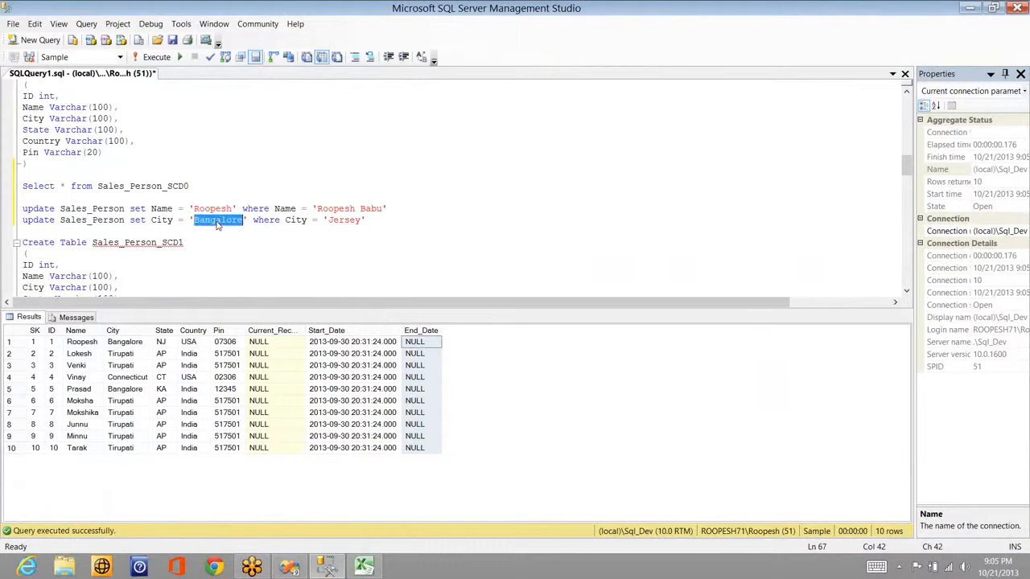
{"action": "type", "text": "Jersey"}
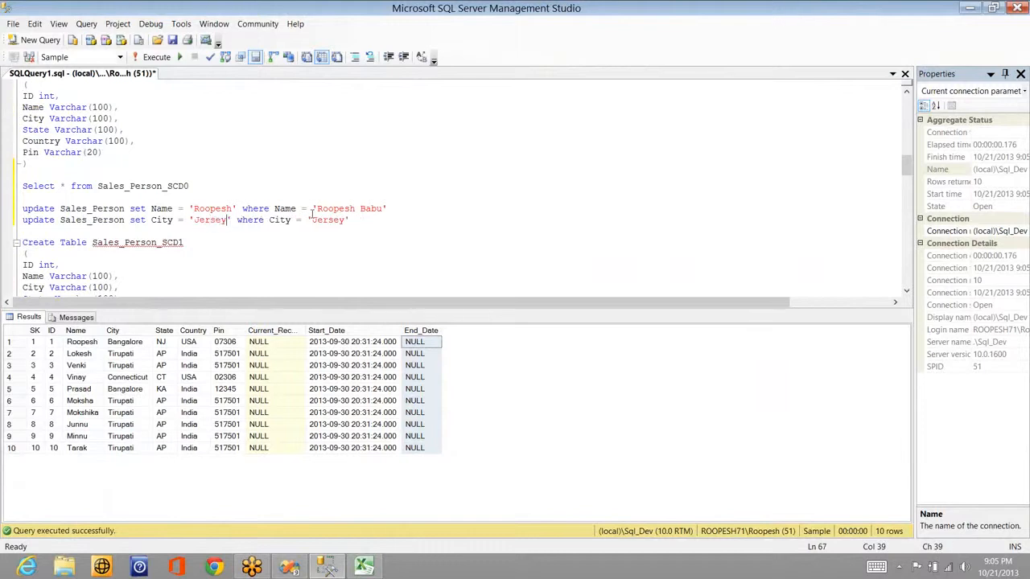
{"action": "left_click", "coordinate": [330, 221]}
{"action": "double_click", "coordinate": [329, 221]}
{"action": "type", "text": "Bangalore"}
{"action": "key", "text": "shift+Home"}
{"action": "key", "text": "F5"}
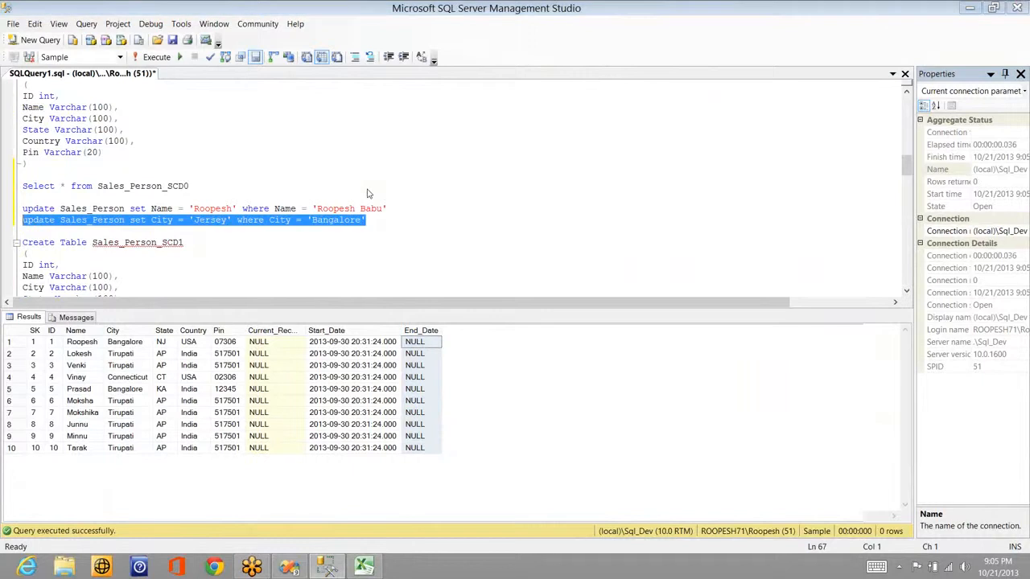
{"action": "key", "text": "alt+Tab"}
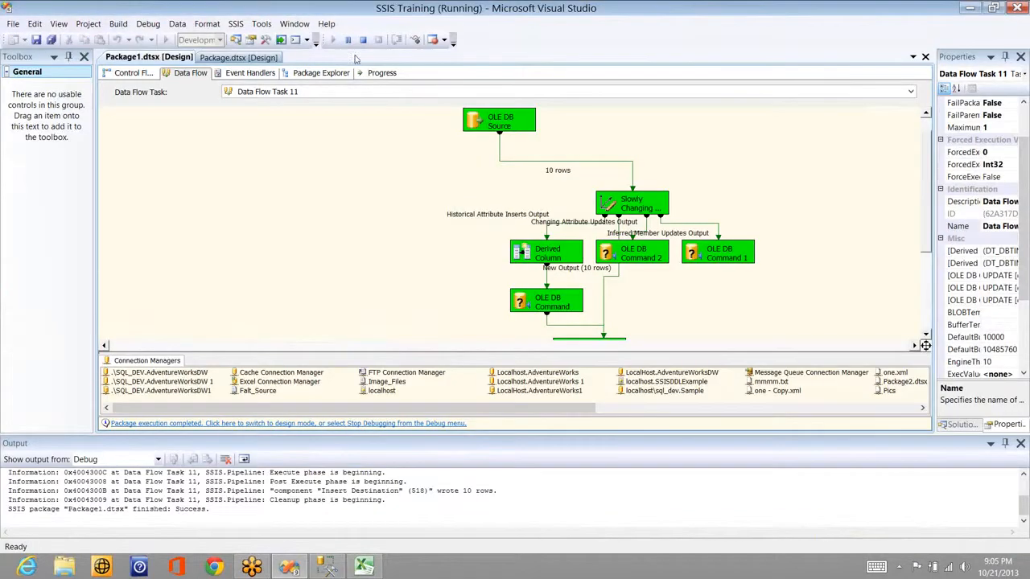
Step: Stop the completed debug run and execute the Data Flow task again
{"action": "left_click", "coordinate": [360, 43]}
{"action": "right_click", "coordinate": [392, 180]}
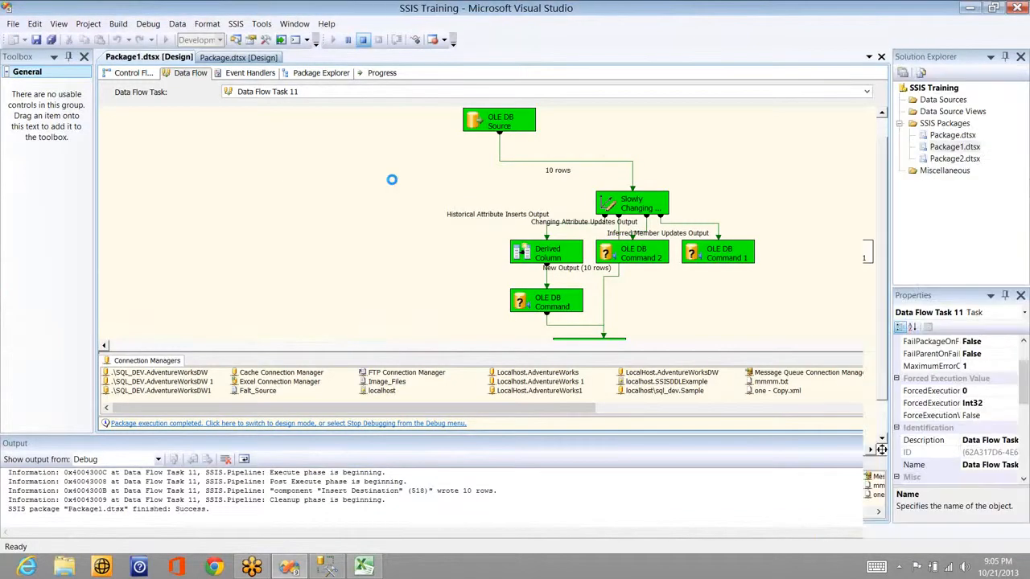
{"action": "right_click", "coordinate": [288, 181]}
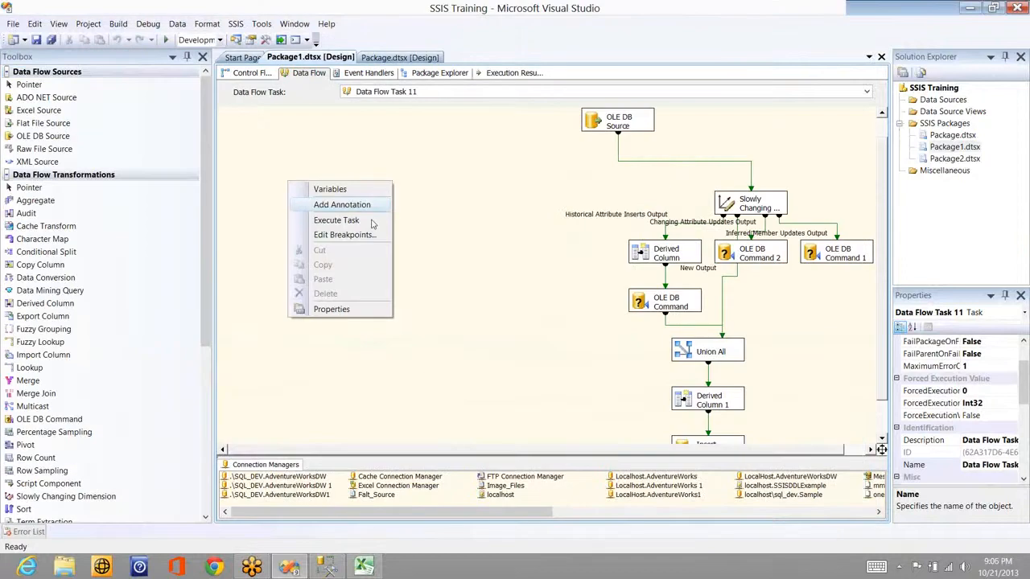
{"action": "left_click", "coordinate": [371, 222]}
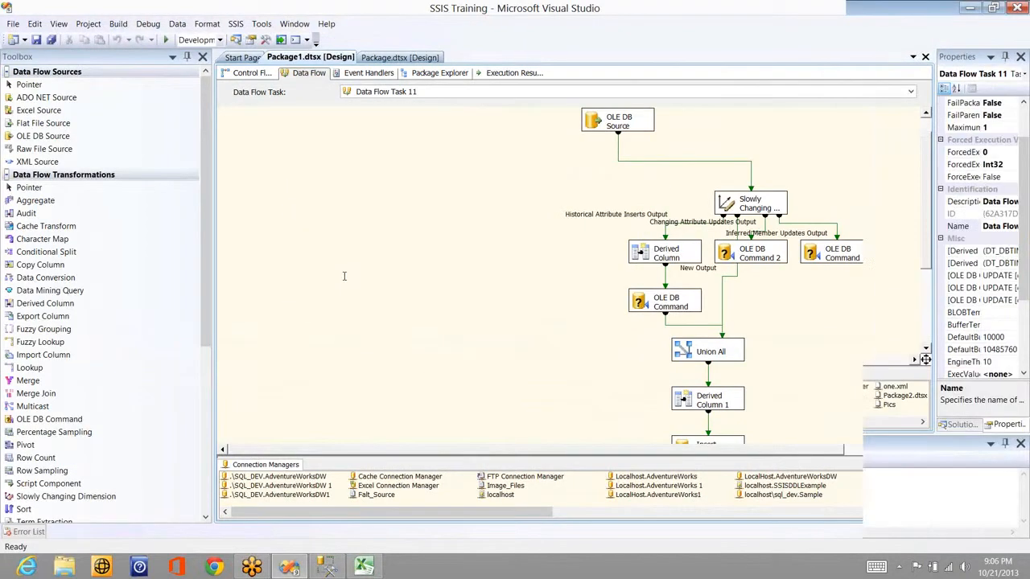
{"action": "key", "text": "alt+Tab"}
{"action": "key", "text": "Down"}
{"action": "key", "text": "Down"}
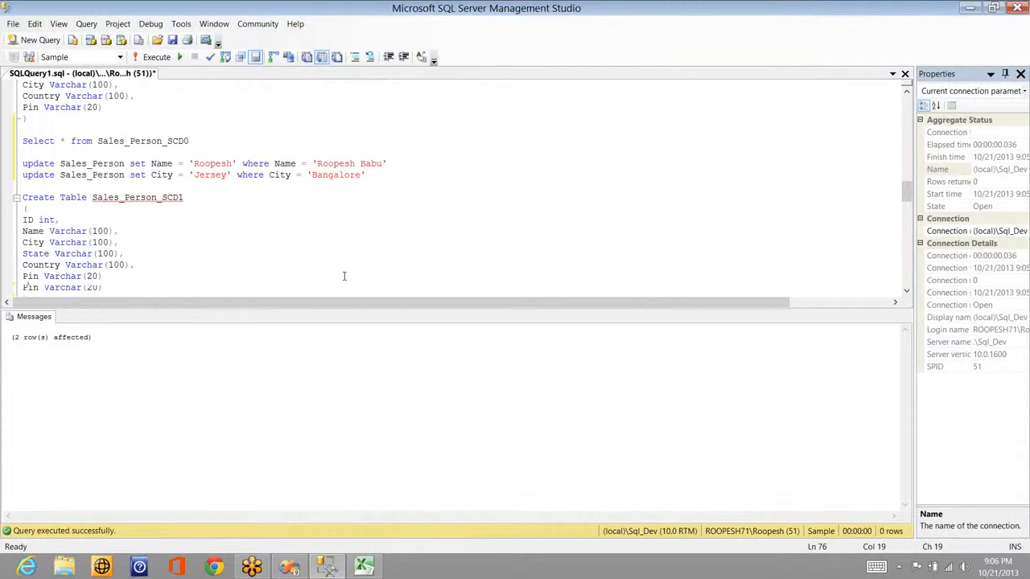
Step: Rerun select * from Sales_Person_SCD2KEY, now returning 12 rows
{"action": "key", "text": "Down"}
{"action": "key", "text": "Down"}
{"action": "key", "text": "Down"}
{"action": "key", "text": "Down"}
{"action": "key", "text": "Down"}
{"action": "key", "text": "Down"}
{"action": "key", "text": "Down"}
{"action": "key", "text": "Down"}
{"action": "key", "text": "Down"}
{"action": "key", "text": "Down"}
{"action": "key", "text": "Down"}
{"action": "key", "text": "Down"}
{"action": "key", "text": "Down"}
{"action": "key", "text": "Down"}
{"action": "key", "text": "Down"}
{"action": "key", "text": "Down"}
{"action": "key", "text": "Down"}
{"action": "key", "text": "Down"}
{"action": "key", "text": "Down"}
{"action": "key", "text": "Down"}
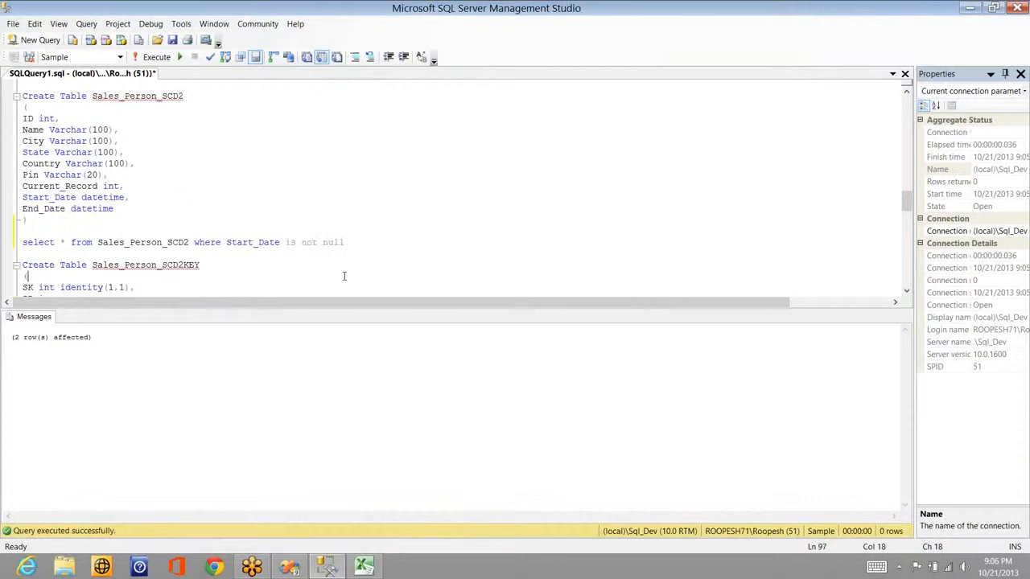
{"action": "key", "text": "Down"}
{"action": "key", "text": "Down"}
{"action": "key", "text": "Down"}
{"action": "key", "text": "Down"}
{"action": "key", "text": "Down"}
{"action": "key", "text": "Down"}
{"action": "key", "text": "Down"}
{"action": "key", "text": "Down"}
{"action": "key", "text": "Down"}
{"action": "key", "text": "Down"}
{"action": "key", "text": "Down"}
{"action": "key", "text": "Down"}
{"action": "key", "text": "Down"}
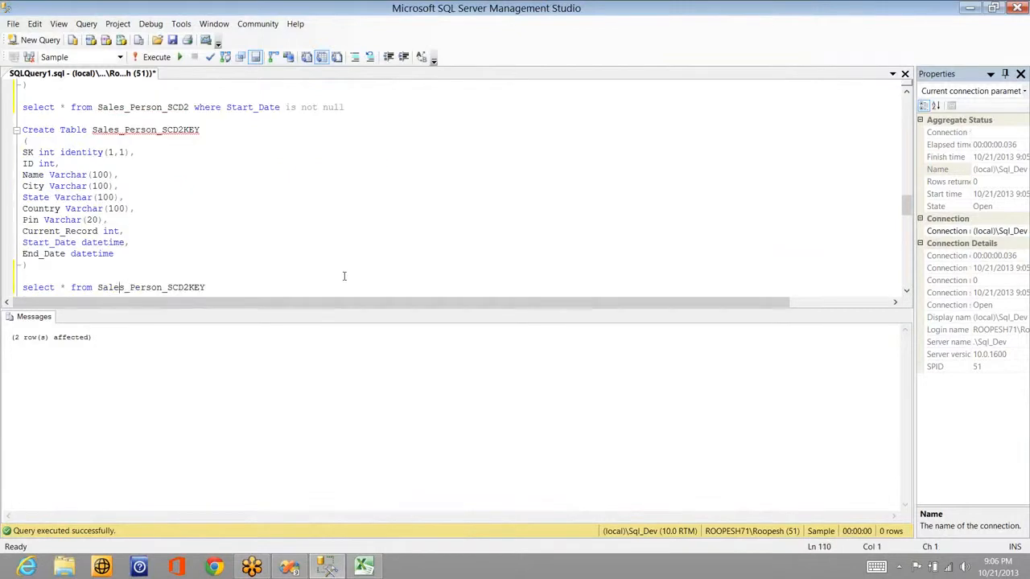
{"action": "key", "text": "End"}
{"action": "key", "text": "shift+Home"}
{"action": "key", "text": "F5"}
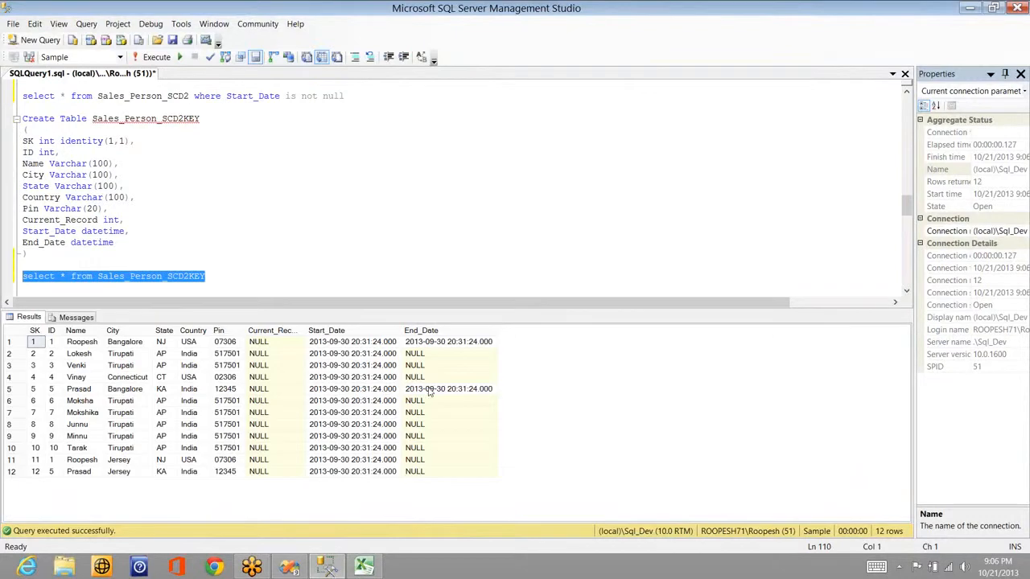
Step: Point out new surrogate keys 11 and 12 repeating business IDs 1 and 5
{"action": "left_click", "coordinate": [426, 390]}
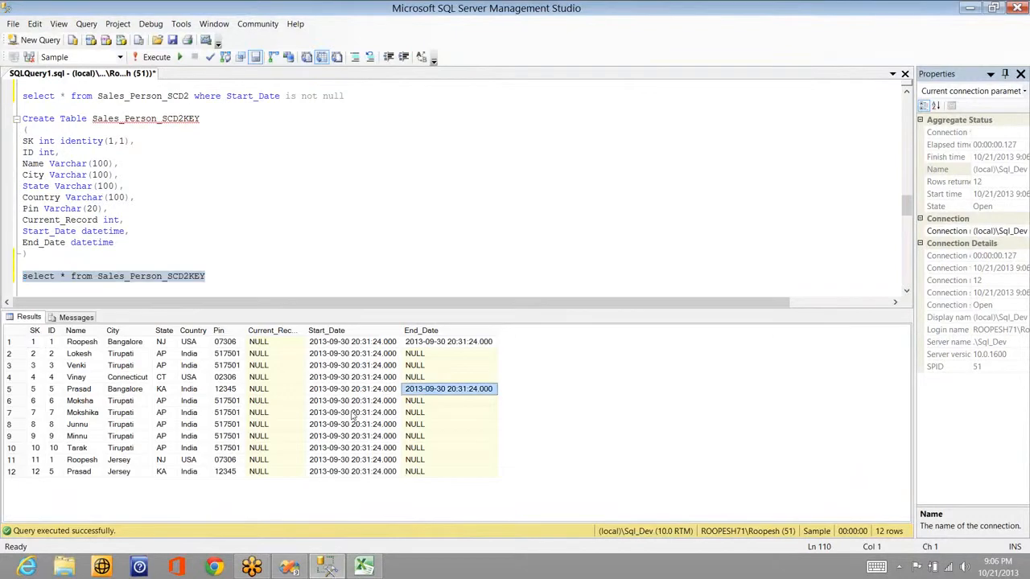
{"action": "left_click", "coordinate": [35, 473]}
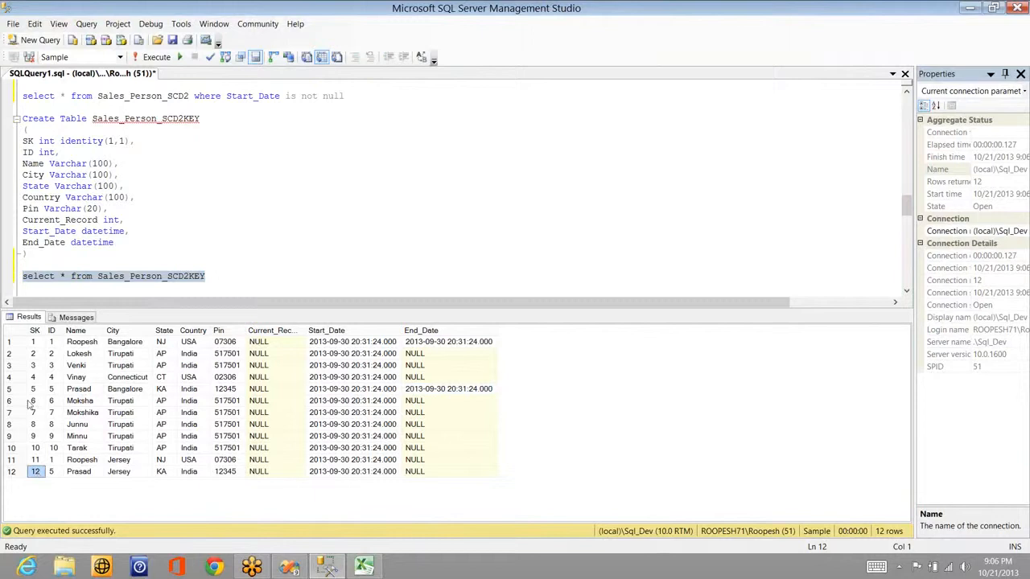
{"action": "left_click", "coordinate": [53, 343]}
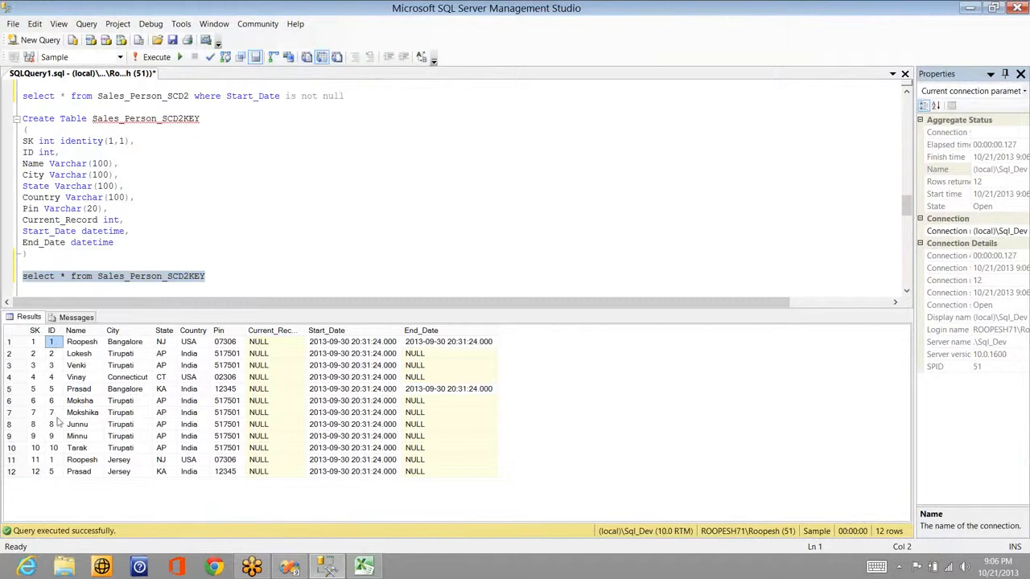
{"action": "left_click", "coordinate": [53, 459]}
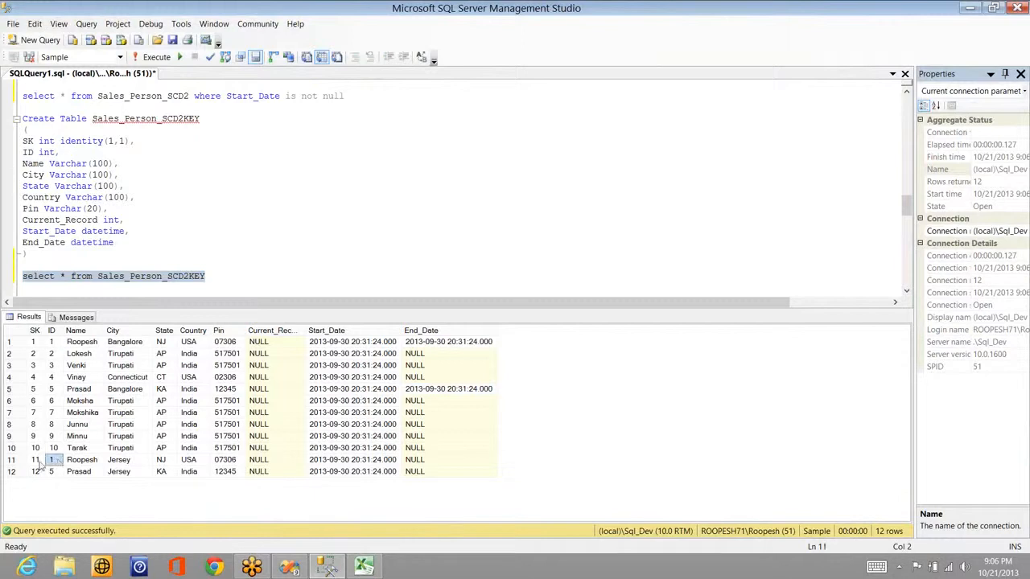
{"action": "left_click", "coordinate": [35, 460]}
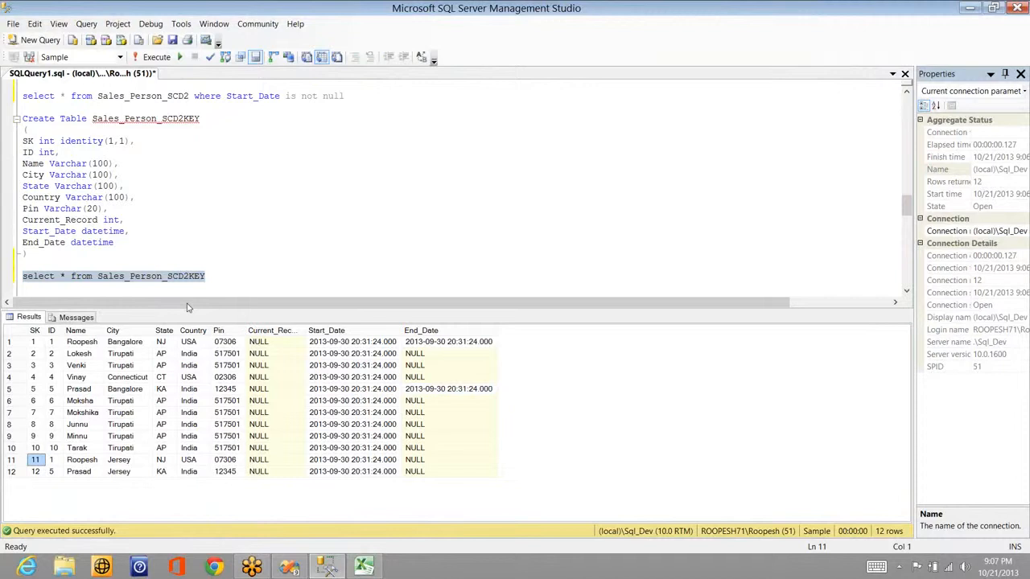
Step: Finish reviewing the 12-row Sales_Person_SCD2KEY results, then return to the SSIS package in Visual Studio
{"action": "left_click", "coordinate": [235, 277]}
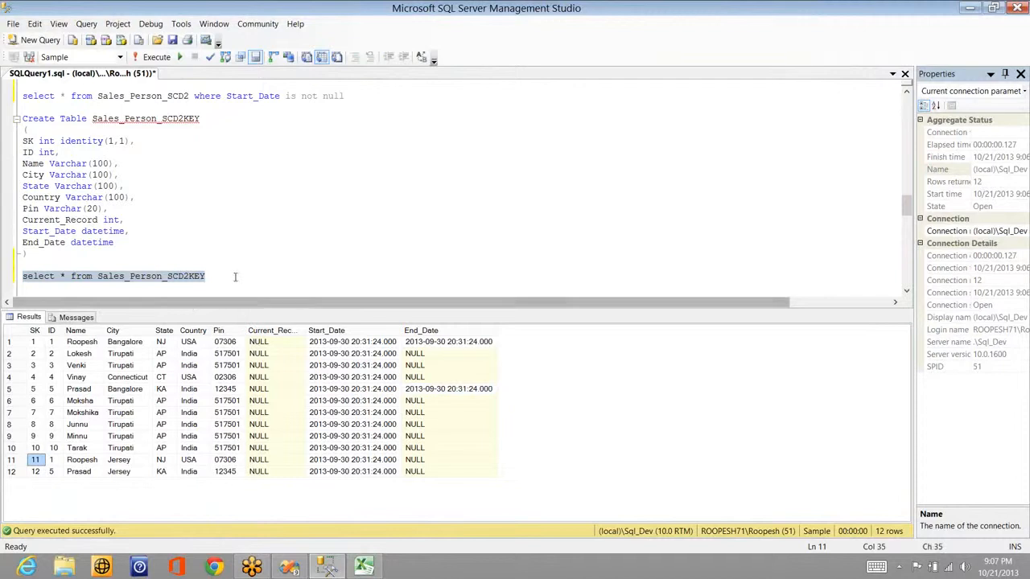
{"action": "key", "text": "Return"}
{"action": "key", "text": "Return"}
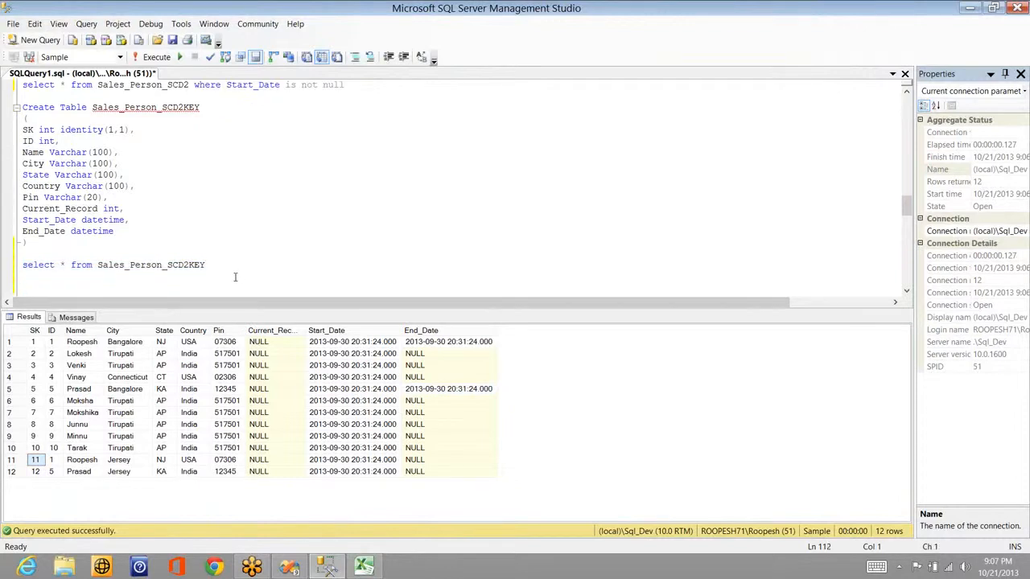
{"action": "left_click", "coordinate": [61, 483]}
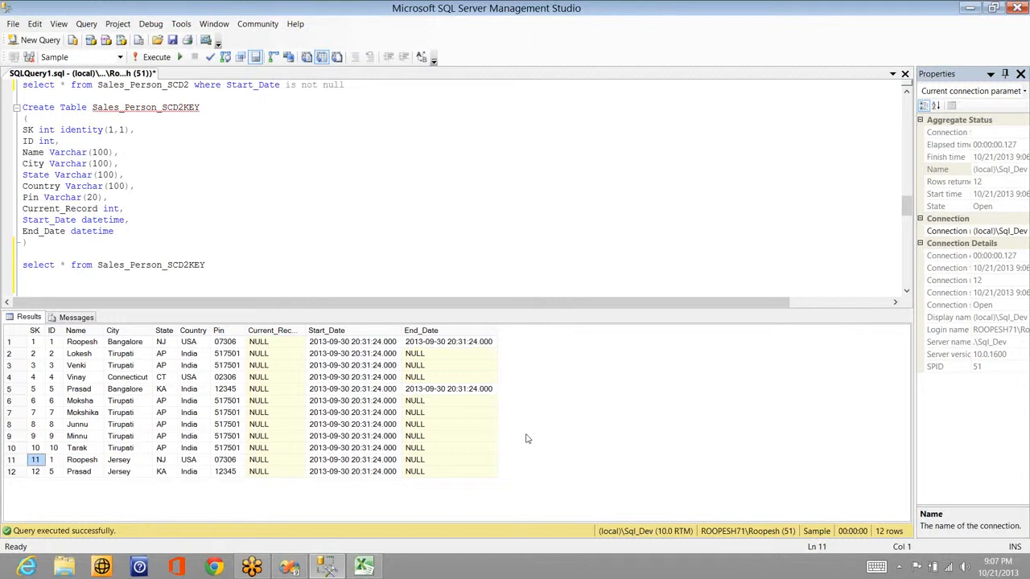
{"action": "key", "text": "alt+Tab"}
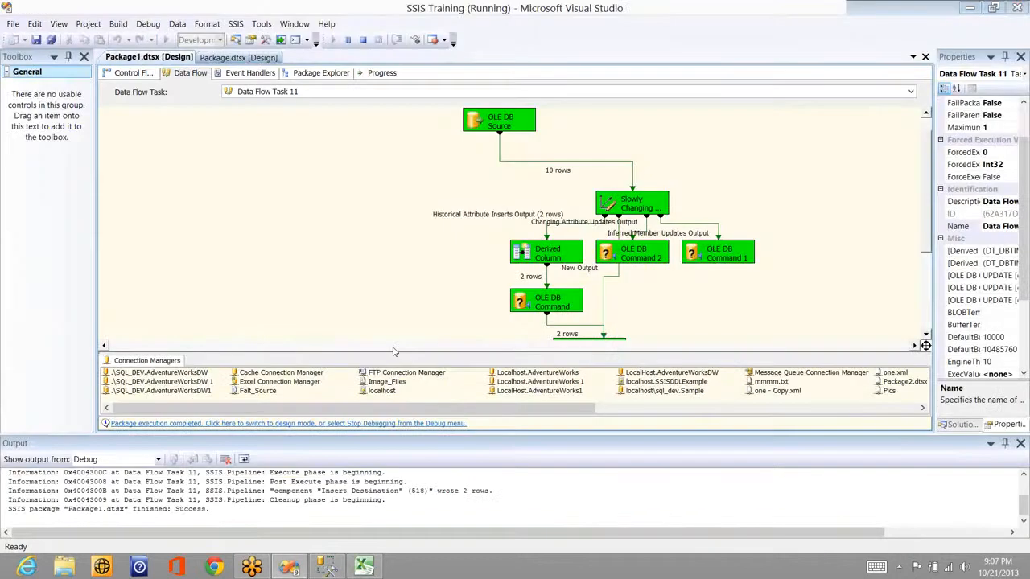
Step: Shift OLE DB Command 1 further right in Data Flow Task 11, then view the package's control flow
{"action": "key", "text": "alt+Tab"}
{"action": "key", "text": "alt+Tab"}
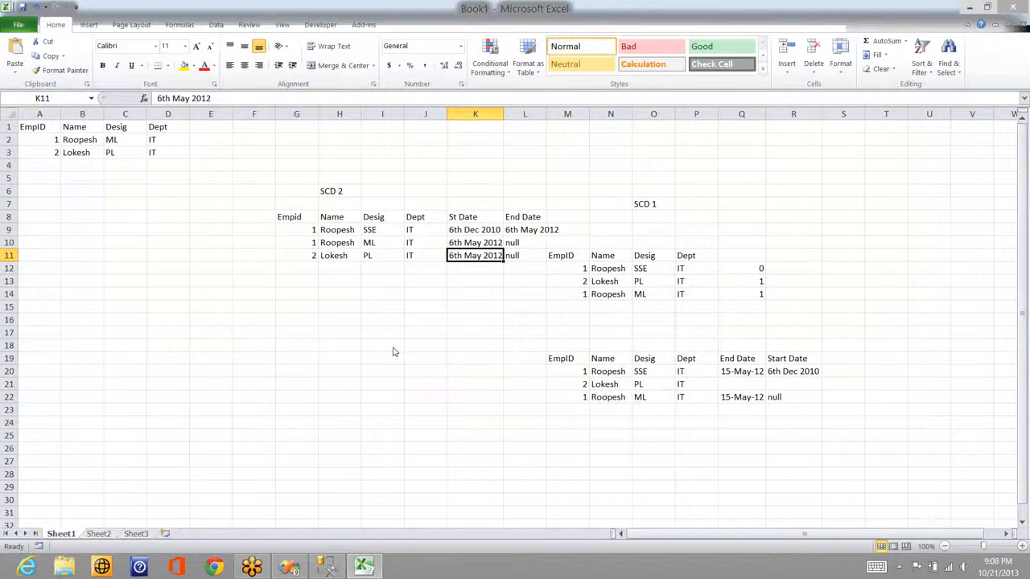
{"action": "key", "text": "alt+Tab"}
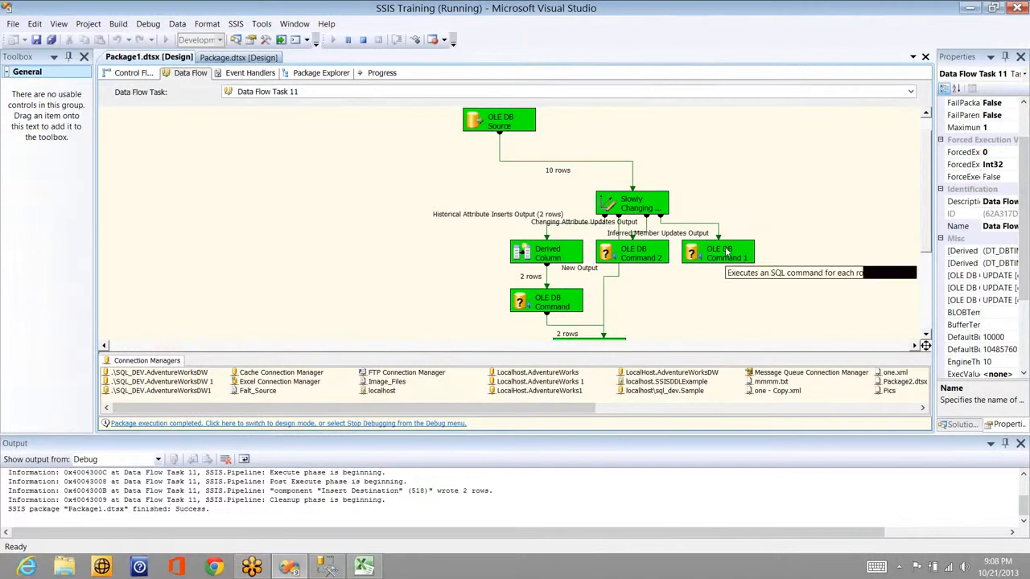
{"action": "left_click_drag", "start_coordinate": [728, 246], "coordinate": [813, 255]}
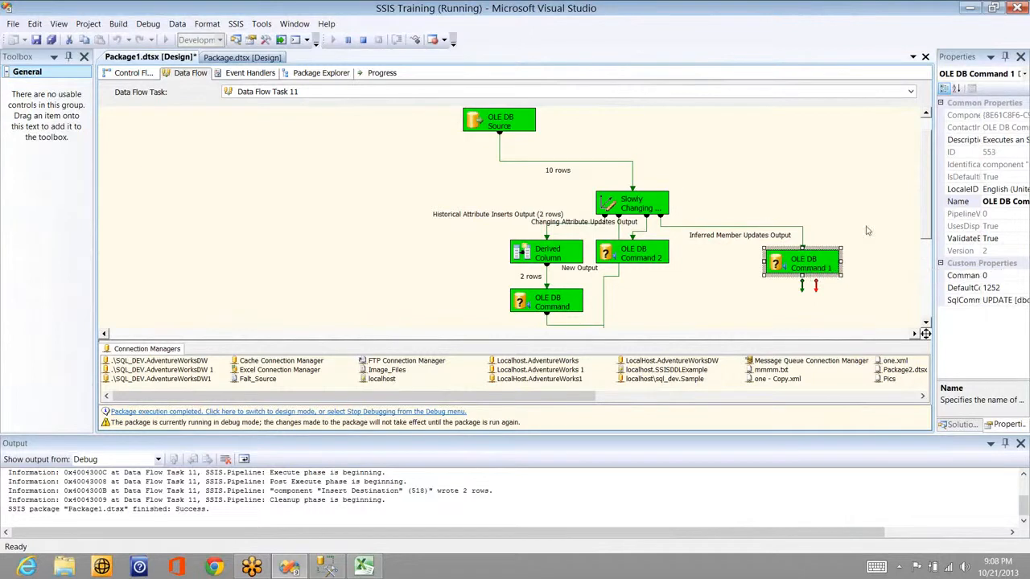
{"action": "left_click", "coordinate": [803, 233]}
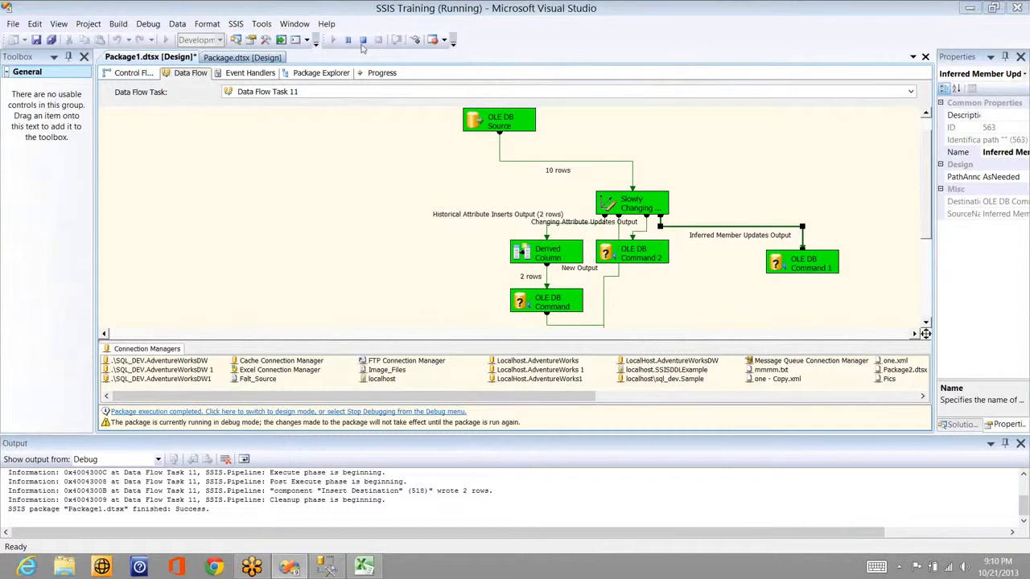
{"action": "left_click", "coordinate": [132, 73]}
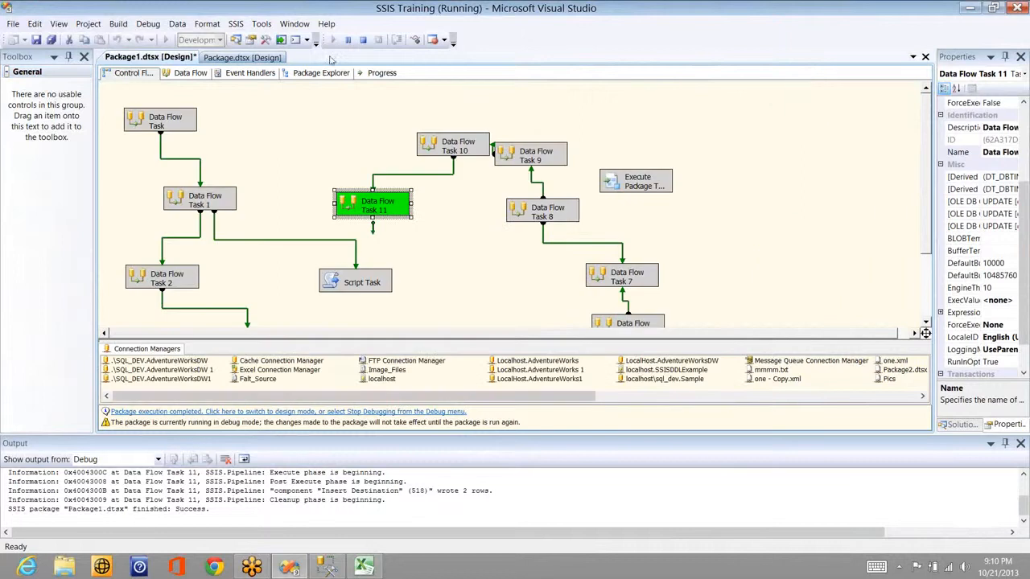
Step: Stop debugging and disable Data Flow Task 11
{"action": "left_click", "coordinate": [363, 39]}
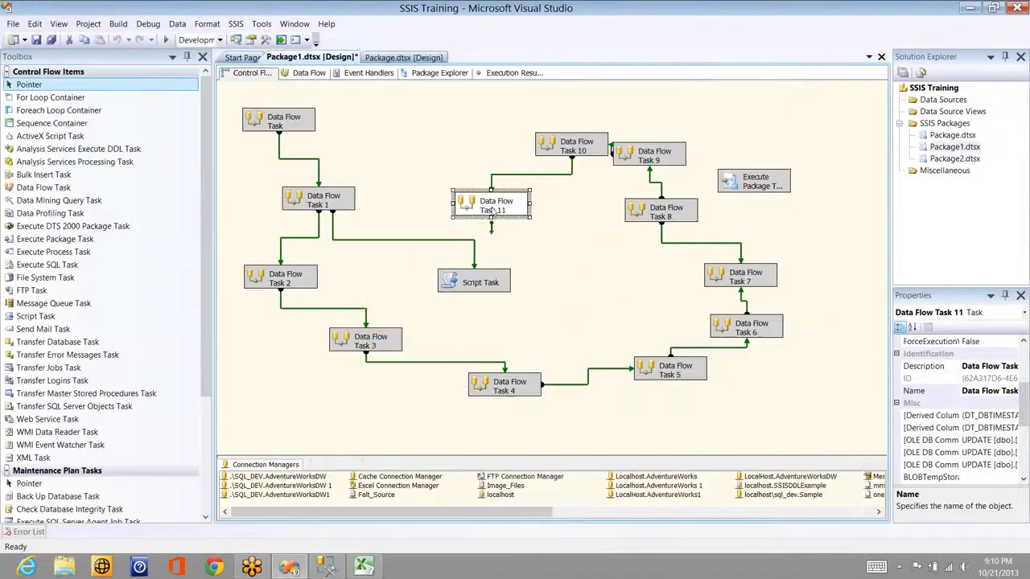
{"action": "right_click", "coordinate": [491, 209]}
{"action": "left_click", "coordinate": [414, 234]}
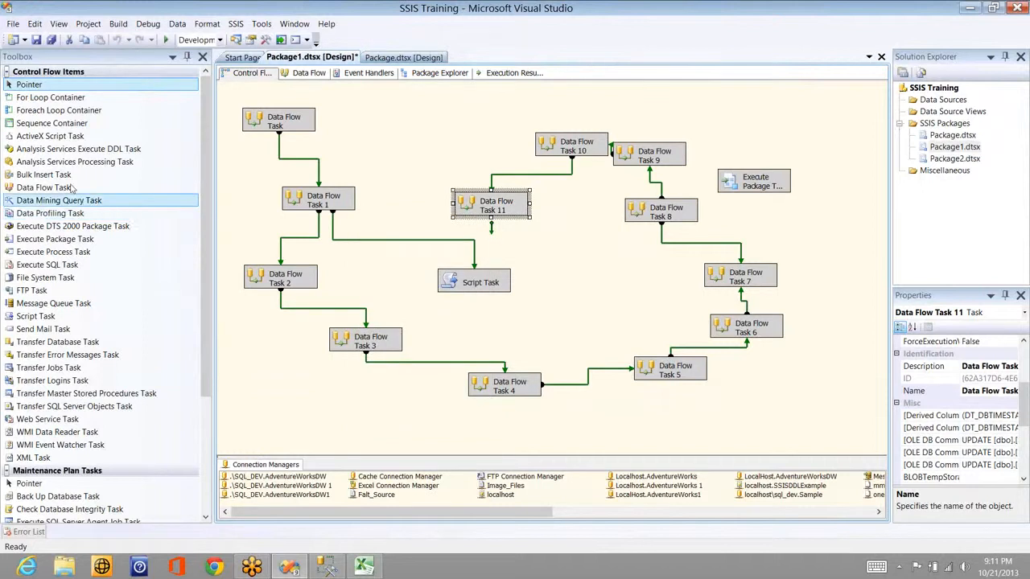
Step: Add Data Flow Task 12 connected after Data Flow Task 11 and open its empty data flow
{"action": "left_click_drag", "start_coordinate": [72, 188], "coordinate": [538, 240]}
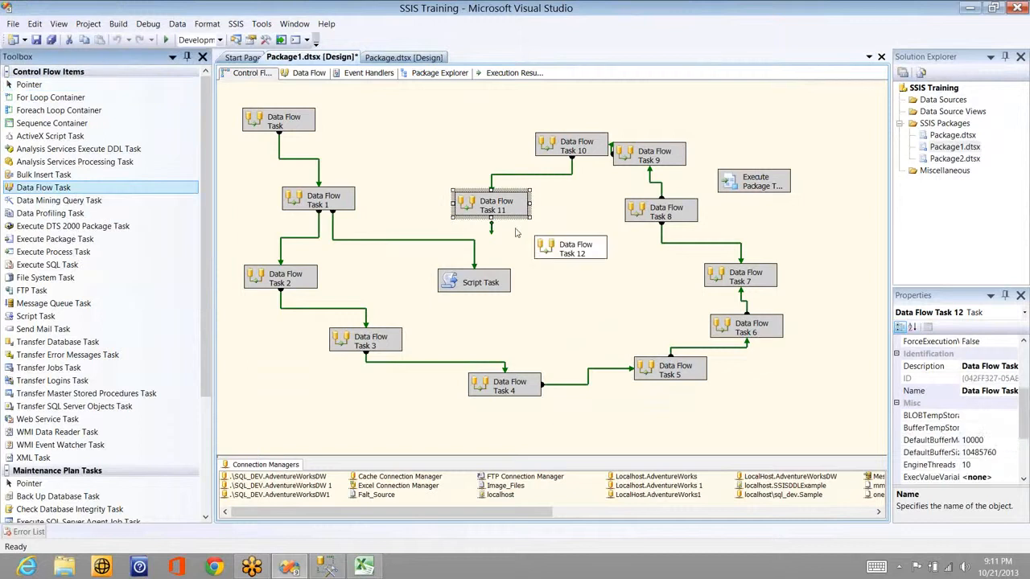
{"action": "left_click", "coordinate": [505, 211]}
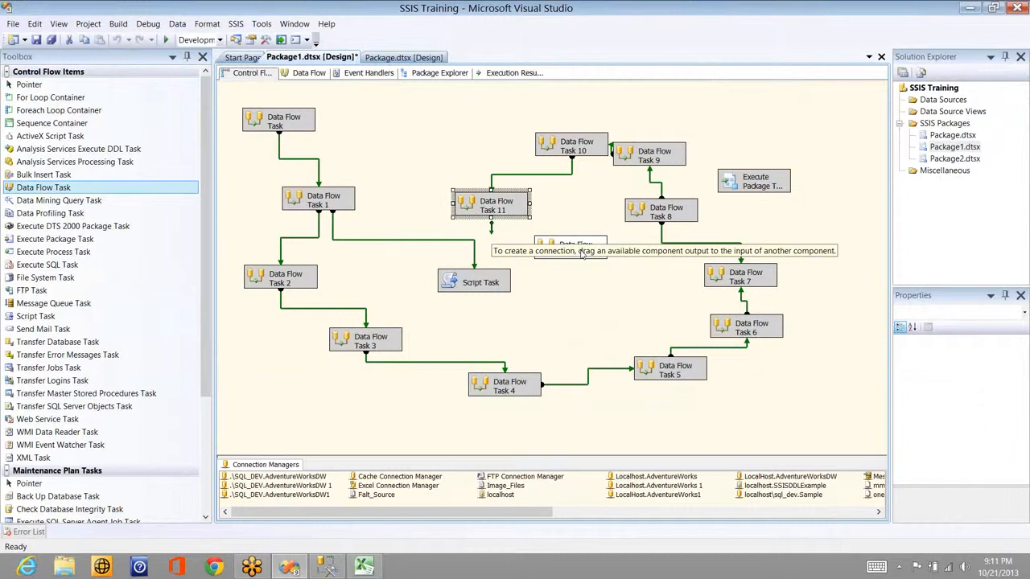
{"action": "left_click_drag", "start_coordinate": [582, 252], "coordinate": [573, 249]}
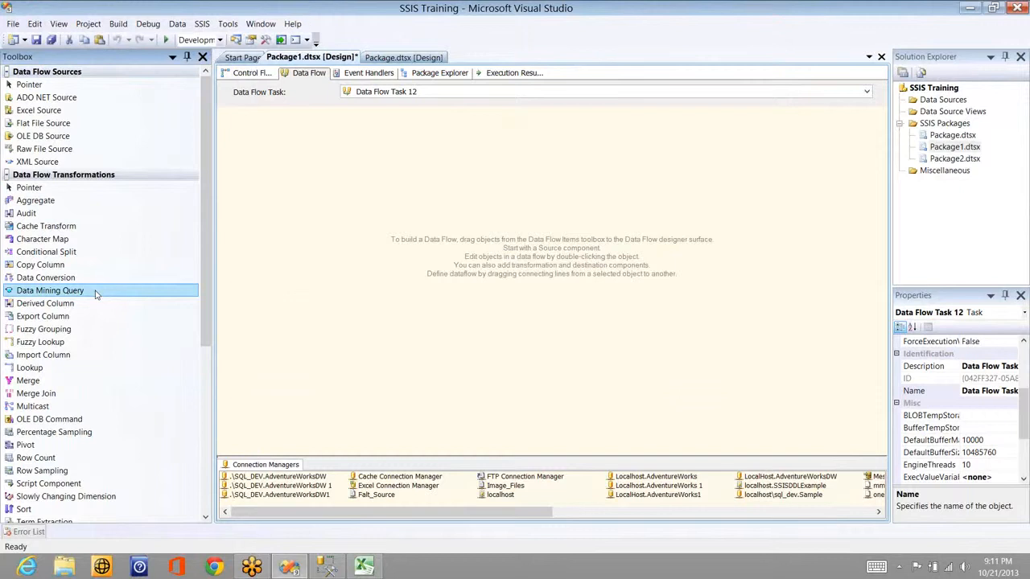
{"action": "left_click", "coordinate": [70, 334]}
{"action": "key", "text": "alt+Tab"}
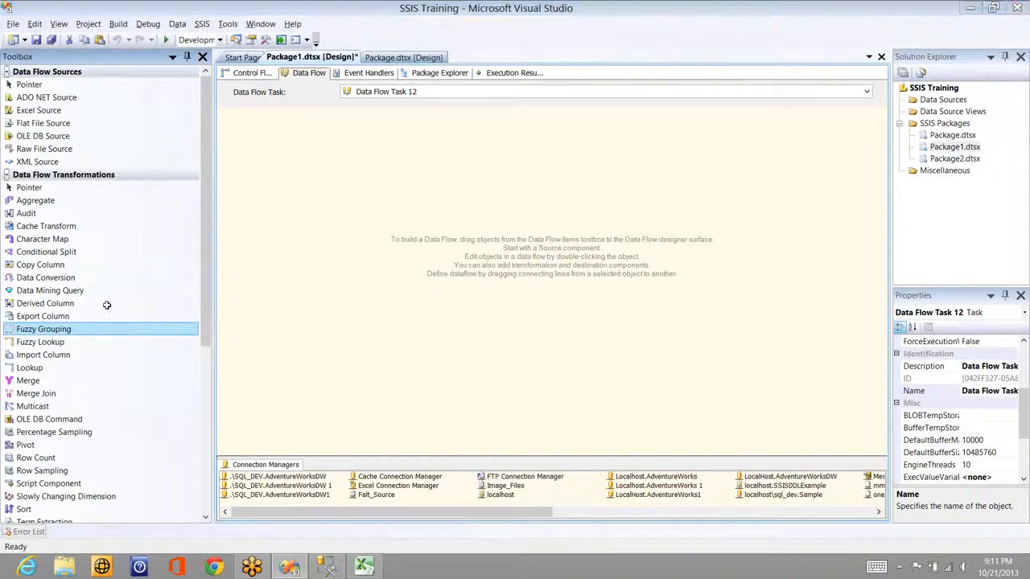
{"action": "key", "text": "alt+Tab"}
{"action": "key", "text": "alt+Tab"}
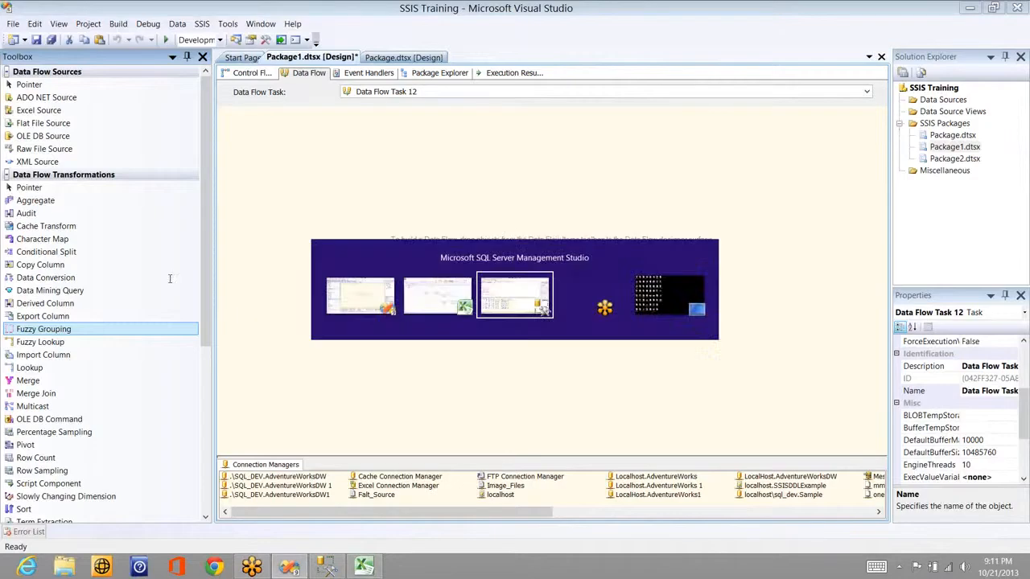
Step: Review the Sales_Person_Lookup, Sales_Term and Sales_Term_Lookup scripts in SSMS, then return to Visual Studio
{"action": "left_click", "coordinate": [198, 255]}
{"action": "key", "text": "Down"}
{"action": "key", "text": "Down"}
{"action": "key", "text": "Down"}
{"action": "key", "text": "Down"}
{"action": "key", "text": "Down"}
{"action": "key", "text": "Down"}
{"action": "key", "text": "Down"}
{"action": "key", "text": "Down"}
{"action": "key", "text": "Down"}
{"action": "key", "text": "Down"}
{"action": "key", "text": "Down"}
{"action": "key", "text": "Down"}
{"action": "key", "text": "Down"}
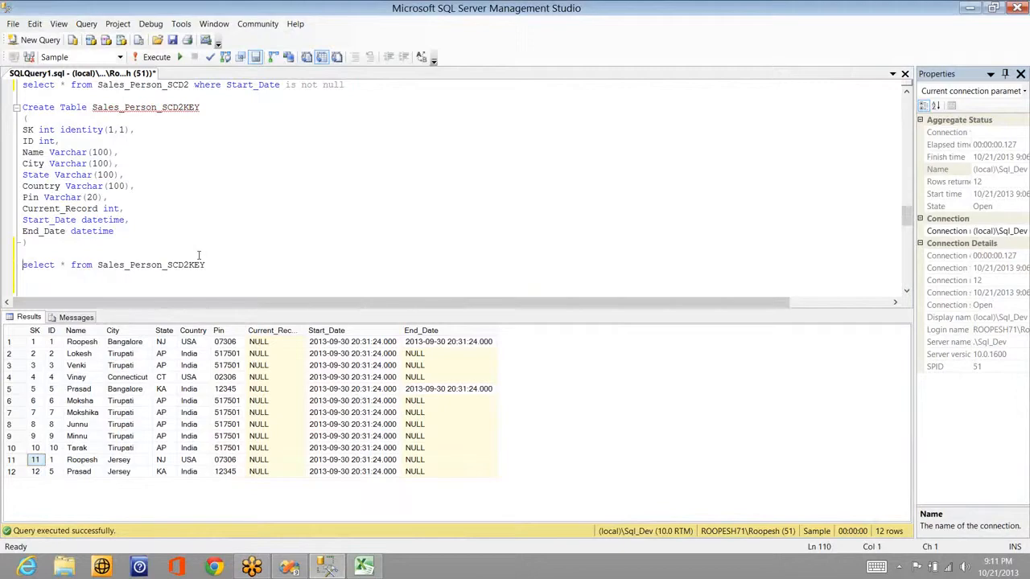
{"action": "key", "text": "Down"}
{"action": "key", "text": "Down"}
{"action": "key", "text": "Down"}
{"action": "key", "text": "Down"}
{"action": "key", "text": "Down"}
{"action": "key", "text": "Down"}
{"action": "key", "text": "Down"}
{"action": "key", "text": "Down"}
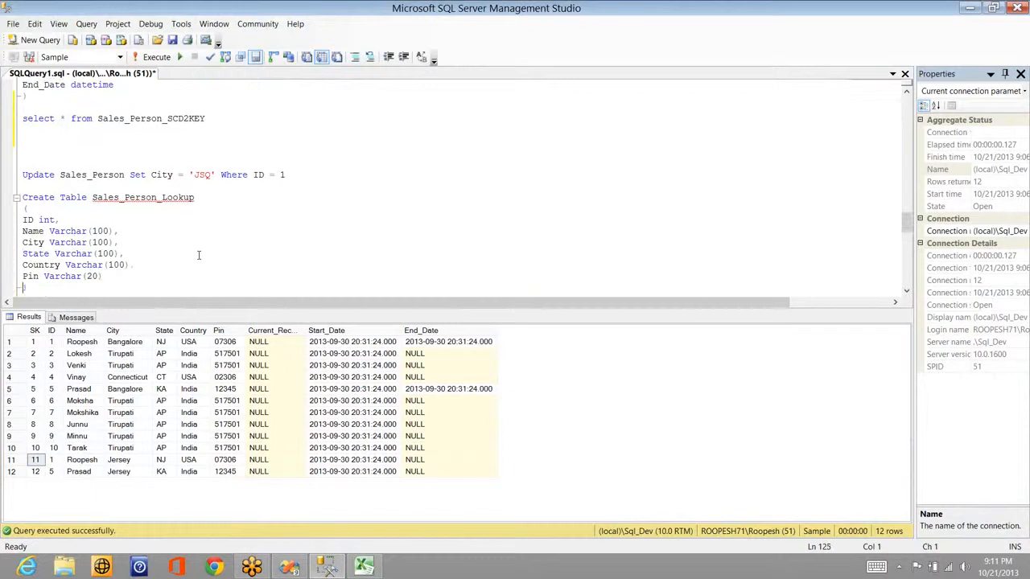
{"action": "key", "text": "Up"}
{"action": "key", "text": "Up"}
{"action": "key", "text": "Up"}
{"action": "key", "text": "Up"}
{"action": "key", "text": "Up"}
{"action": "key", "text": "Up"}
{"action": "key", "text": "Up"}
{"action": "key", "text": "Up"}
{"action": "key", "text": "Up"}
{"action": "key", "text": "Up"}
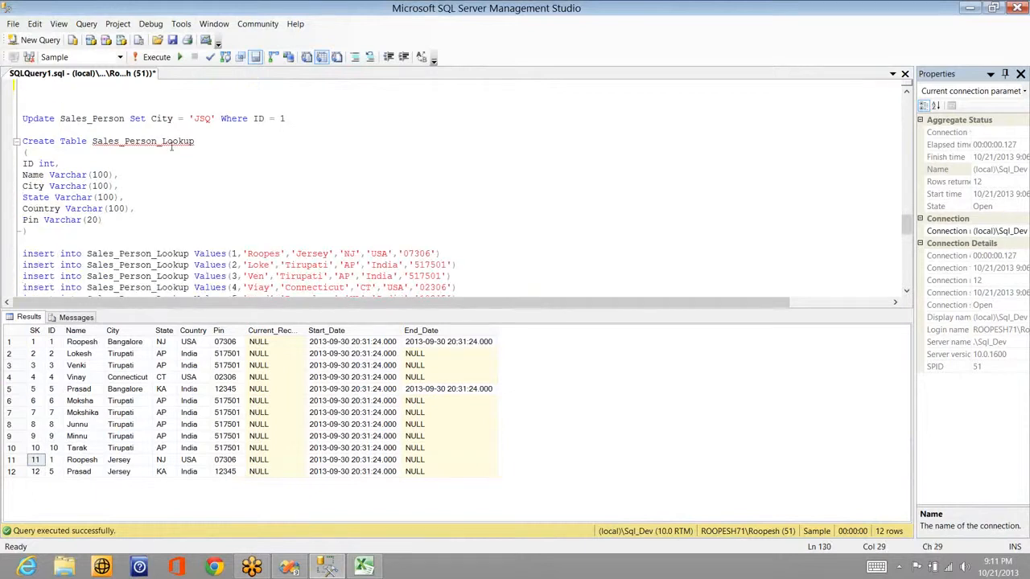
{"action": "key", "text": "End"}
{"action": "key", "text": "Down"}
{"action": "key", "text": "Down"}
{"action": "key", "text": "Down"}
{"action": "key", "text": "Down"}
{"action": "key", "text": "Down"}
{"action": "key", "text": "Down"}
{"action": "key", "text": "Down"}
{"action": "key", "text": "Down"}
{"action": "key", "text": "Down"}
{"action": "key", "text": "Down"}
{"action": "key", "text": "Down"}
{"action": "key", "text": "Down"}
{"action": "key", "text": "Down"}
{"action": "key", "text": "Down"}
{"action": "key", "text": "Down"}
{"action": "key", "text": "Down"}
{"action": "key", "text": "Down"}
{"action": "key", "text": "Down"}
{"action": "key", "text": "Down"}
{"action": "key", "text": "Down"}
{"action": "key", "text": "Down"}
{"action": "key", "text": "Down"}
{"action": "key", "text": "Down"}
{"action": "key", "text": "Down"}
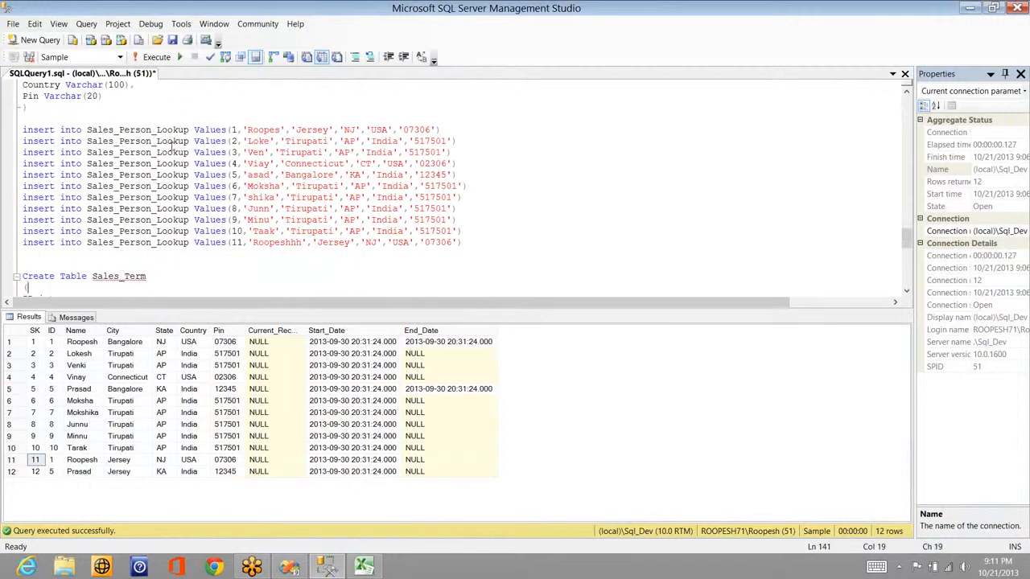
{"action": "key", "text": "Down"}
{"action": "key", "text": "Down"}
{"action": "key", "text": "Down"}
{"action": "key", "text": "Down"}
{"action": "key", "text": "Down"}
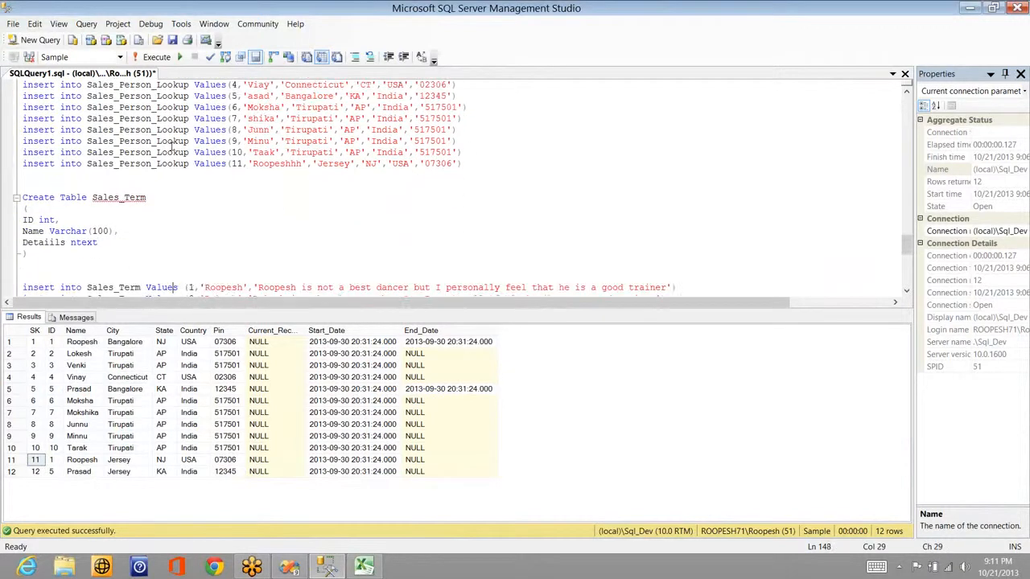
{"action": "key", "text": "Down"}
{"action": "key", "text": "Down"}
{"action": "key", "text": "Down"}
{"action": "key", "text": "Down"}
{"action": "key", "text": "Down"}
{"action": "key", "text": "Down"}
{"action": "key", "text": "Down"}
{"action": "key", "text": "Down"}
{"action": "key", "text": "Down"}
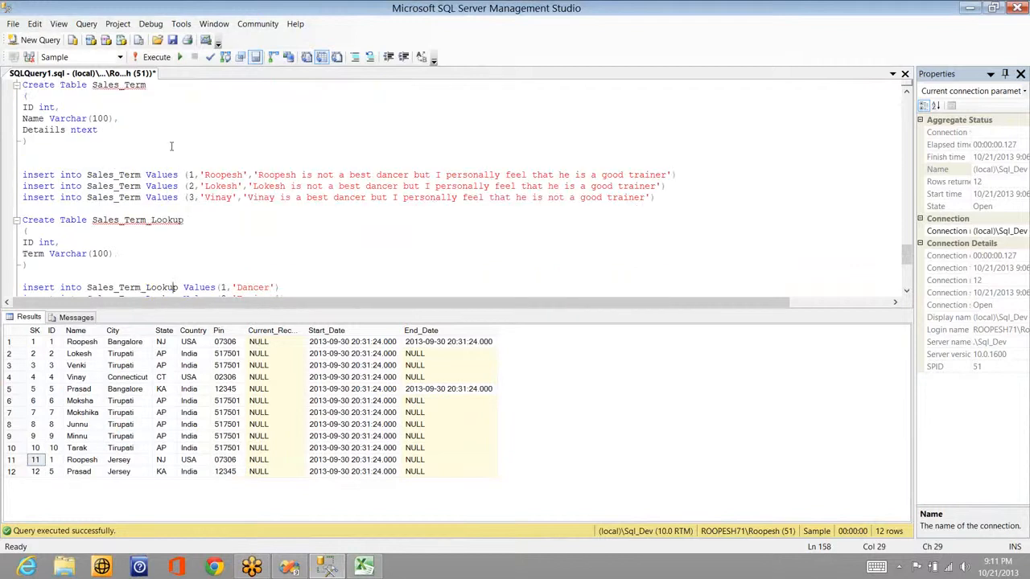
{"action": "key", "text": "Down"}
{"action": "key", "text": "End"}
{"action": "key", "text": "Down"}
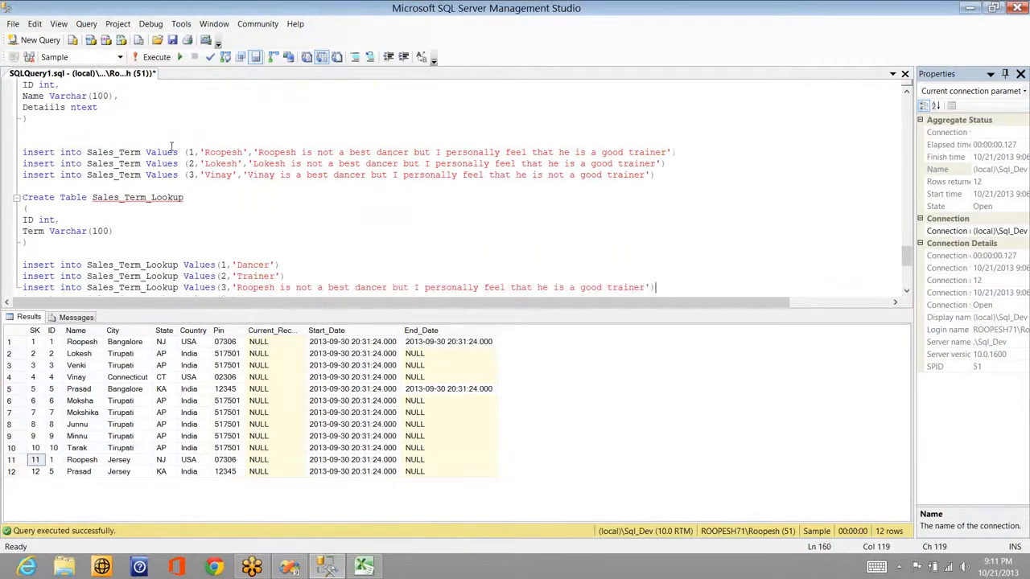
{"action": "key", "text": "Up"}
{"action": "key", "text": "Up"}
{"action": "key", "text": "Up"}
{"action": "key", "text": "Up"}
{"action": "key", "text": "Up"}
{"action": "key", "text": "Up"}
{"action": "key", "text": "Up"}
{"action": "key", "text": "Up"}
{"action": "key", "text": "Up"}
{"action": "key", "text": "Up"}
{"action": "key", "text": "Up"}
{"action": "key", "text": "Up"}
{"action": "key", "text": "Up"}
{"action": "key", "text": "Up"}
{"action": "key", "text": "Up"}
{"action": "key", "text": "Up"}
{"action": "key", "text": "Up"}
{"action": "key", "text": "Up"}
{"action": "key", "text": "Up"}
{"action": "key", "text": "Up"}
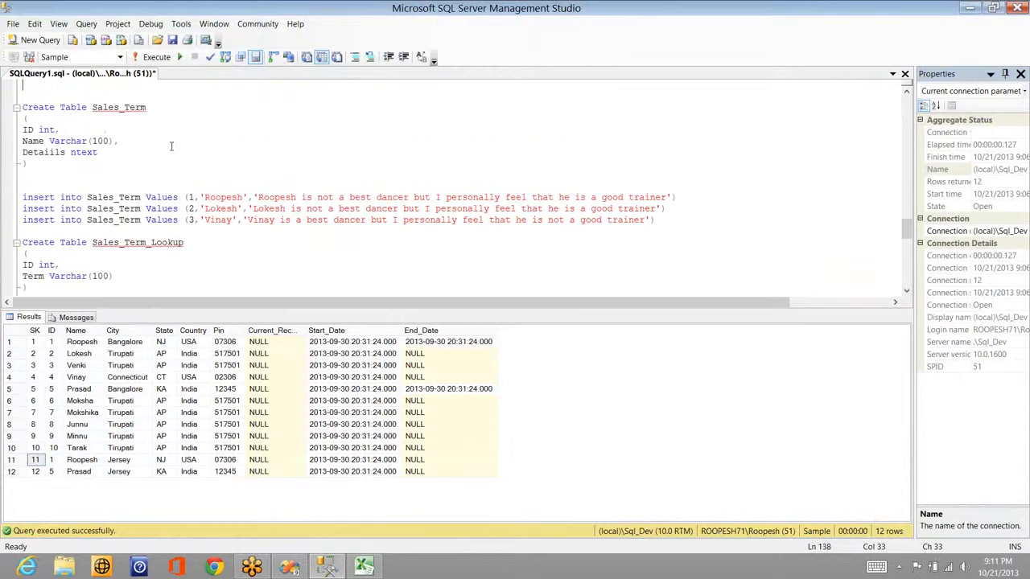
{"action": "key", "text": "Up"}
{"action": "key", "text": "Up"}
{"action": "key", "text": "Up"}
{"action": "key", "text": "Up"}
{"action": "key", "text": "Up"}
{"action": "key", "text": "Up"}
{"action": "key", "text": "Up"}
{"action": "key", "text": "Up"}
{"action": "key", "text": "Up"}
{"action": "key", "text": "Up"}
{"action": "key", "text": "Up"}
{"action": "key", "text": "Up"}
{"action": "key", "text": "Up"}
{"action": "key", "text": "Up"}
{"action": "key", "text": "Up"}
{"action": "key", "text": "Up"}
{"action": "key", "text": "Up"}
{"action": "key", "text": "Up"}
{"action": "key", "text": "Up"}
{"action": "key", "text": "Up"}
{"action": "key", "text": "Up"}
{"action": "key", "text": "Up"}
{"action": "key", "text": "Up"}
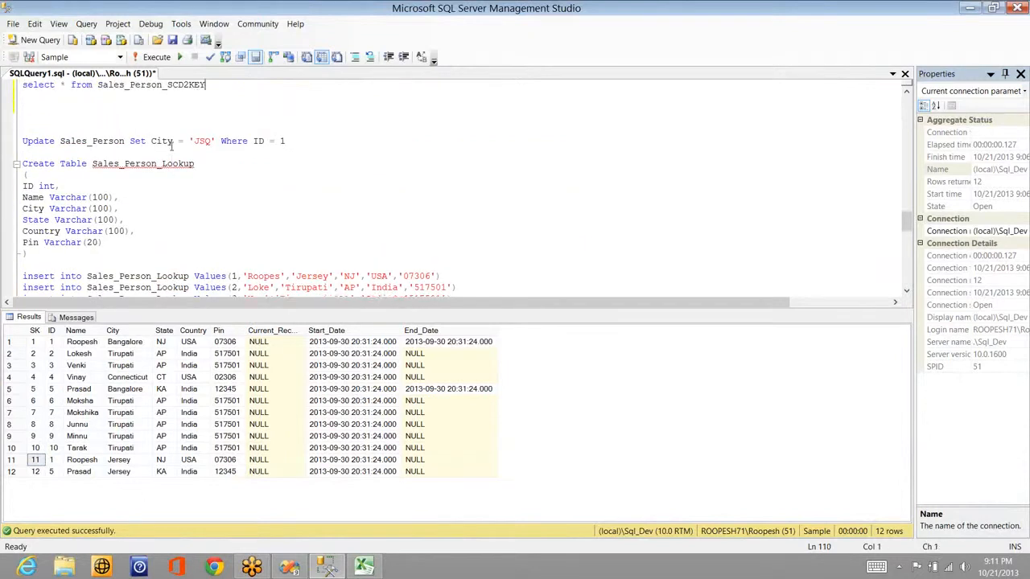
{"action": "key", "text": "Up"}
{"action": "key", "text": "Up"}
{"action": "key", "text": "Up"}
{"action": "key", "text": "Up"}
{"action": "key", "text": "Up"}
{"action": "key", "text": "Up"}
{"action": "key", "text": "Up"}
{"action": "key", "text": "Up"}
{"action": "key", "text": "Up"}
{"action": "key", "text": "Up"}
{"action": "key", "text": "Up"}
{"action": "key", "text": "Up"}
{"action": "key", "text": "Up"}
{"action": "key", "text": "Up"}
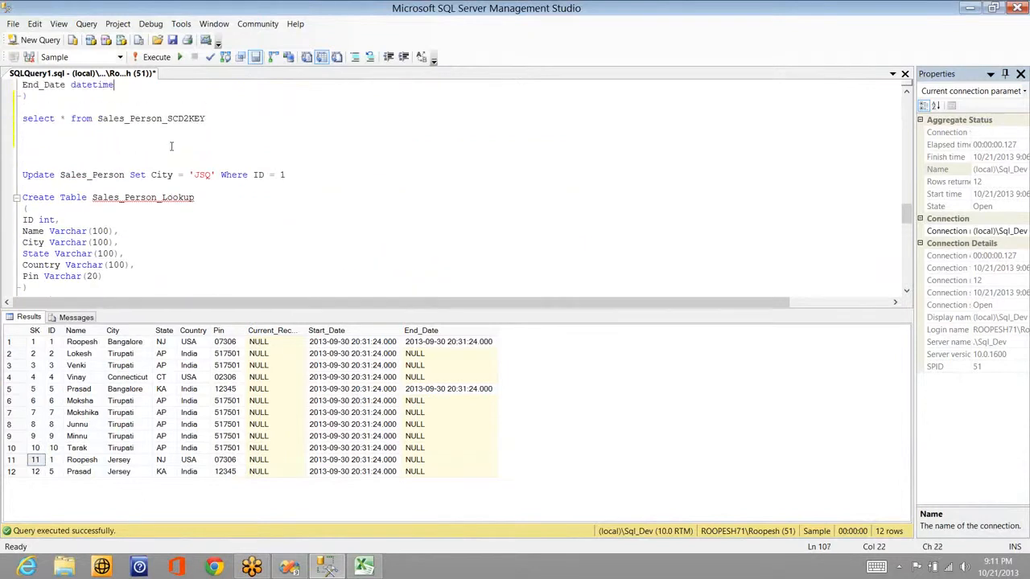
{"action": "key", "text": "Up"}
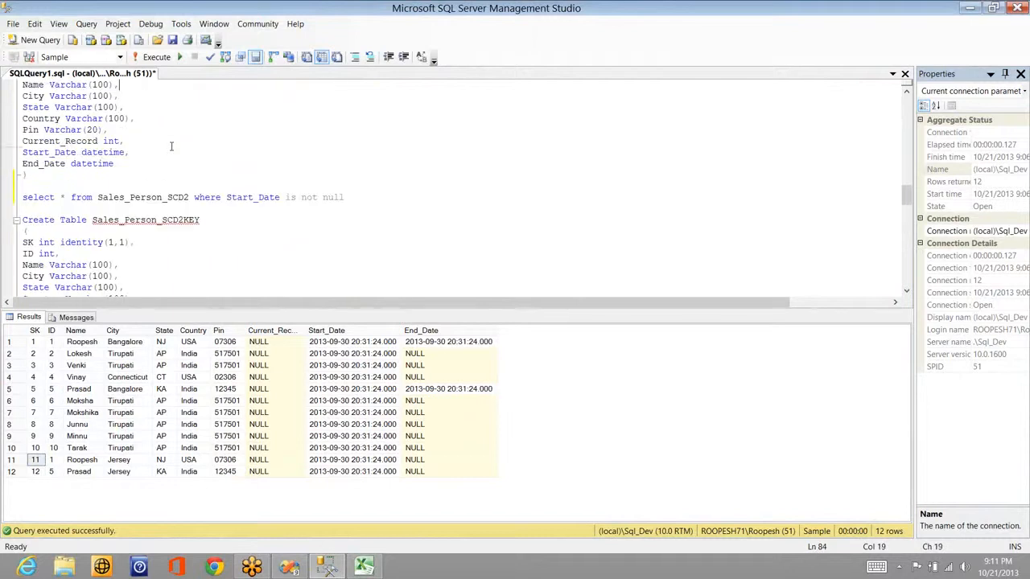
{"action": "key", "text": "Down"}
{"action": "key", "text": "Down"}
{"action": "key", "text": "Down"}
{"action": "key", "text": "Down"}
{"action": "key", "text": "Down"}
{"action": "key", "text": "Down"}
{"action": "key", "text": "Down"}
{"action": "key", "text": "Down"}
{"action": "key", "text": "Down"}
{"action": "key", "text": "Down"}
{"action": "key", "text": "Down"}
{"action": "key", "text": "Down"}
{"action": "key", "text": "Down"}
{"action": "key", "text": "Down"}
{"action": "key", "text": "Down"}
{"action": "key", "text": "Down"}
{"action": "key", "text": "Down"}
{"action": "key", "text": "Down"}
{"action": "key", "text": "Down"}
{"action": "key", "text": "Down"}
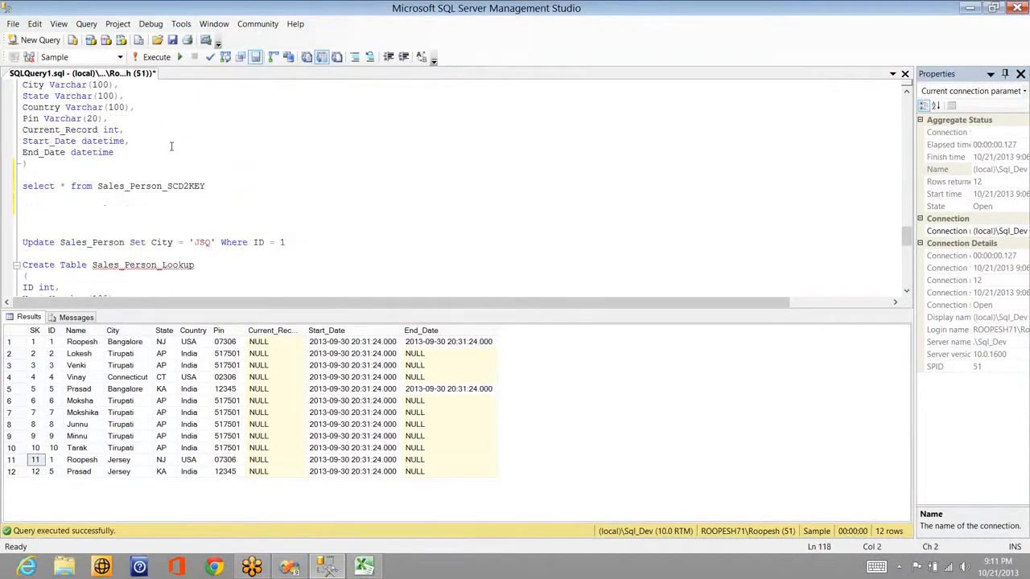
{"action": "key", "text": "Down"}
{"action": "key", "text": "Down"}
{"action": "key", "text": "Down"}
{"action": "key", "text": "Down"}
{"action": "key", "text": "Down"}
{"action": "key", "text": "Down"}
{"action": "key", "text": "Down"}
{"action": "key", "text": "Down"}
{"action": "key", "text": "Down"}
{"action": "key", "text": "Down"}
{"action": "key", "text": "Down"}
{"action": "key", "text": "Down"}
{"action": "key", "text": "Down"}
{"action": "key", "text": "Down"}
{"action": "key", "text": "Down"}
{"action": "key", "text": "Down"}
{"action": "key", "text": "Down"}
{"action": "key", "text": "Down"}
{"action": "key", "text": "Down"}
{"action": "key", "text": "Down"}
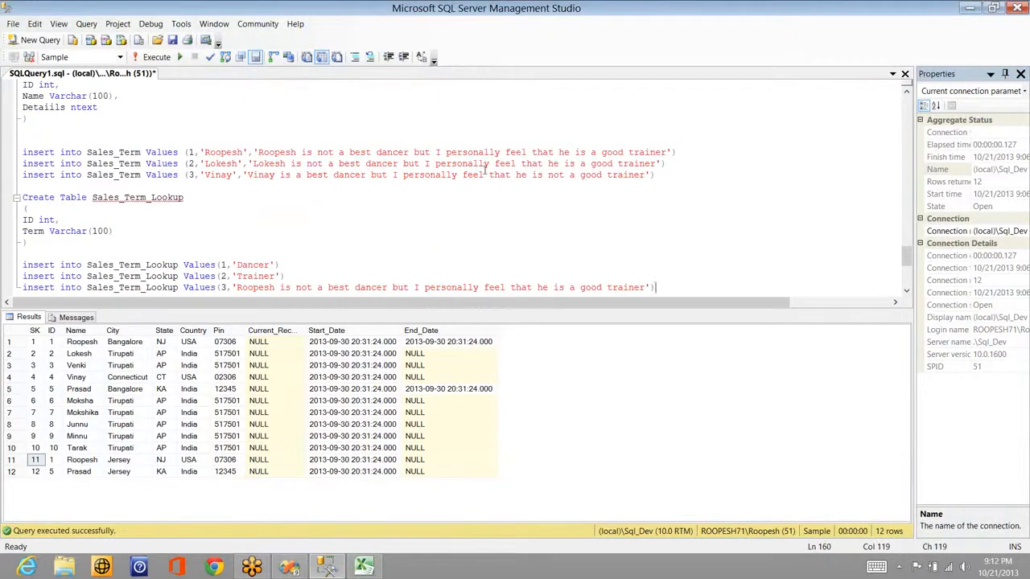
{"action": "key", "text": "Up"}
{"action": "key", "text": "Up"}
{"action": "key", "text": "Up"}
{"action": "key", "text": "Up"}
{"action": "key", "text": "Up"}
{"action": "key", "text": "Up"}
{"action": "key", "text": "Up"}
{"action": "key", "text": "Up"}
{"action": "key", "text": "Up"}
{"action": "key", "text": "Up"}
{"action": "key", "text": "Up"}
{"action": "key", "text": "Up"}
{"action": "key", "text": "Up"}
{"action": "key", "text": "Up"}
{"action": "key", "text": "Up"}
{"action": "key", "text": "Up"}
{"action": "key", "text": "Up"}
{"action": "key", "text": "Up"}
{"action": "key", "text": "Up"}
{"action": "key", "text": "Up"}
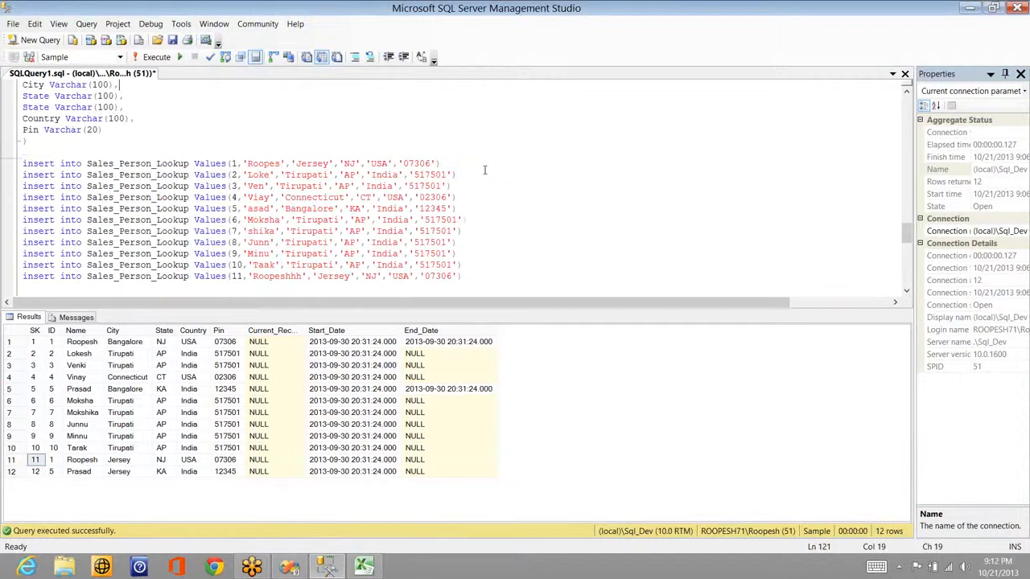
{"action": "key", "text": "Up"}
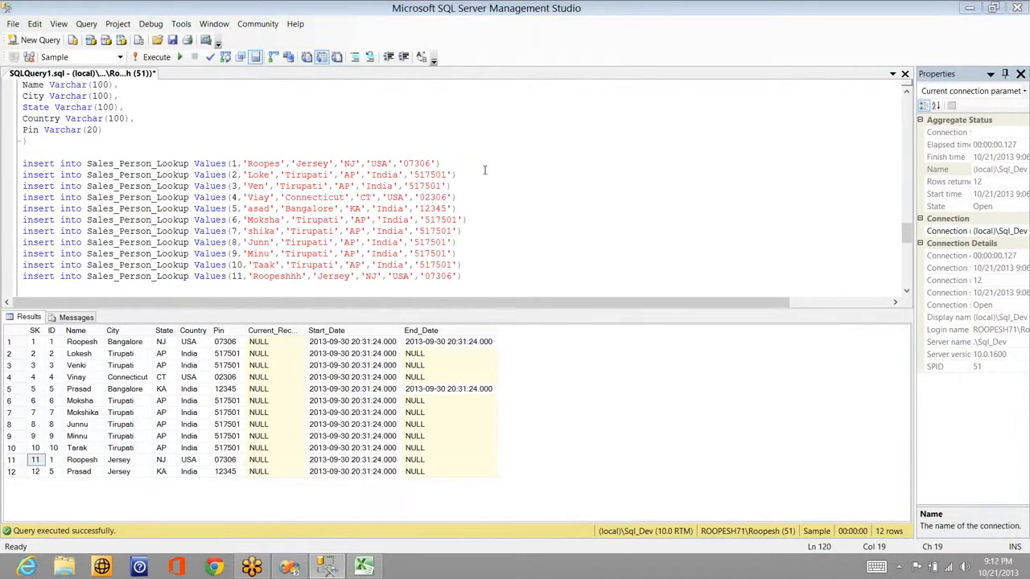
{"action": "key", "text": "alt+Tab"}
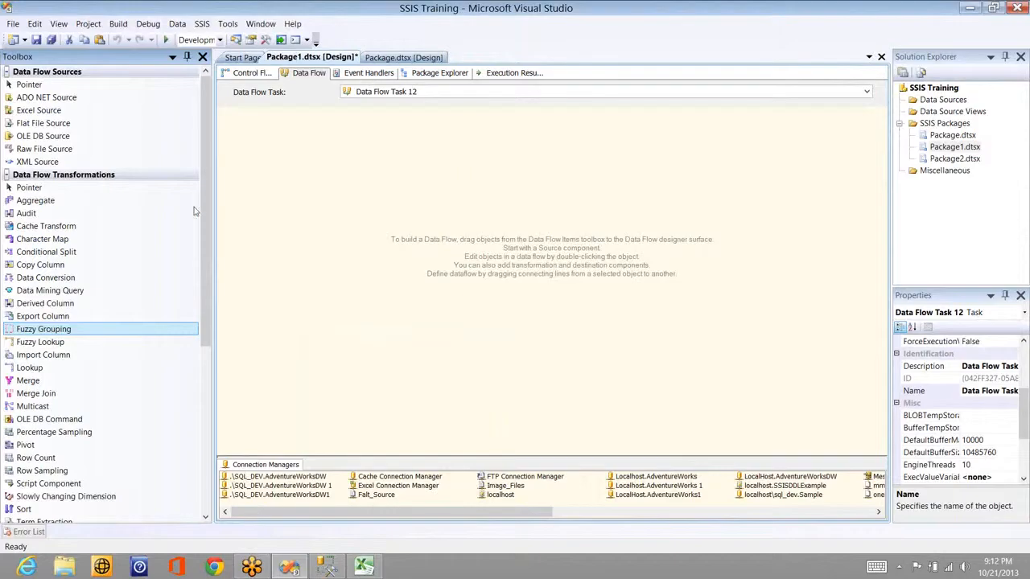
Step: Add an OLE DB Source using the localhost\sql_dev.Sample connection and the [dbo].[Sales_Term] table
{"action": "left_click_drag", "start_coordinate": [42, 136], "coordinate": [294, 144]}
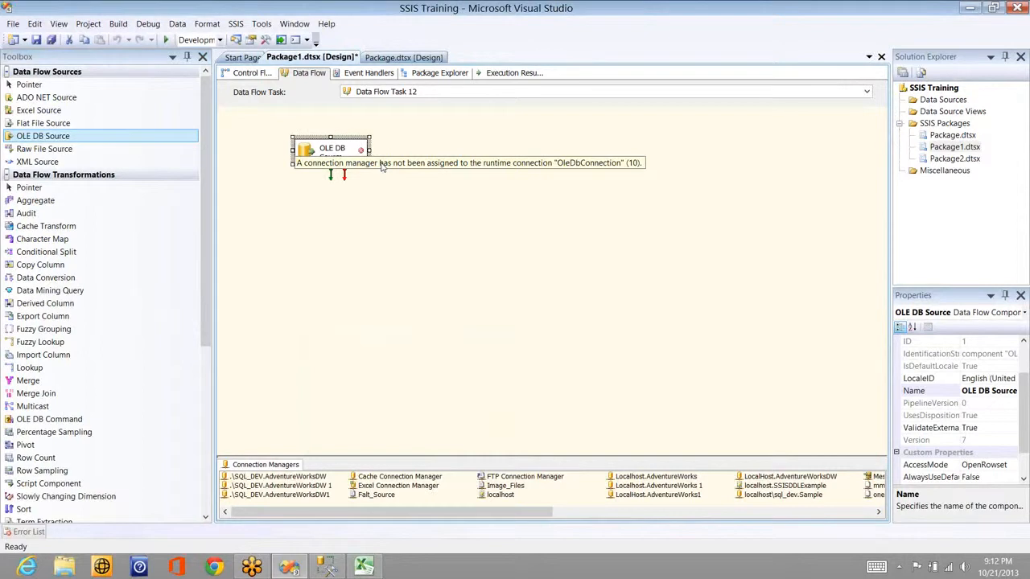
{"action": "left_click", "coordinate": [359, 158]}
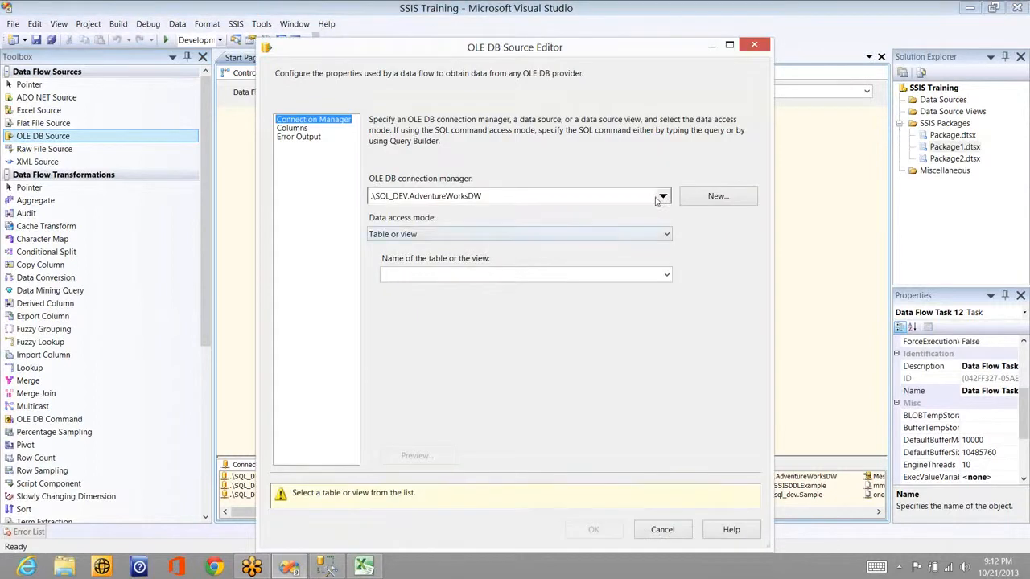
{"action": "left_click", "coordinate": [661, 197]}
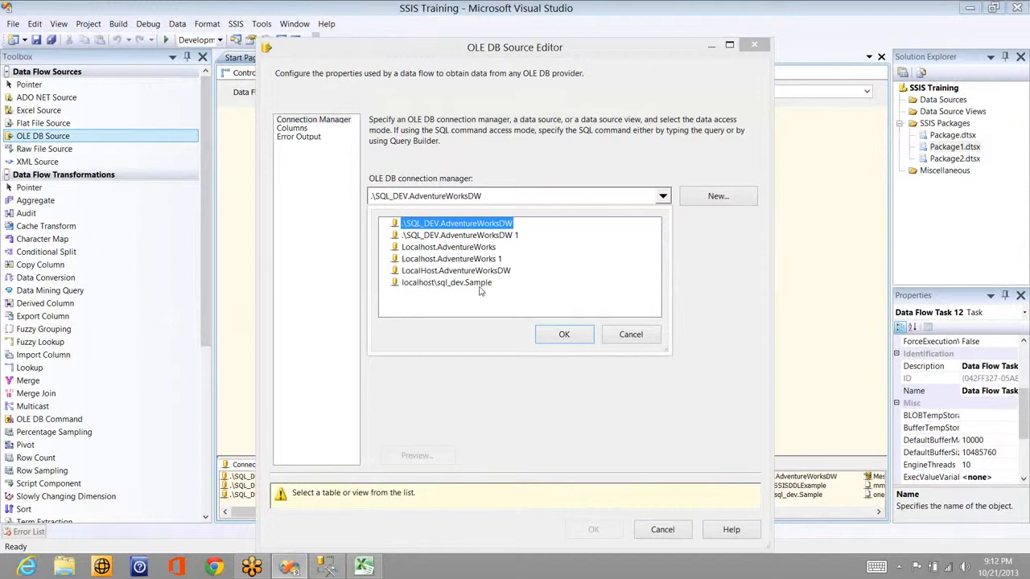
{"action": "left_click", "coordinate": [475, 284]}
{"action": "left_click", "coordinate": [564, 334]}
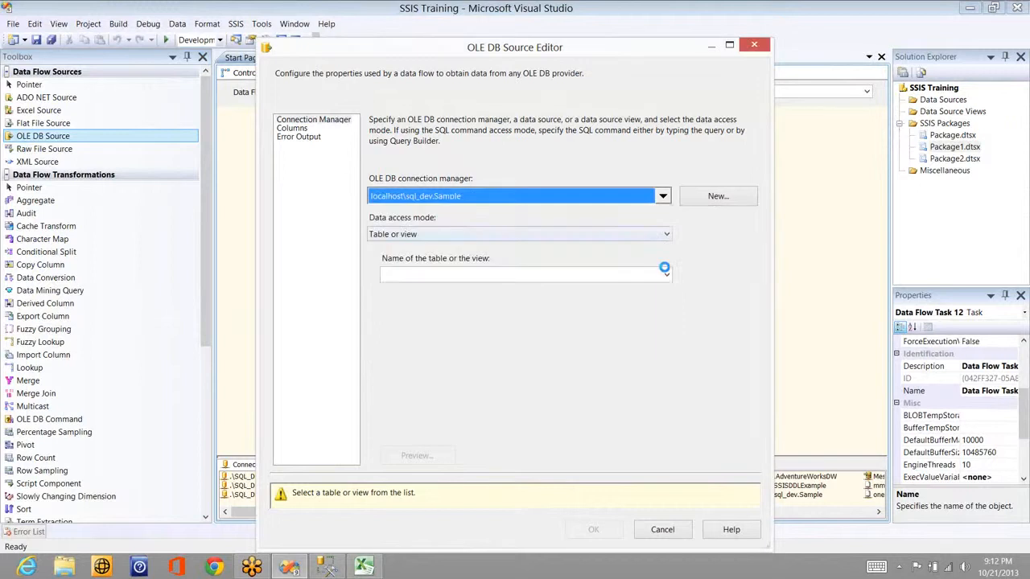
{"action": "left_click", "coordinate": [666, 272]}
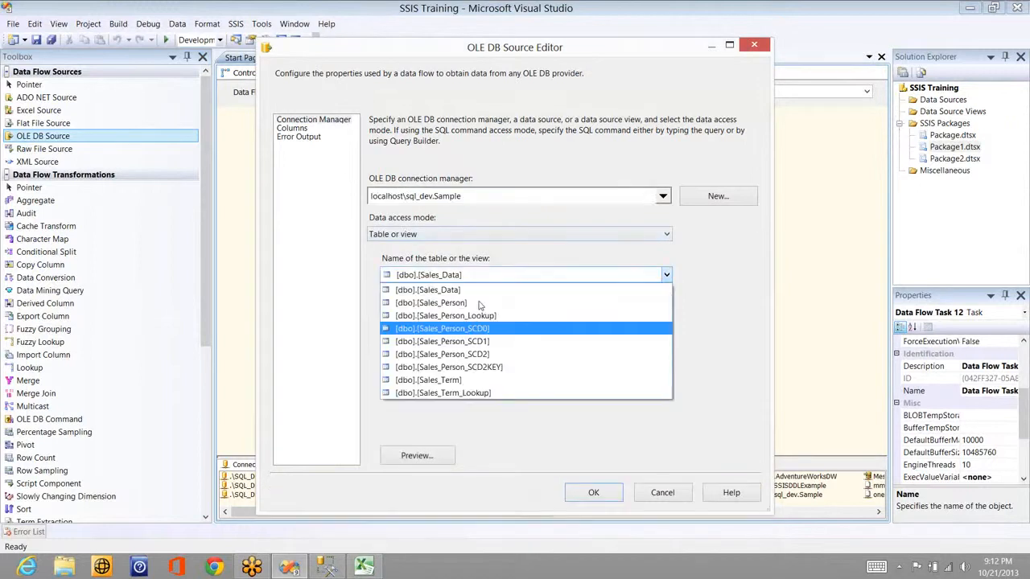
{"action": "left_click", "coordinate": [464, 381]}
Step: After checking the SQL script, accept the Sales_Term source and add a Fuzzy Grouping transformation
{"action": "key", "text": "alt+Tab"}
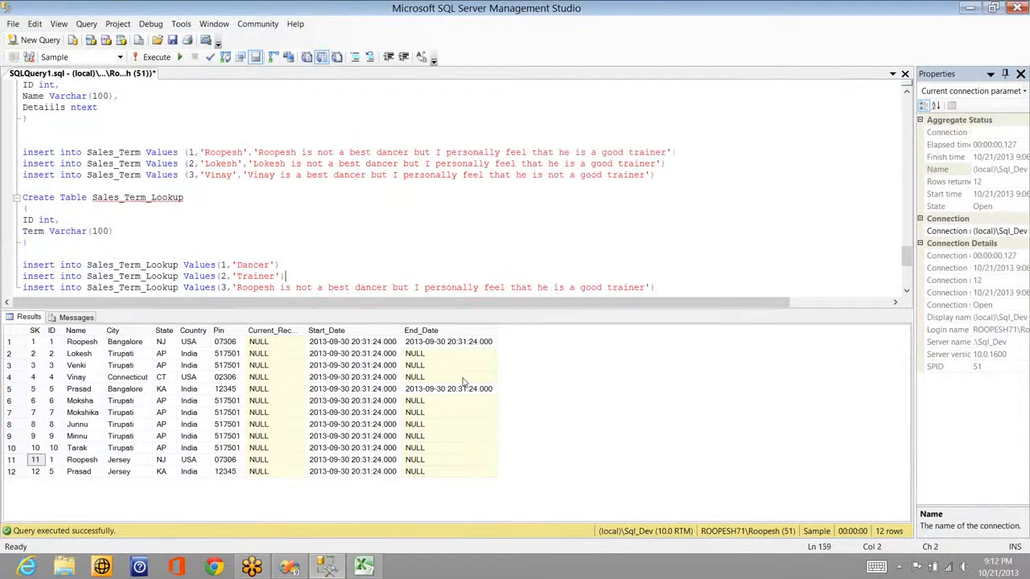
{"action": "key", "text": "Up"}
{"action": "key", "text": "Up"}
{"action": "key", "text": "alt"}
{"action": "key", "text": "alt+Tab"}
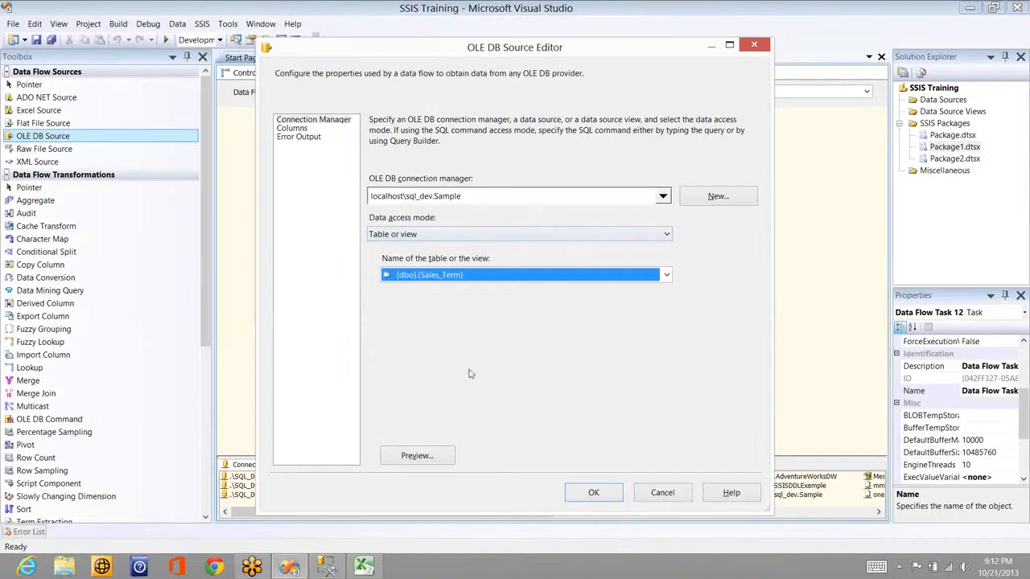
{"action": "left_click", "coordinate": [592, 496]}
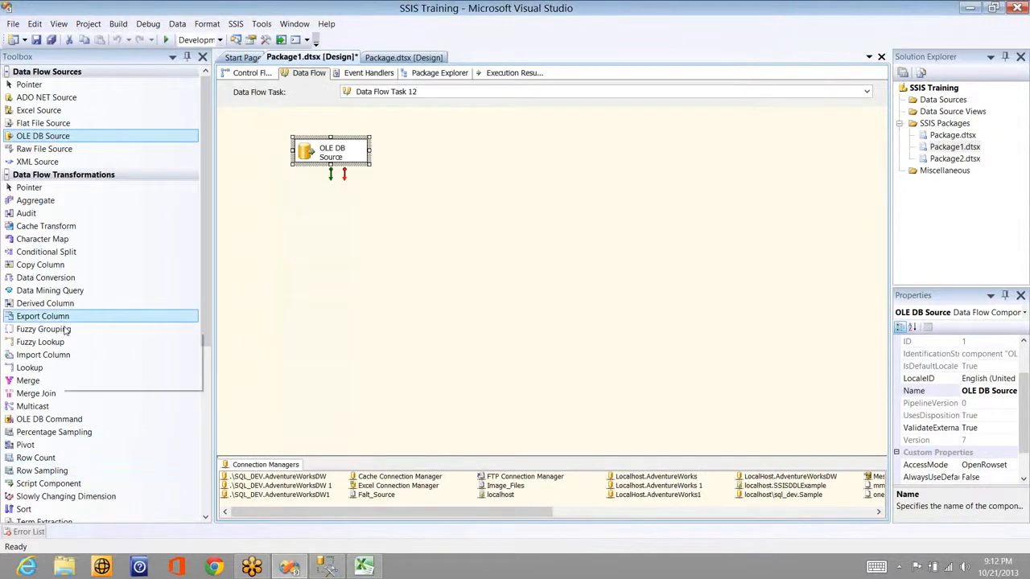
{"action": "left_click_drag", "start_coordinate": [66, 331], "coordinate": [339, 238]}
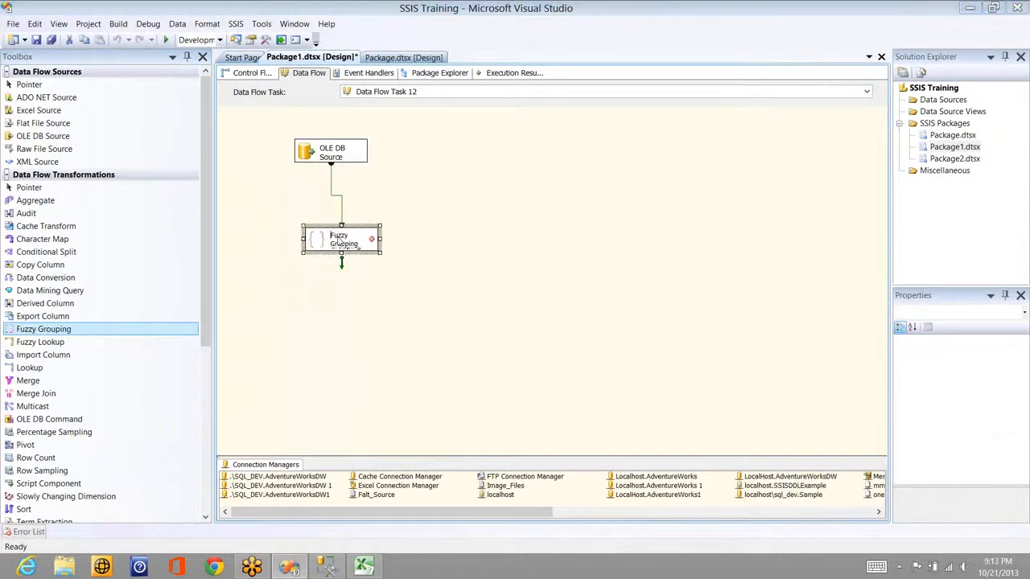
Step: Try Fuzzy Grouping on ID, then on Name, view its Advanced settings, then reopen the OLE DB Source editor
{"action": "double_click", "coordinate": [339, 240]}
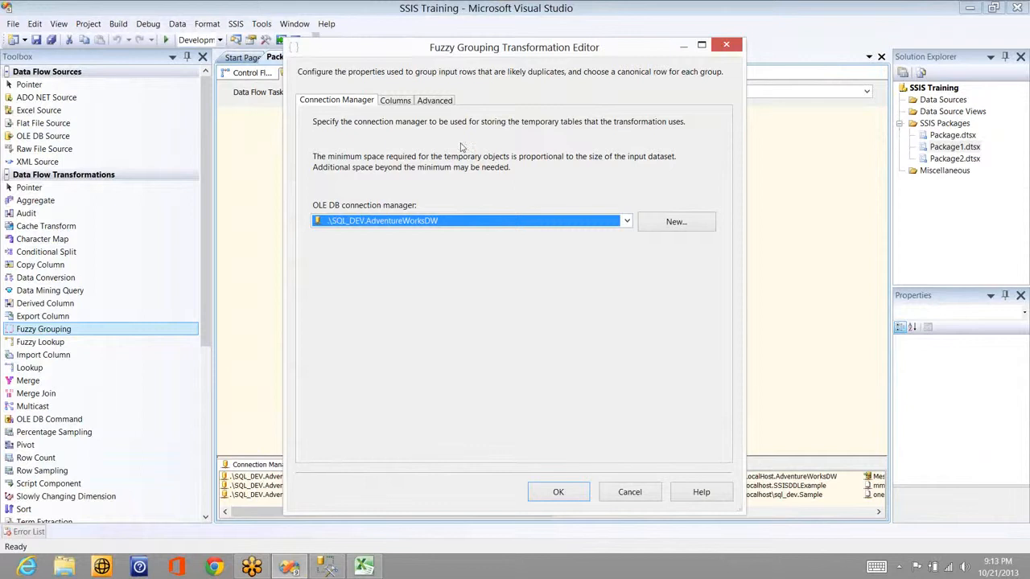
{"action": "left_click", "coordinate": [402, 103]}
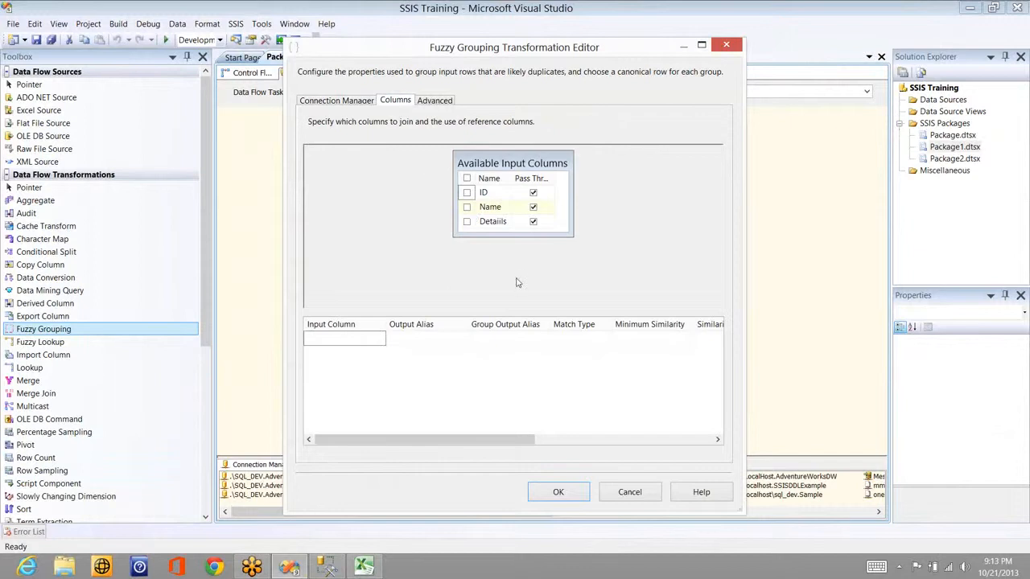
{"action": "left_click", "coordinate": [466, 191]}
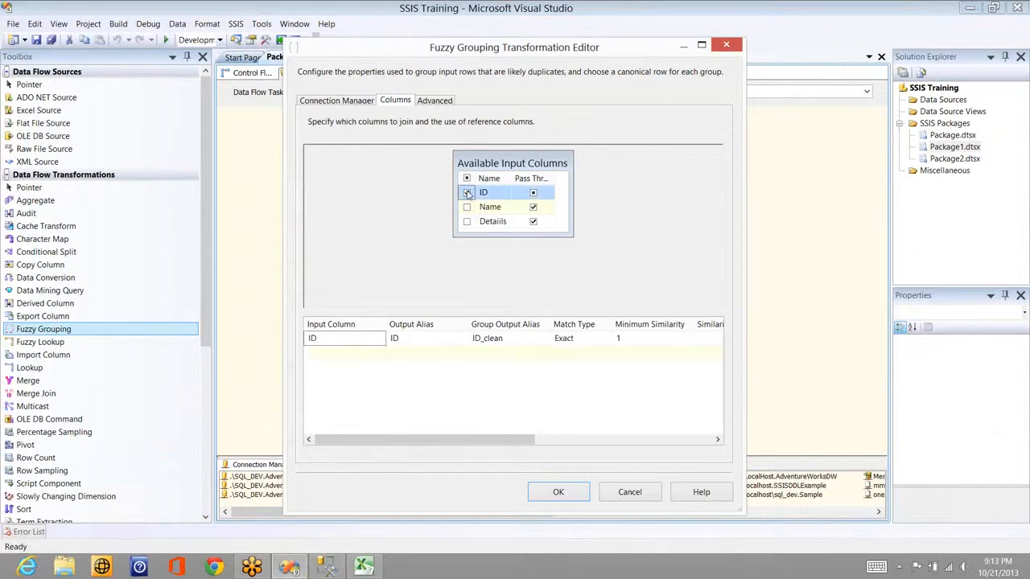
{"action": "left_click", "coordinate": [430, 102]}
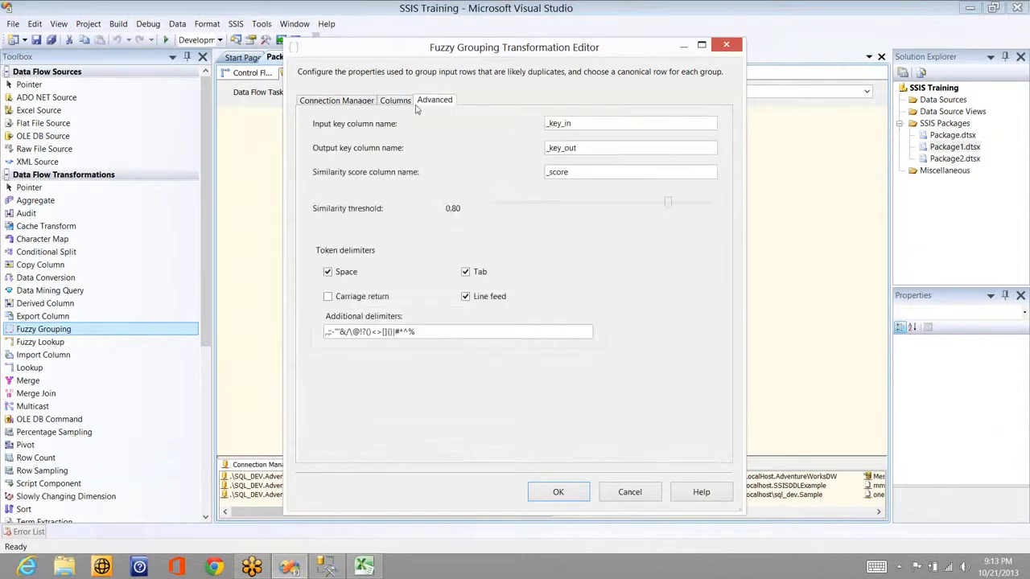
{"action": "left_click", "coordinate": [397, 102]}
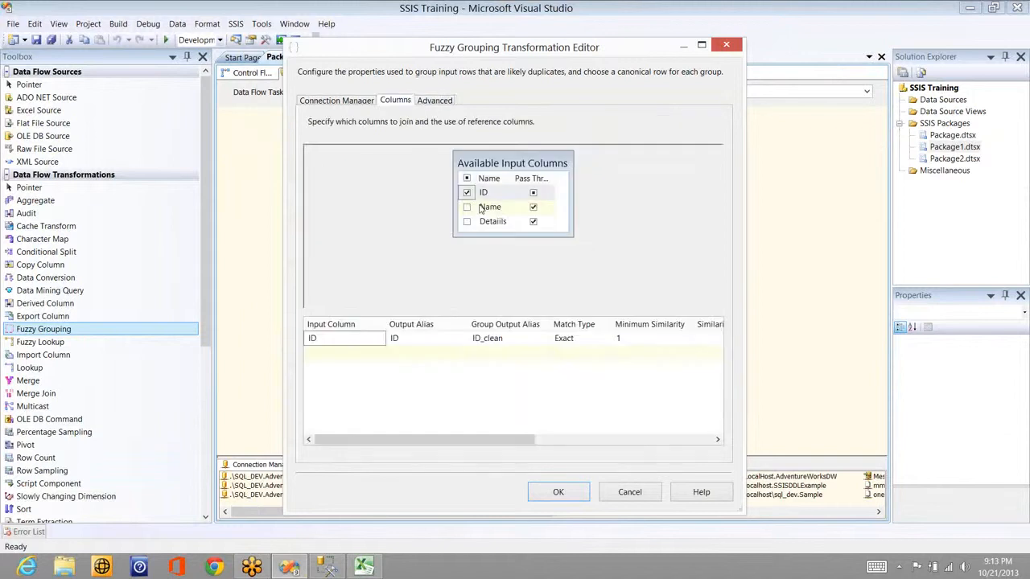
{"action": "left_click", "coordinate": [468, 193]}
{"action": "left_click", "coordinate": [467, 207]}
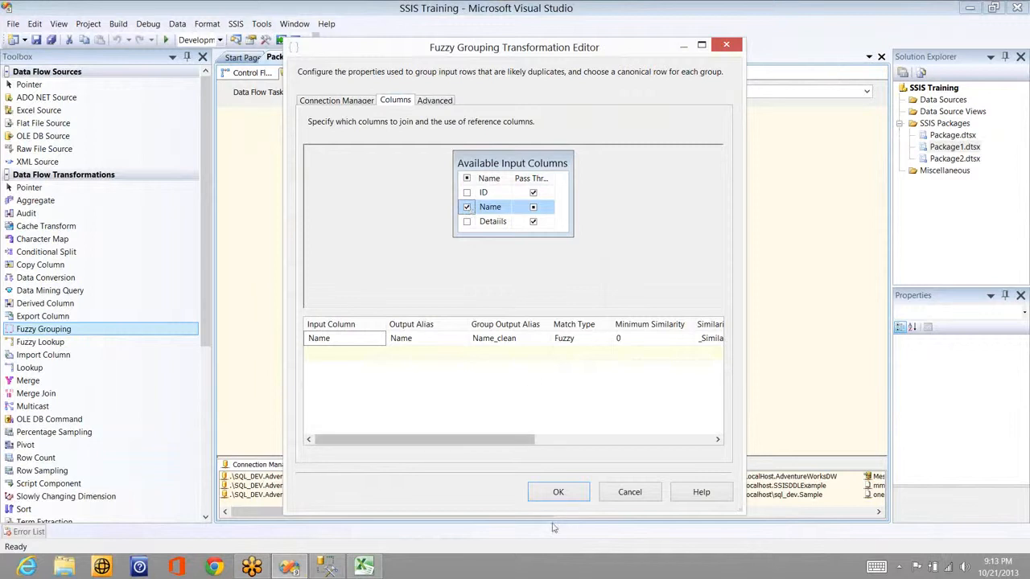
{"action": "left_click", "coordinate": [436, 103]}
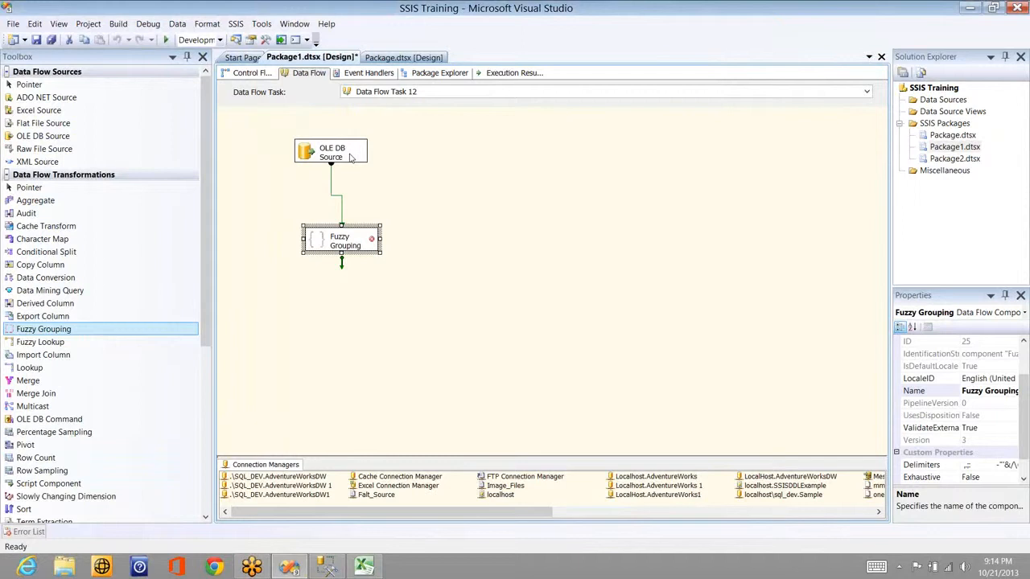
{"action": "double_click", "coordinate": [348, 154]}
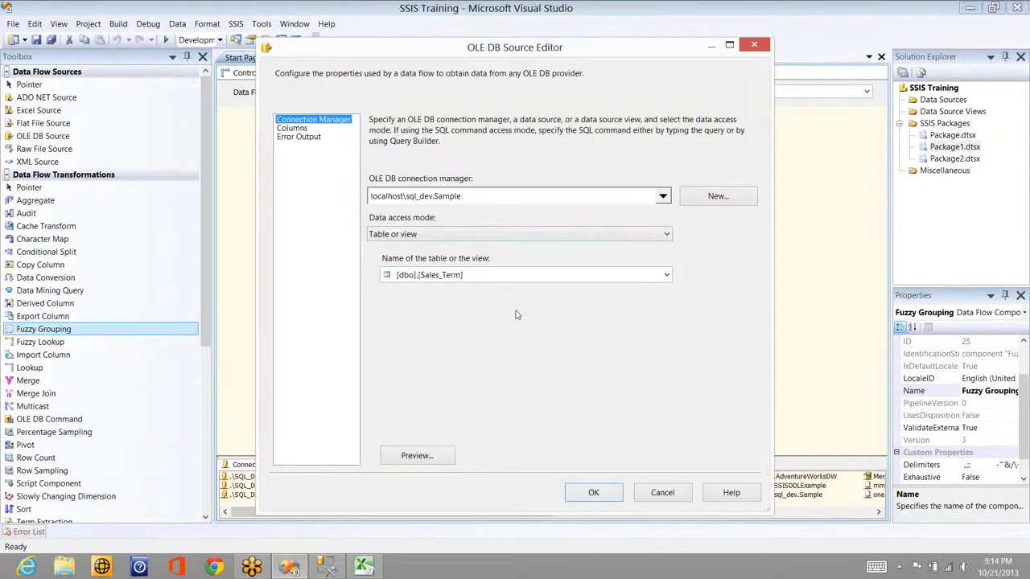
Step: Switch the OLE DB Source table to [dbo].[Sales_Person]
{"action": "left_click", "coordinate": [519, 274]}
{"action": "left_click", "coordinate": [511, 298]}
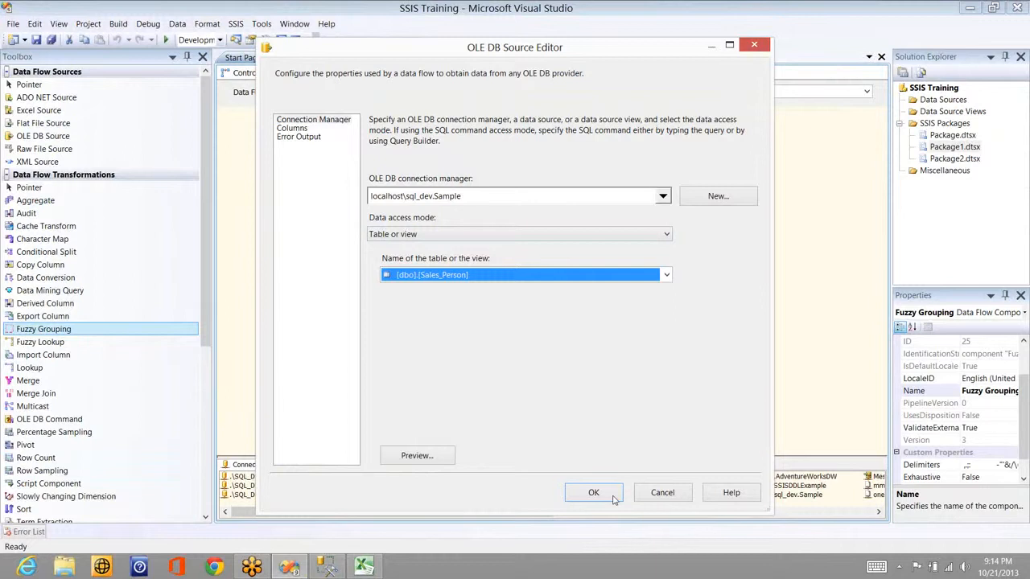
{"action": "left_click", "coordinate": [592, 492]}
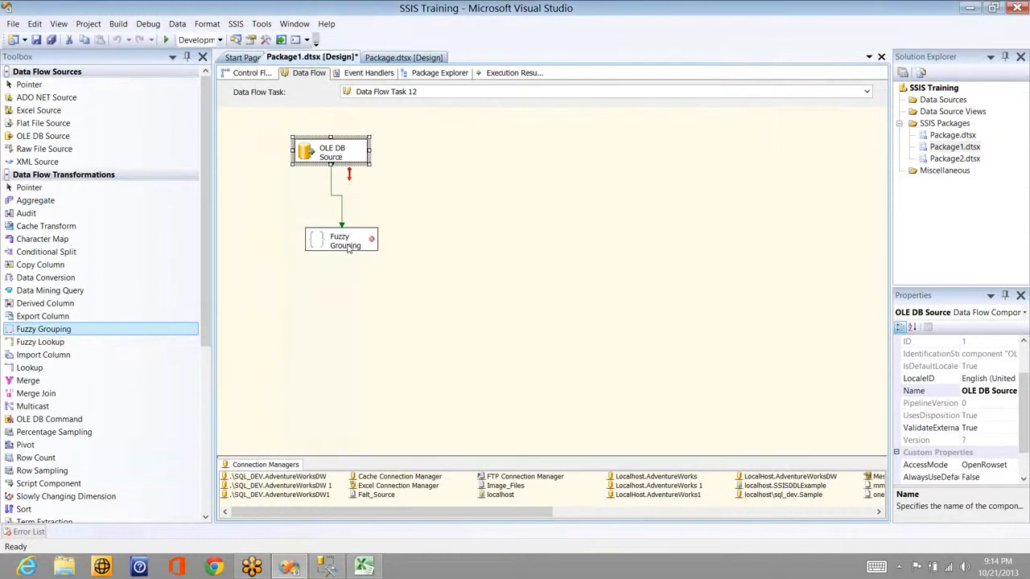
Step: Set Fuzzy Grouping to group on City only, producing City_clean, and bring up its Advanced settings
{"action": "left_click", "coordinate": [348, 249]}
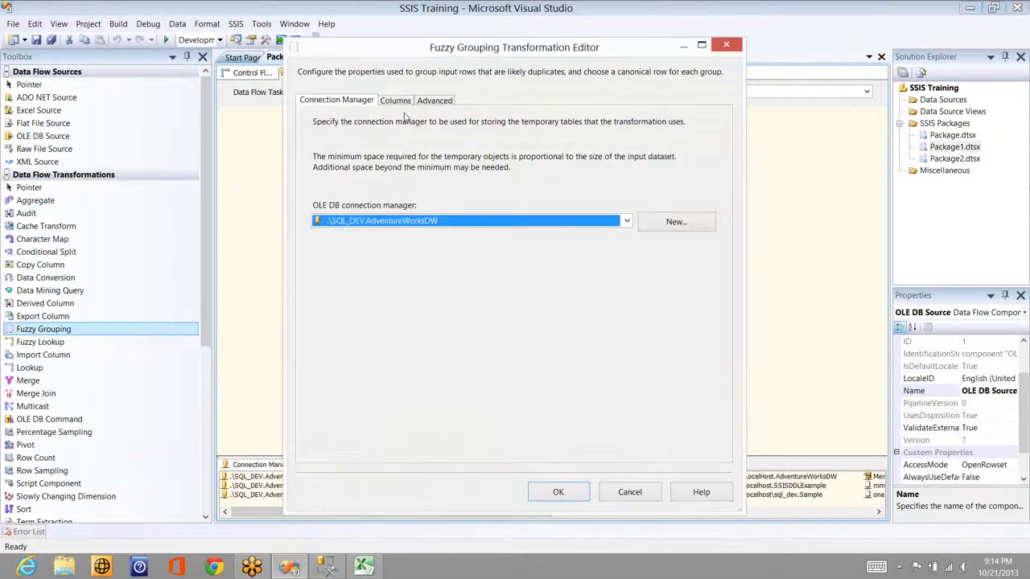
{"action": "left_click", "coordinate": [395, 101]}
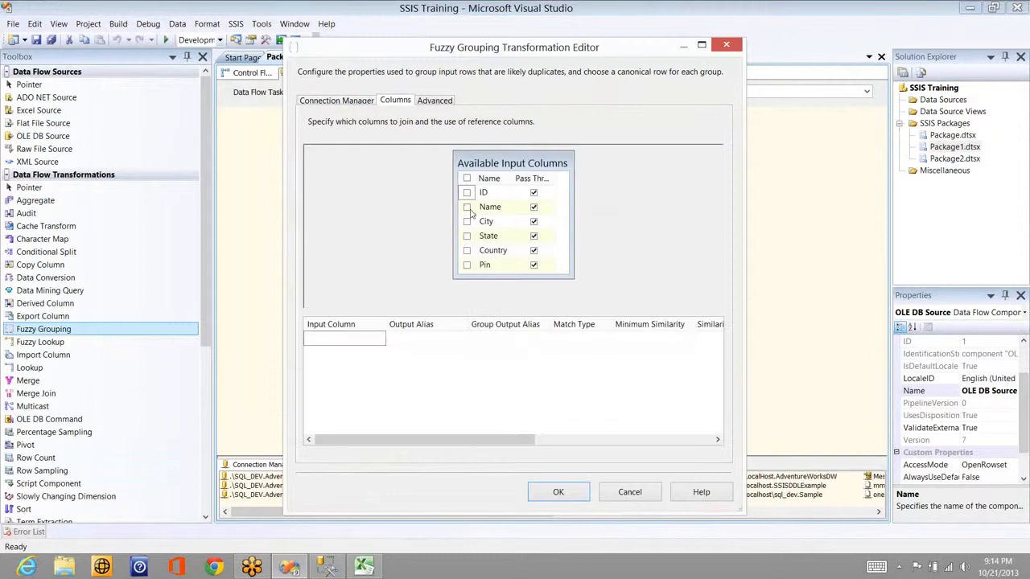
{"action": "left_click", "coordinate": [467, 207]}
{"action": "left_click", "coordinate": [467, 221]}
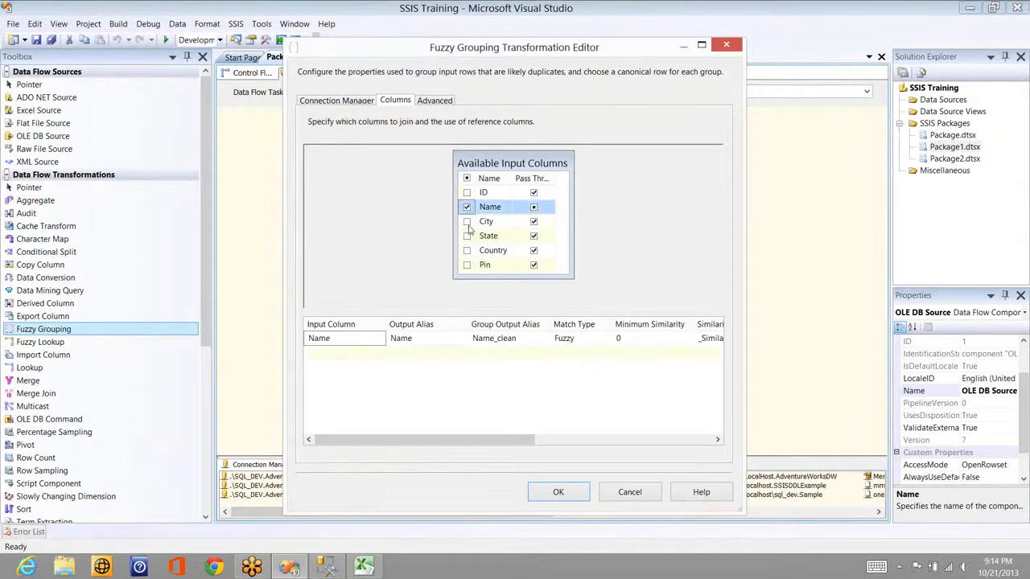
{"action": "left_click", "coordinate": [467, 235]}
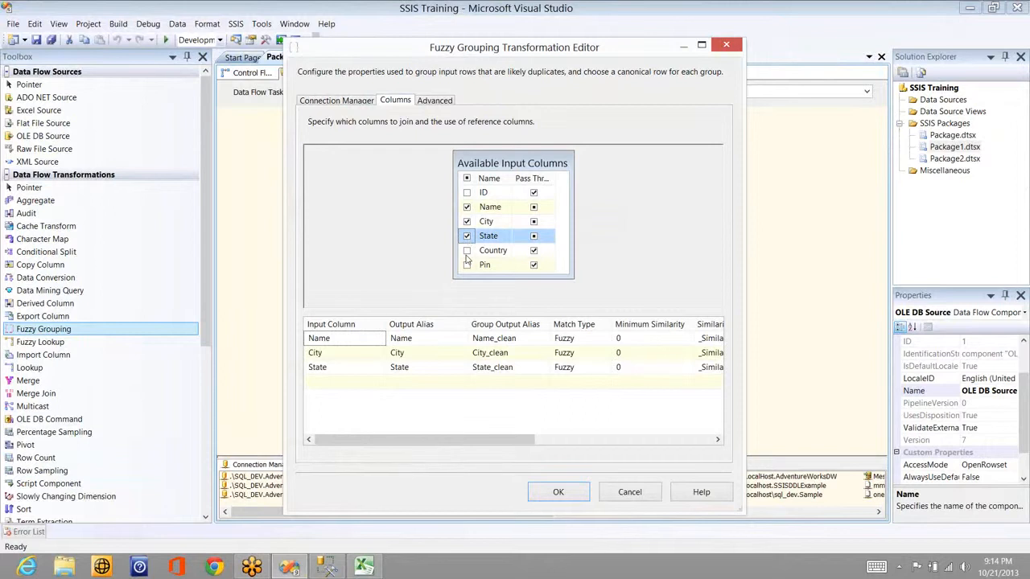
{"action": "left_click", "coordinate": [467, 207]}
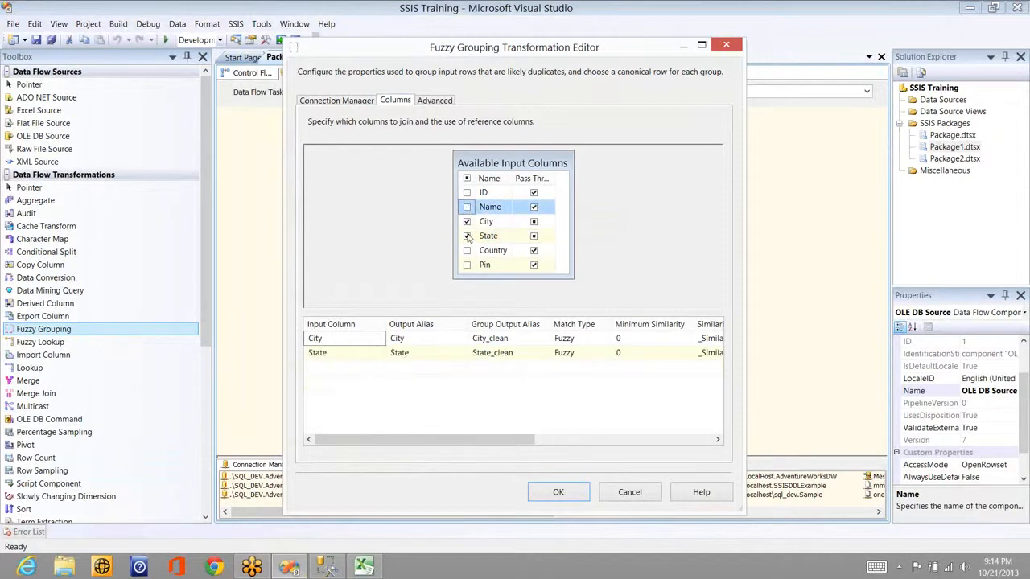
{"action": "left_click", "coordinate": [466, 236]}
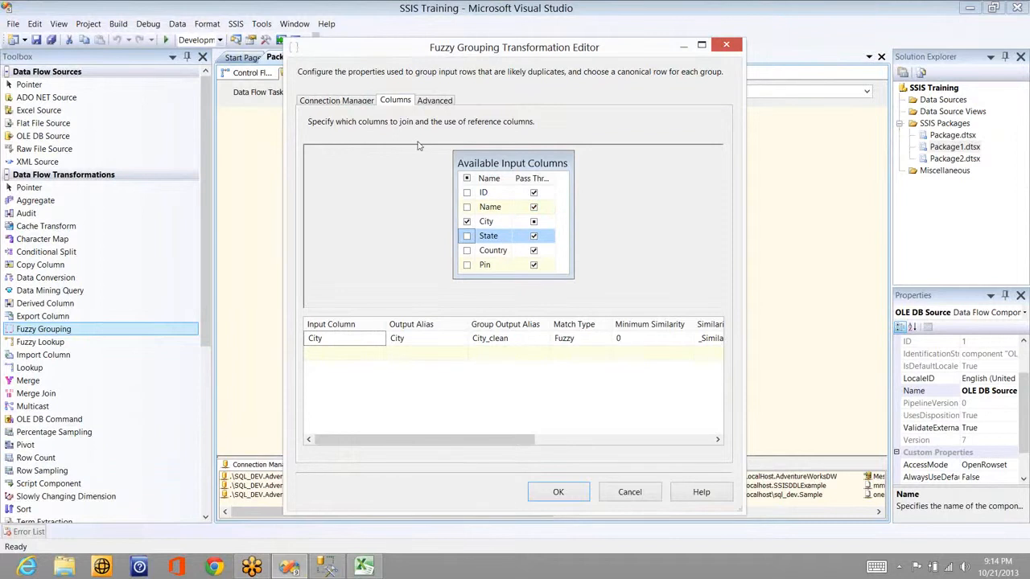
{"action": "left_click", "coordinate": [433, 101]}
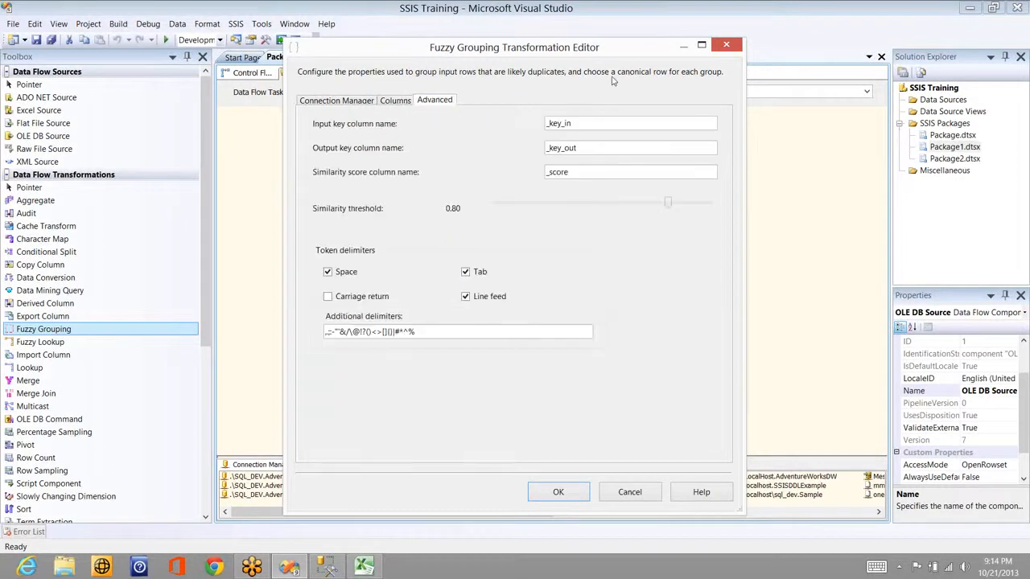
Step: Rename the _key_in, _key_out and _score columns to Input, Output and Score, keeping the 0.80 threshold
{"action": "left_click", "coordinate": [586, 119]}
{"action": "left_click", "coordinate": [598, 164]}
{"action": "left_click", "coordinate": [607, 121]}
{"action": "double_click", "coordinate": [606, 121]}
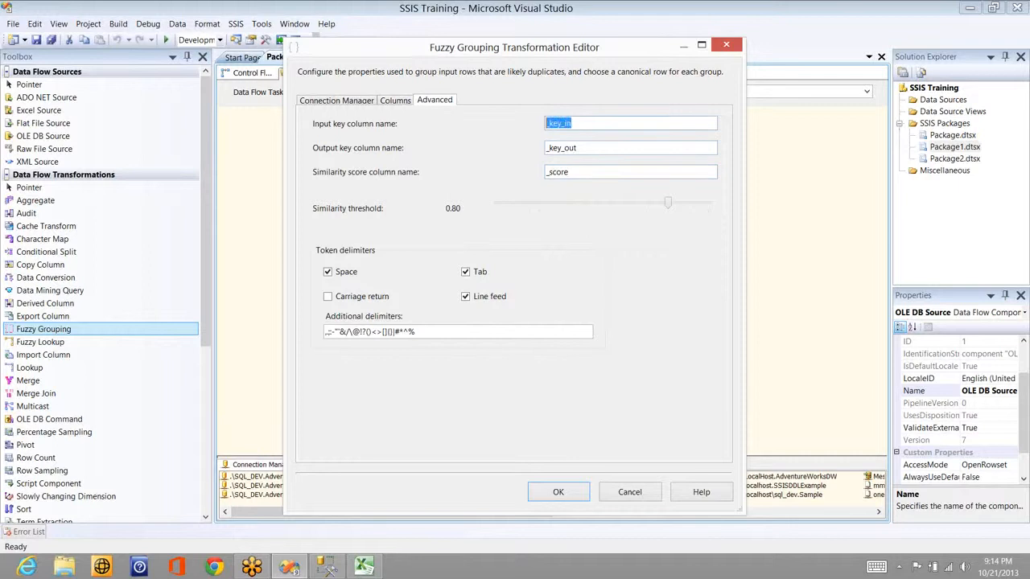
{"action": "type", "text": "Input"}
{"action": "left_click", "coordinate": [593, 150]}
{"action": "double_click", "coordinate": [594, 150]}
{"action": "type", "text": "Output"}
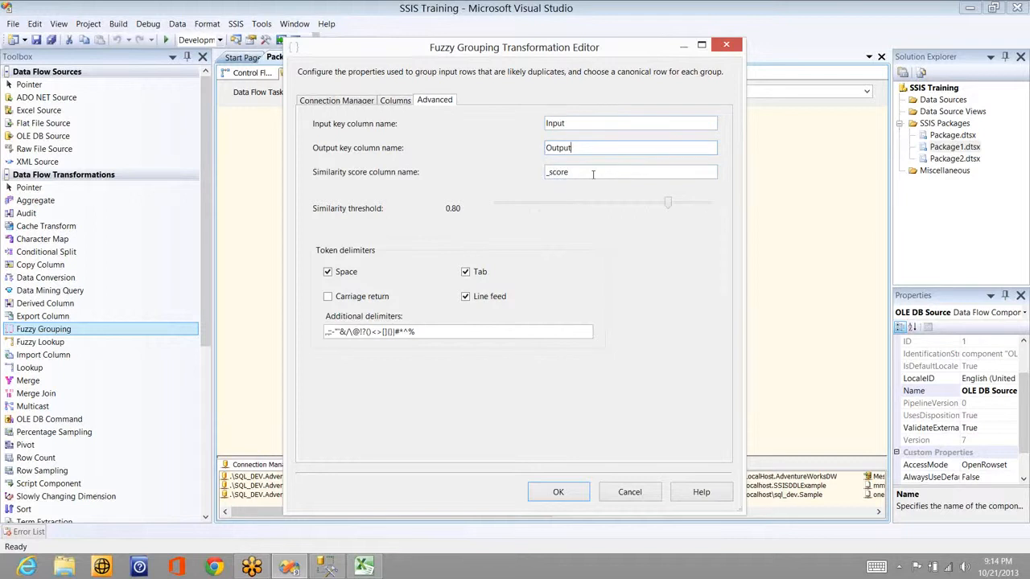
{"action": "left_click", "coordinate": [593, 174]}
{"action": "double_click", "coordinate": [593, 173]}
{"action": "type", "text": "Score"}
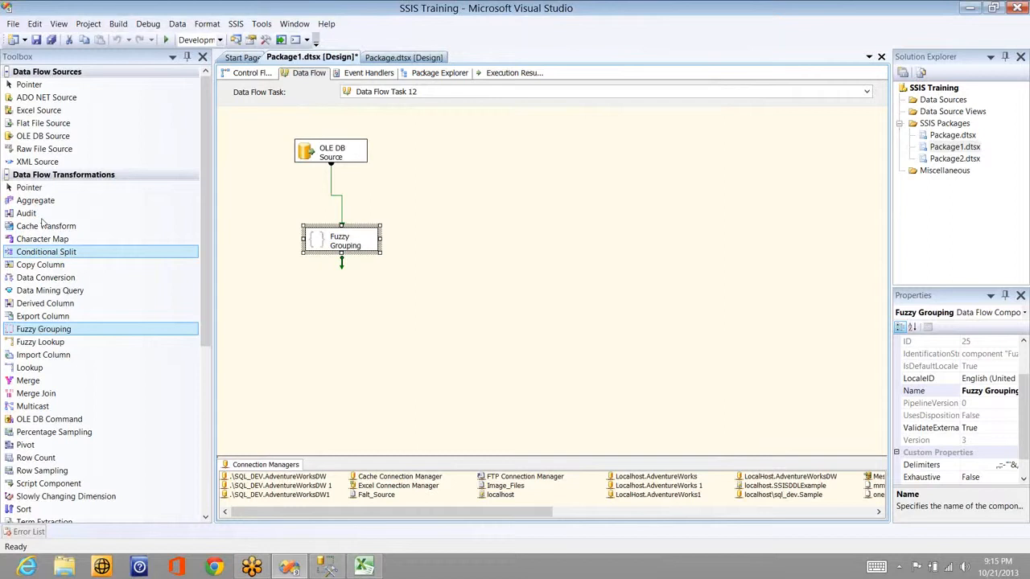
{"action": "left_click", "coordinate": [32, 214]}
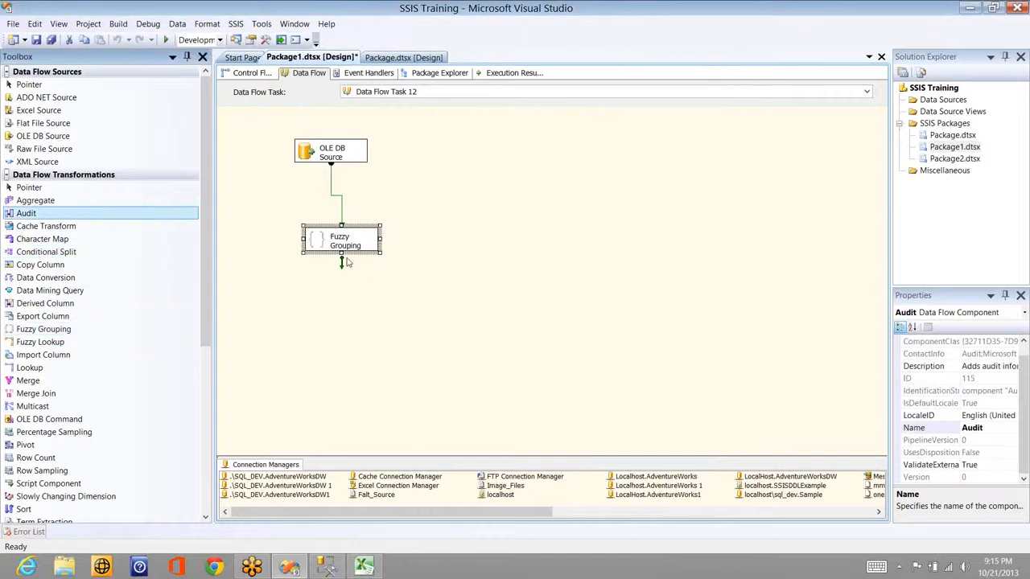
Step: Connect Fuzzy Grouping's output to a new Audit component and add a Grid data viewer to that path
{"action": "left_click", "coordinate": [342, 244]}
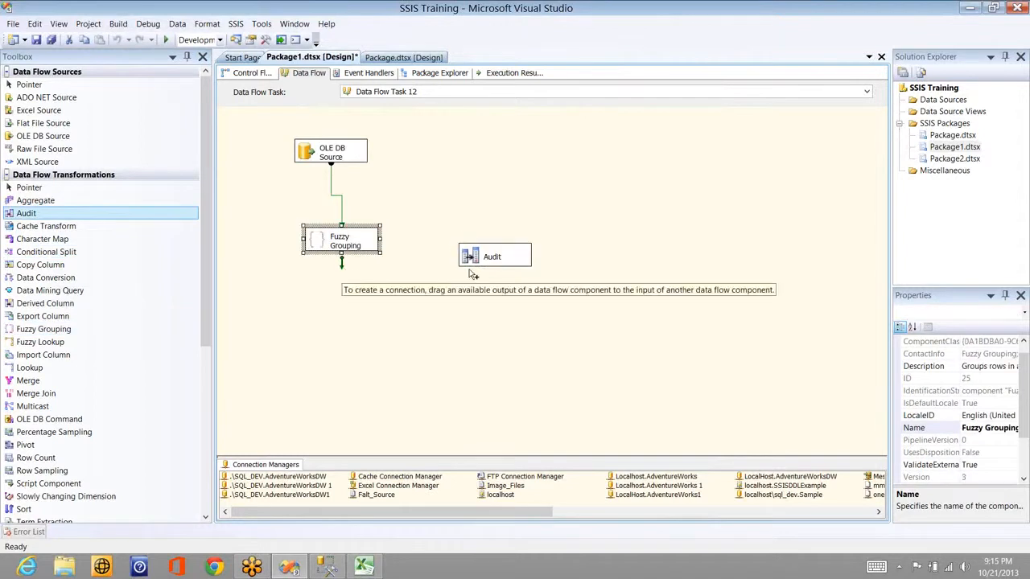
{"action": "left_click", "coordinate": [436, 252]}
{"action": "left_click_drag", "start_coordinate": [341, 262], "coordinate": [475, 256]}
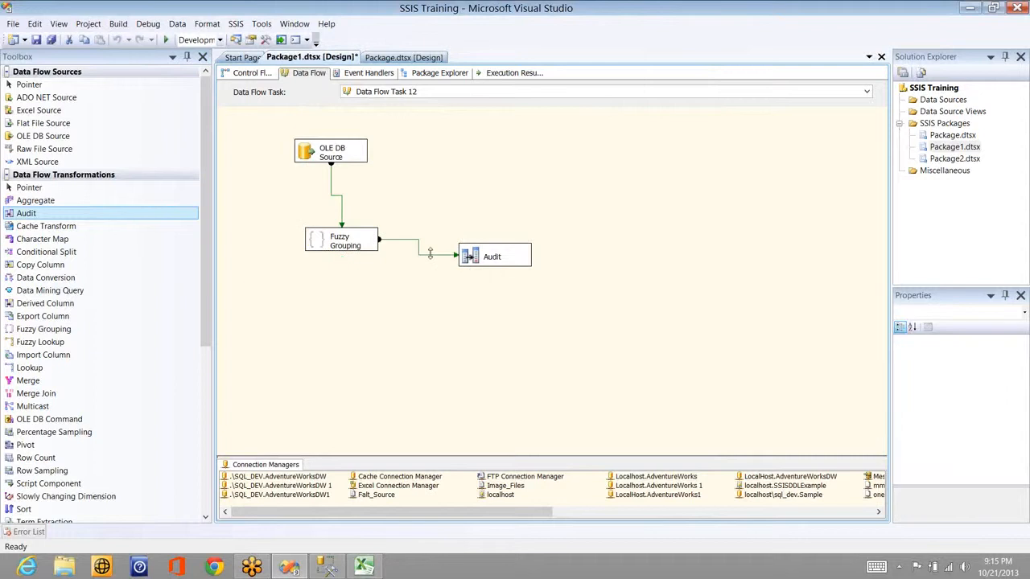
{"action": "left_click", "coordinate": [431, 255]}
{"action": "double_click", "coordinate": [431, 255]}
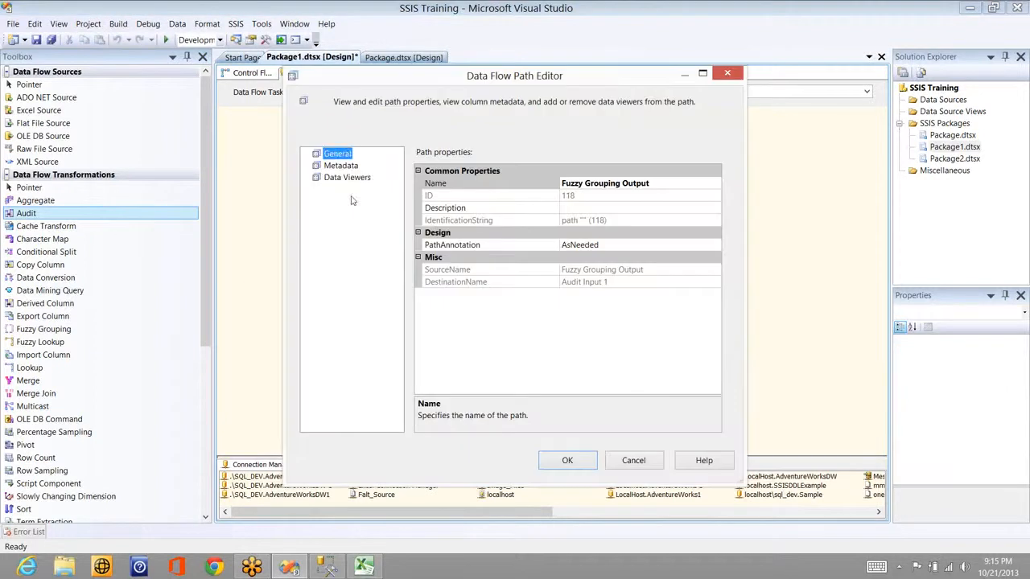
{"action": "left_click", "coordinate": [349, 177]}
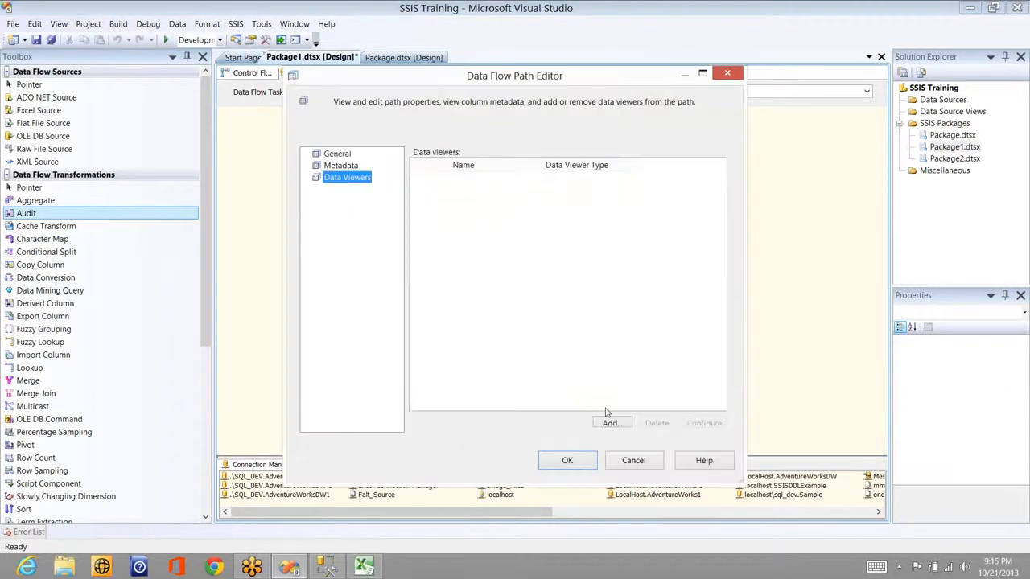
{"action": "left_click", "coordinate": [610, 423]}
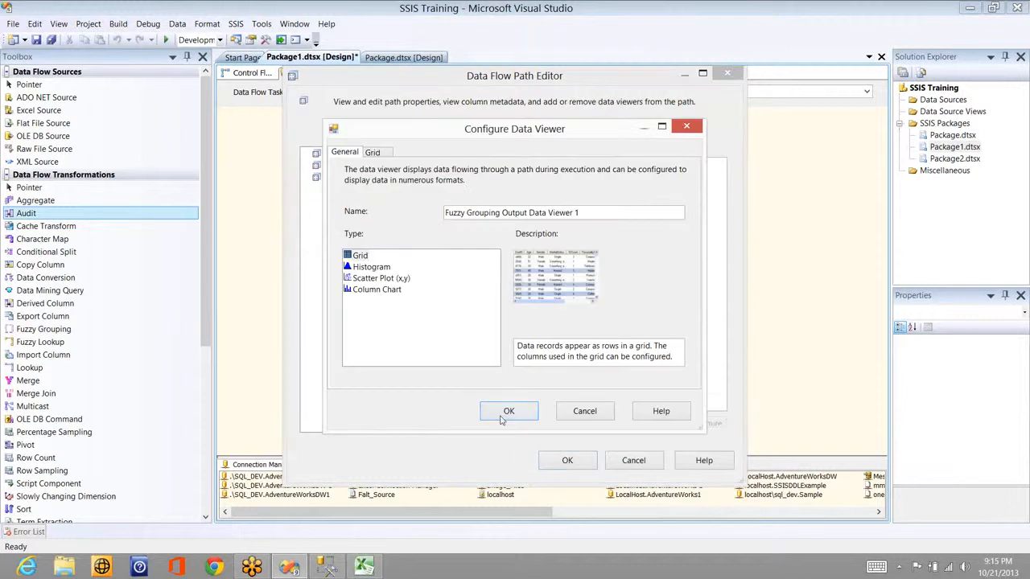
{"action": "left_click", "coordinate": [508, 411]}
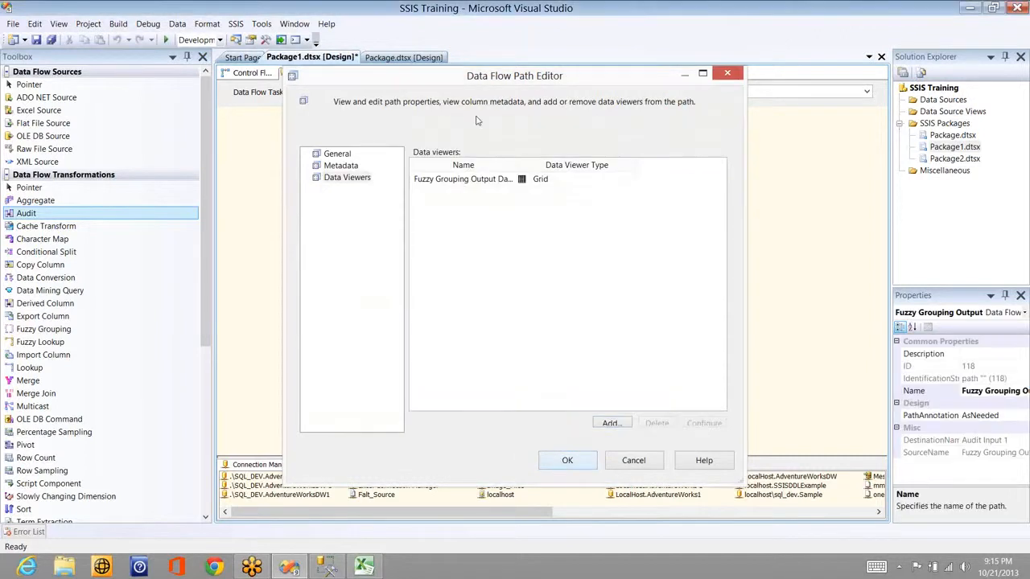
{"action": "key", "text": "Return"}
Step: Execute Data Flow Task 12
{"action": "left_click", "coordinate": [478, 154]}
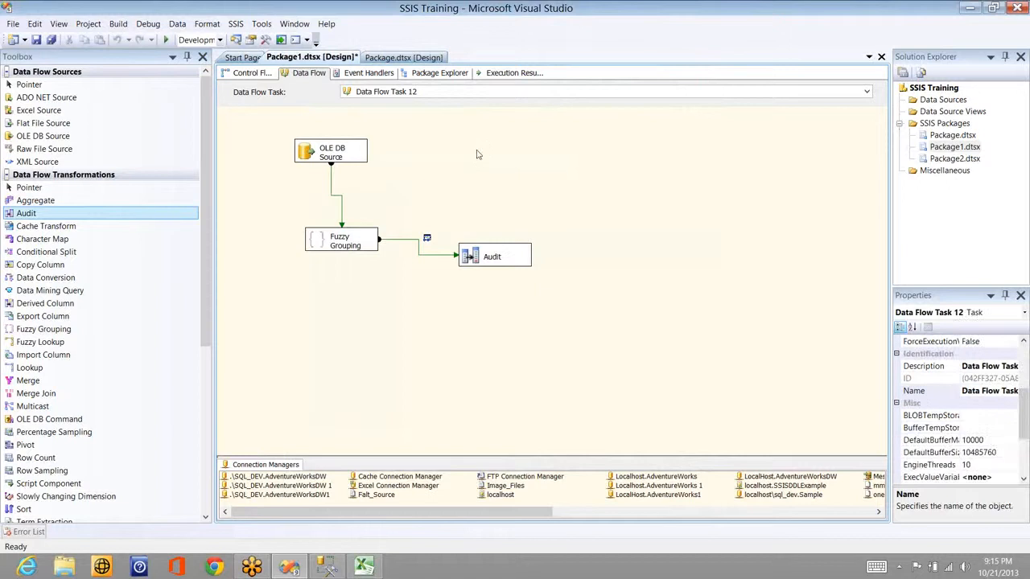
{"action": "right_click", "coordinate": [478, 154]}
{"action": "left_click", "coordinate": [466, 163]}
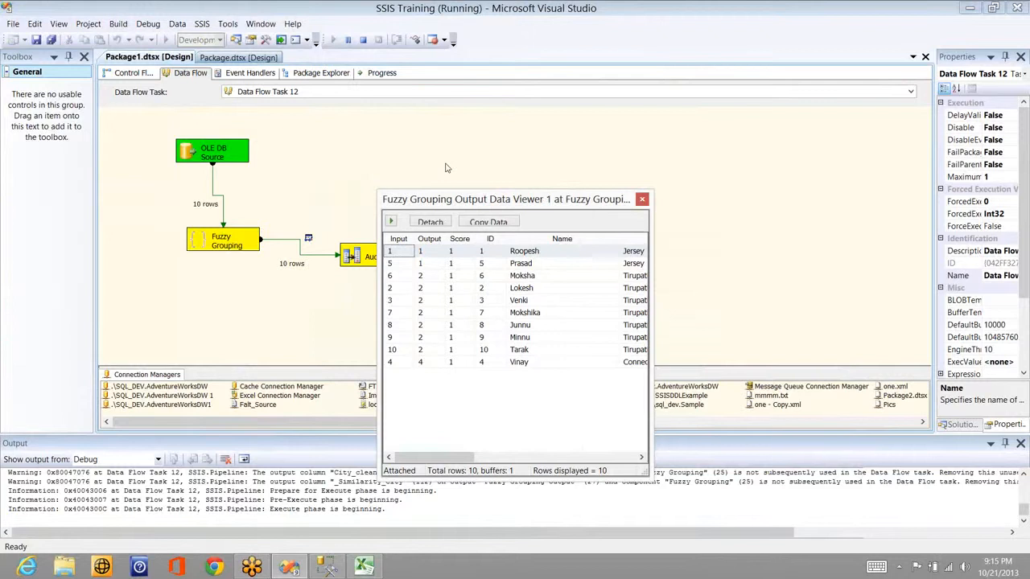
Step: Inspect the 10 grouped rows' Input, Output, Score and ID values in the data viewer grid
{"action": "left_click_drag", "start_coordinate": [447, 167], "coordinate": [410, 134]}
{"action": "left_click_drag", "start_coordinate": [576, 406], "coordinate": [576, 411]}
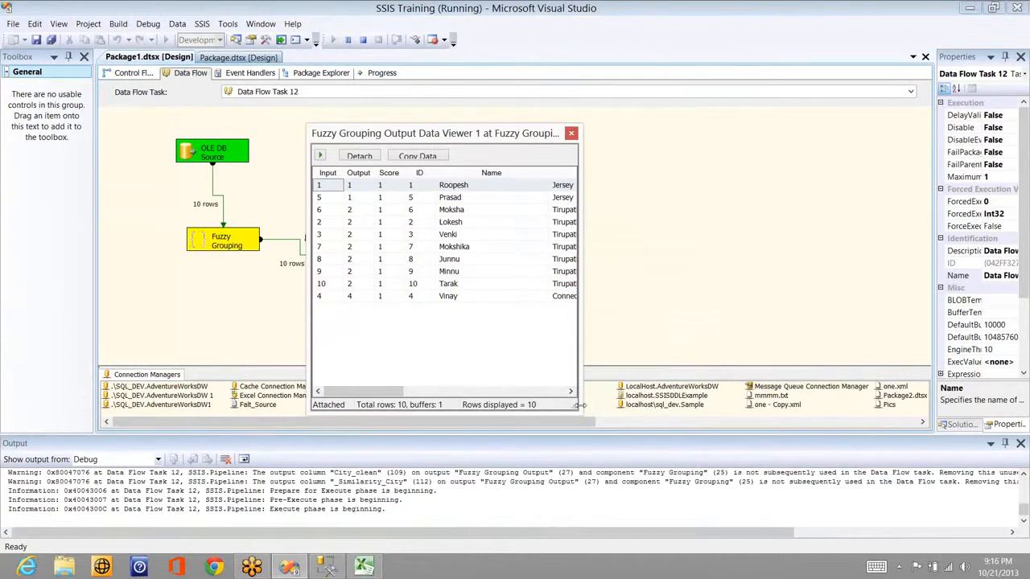
{"action": "left_click", "coordinate": [328, 186]}
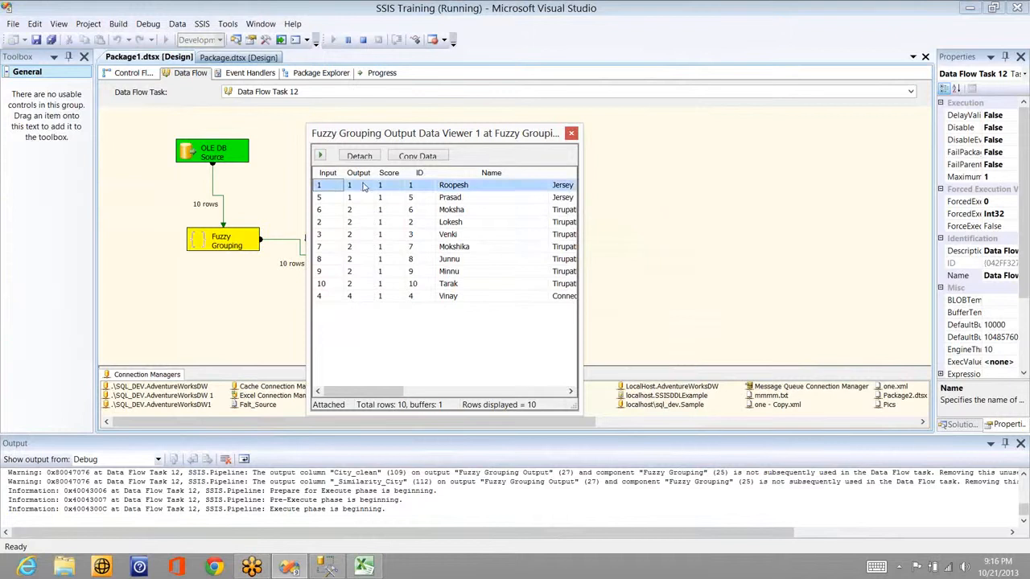
{"action": "left_click", "coordinate": [364, 186]}
{"action": "left_click", "coordinate": [393, 188]}
{"action": "left_click", "coordinate": [420, 188]}
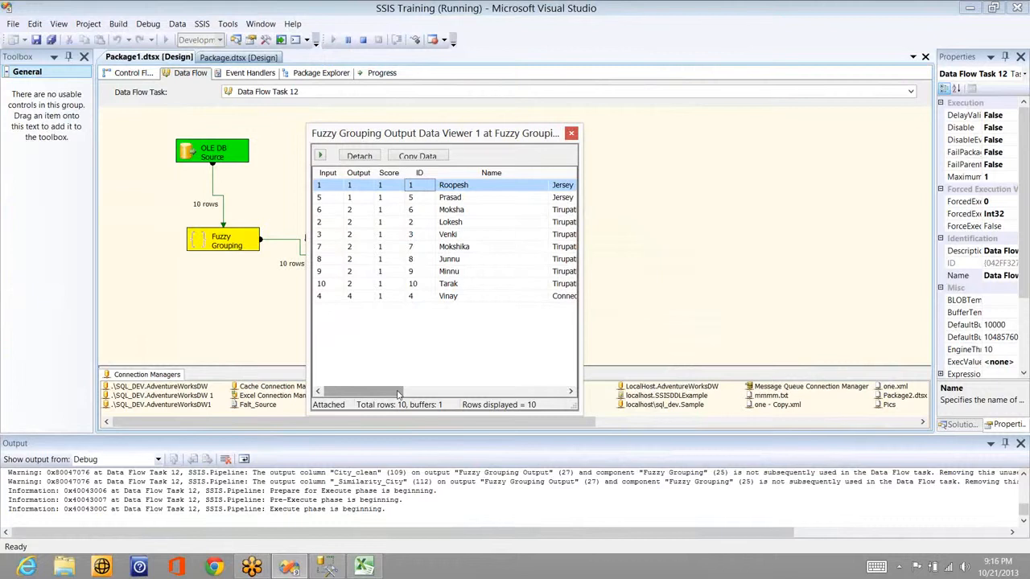
{"action": "left_click_drag", "start_coordinate": [398, 391], "coordinate": [558, 375]}
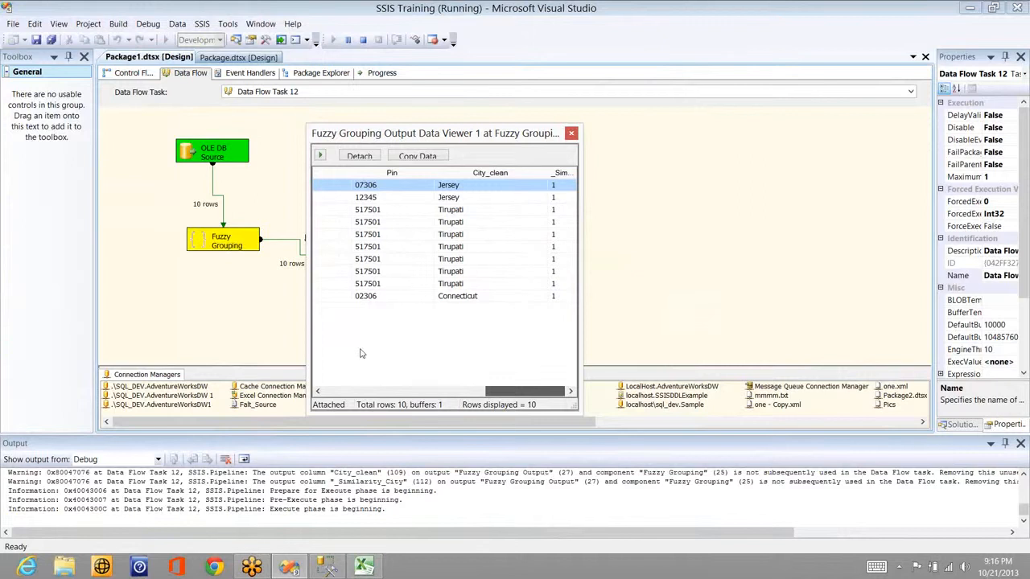
{"action": "left_click_drag", "start_coordinate": [362, 354], "coordinate": [354, 352]}
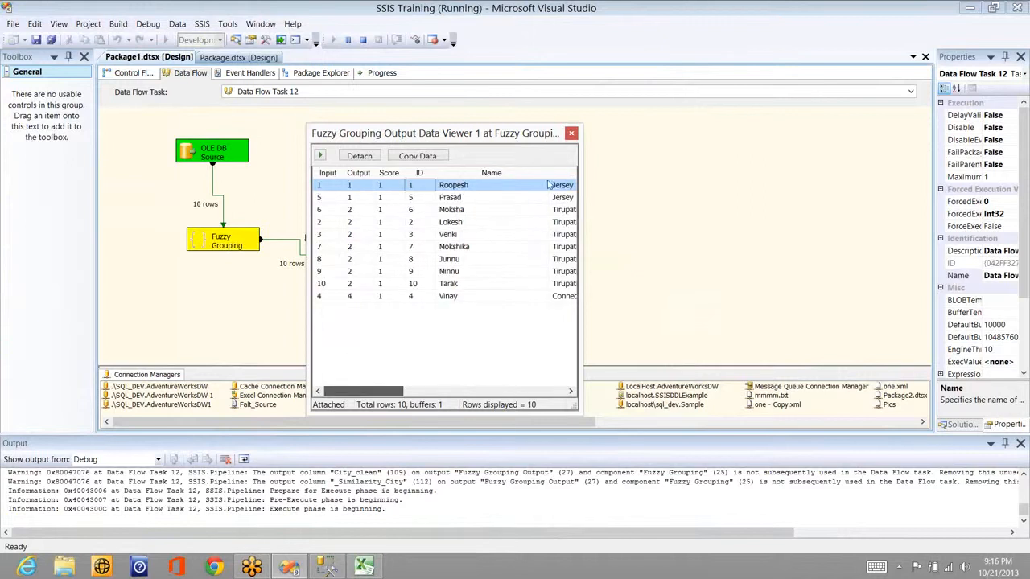
Step: Compare the Input 5, 6 and 2 rows' Output groups (group 1 versus group 2)
{"action": "left_click", "coordinate": [327, 200]}
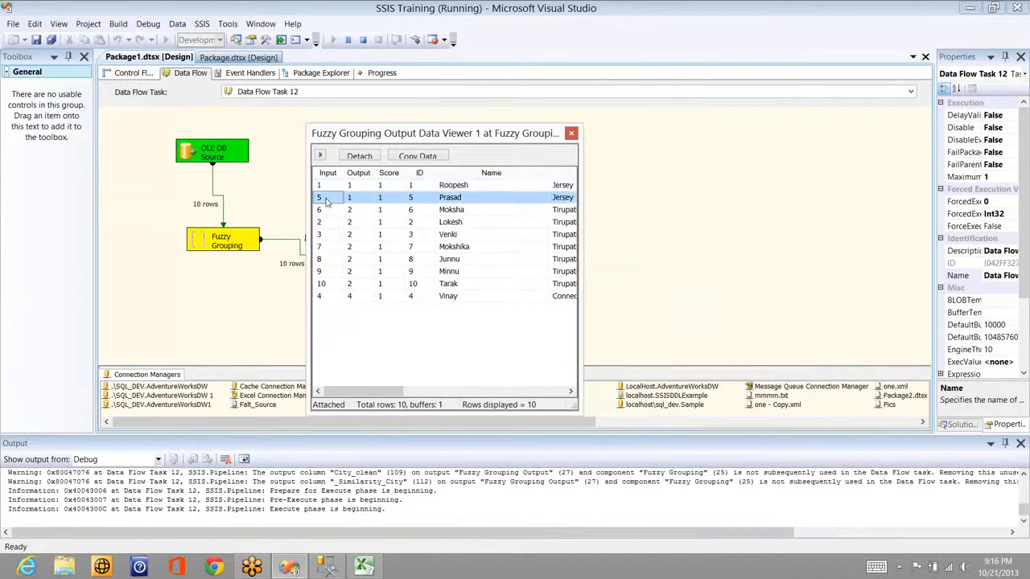
{"action": "left_click", "coordinate": [457, 199]}
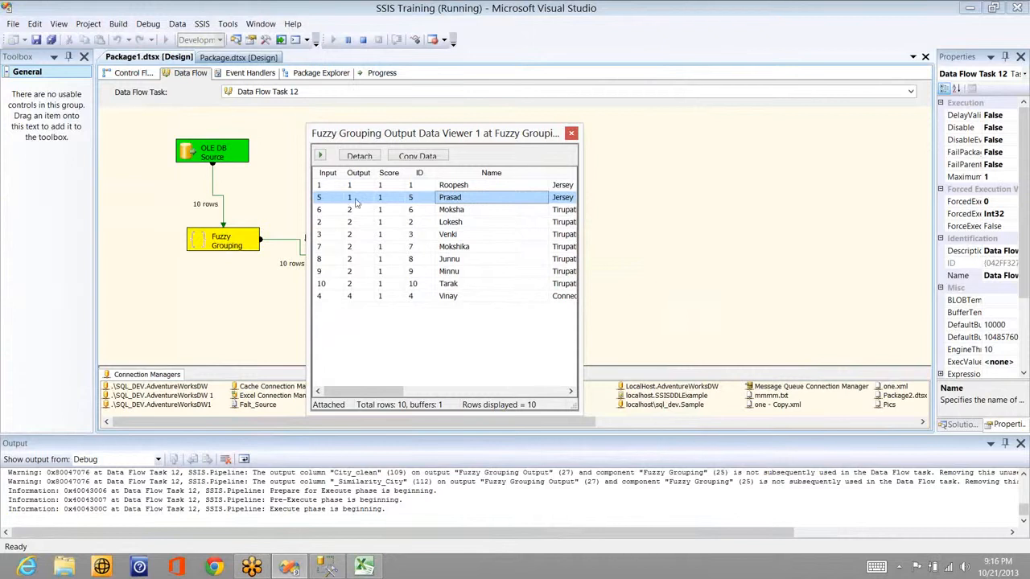
{"action": "left_click", "coordinate": [349, 201]}
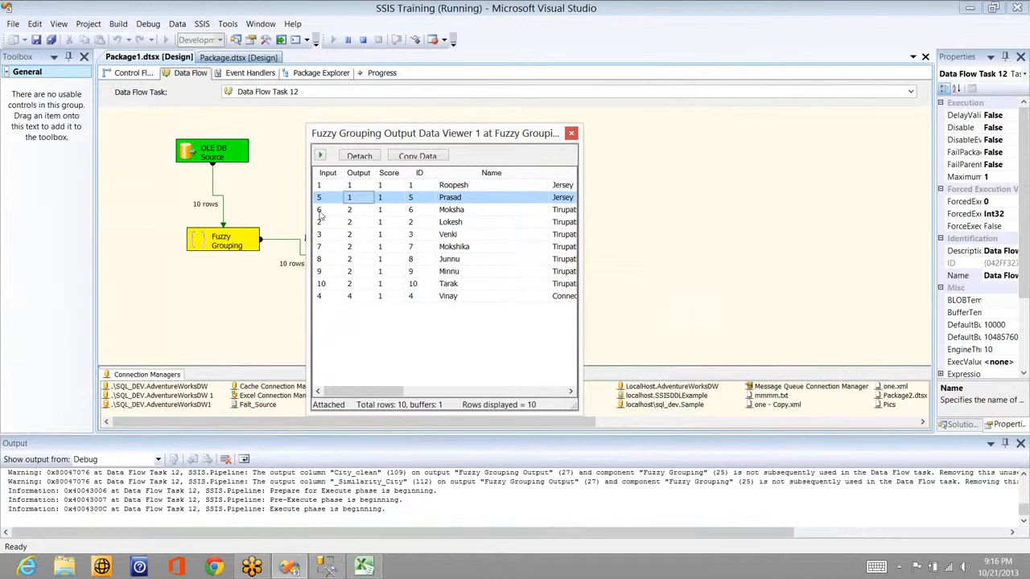
{"action": "left_click", "coordinate": [319, 210]}
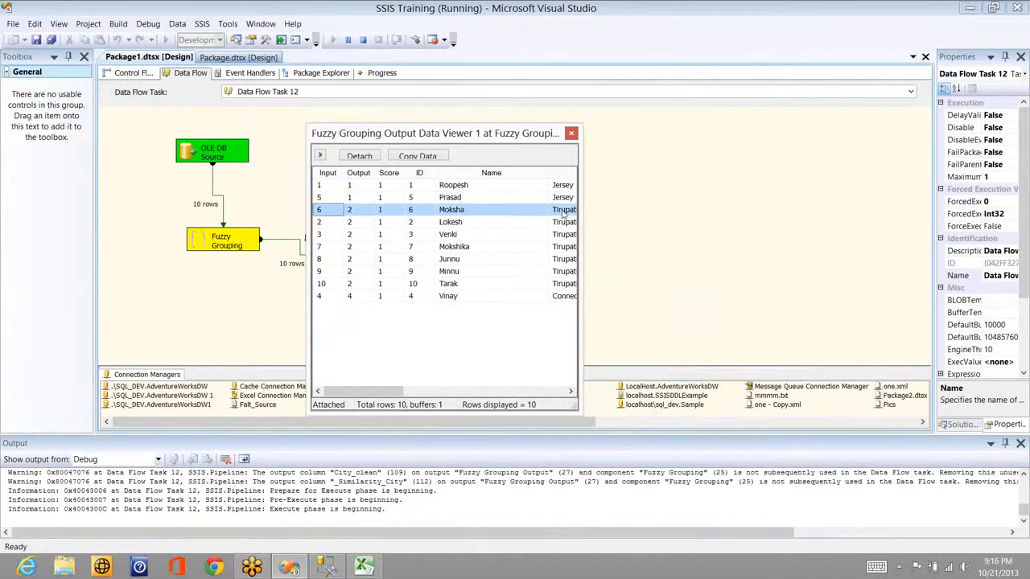
{"action": "left_click", "coordinate": [327, 224]}
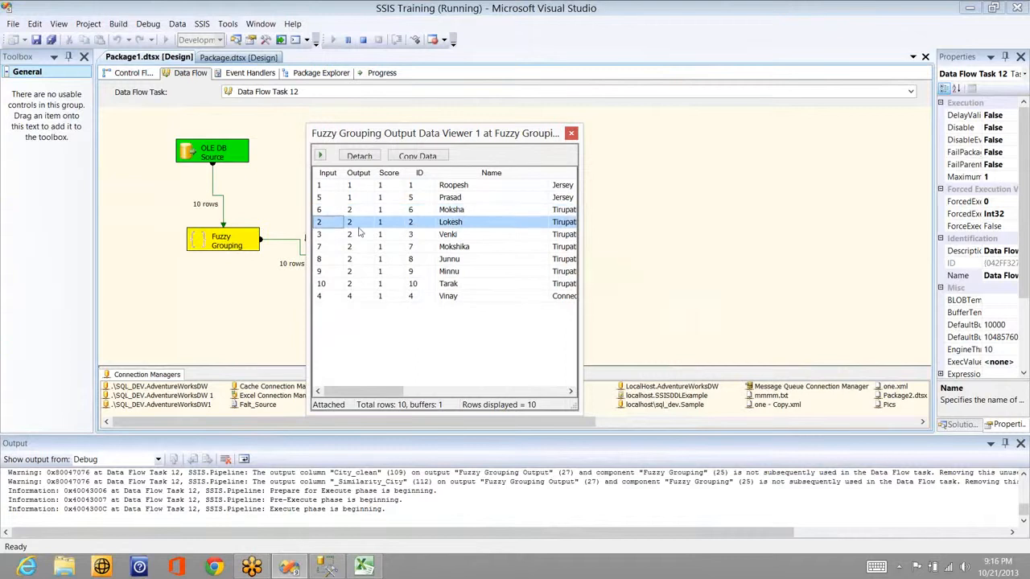
{"action": "left_click", "coordinate": [358, 228]}
Step: Review the Input 3, 7 and 9 rows, then sort the viewer rows by Input
{"action": "left_click", "coordinate": [360, 237]}
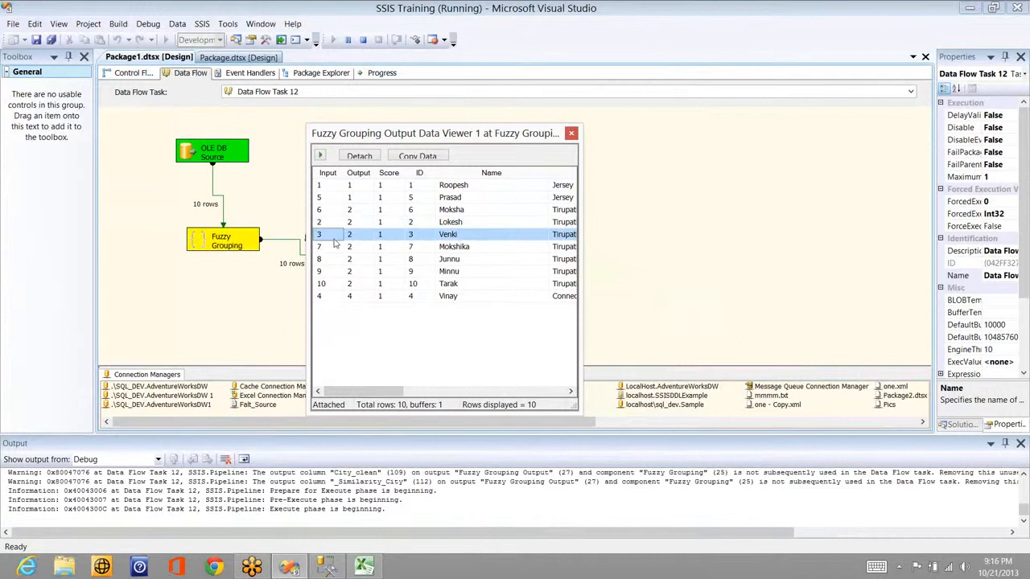
{"action": "left_click", "coordinate": [356, 248]}
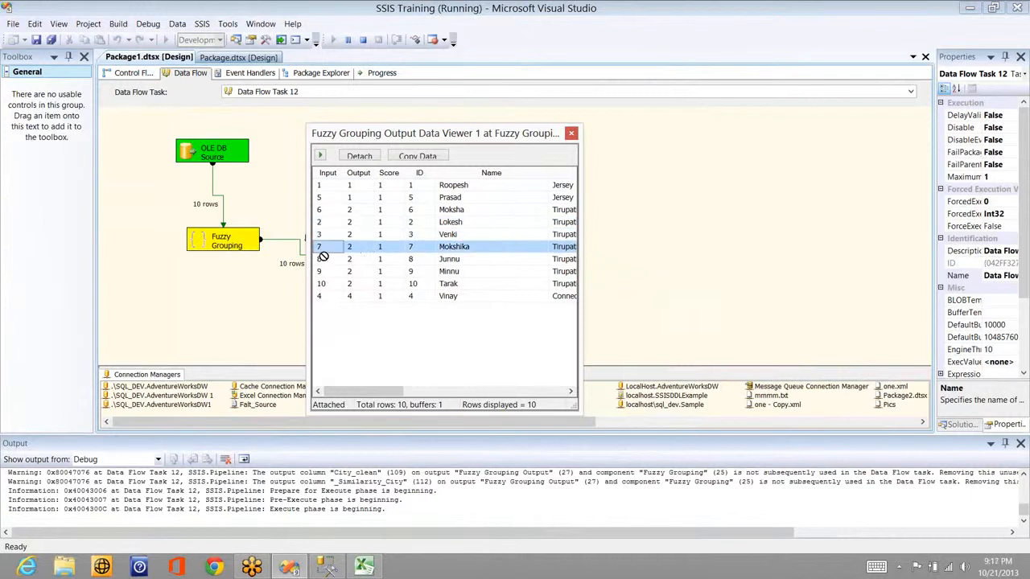
{"action": "left_click", "coordinate": [361, 273]}
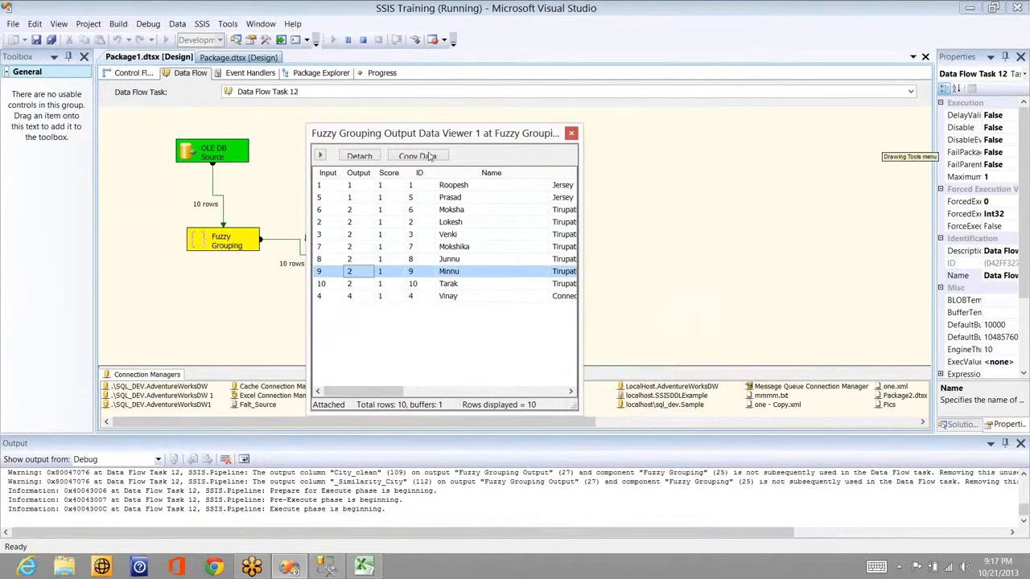
{"action": "left_click", "coordinate": [327, 174]}
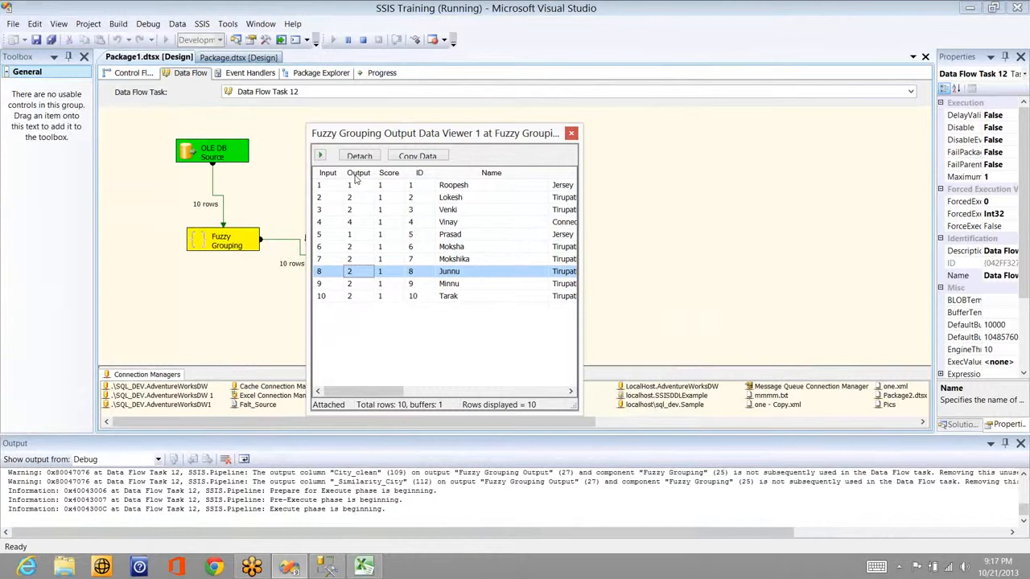
Step: Sort rows into ascending Input order and review Input rows 1–3, including Input 2's city
{"action": "left_click", "coordinate": [329, 174]}
{"action": "left_click", "coordinate": [331, 175]}
{"action": "left_click", "coordinate": [321, 187]}
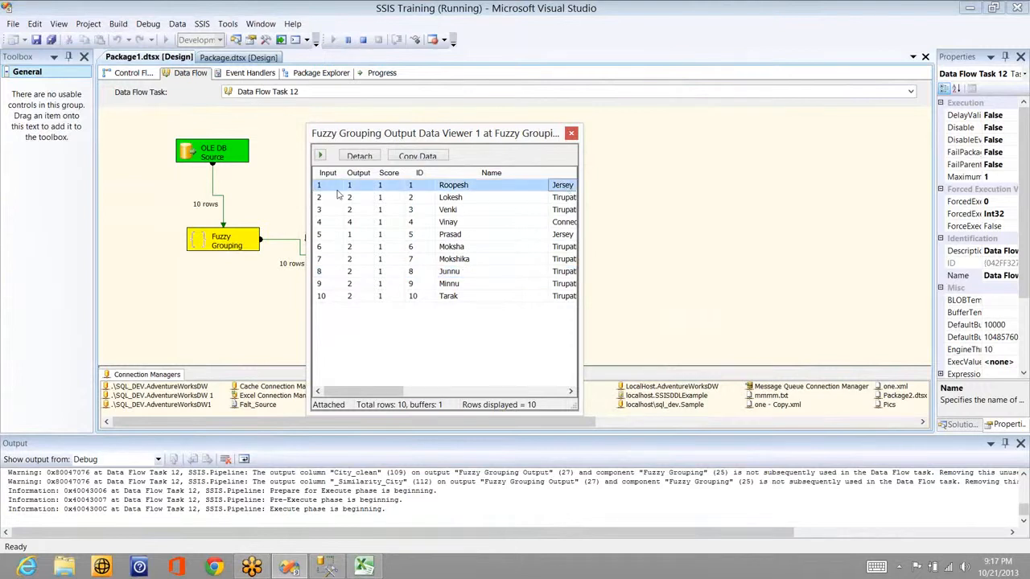
{"action": "left_click", "coordinate": [568, 200]}
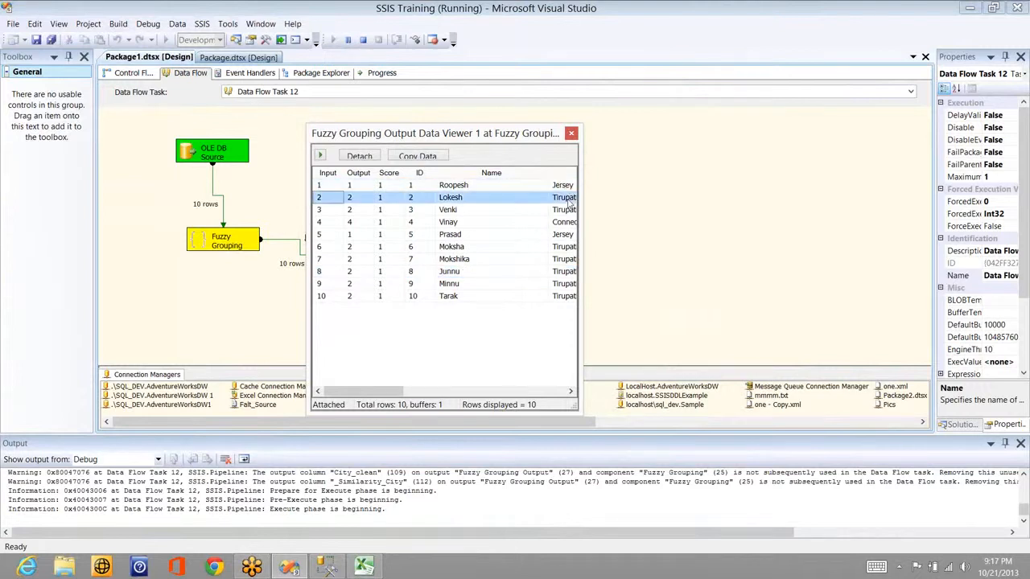
{"action": "left_click", "coordinate": [570, 201]}
{"action": "left_click", "coordinate": [325, 212]}
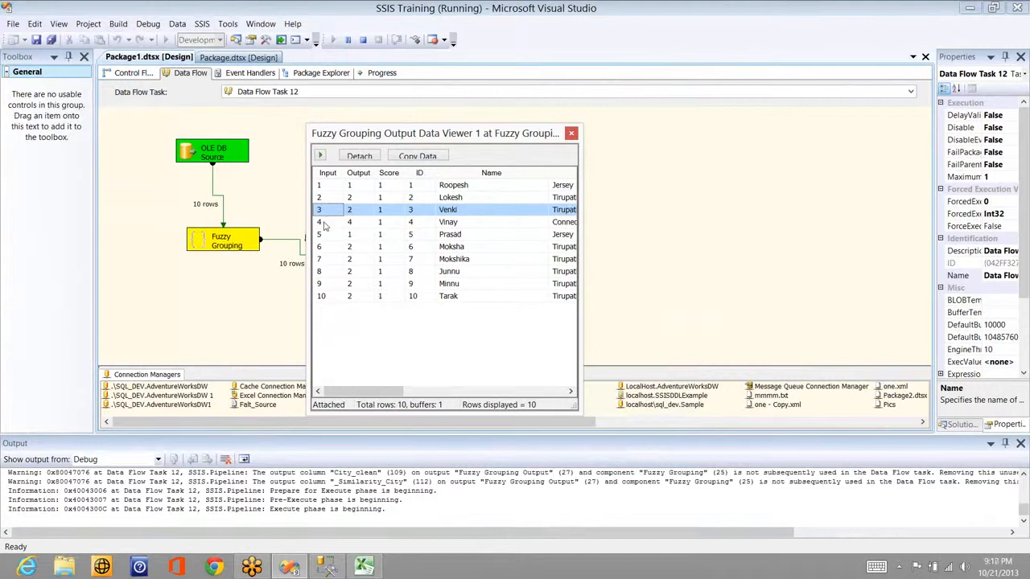
Step: Compare the group outputs of row IDs 4 to 7 against row ID 2 and its similarity score
{"action": "left_click", "coordinate": [419, 225]}
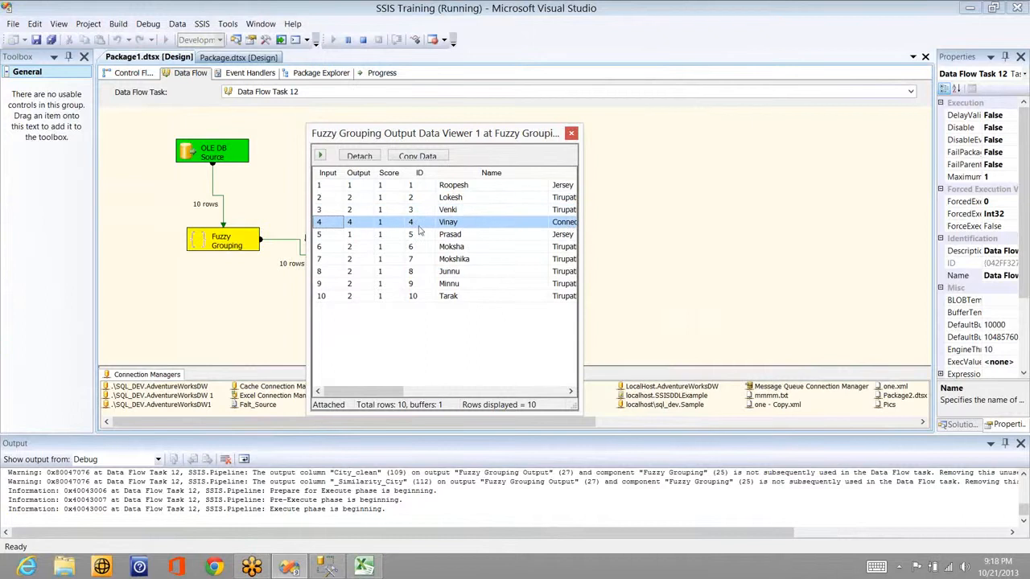
{"action": "left_click", "coordinate": [342, 235]}
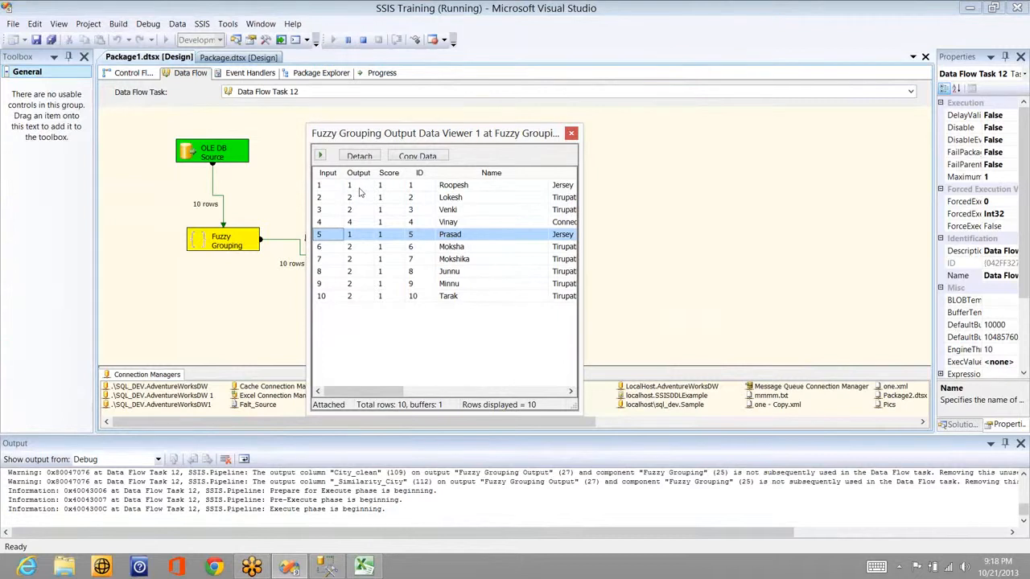
{"action": "left_click", "coordinate": [360, 248]}
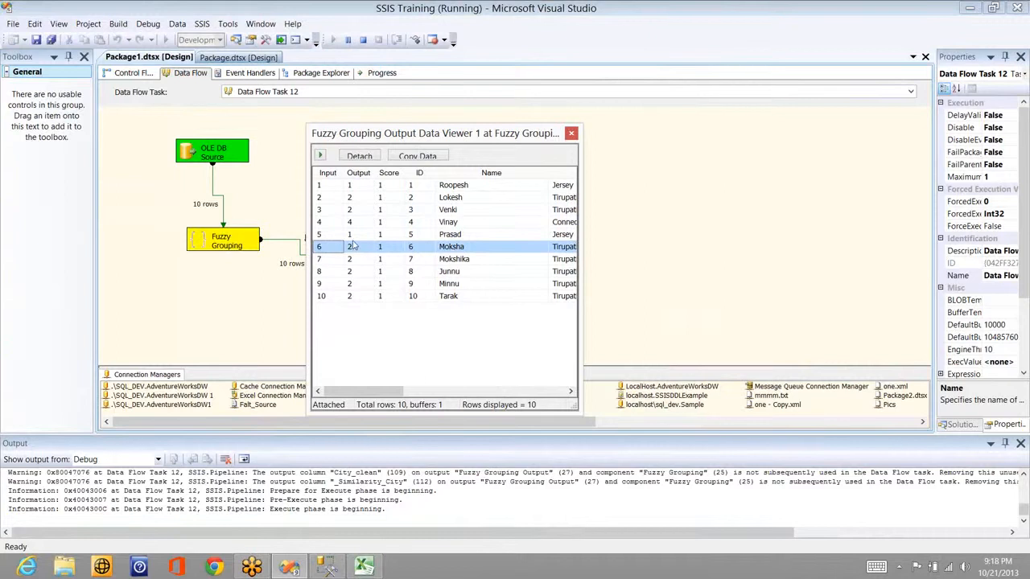
{"action": "left_click", "coordinate": [355, 198]}
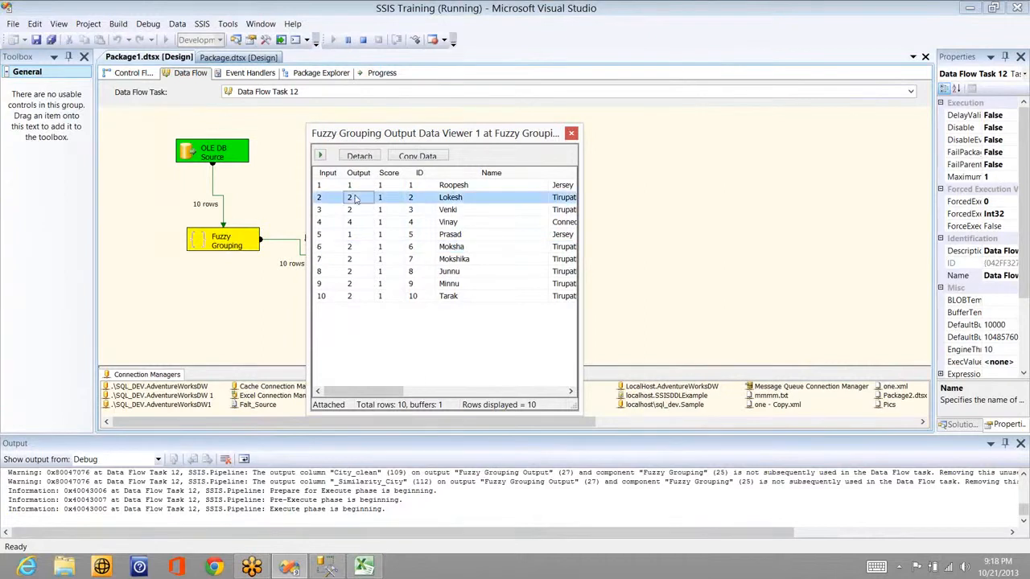
{"action": "left_click", "coordinate": [350, 261]}
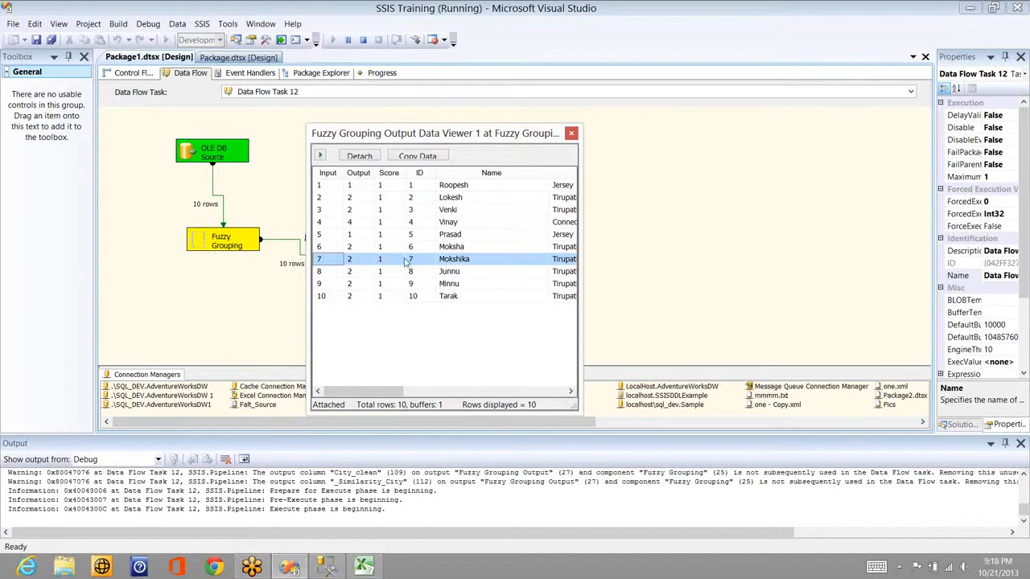
{"action": "left_click", "coordinate": [387, 198]}
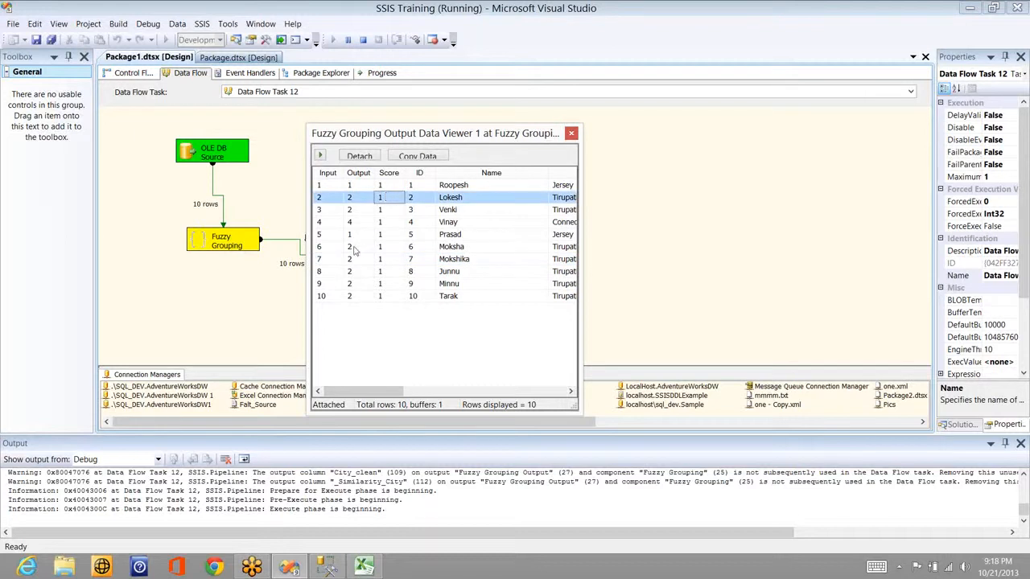
{"action": "left_click", "coordinate": [354, 251]}
Step: Close the data viewer so the run finishes, then move to Management Studio
{"action": "left_click", "coordinate": [361, 201]}
{"action": "left_click", "coordinate": [571, 133]}
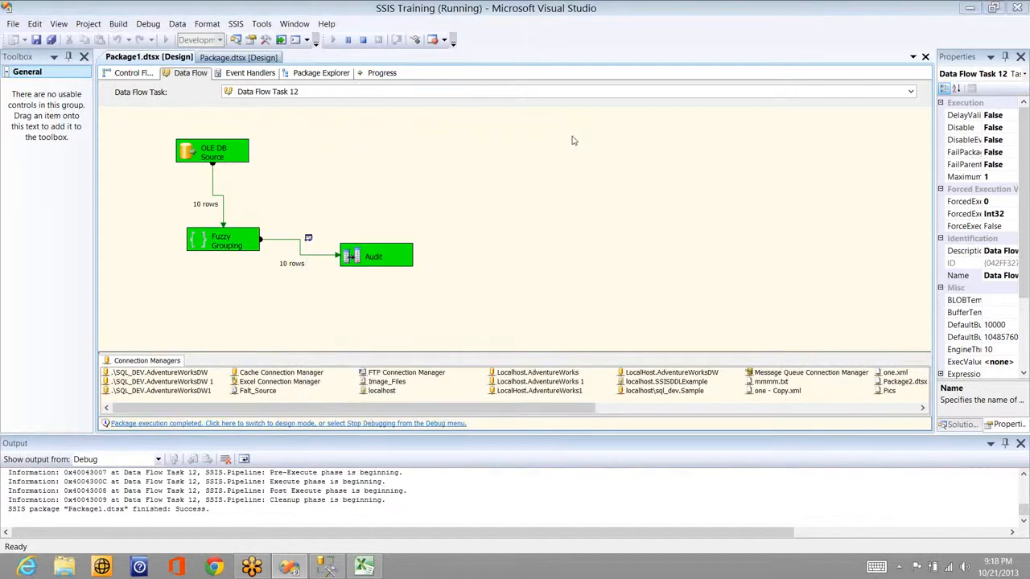
{"action": "key", "text": "alt+Tab"}
Step: Check the Tirupati city value in the results and locate the Sales_Person update statement
{"action": "left_click", "coordinate": [296, 238]}
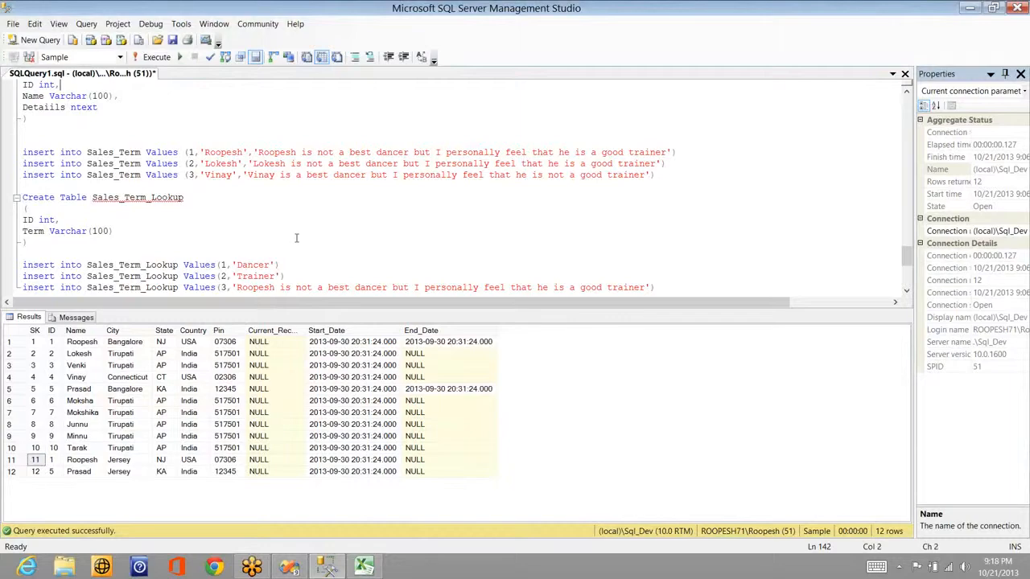
{"action": "key", "text": "ctrl+End"}
{"action": "left_click", "coordinate": [134, 368]}
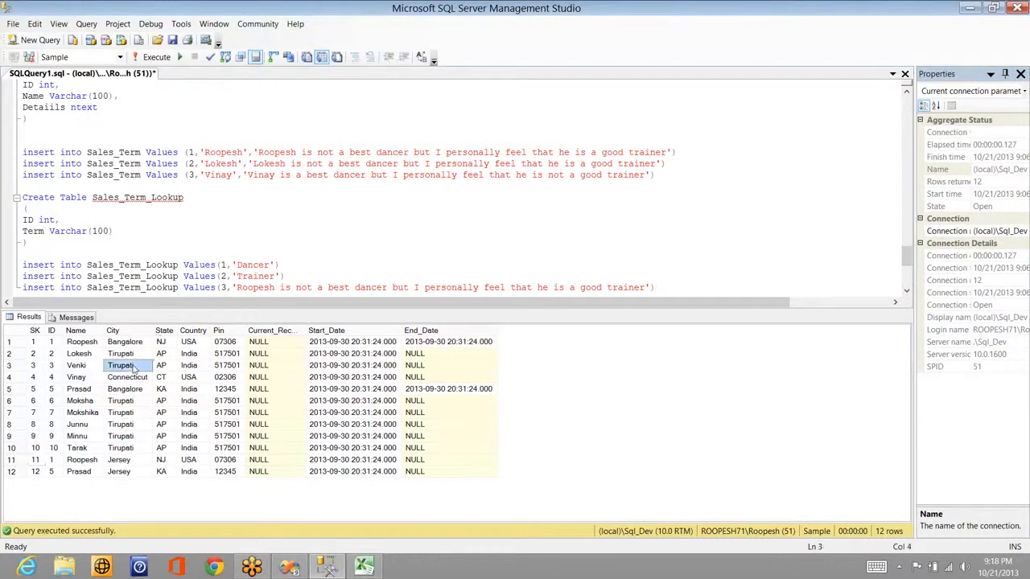
{"action": "left_click", "coordinate": [138, 233]}
{"action": "key", "text": "ctrl+Home"}
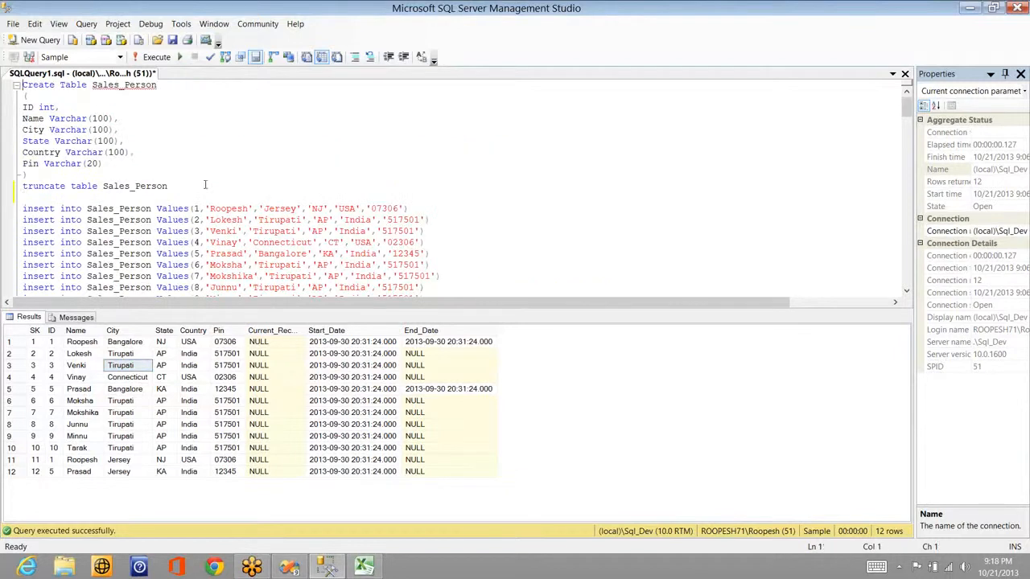
{"action": "left_click", "coordinate": [205, 185]}
{"action": "key", "text": "Down"}
{"action": "key", "text": "Down"}
{"action": "key", "text": "Down"}
{"action": "key", "text": "Down"}
{"action": "key", "text": "Down"}
{"action": "key", "text": "Down"}
{"action": "key", "text": "Down"}
{"action": "key", "text": "Down"}
{"action": "key", "text": "Down"}
{"action": "key", "text": "Down"}
{"action": "key", "text": "Down"}
{"action": "key", "text": "Down"}
{"action": "key", "text": "Down"}
{"action": "key", "text": "Down"}
{"action": "key", "text": "Down"}
{"action": "key", "text": "Down"}
{"action": "key", "text": "Down"}
{"action": "key", "text": "Down"}
{"action": "key", "text": "Down"}
{"action": "key", "text": "Down"}
{"action": "key", "text": "Down"}
{"action": "key", "text": "Down"}
{"action": "key", "text": "Down"}
{"action": "key", "text": "Down"}
{"action": "key", "text": "Down"}
{"action": "key", "text": "Down"}
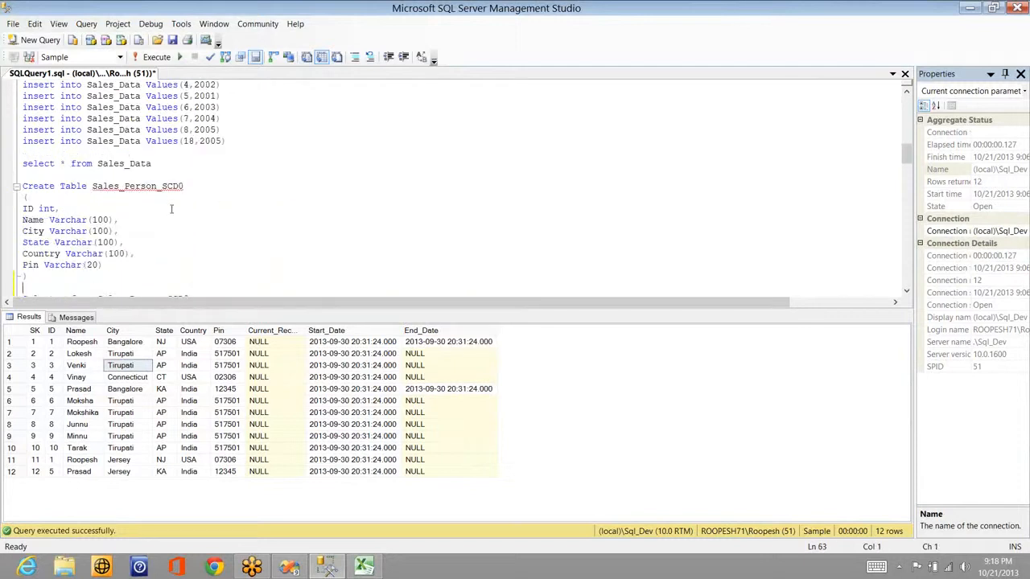
{"action": "key", "text": "Down"}
{"action": "scroll", "coordinate": [172, 209], "scroll_direction": "down", "scroll_amount": 5}
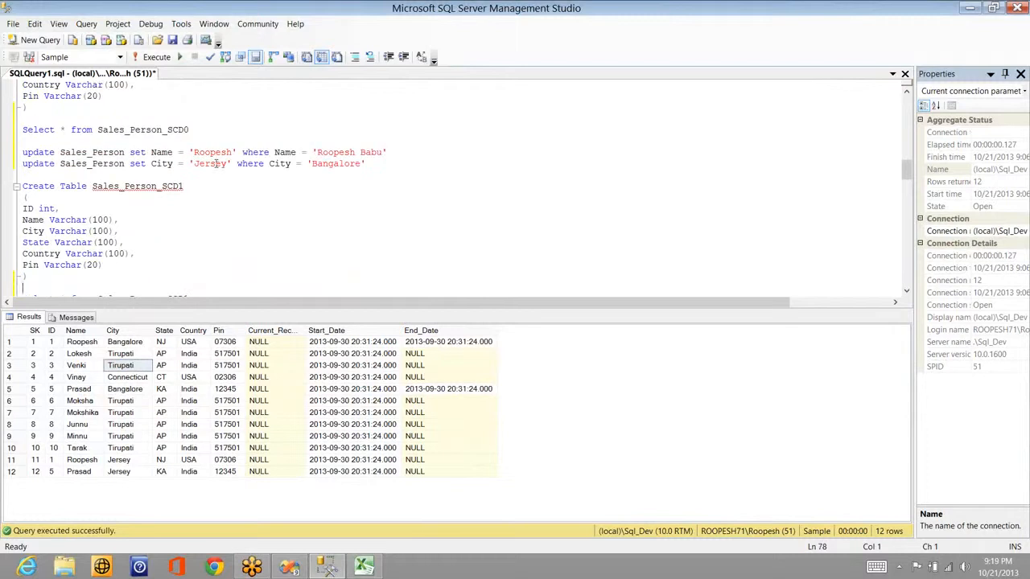
Step: Edit the update to SET City='Tirupat' WHERE City='Tirupati' and ID <> 2
{"action": "double_click", "coordinate": [213, 164]}
{"action": "type", "text": "Tiru"}
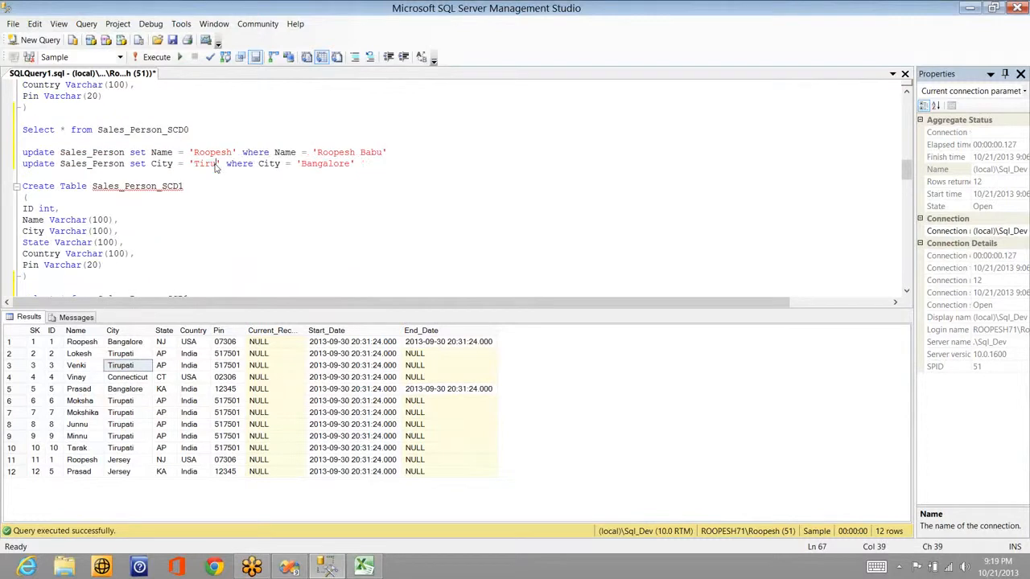
{"action": "type", "text": "pat"}
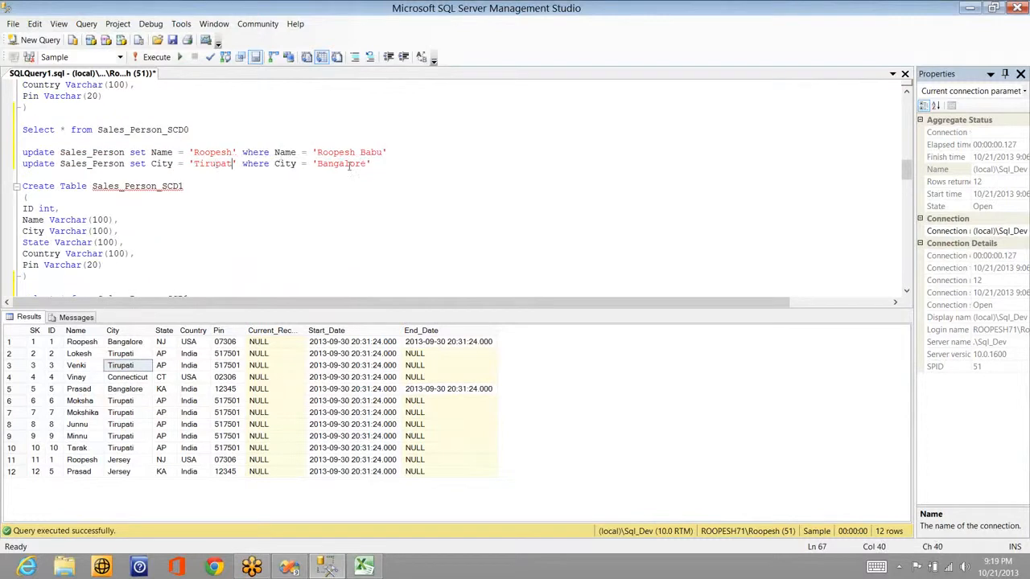
{"action": "double_click", "coordinate": [350, 165]}
{"action": "type", "text": "Tirupati"}
{"action": "key", "text": "Right"}
{"action": "type", "text": "and ir"}
{"action": "key", "text": "BackSpace"}
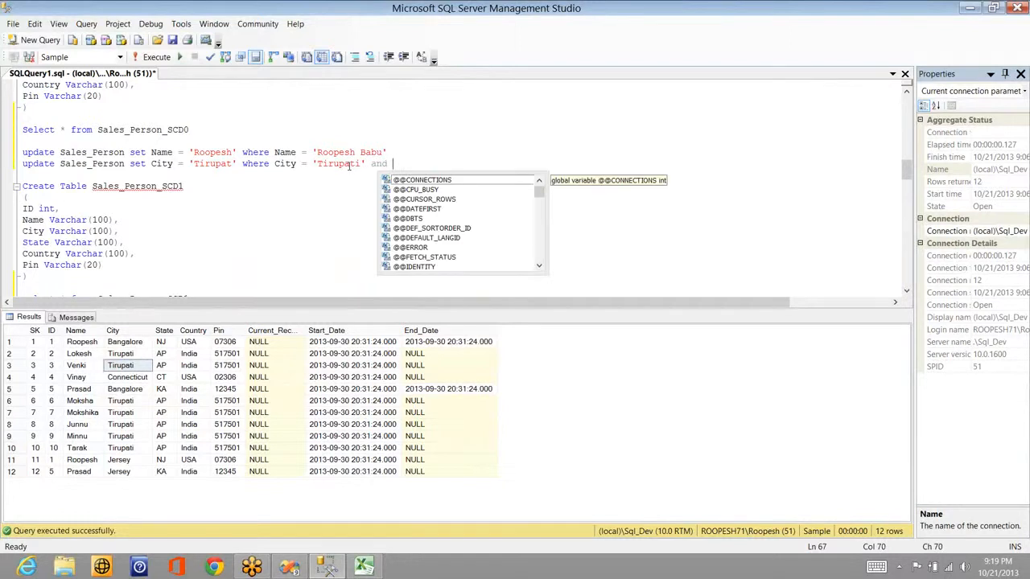
{"action": "type", "text": "d ID <> 2"}
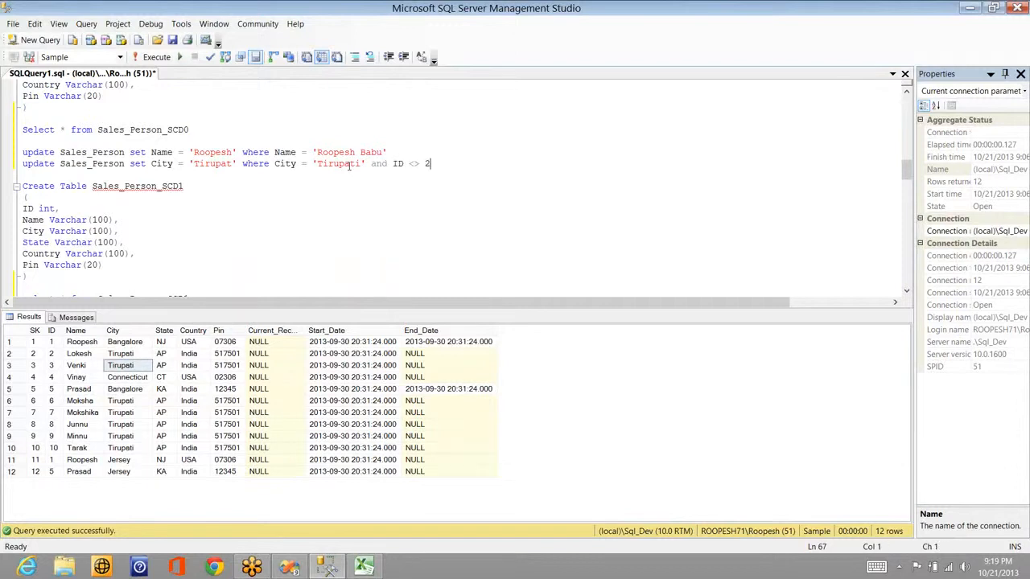
Step: Run the City update statement with F5, changing 6 rows, and return to Visual Studio
{"action": "key", "text": "shift+Home"}
{"action": "key", "text": "F5"}
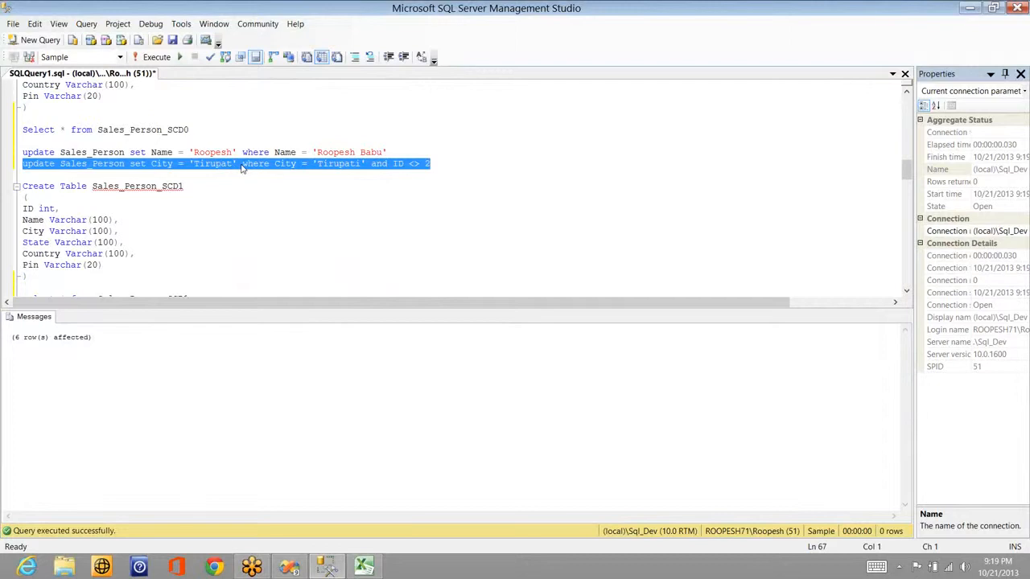
{"action": "key", "text": "alt+Tab"}
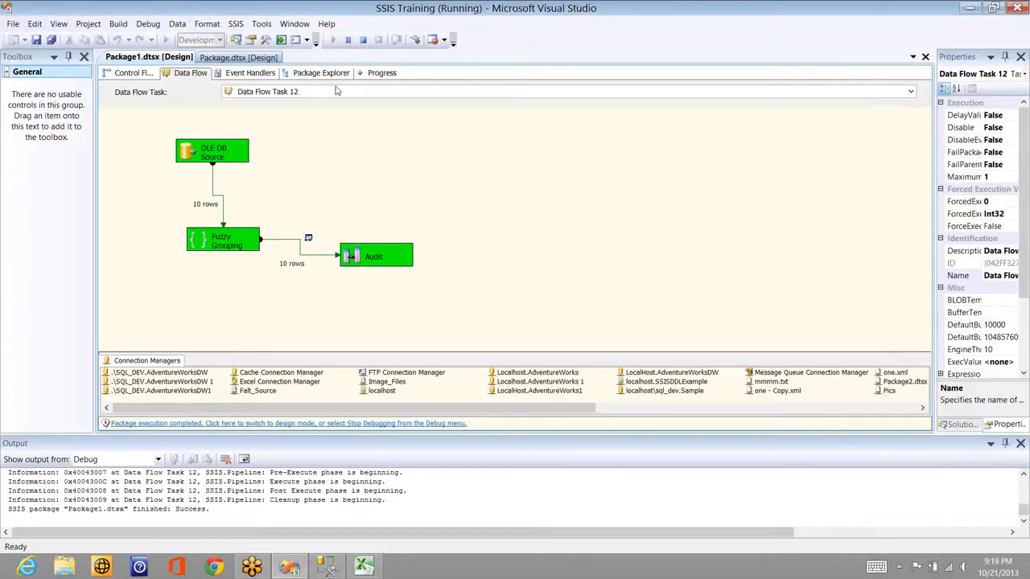
Step: Stop debugging and rerun Data Flow Task 12 via Execute Task on the OLE DB Source
{"action": "left_click", "coordinate": [363, 40]}
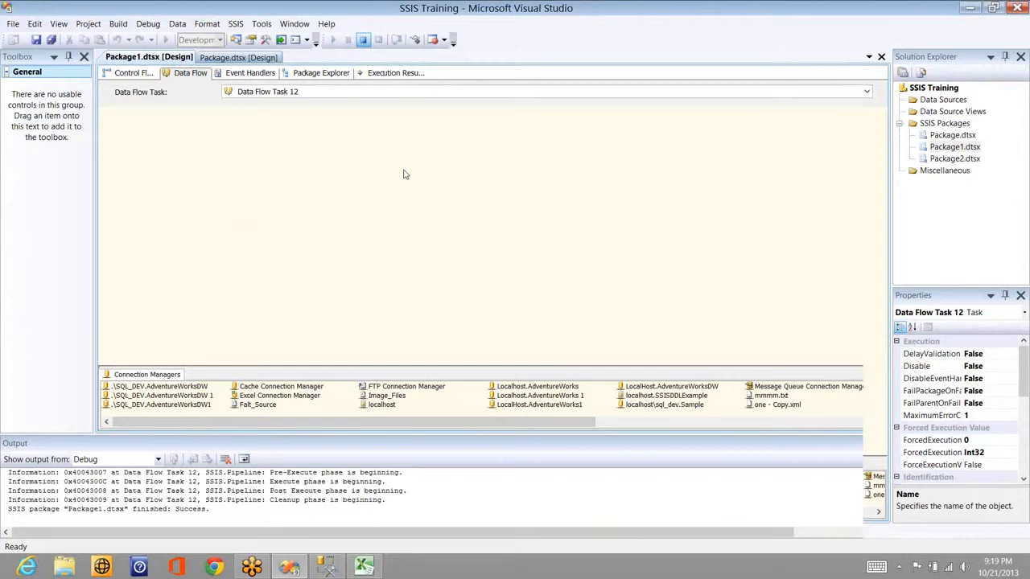
{"action": "right_click", "coordinate": [326, 159]}
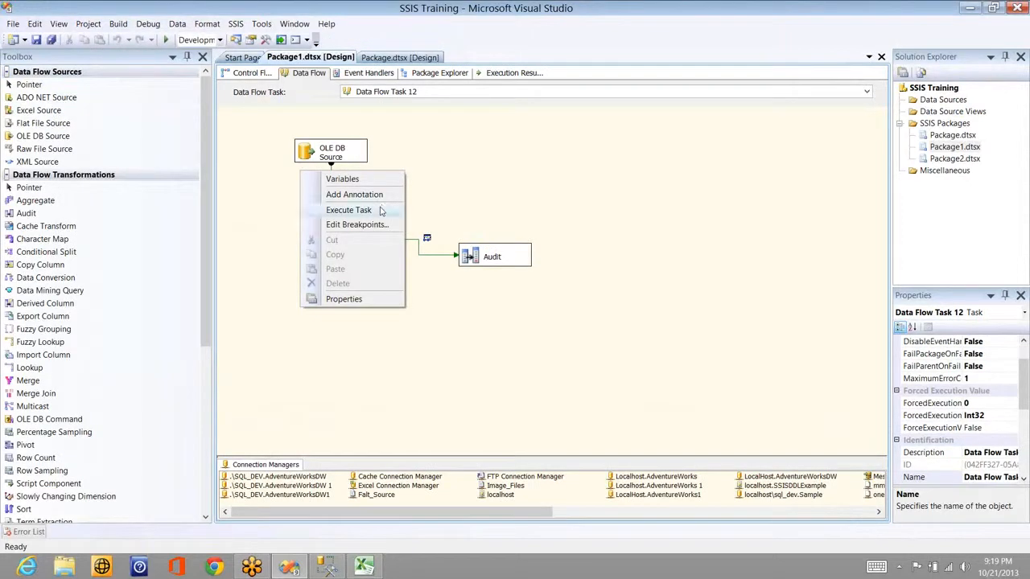
{"action": "left_click", "coordinate": [379, 207]}
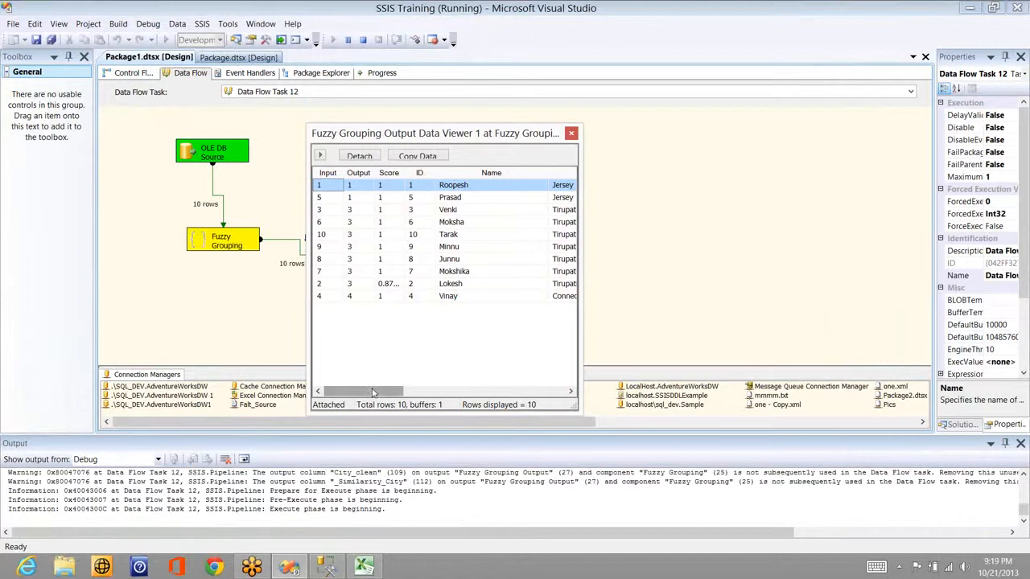
Step: Widen the Score column to read row ID 2's 0.8749979 score, then close the viewer
{"action": "mouse_move", "coordinate": [380, 393]}
{"action": "left_mouse_down"}
{"action": "mouse_move", "coordinate": [389, 395]}
{"action": "mouse_move", "coordinate": [362, 401]}
{"action": "left_mouse_up"}
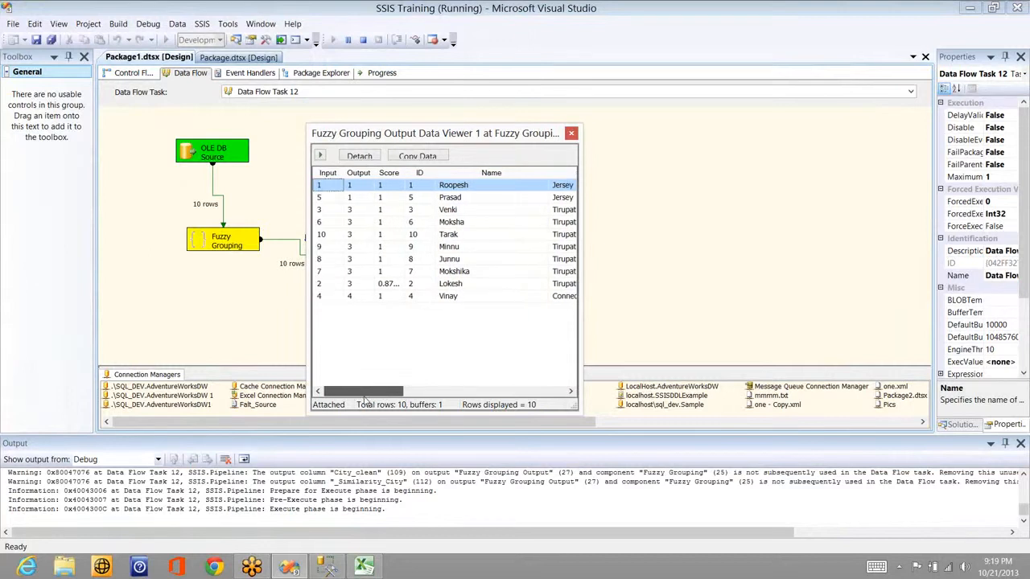
{"action": "left_click", "coordinate": [384, 284]}
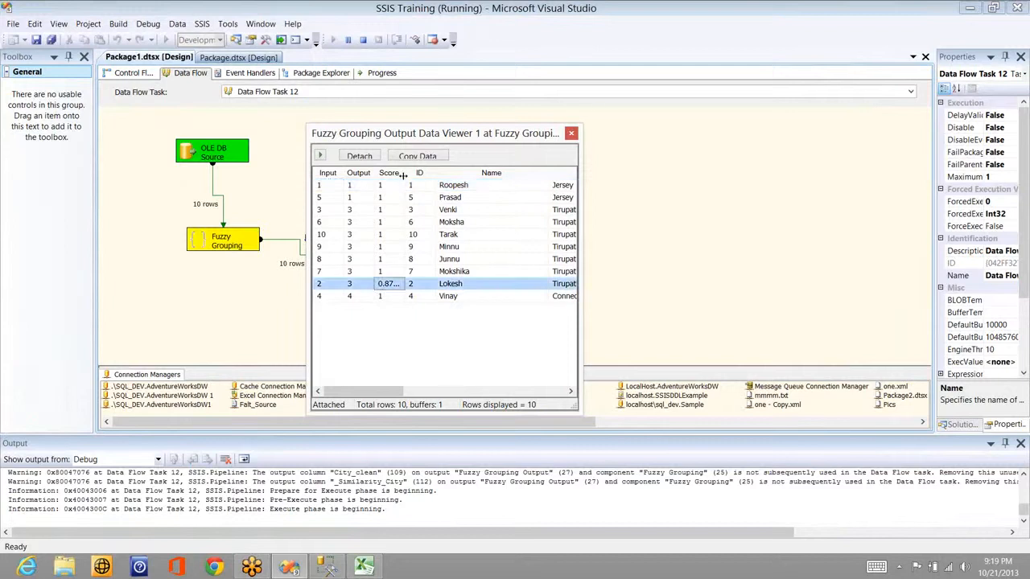
{"action": "left_click_drag", "start_coordinate": [404, 174], "coordinate": [429, 199]}
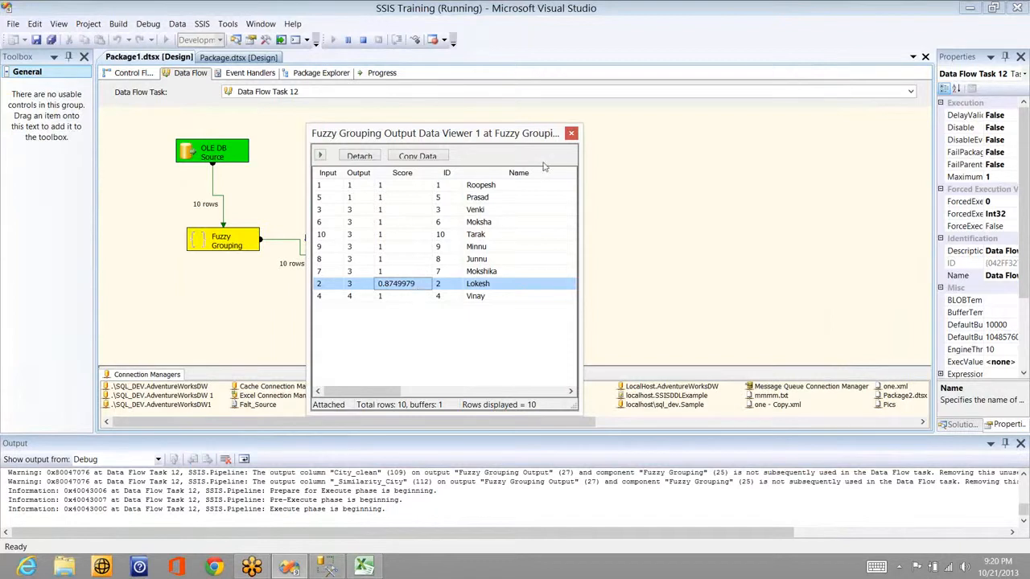
{"action": "left_click", "coordinate": [319, 155]}
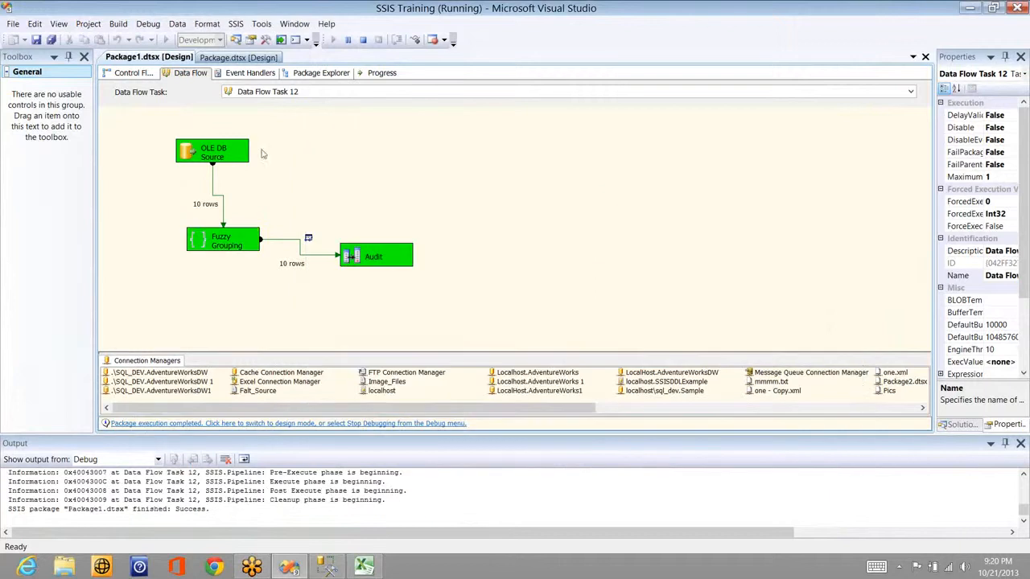
Step: Stop debugging and open the Fuzzy Grouping editor's column settings
{"action": "left_click", "coordinate": [363, 40]}
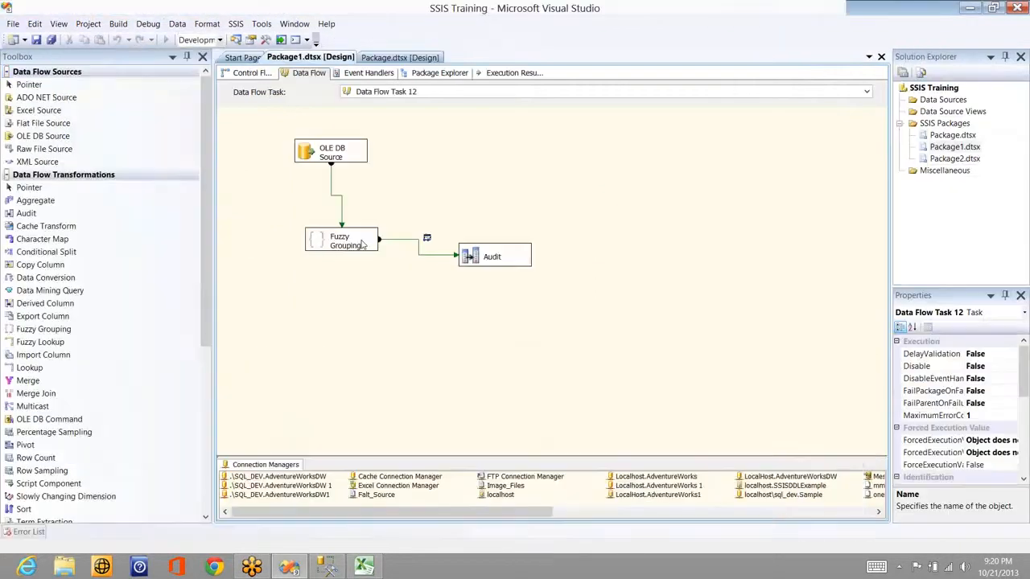
{"action": "double_click", "coordinate": [363, 245]}
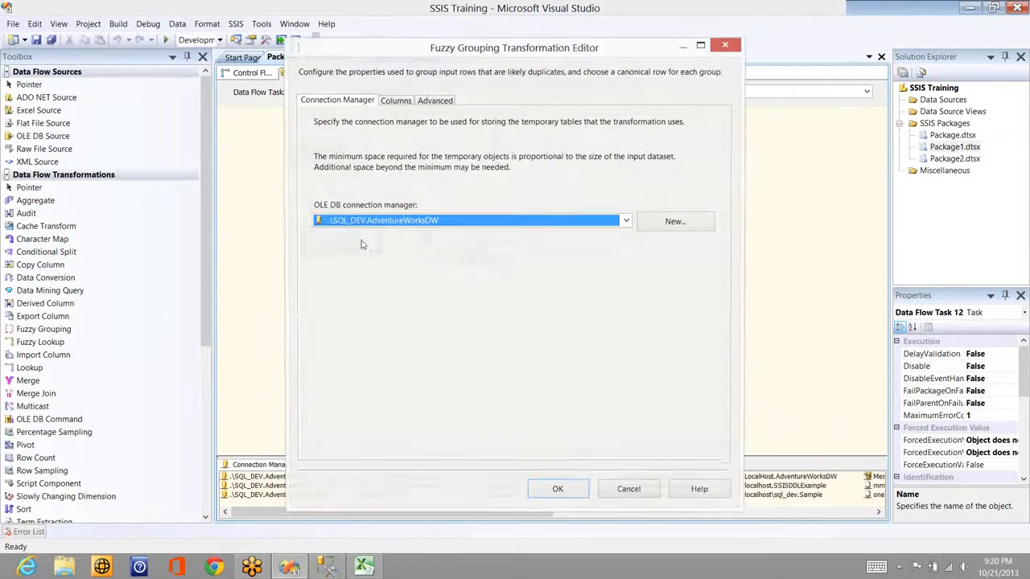
{"action": "left_click", "coordinate": [397, 100]}
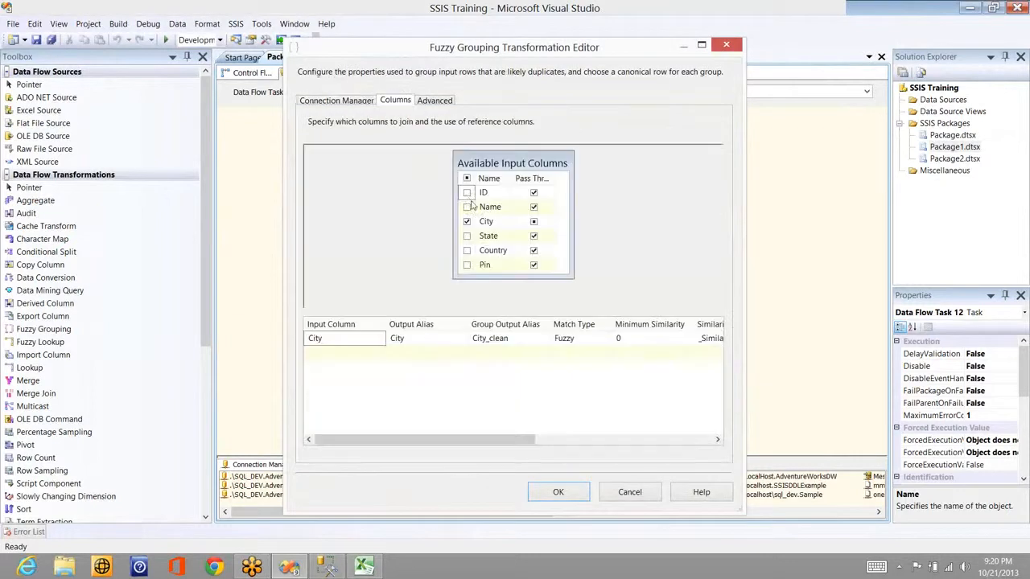
Step: Add ID, Name, State, Country and Pin to the grouping columns alongside City
{"action": "left_click", "coordinate": [466, 193]}
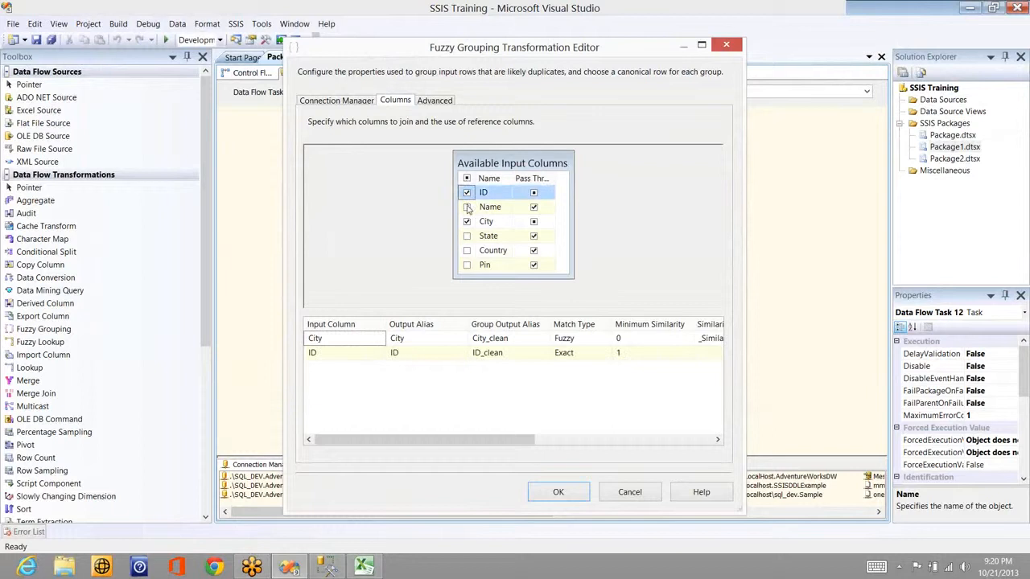
{"action": "left_click", "coordinate": [466, 207]}
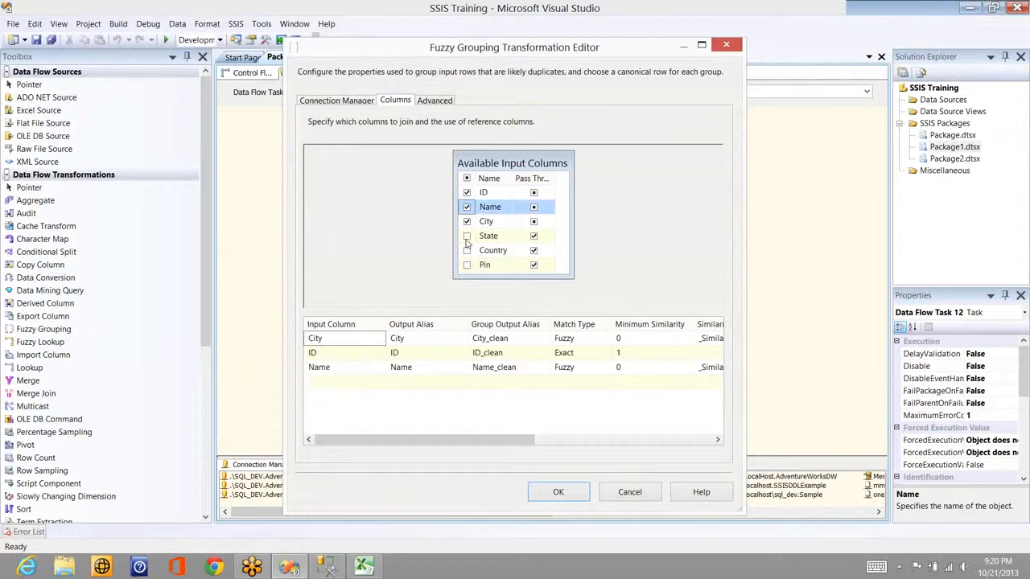
{"action": "left_click", "coordinate": [466, 236]}
{"action": "left_click", "coordinate": [466, 250]}
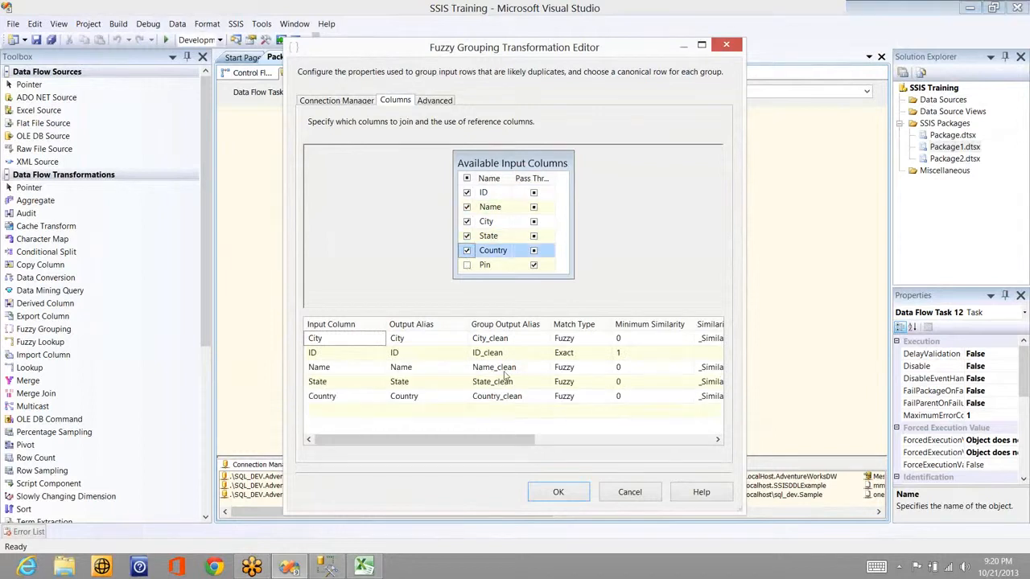
{"action": "left_click", "coordinate": [467, 265]}
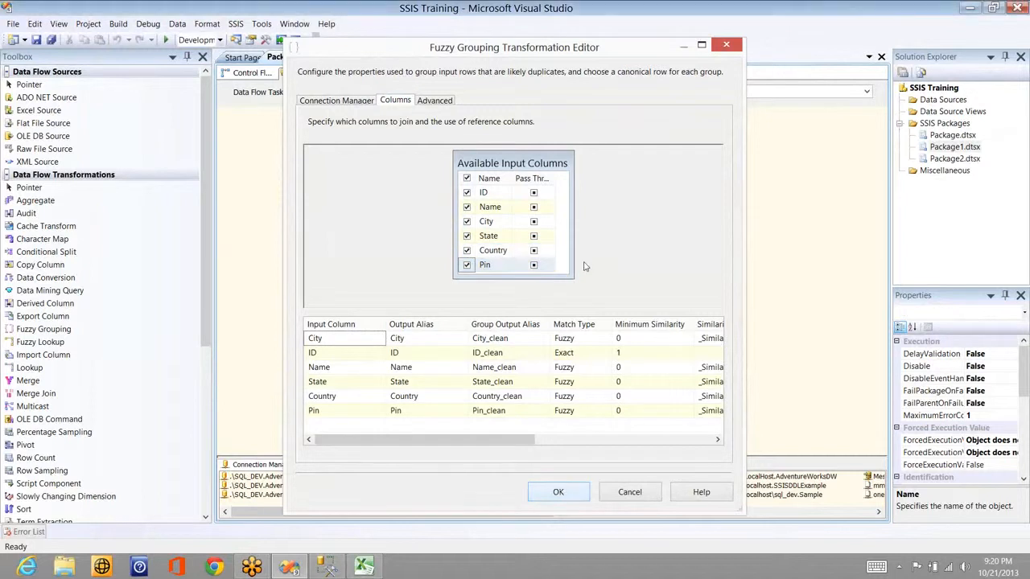
{"action": "right_click", "coordinate": [411, 169]}
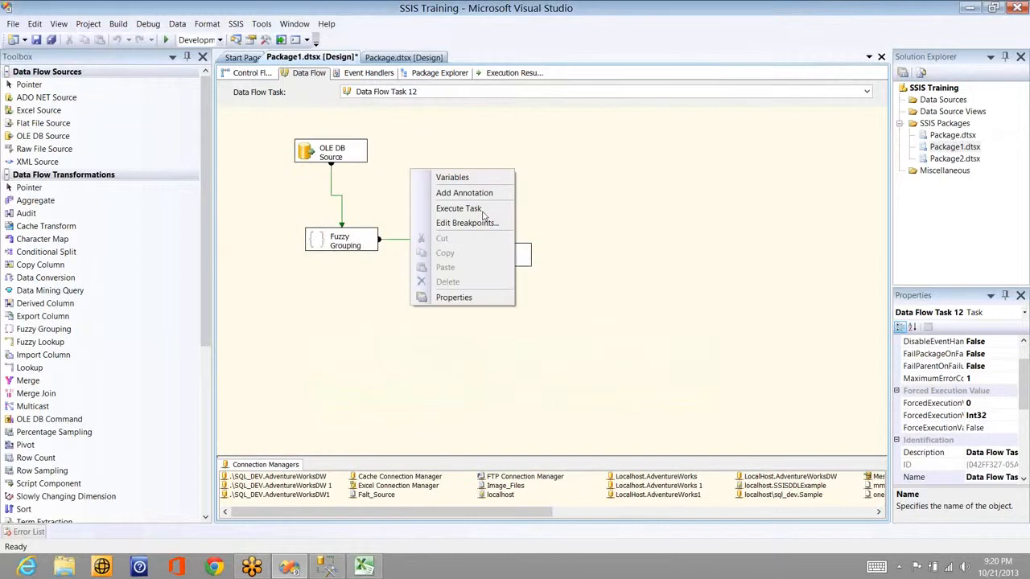
Step: Execute Data Flow Task 12, inspect the 10 six-column Fuzzy Grouping rows, then close the viewer
{"action": "left_click", "coordinate": [481, 210]}
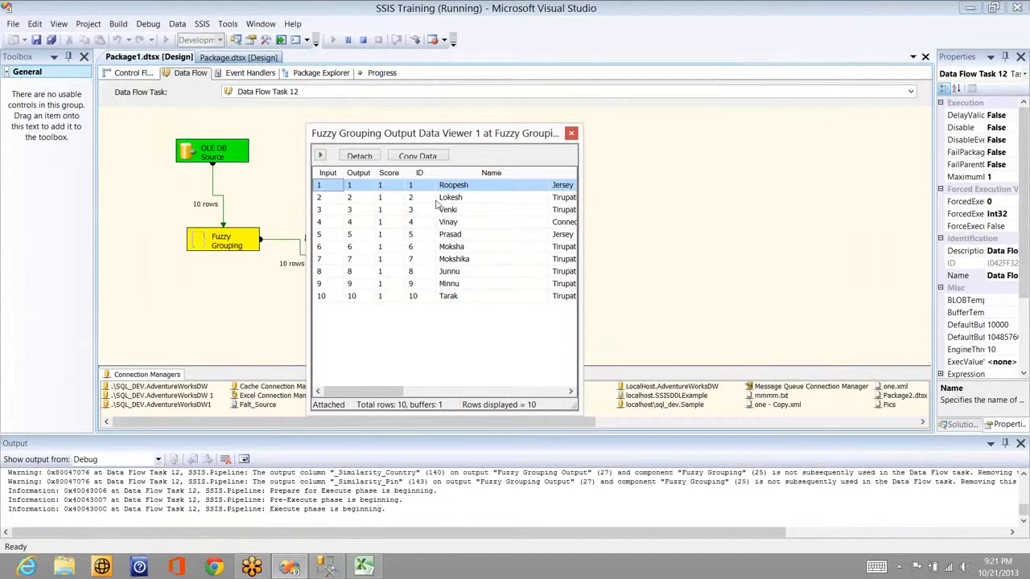
{"action": "left_click", "coordinate": [905, 97]}
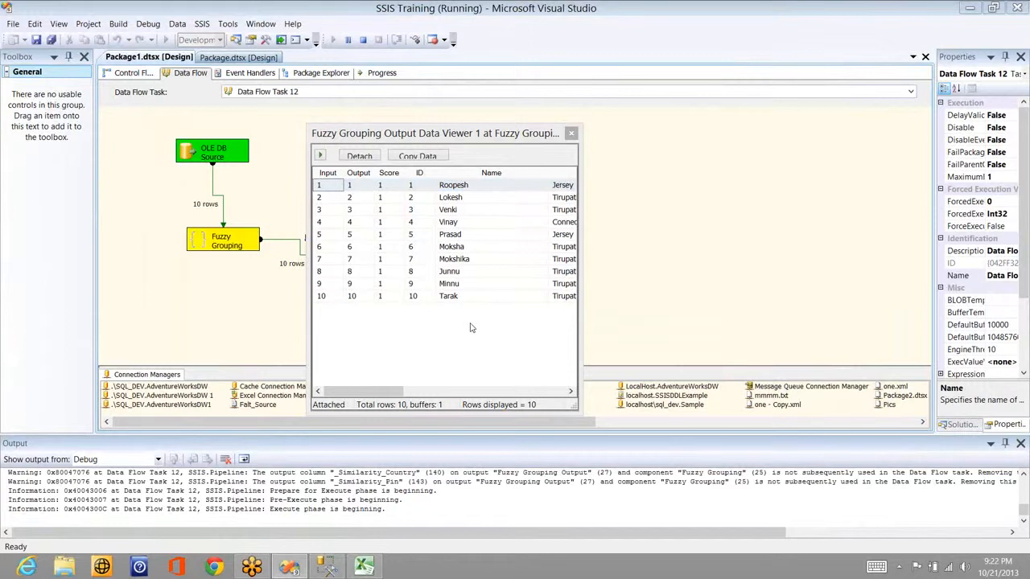
{"action": "left_click", "coordinate": [570, 134]}
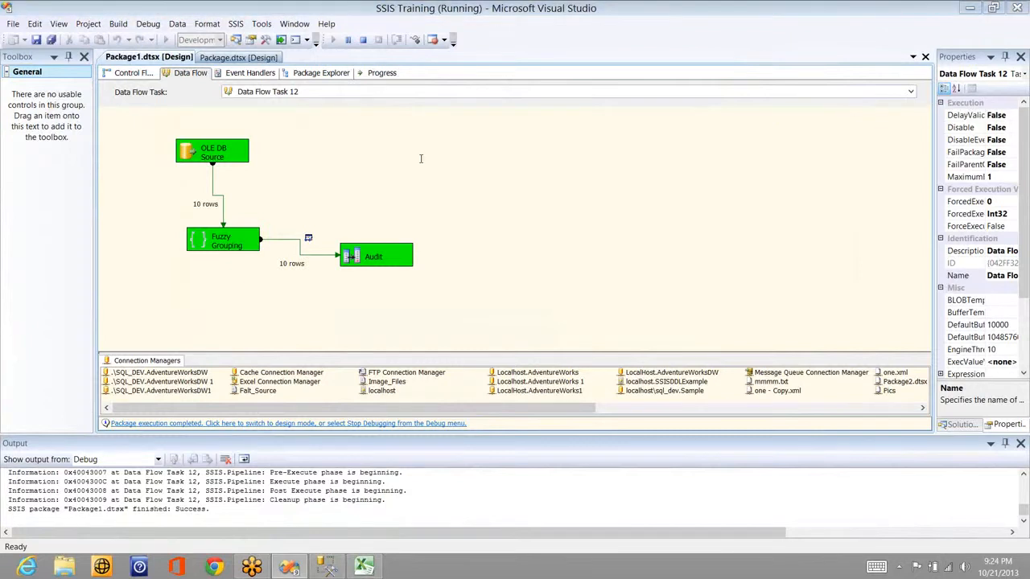
Step: Switch to Management Studio to view the Sales_Person_Lookup table's 11 rows
{"action": "key", "text": "alt+Tab"}
{"action": "key", "text": "alt+Tab"}
{"action": "key", "text": "alt+Tab"}
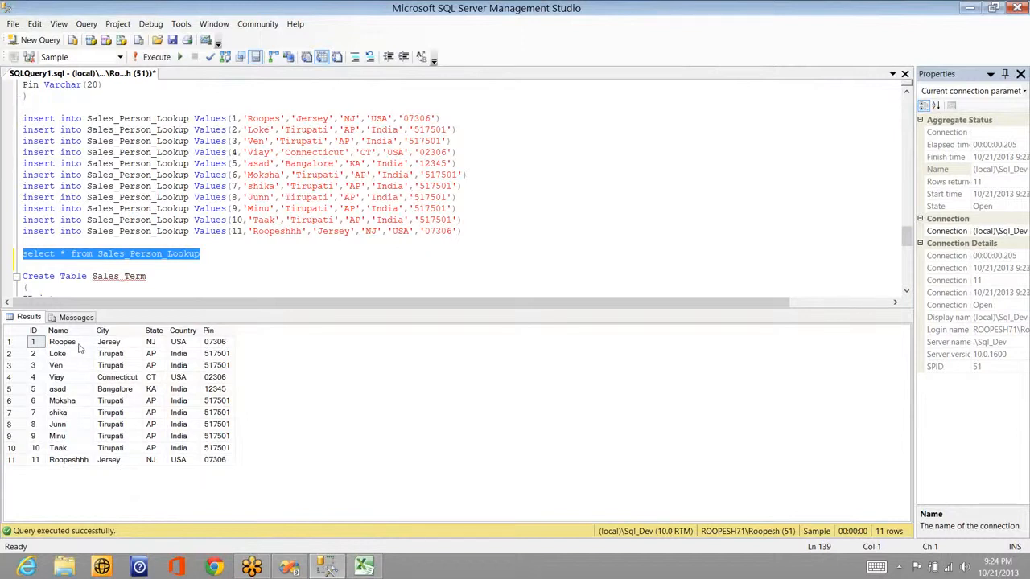
Step: Check the Name values Junn and Minu in rows 8 and 9, then stop debugging in Visual Studio
{"action": "left_click", "coordinate": [69, 426]}
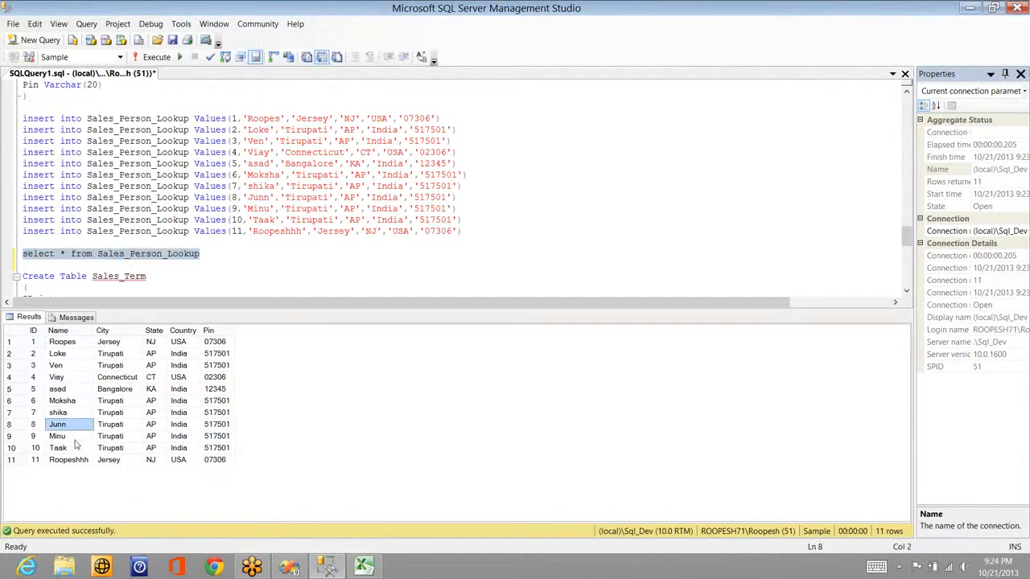
{"action": "left_click", "coordinate": [74, 439]}
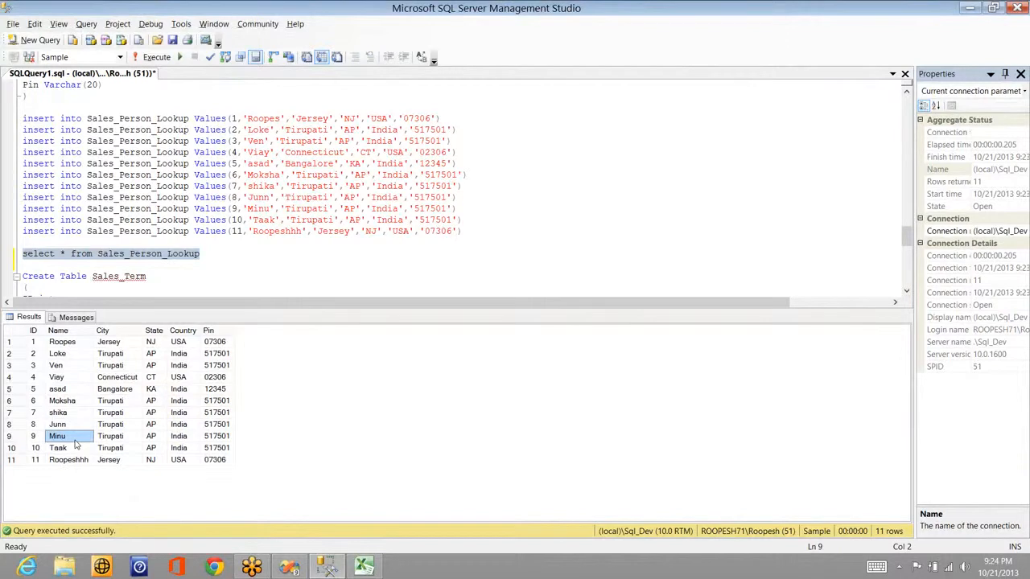
{"action": "left_click", "coordinate": [169, 253]}
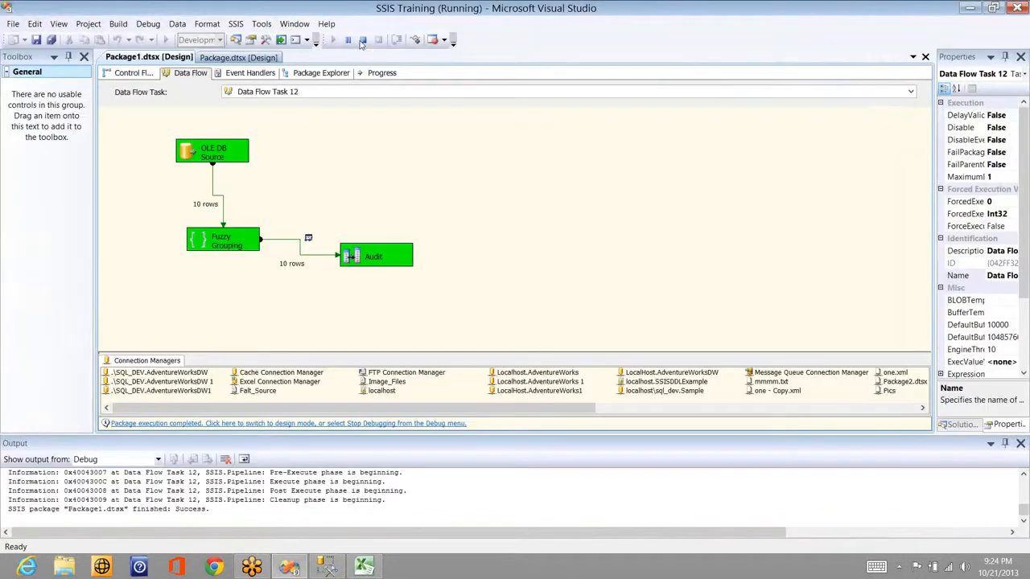
{"action": "left_click", "coordinate": [361, 40]}
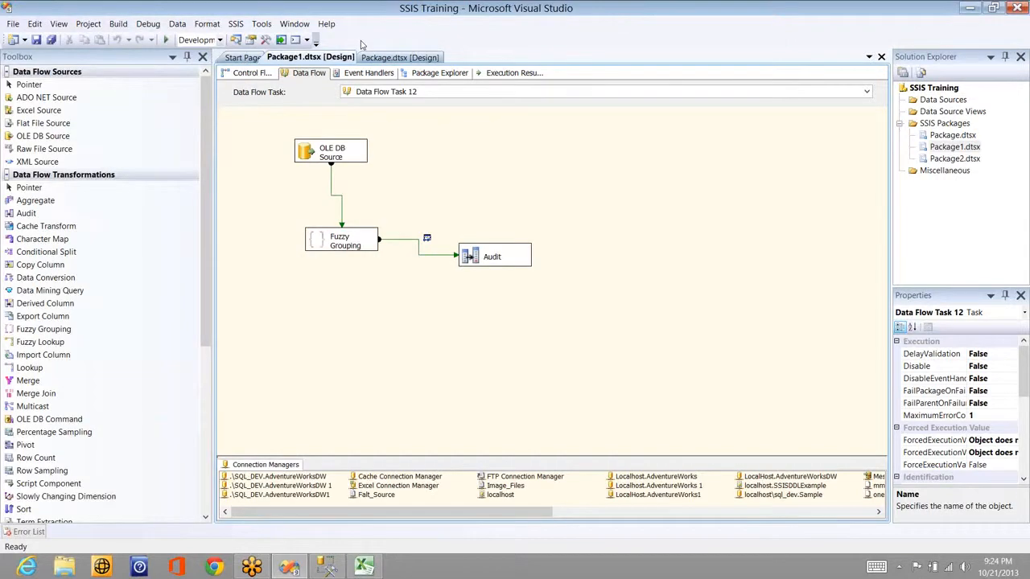
Step: Add a Fuzzy Lookup, delete the Fuzzy Grouping→Audit path, and connect Fuzzy Grouping to Fuzzy Lookup
{"action": "left_click", "coordinate": [51, 293]}
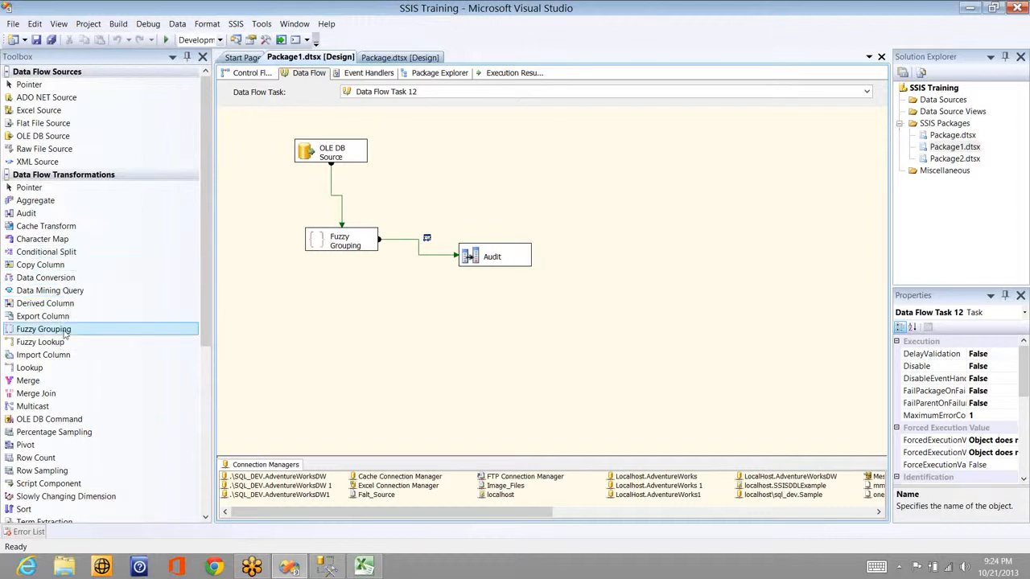
{"action": "left_click_drag", "start_coordinate": [64, 344], "coordinate": [306, 318]}
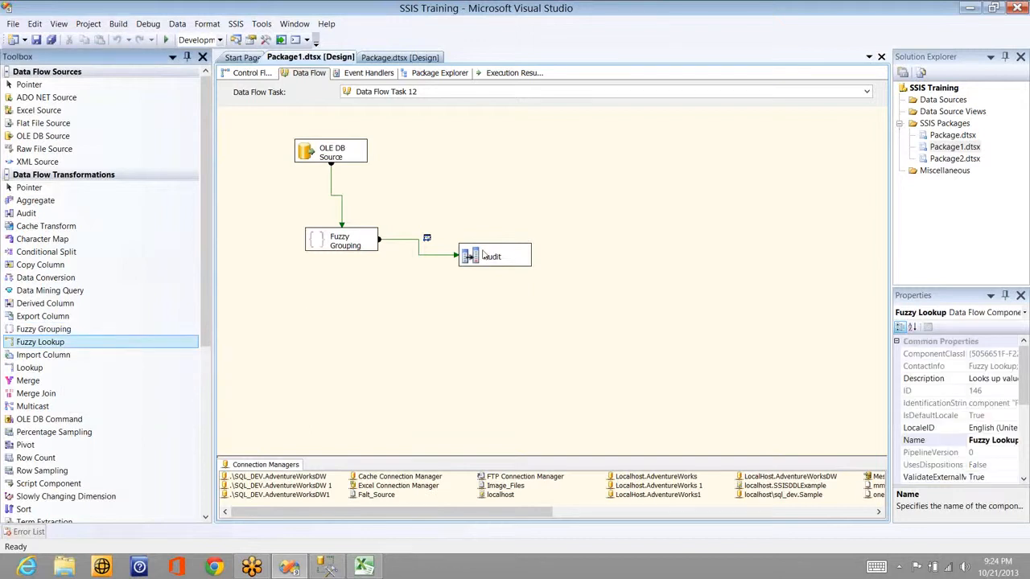
{"action": "left_click", "coordinate": [434, 255]}
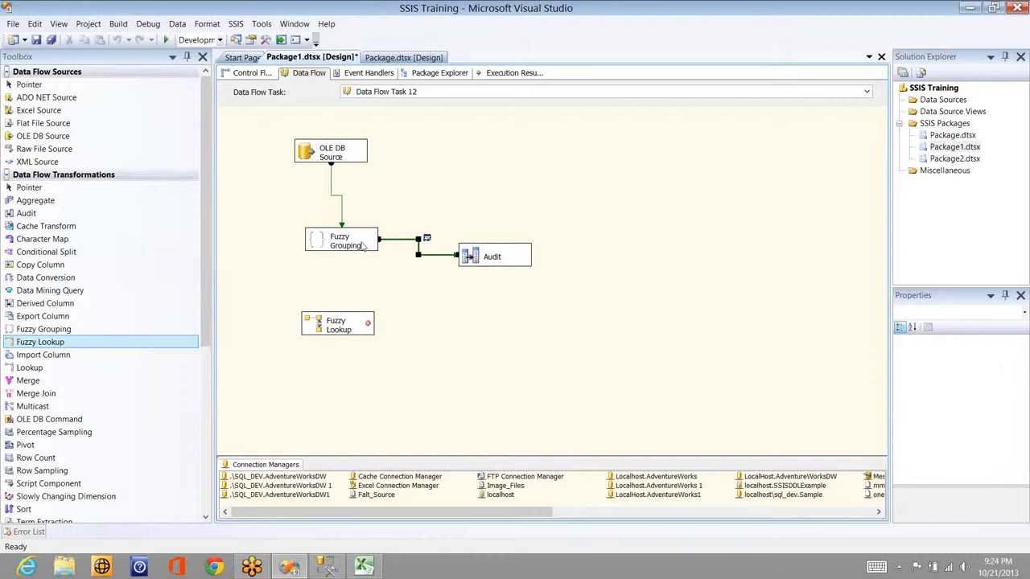
{"action": "key", "text": "Delete"}
{"action": "left_click", "coordinate": [342, 246]}
{"action": "left_click_drag", "start_coordinate": [341, 264], "coordinate": [346, 330]}
Step: Point the Fuzzy Lookup at the localhost\sql_dev.Sample connection
{"action": "double_click", "coordinate": [345, 330]}
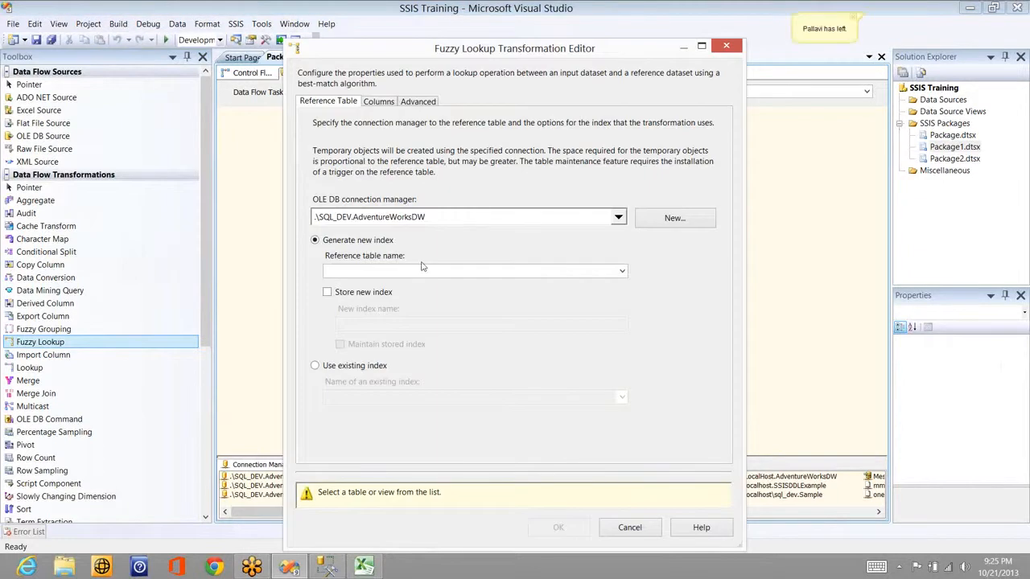
{"action": "left_click", "coordinate": [624, 274]}
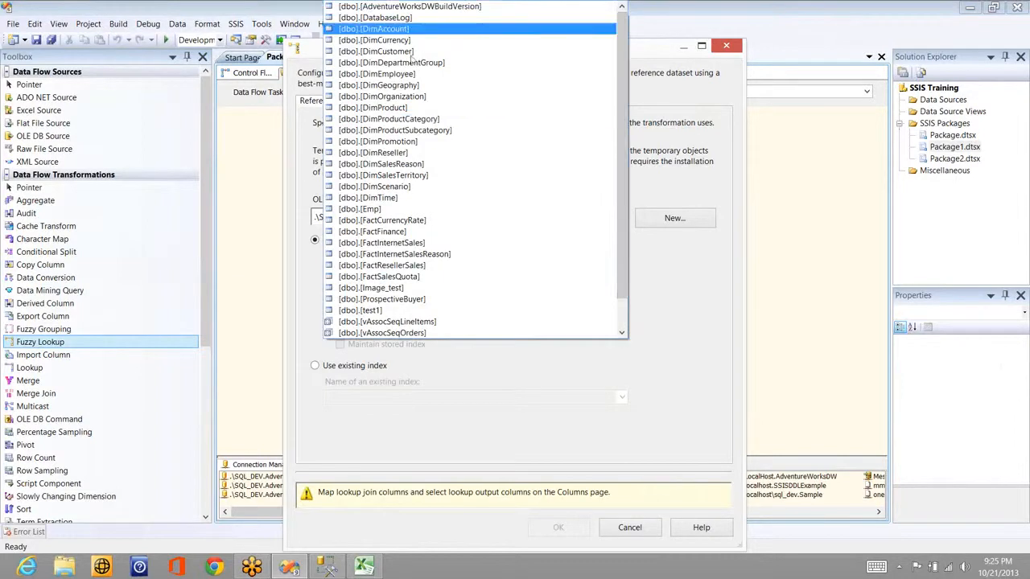
{"action": "left_click", "coordinate": [687, 188]}
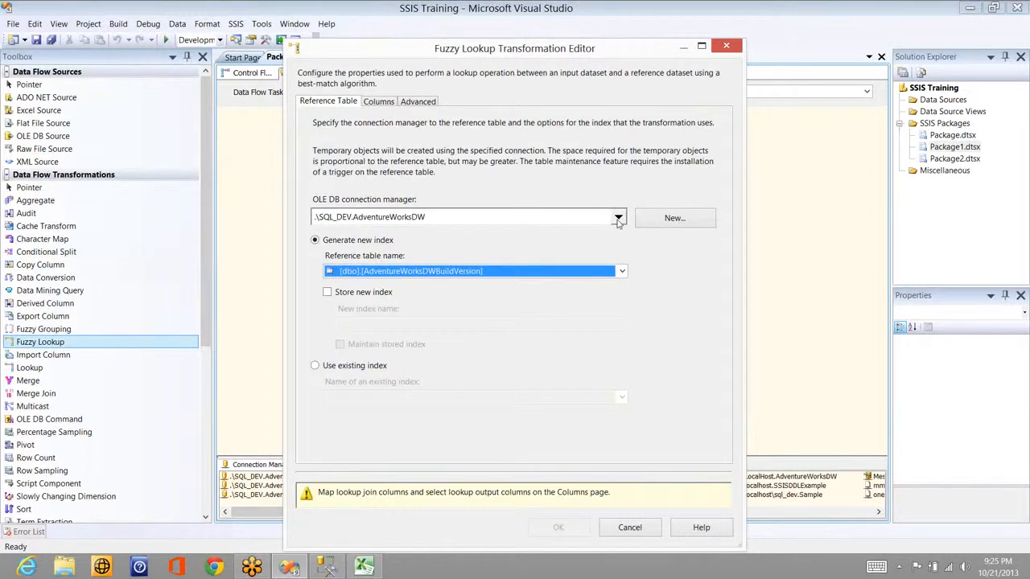
{"action": "left_click", "coordinate": [581, 223]}
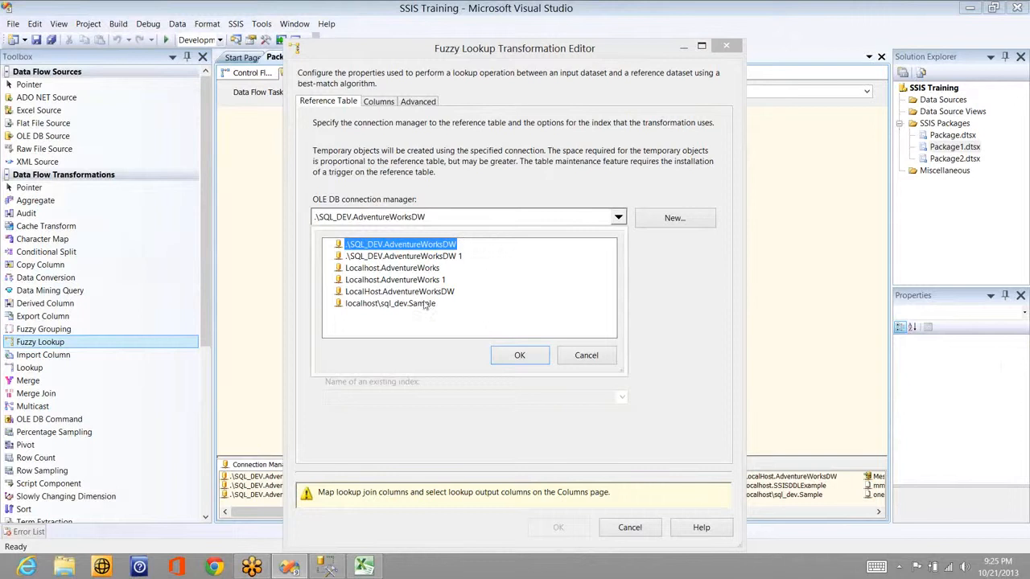
{"action": "left_click", "coordinate": [424, 304]}
{"action": "left_click", "coordinate": [519, 354]}
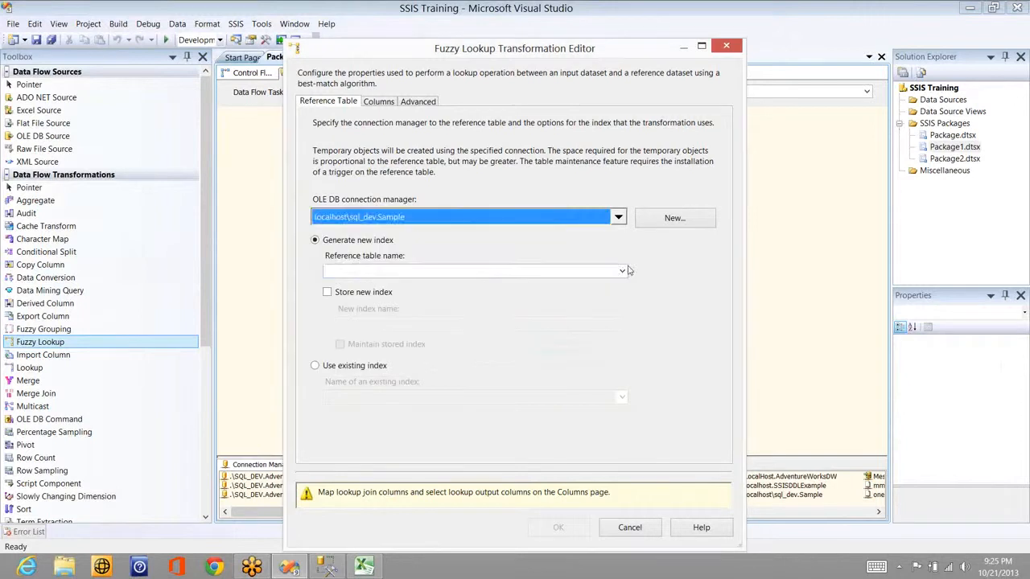
Step: Choose [dbo].[Sales_Person_Lookup] as reference table and store a new index as FuzzyLookupMatchIndex
{"action": "left_click", "coordinate": [623, 272]}
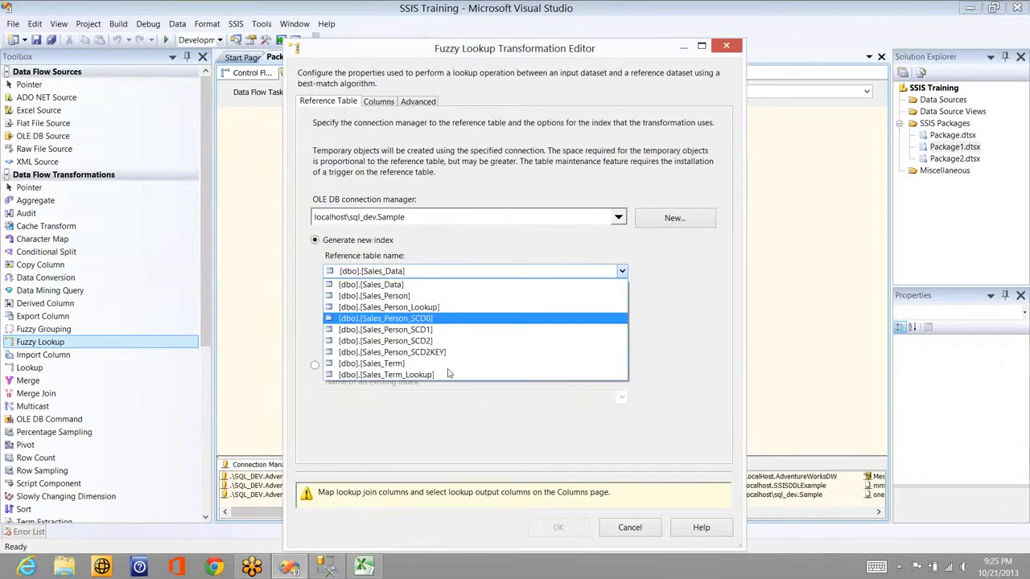
{"action": "left_click", "coordinate": [448, 375]}
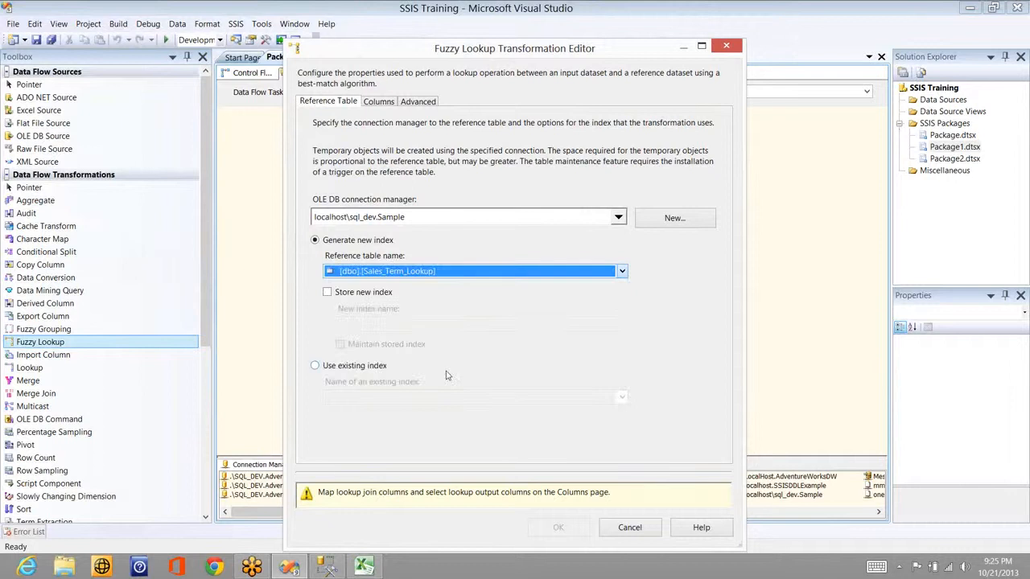
{"action": "left_click", "coordinate": [620, 273]}
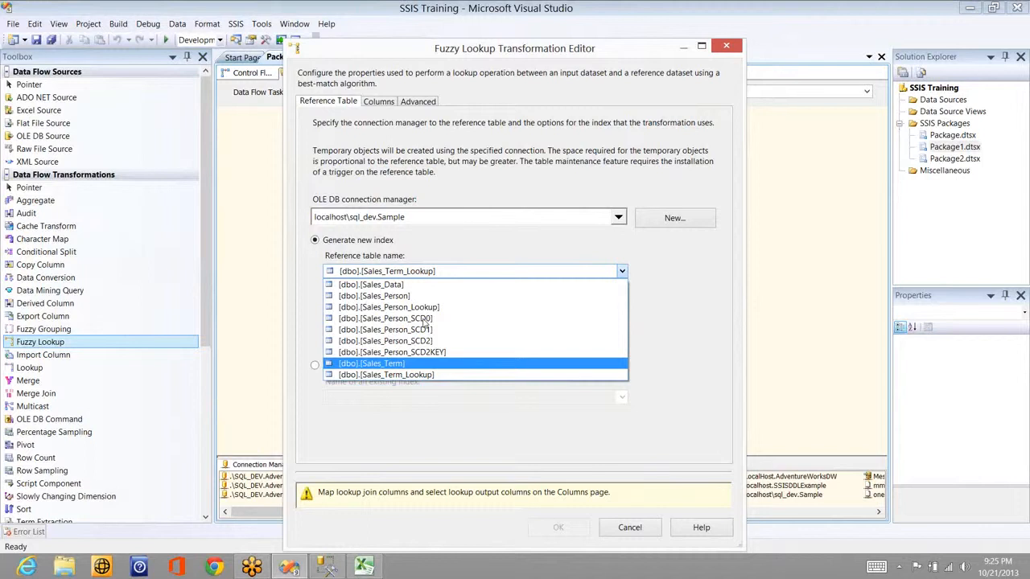
{"action": "left_click", "coordinate": [353, 308]}
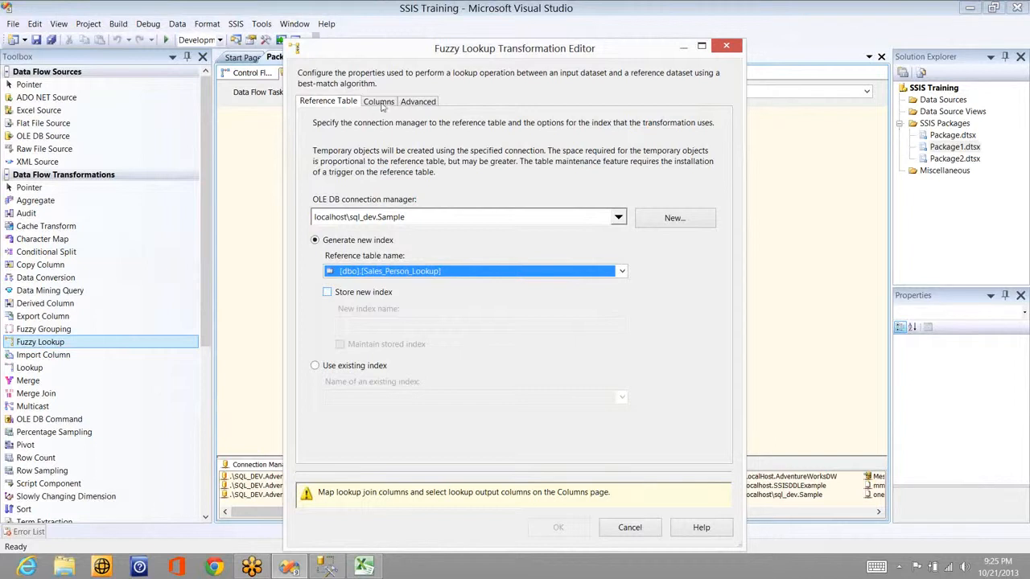
{"action": "left_click", "coordinate": [358, 293]}
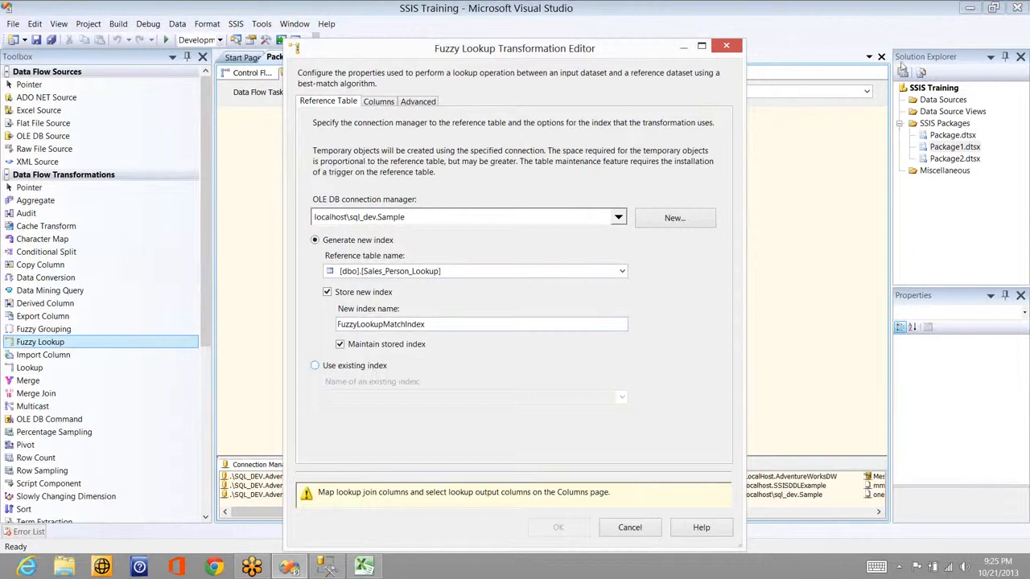
{"action": "left_click", "coordinate": [905, 106]}
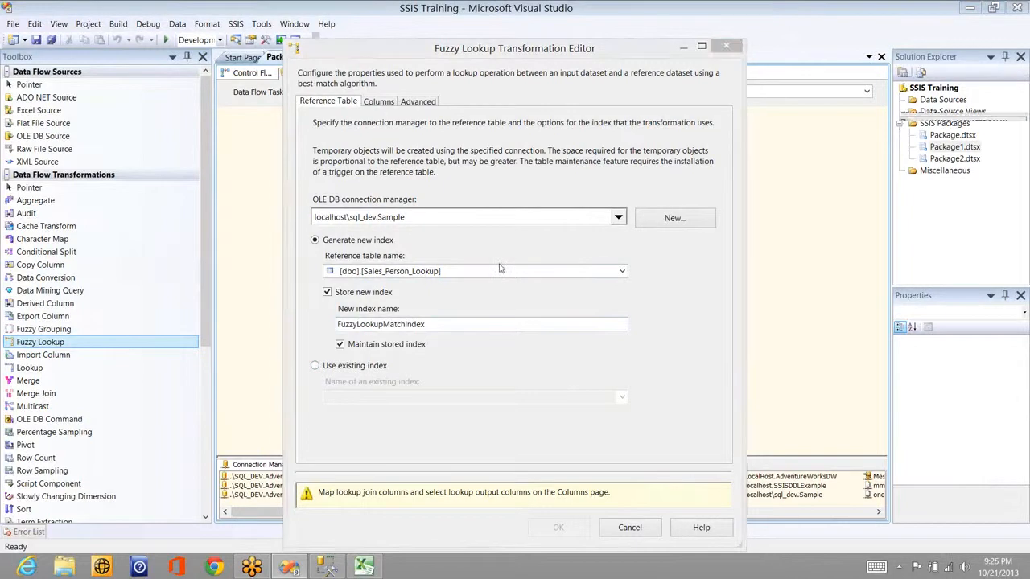
Step: Join input Name to lookup Name, return it as Name (1), and accept the Fuzzy Lookup settings
{"action": "left_click", "coordinate": [389, 102]}
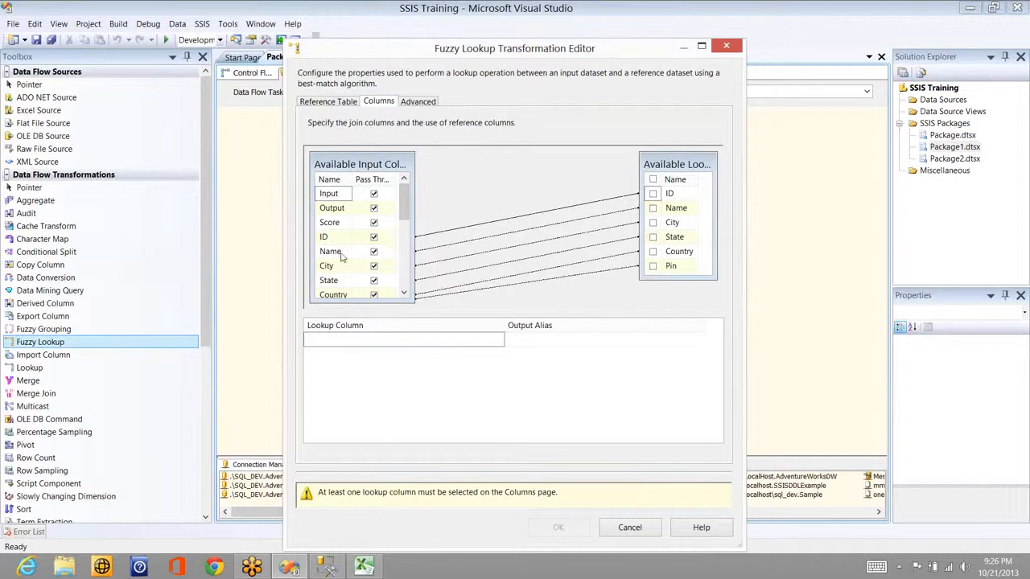
{"action": "left_click_drag", "start_coordinate": [657, 170], "coordinate": [677, 210]}
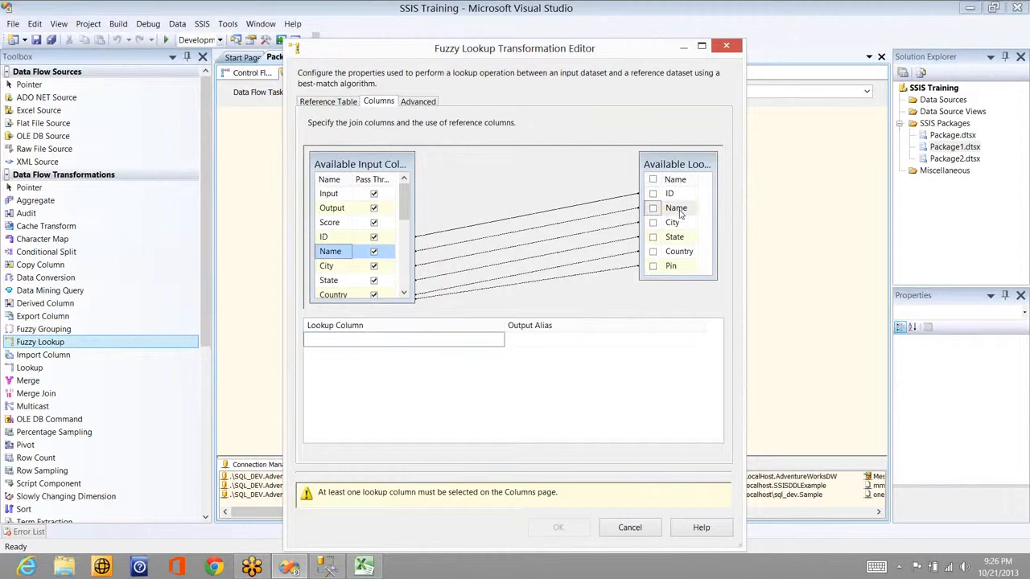
{"action": "left_click", "coordinate": [653, 208]}
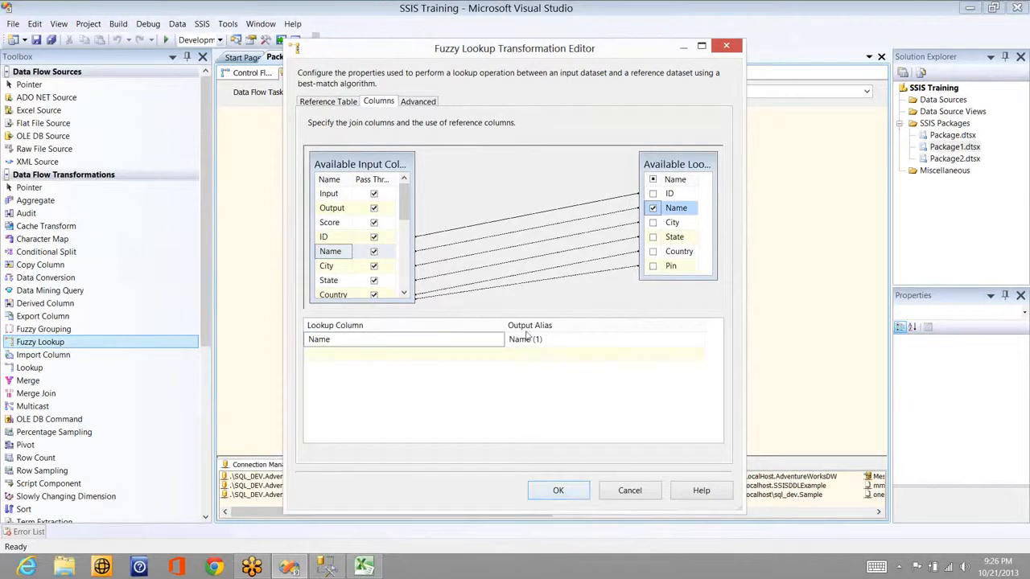
{"action": "left_click", "coordinate": [419, 103]}
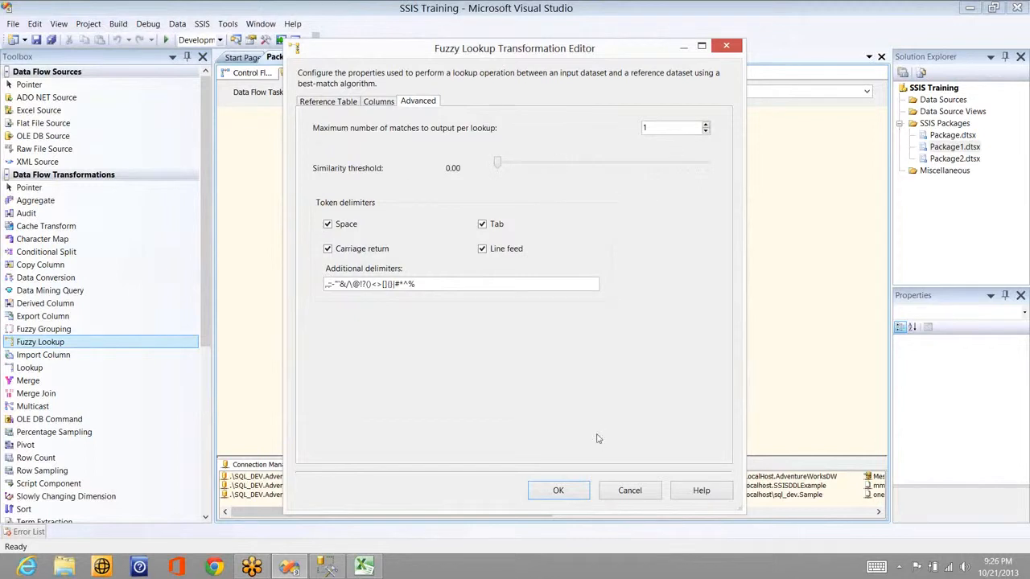
{"action": "left_click", "coordinate": [568, 492]}
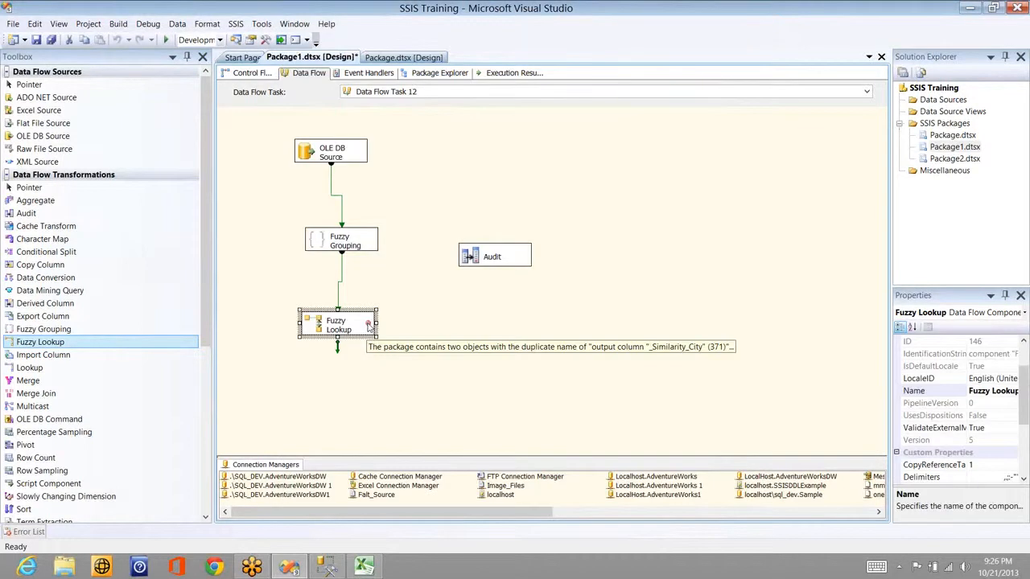
Step: Inspect Fuzzy Lookup's component properties and input columns in the Advanced Editor without changes
{"action": "double_click", "coordinate": [340, 330]}
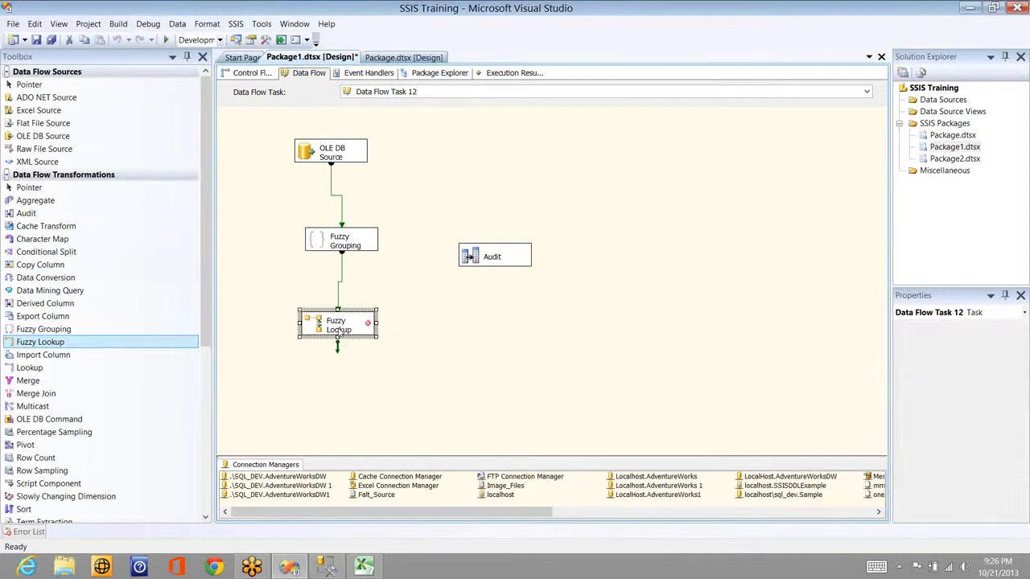
{"action": "left_click", "coordinate": [541, 188]}
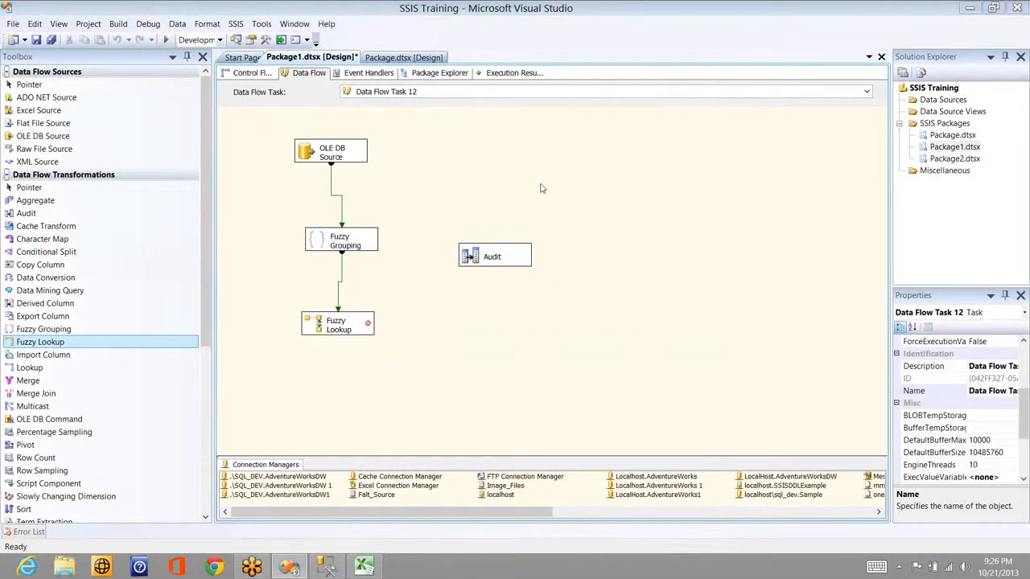
{"action": "left_click", "coordinate": [641, 394]}
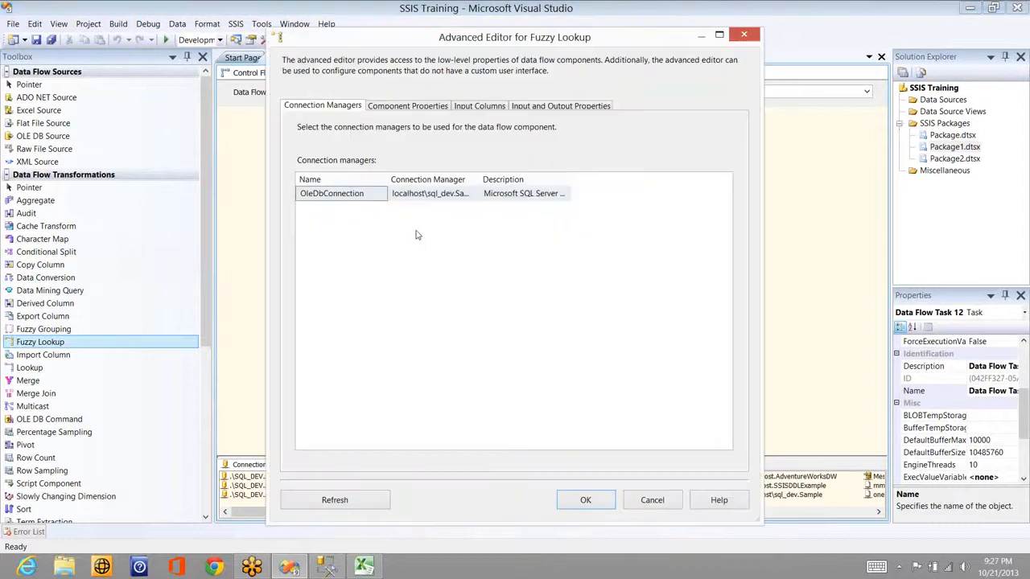
{"action": "left_click", "coordinate": [404, 107]}
{"action": "left_click", "coordinate": [485, 109]}
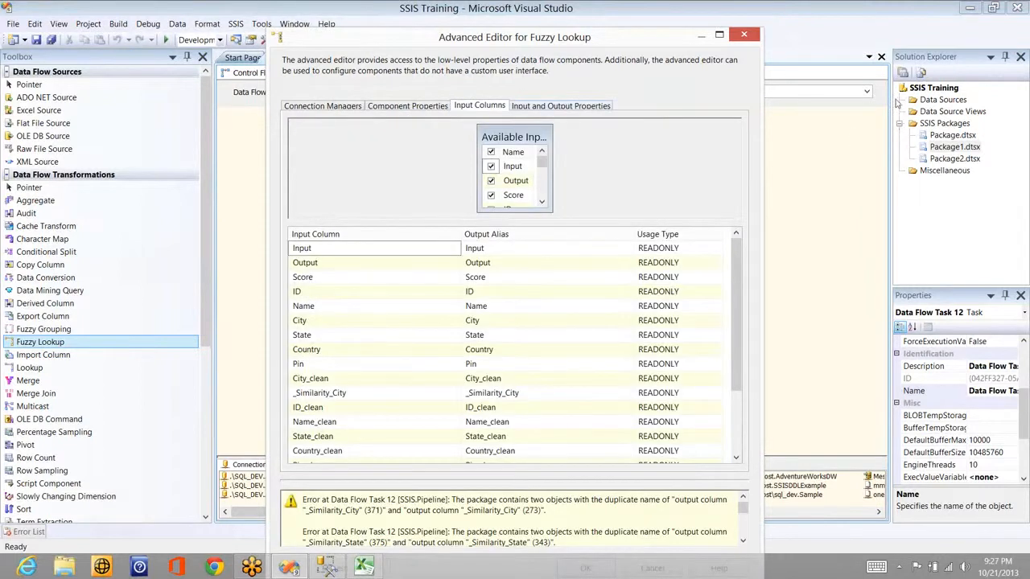
{"action": "key", "text": "Escape"}
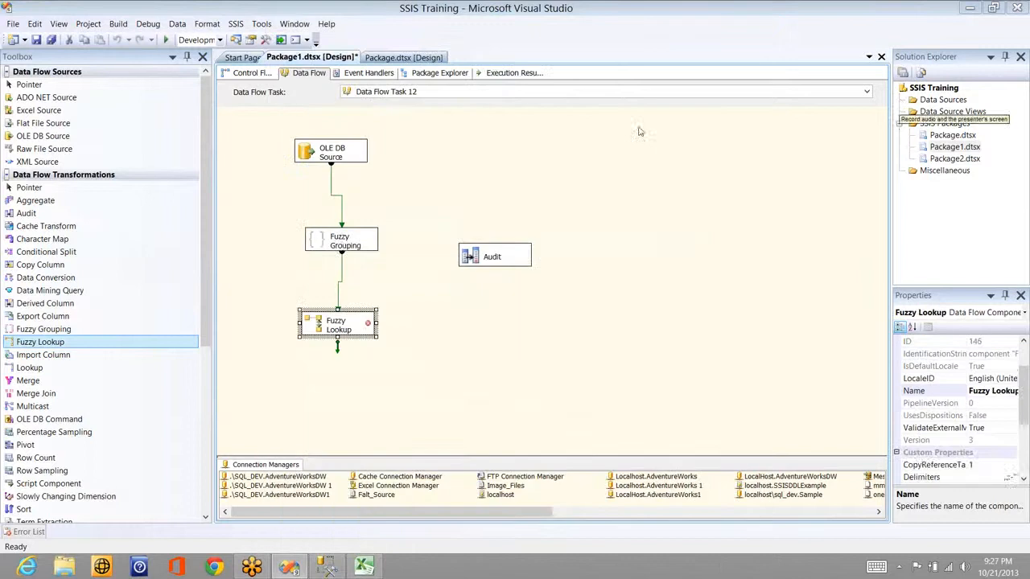
Step: Delete the Fuzzy Grouping transformation from Data Flow Task 12
{"action": "left_click", "coordinate": [344, 246]}
{"action": "key", "text": "Delete"}
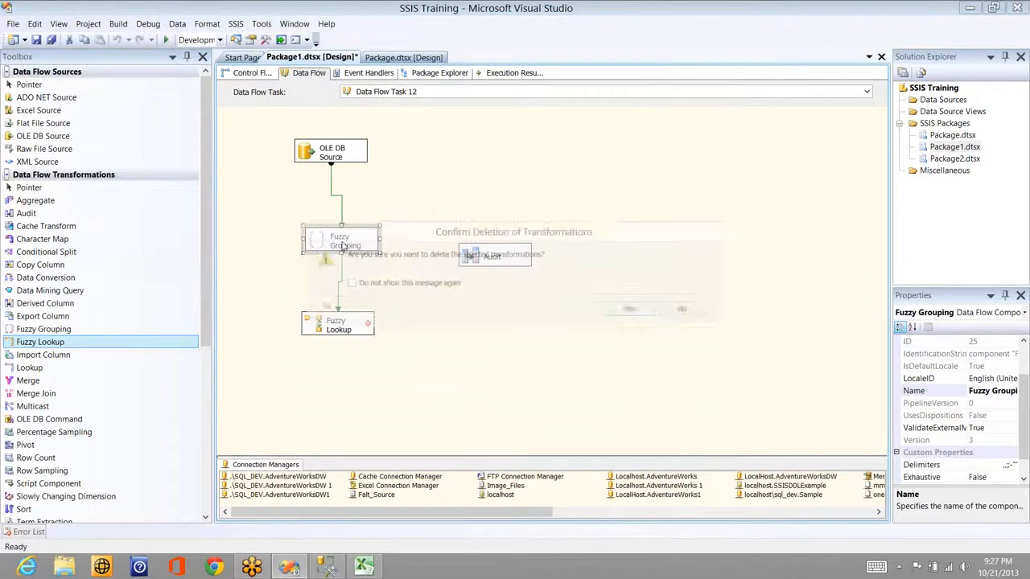
{"action": "key", "text": "Return"}
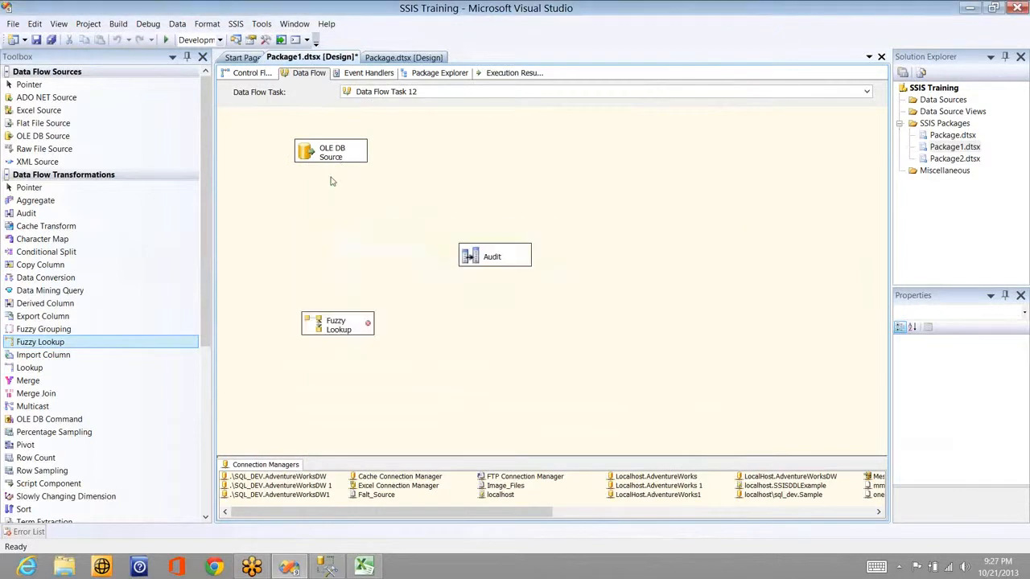
Step: Connect OLE DB Source to Fuzzy Lookup and delete the invalid Input column reference
{"action": "left_click", "coordinate": [331, 156]}
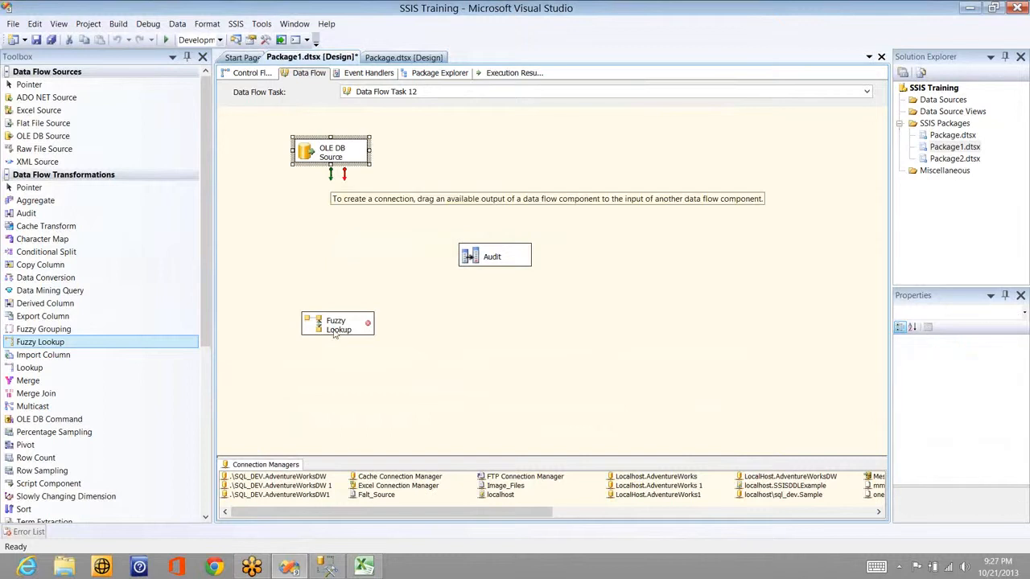
{"action": "left_click_drag", "start_coordinate": [330, 174], "coordinate": [335, 334]}
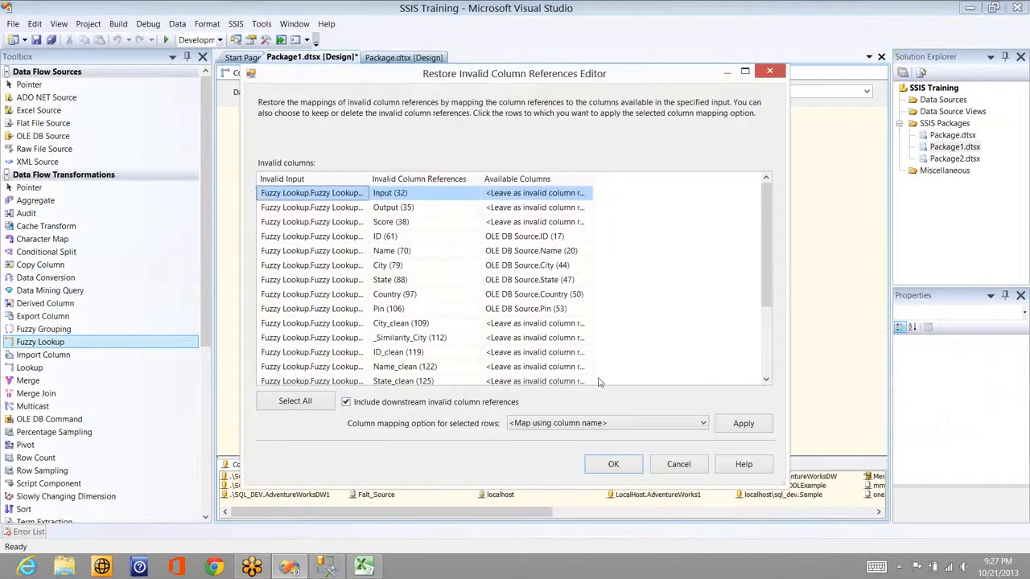
{"action": "left_click", "coordinate": [702, 423]}
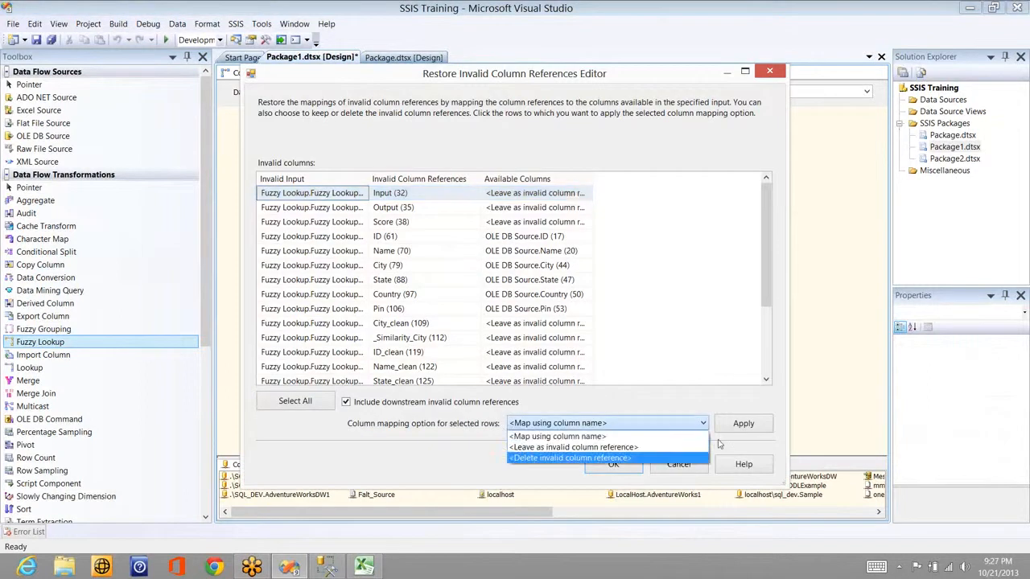
{"action": "left_click", "coordinate": [683, 457]}
{"action": "left_click", "coordinate": [744, 429]}
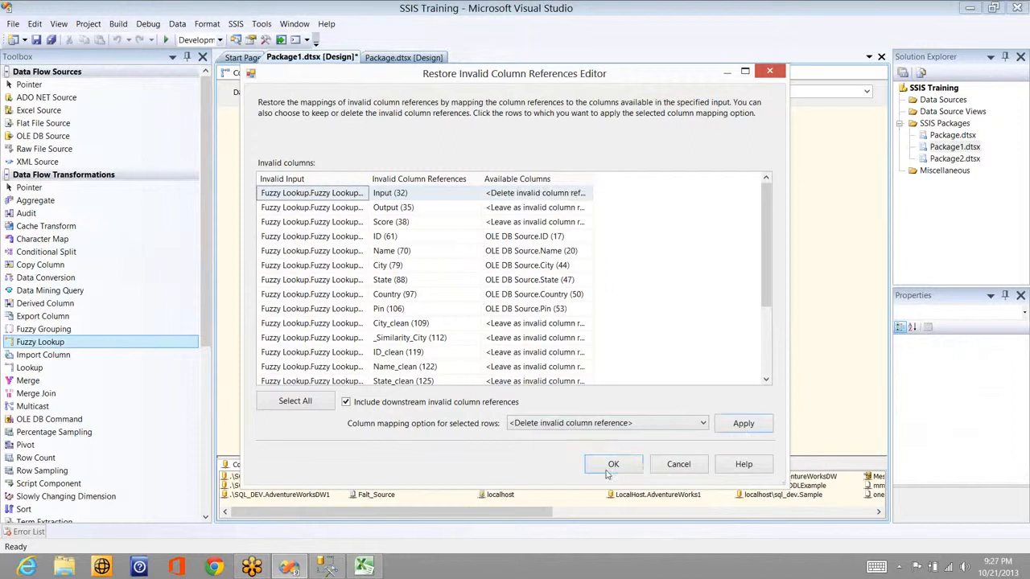
{"action": "left_click", "coordinate": [606, 469]}
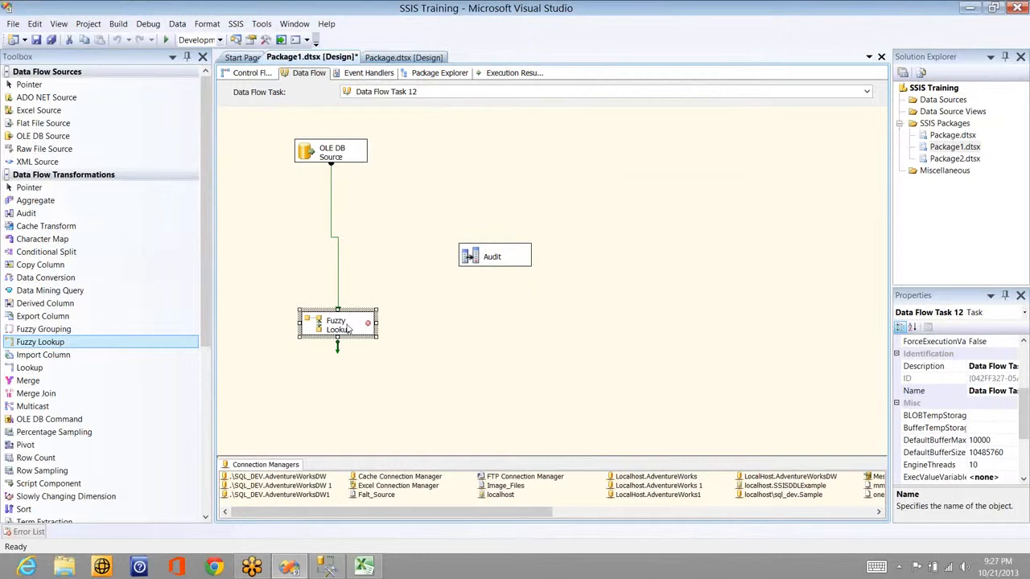
Step: Delete all remaining invalid column references on Fuzzy Lookup
{"action": "double_click", "coordinate": [371, 338]}
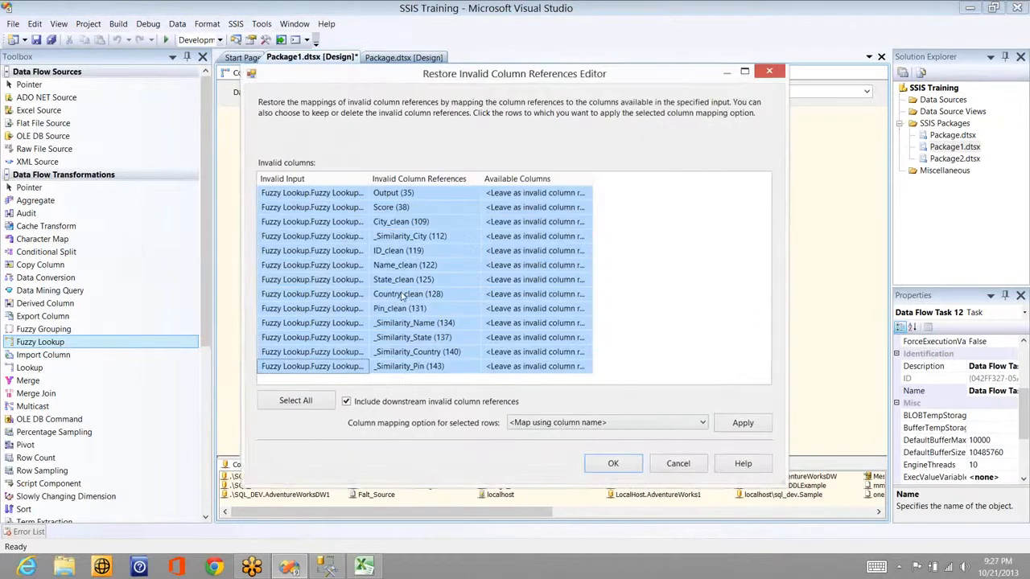
{"action": "left_click", "coordinate": [565, 426]}
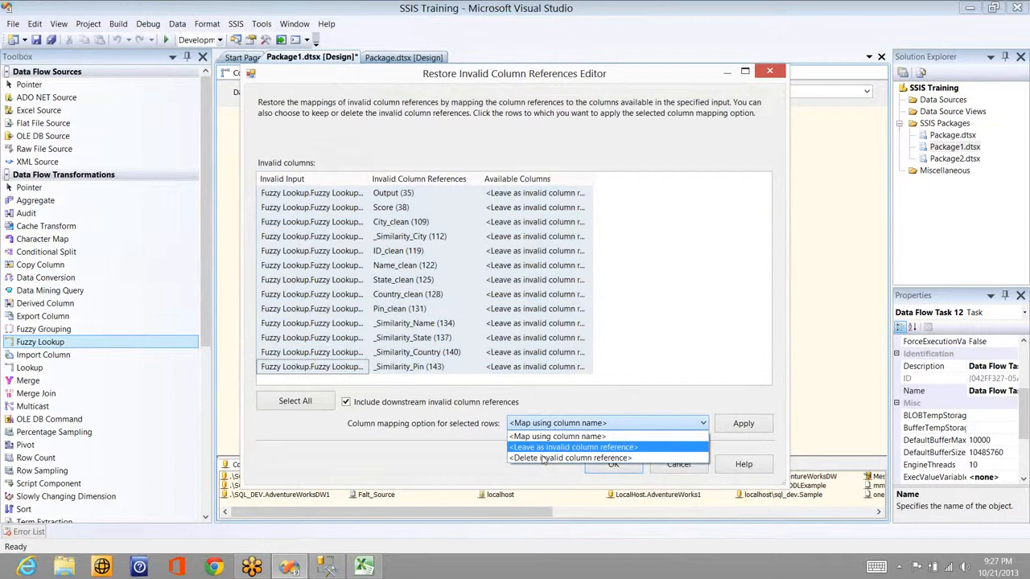
{"action": "left_click", "coordinate": [543, 457]}
{"action": "left_click", "coordinate": [727, 424]}
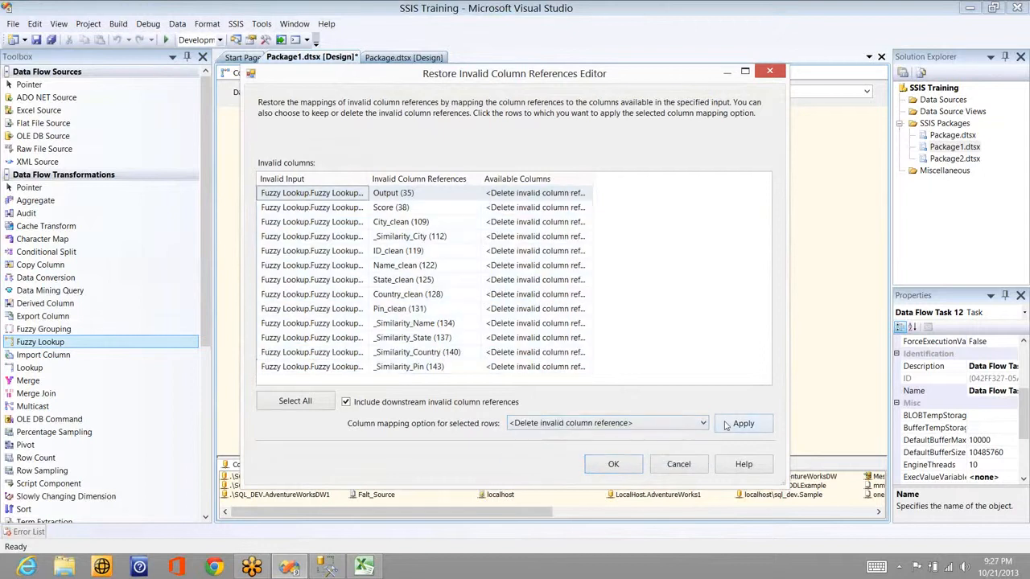
{"action": "left_click", "coordinate": [611, 463]}
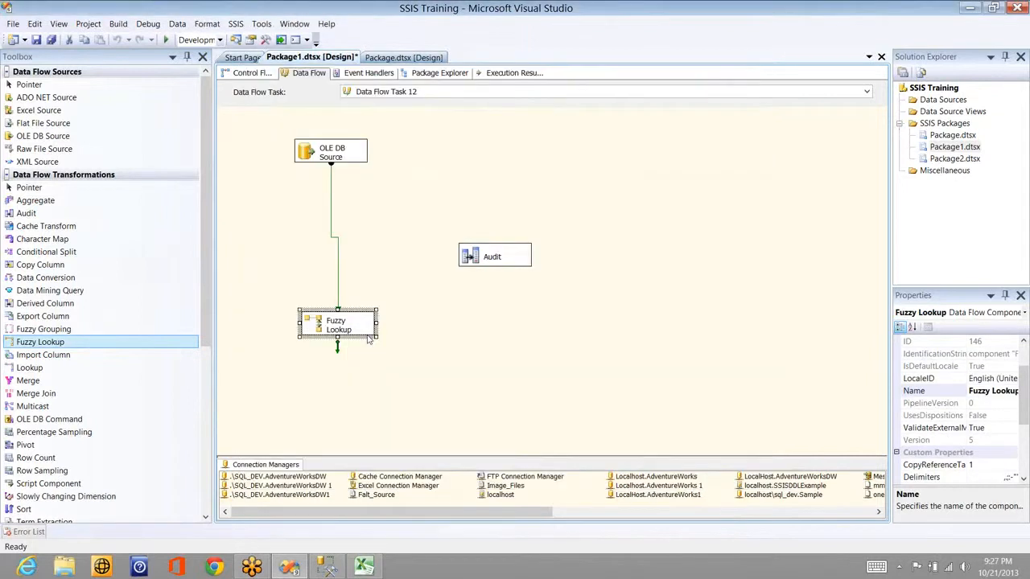
{"action": "left_click", "coordinate": [368, 339]}
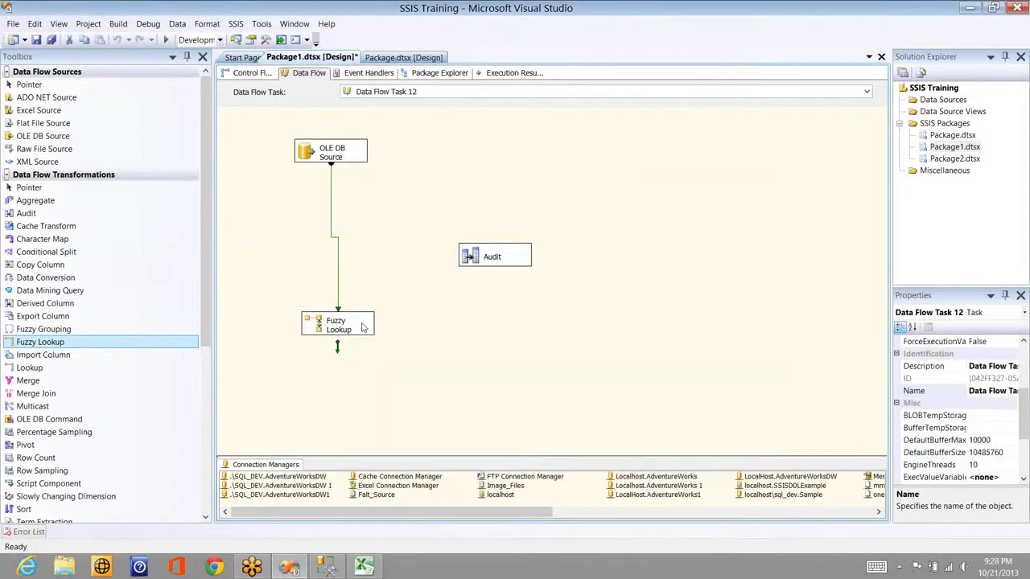
Step: Reconfirm Fuzzy Lookup's Name-to-Name join returning Name (1) and dismiss the error message
{"action": "left_click", "coordinate": [345, 325]}
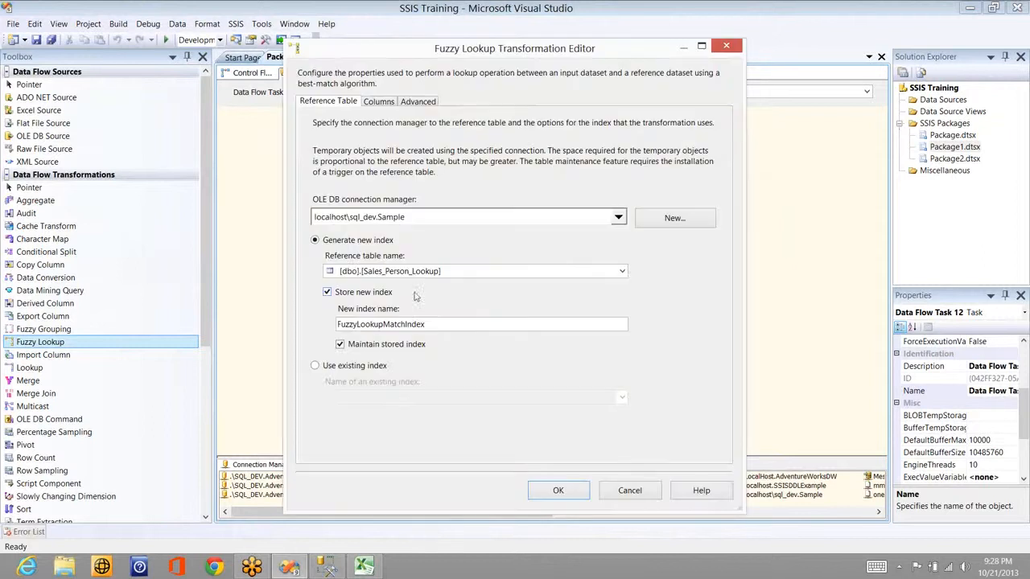
{"action": "left_click", "coordinate": [386, 103]}
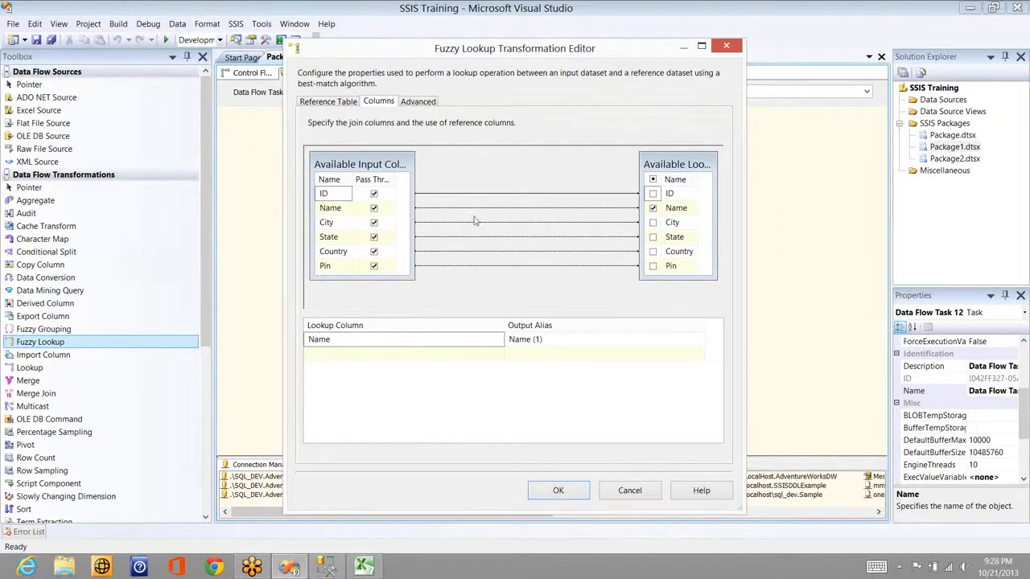
{"action": "left_click", "coordinate": [565, 487]}
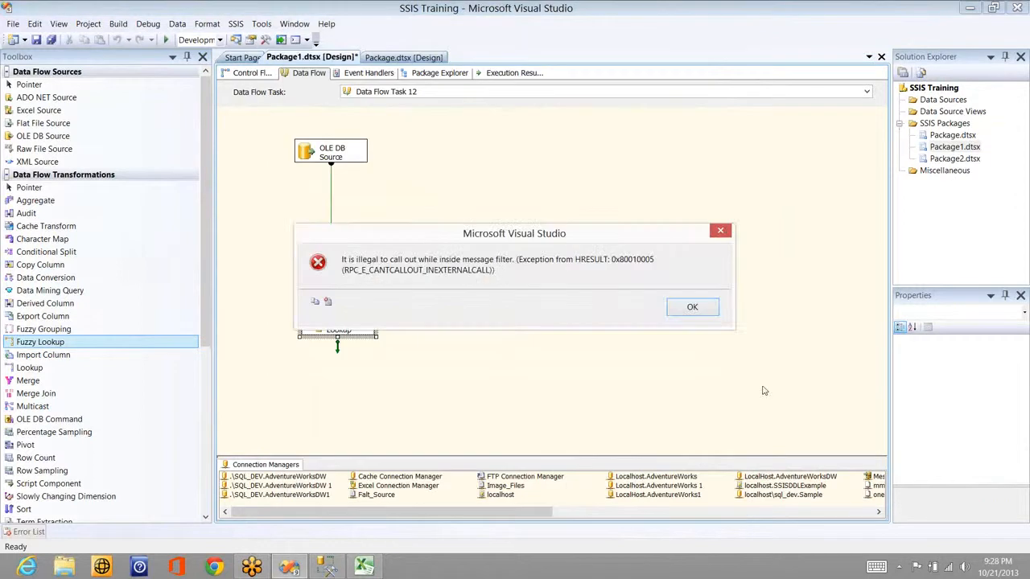
{"action": "left_click", "coordinate": [696, 308]}
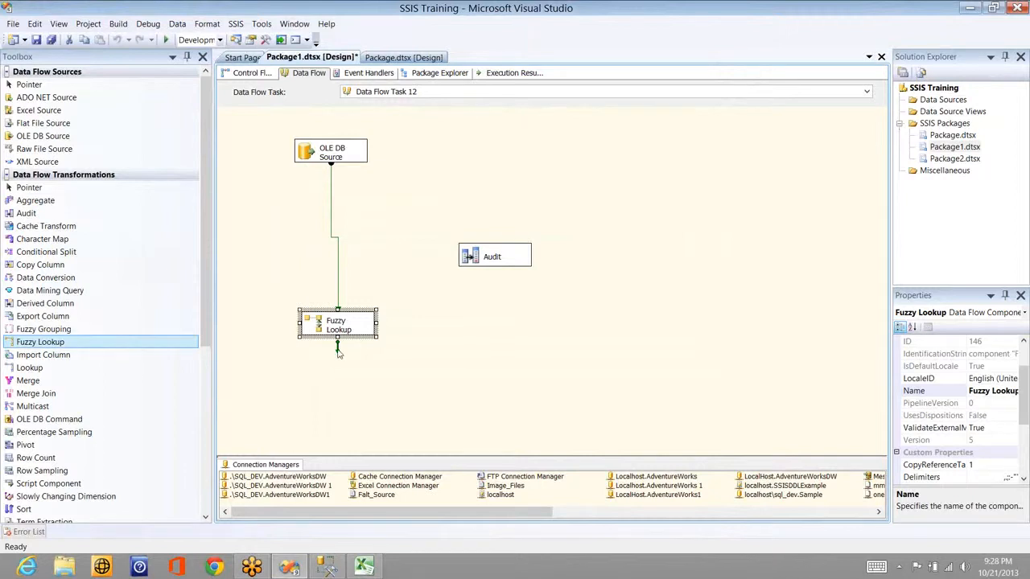
Step: Connect Fuzzy Lookup to Audit with a grid data viewer on the path, then execute Data Flow Task 12
{"action": "left_click_drag", "start_coordinate": [337, 352], "coordinate": [493, 259]}
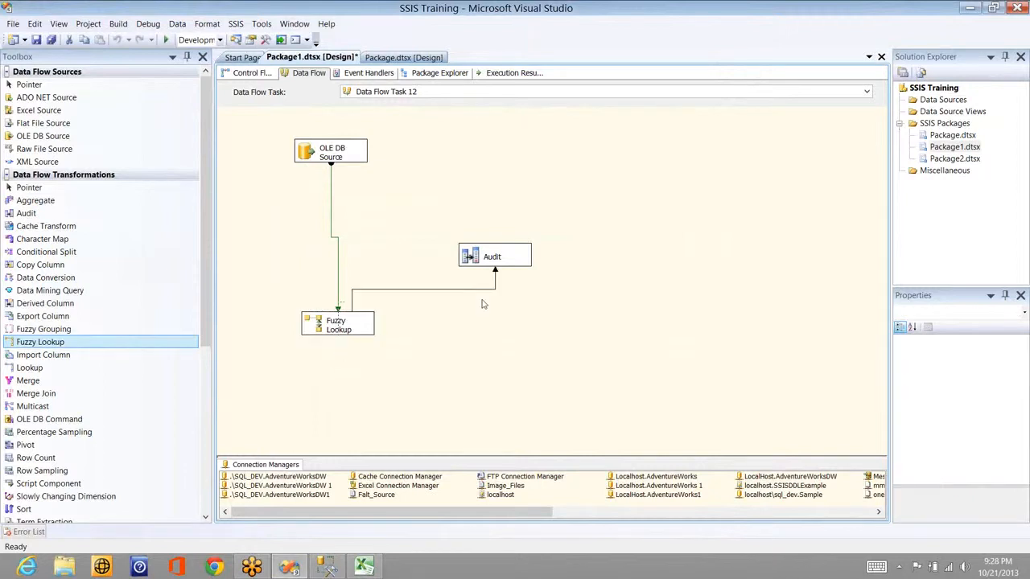
{"action": "double_click", "coordinate": [482, 289]}
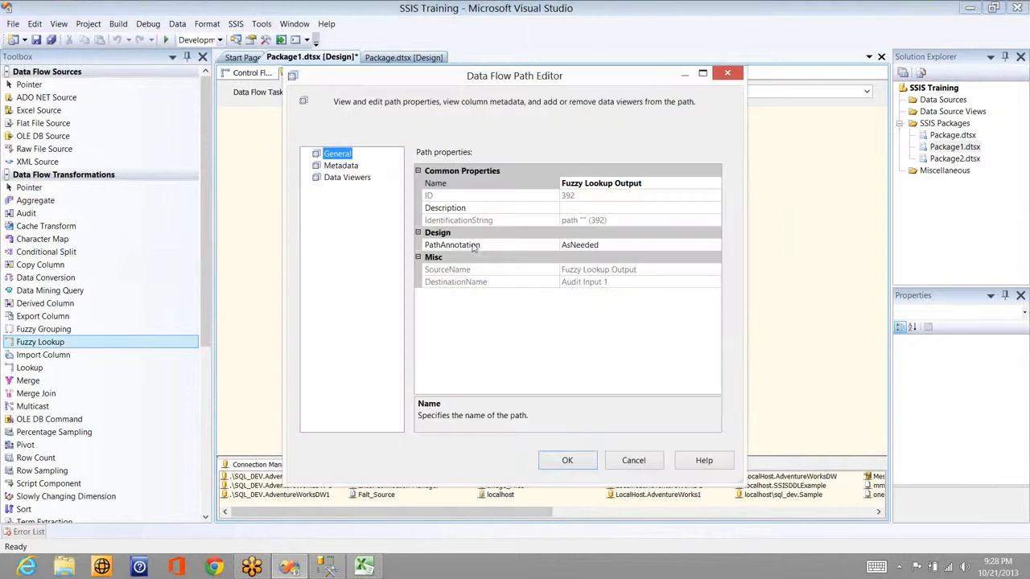
{"action": "left_click", "coordinate": [354, 179]}
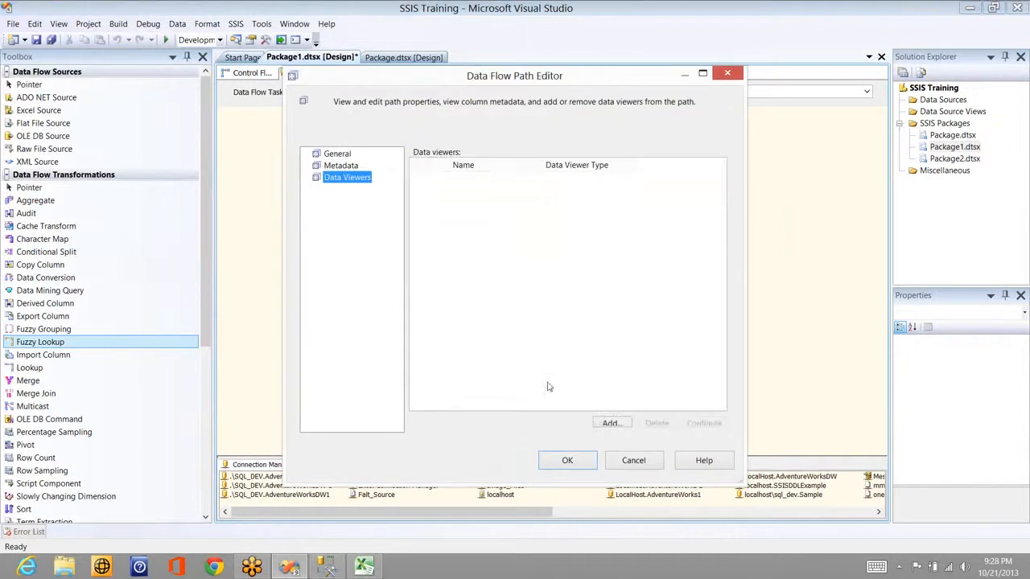
{"action": "left_click", "coordinate": [611, 425]}
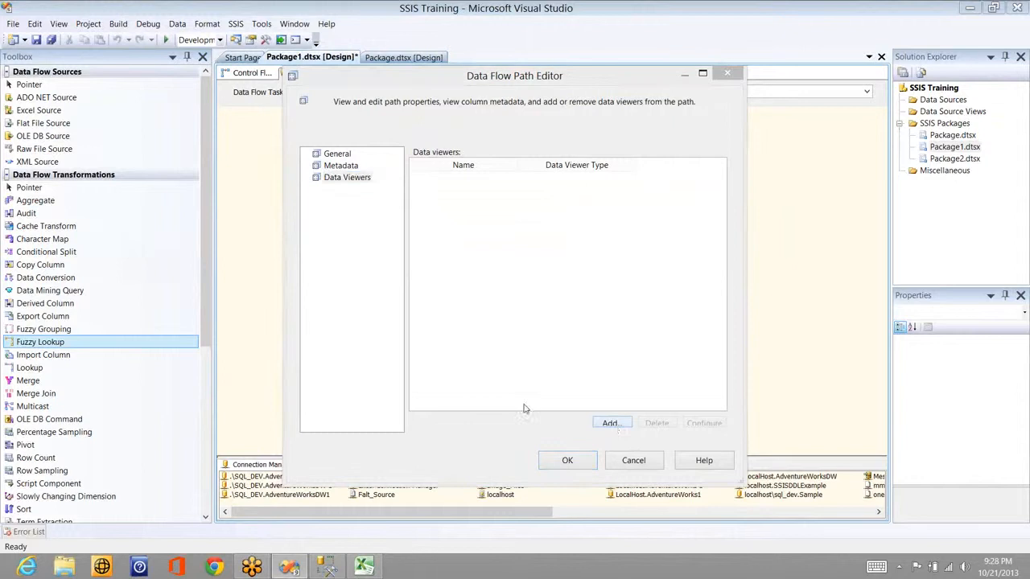
{"action": "left_click", "coordinate": [511, 410]}
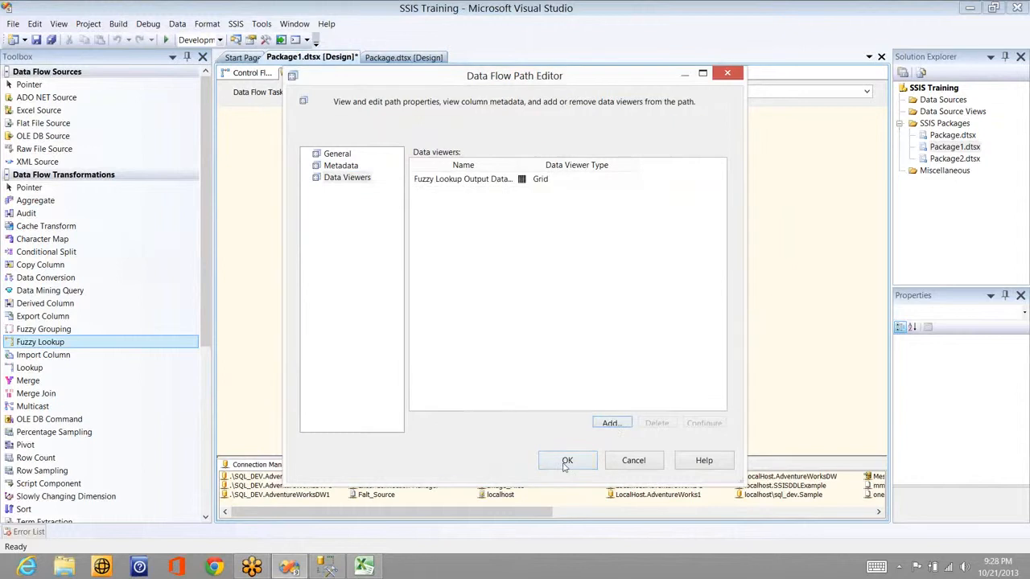
{"action": "key", "text": "Return"}
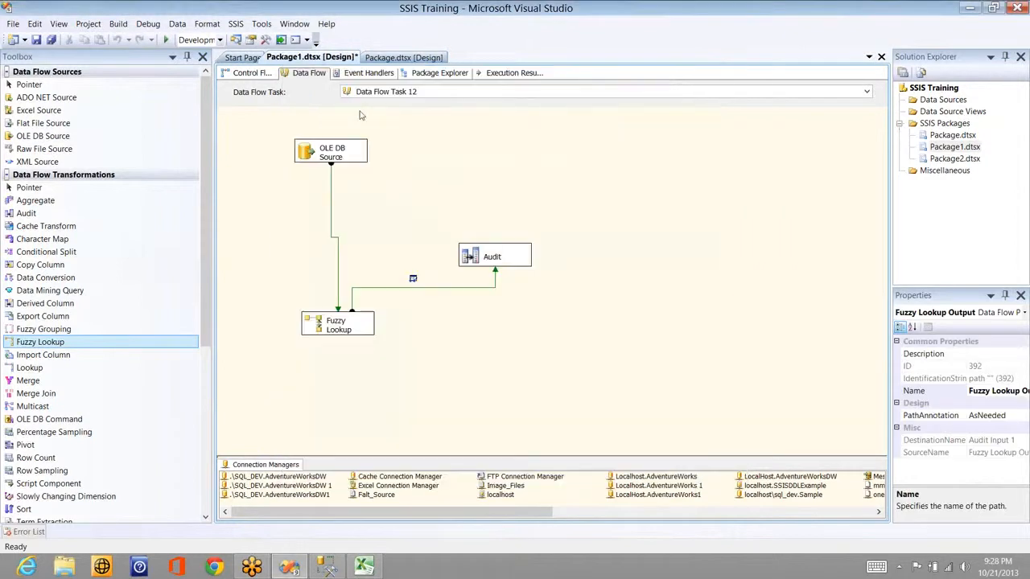
{"action": "right_click", "coordinate": [343, 188]}
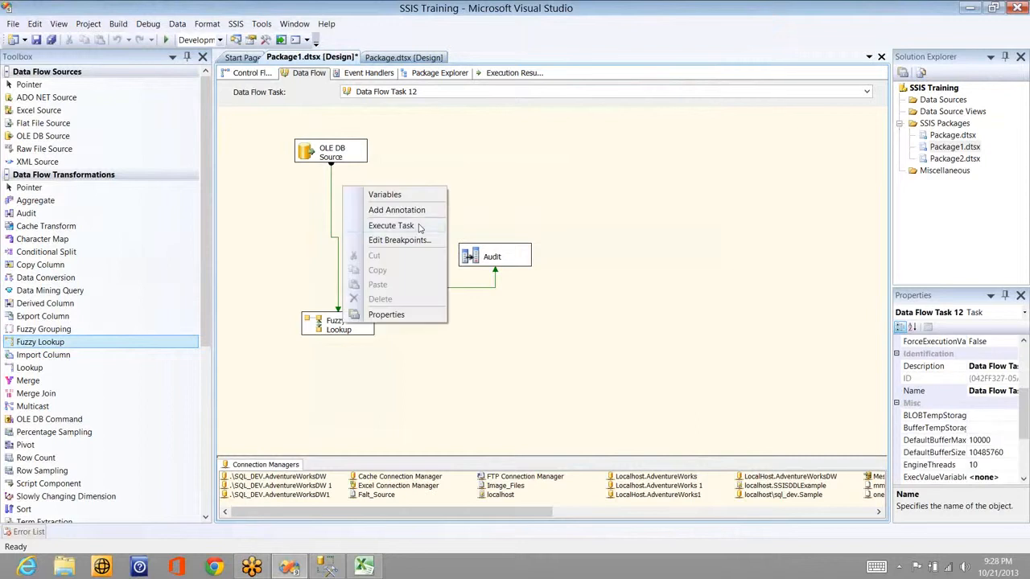
{"action": "left_click", "coordinate": [419, 229]}
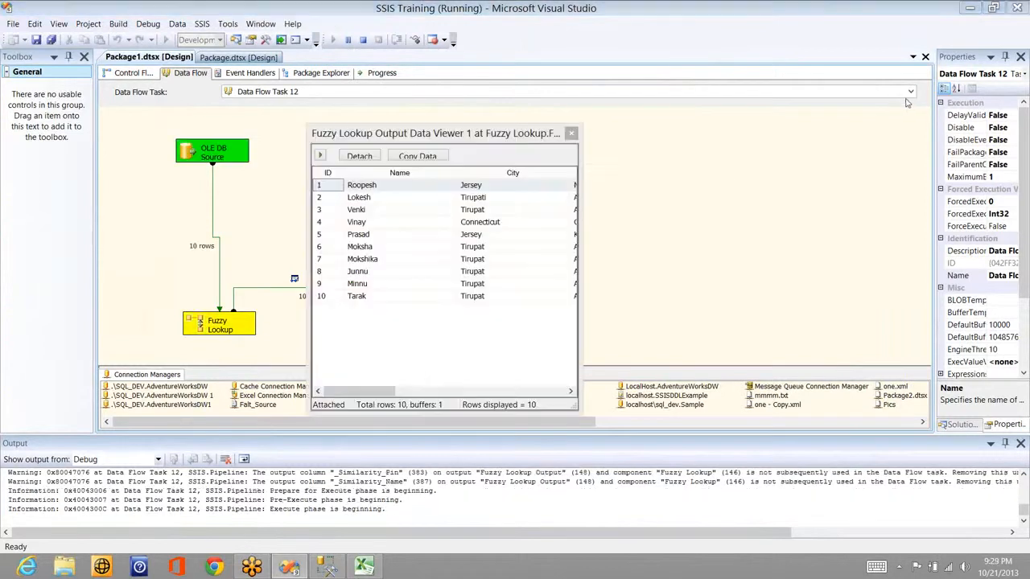
Step: Auto-fit the _Similarity and _Confidence columns in the data viewer to show full scores
{"action": "left_click", "coordinate": [366, 392]}
{"action": "left_click_drag", "start_coordinate": [399, 397], "coordinate": [489, 396]}
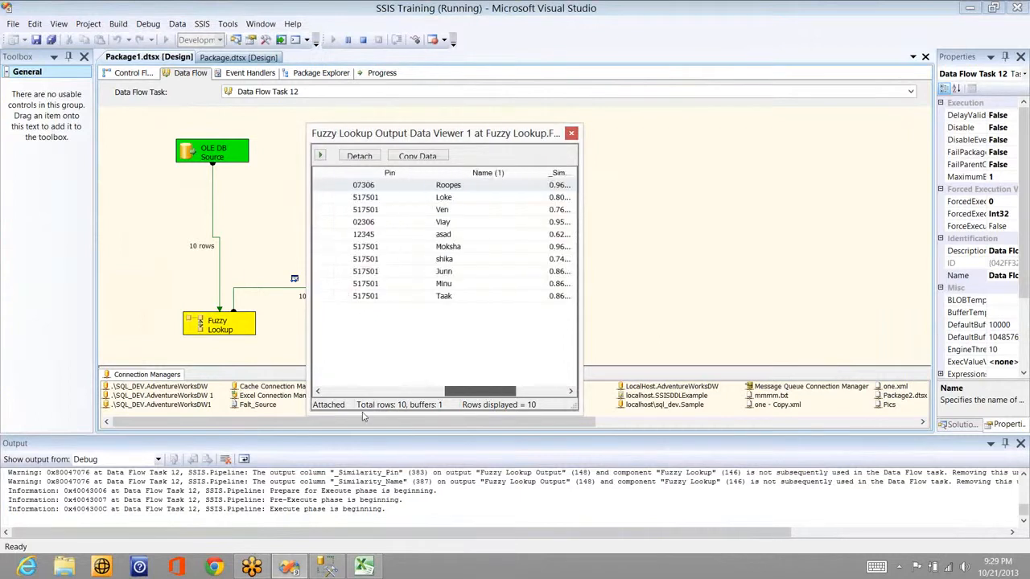
{"action": "left_click_drag", "start_coordinate": [362, 416], "coordinate": [513, 400]}
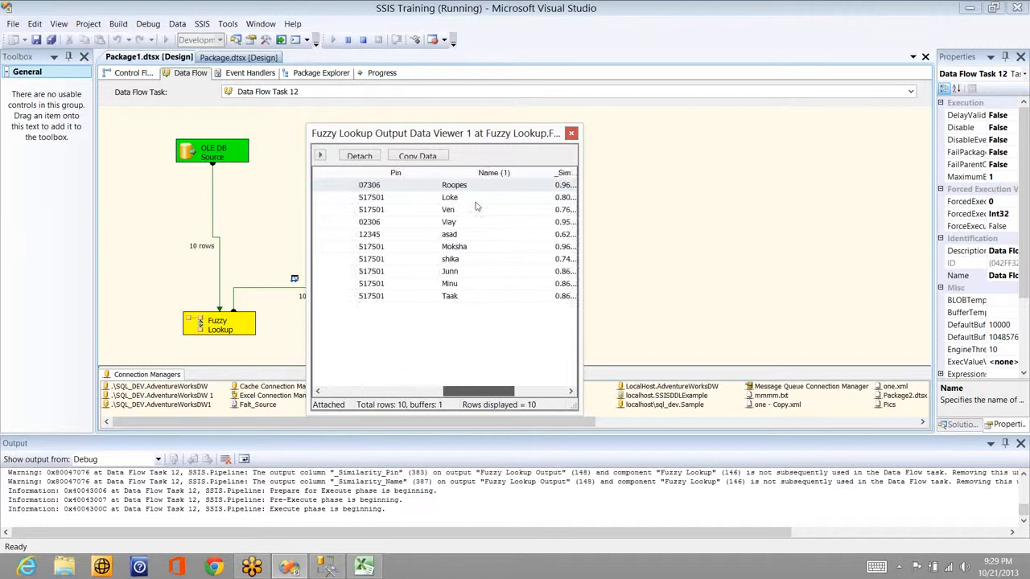
{"action": "left_click_drag", "start_coordinate": [476, 207], "coordinate": [525, 390]}
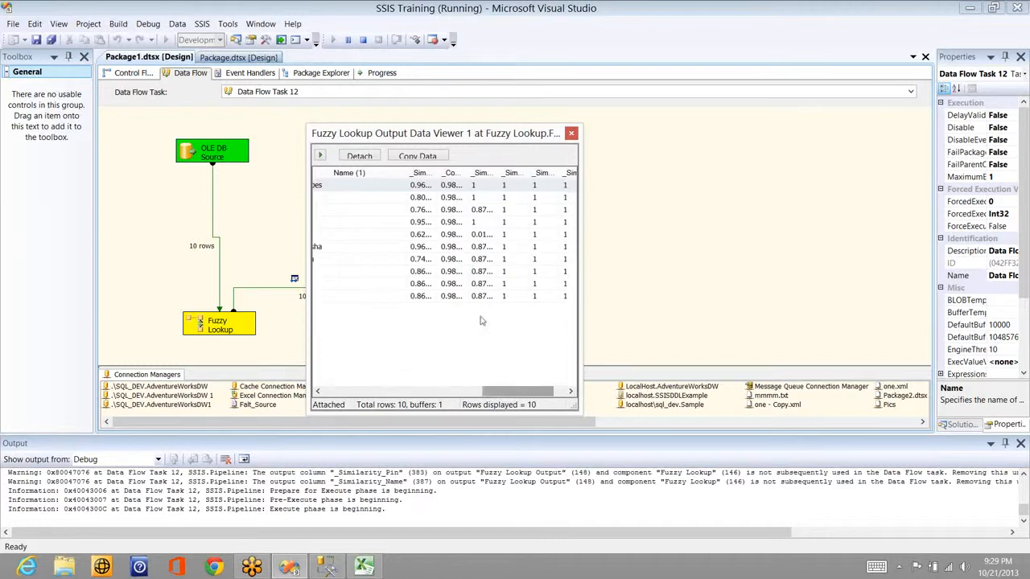
{"action": "double_click", "coordinate": [453, 174]}
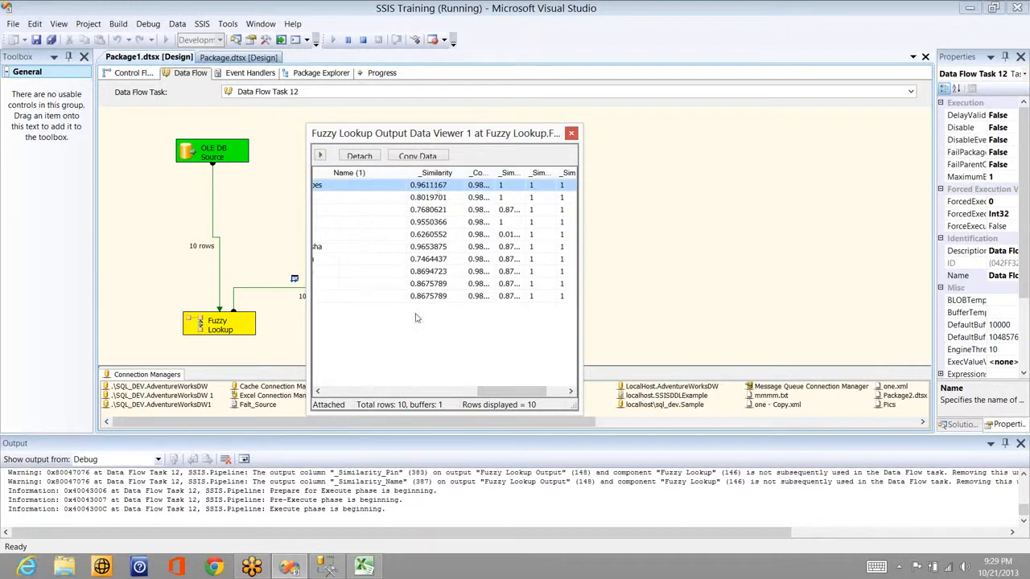
{"action": "left_click", "coordinate": [424, 201]}
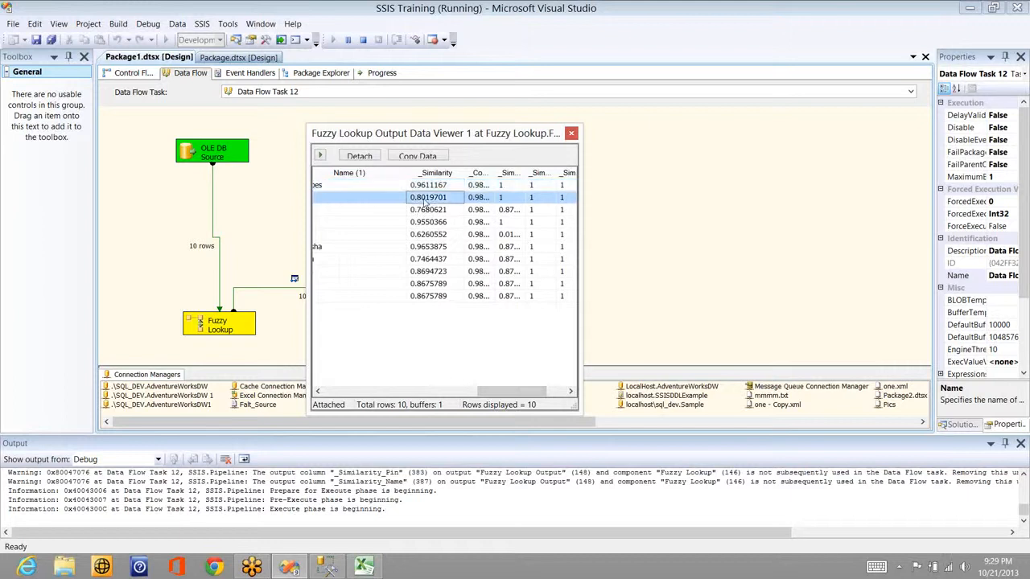
{"action": "left_click", "coordinate": [426, 211]}
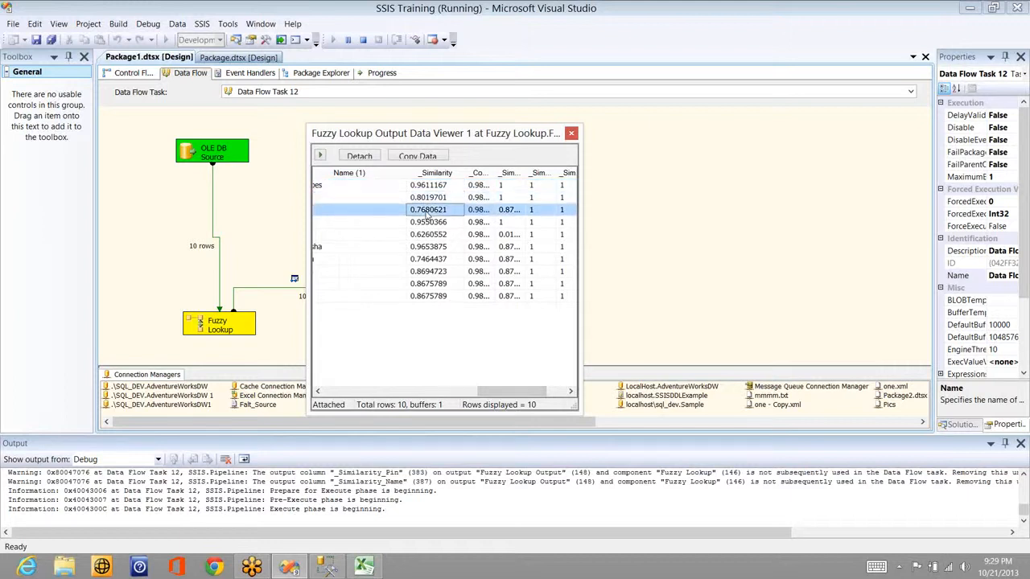
{"action": "left_click", "coordinate": [429, 221]}
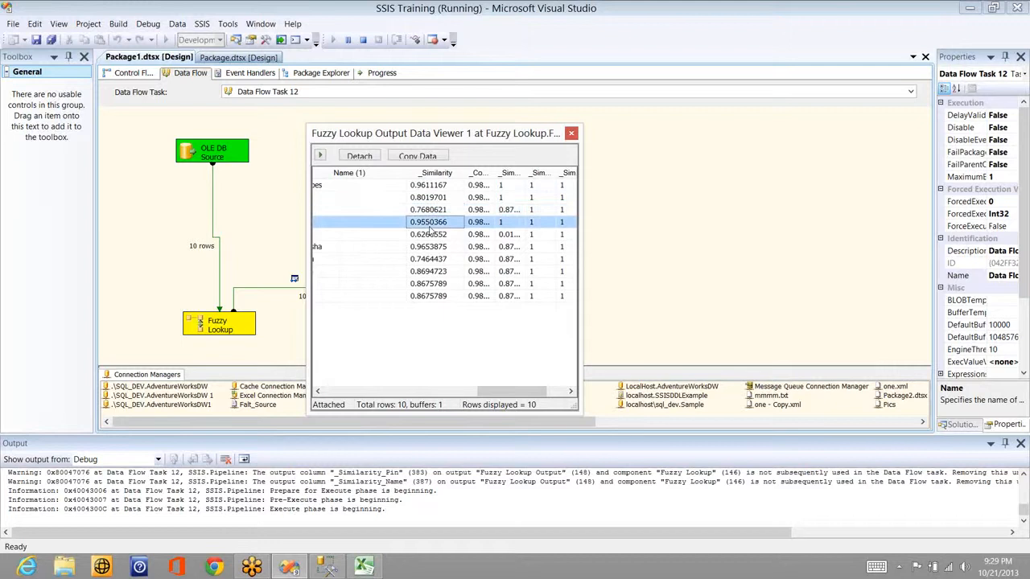
{"action": "double_click", "coordinate": [495, 174]}
{"action": "left_click", "coordinate": [489, 187]}
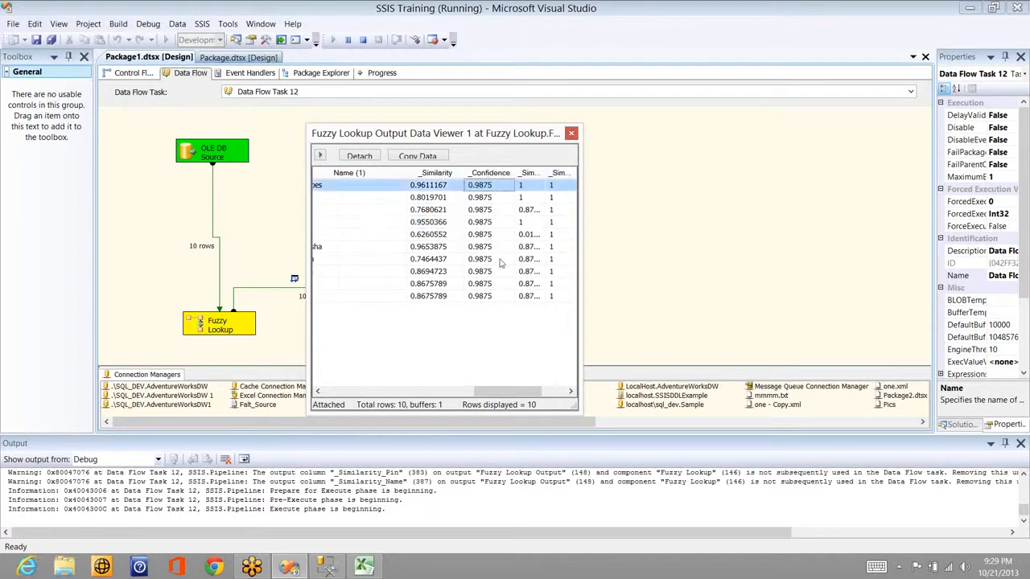
Step: Auto-fit the _Similarity_City, _Similarity_Country and _Similarity_Pin columns
{"action": "double_click", "coordinate": [547, 172]}
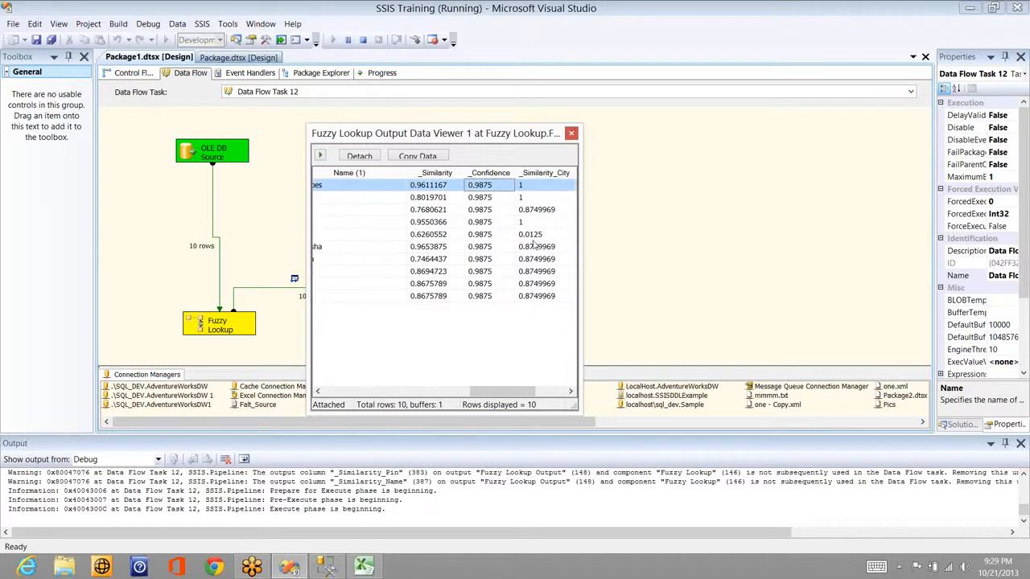
{"action": "left_click", "coordinate": [555, 391]}
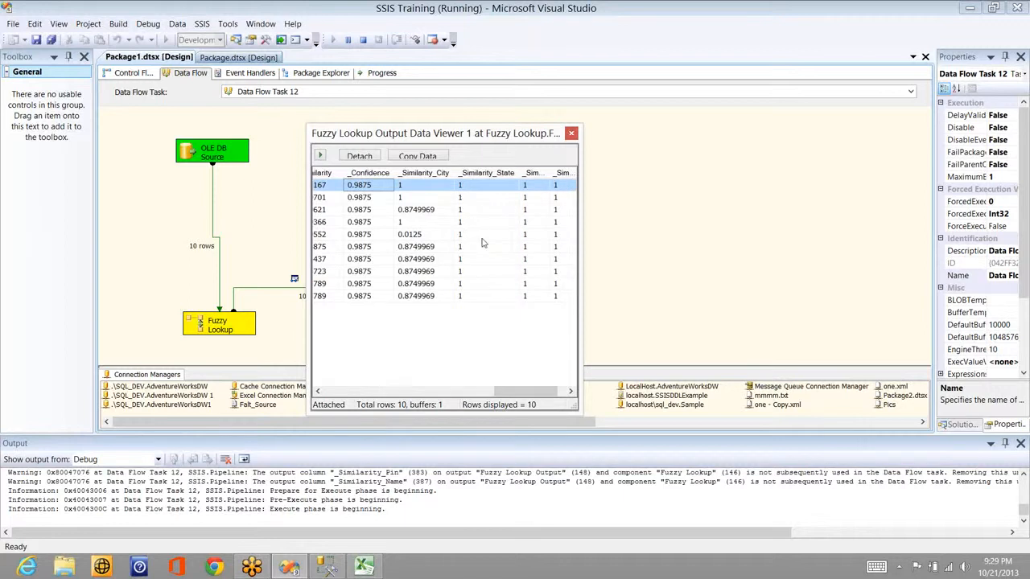
{"action": "left_click", "coordinate": [571, 391]}
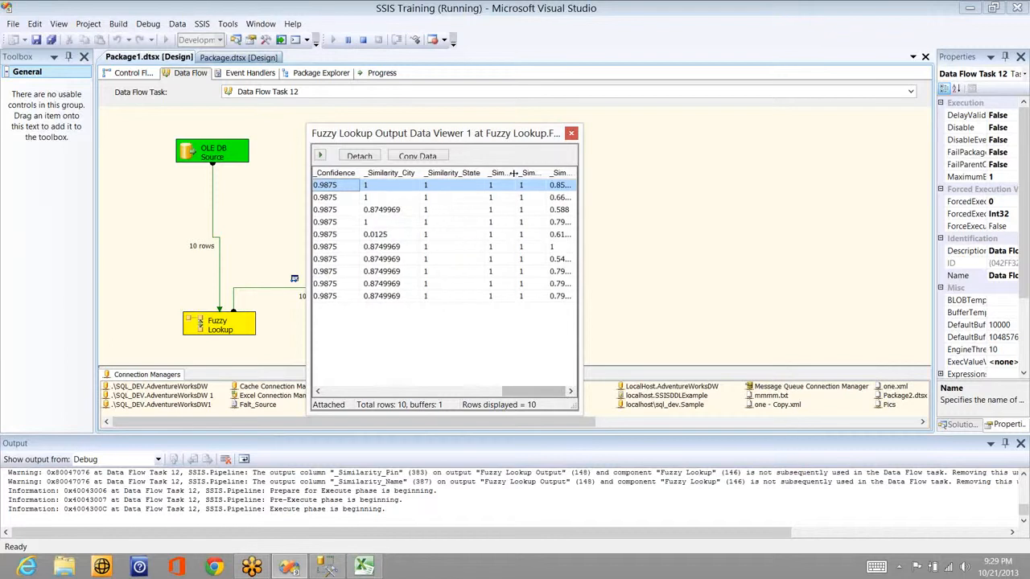
{"action": "double_click", "coordinate": [515, 179]}
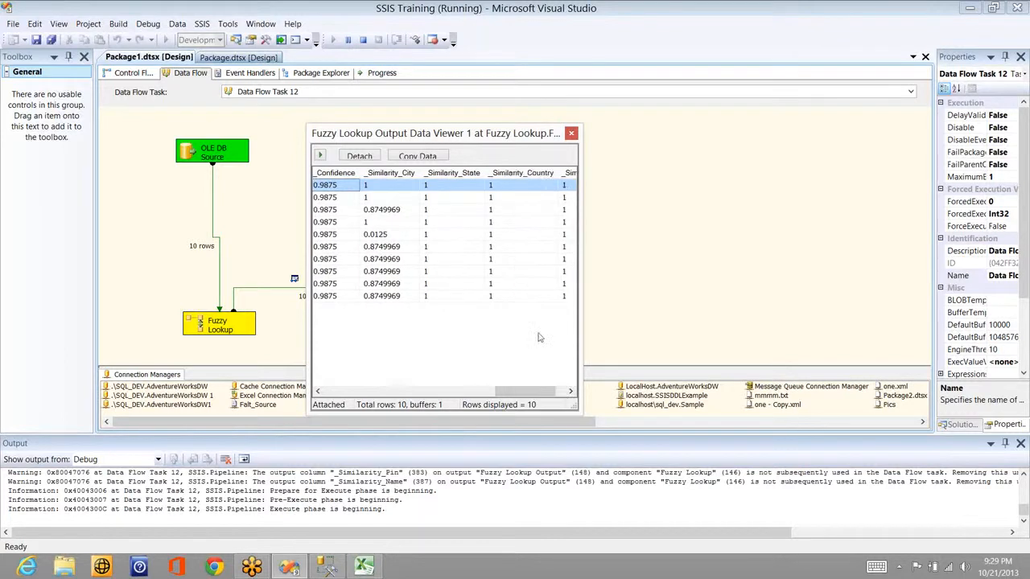
{"action": "left_click", "coordinate": [568, 392]}
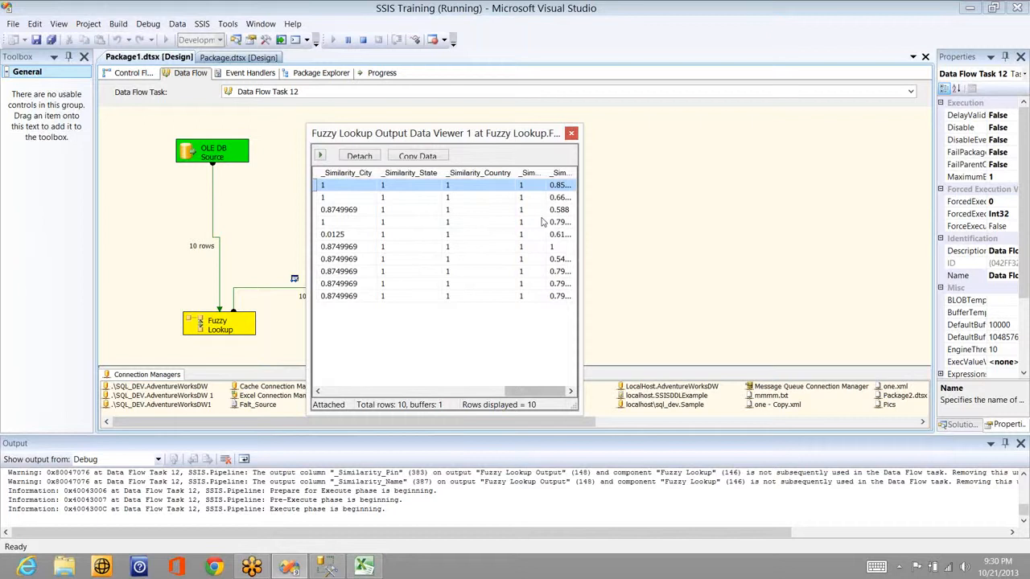
{"action": "double_click", "coordinate": [544, 172]}
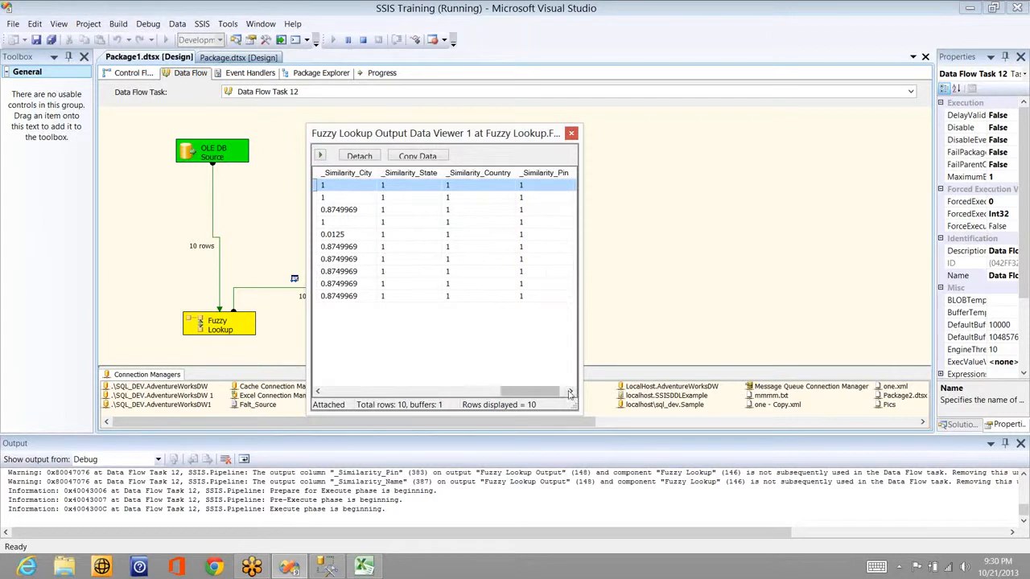
Step: Scroll across the per-field similarity columns to review each row's match scores
{"action": "left_click", "coordinate": [448, 391]}
{"action": "left_click", "coordinate": [430, 391]}
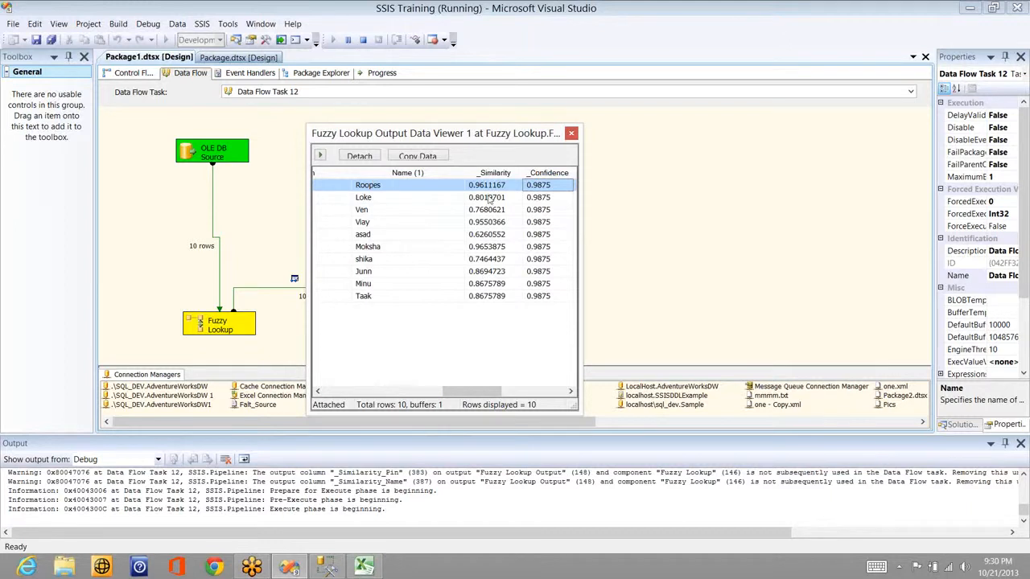
{"action": "left_click", "coordinate": [570, 393]}
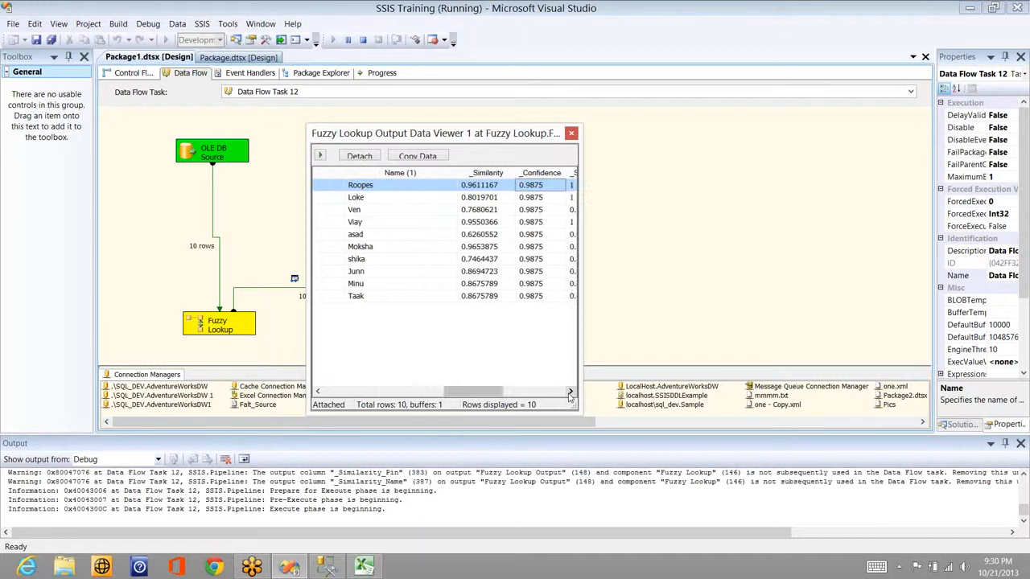
{"action": "left_click", "coordinate": [569, 393]}
{"action": "left_click", "coordinate": [570, 392]}
{"action": "left_click", "coordinate": [569, 392]}
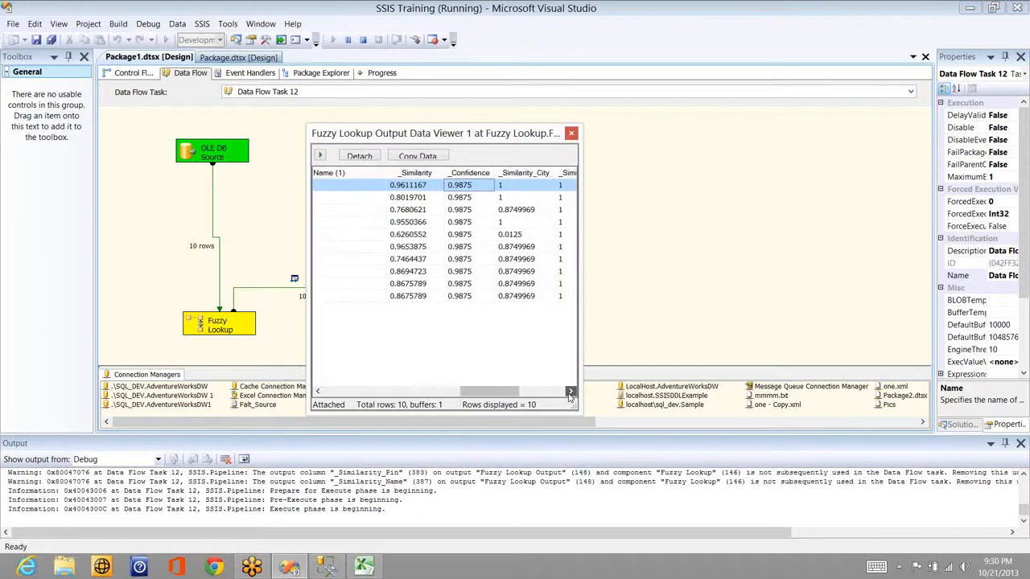
{"action": "left_click", "coordinate": [570, 392]}
{"action": "left_click", "coordinate": [569, 392]}
{"action": "left_click", "coordinate": [569, 393]}
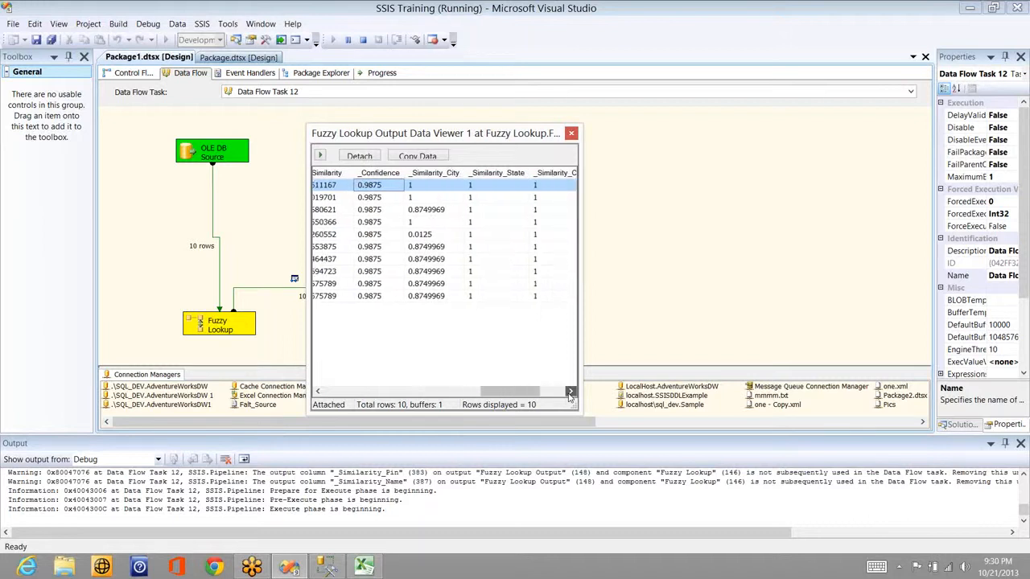
{"action": "left_click", "coordinate": [570, 392]}
{"action": "left_click", "coordinate": [569, 393]}
{"action": "left_click", "coordinate": [569, 393]}
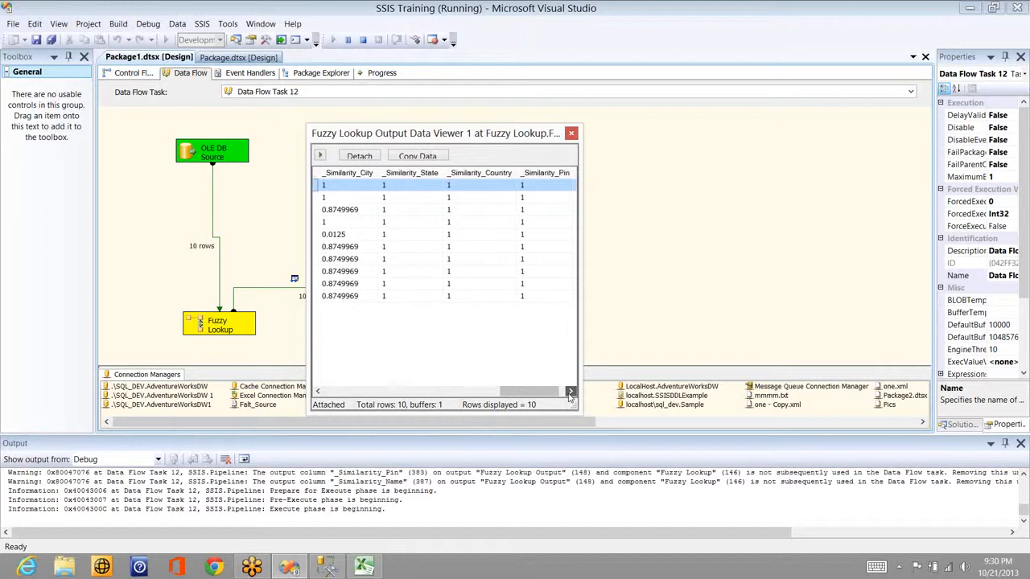
{"action": "left_click", "coordinate": [570, 393]}
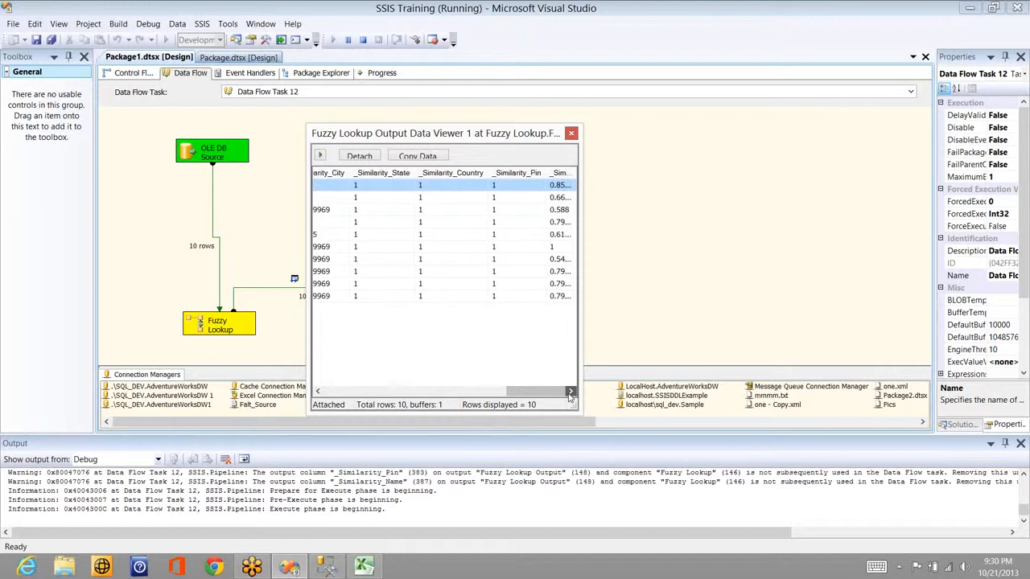
{"action": "left_click", "coordinate": [449, 393]}
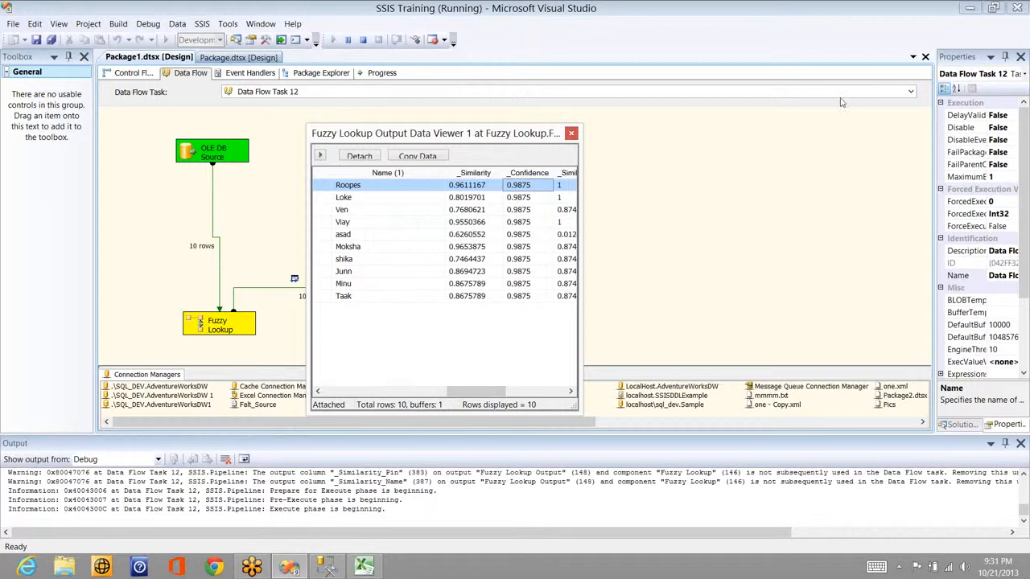
Step: Close the data viewer so the run finishes with 10 rows passing into Audit
{"action": "left_click", "coordinate": [909, 102]}
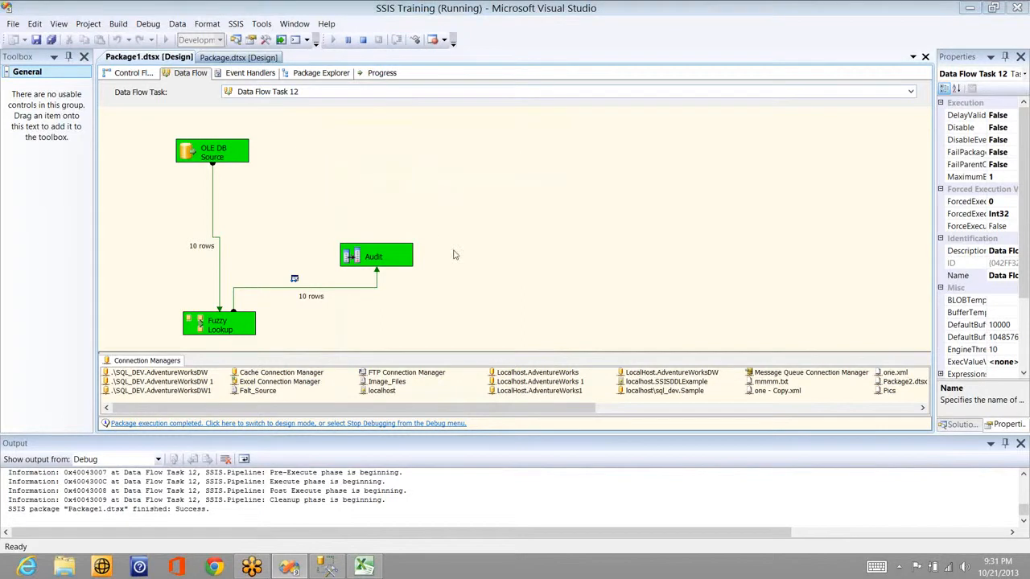
{"action": "key", "text": "alt+Tab"}
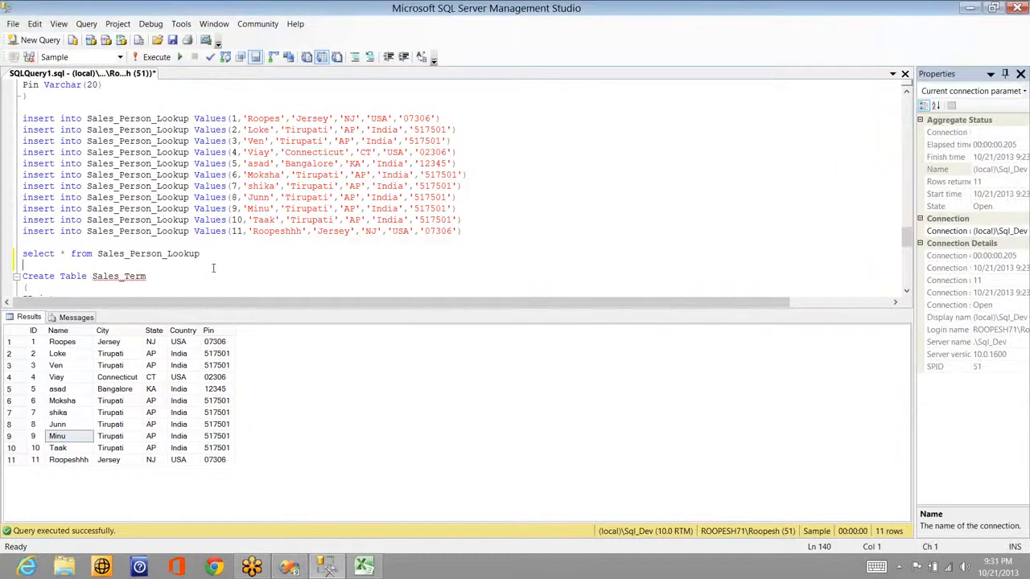
{"action": "key", "text": "Down"}
{"action": "key", "text": "Down"}
{"action": "key", "text": "Down"}
{"action": "key", "text": "Down"}
{"action": "key", "text": "Down"}
{"action": "key", "text": "Down"}
{"action": "key", "text": "Down"}
{"action": "key", "text": "Down"}
{"action": "key", "text": "Down"}
{"action": "key", "text": "Down"}
{"action": "key", "text": "Down"}
{"action": "key", "text": "Down"}
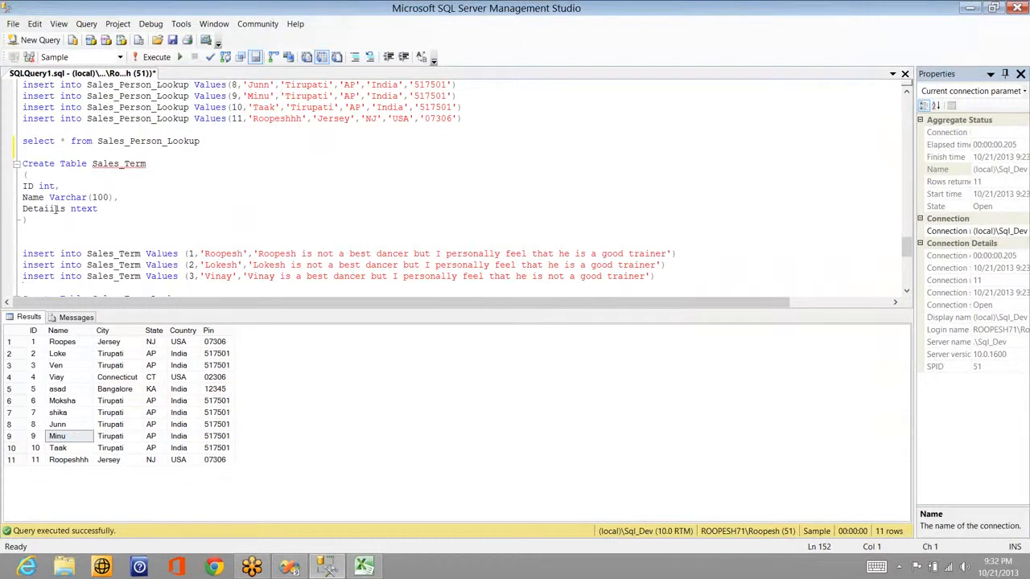
{"action": "double_click", "coordinate": [63, 209]}
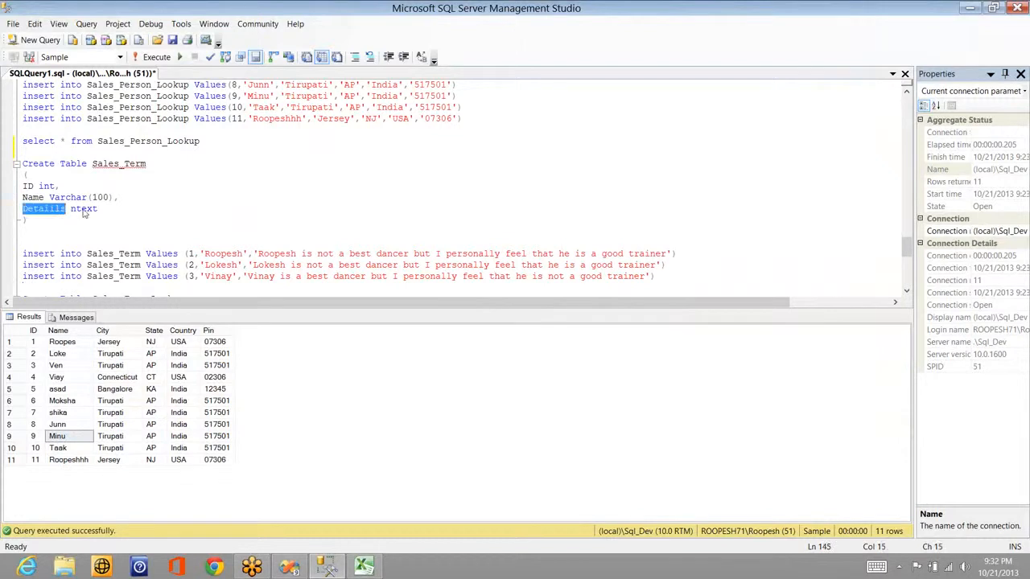
{"action": "double_click", "coordinate": [84, 210]}
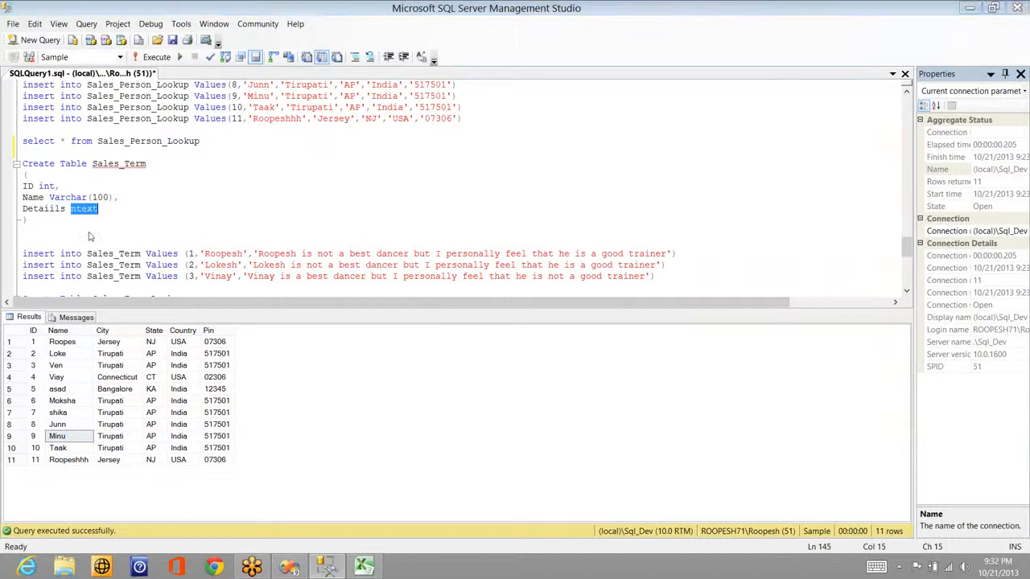
{"action": "key", "text": "alt+Tab"}
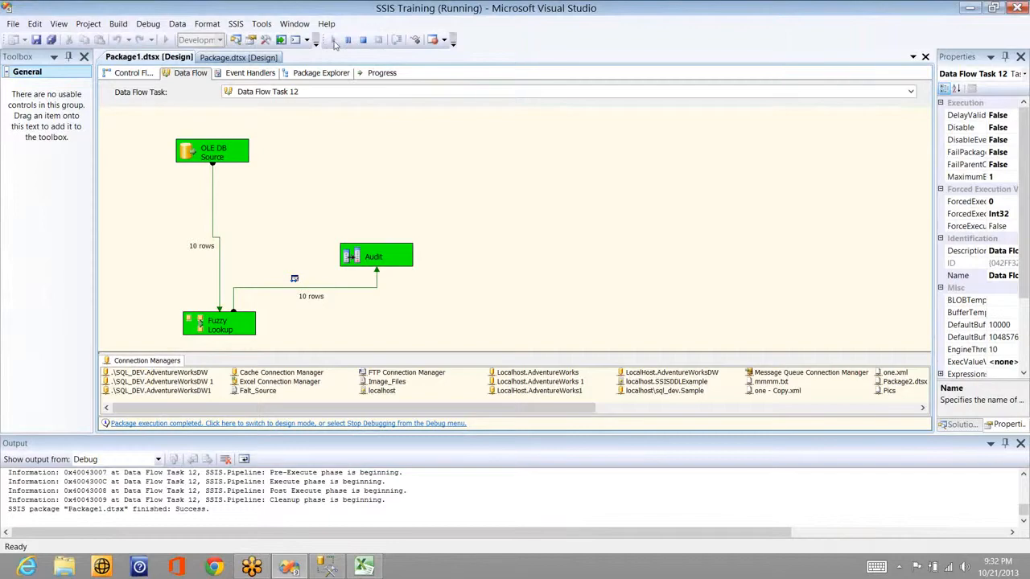
Step: Stop debugging and delete Fuzzy Lookup, leaving only OLE DB Source and Audit
{"action": "left_click", "coordinate": [363, 40]}
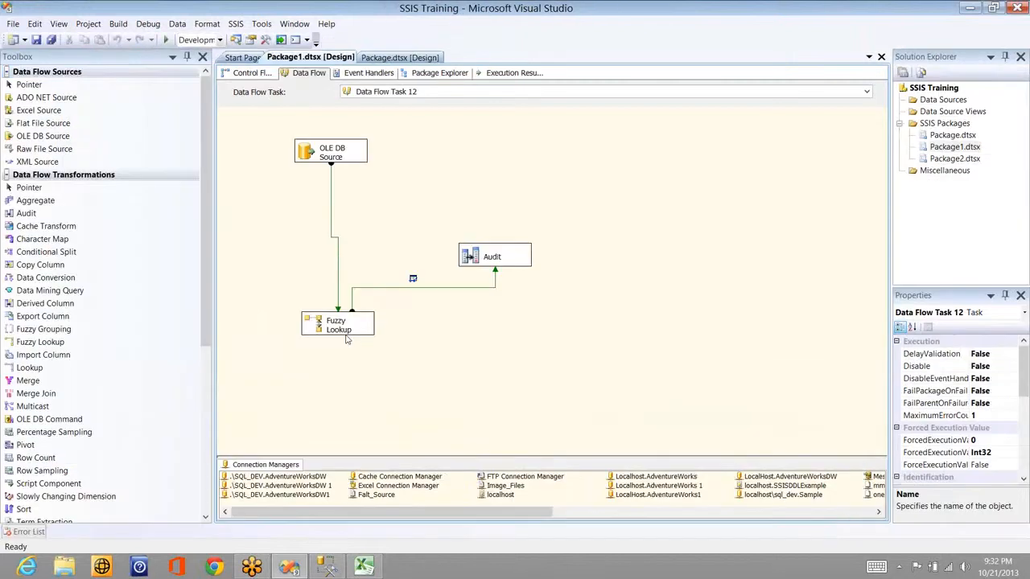
{"action": "left_click", "coordinate": [347, 339]}
{"action": "key", "text": "Delete"}
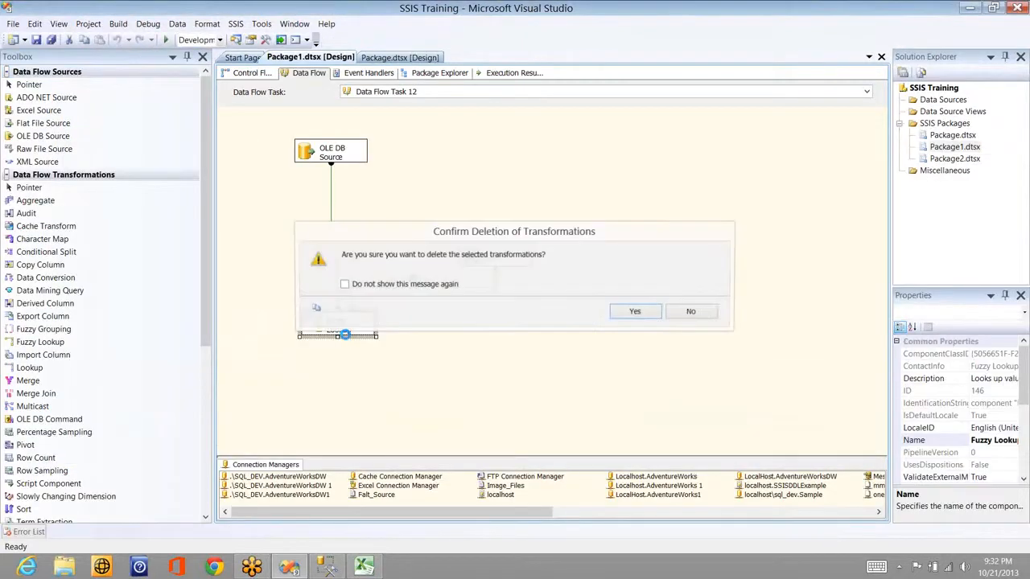
{"action": "key", "text": "Return"}
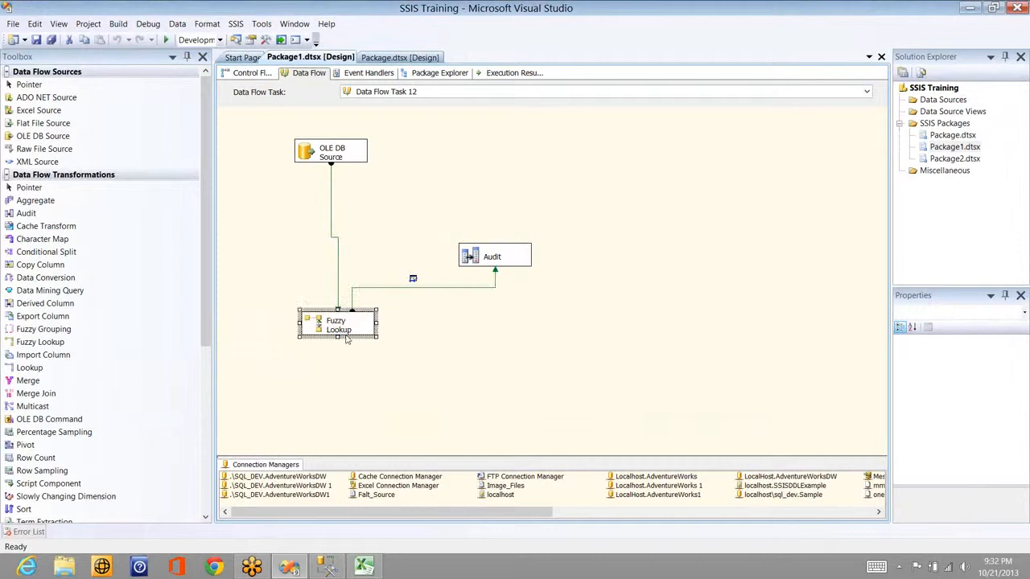
{"action": "left_click", "coordinate": [98, 367]}
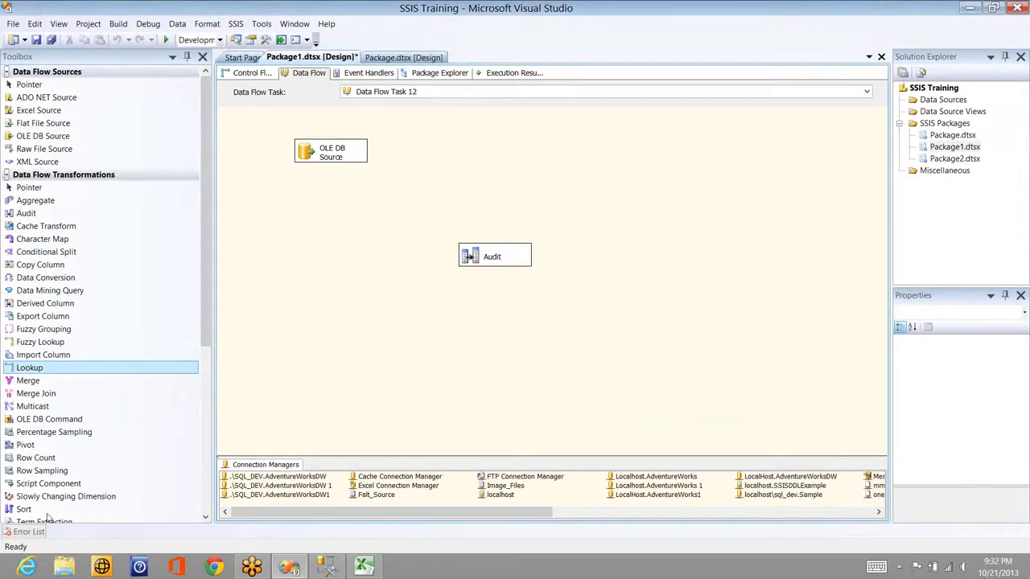
Step: Add a Term Extraction transformation, connect it, then remove the connecting path
{"action": "left_click", "coordinate": [93, 521]}
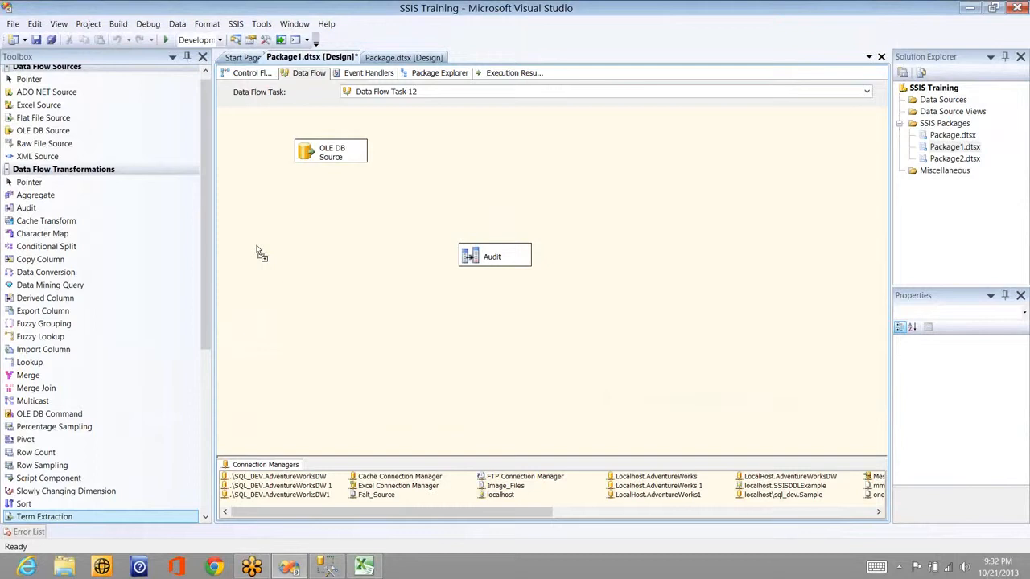
{"action": "left_click", "coordinate": [330, 154]}
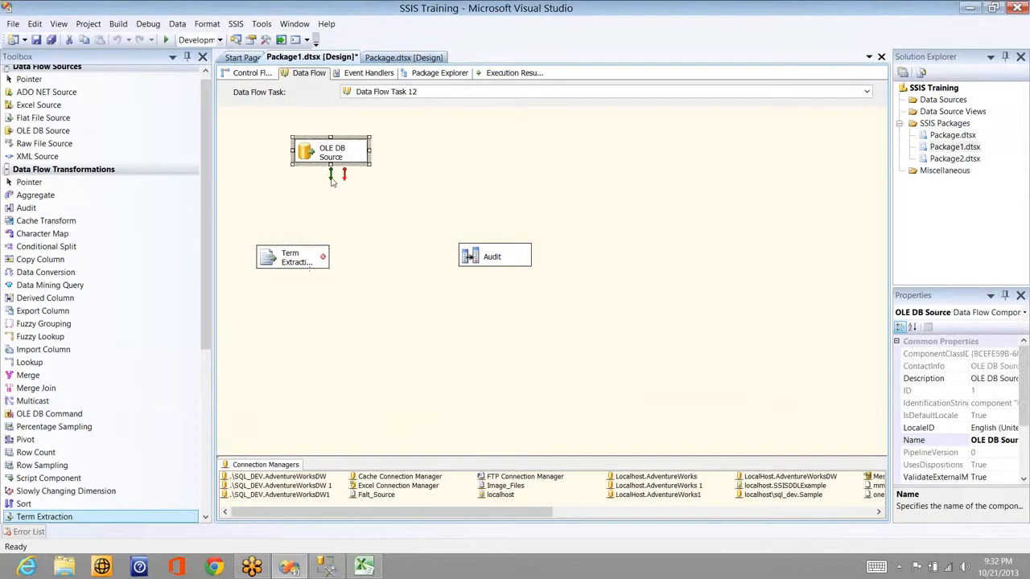
{"action": "left_click", "coordinate": [304, 256]}
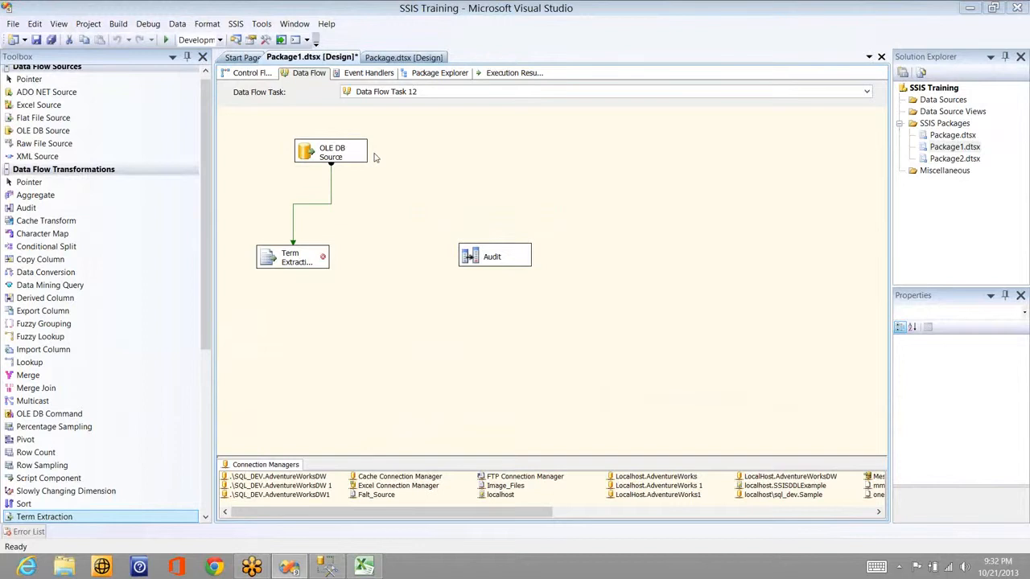
{"action": "double_click", "coordinate": [291, 257]}
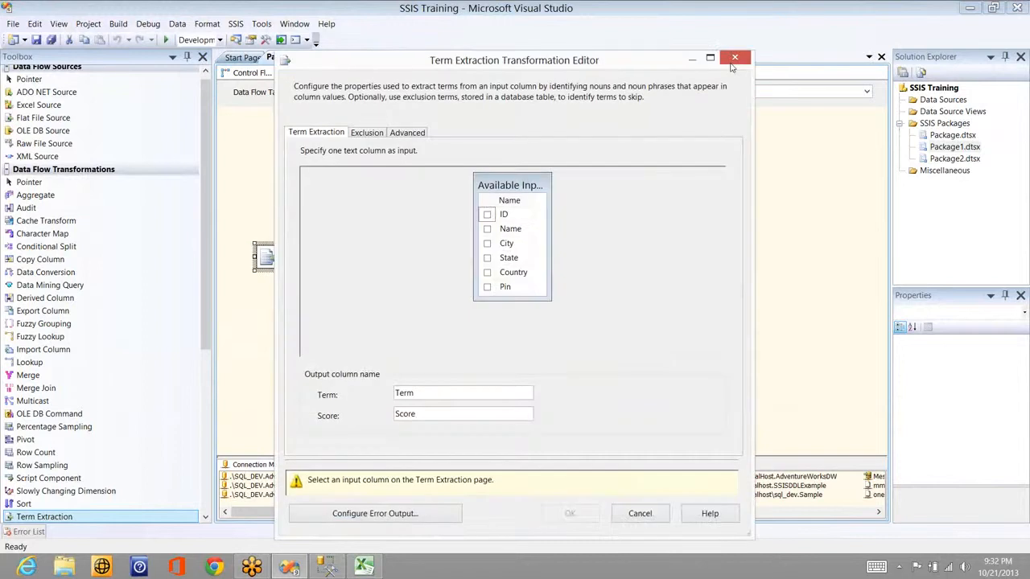
{"action": "left_click", "coordinate": [735, 58]}
{"action": "left_click", "coordinate": [308, 203]}
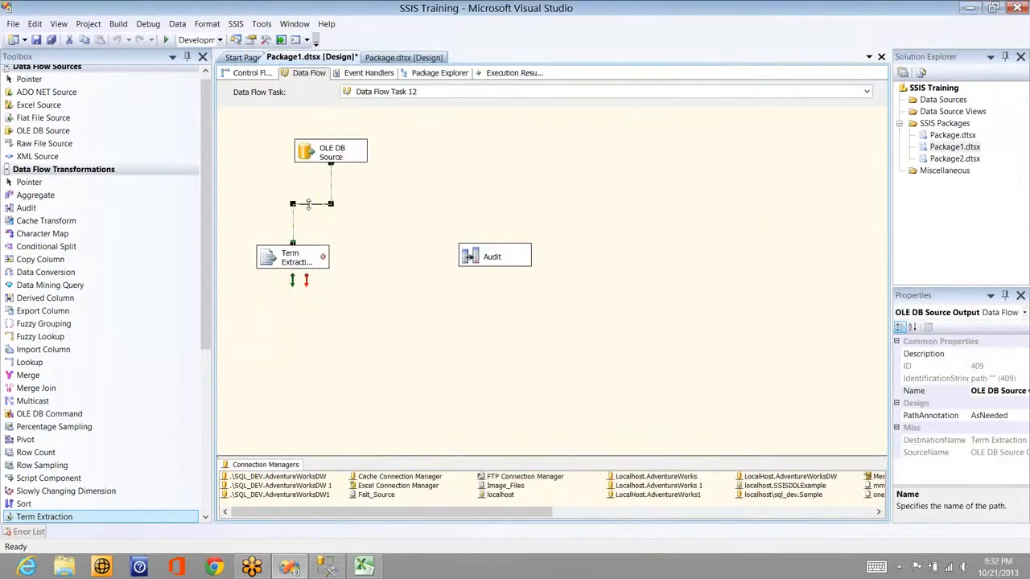
{"action": "left_click", "coordinate": [310, 209]}
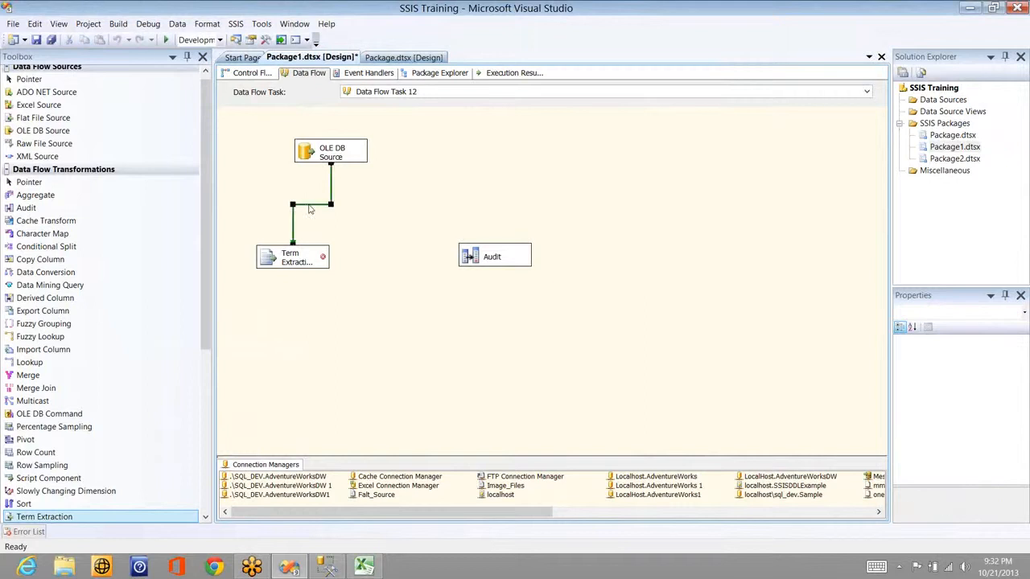
{"action": "key", "text": "Delete"}
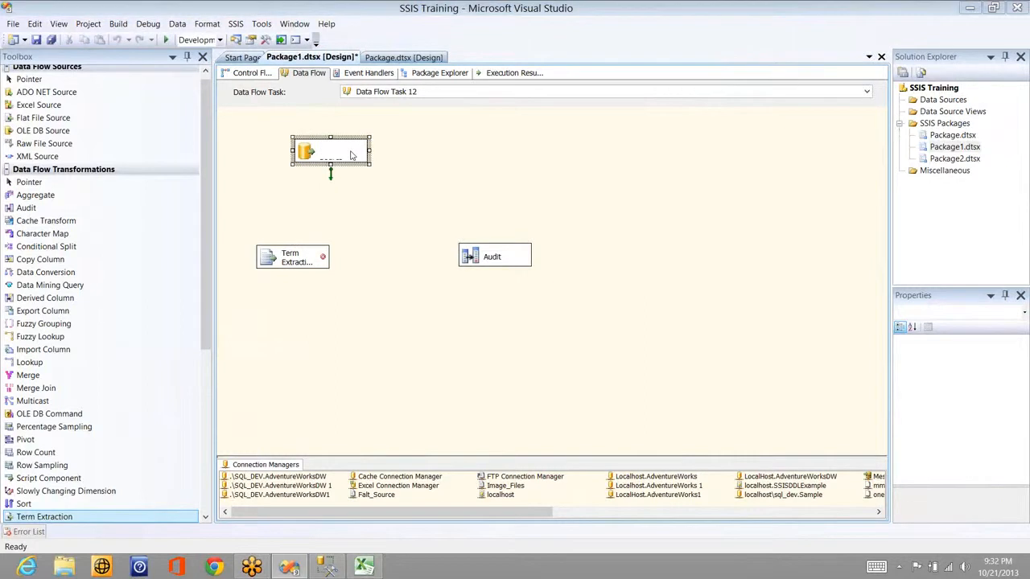
Step: Switch the OLE DB Source table to [dbo].[Sales_Term] and reconnect it to Term Extraction
{"action": "double_click", "coordinate": [351, 155]}
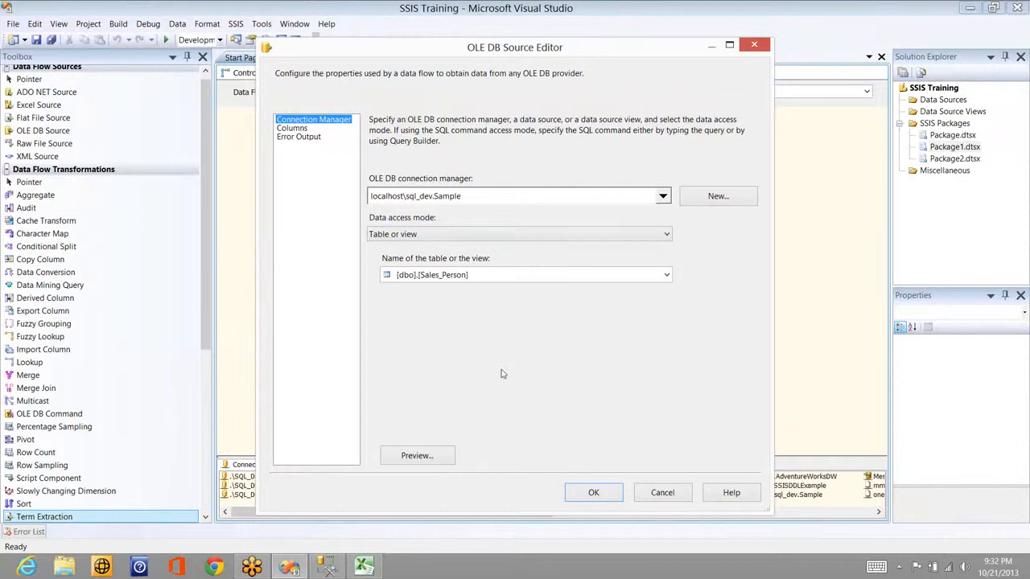
{"action": "left_click", "coordinate": [482, 403]}
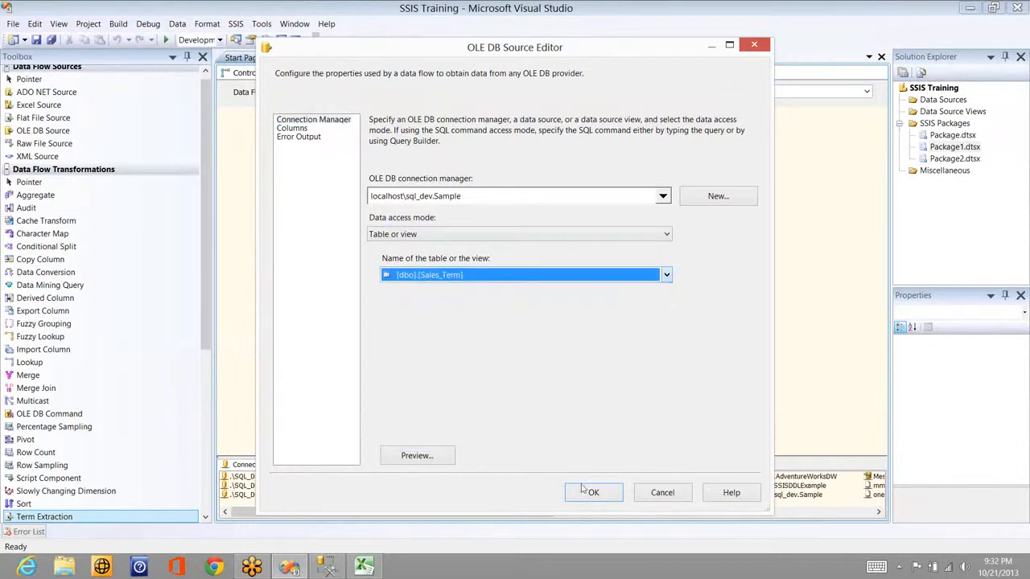
{"action": "left_click", "coordinate": [589, 493]}
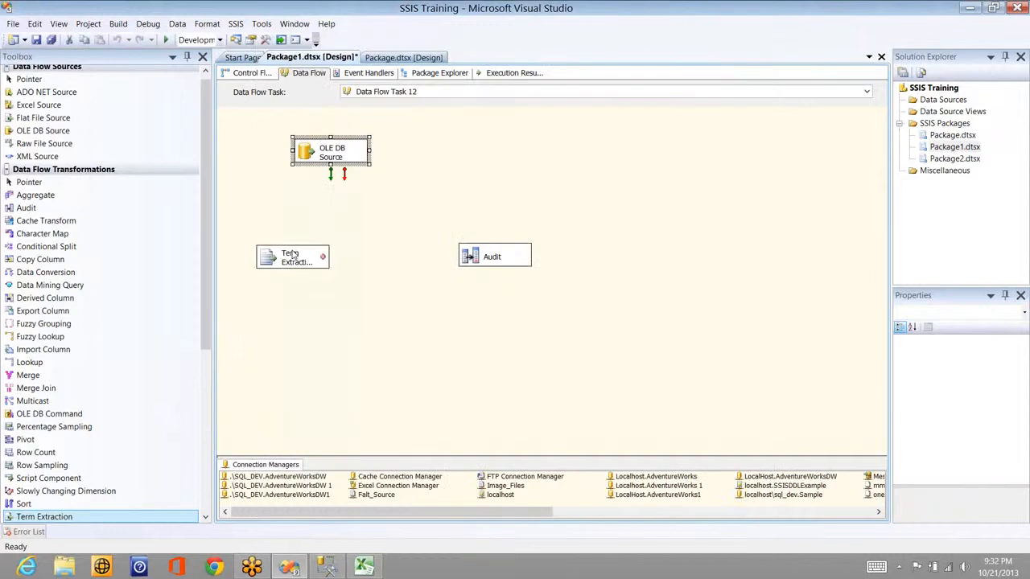
{"action": "left_click_drag", "start_coordinate": [330, 173], "coordinate": [291, 255]}
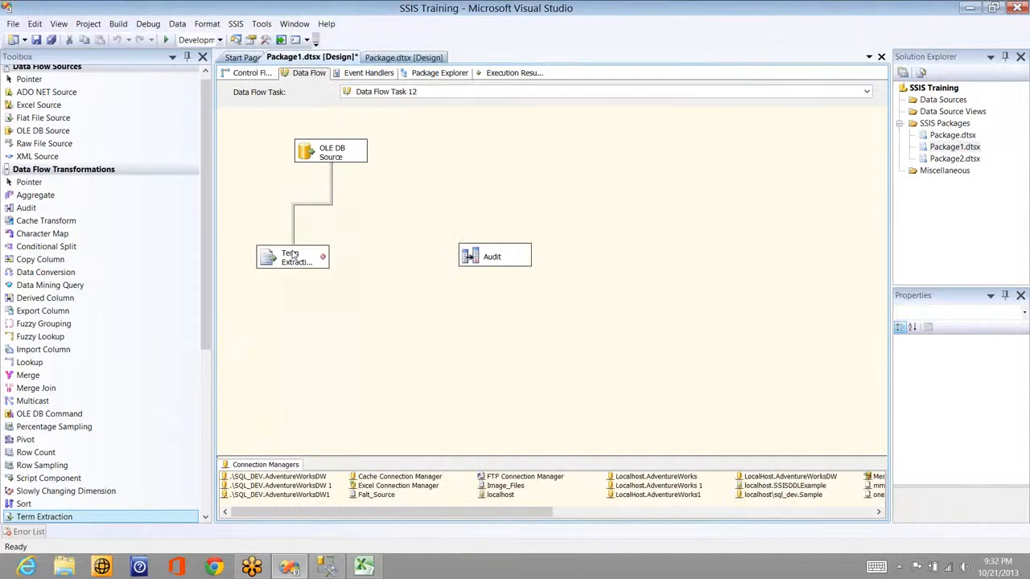
{"action": "left_click", "coordinate": [322, 256]}
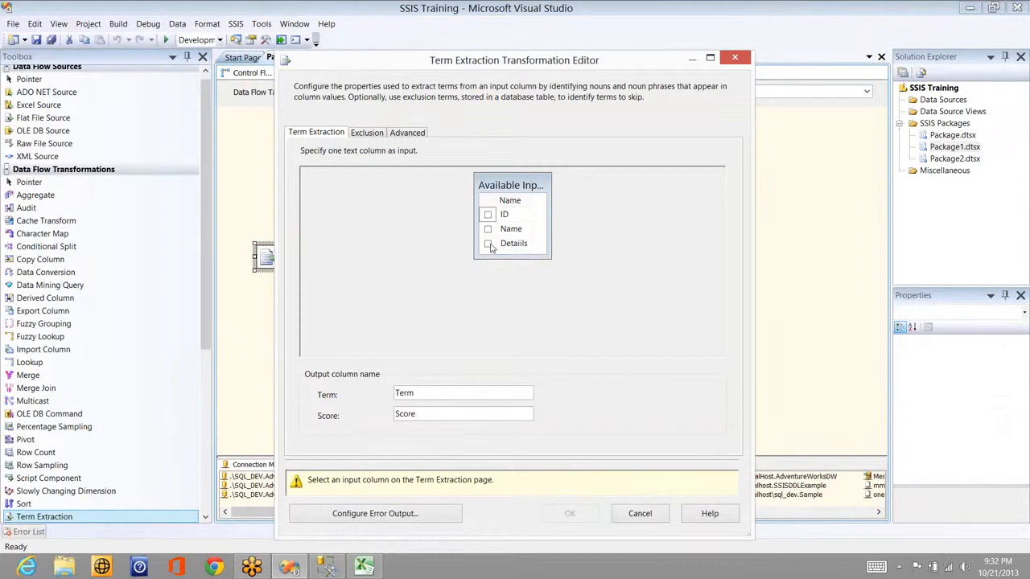
Step: Select Details as the Term Extraction input text column
{"action": "left_click", "coordinate": [487, 244]}
{"action": "left_click", "coordinate": [487, 229]}
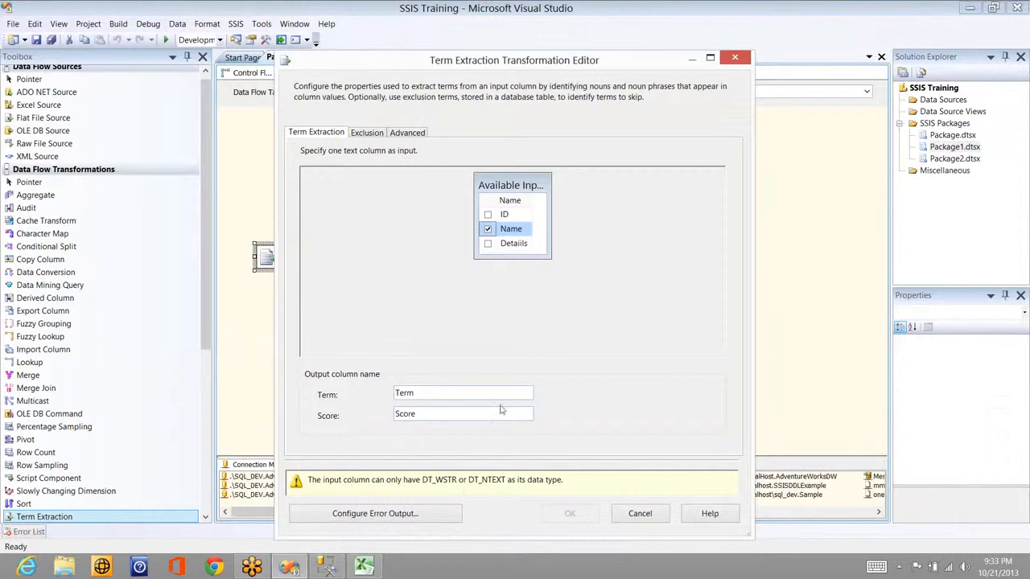
{"action": "left_click", "coordinate": [488, 244]}
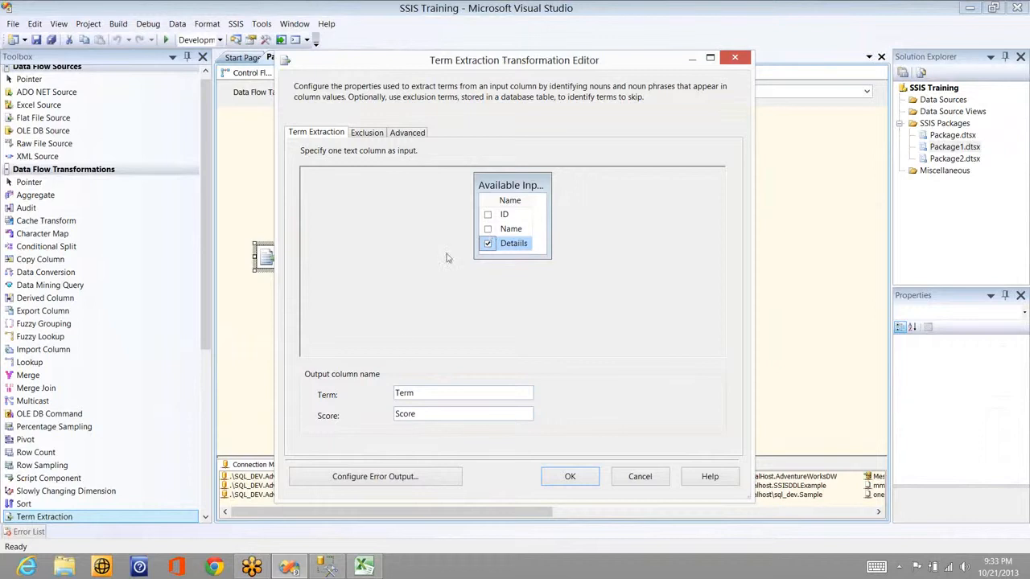
Step: Name the output columns Word and Scores, then show the exclusion settings
{"action": "left_click", "coordinate": [425, 397]}
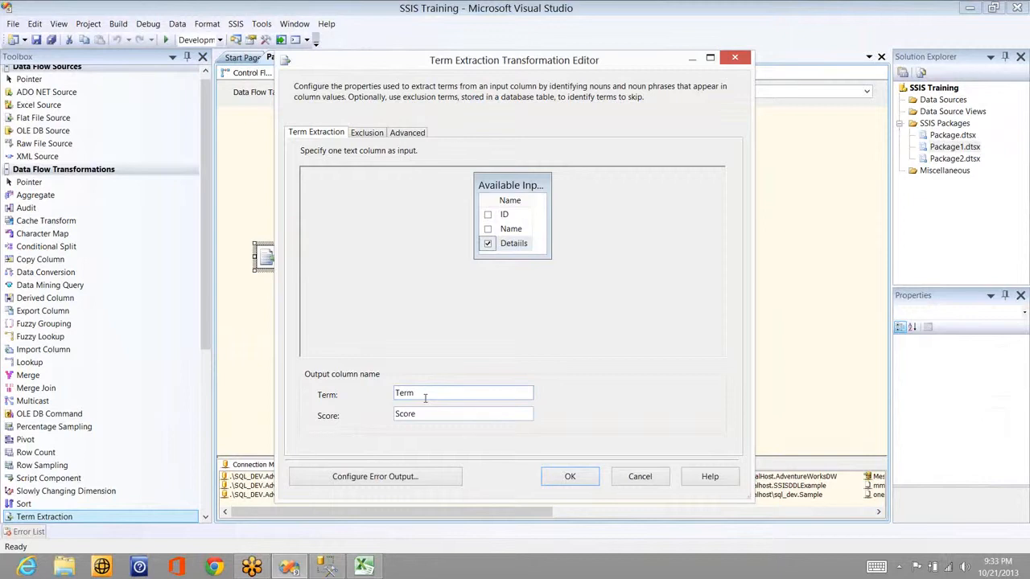
{"action": "type", "text": "Word"}
{"action": "key", "text": "BackSpace"}
{"action": "key", "text": "BackSpace"}
{"action": "key", "text": "BackSpace"}
{"action": "key", "text": "BackSpace"}
{"action": "key", "text": "BackSpace"}
{"action": "key", "text": "BackSpace"}
{"action": "key", "text": "BackSpace"}
{"action": "key", "text": "BackSpace"}
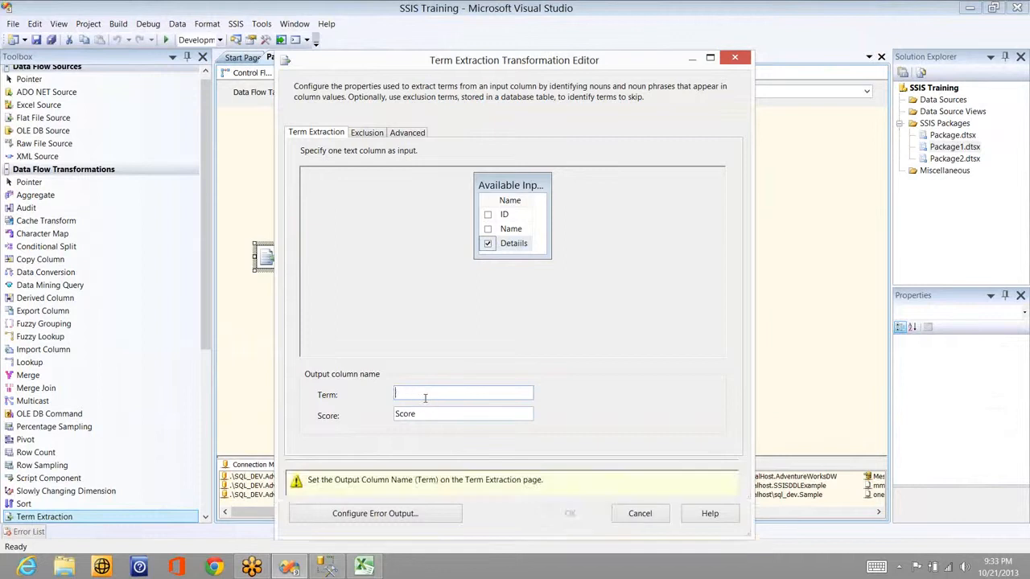
{"action": "type", "text": "Word"}
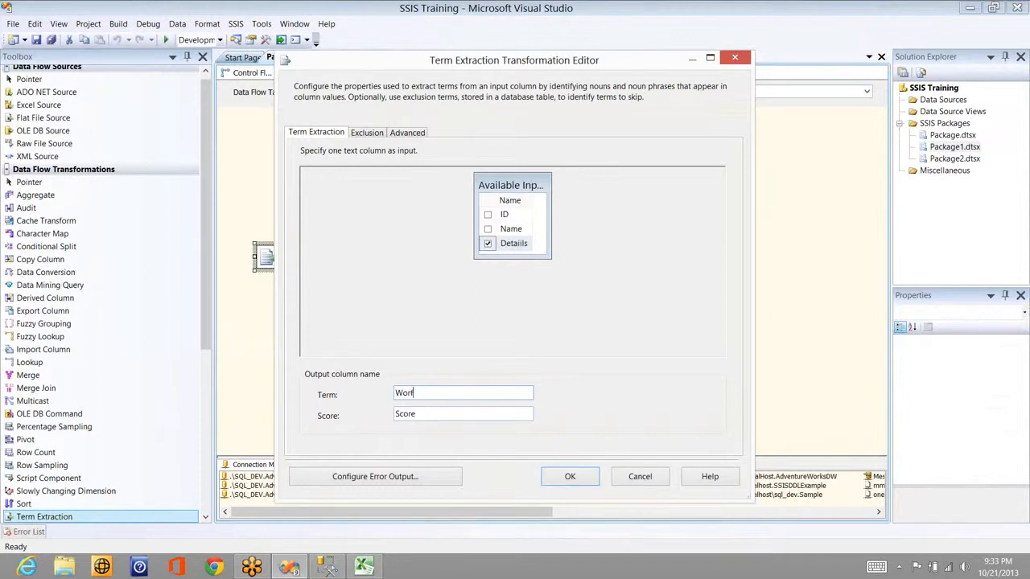
{"action": "key", "text": "Tab"}
{"action": "type", "text": "Scores"}
{"action": "left_click", "coordinate": [366, 133]}
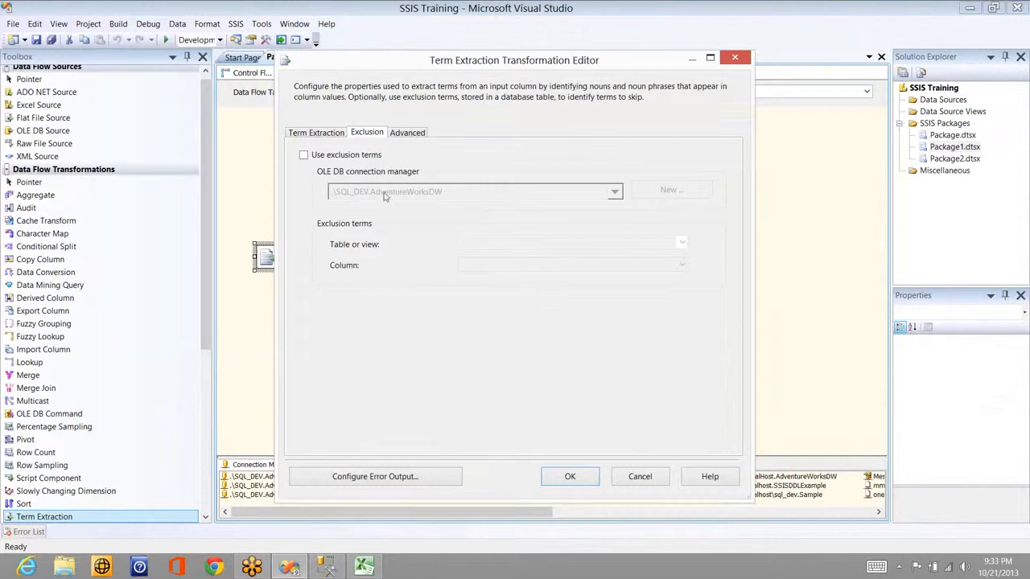
Step: Keep exclusion terms off and show Advanced options: nouns and noun phrases, Frequency scoring, threshold 2
{"action": "left_click", "coordinate": [409, 135]}
{"action": "left_click", "coordinate": [370, 134]}
{"action": "left_click", "coordinate": [341, 156]}
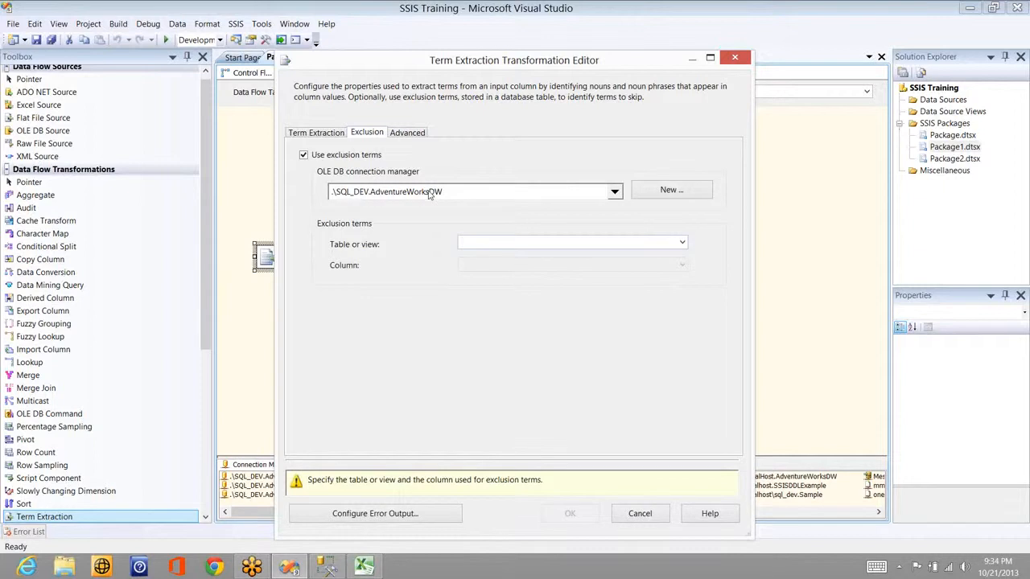
{"action": "left_click", "coordinate": [347, 156]}
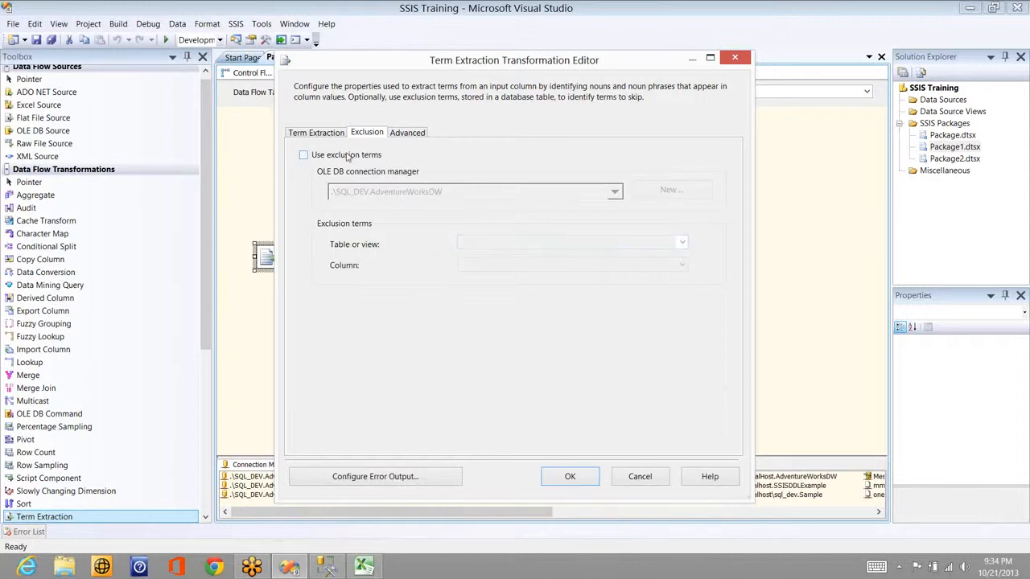
{"action": "left_click", "coordinate": [404, 133]}
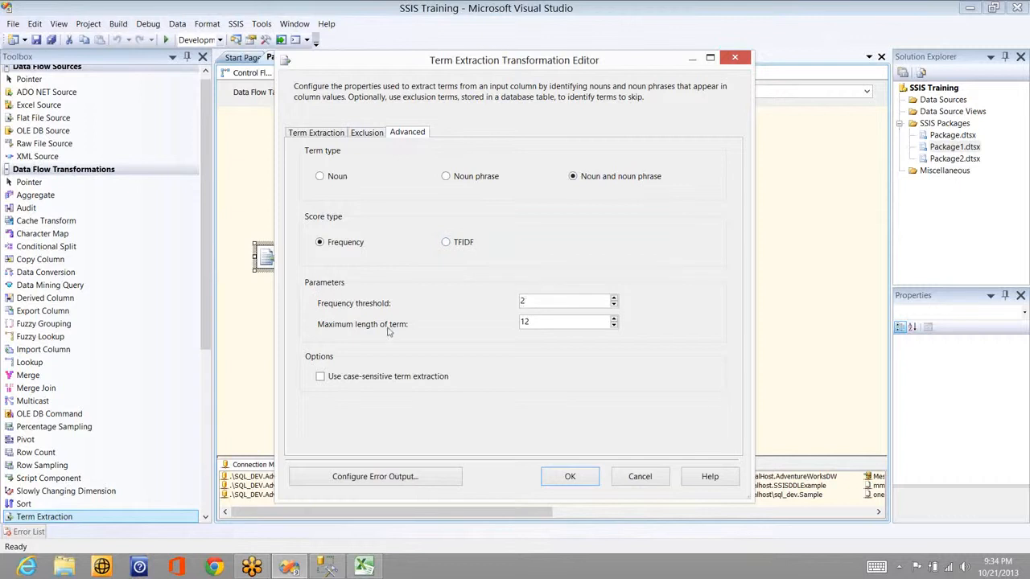
Step: Lower the Term Extraction maximum term length to 2, keep frequency threshold at 2, and accept
{"action": "left_click", "coordinate": [614, 324]}
{"action": "left_click", "coordinate": [614, 324]}
{"action": "left_click", "coordinate": [613, 325]}
{"action": "left_click", "coordinate": [614, 324]}
{"action": "left_click", "coordinate": [614, 325]}
{"action": "left_click", "coordinate": [614, 325]}
{"action": "left_click", "coordinate": [613, 320]}
{"action": "left_click", "coordinate": [614, 319]}
{"action": "left_click", "coordinate": [615, 325]}
{"action": "left_click", "coordinate": [615, 325]}
{"action": "left_click", "coordinate": [615, 304]}
{"action": "left_click", "coordinate": [614, 300]}
{"action": "left_click", "coordinate": [569, 477]}
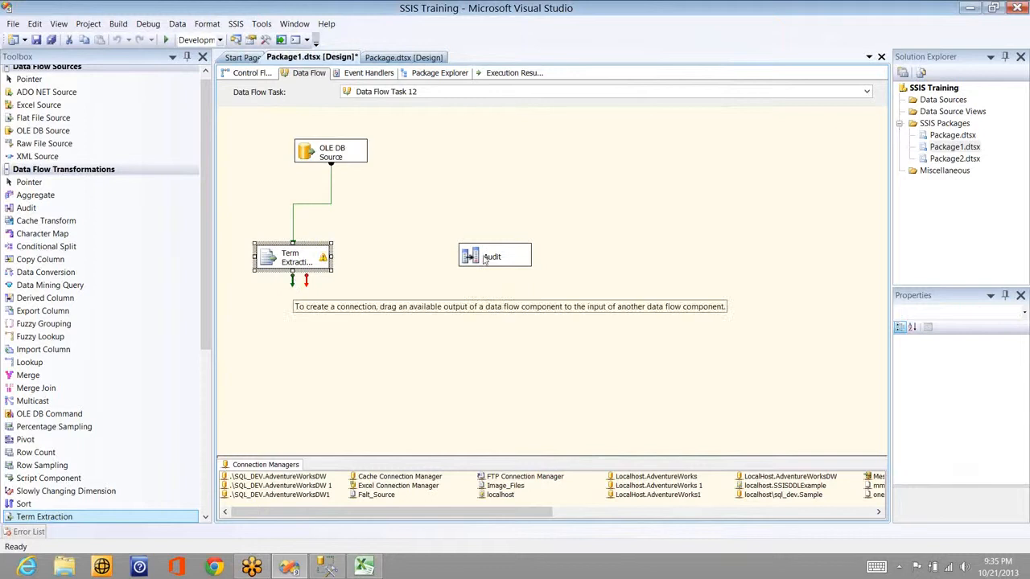
Step: Link Term Extraction's output to Audit and add a Grid data viewer on that path
{"action": "left_click_drag", "start_coordinate": [292, 281], "coordinate": [485, 260]}
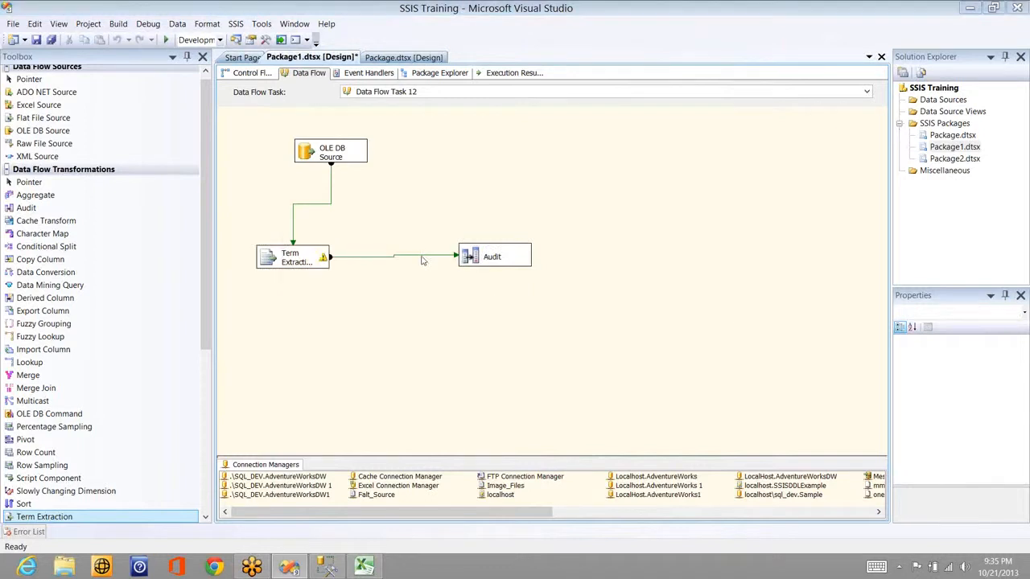
{"action": "double_click", "coordinate": [420, 257]}
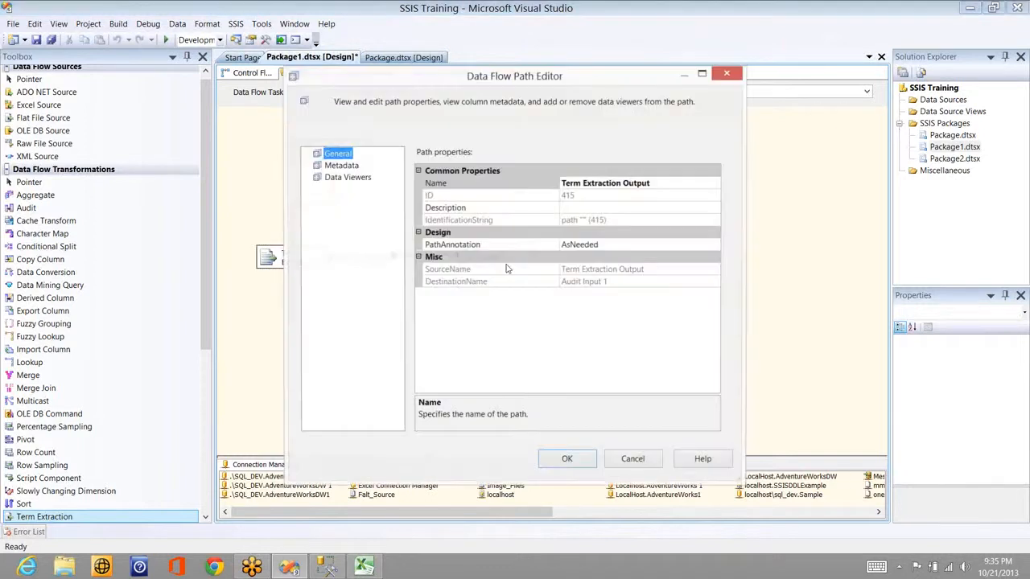
{"action": "left_click", "coordinate": [359, 178]}
{"action": "left_click", "coordinate": [611, 425]}
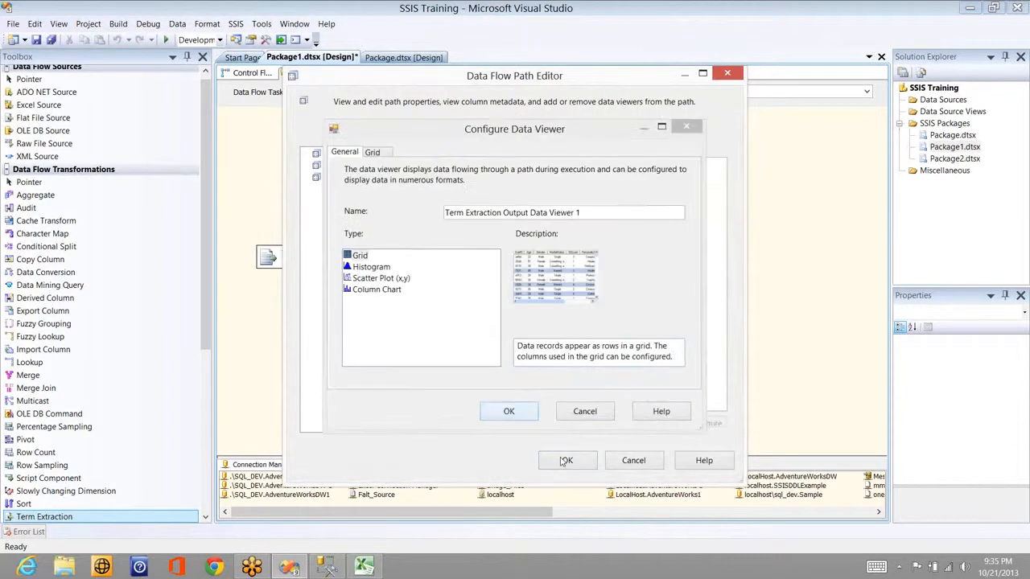
{"action": "left_click", "coordinate": [503, 411]}
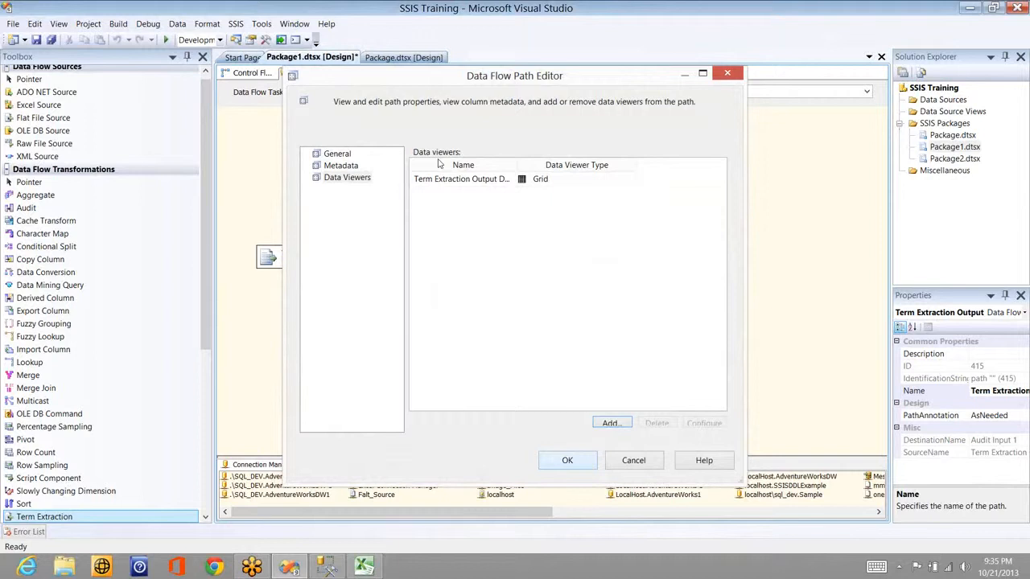
{"action": "key", "text": "Return"}
{"action": "right_click", "coordinate": [333, 160]}
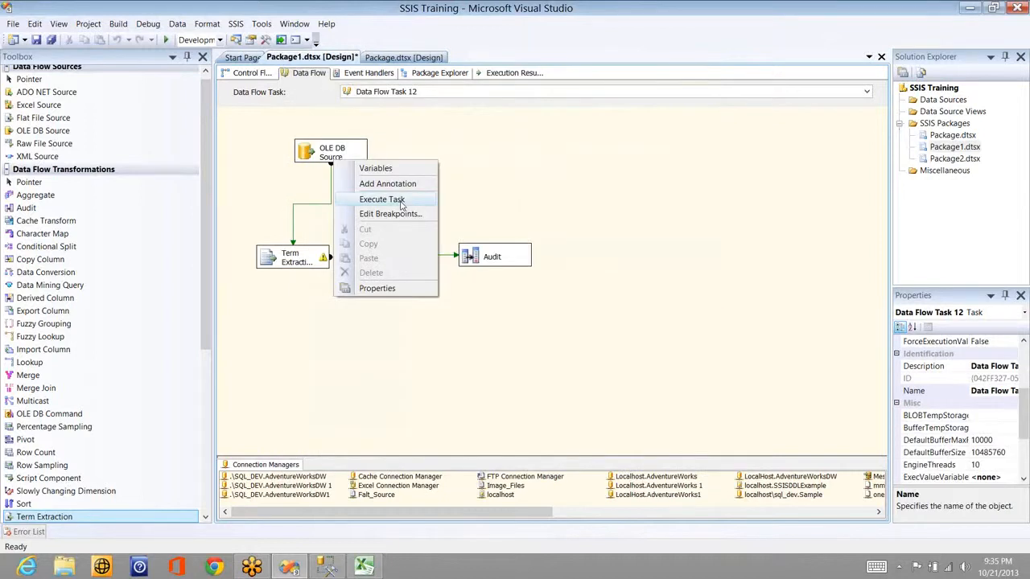
Step: Execute the task, check the dancer and good trainer rows scoring 3, then switch to Excel
{"action": "left_click", "coordinate": [401, 205]}
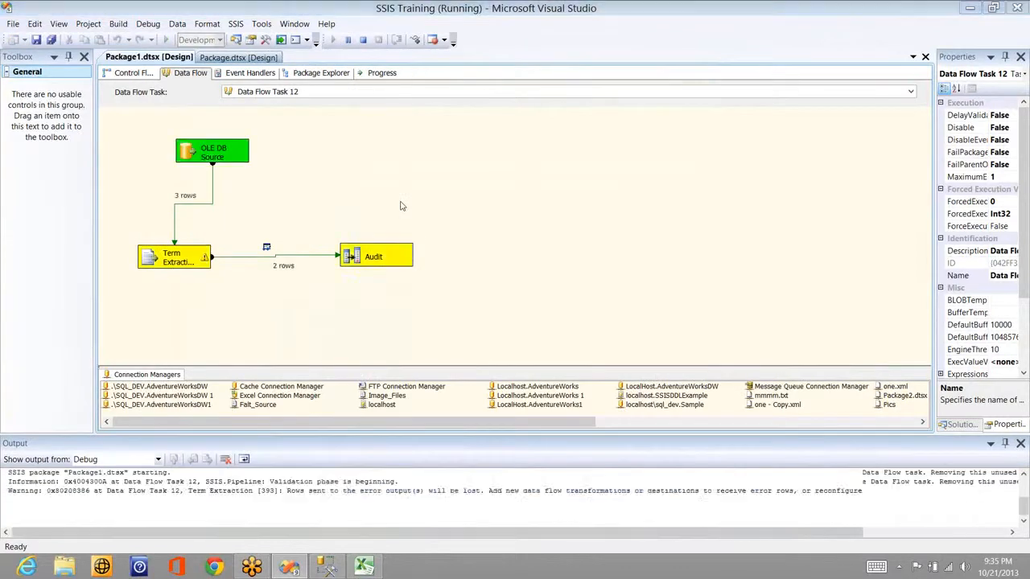
{"action": "left_click", "coordinate": [367, 187]}
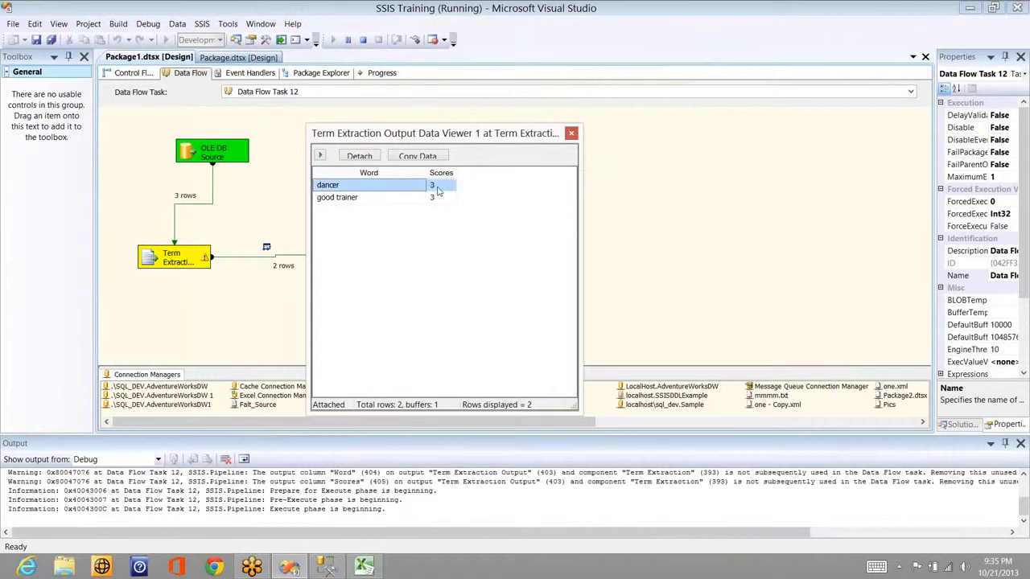
{"action": "left_click", "coordinate": [332, 198]}
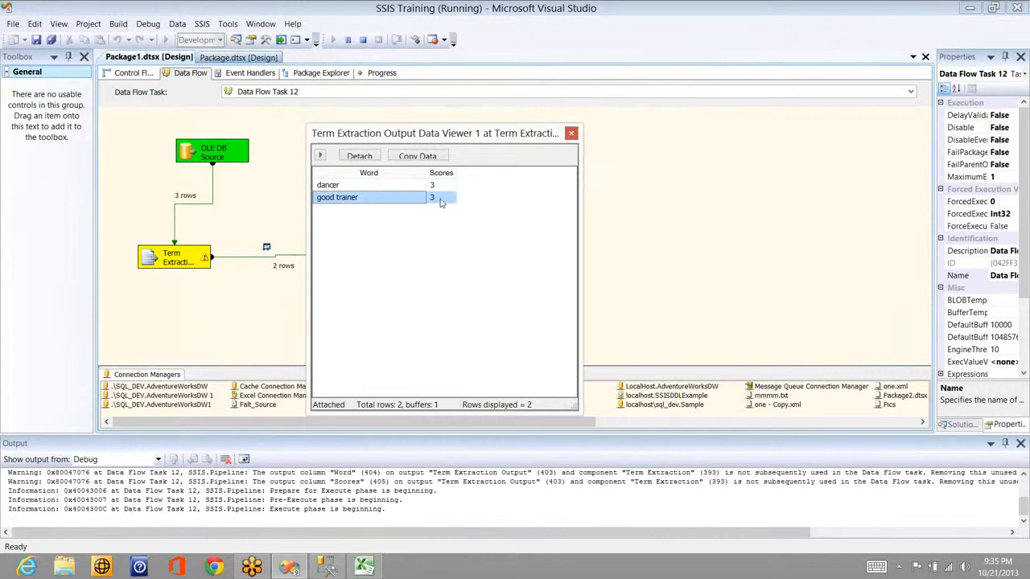
{"action": "key", "text": "alt+Tab"}
{"action": "key", "text": "alt+Tab"}
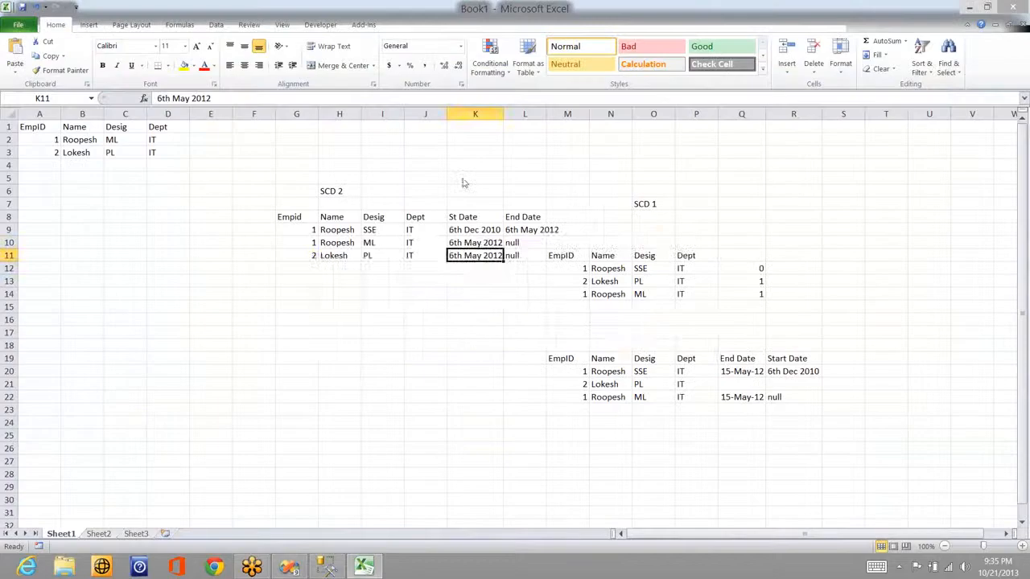
{"action": "key", "text": "alt+Tab"}
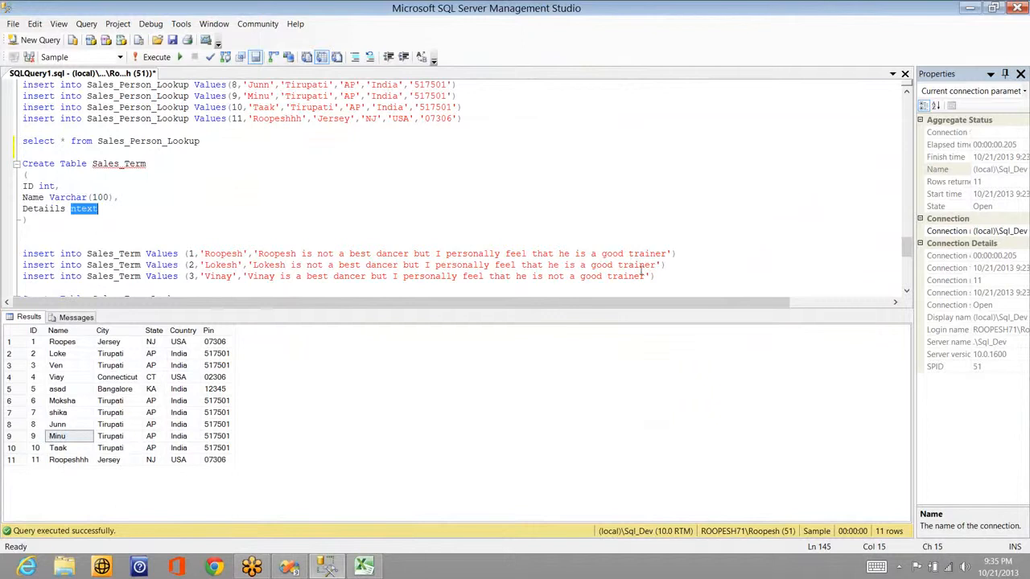
Step: Move down the query script to the Sales_Term_Lookup table and its insert statements
{"action": "left_click", "coordinate": [338, 280]}
{"action": "key", "text": "Down"}
{"action": "key", "text": "Down"}
{"action": "key", "text": "Down"}
{"action": "key", "text": "Down"}
{"action": "key", "text": "Down"}
{"action": "key", "text": "Down"}
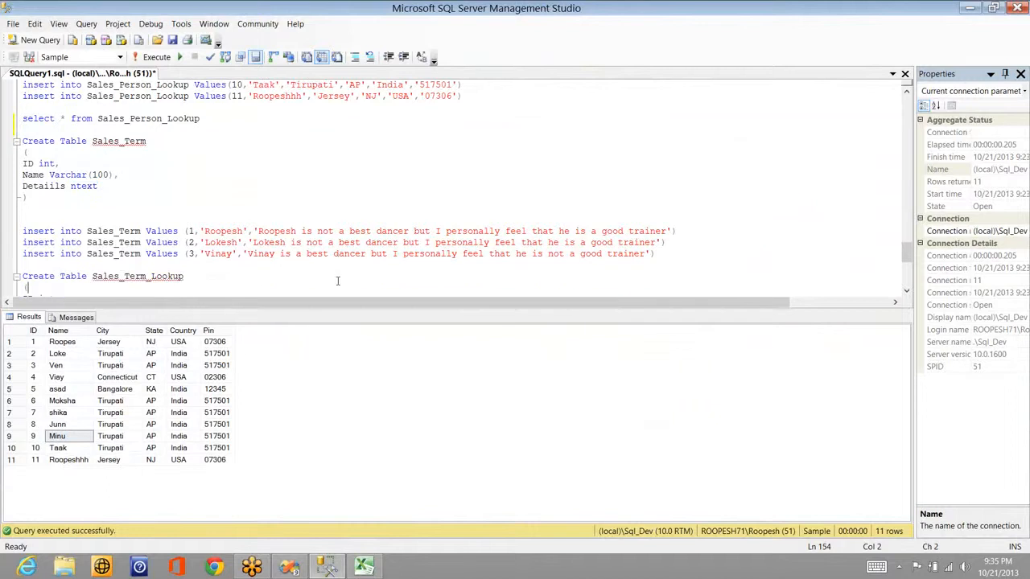
{"action": "key", "text": "Down"}
{"action": "key", "text": "Down"}
{"action": "key", "text": "Down"}
{"action": "key", "text": "Down"}
{"action": "key", "text": "Down"}
{"action": "key", "text": "Down"}
{"action": "key", "text": "Down"}
{"action": "key", "text": "End"}
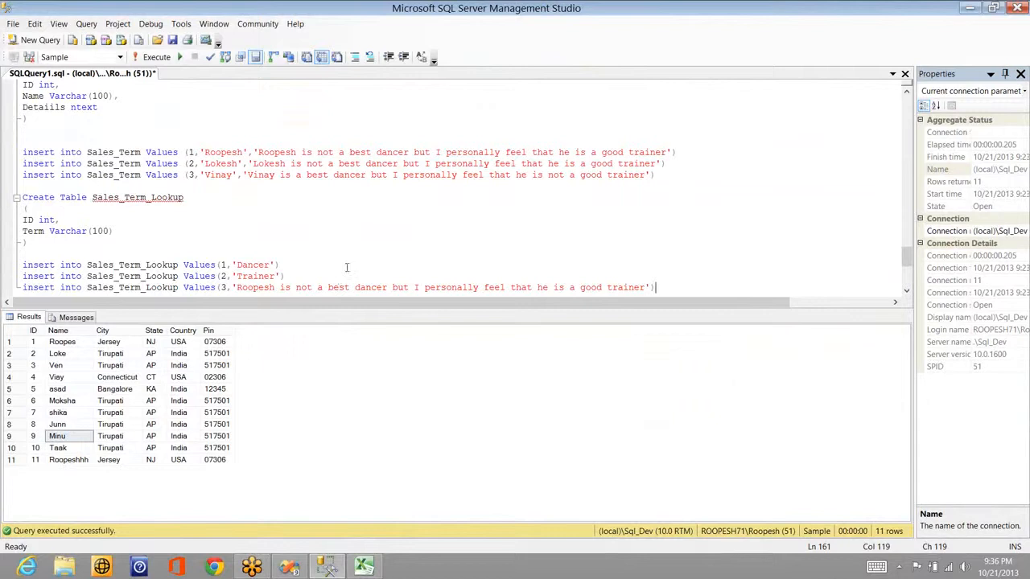
Step: Select 'Dancer' in the lookup insert and 'dancer' in the first details sentence, then return to Visual Studio
{"action": "left_click", "coordinate": [332, 273]}
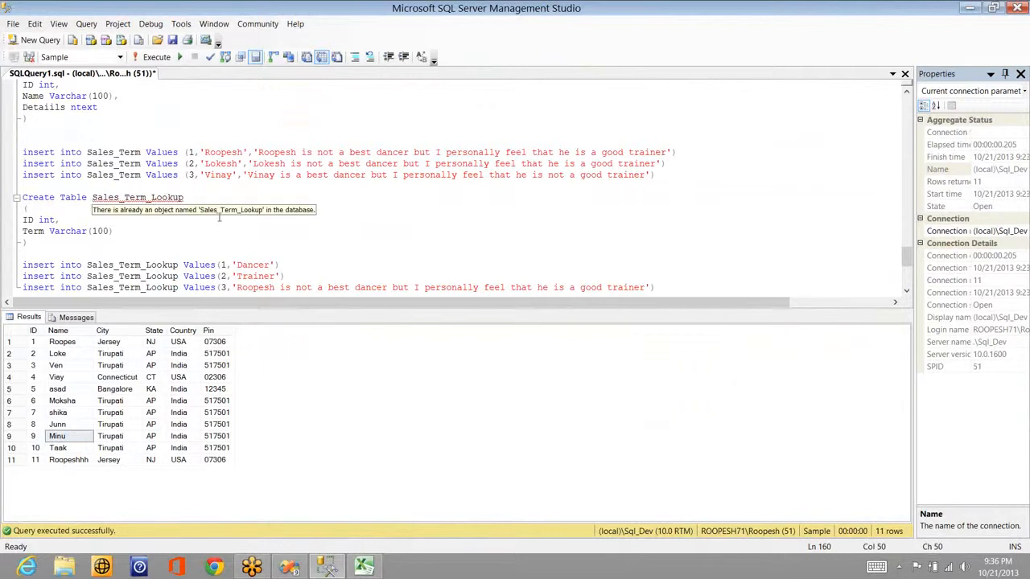
{"action": "left_click", "coordinate": [255, 266]}
{"action": "double_click", "coordinate": [254, 269]}
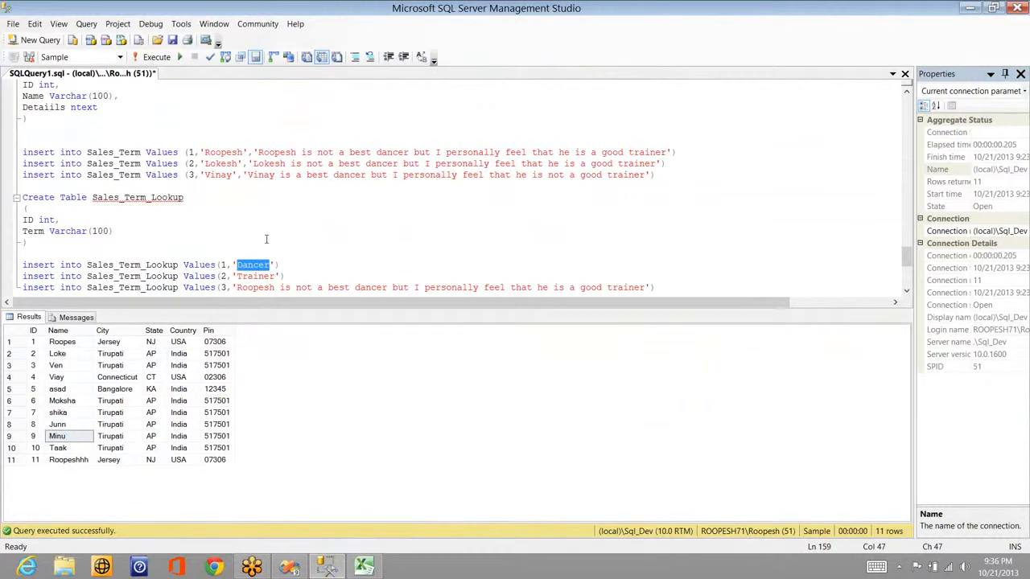
{"action": "double_click", "coordinate": [394, 152]}
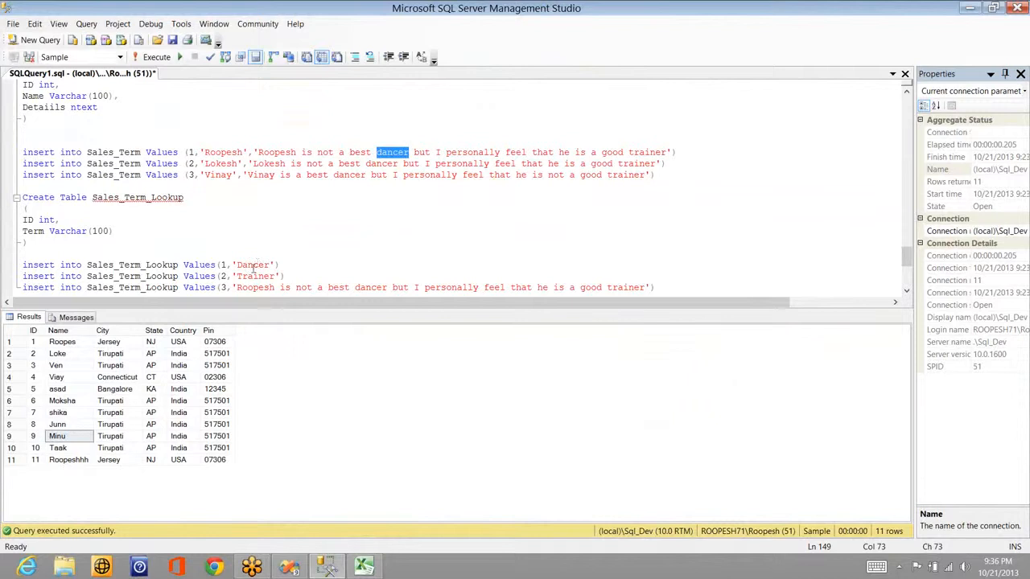
{"action": "double_click", "coordinate": [256, 266]}
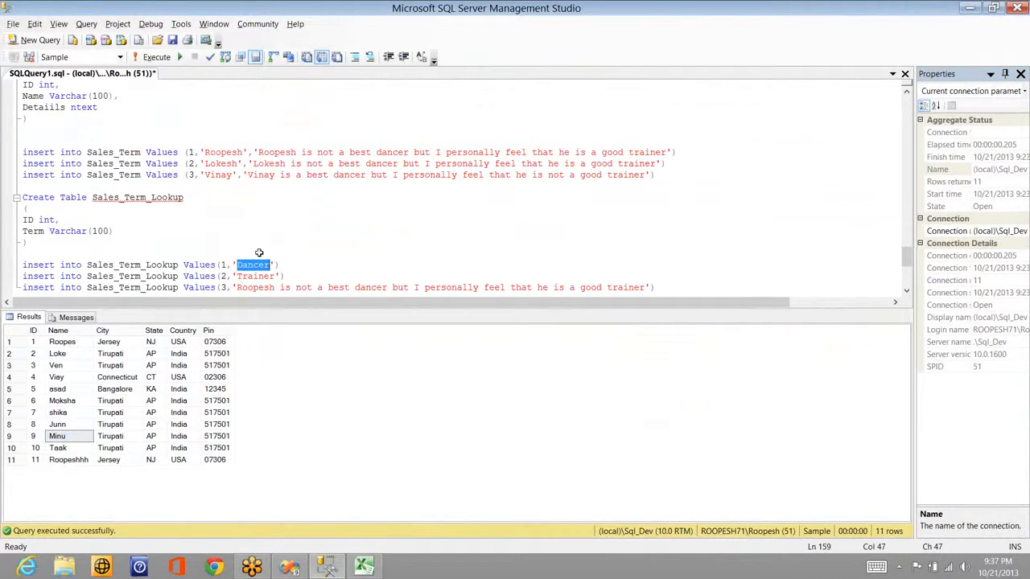
{"action": "key", "text": "alt+Tab"}
{"action": "key", "text": "alt+Tab"}
{"action": "key", "text": "alt+Tab"}
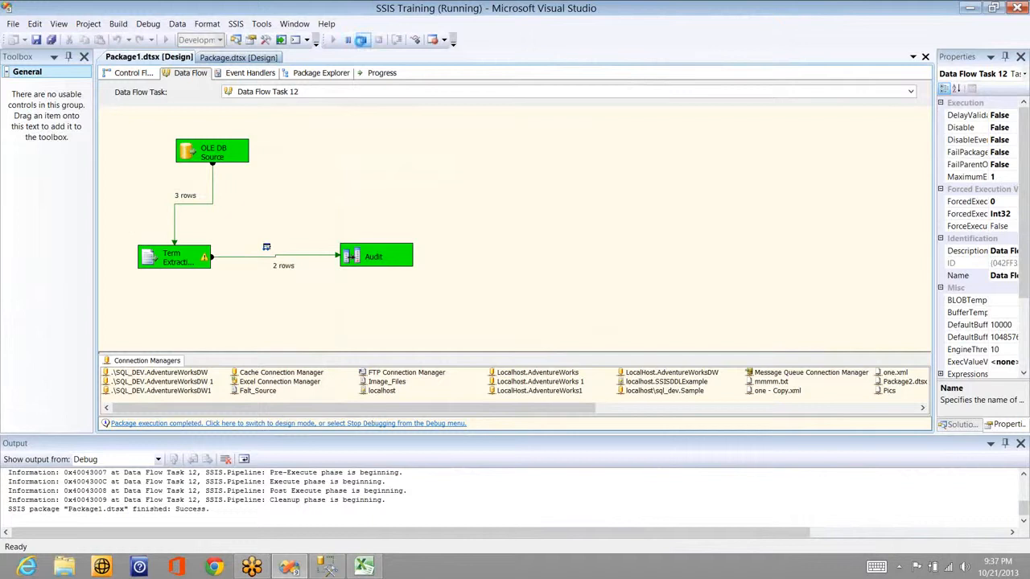
Step: Stop the package run, add a Term Lookup component, and delete the Term Extraction-to-Audit path
{"action": "left_click", "coordinate": [363, 40]}
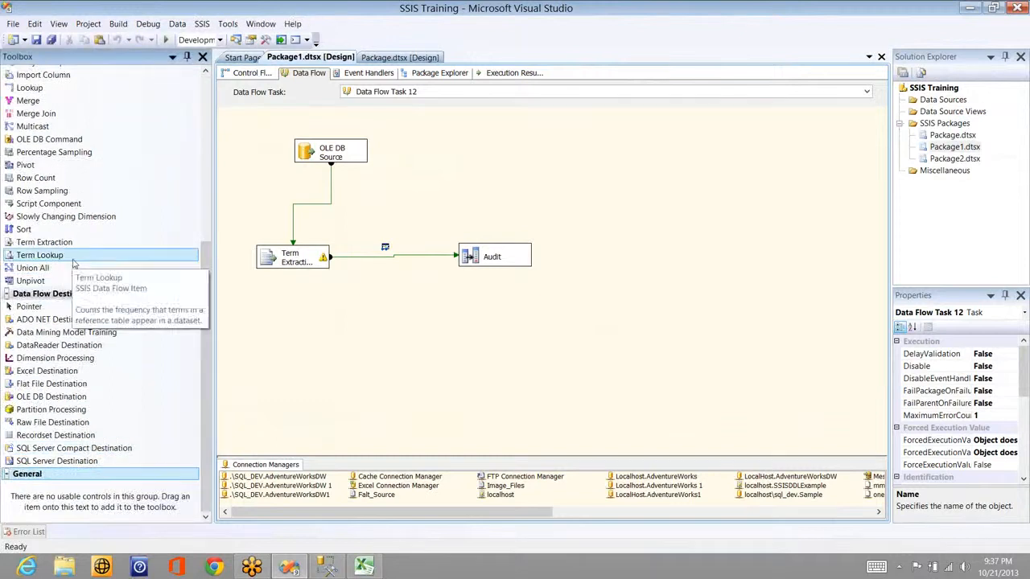
{"action": "left_click_drag", "start_coordinate": [72, 263], "coordinate": [389, 256]}
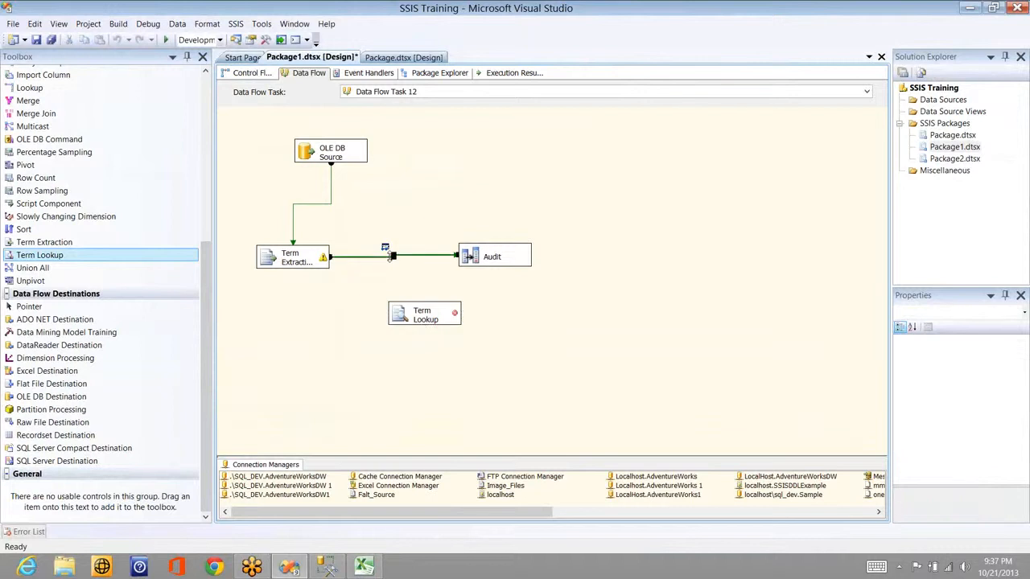
{"action": "key", "text": "Delete"}
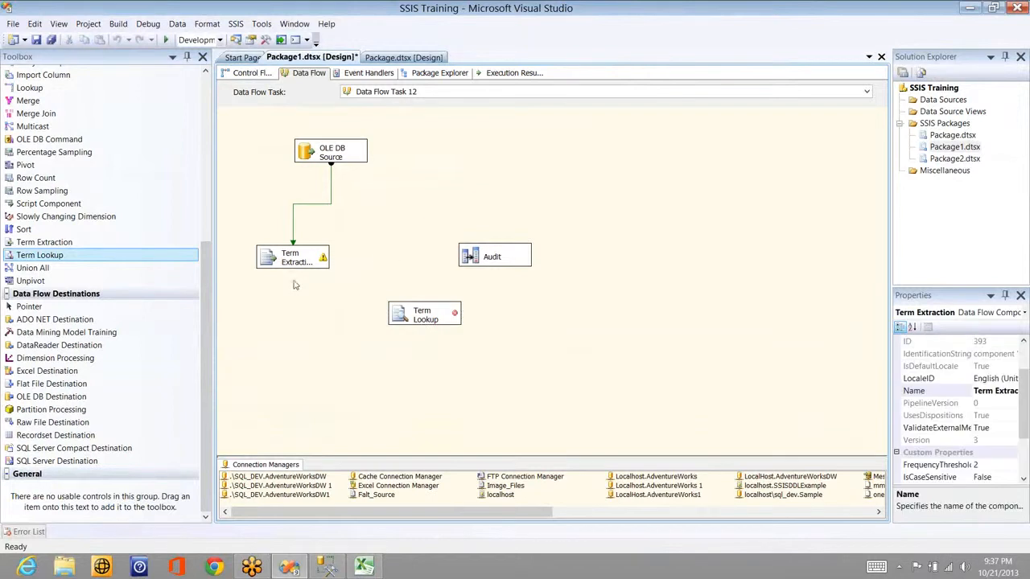
Step: Connect Term Extraction's output to Term Lookup and open the Term Lookup editor
{"action": "left_click", "coordinate": [294, 262]}
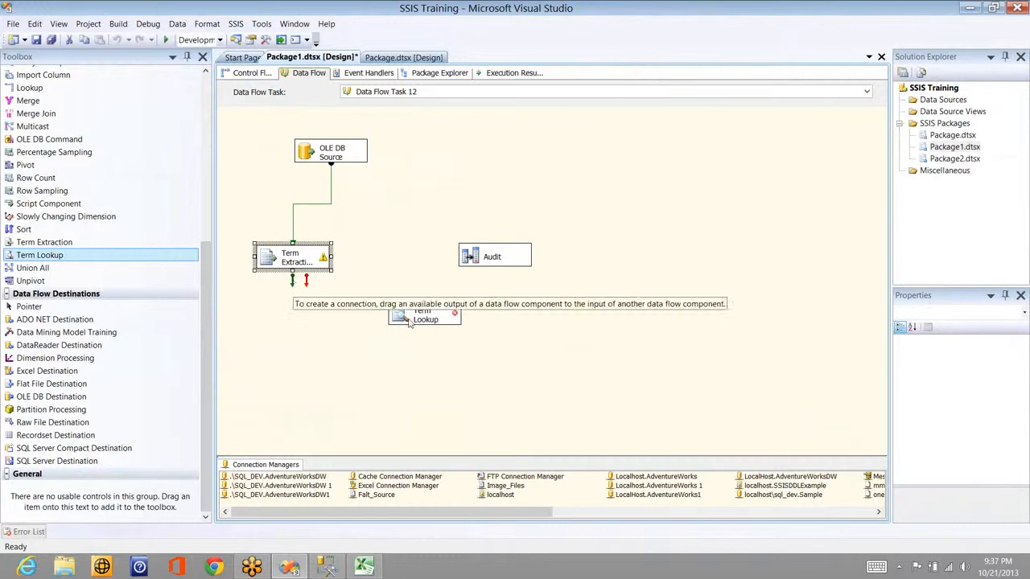
{"action": "left_click_drag", "start_coordinate": [408, 321], "coordinate": [412, 317]}
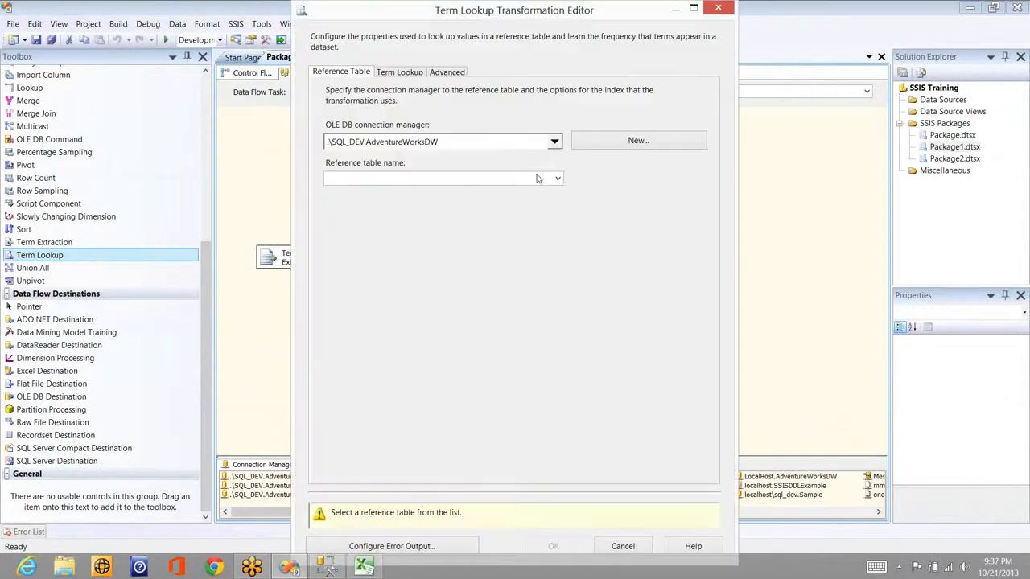
{"action": "left_click", "coordinate": [558, 178]}
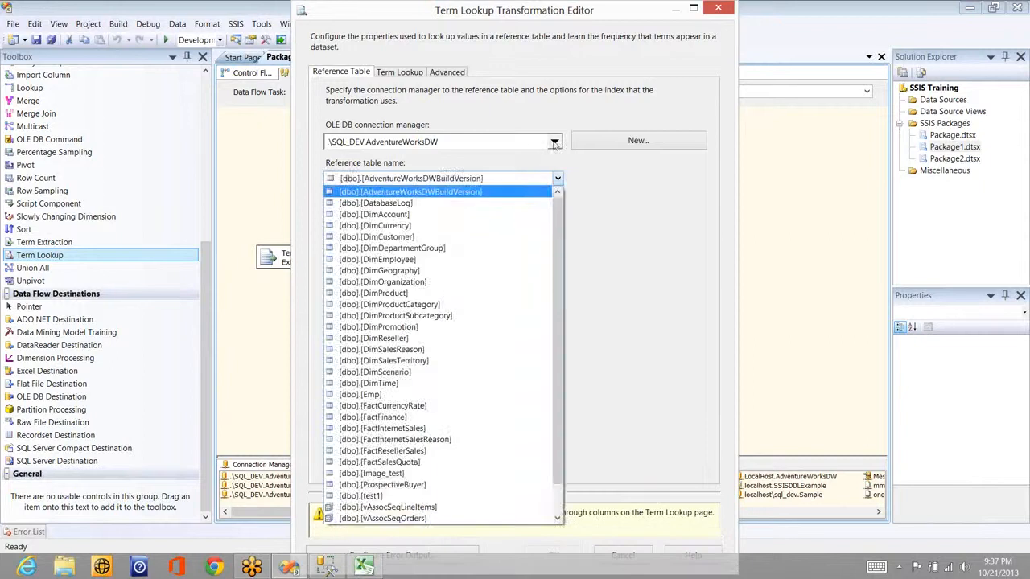
Step: Set the connection to localhost\sql_dev.Sample and the reference table to Sales_Term_Lookup
{"action": "left_click", "coordinate": [554, 143]}
{"action": "left_click", "coordinate": [554, 142]}
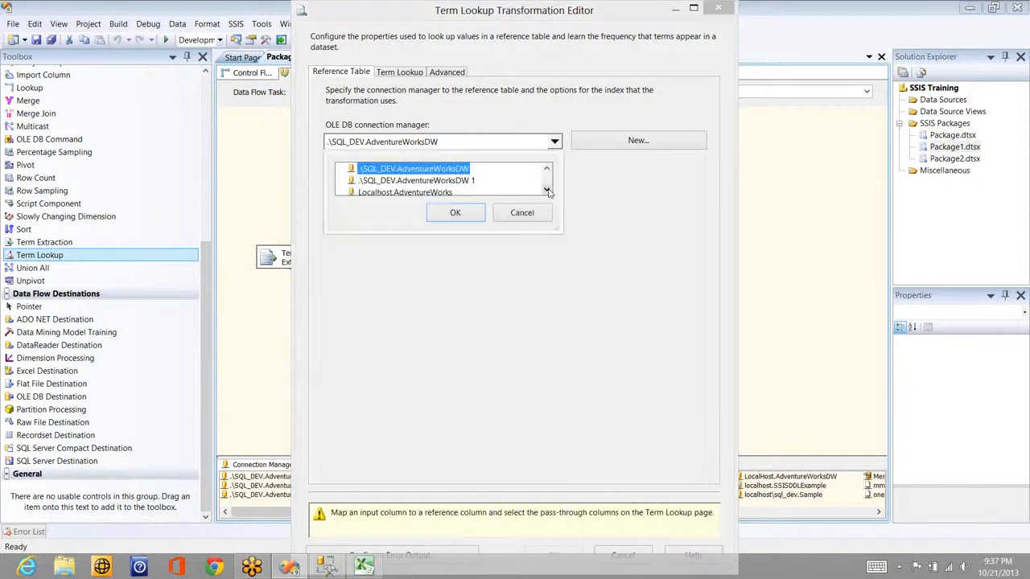
{"action": "left_click", "coordinate": [548, 191]}
{"action": "scroll", "coordinate": [427, 185], "scroll_direction": "down", "scroll_amount": 1}
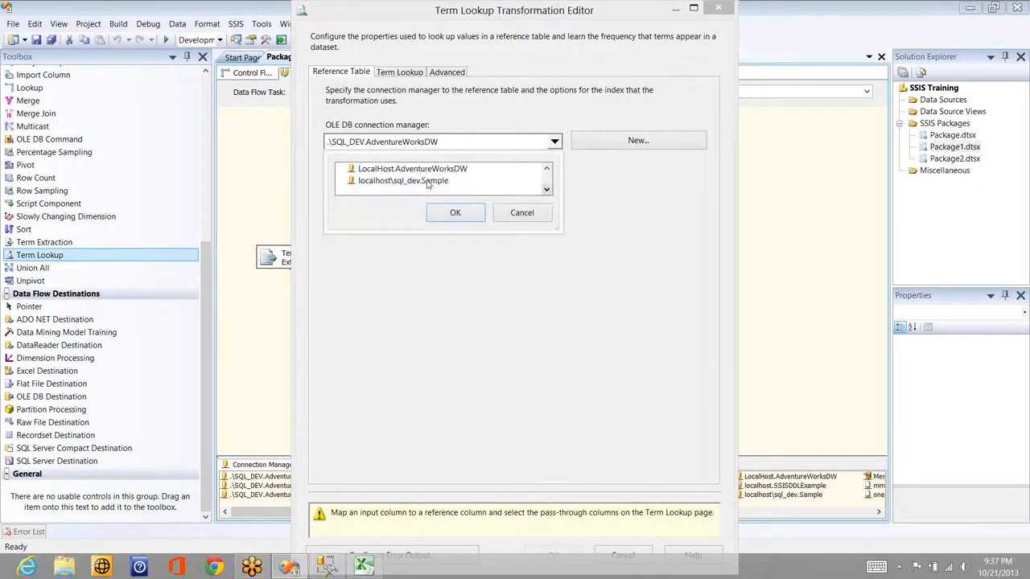
{"action": "left_click", "coordinate": [419, 181]}
{"action": "left_click", "coordinate": [455, 214]}
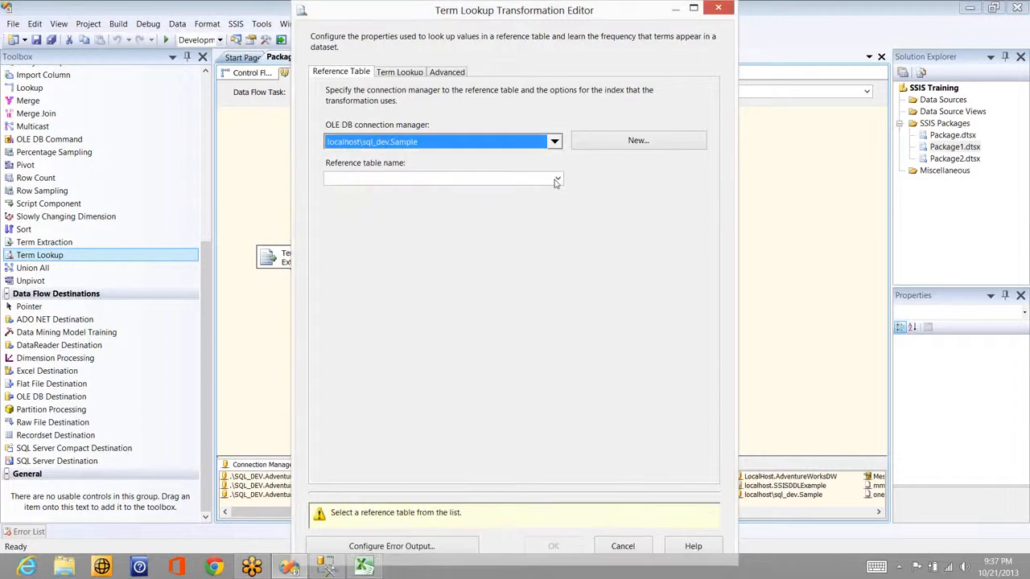
{"action": "left_click", "coordinate": [555, 181]}
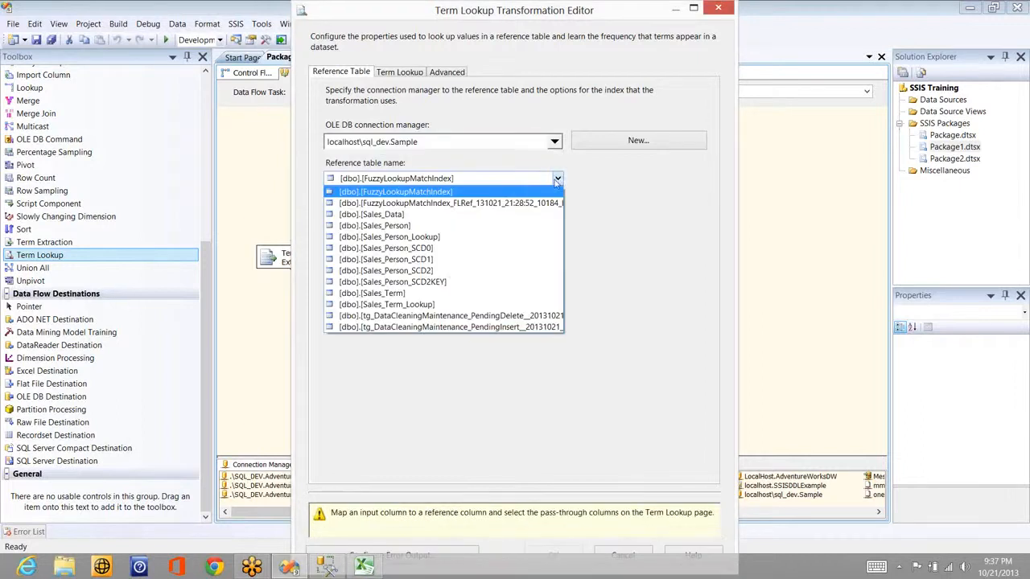
{"action": "left_click", "coordinate": [436, 305]}
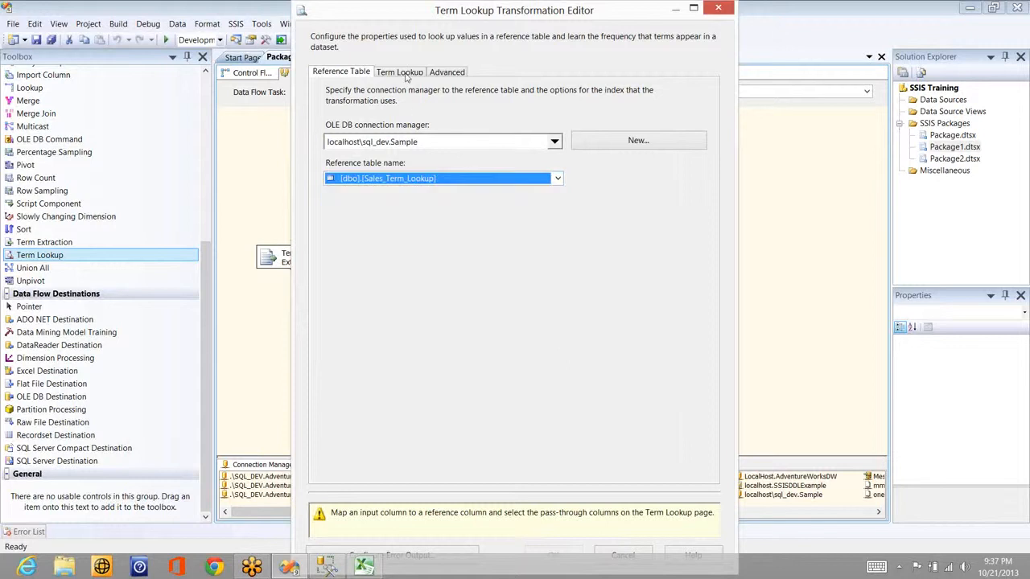
Step: Tick Word and Scores as pass-through columns, select Term, then close the editor unsaved
{"action": "left_click", "coordinate": [403, 72]}
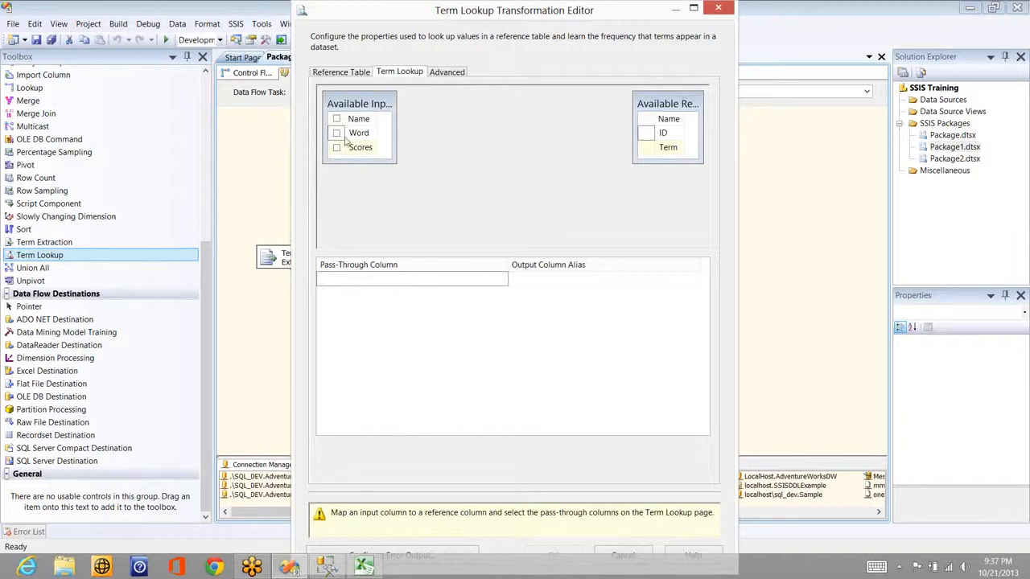
{"action": "left_click", "coordinate": [337, 133]}
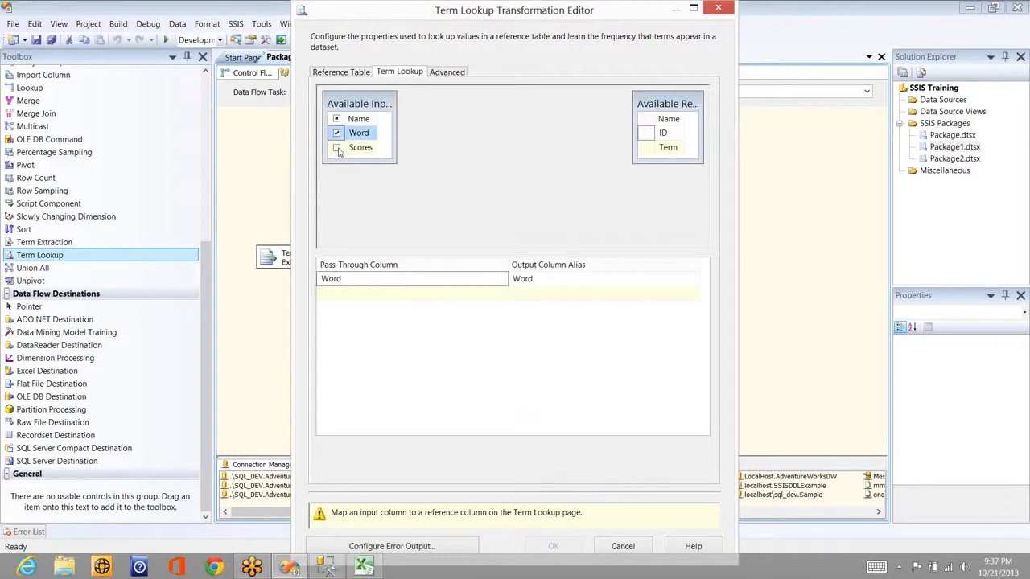
{"action": "left_click", "coordinate": [336, 148]}
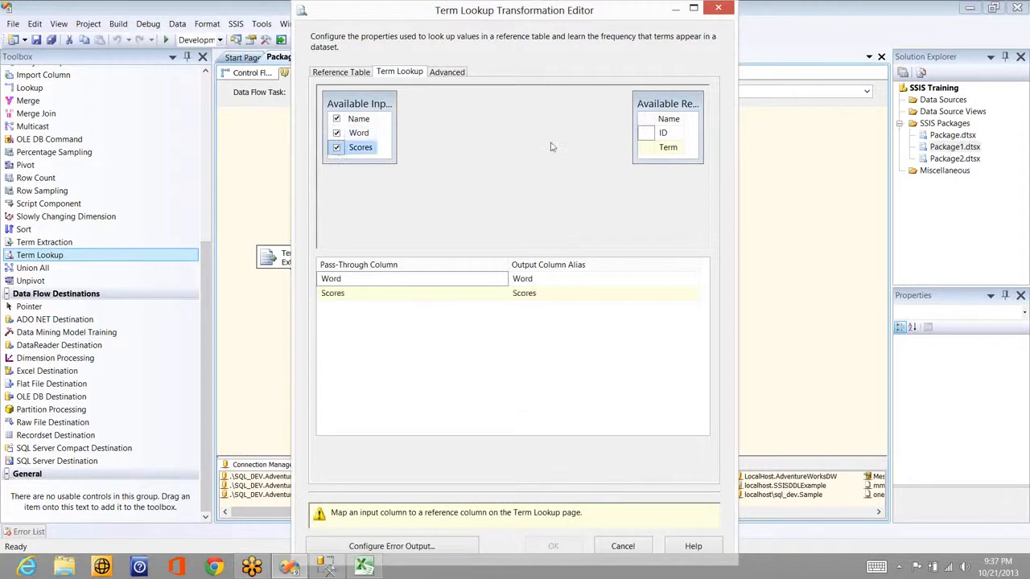
{"action": "left_click", "coordinate": [668, 147]}
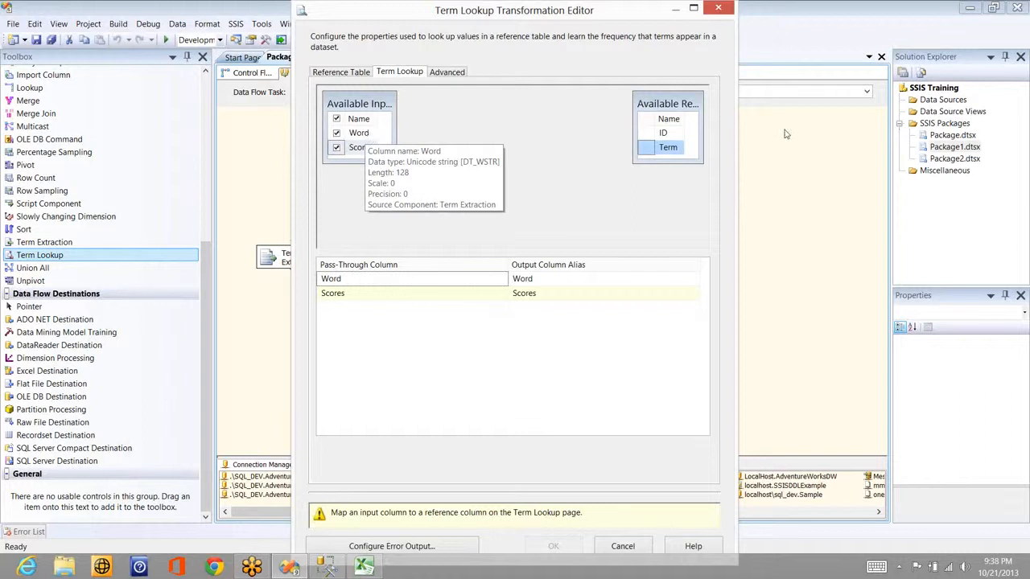
{"action": "left_click", "coordinate": [915, 100]}
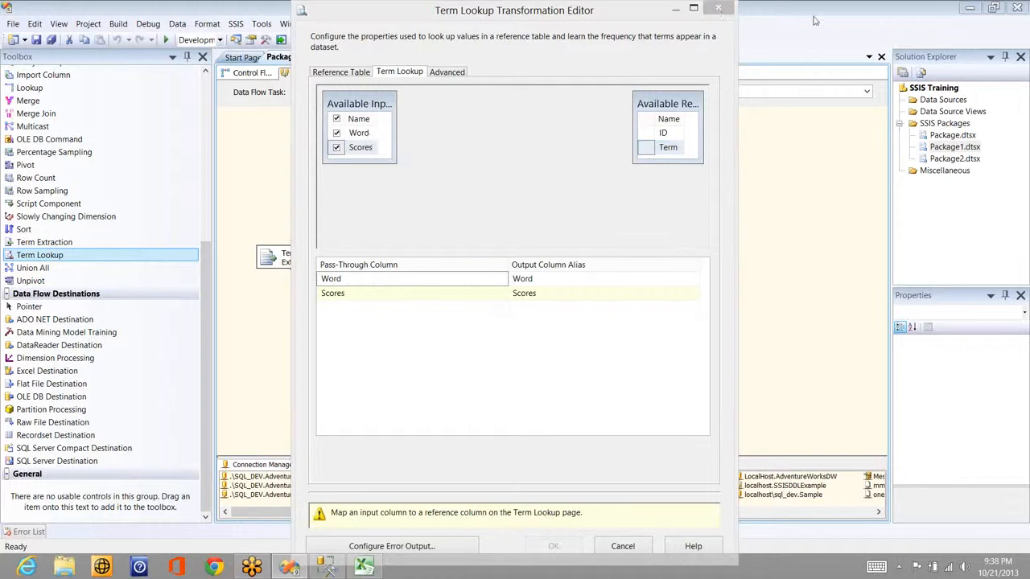
{"action": "left_click", "coordinate": [717, 9]}
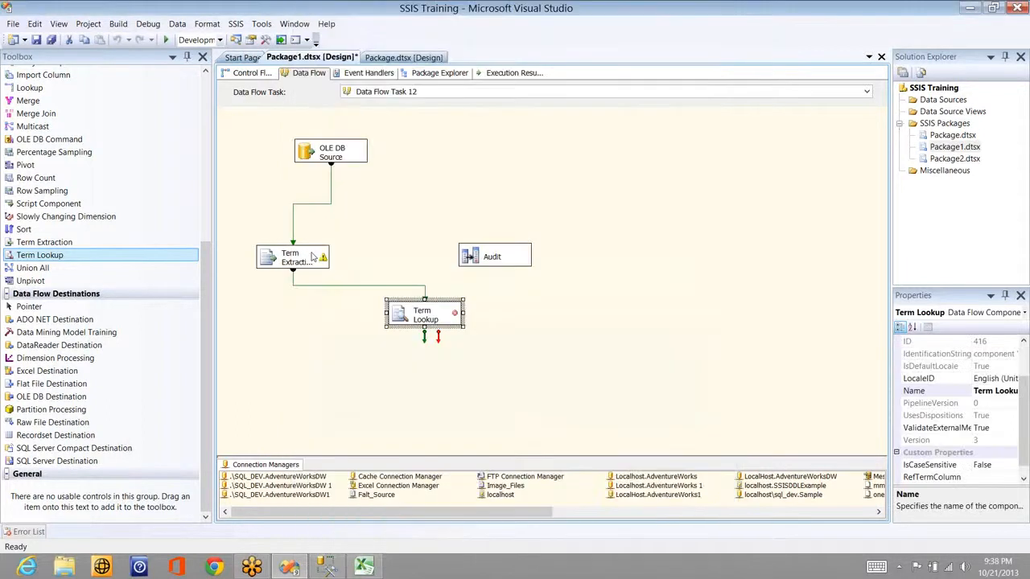
Step: Delete the Term Extraction component and confirm the removal
{"action": "double_click", "coordinate": [312, 256]}
{"action": "left_click", "coordinate": [312, 256]}
{"action": "key", "text": "Delete"}
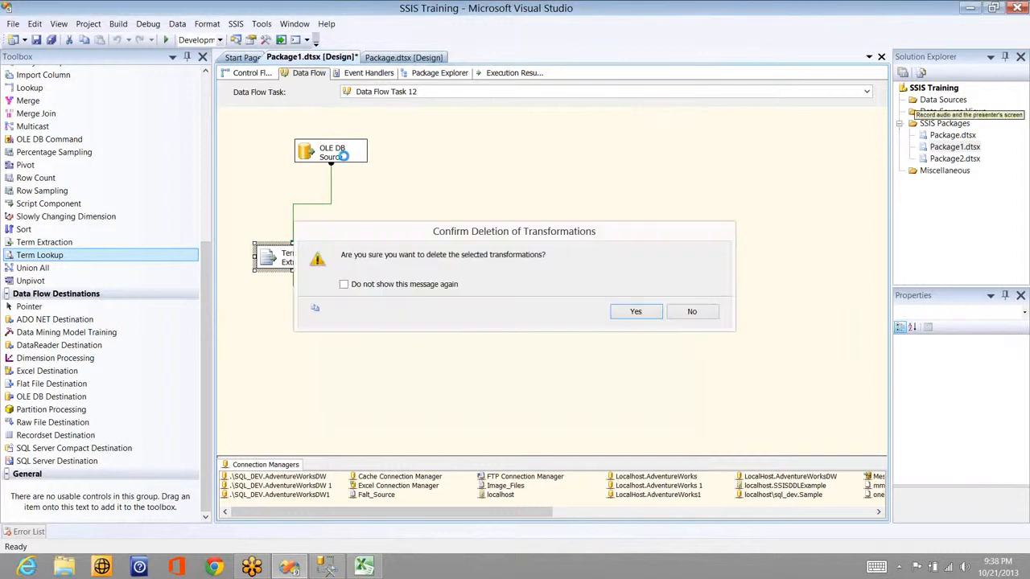
{"action": "key", "text": "Return"}
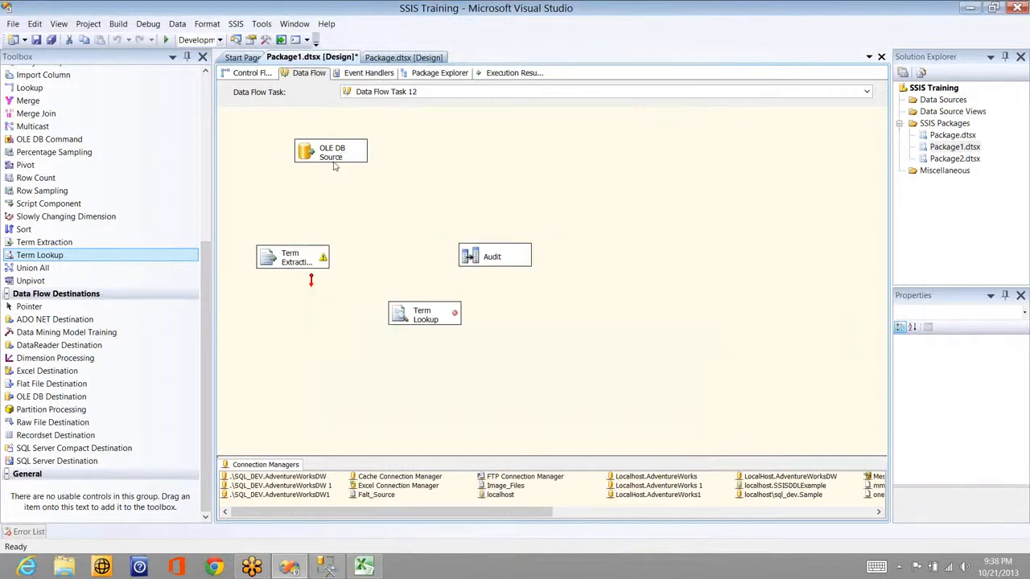
Step: Connect OLE DB Source's output directly to Term Lookup and reopen the Term Lookup editor
{"action": "left_click", "coordinate": [334, 161]}
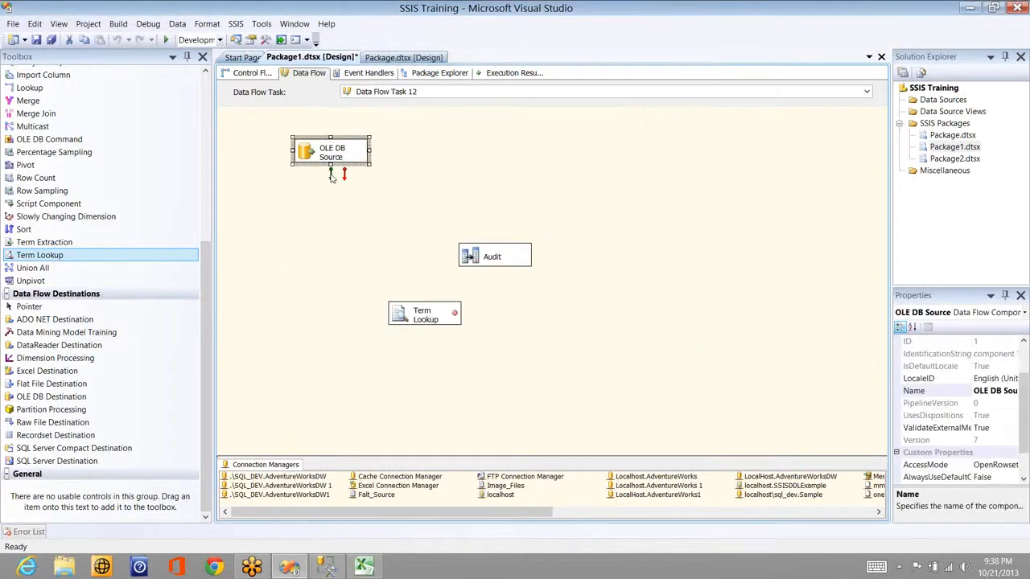
{"action": "left_click_drag", "start_coordinate": [331, 178], "coordinate": [349, 206]}
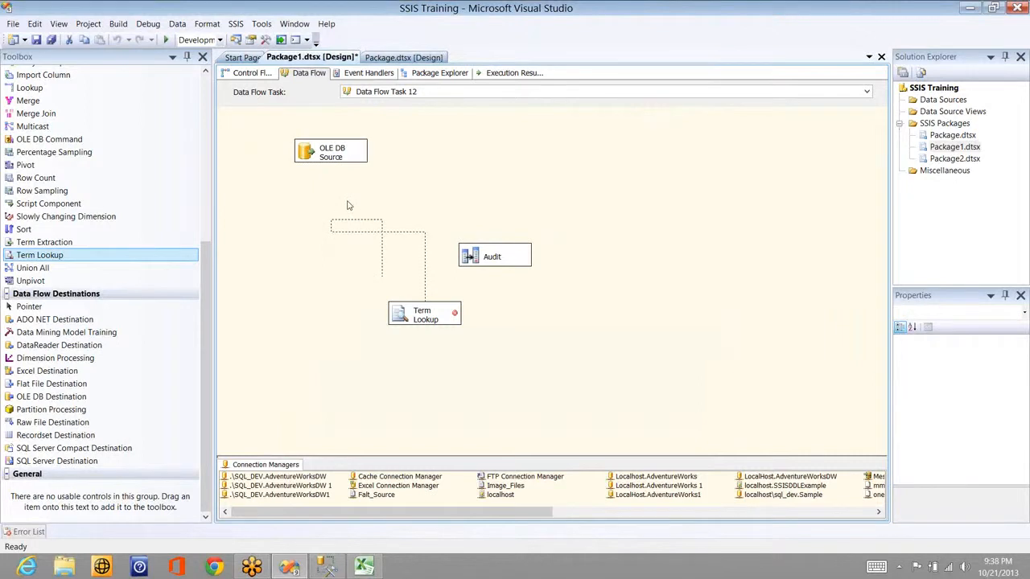
{"action": "left_click_drag", "start_coordinate": [348, 205], "coordinate": [347, 202]}
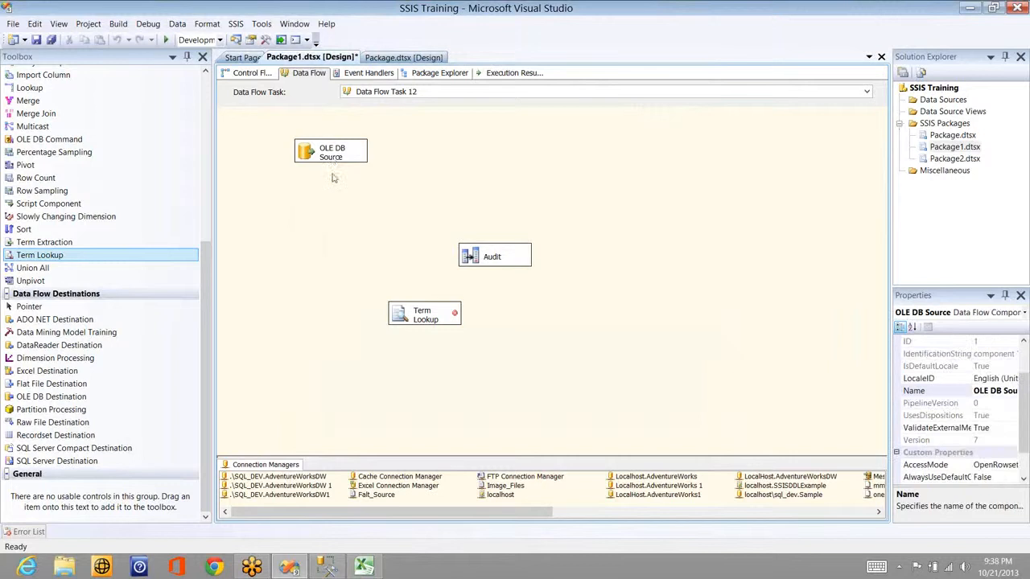
{"action": "left_click", "coordinate": [332, 176]}
{"action": "left_click", "coordinate": [331, 176]}
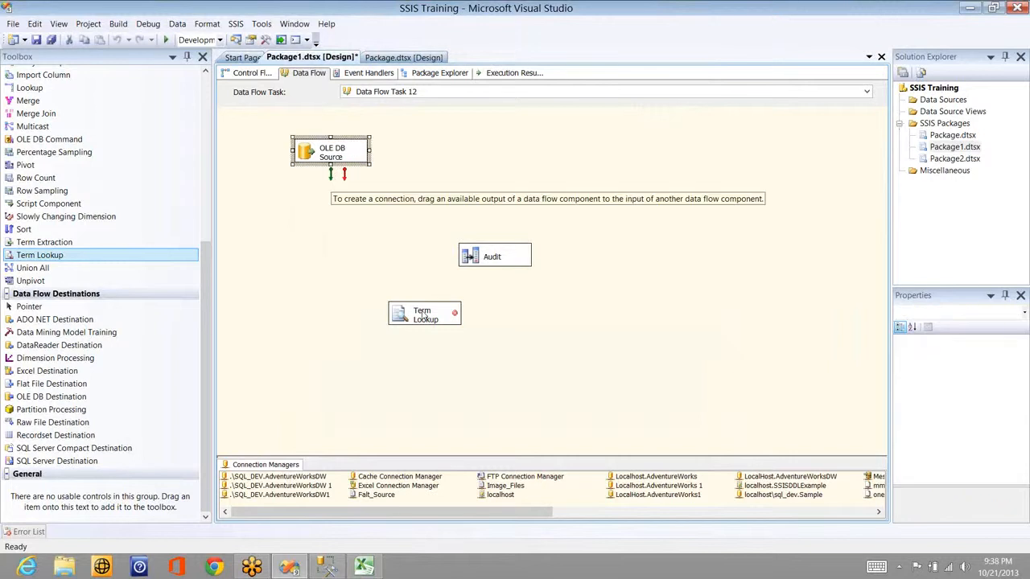
{"action": "left_click_drag", "start_coordinate": [423, 314], "coordinate": [429, 313]}
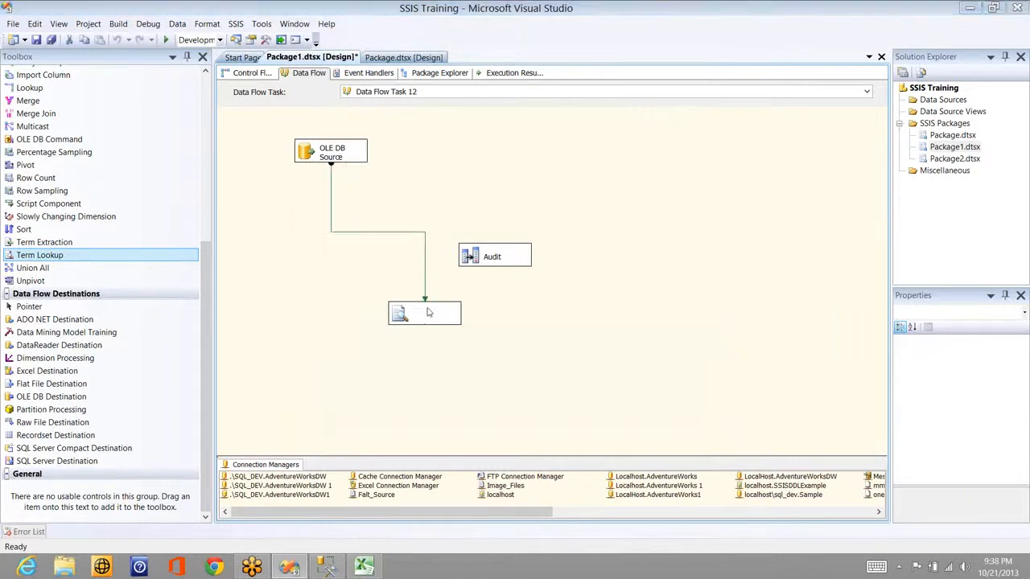
{"action": "double_click", "coordinate": [429, 313]}
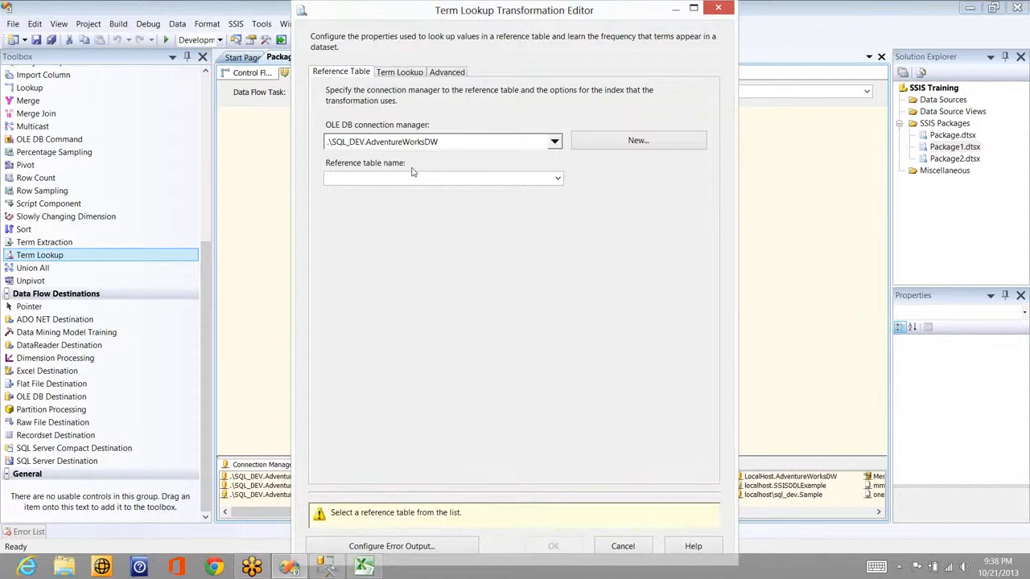
Step: Choose the localhost\sql_dev.Sample connection and the Sales_Term_Lookup reference table
{"action": "left_click", "coordinate": [554, 143]}
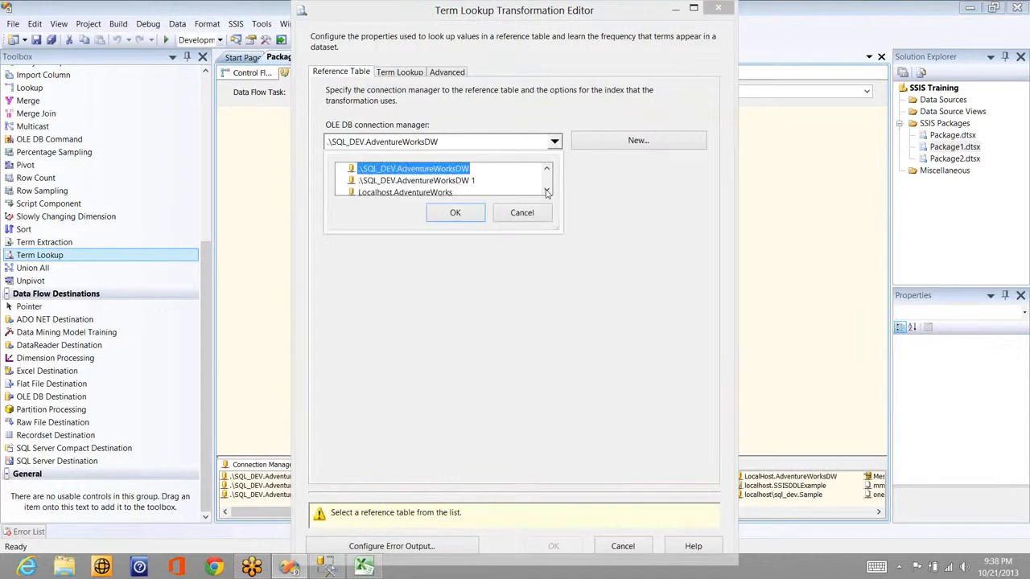
{"action": "scroll", "coordinate": [432, 181], "scroll_direction": "down", "scroll_amount": 2}
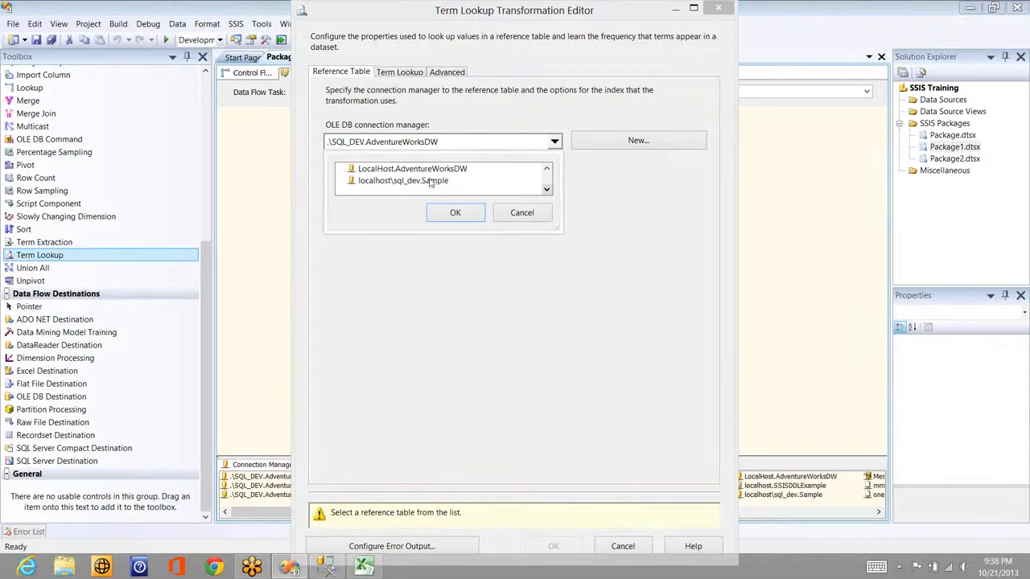
{"action": "left_click", "coordinate": [433, 181]}
{"action": "left_click", "coordinate": [456, 213]}
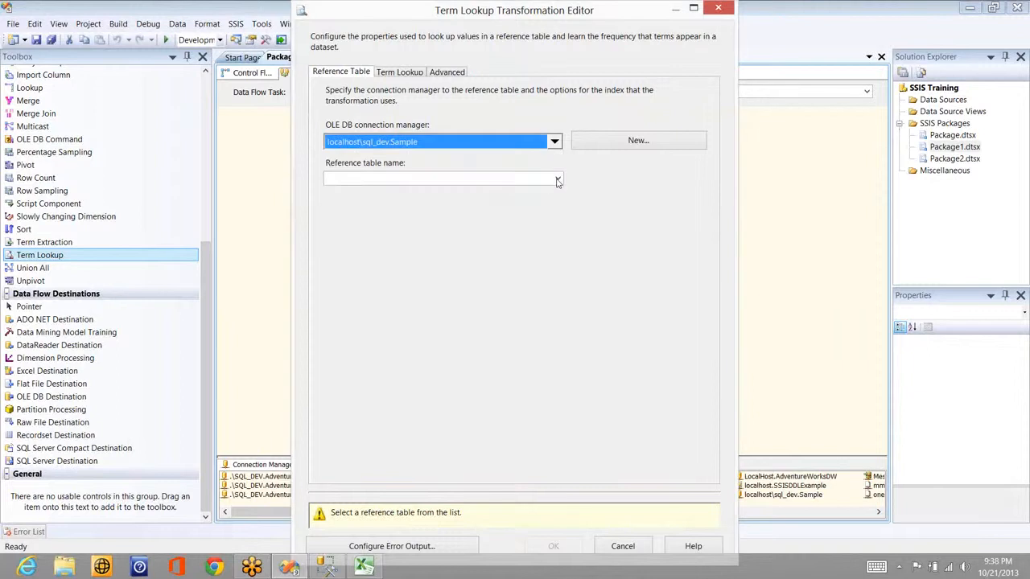
{"action": "left_click", "coordinate": [557, 181]}
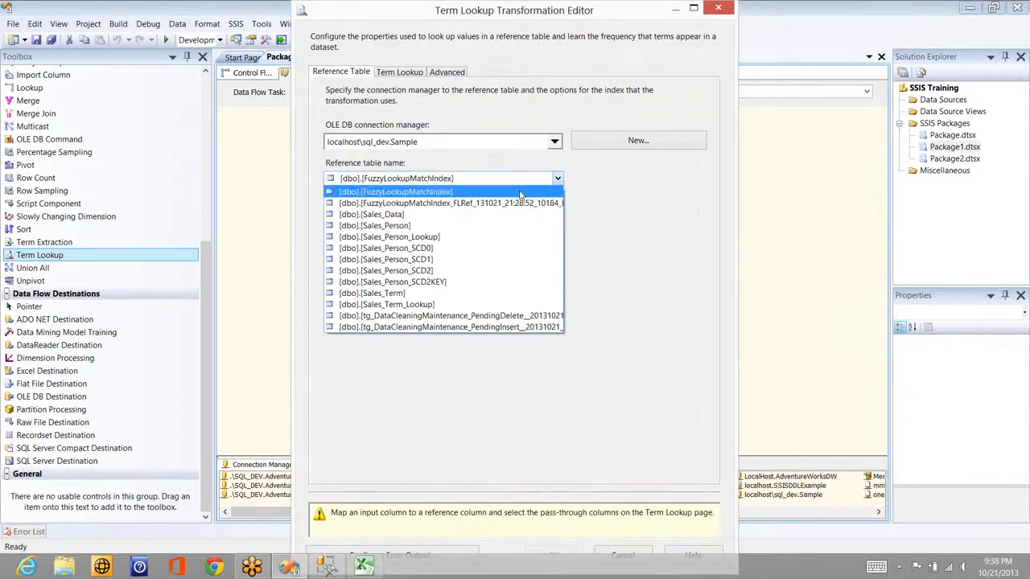
{"action": "left_click", "coordinate": [433, 306]}
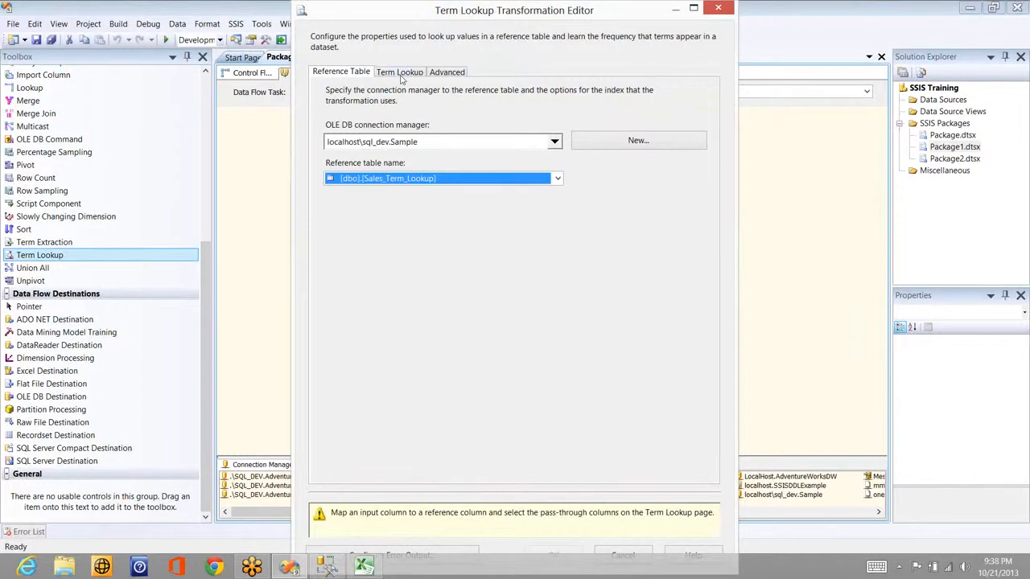
Step: Map Details to the Term column, pass Name and Details through, and accept
{"action": "left_click", "coordinate": [400, 73]}
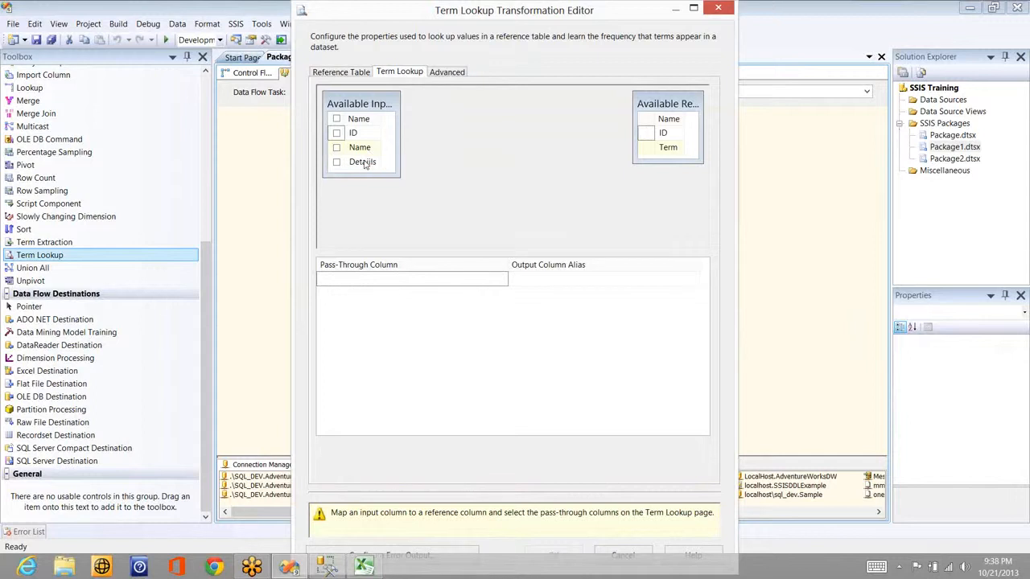
{"action": "left_click_drag", "start_coordinate": [365, 163], "coordinate": [667, 153]}
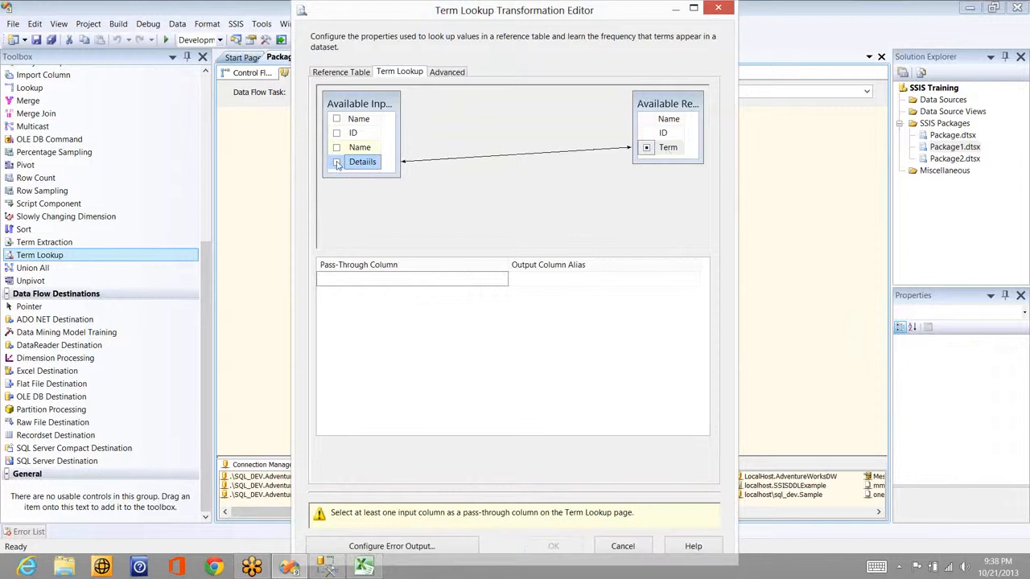
{"action": "left_click", "coordinate": [336, 148]}
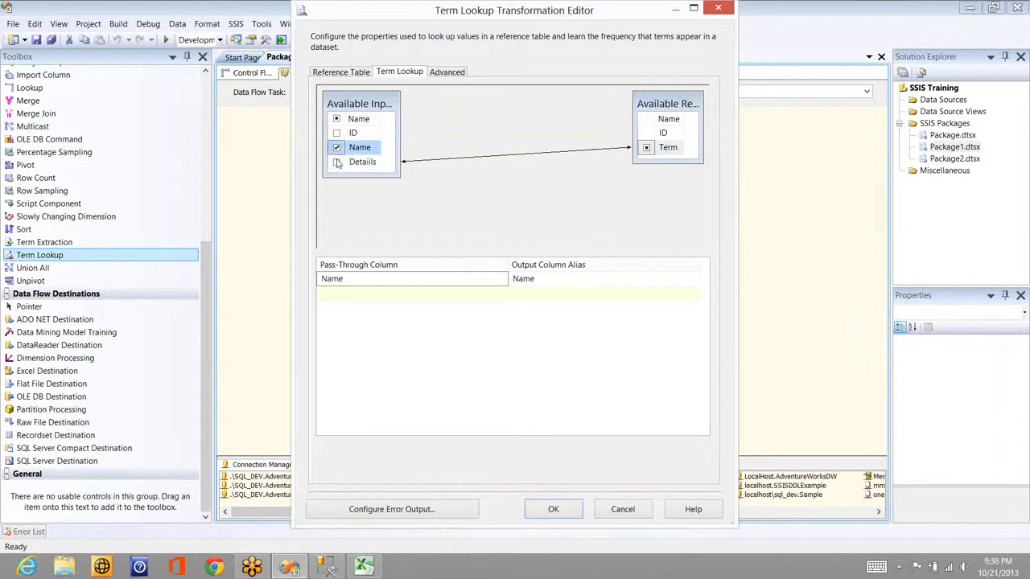
{"action": "left_click", "coordinate": [337, 162]}
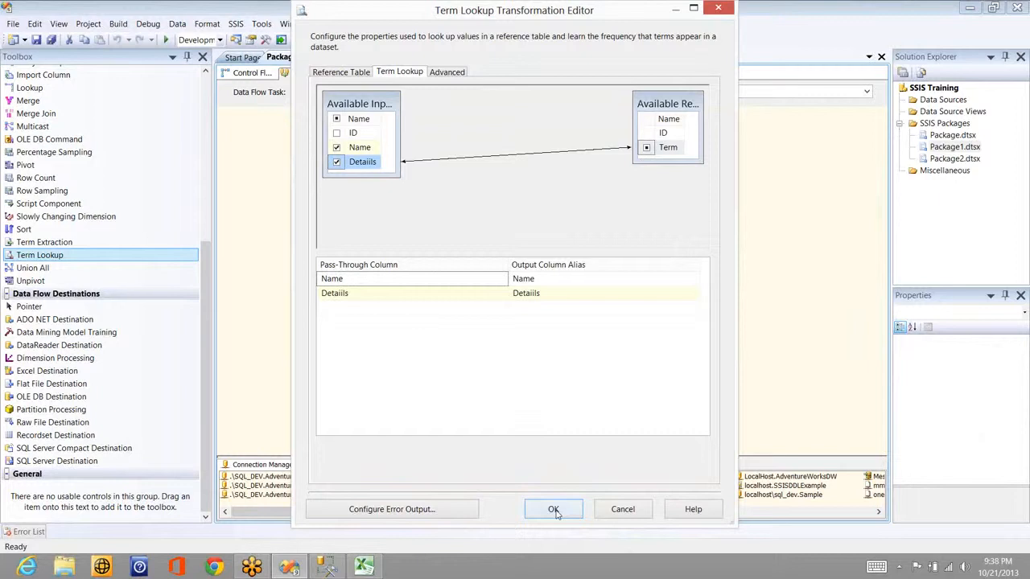
{"action": "left_click", "coordinate": [554, 509]}
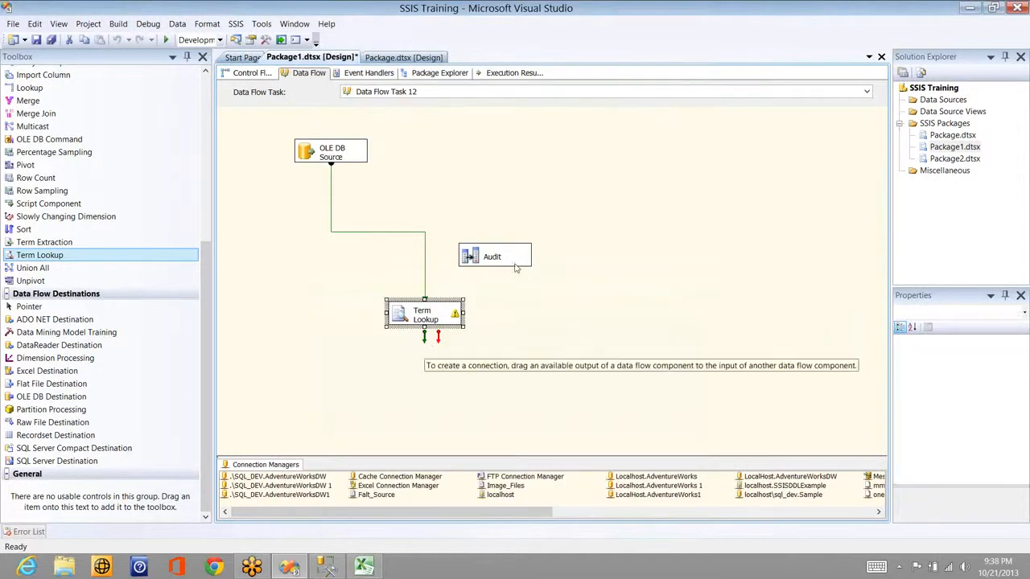
Step: Link Term Lookup's output to Audit and add a Grid data viewer on that path
{"action": "left_click_drag", "start_coordinate": [424, 336], "coordinate": [493, 280]}
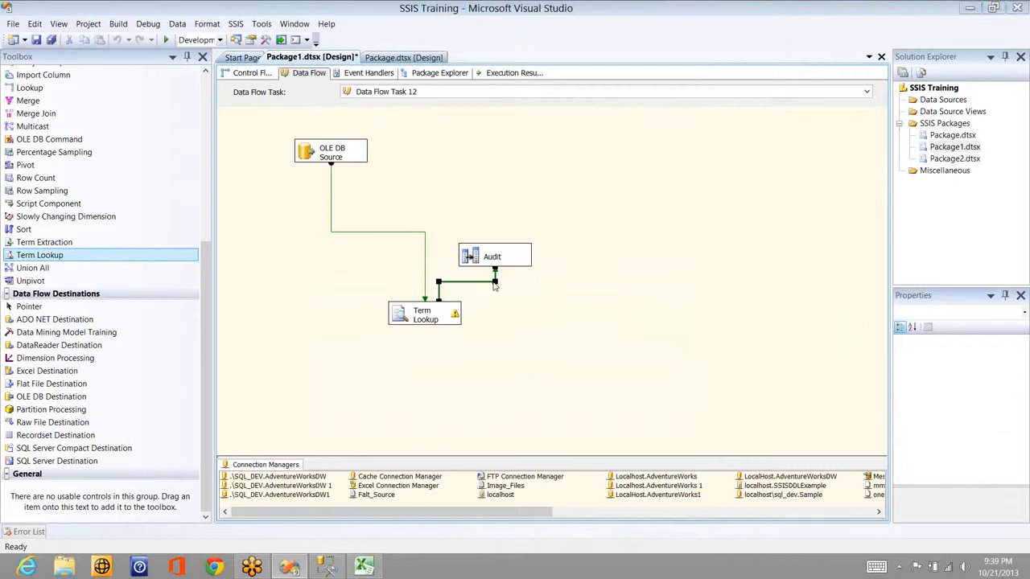
{"action": "double_click", "coordinate": [494, 283]}
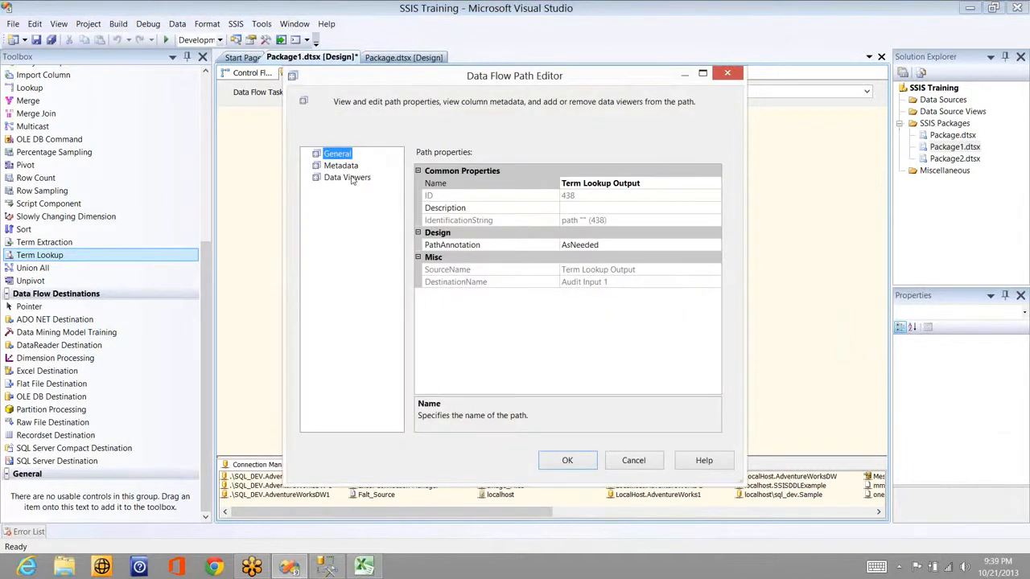
{"action": "left_click", "coordinate": [351, 179]}
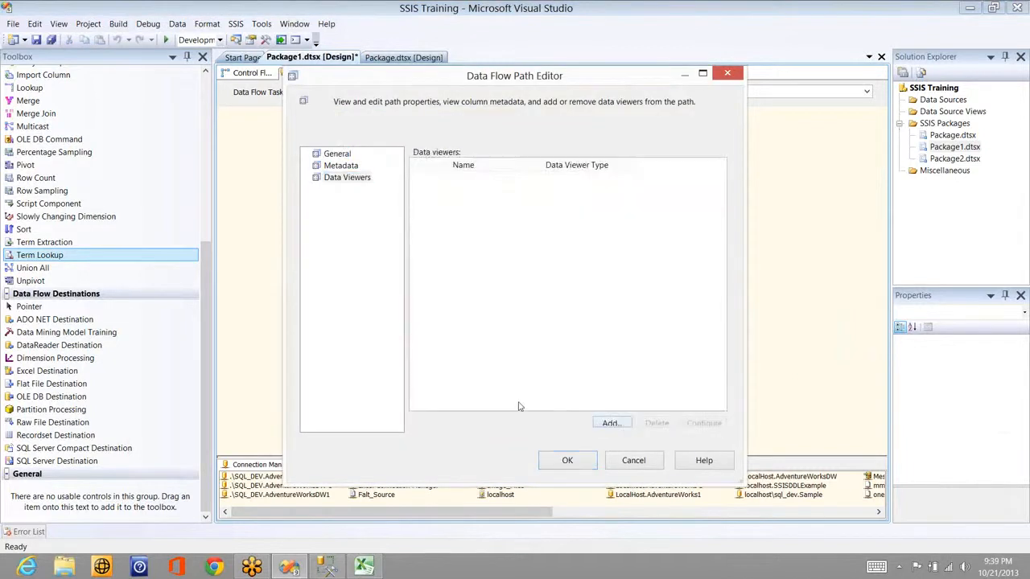
{"action": "left_click", "coordinate": [610, 423]}
{"action": "left_click", "coordinate": [508, 411]}
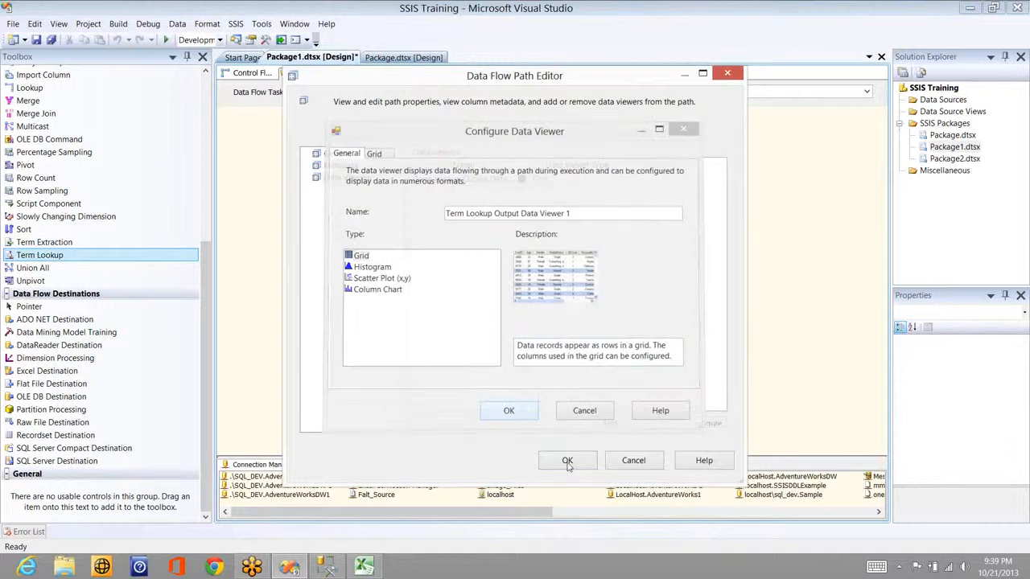
{"action": "key", "text": "Return"}
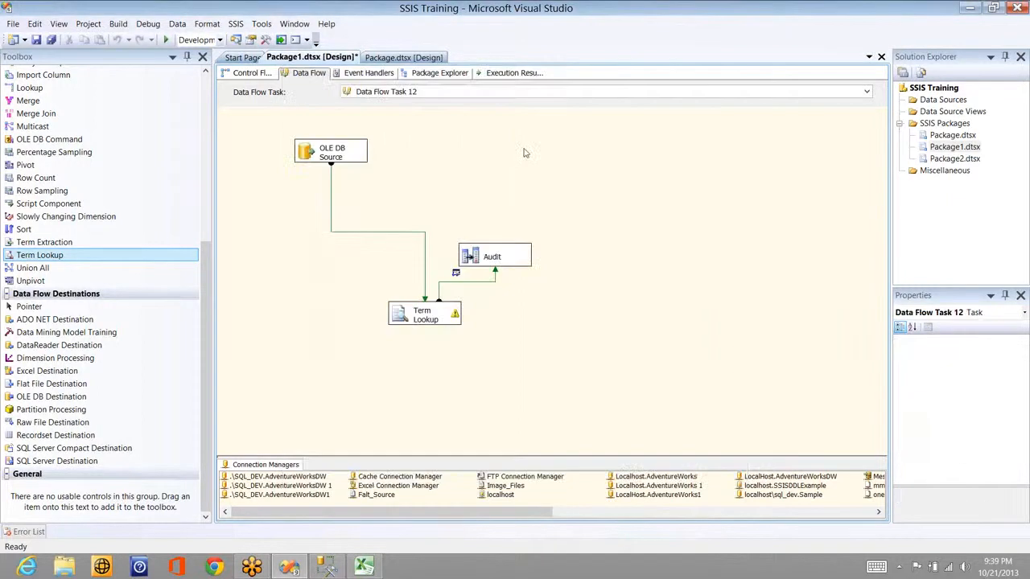
Step: Start running Package1.dtsx with F5
{"action": "right_click", "coordinate": [525, 150]}
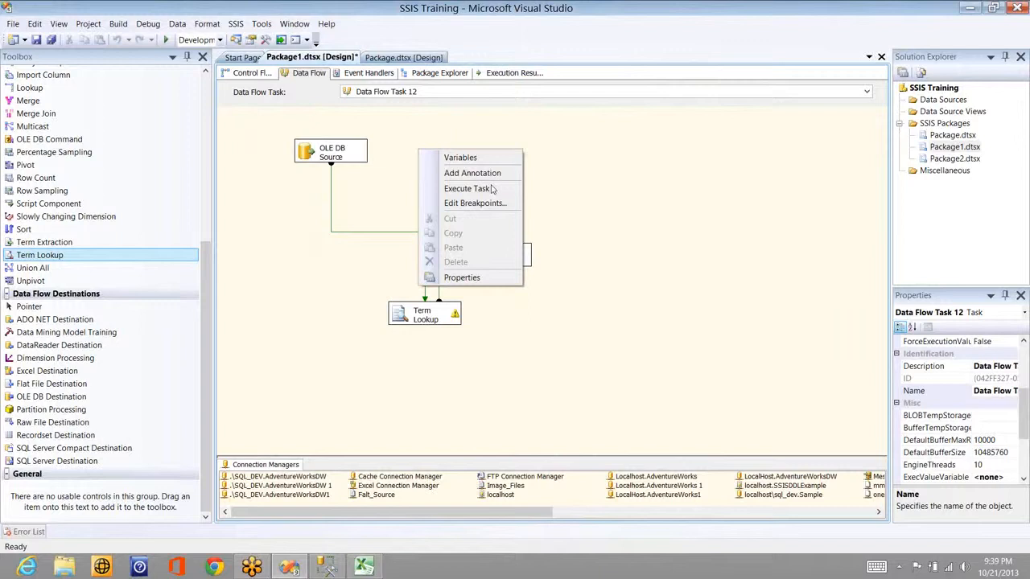
{"action": "left_click", "coordinate": [736, 143]}
{"action": "key", "text": "F5"}
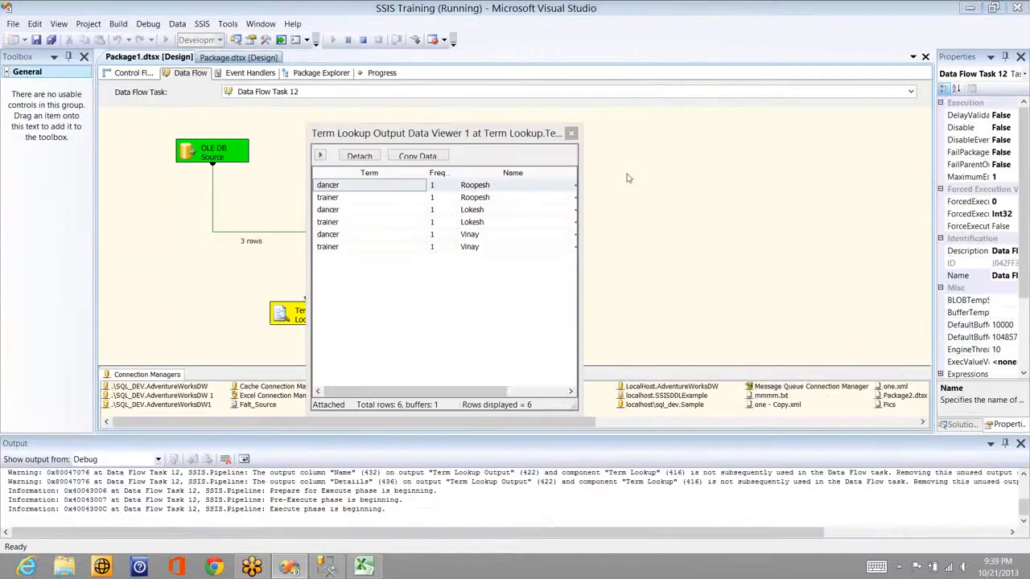
Step: Inspect the six dancer and trainer term-match rows in the grid viewer, then stop debugging
{"action": "left_click", "coordinate": [352, 188]}
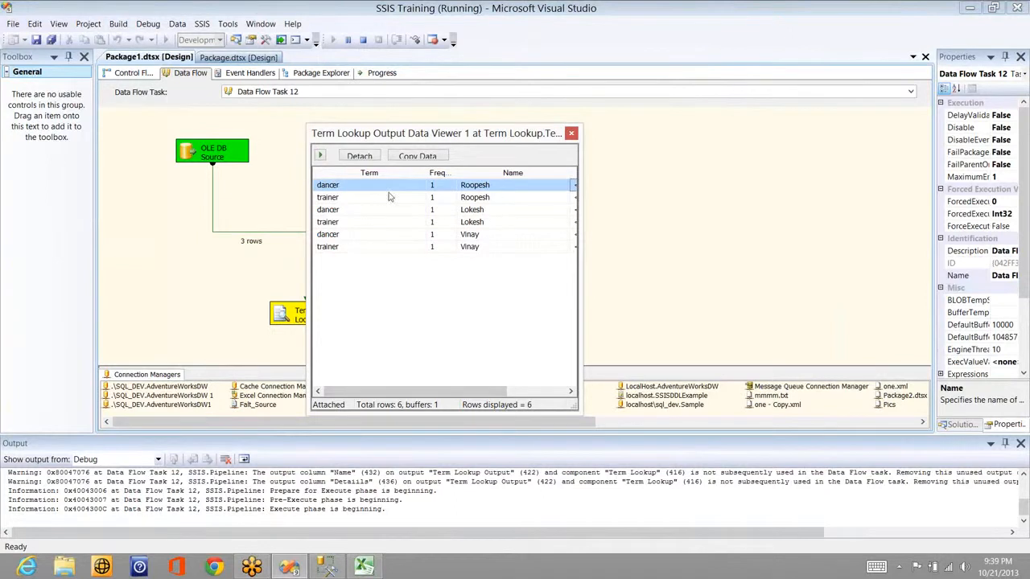
{"action": "left_click", "coordinate": [476, 198]}
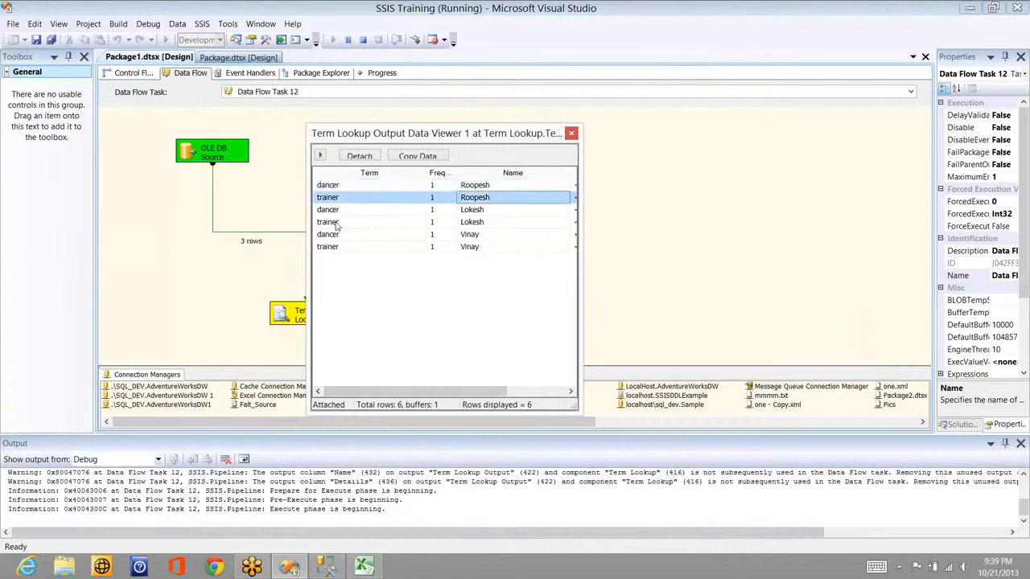
{"action": "left_click", "coordinate": [544, 395]}
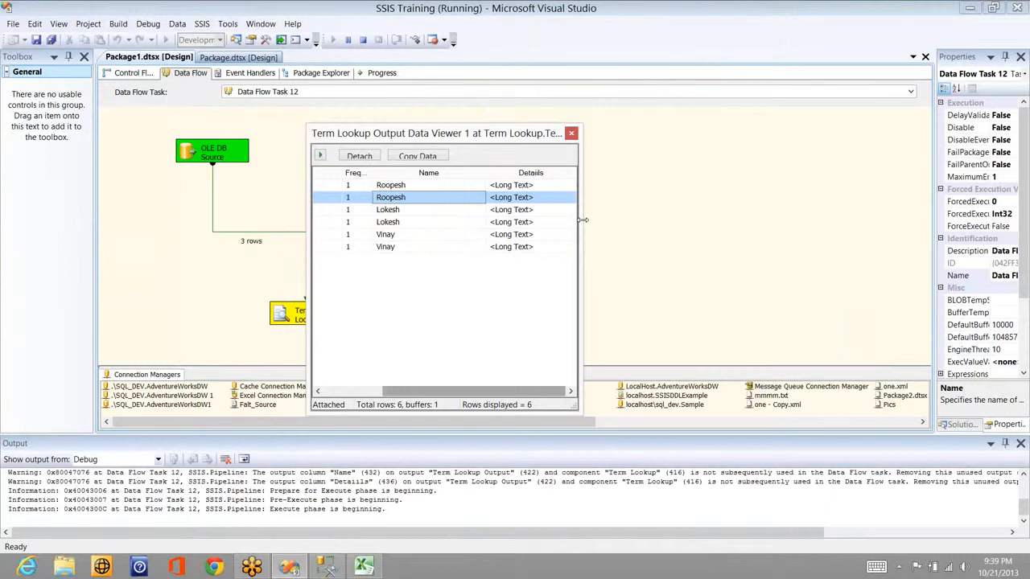
{"action": "left_click", "coordinate": [523, 185]}
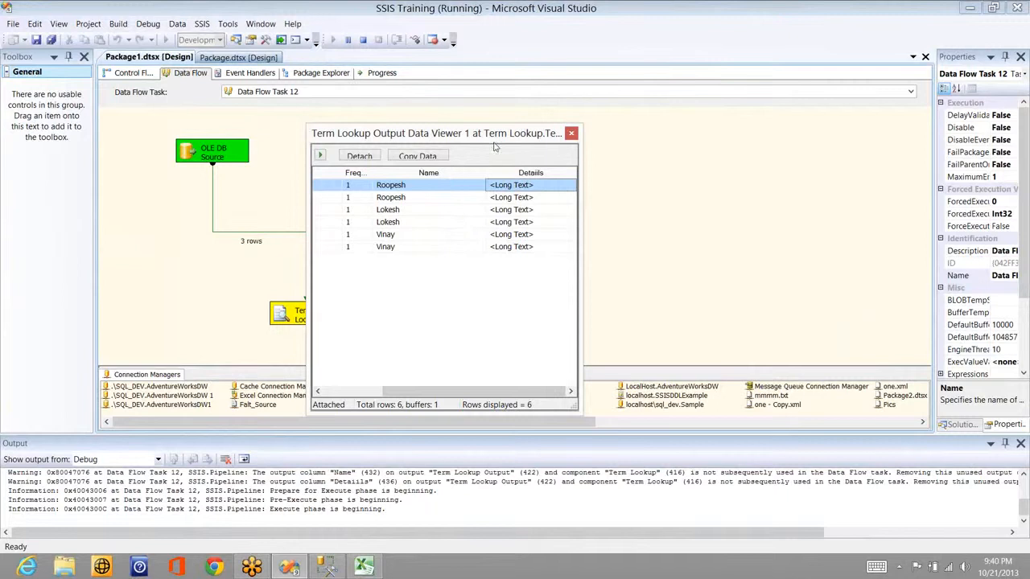
{"action": "left_click", "coordinate": [362, 42]}
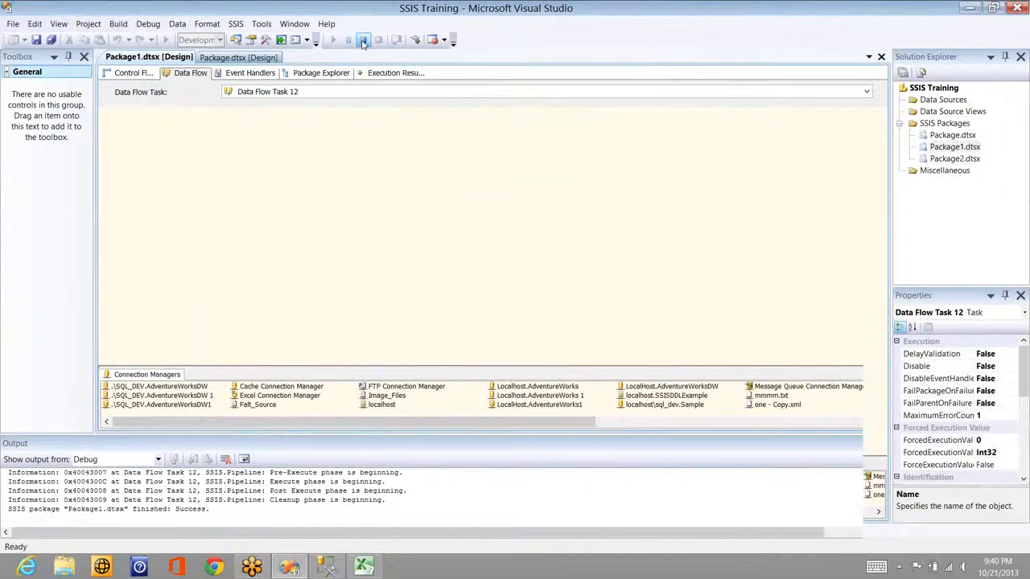